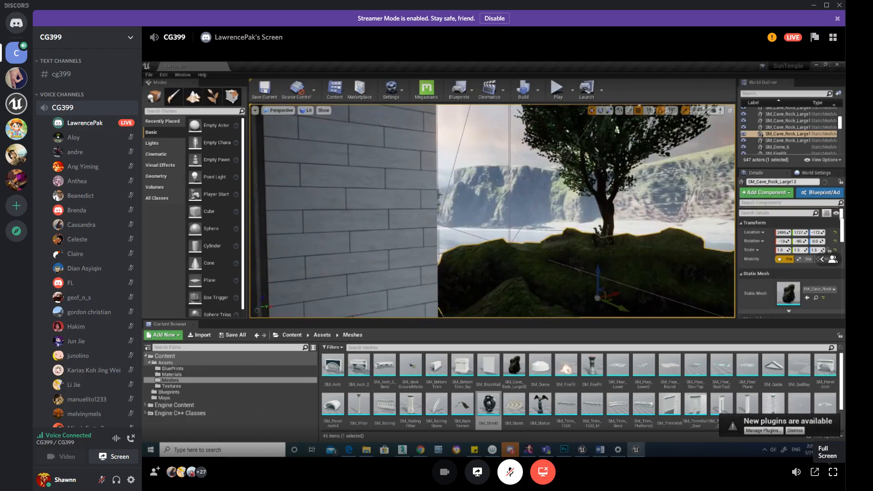
Show the shared screen at full size and look around the temple hall, its staircases and the winged statue.
left_click(833, 472)
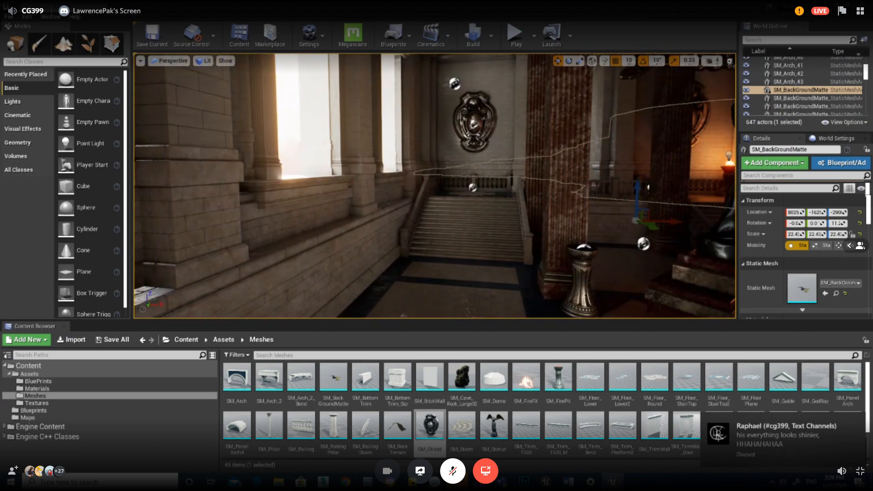
key("w")
key("a")
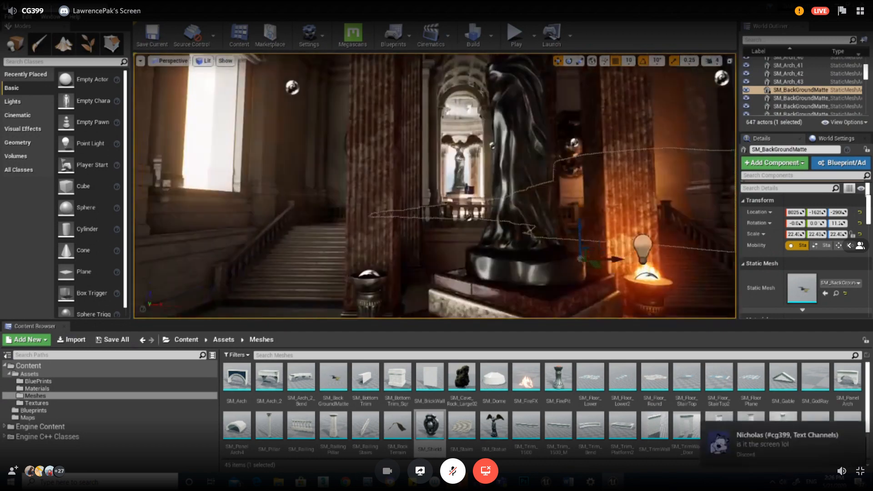
key("a")
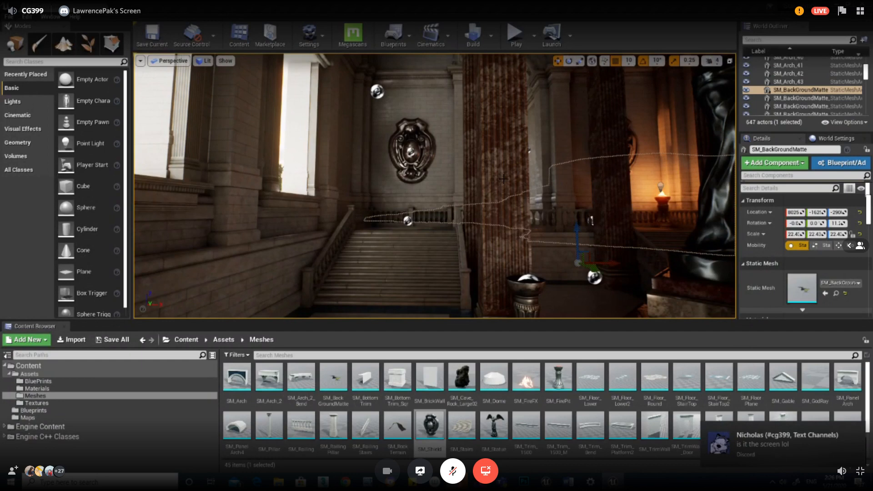
right_click_drag(504, 179, 568, 182)
right_click_drag(503, 179, 614, 182)
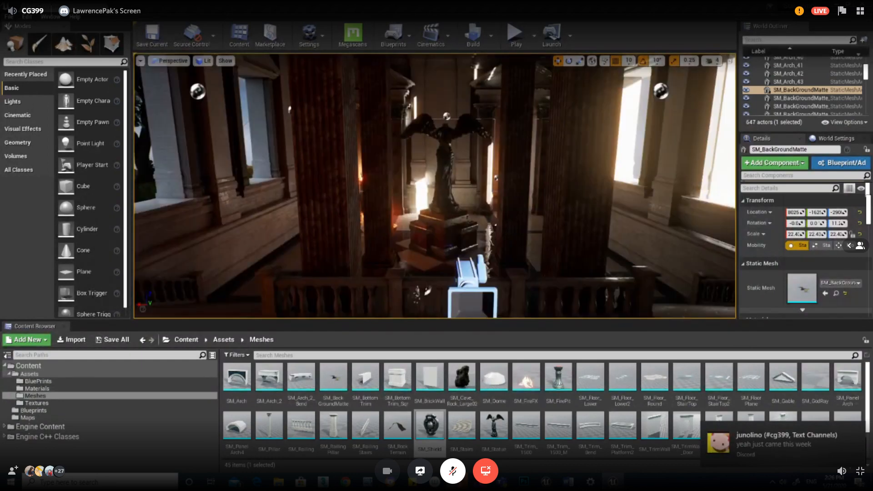
right_click_drag(503, 179, 432, 181)
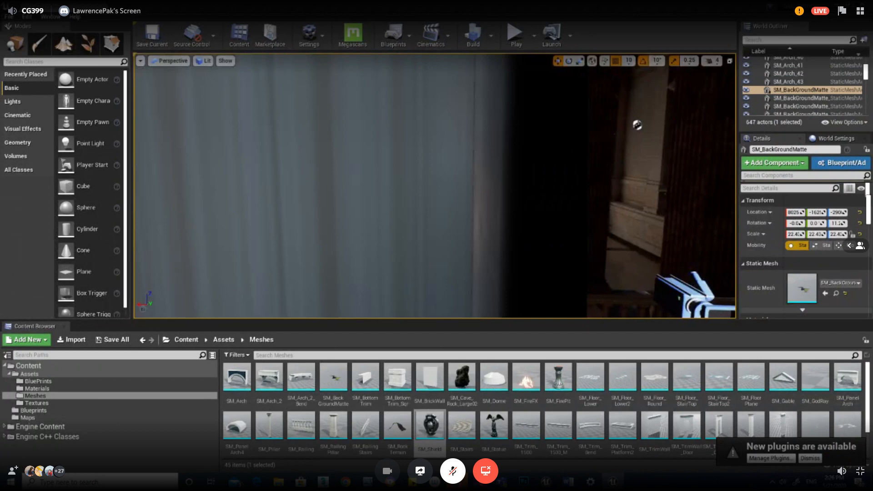
Switch the viewport to Wireframe and examine the meshes of SM_Statue_2 and SM_Pillar_3.
key("alt+2")
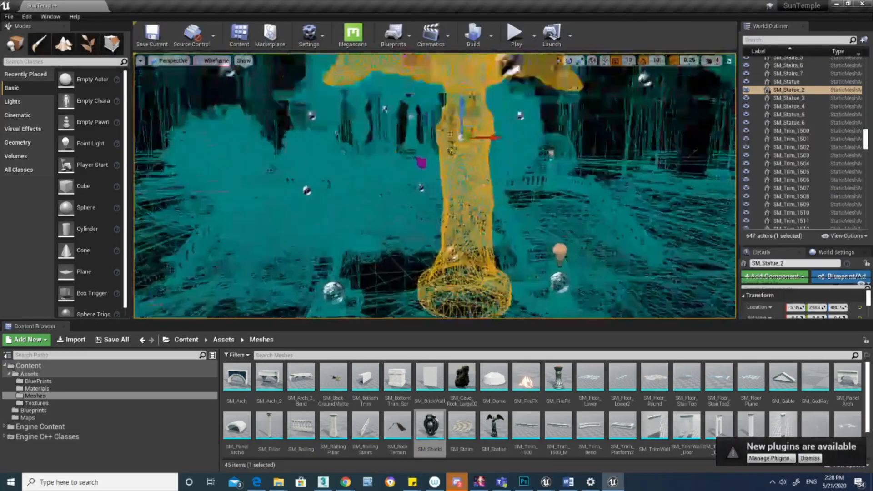
key("f")
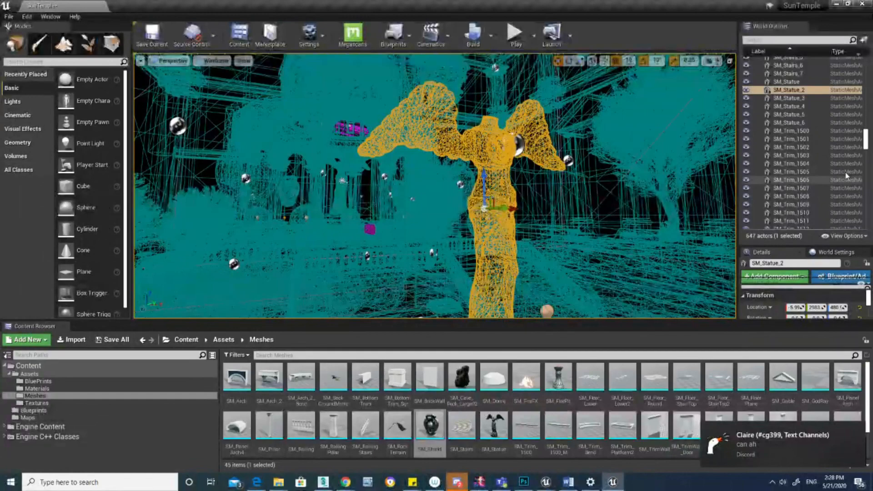
mouse_move(521, 209)
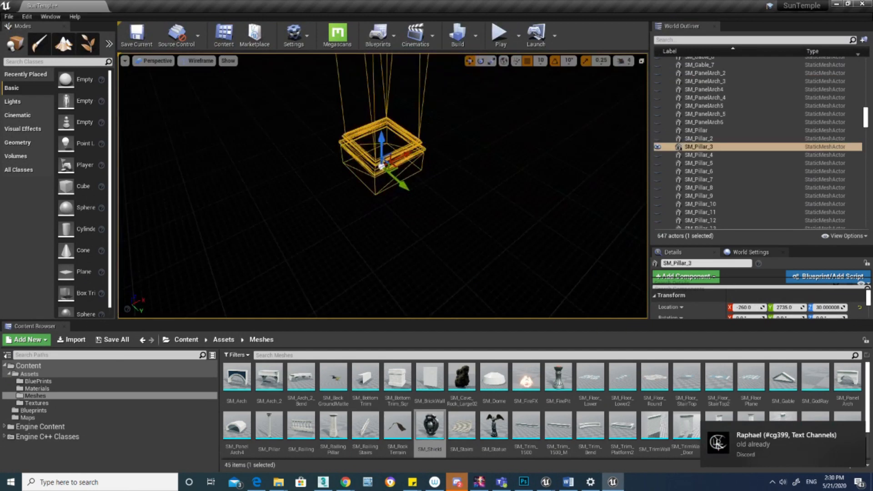
right_click_drag(291, 150, 218, 90)
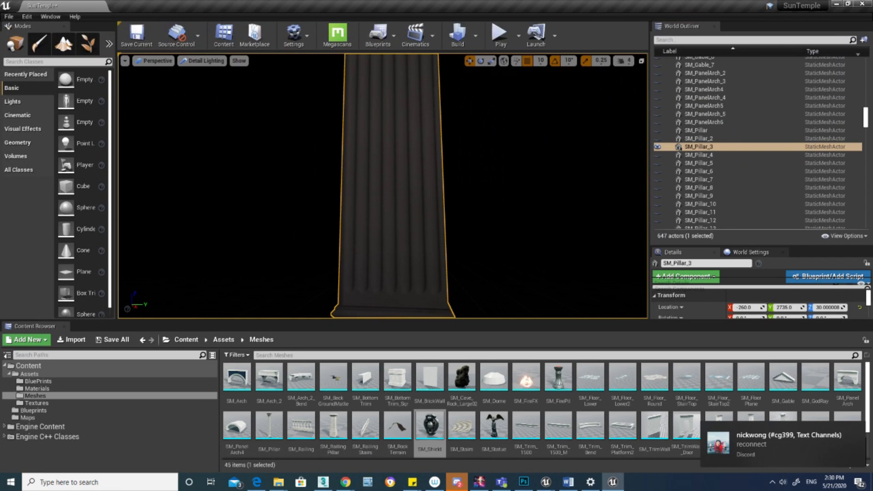
Unhide all actors and examine the hall and the winged statue in the Reflections view mode.
key("ctrl+h")
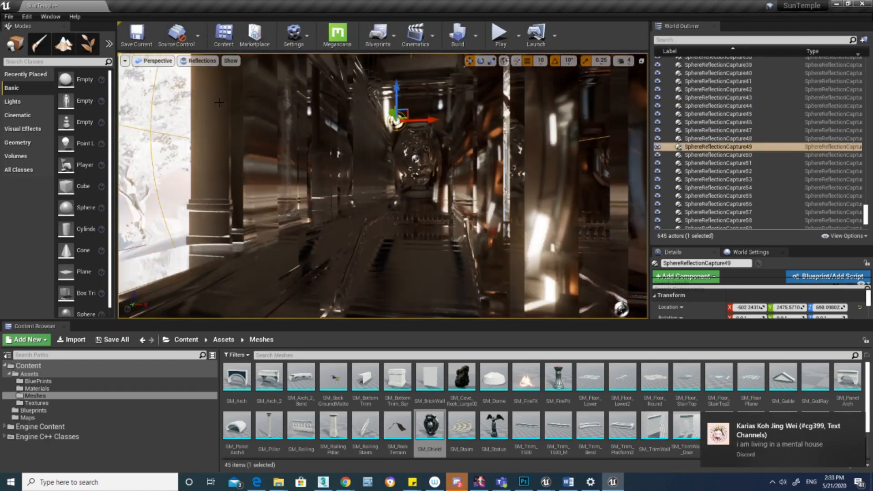
right_click_drag(219, 102, 291, 105)
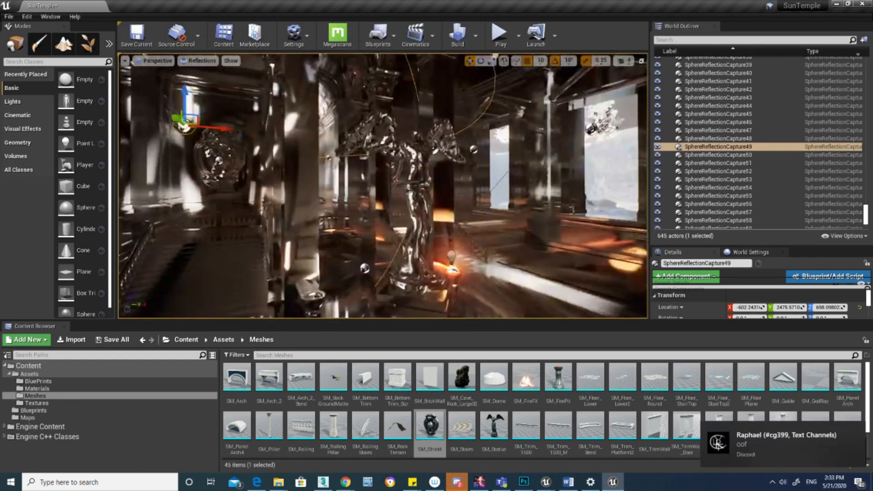
right_click_drag(386, 191, 323, 172)
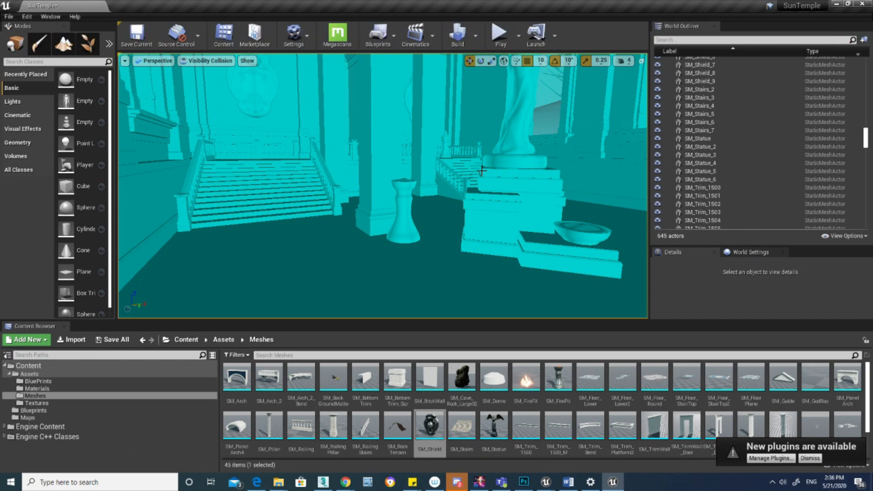
Examine the hall in the Visibility Collision, Lightmap Density and Shader Complexity view modes.
right_click_drag(481, 171, 481, 159)
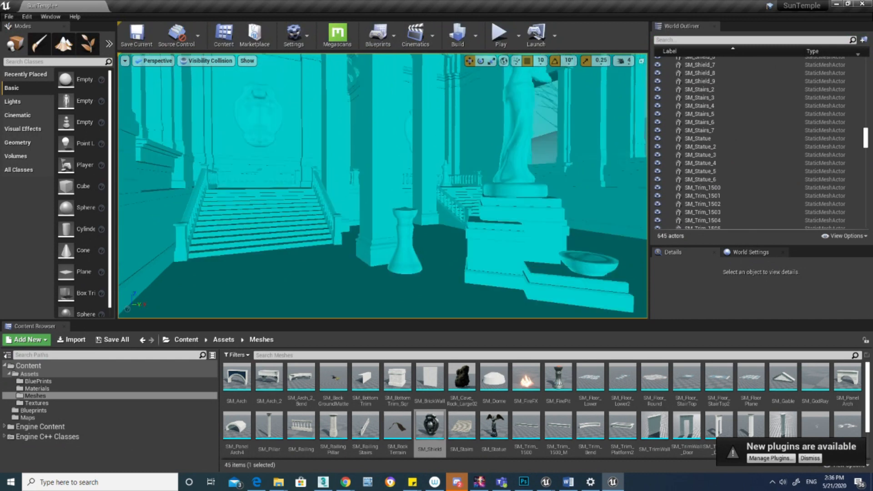
right_click_drag(481, 171, 609, 171)
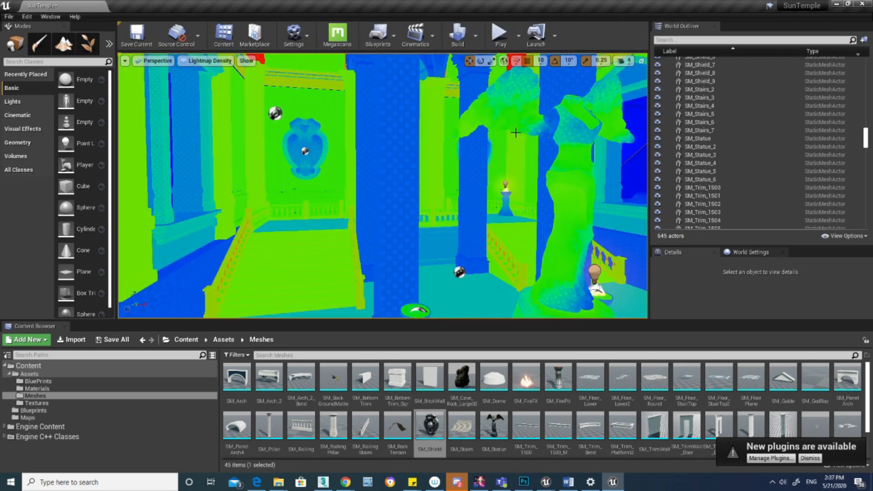
left_click(571, 202)
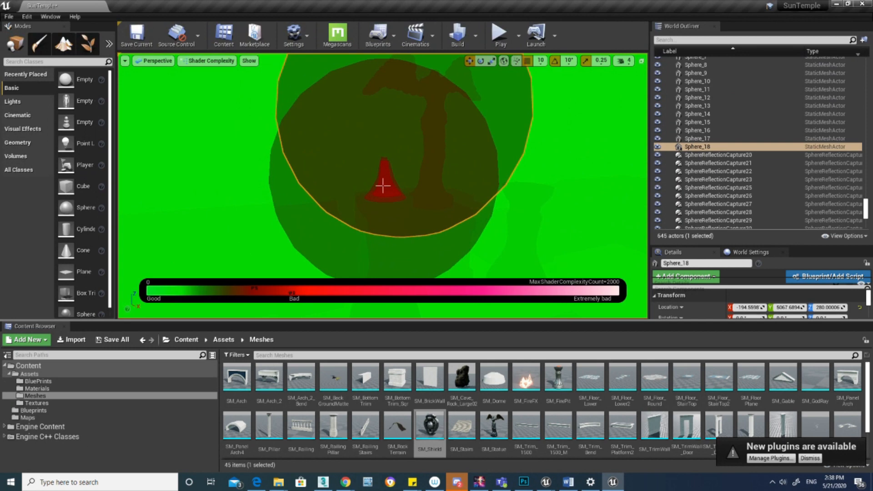
right_click_drag(344, 123, 377, 126)
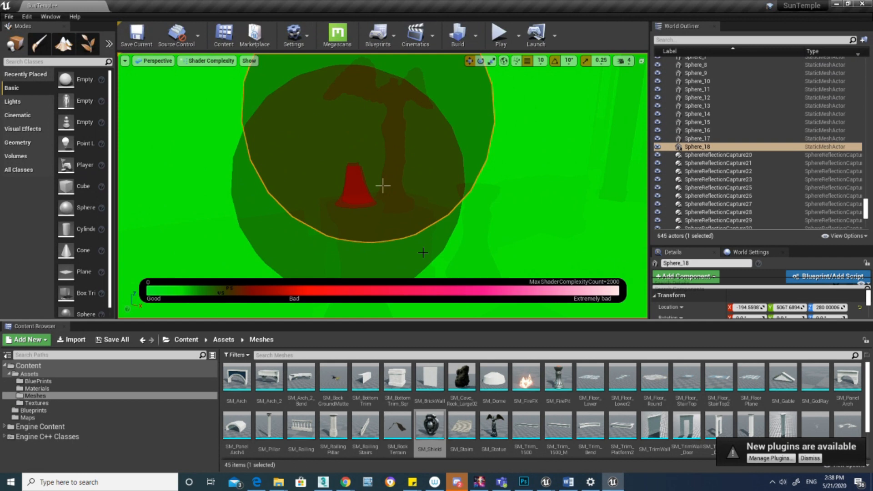
Return the viewport to the Lit view mode and review the list of available view modes.
left_click(208, 60)
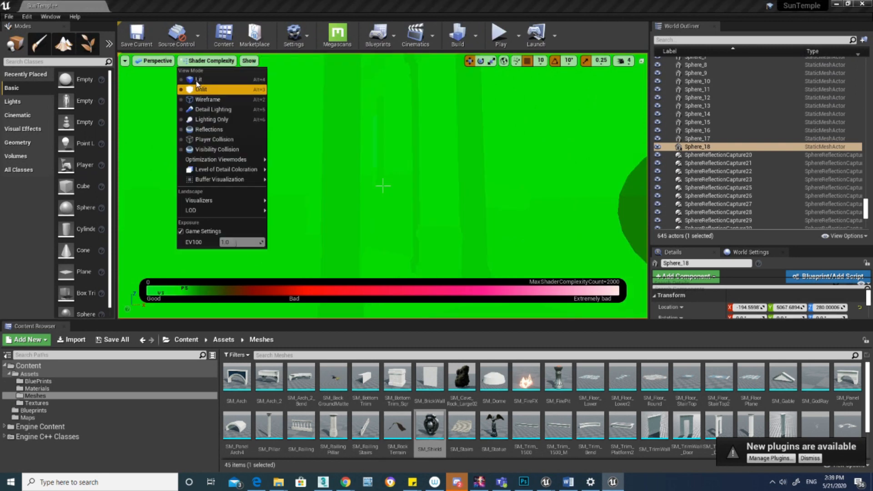
left_click(196, 80)
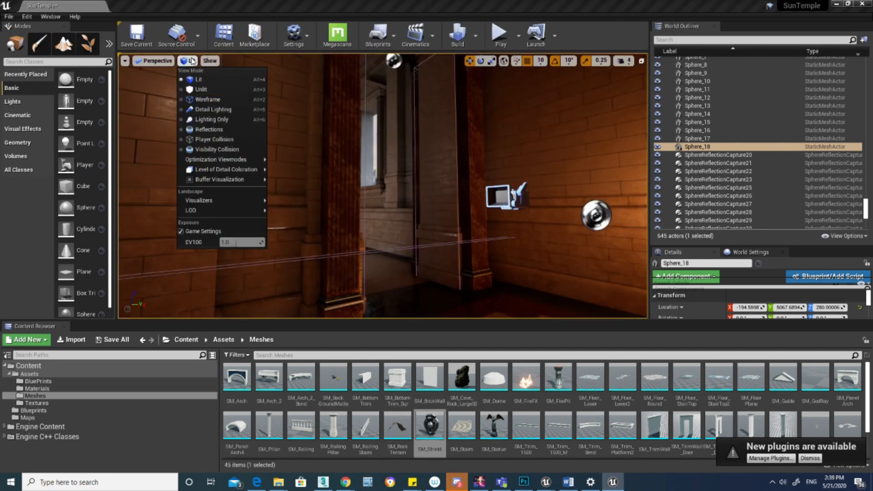
left_click(191, 61)
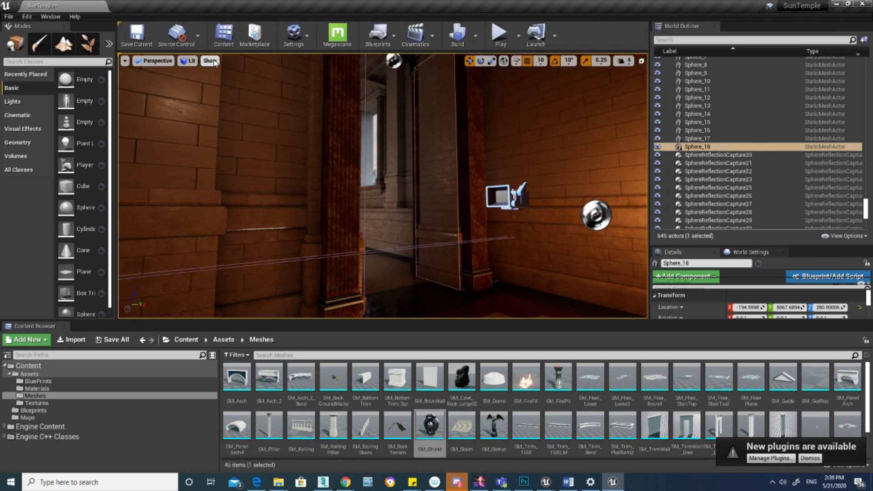
Show the four-view viewport layout and enlarge the viewport area by shrinking the Content Browser.
left_click(641, 60)
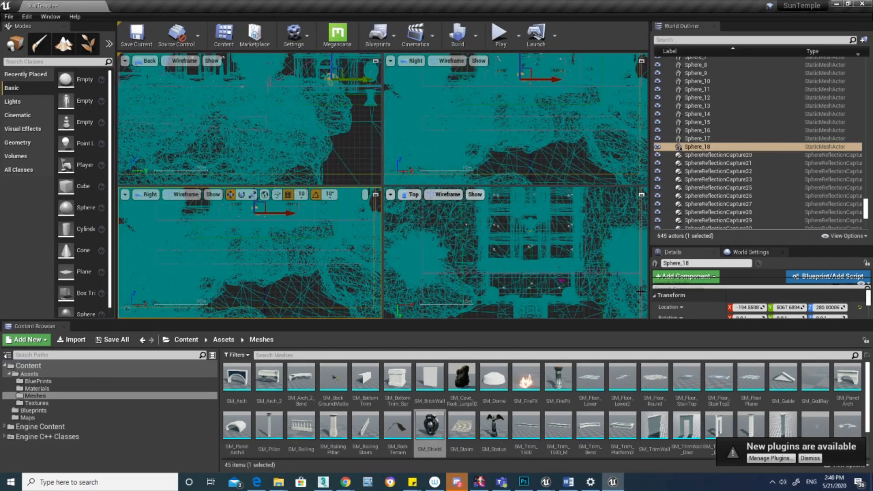
left_click_drag(574, 320, 518, 384)
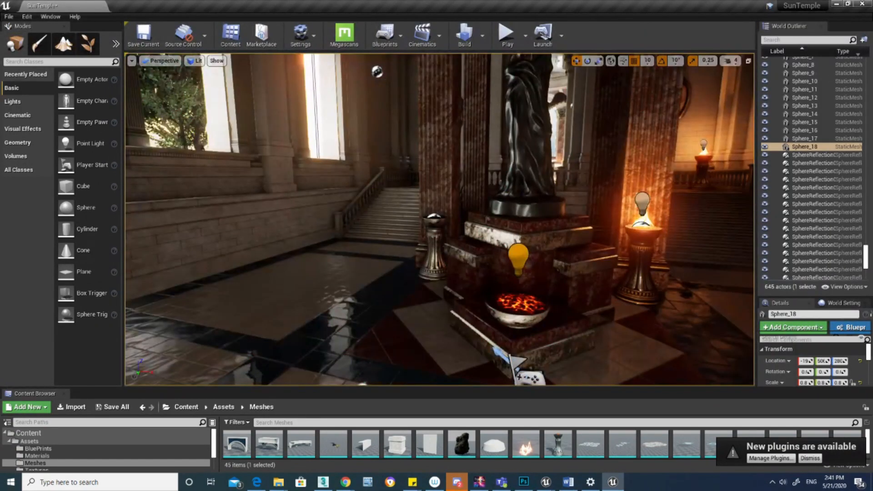
Turn on the FPS display in the perspective viewport and reopen the viewport options.
left_click(132, 61)
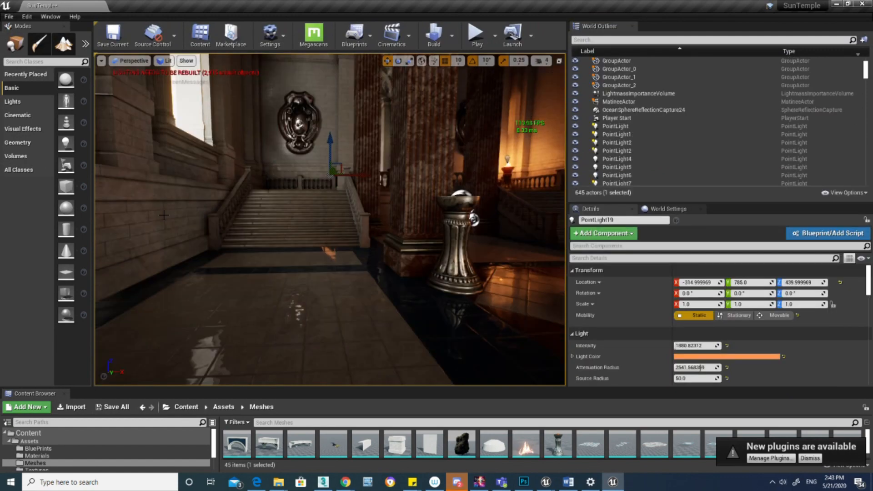
left_click(101, 62)
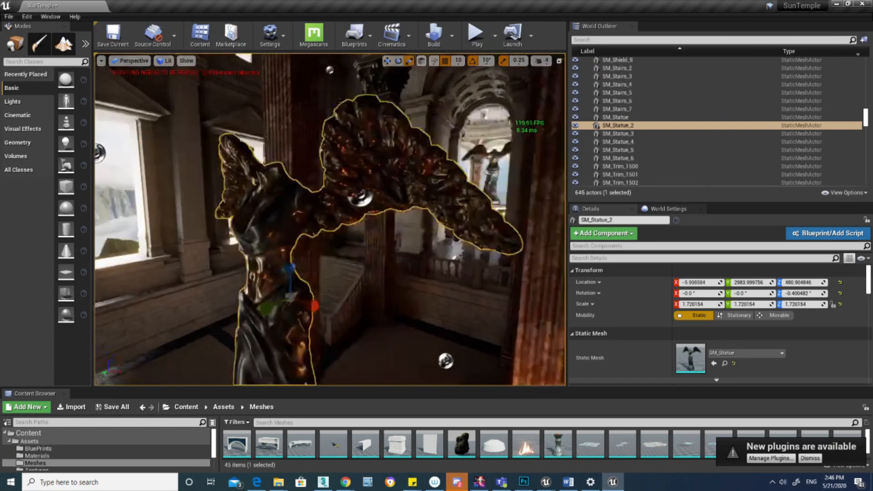
Frame SM_Statue_2 in the viewport and undo the last move of the tilted statue.
key("f")
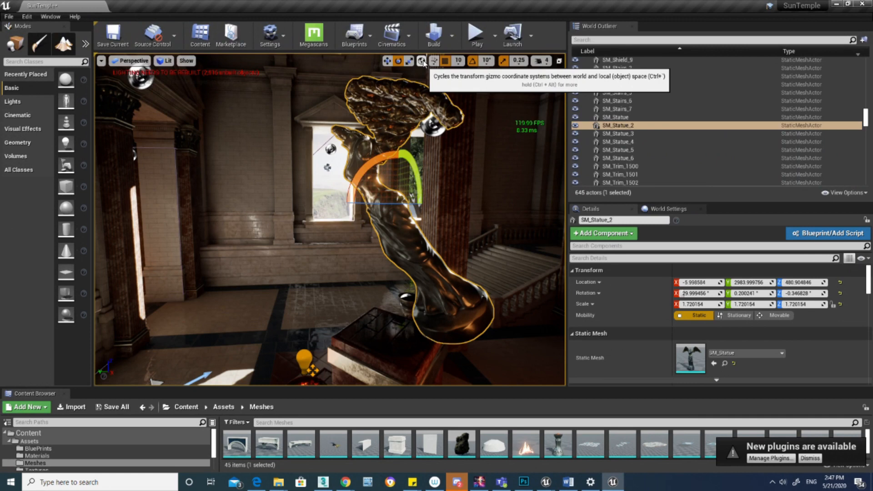
key("ctrl+z")
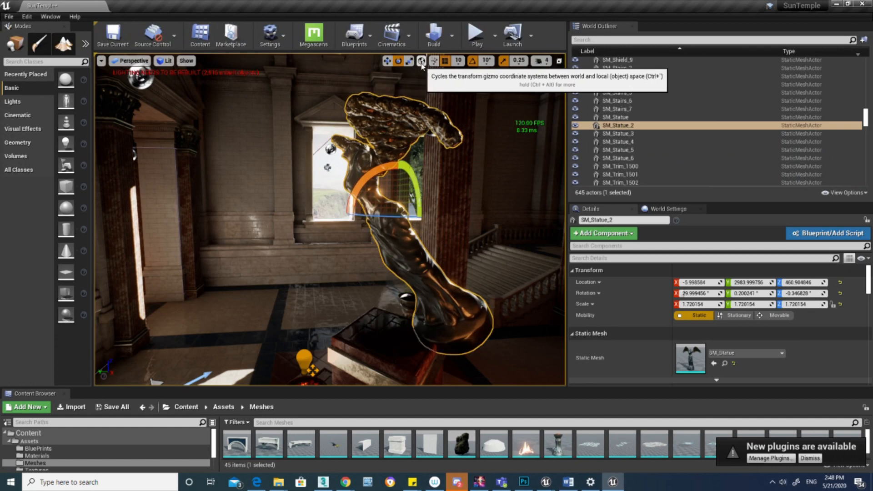
Try the scale and rotate tools on SM_Statue_2, and move the statue back up onto its pedestal.
key("r")
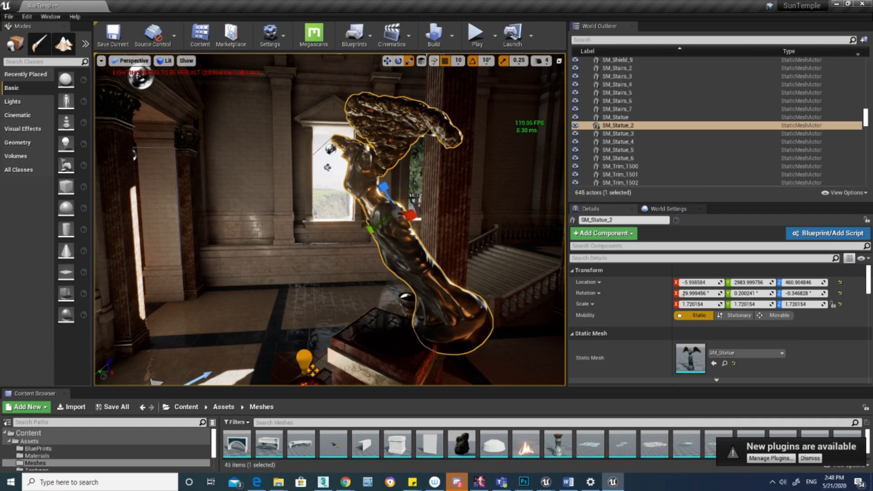
left_click(399, 61)
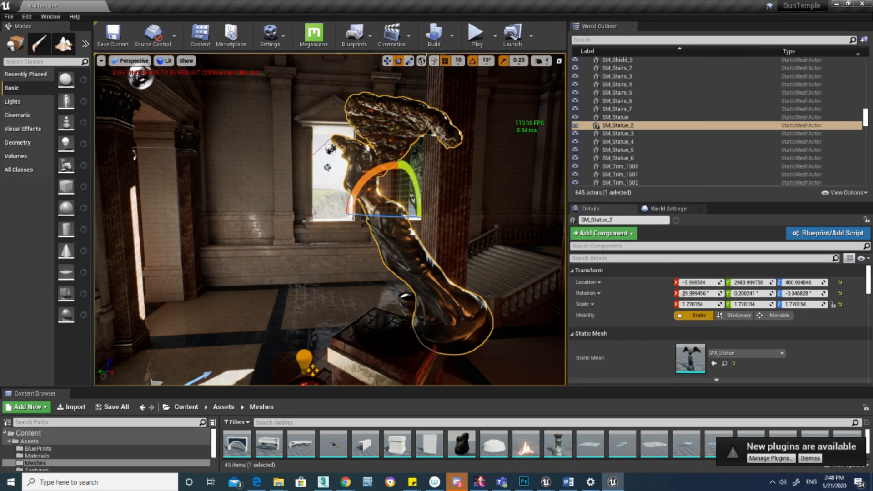
key("w")
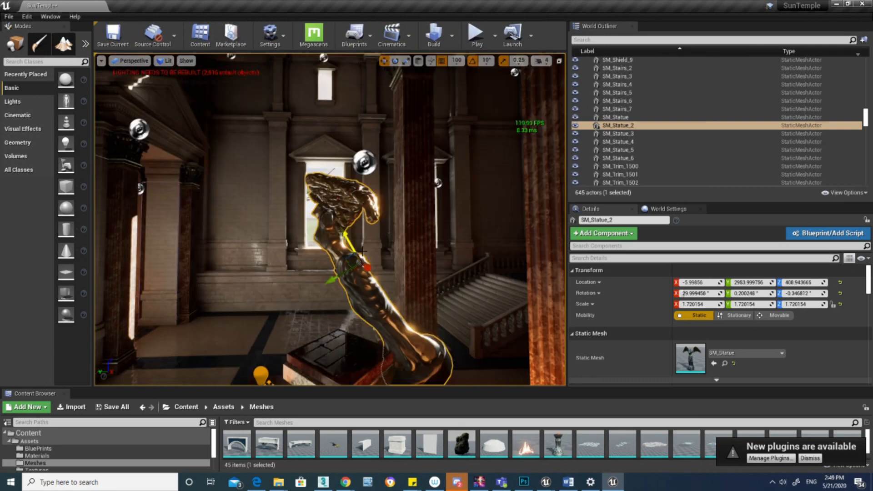
left_click_drag(363, 250, 327, 197)
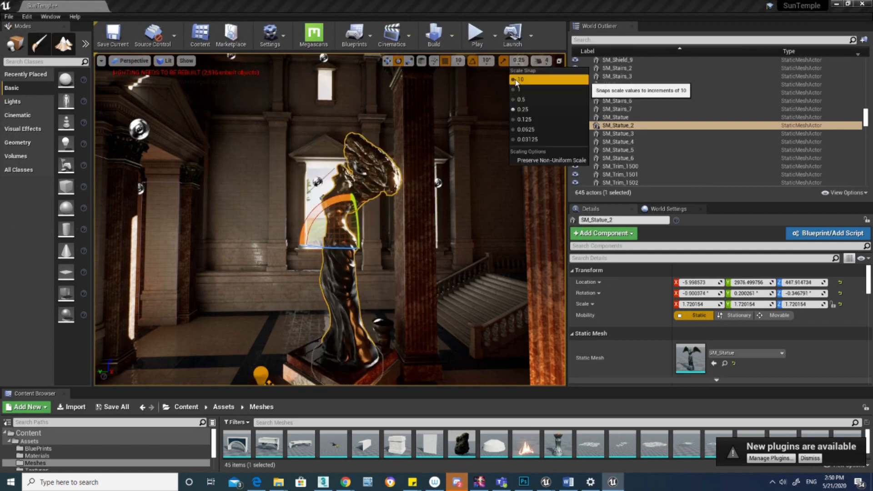
Set the scale snap increment to 10 and activate the Scale tool for SM_Statue_2.
left_click(517, 80)
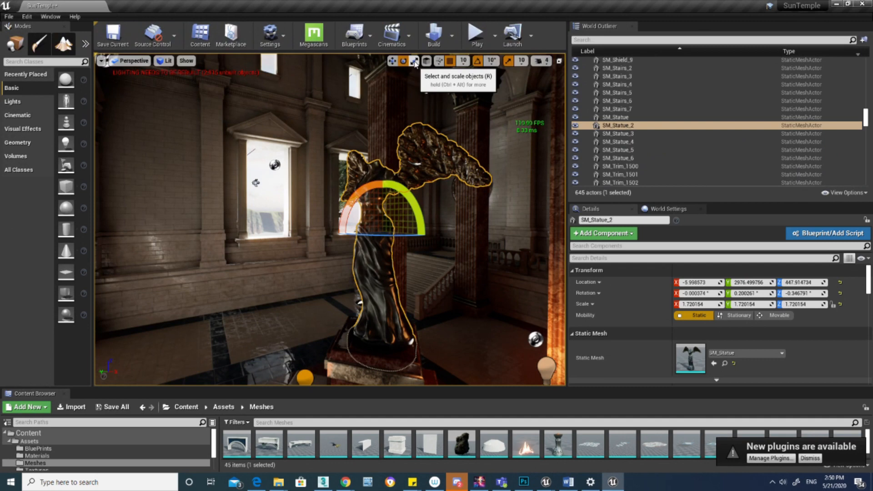
left_click(414, 62)
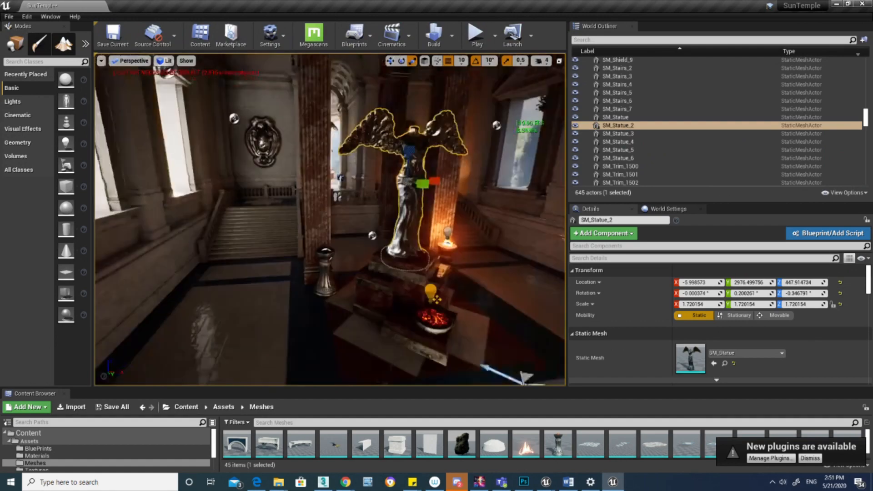
Set the camera speed to 2 and examine the metal fire pit pedestals up close and from farther away.
right_click_drag(436, 298, 367, 175)
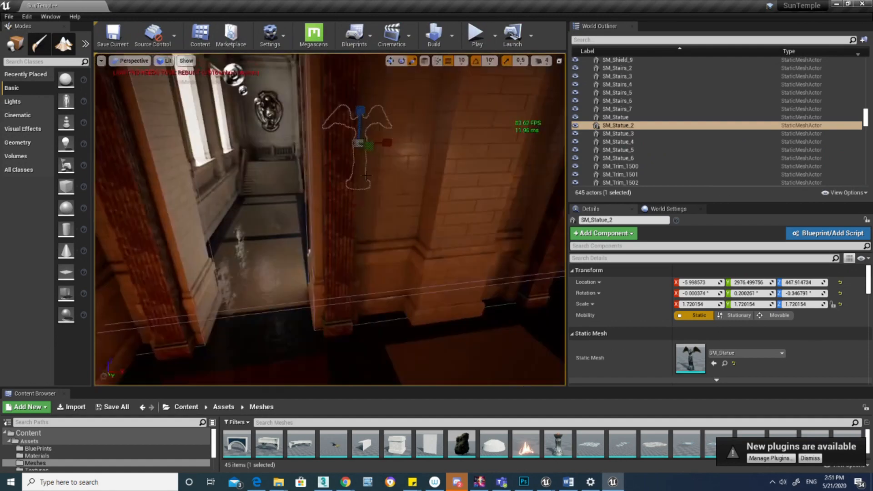
left_click(540, 60)
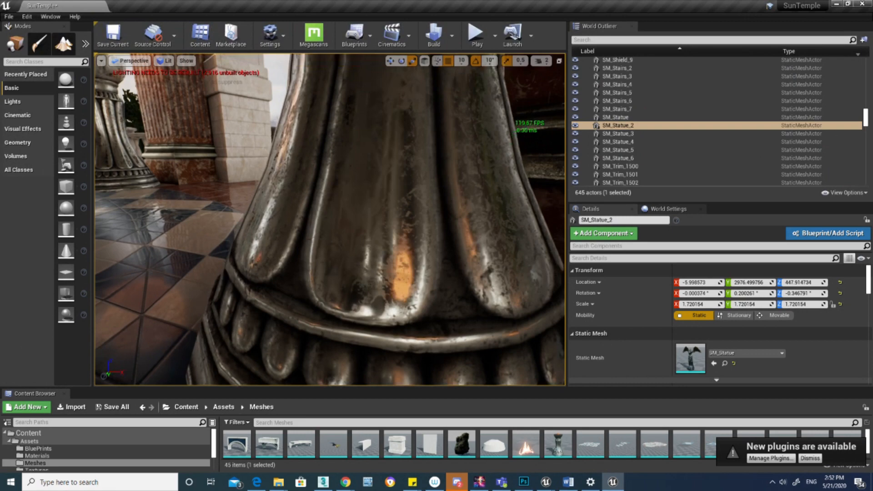
key("e")
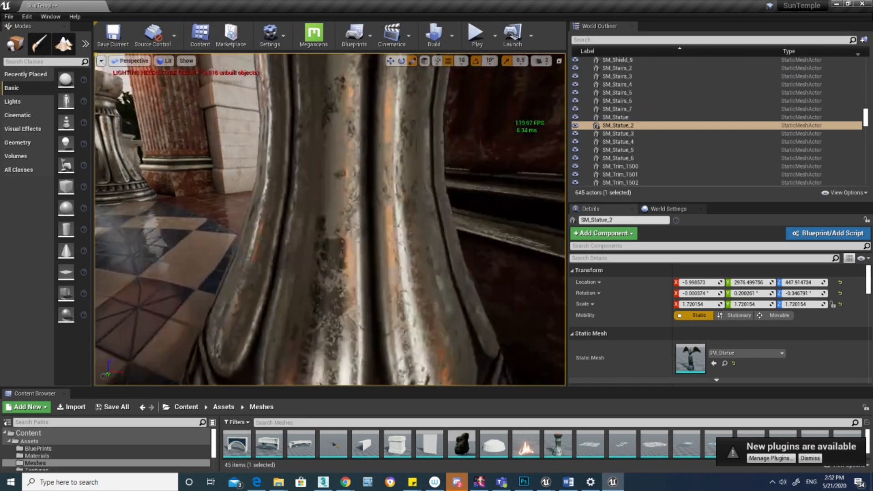
scroll(353, 251, "down", 5)
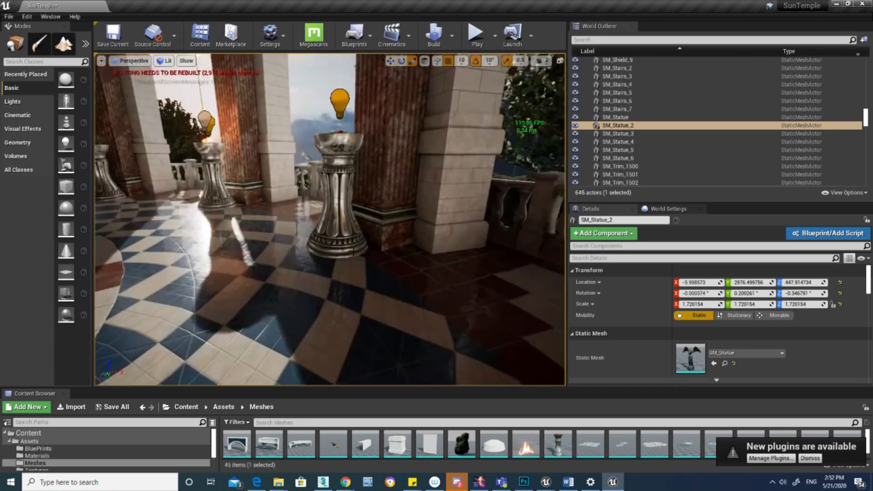
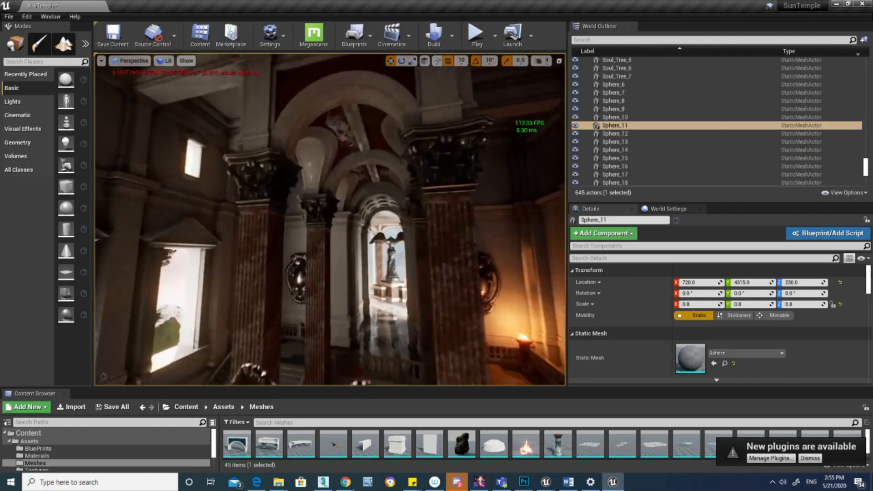
Look around the temple interior and view the source control options.
right_click_drag(330, 219, 291, 168)
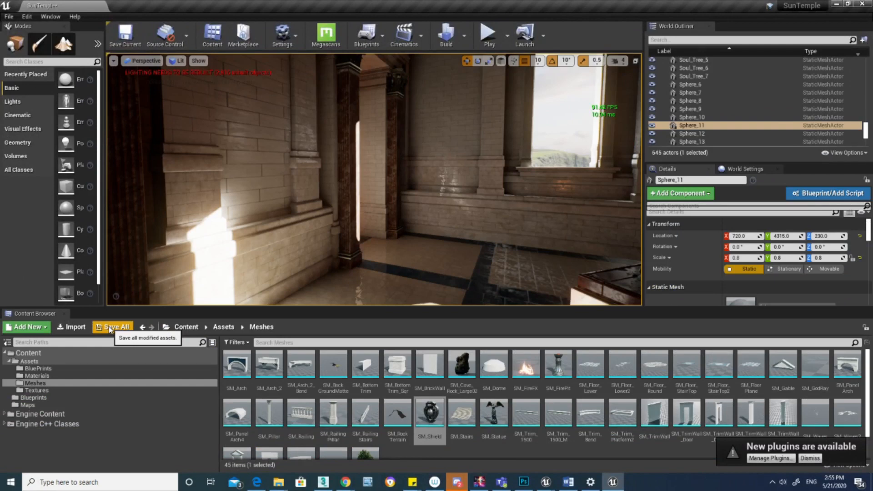
left_click(186, 36)
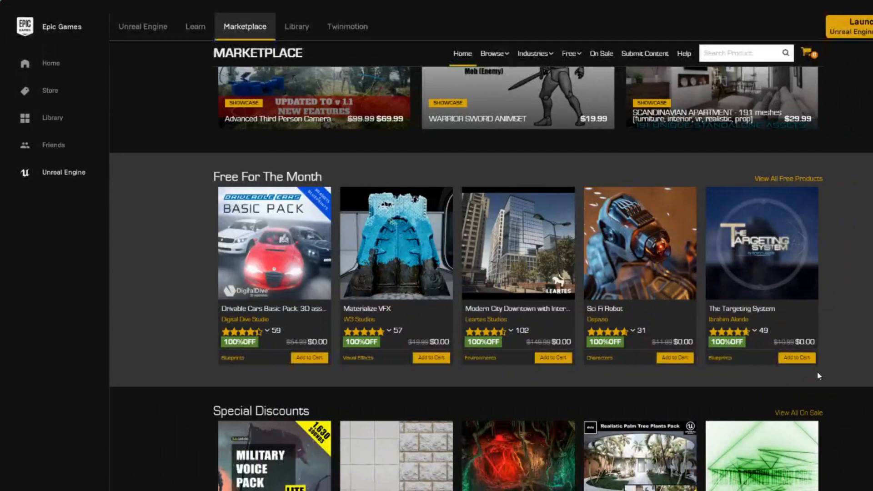
Browse the showcased and free products in the Epic Games Launcher's Marketplace, and look through the Learn page.
scroll(818, 375, "up", 4)
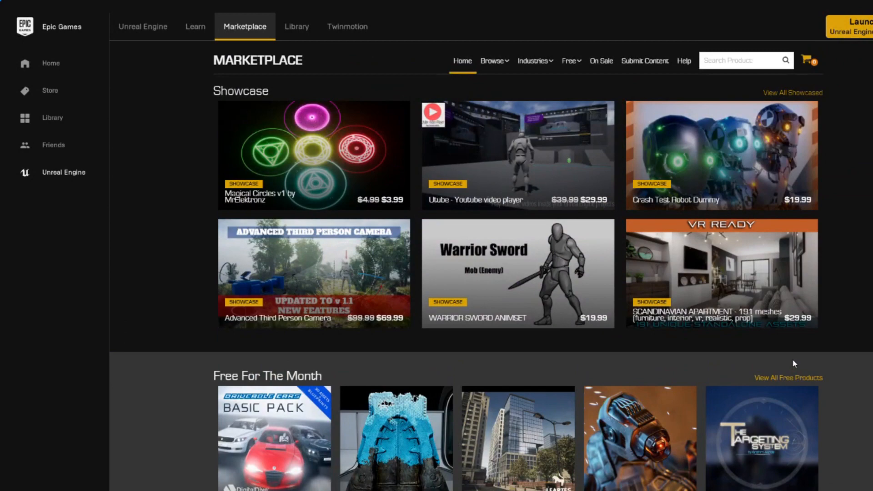
left_click(196, 28)
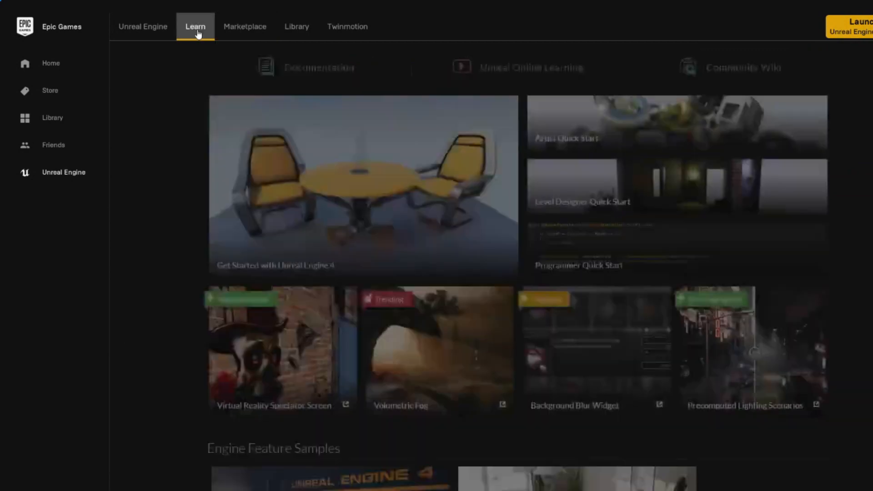
scroll(536, 341, "down", 4)
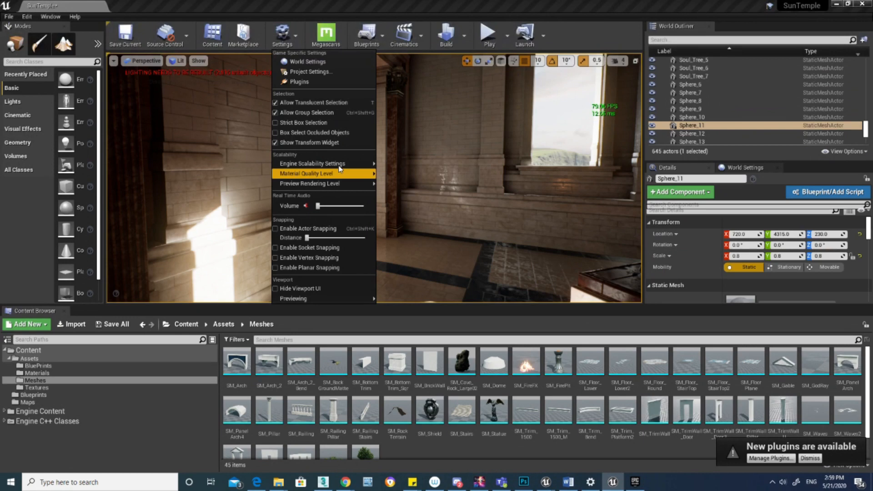
Examine the editor settings for preview rendering level, material quality and engine scalability.
mouse_move(359, 183)
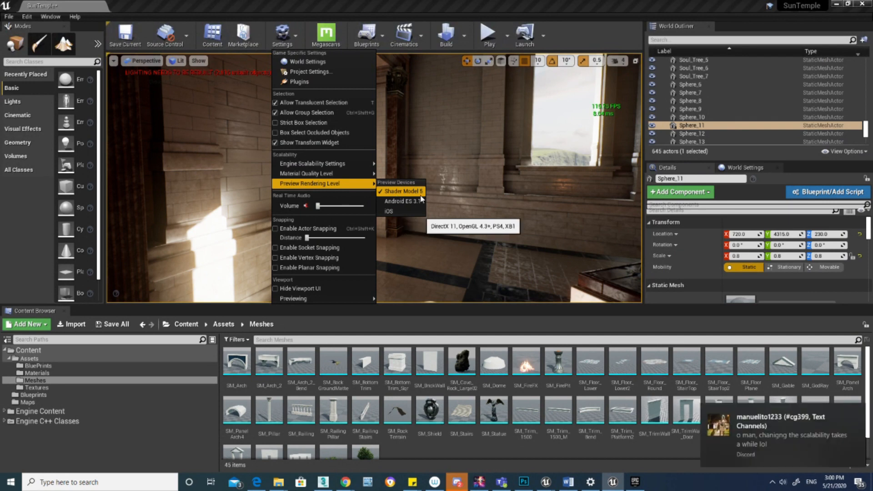
mouse_move(327, 170)
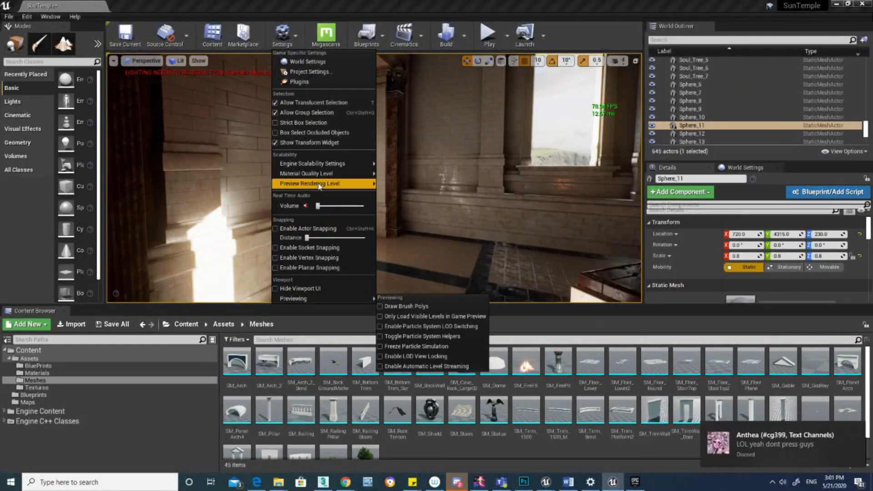
mouse_move(334, 164)
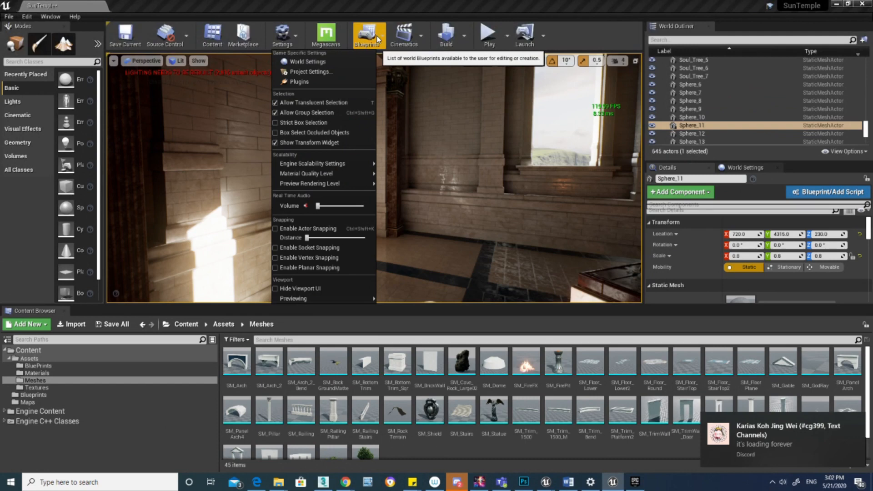
Start a build of the level, and look at the build and launch options.
left_click(451, 38)
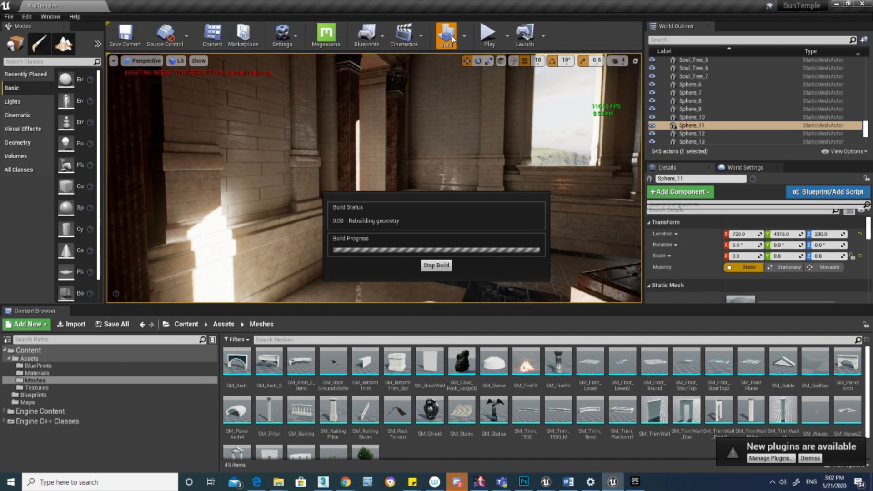
left_click(463, 35)
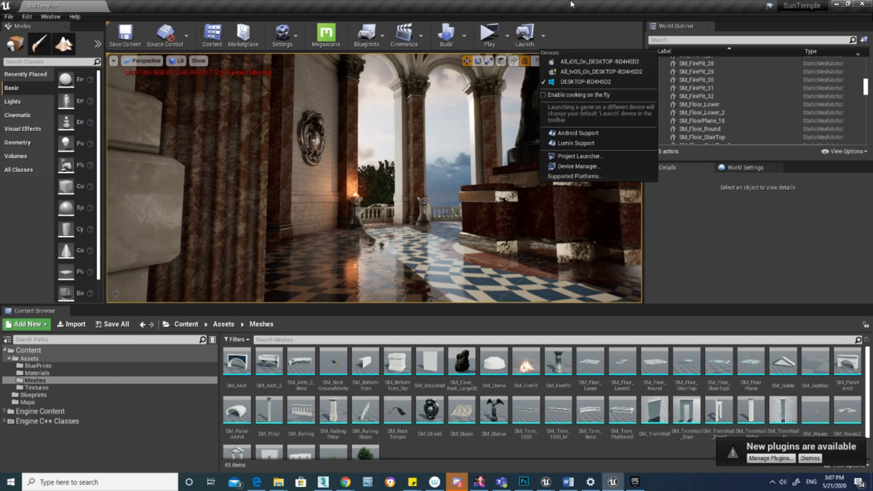
left_click(577, 34)
Look through the level's actor list and examine SM_Statue's transform, physics, collision and actor properties.
scroll(755, 127, "up", 10)
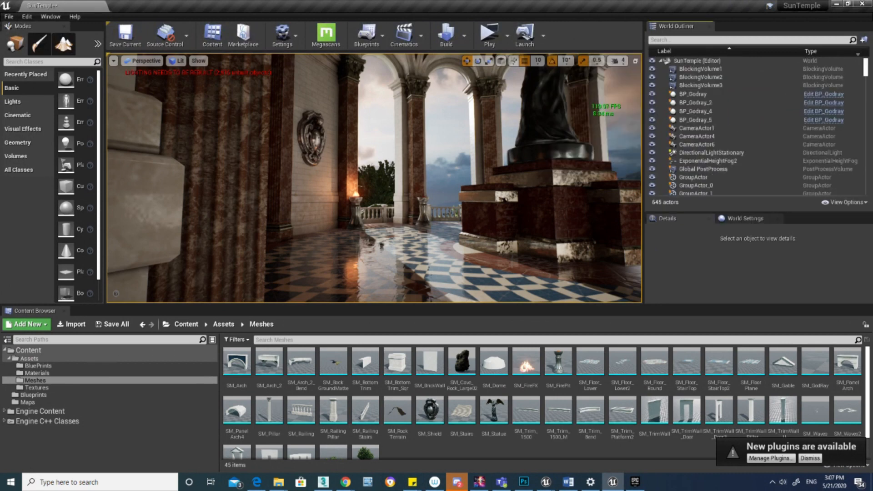
scroll(755, 127, "down", 15)
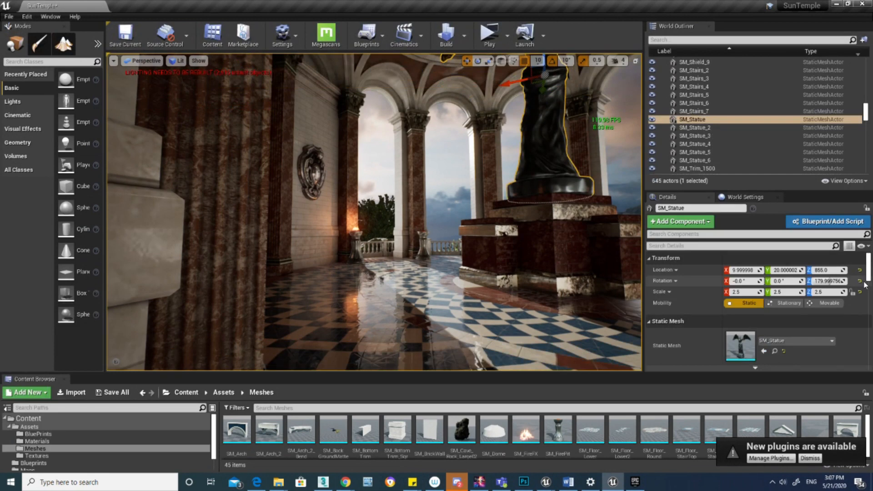
scroll(748, 288, "down", 3)
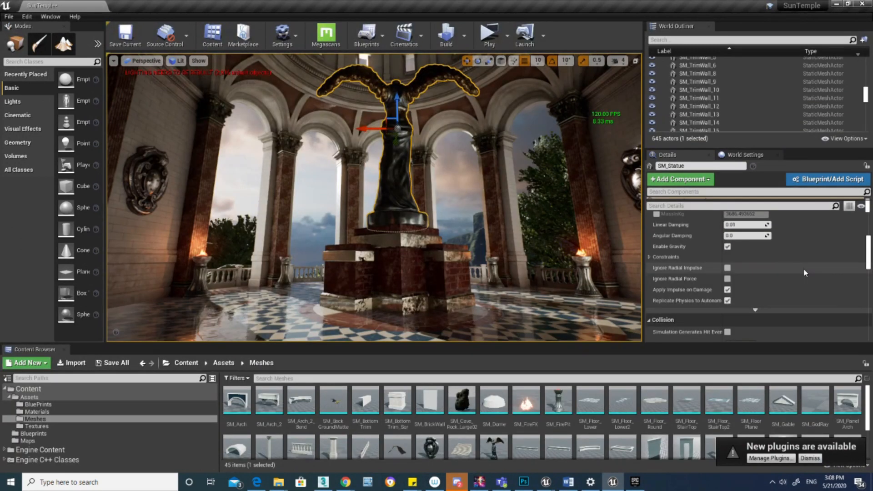
scroll(738, 298, "down", 4)
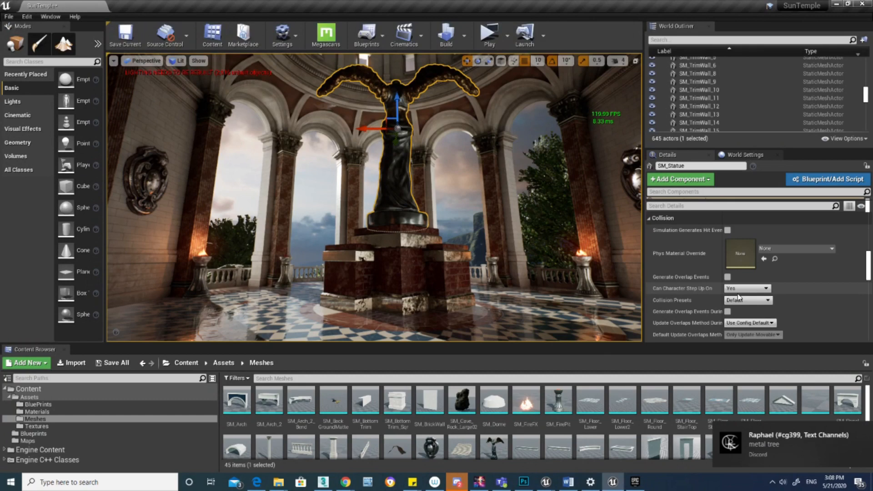
scroll(741, 290, "down", 5)
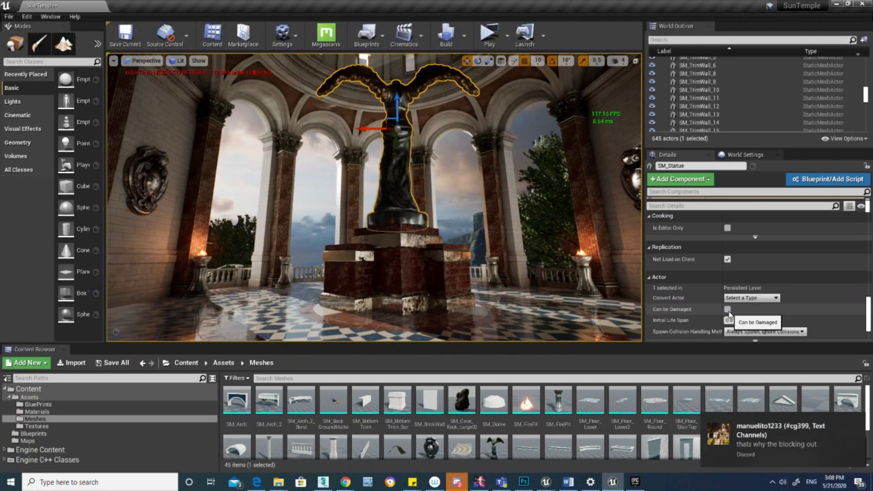
Select the SM_TrimWall_9 actor in the level's actor list.
left_click(698, 82)
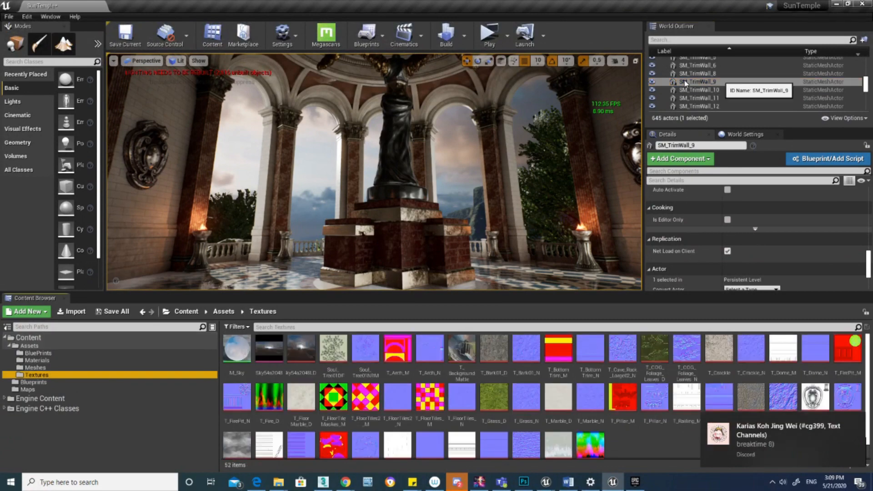
left_click(683, 82)
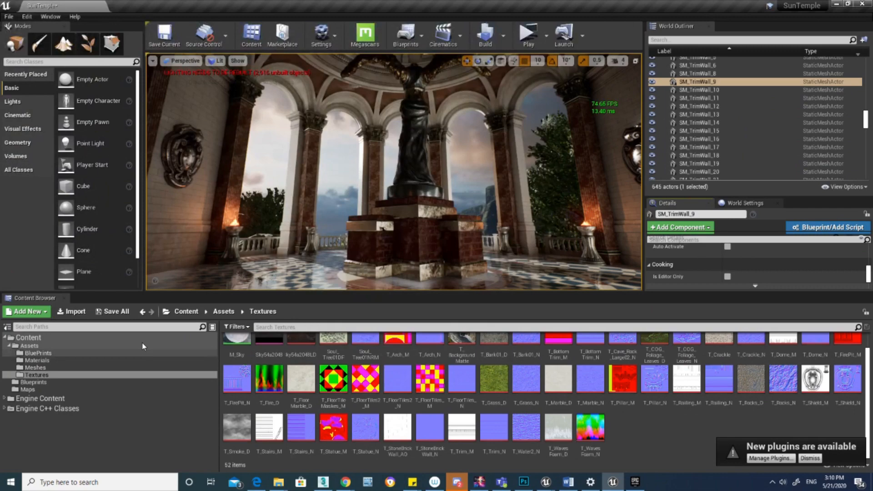
Place an SM_RailingPillar mesh from the Meshes folder beside the statue's pedestal and undo the placement.
left_click(35, 367)
left_click_drag(333, 380, 313, 241)
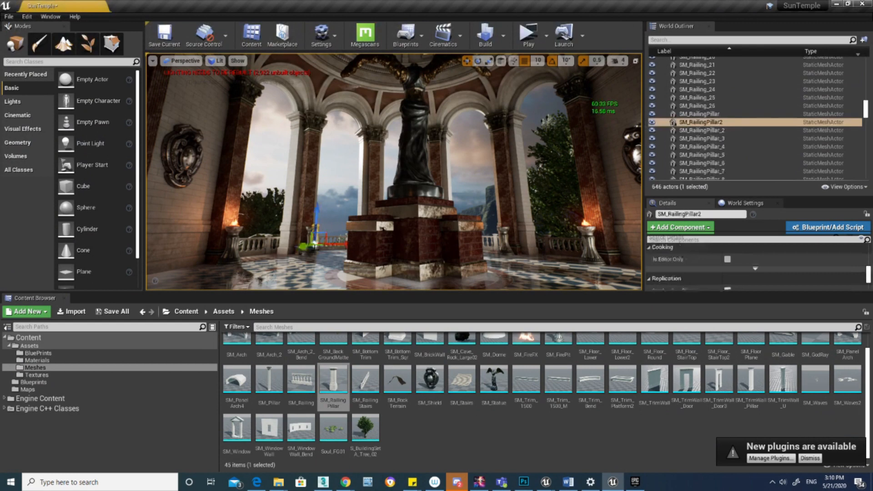
key("ctrl+z")
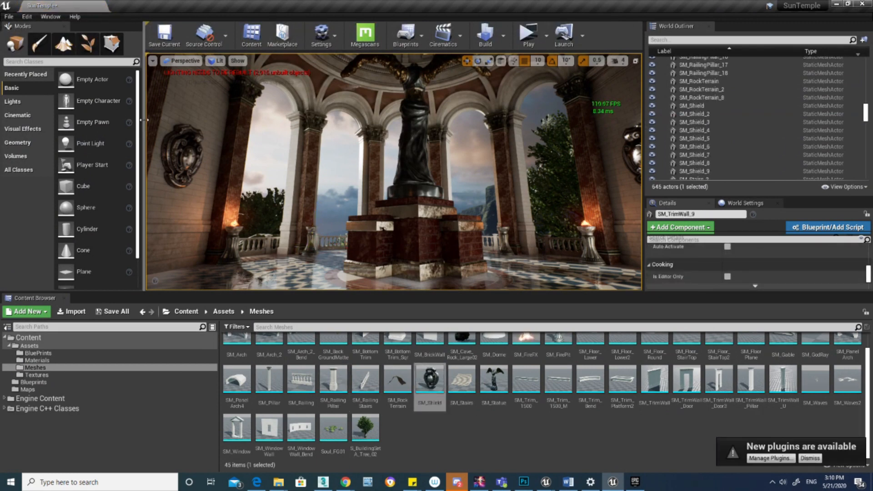
Widen the Modes panel and select SM_Shield_2 in the level's actor list.
left_click_drag(141, 120, 166, 119)
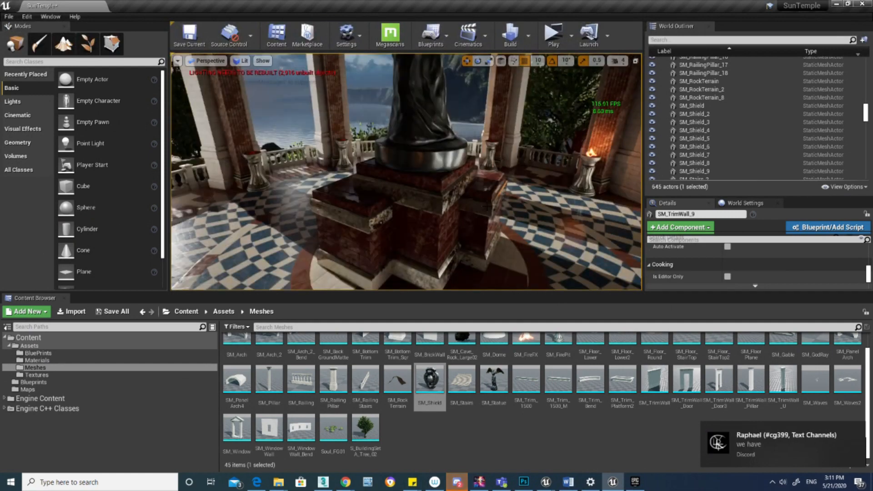
left_click(697, 114)
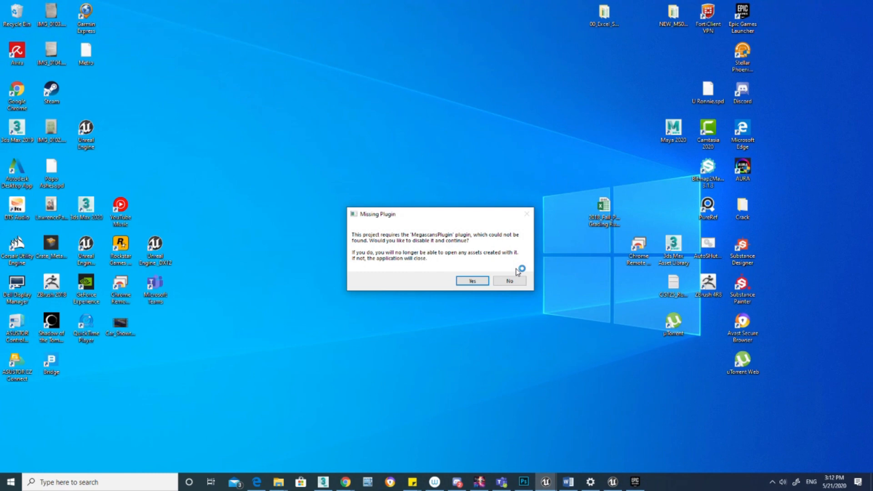
Disable the missing MegascansPlugin to continue opening the project, and reposition the original SunTemple editor window over the new one.
left_click(484, 281)
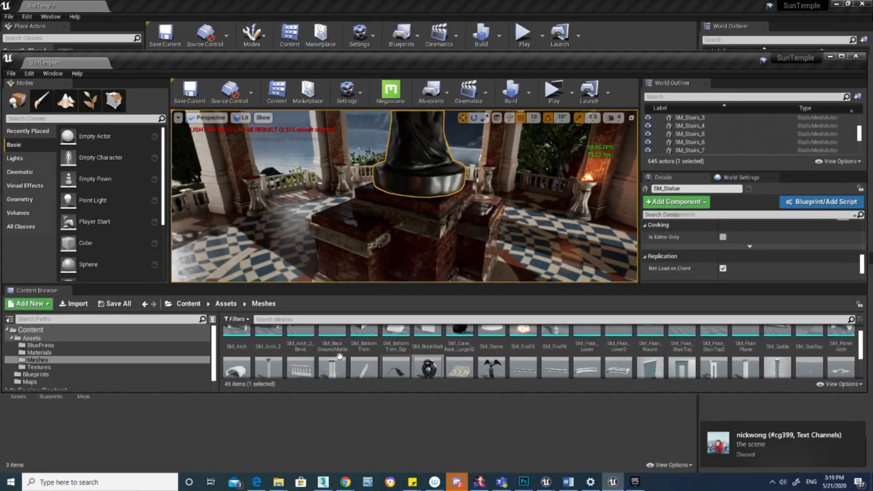
left_click_drag(342, 60, 341, 69)
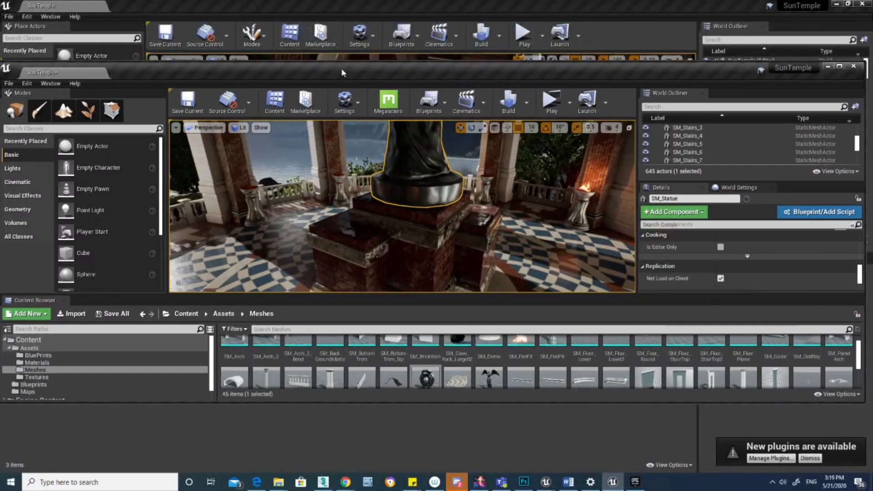
left_click_drag(342, 73, 343, 66)
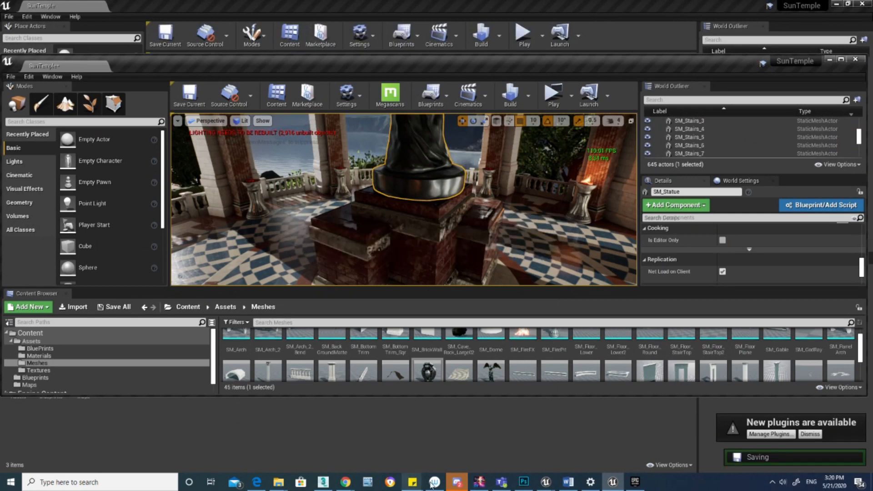
Switch to Photoshop and start setting up a new document.
left_click(527, 484)
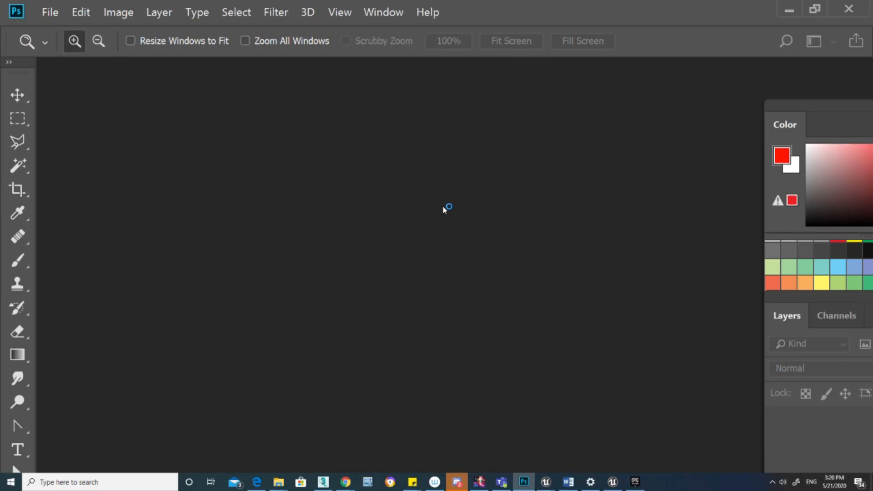
key("ctrl+n")
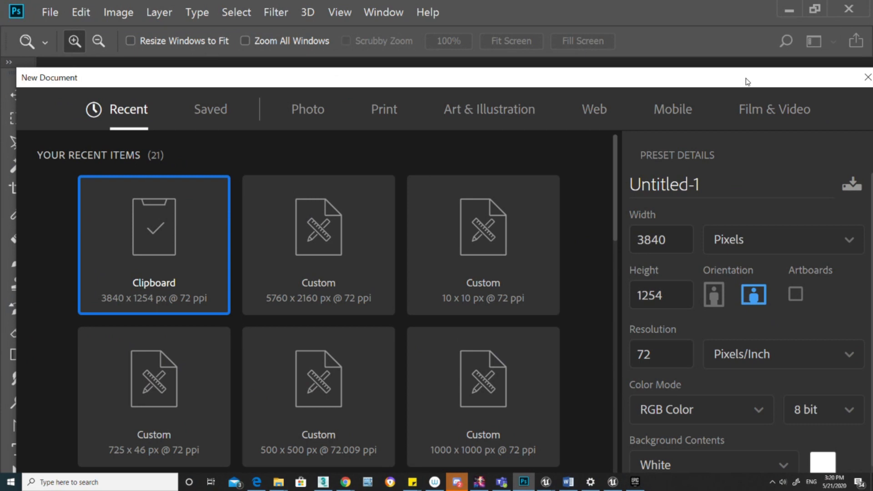
left_click_drag(746, 82, 641, 86)
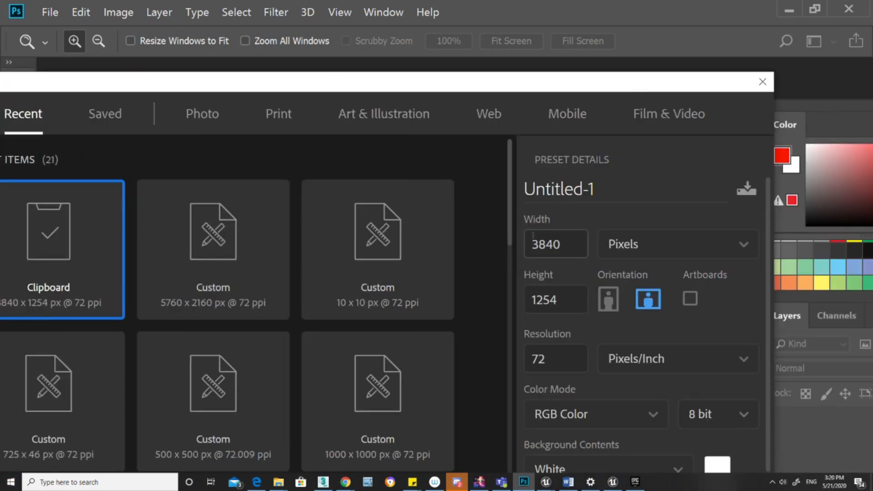
scroll(605, 337, "down", 1)
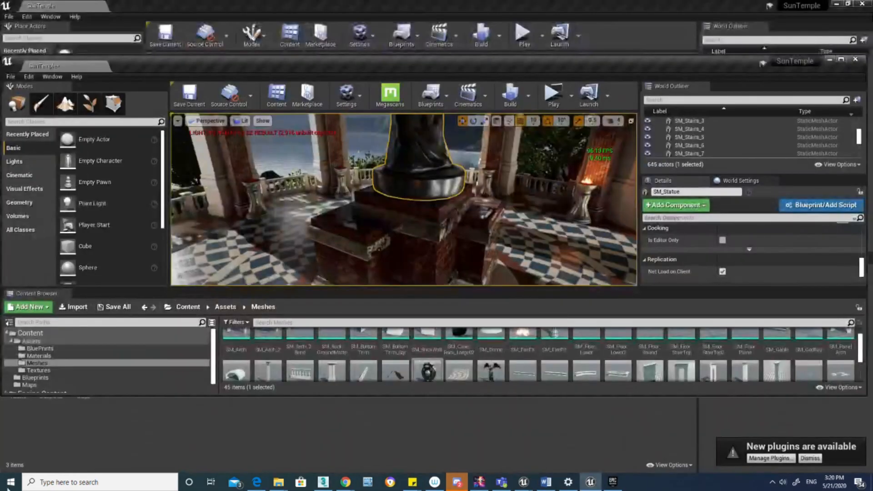
Launch Adobe Photoshop CC 2018 again, and shrink and reposition the newer SunTemple editor window.
left_click(8, 484)
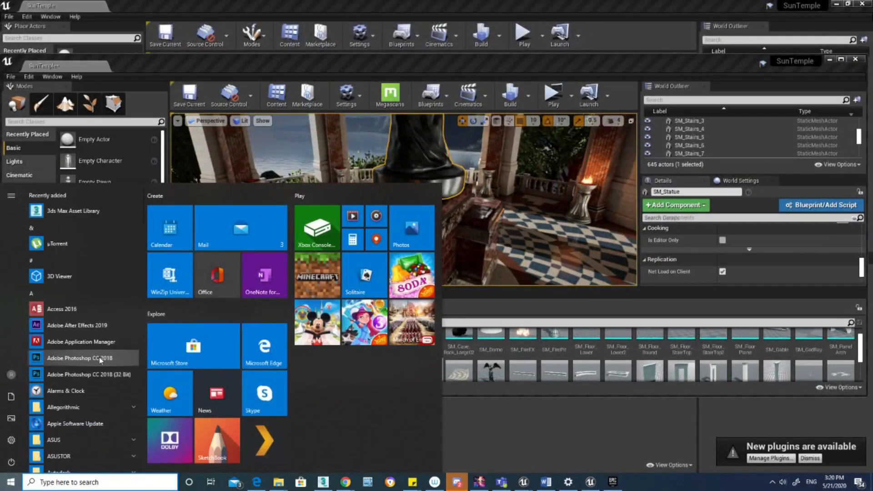
left_click(100, 359)
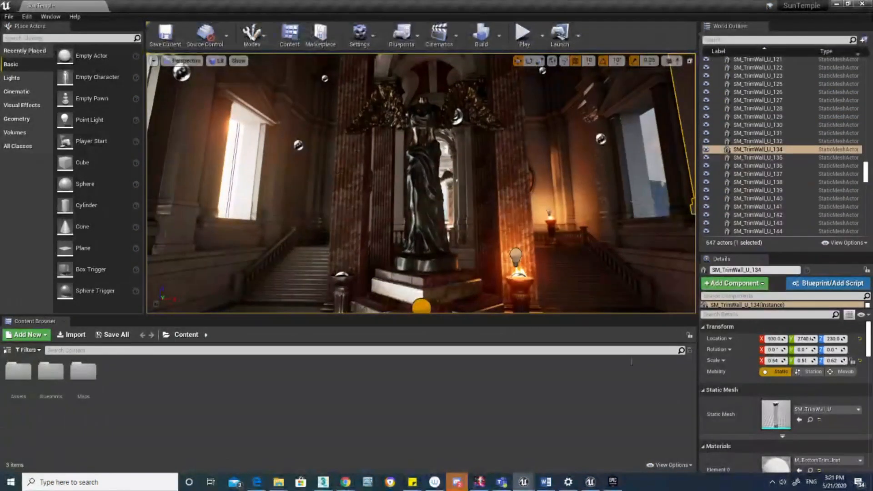
left_click(848, 5)
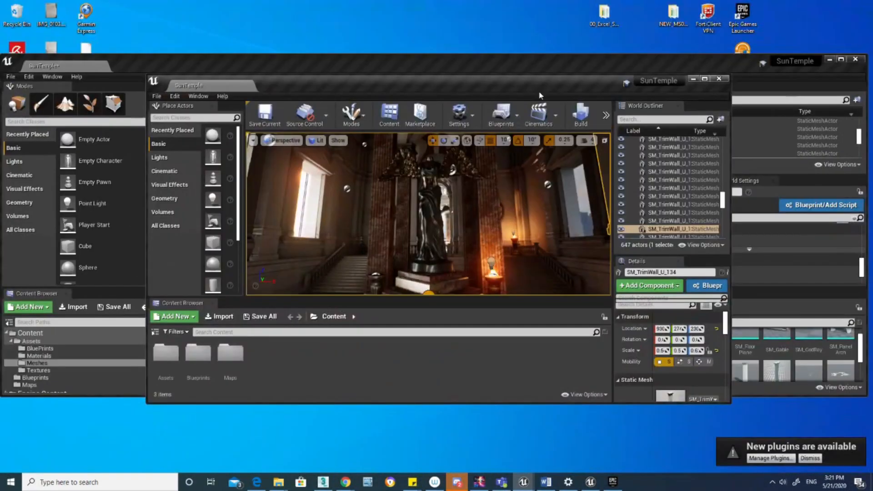
left_click_drag(540, 95, 514, 143)
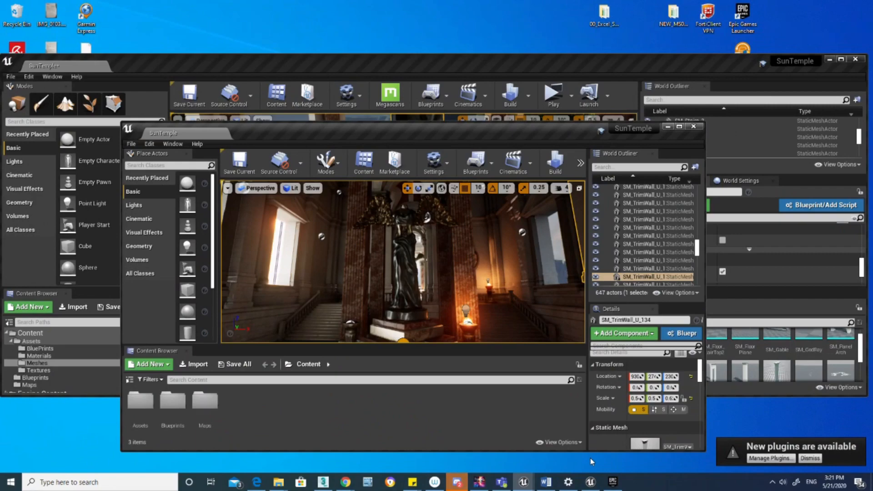
left_click(10, 481)
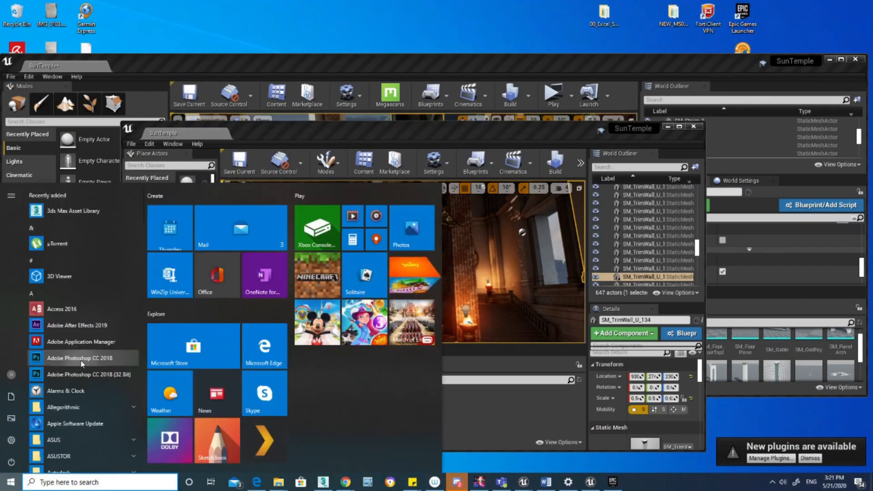
left_click(81, 359)
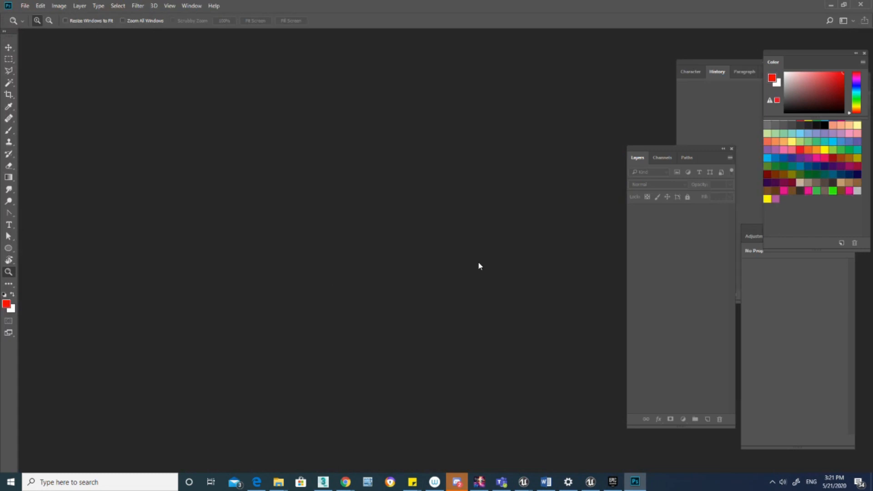
Paste the copied screen capture into a new 3840 x 1254 px document and add an empty layer above it.
key("ctrl+n")
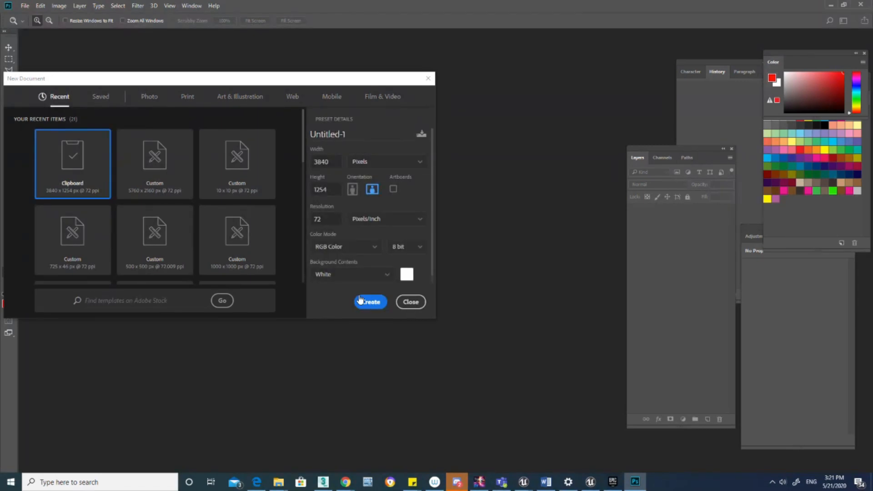
left_click(367, 301)
key("ctrl+v")
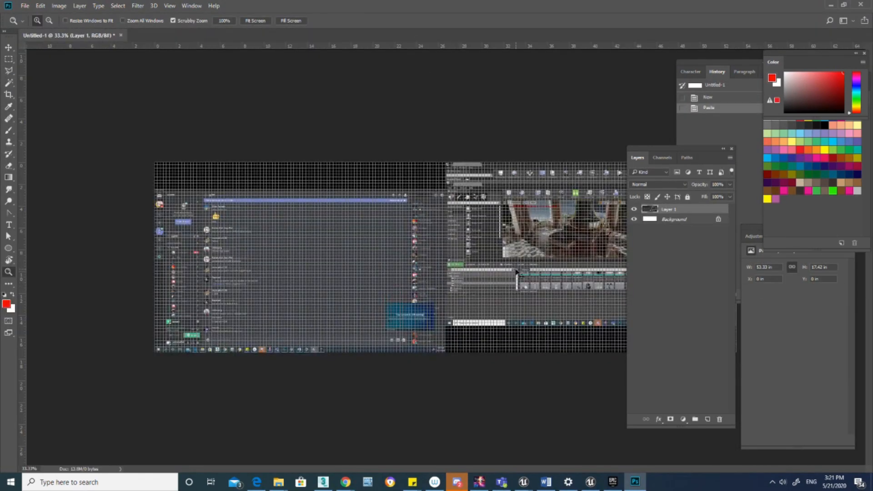
left_click(553, 250)
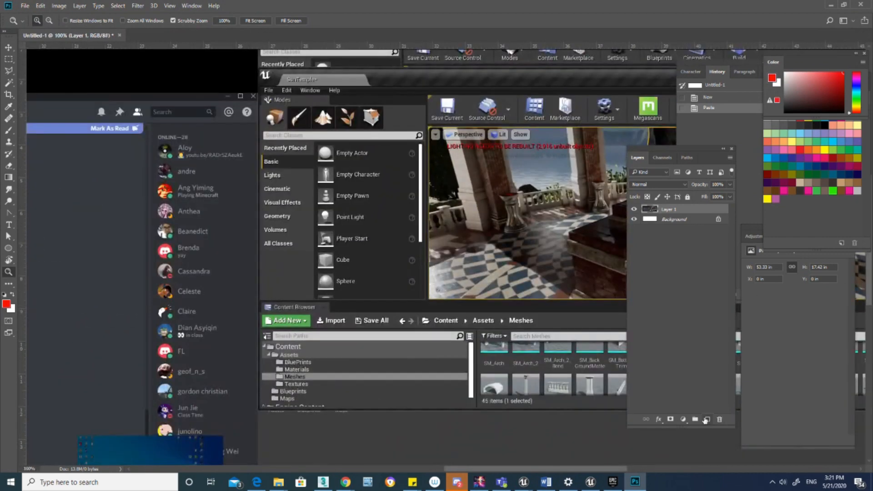
left_click(706, 419)
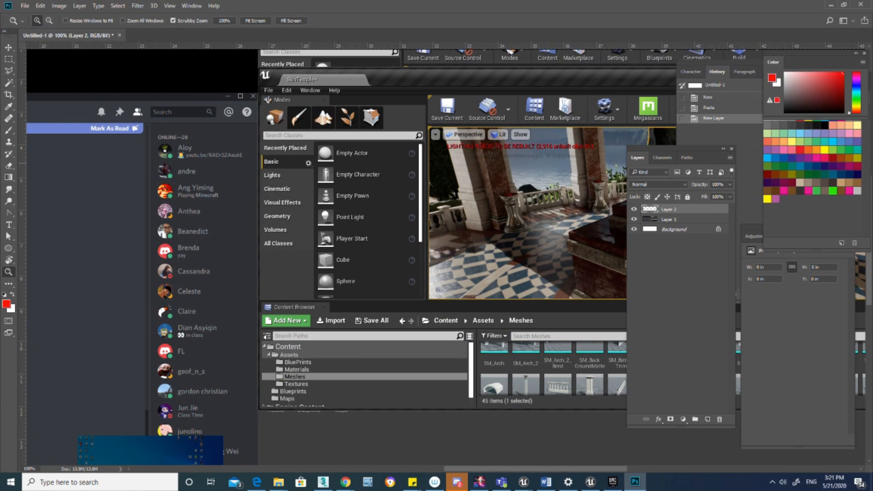
Circle the Modes panel in the screen capture with a red brush stroke, and undo the stroke.
key("b")
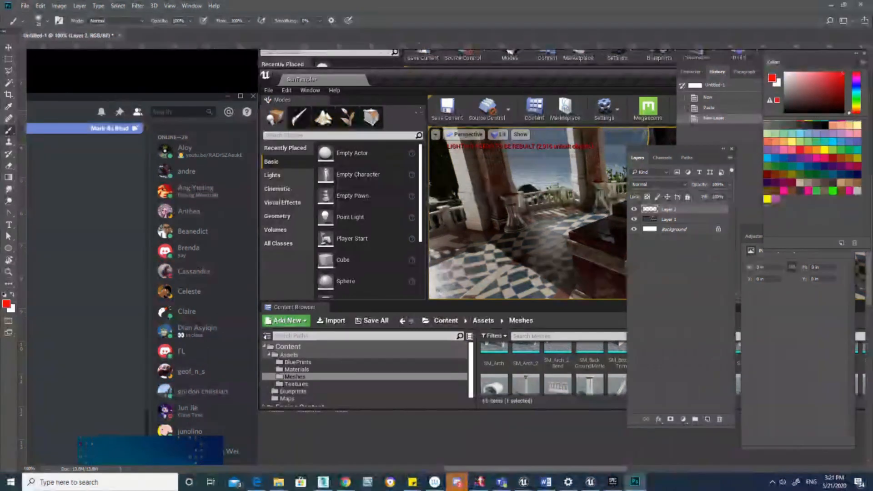
mouse_move(418, 111)
left_mouse_down()
mouse_move(280, 96)
mouse_move(251, 157)
mouse_move(425, 141)
mouse_move(412, 103)
left_mouse_up()
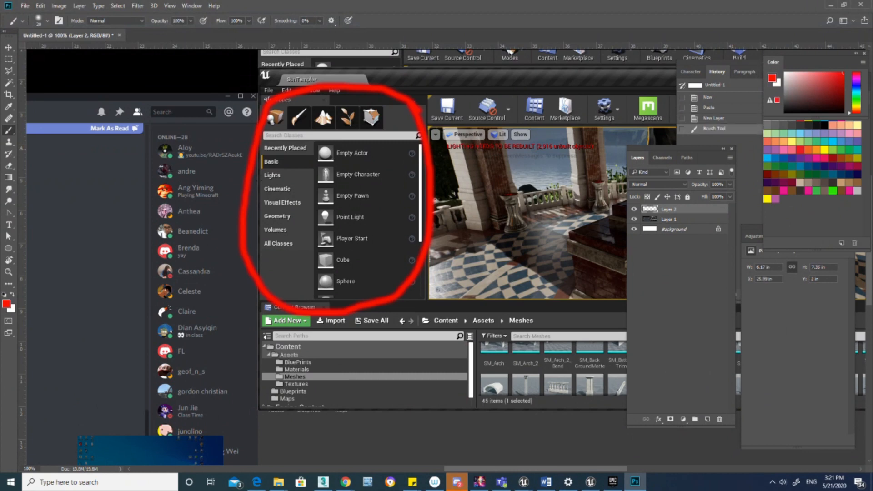
key("ctrl+z")
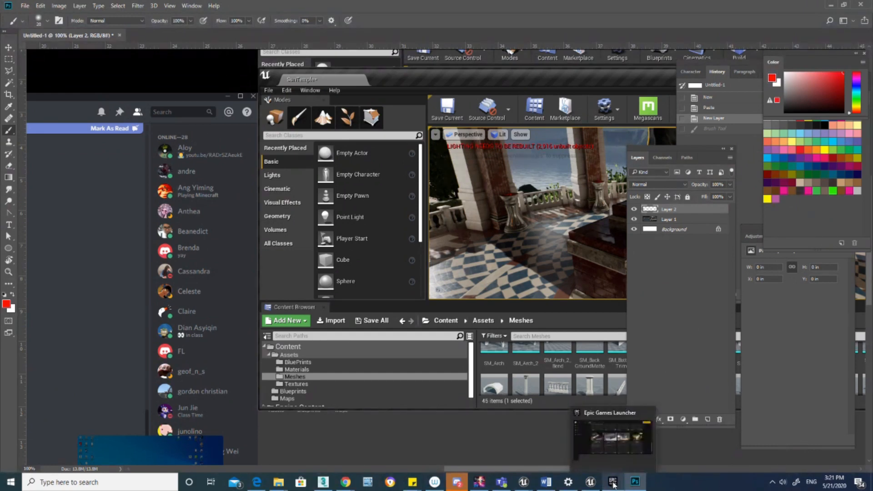
Switch to the older SunTemple editor, minimize Photoshop, and move the editor window down so the newer editor's toolbar shows behind it.
left_click(591, 485)
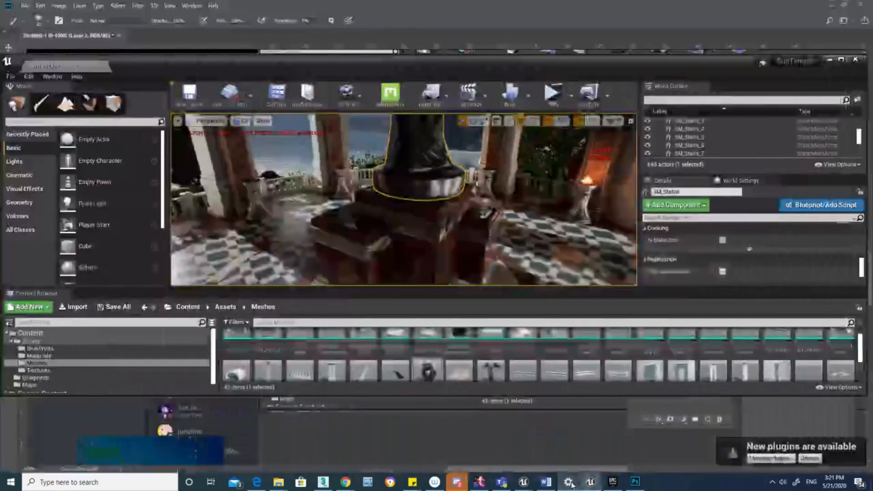
mouse_move(614, 484)
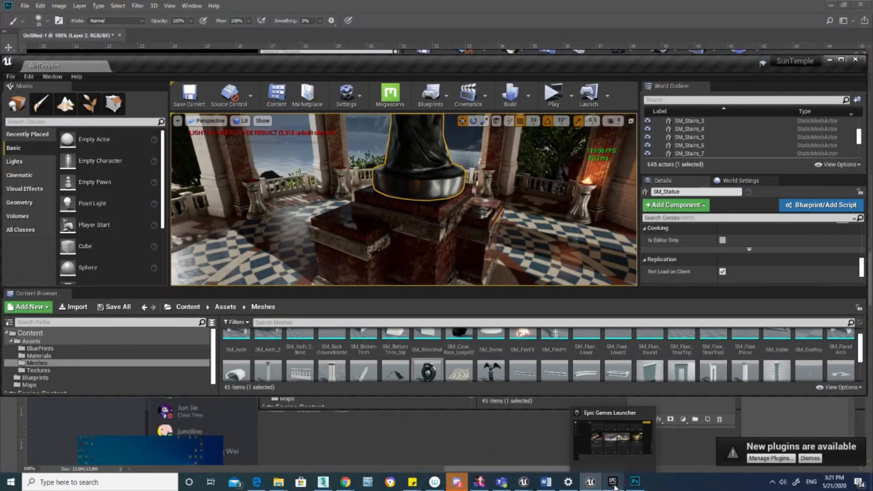
left_click(831, 5)
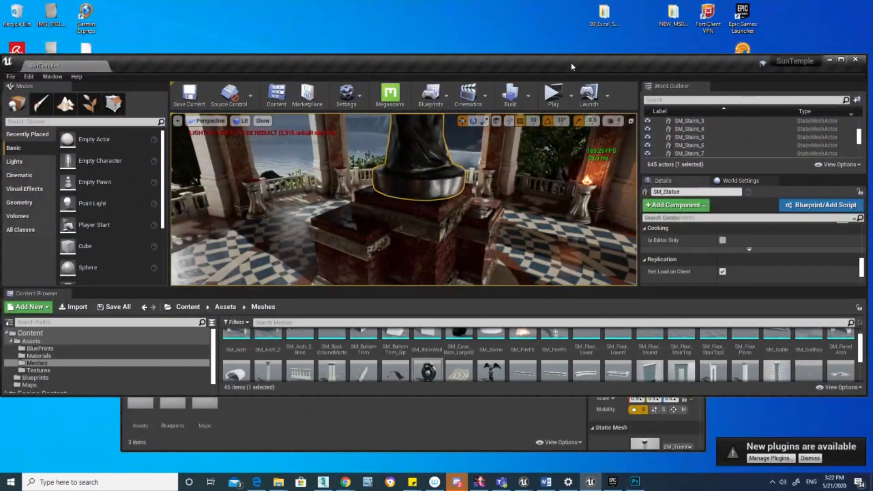
left_click_drag(571, 67, 613, 194)
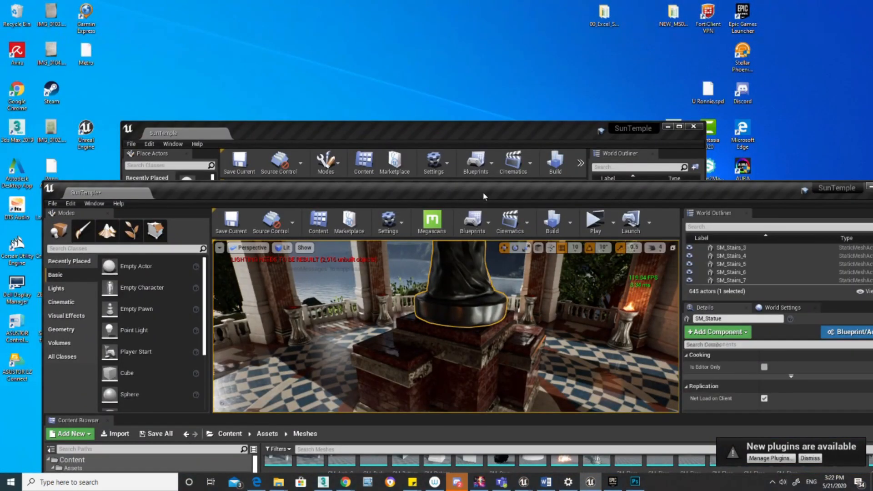
left_click_drag(483, 196, 485, 195)
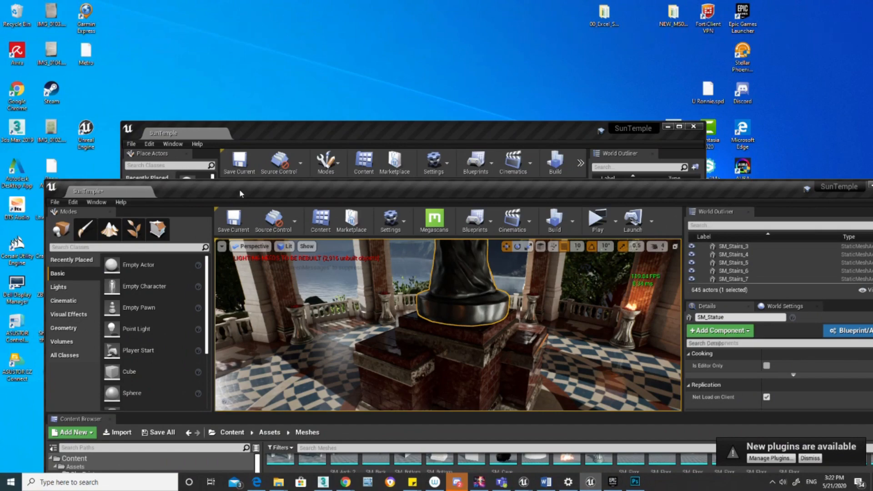
left_click_drag(241, 193, 303, 212)
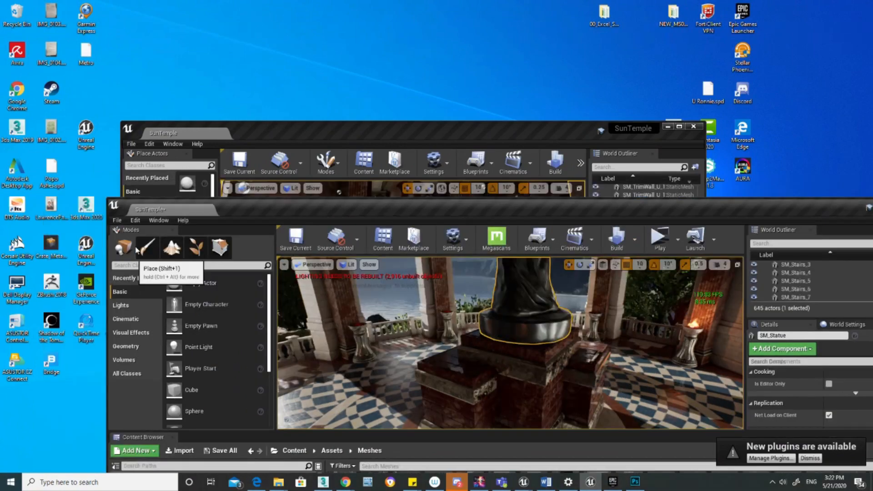
Compare the mode selectors: switch the older editor to Mesh Paint and back to Place, and show the newer editor's list of modes.
left_click(146, 247)
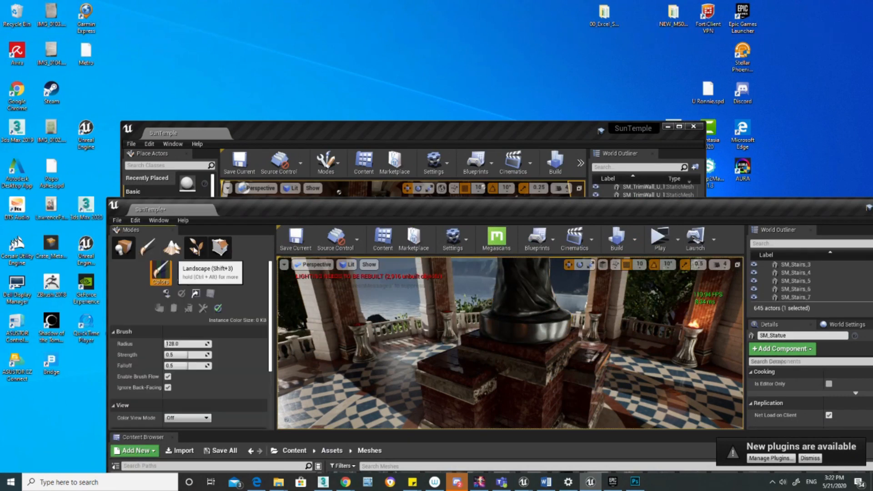
left_click(123, 248)
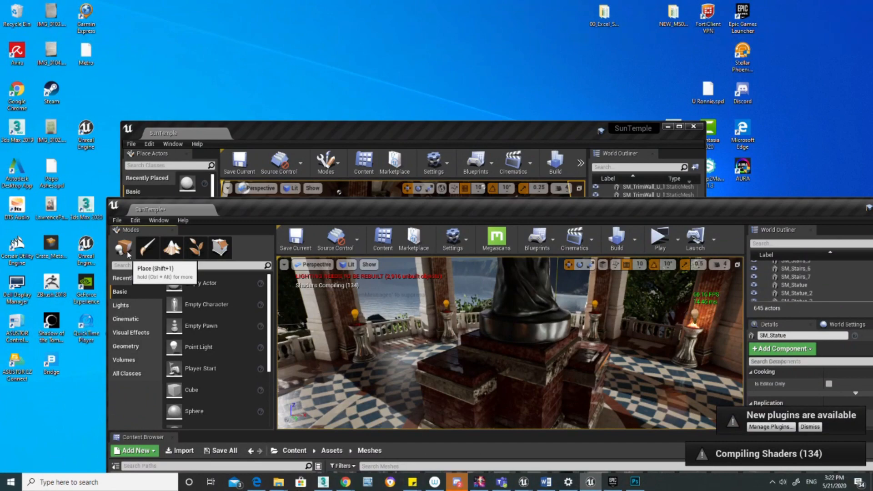
left_click(324, 135)
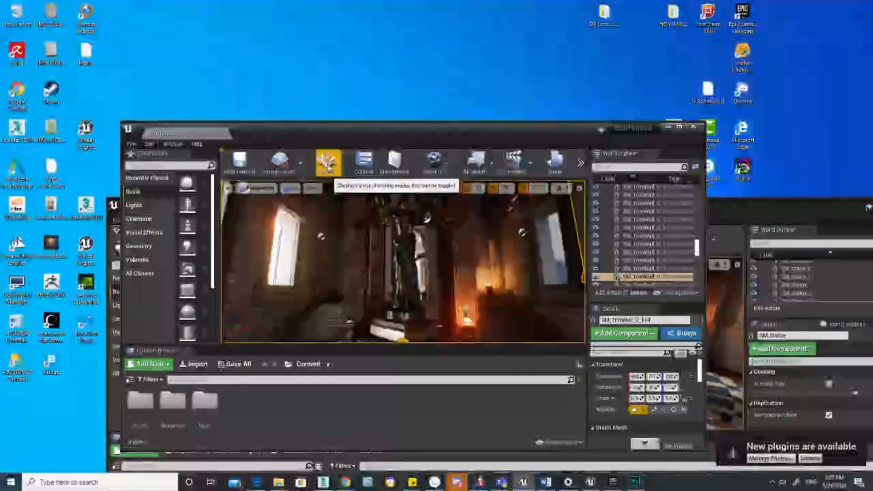
left_click(326, 163)
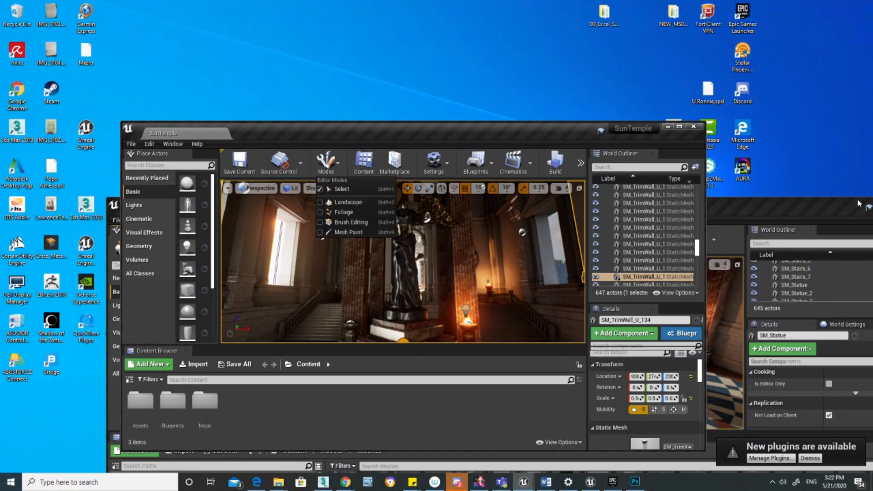
Close the older SunTemple editor without saving the level.
left_click_drag(859, 203, 775, 103)
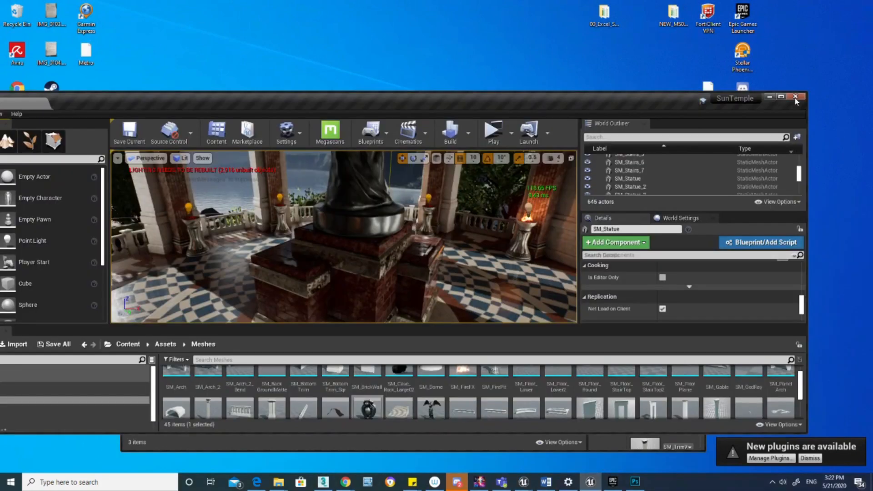
left_click(795, 98)
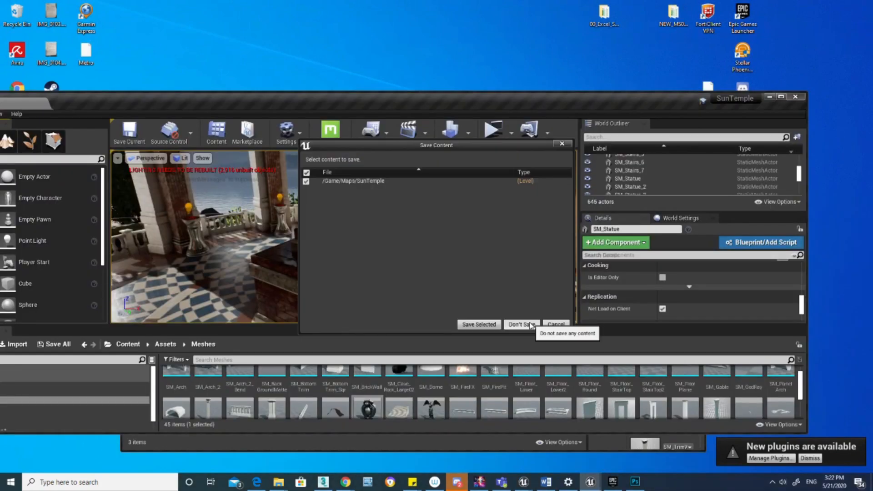
left_click(520, 324)
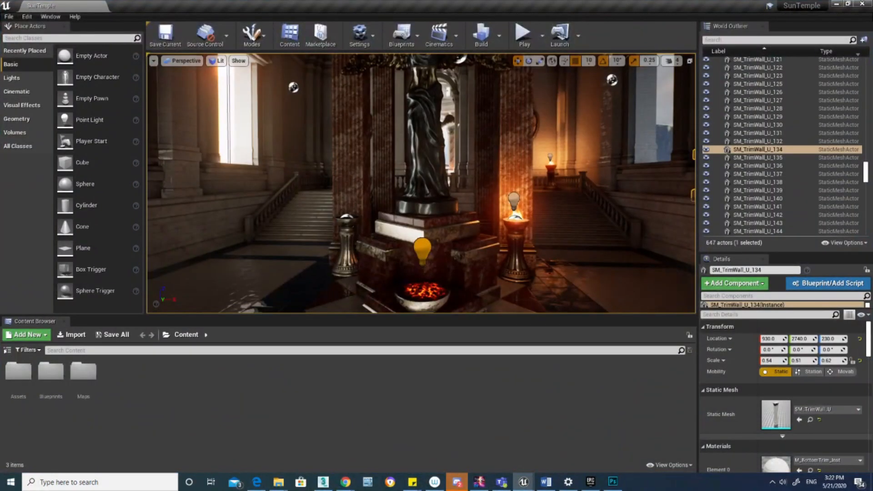
Leave Brush Editing for Select mode in the remaining editor, and switch to Landscape mode.
right_click_drag(421, 183, 443, 183)
key("a")
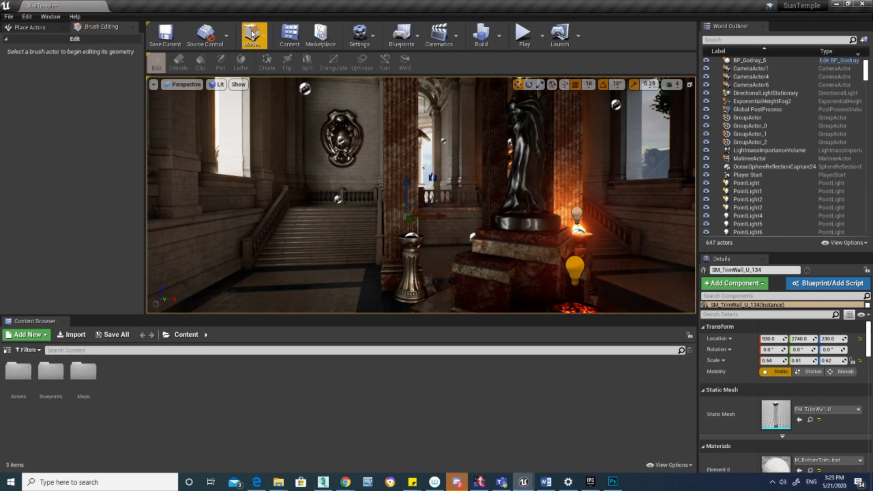
left_click(253, 34)
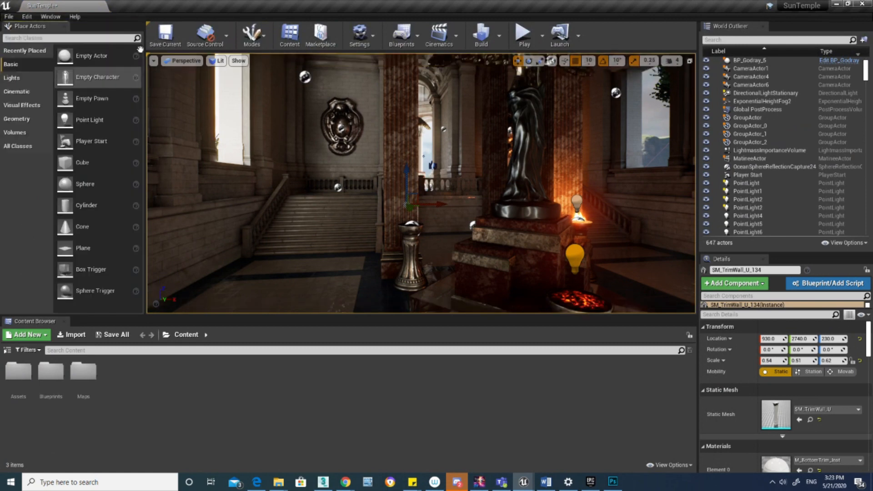
left_click(262, 36)
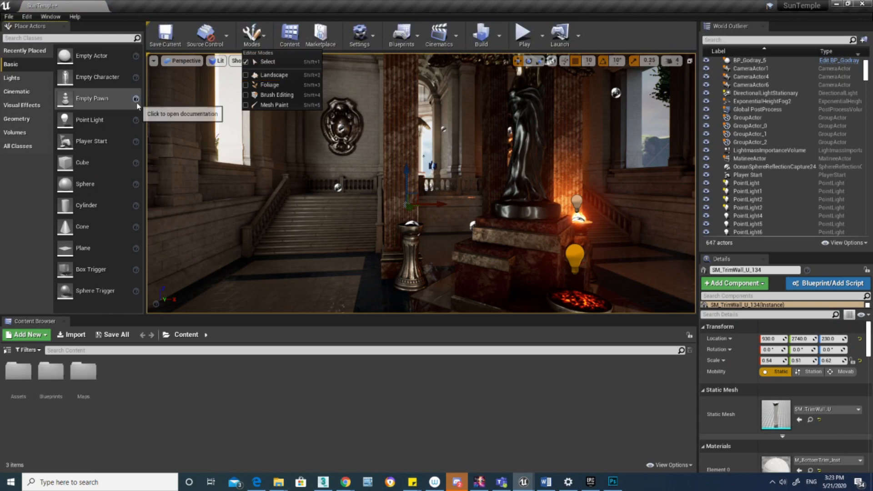
left_click(290, 76)
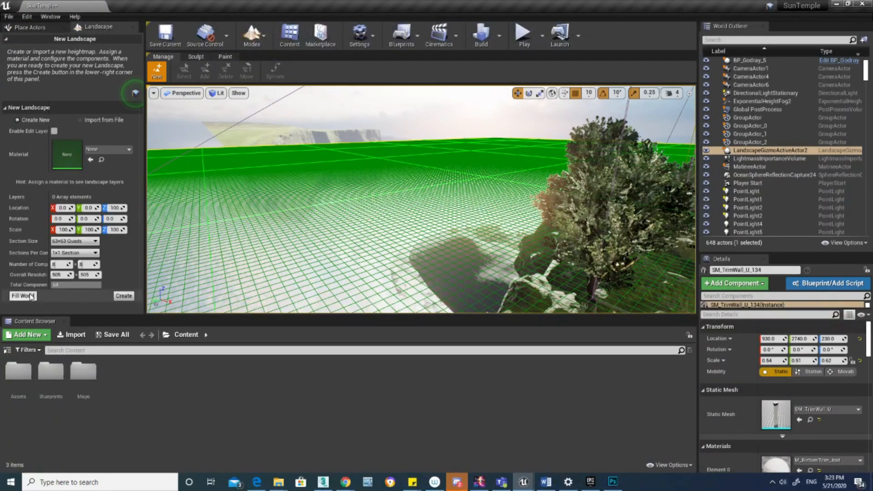
Create a new landscape with 63x63 quad sections, sculpt a hill beside the tree with the 2048 brush, and undo both.
left_click(124, 295)
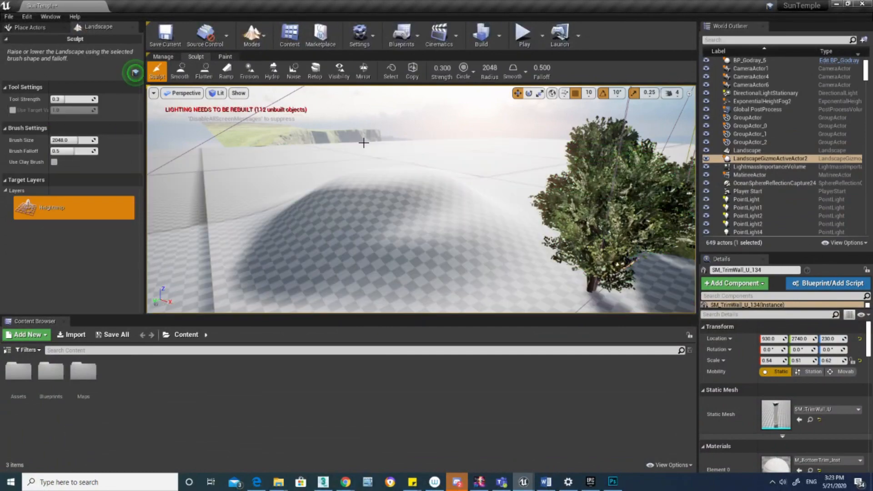
left_click_drag(363, 143, 329, 170)
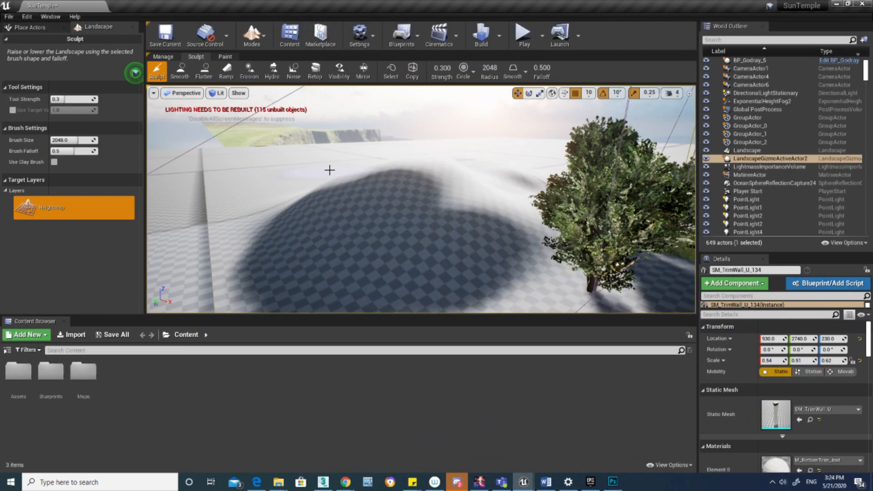
right_click_drag(415, 209, 459, 216)
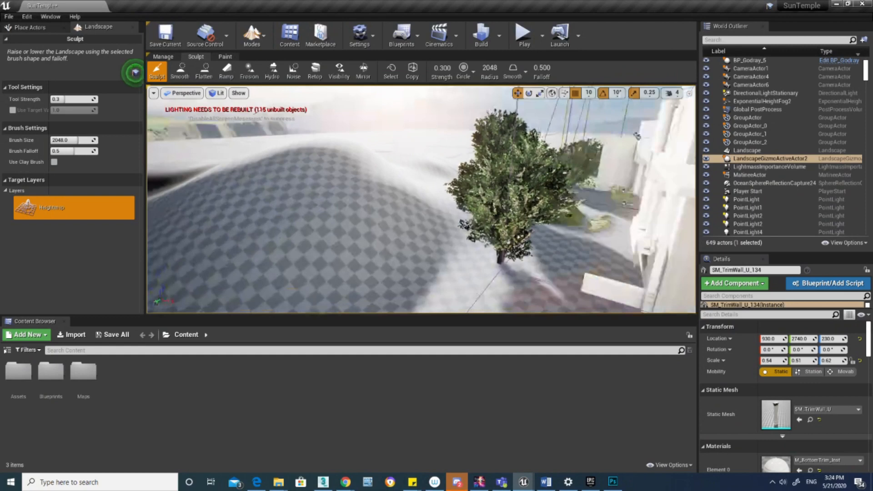
key("ctrl+z")
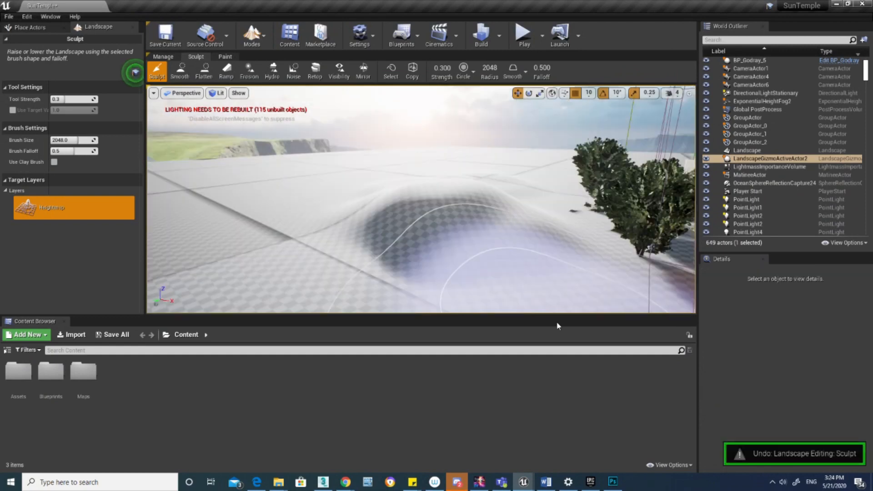
key("ctrl+z")
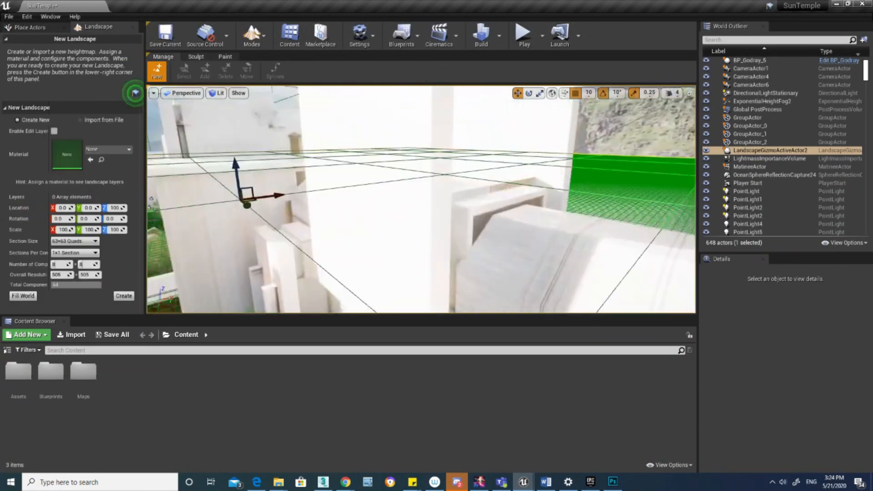
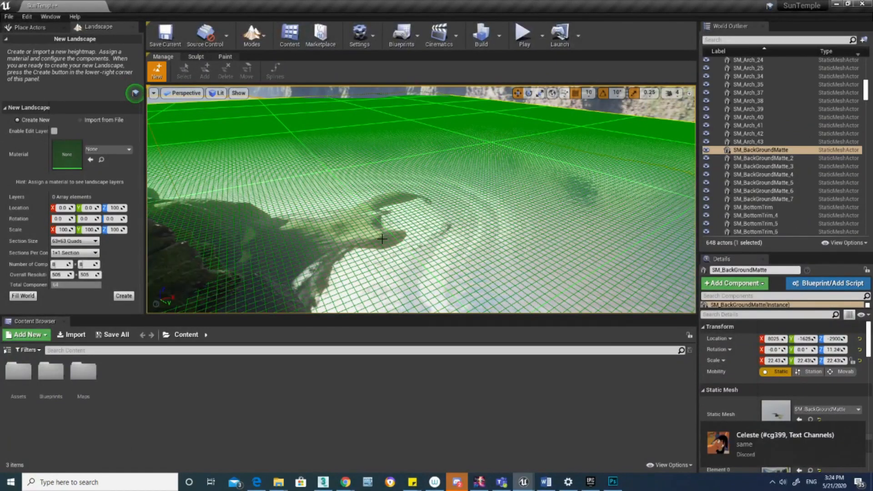
Show the viewport options and switch the viewport's view mode to Brush Wireframe.
right_click_drag(383, 240, 396, 194)
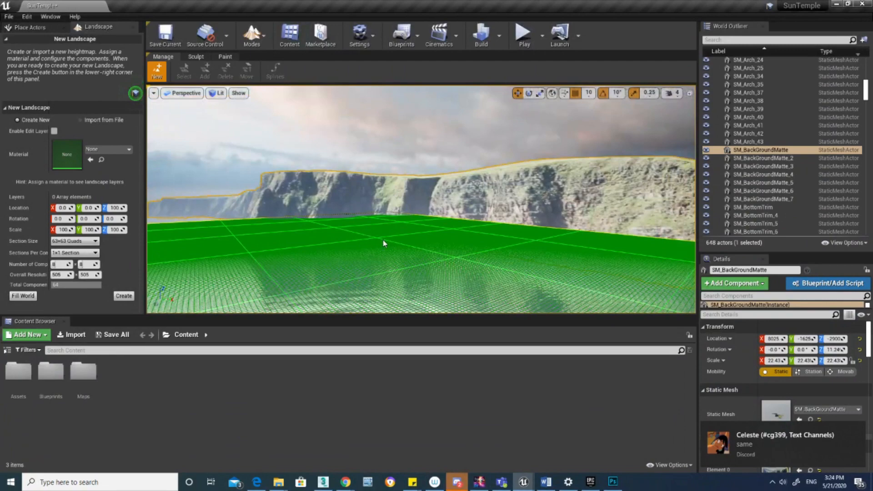
right_click_drag(383, 239, 461, 201)
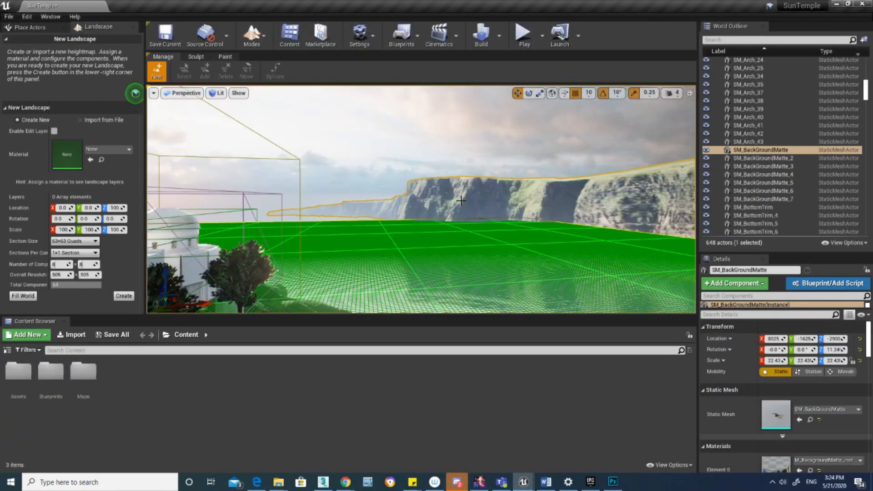
left_click(153, 93)
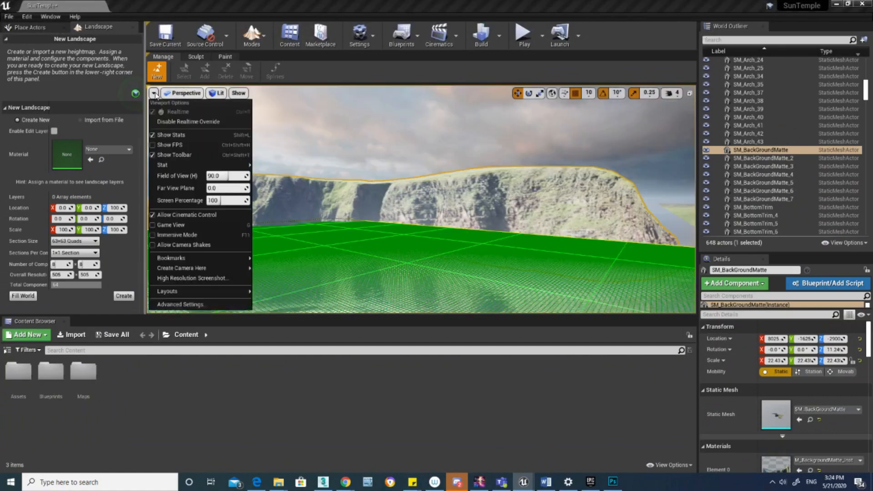
left_click(217, 93)
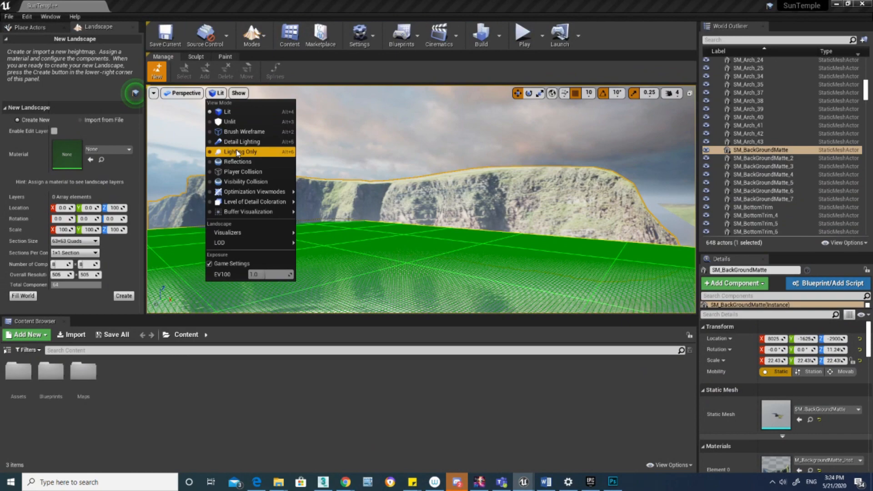
left_click(241, 131)
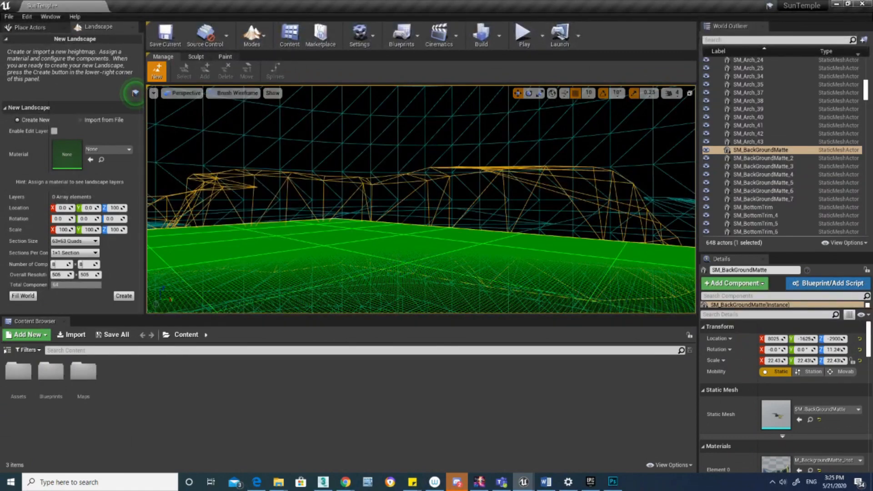
In the wireframe view, create a new 63x63 quad landscape, raise a hill with the 2048 sculpt brush, and undo both.
right_click_drag(421, 200, 368, 201)
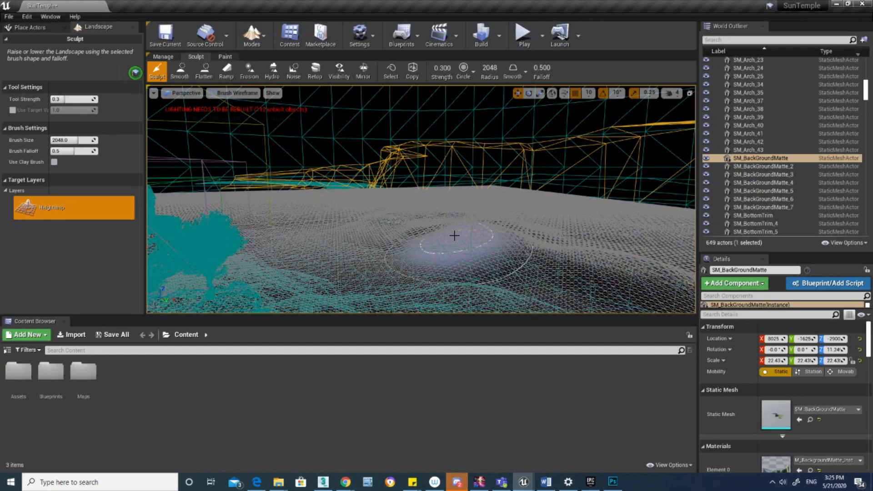
left_click_drag(454, 235, 514, 219)
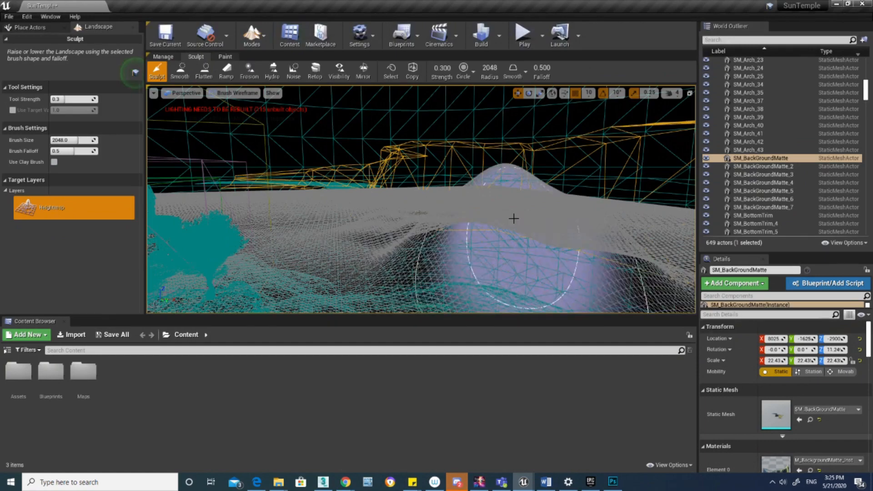
right_click_drag(514, 218, 366, 230)
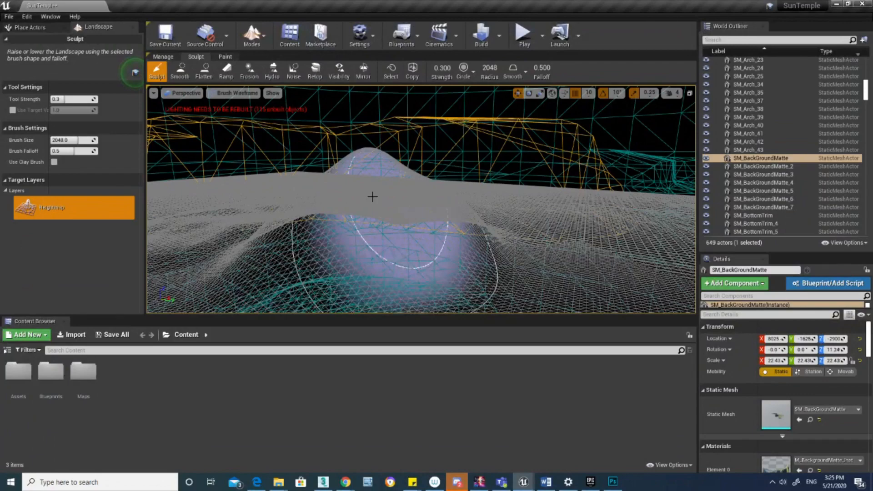
key("ctrl+z")
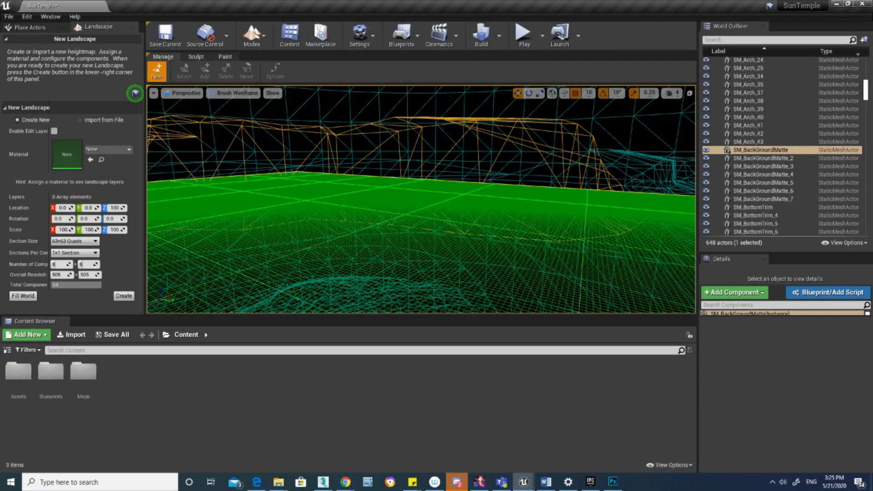
left_click(135, 93)
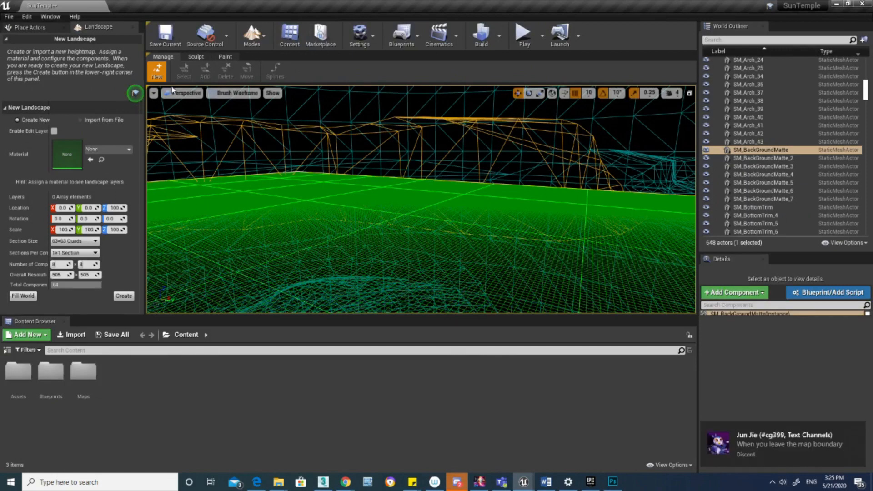
Return the viewport to Lit view mode, select the distant cliff SM_BackGroundMatte_2, clear the selection, and inspect the temple exterior.
key("alt+4")
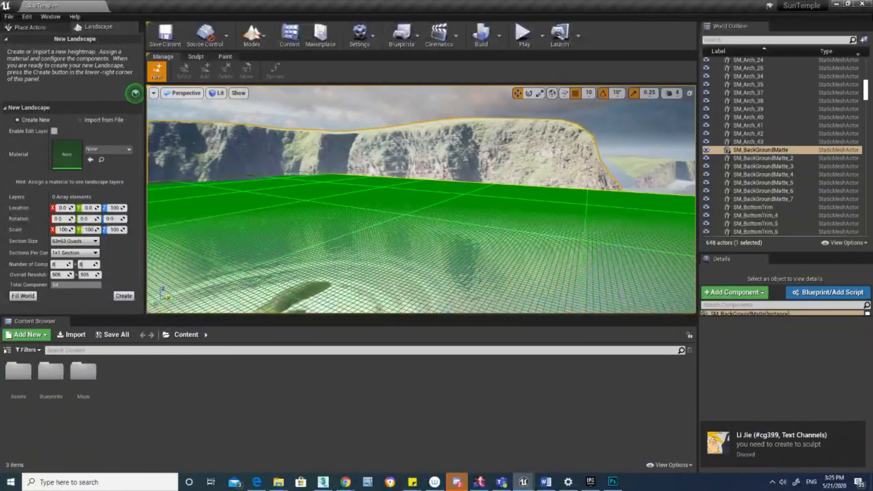
right_click_drag(511, 175, 559, 171)
left_click(511, 175)
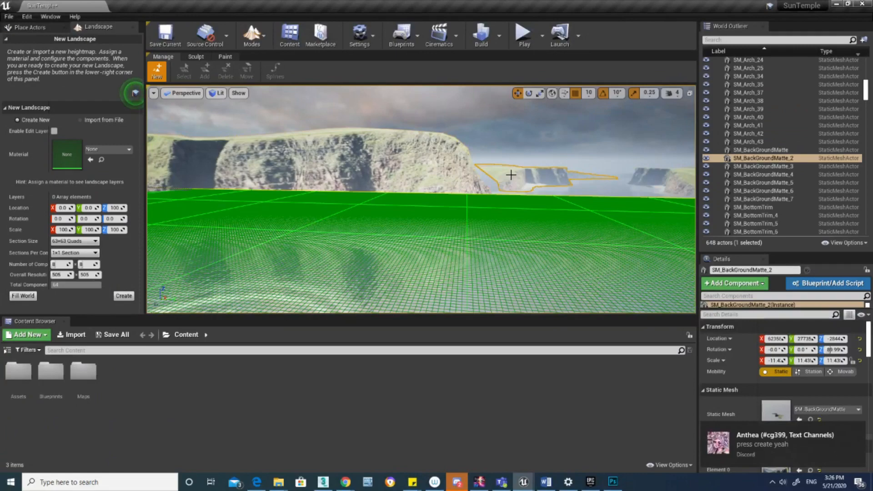
left_click(411, 195)
right_click_drag(411, 195, 457, 196)
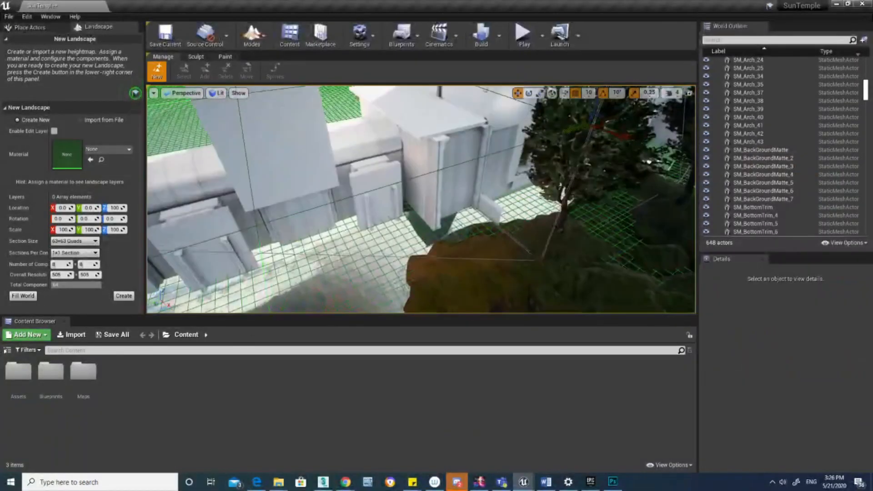
scroll(421, 199, "up", 5)
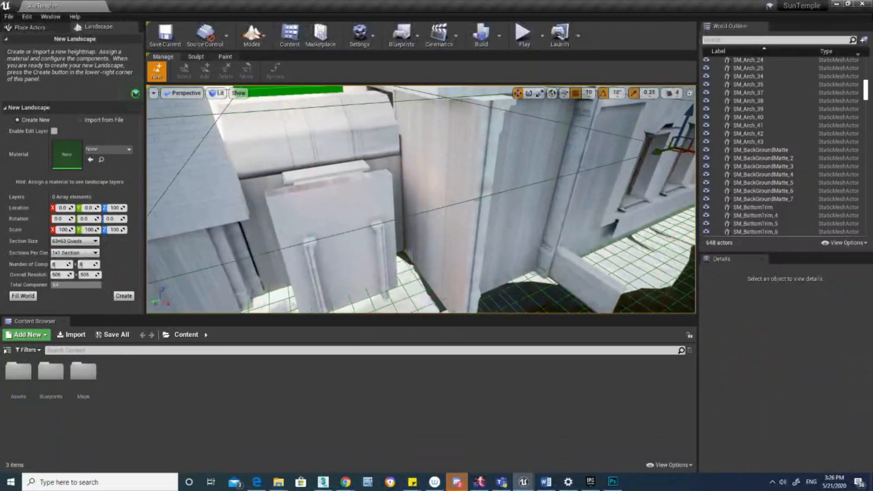
Play the level in the viewport, walk past the statue hall to the balcony overlooking the sea, and stop playing.
left_click(527, 37)
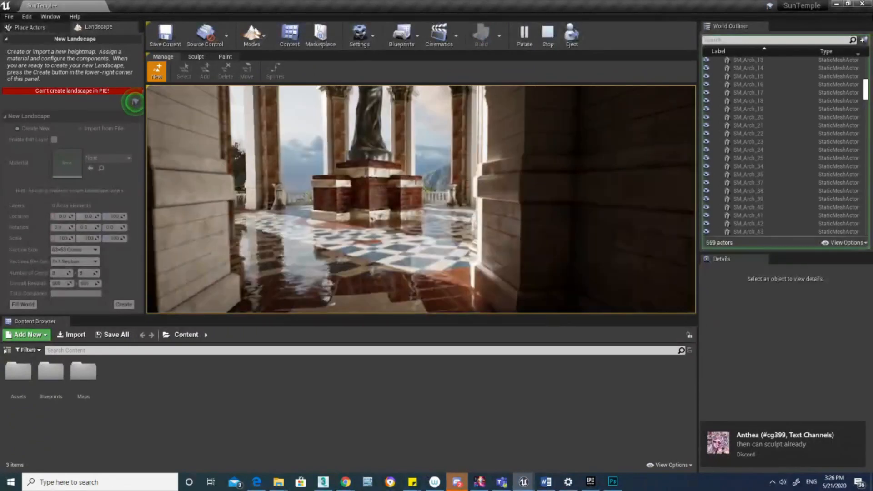
key("w")
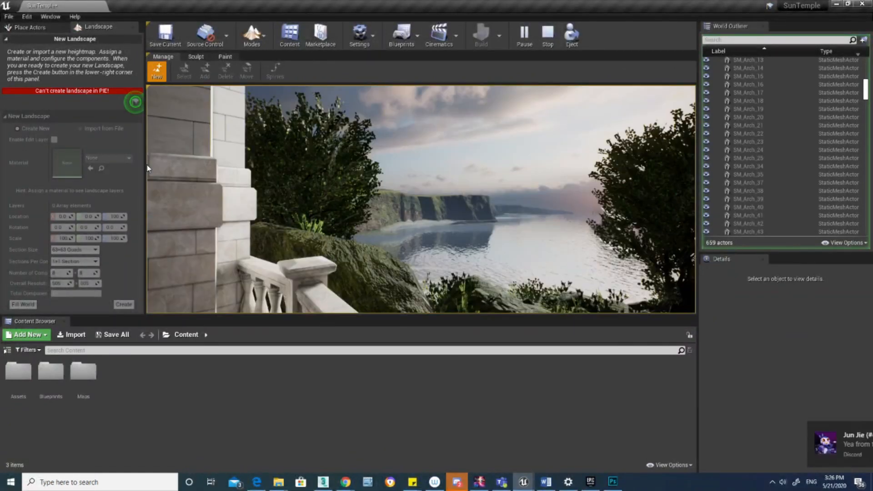
key("Escape")
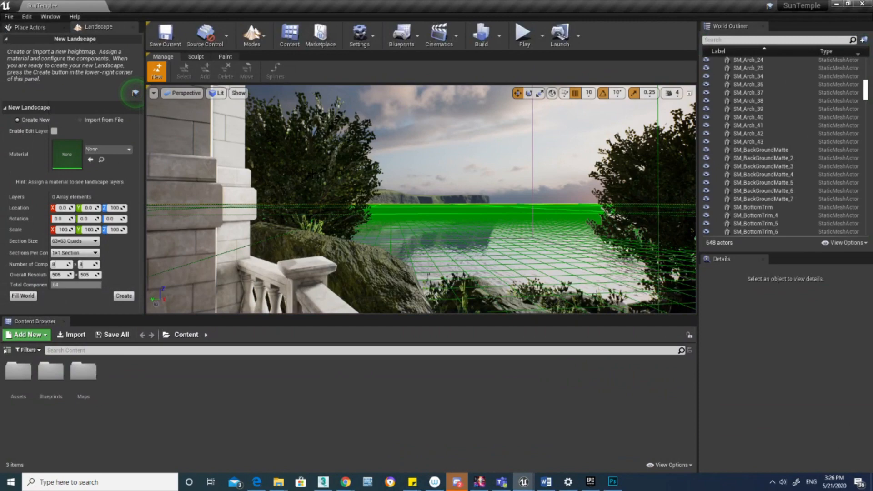
Select the tree beside the balcony and switch from Landscape mode to Select mode.
left_click(336, 182)
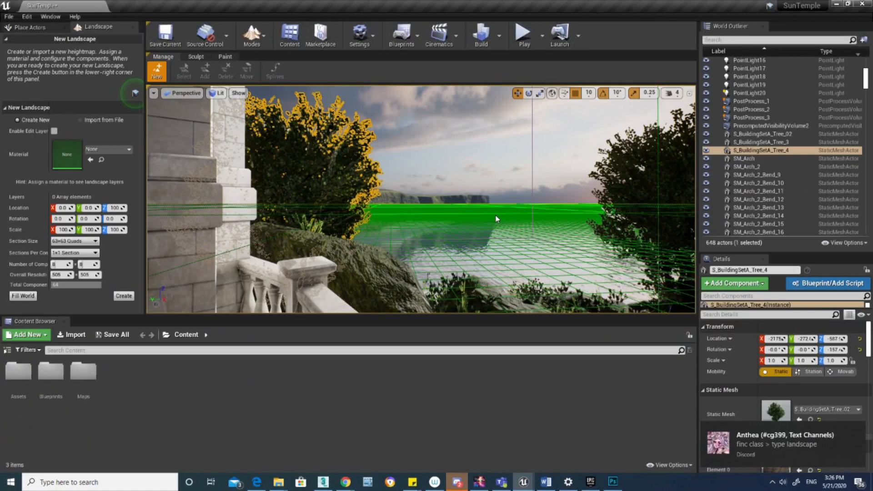
key("shift+1")
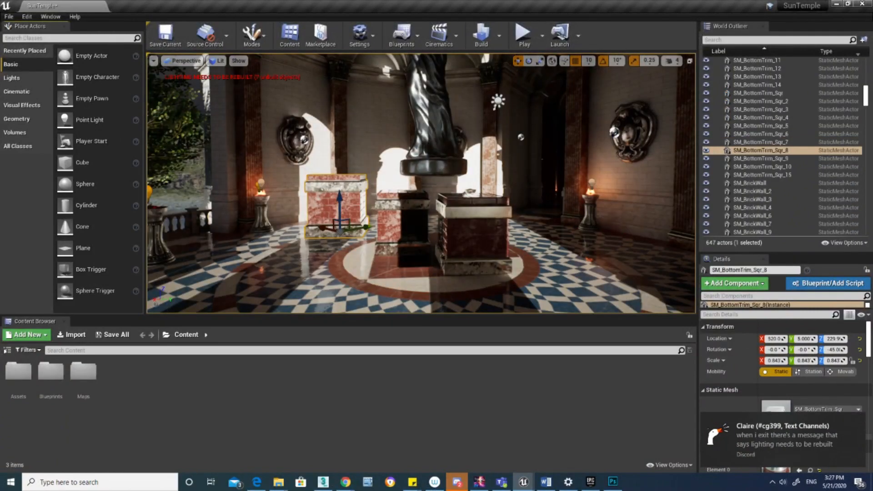
Try sliding the winged statue SM_Statue_2 along its X axis off the pedestal.
key("f")
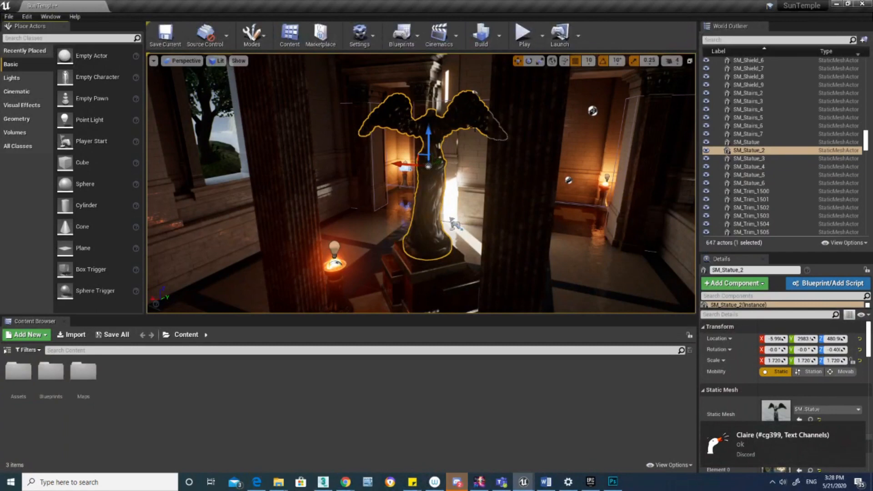
left_click_drag(401, 164, 335, 159)
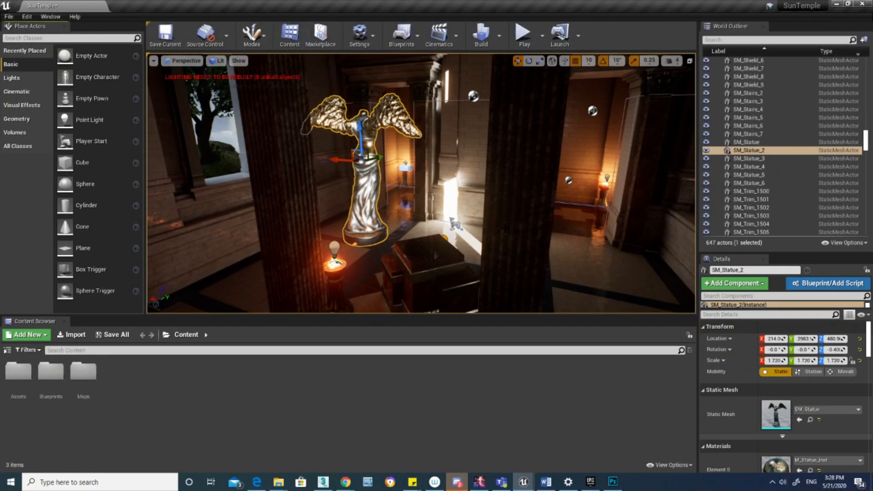
left_click_drag(336, 160, 322, 156)
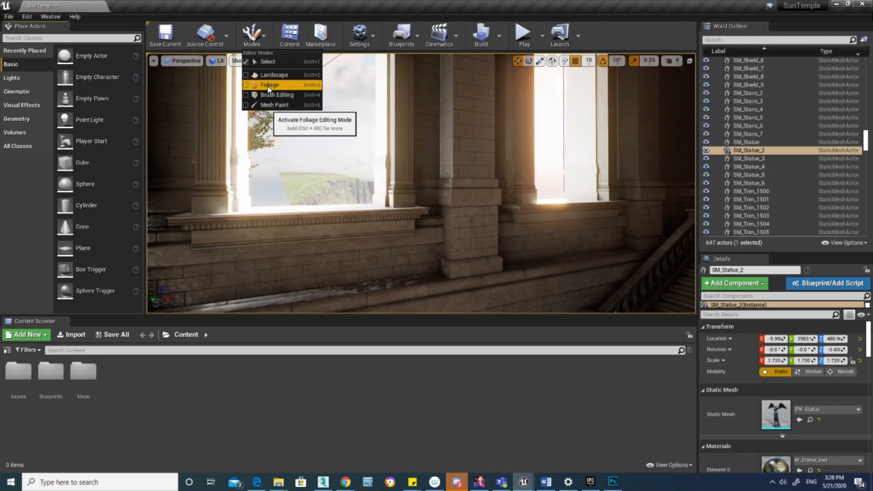
Switch to Foliage mode, add the SM_Shield mesh as a foliage type, and paint it across the mossy rocks with a 322.7 brush.
left_click(269, 86)
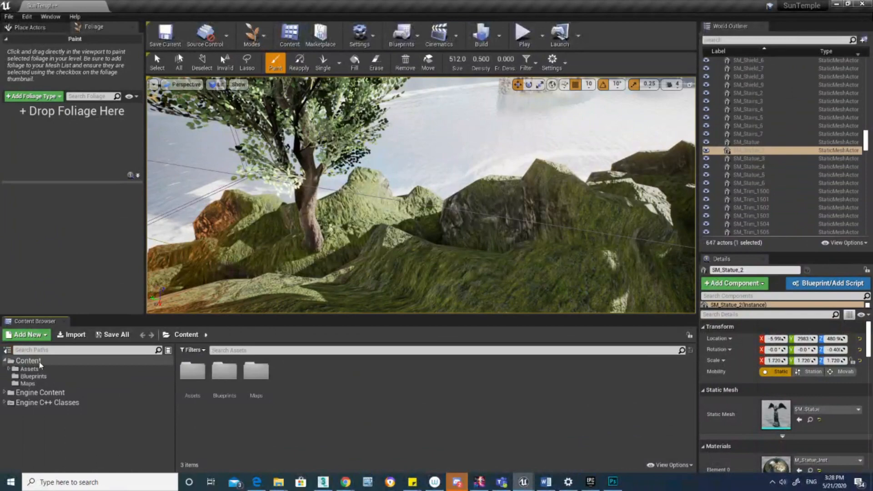
left_click_drag(512, 419, 123, 177)
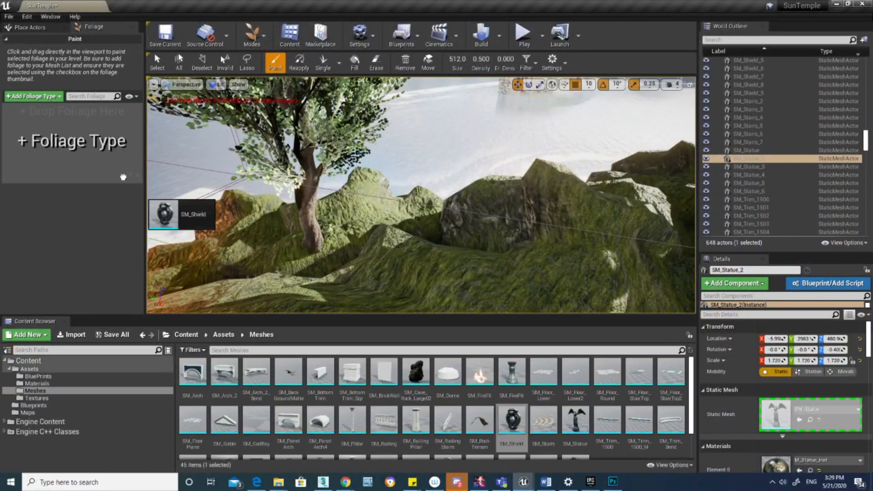
left_click(132, 175)
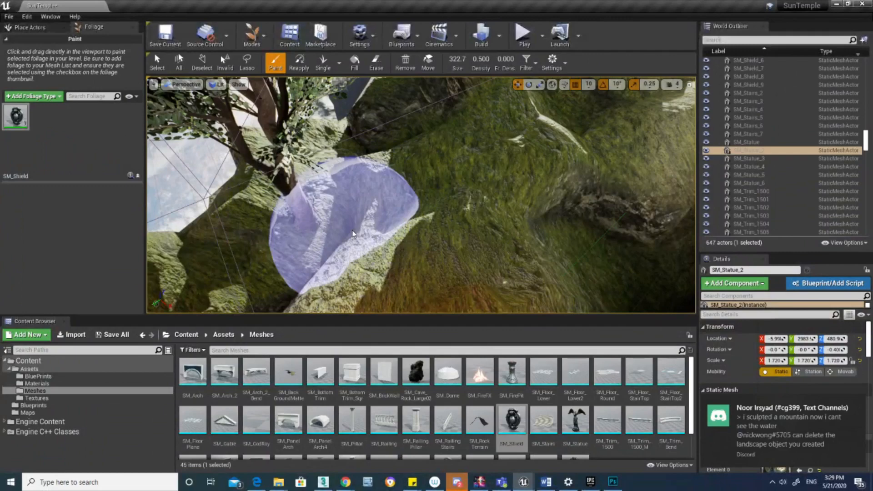
left_click_drag(352, 233, 543, 231)
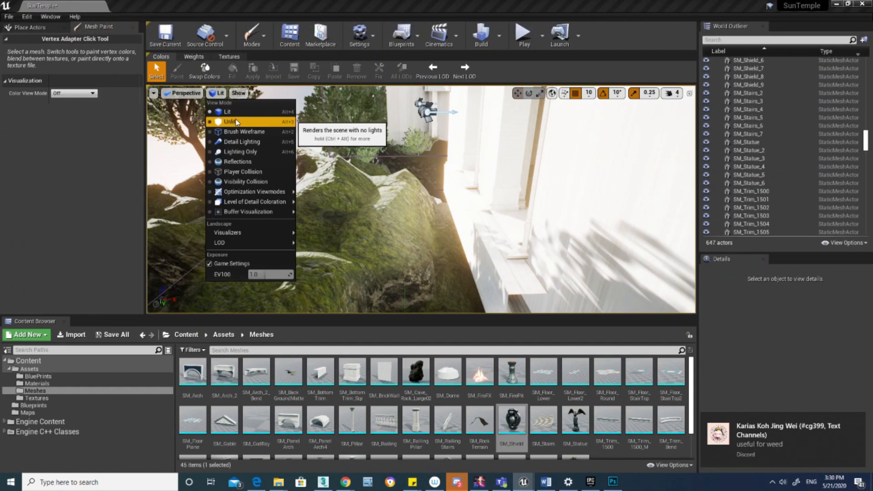
In Mesh Paint mode, switch the viewport to Unlit and then to Lighting Only, and look around the temple interior.
left_click(236, 122)
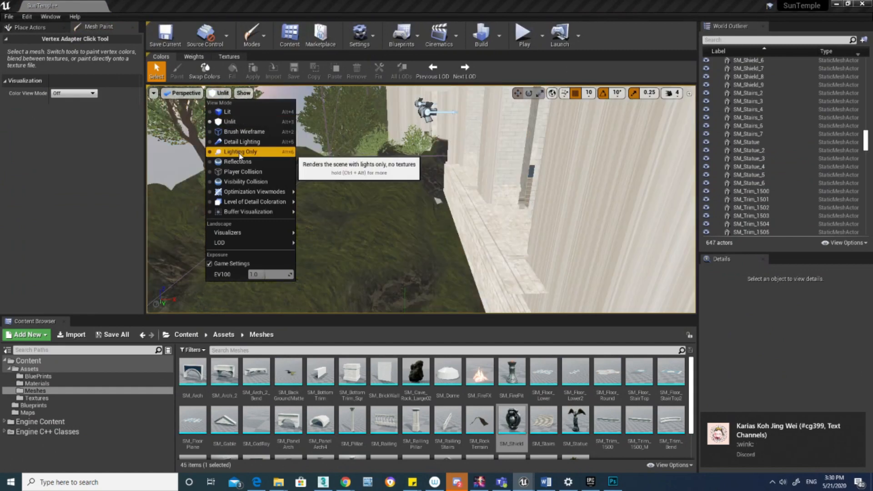
left_click(240, 153)
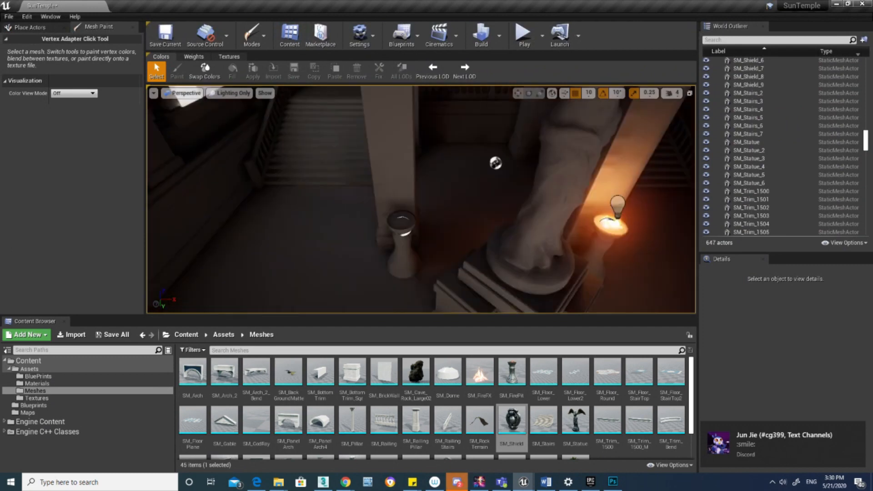
right_click_drag(421, 199, 355, 114)
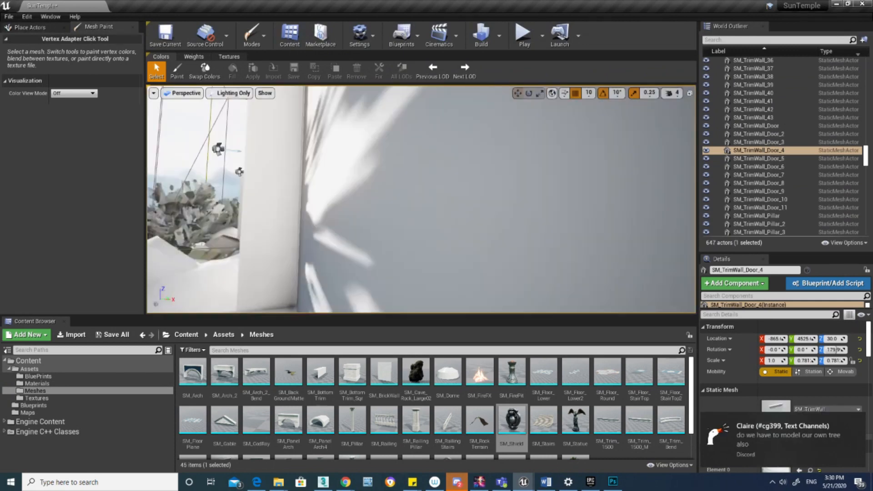
Preview the mesh paint color view mode as RGB Channels and set it back to Off.
left_click(70, 109)
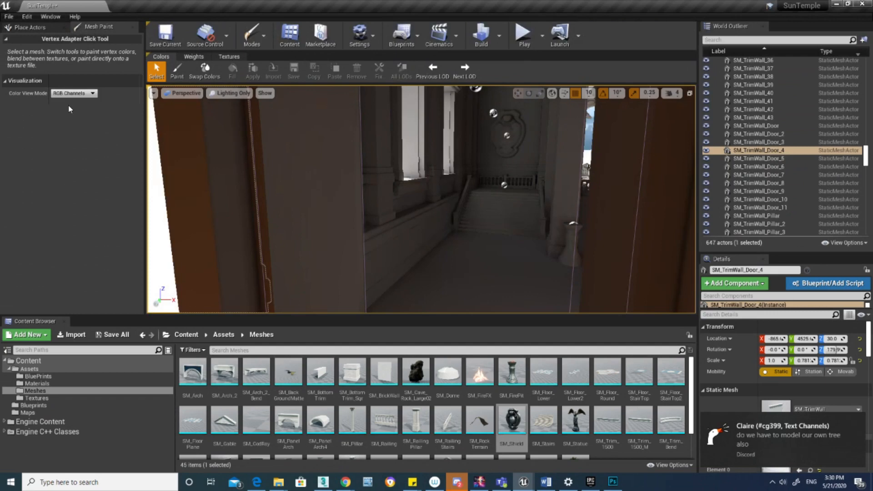
left_click(73, 93)
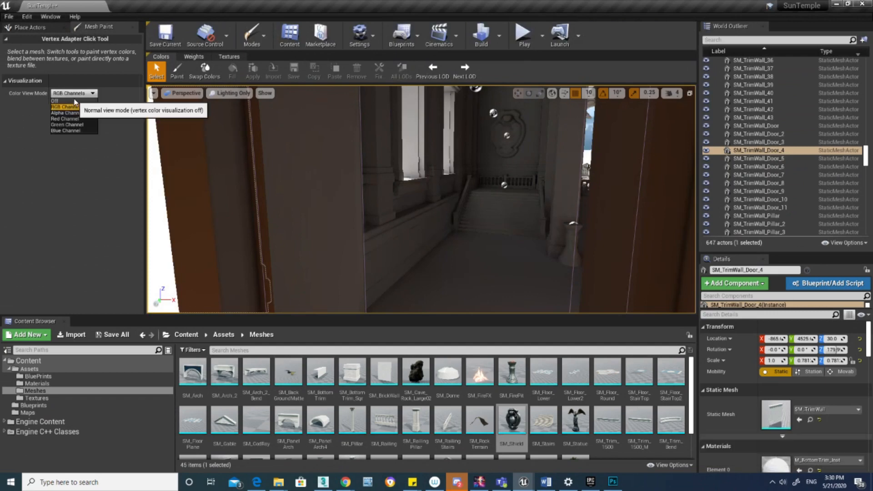
left_click(74, 101)
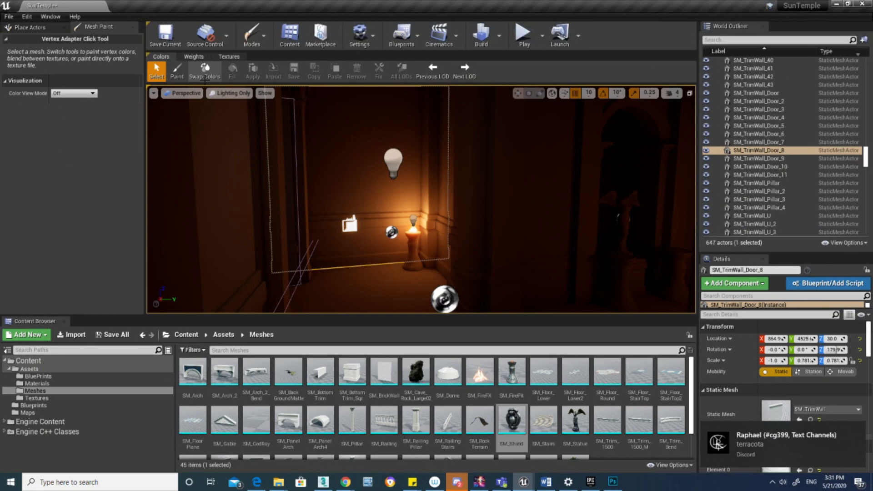
Leave Mesh Paint for Select mode, inspect the lamp-lit corner, and switch to Brush Editing mode.
key("shift+1")
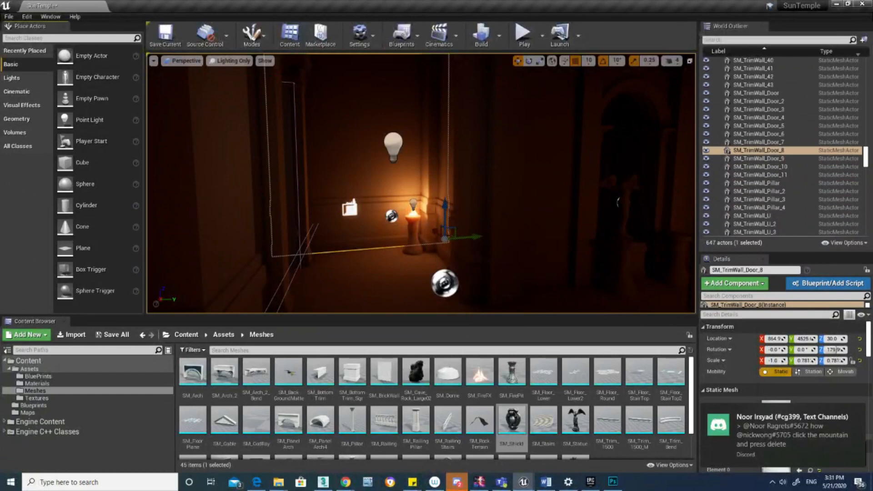
scroll(423, 256, "up", 5)
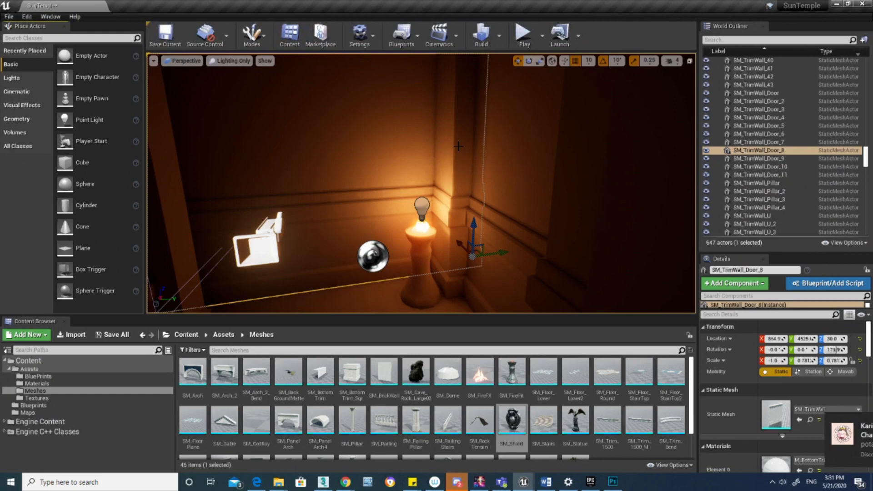
right_click_drag(458, 146, 450, 228)
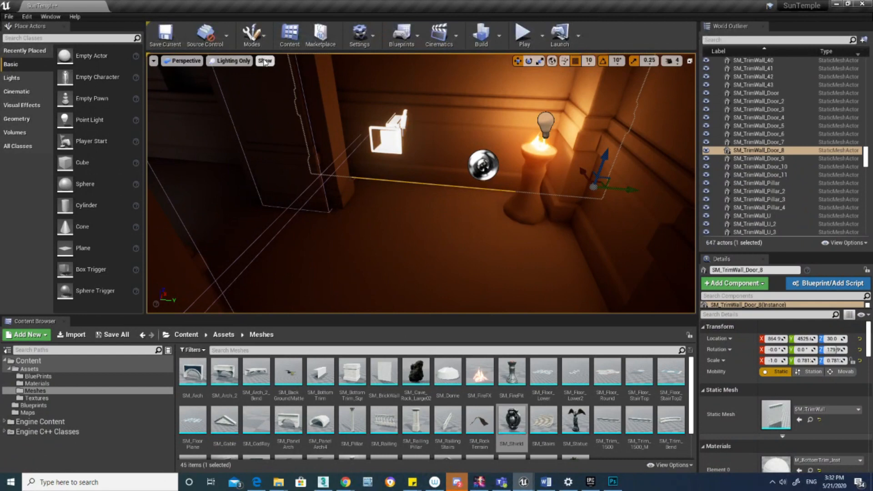
key("shift+5")
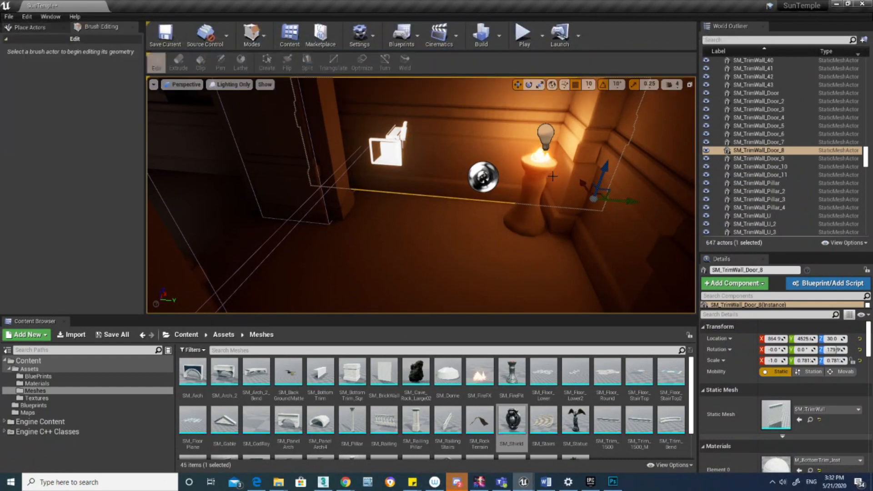
mouse_move(552, 176)
right_mouse_down()
mouse_move(441, 136)
mouse_move(552, 176)
right_mouse_up()
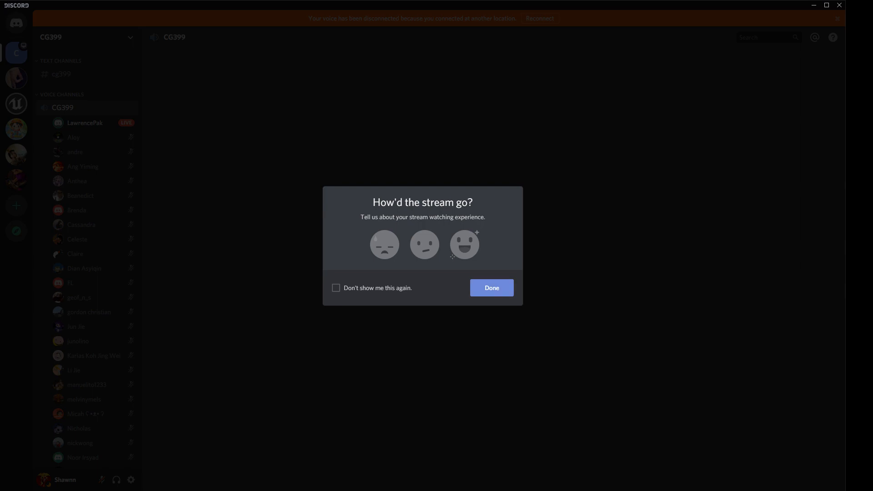
Switch to Discord, reopen the live screen share in the CG399 voice channel, and show it full screen.
left_click(86, 123)
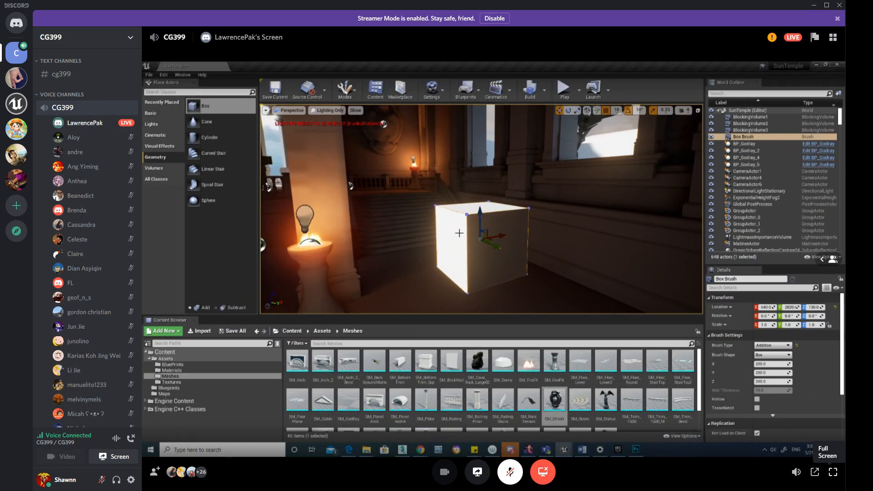
left_click(833, 472)
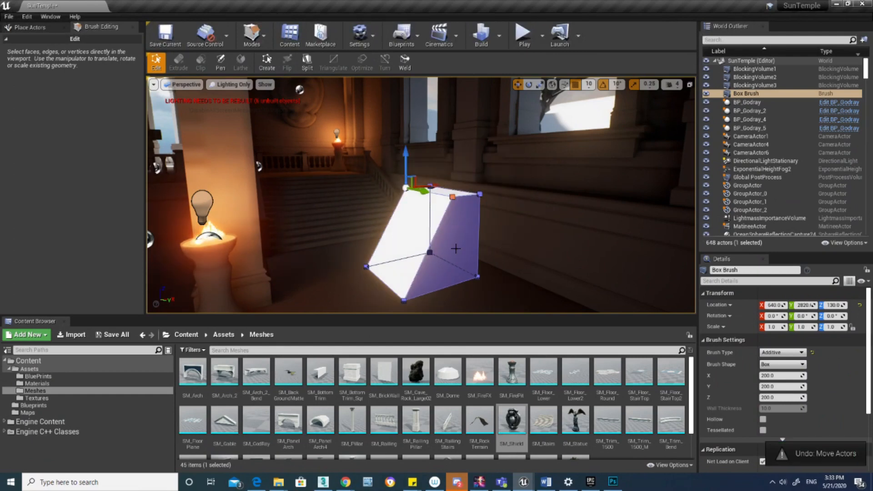
Undo the last top edge move on the Box Brush.
key("ctrl+z")
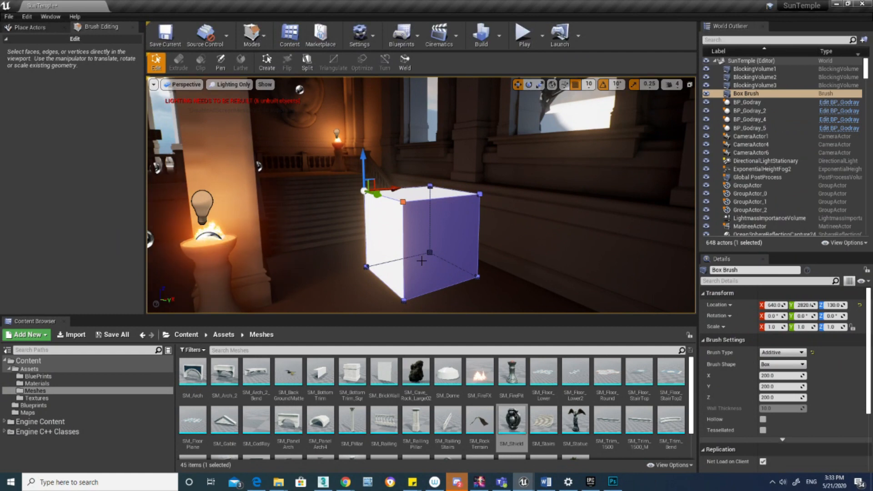
Return to Select mode and duplicate the whole Box Brush, placing the copy beside the original, closer to the lit pillar.
left_click(262, 34)
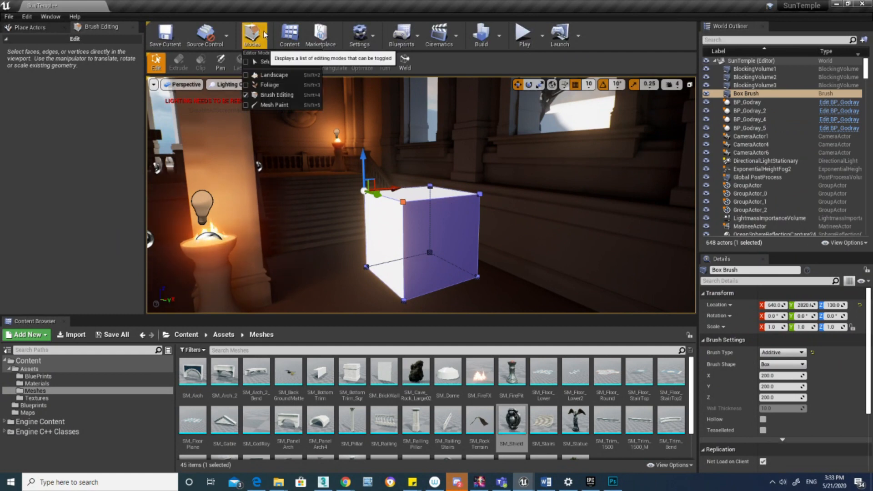
left_click(264, 61)
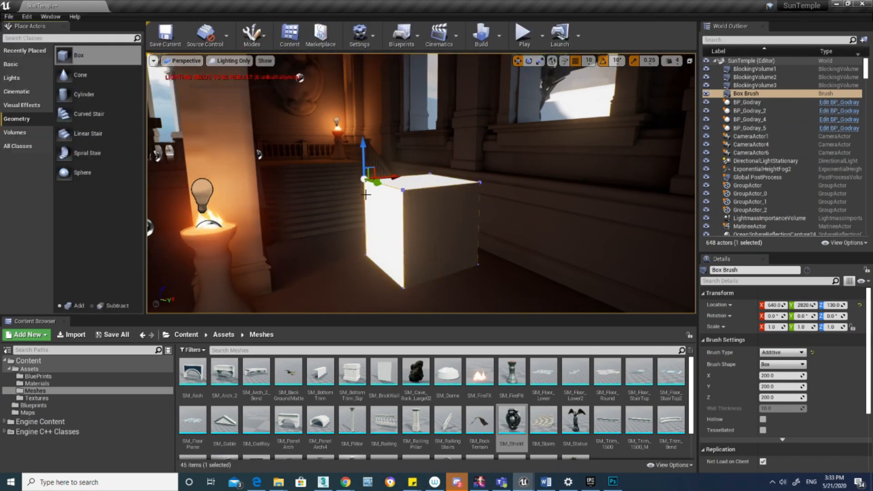
right_click_drag(365, 195, 365, 194)
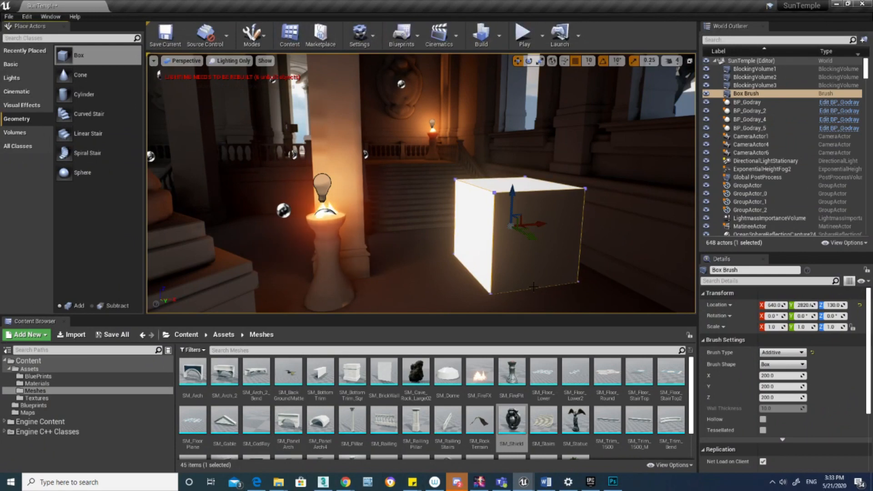
right_click_drag(533, 286, 568, 291)
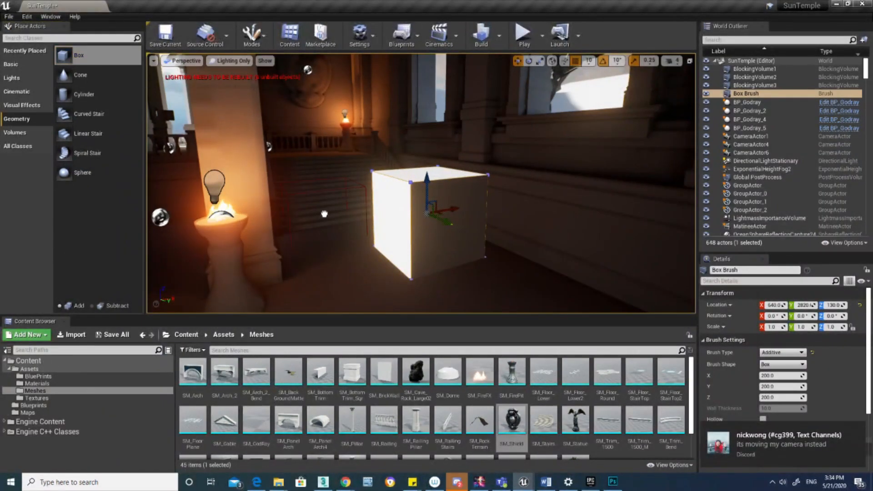
left_click_drag(359, 248, 361, 249)
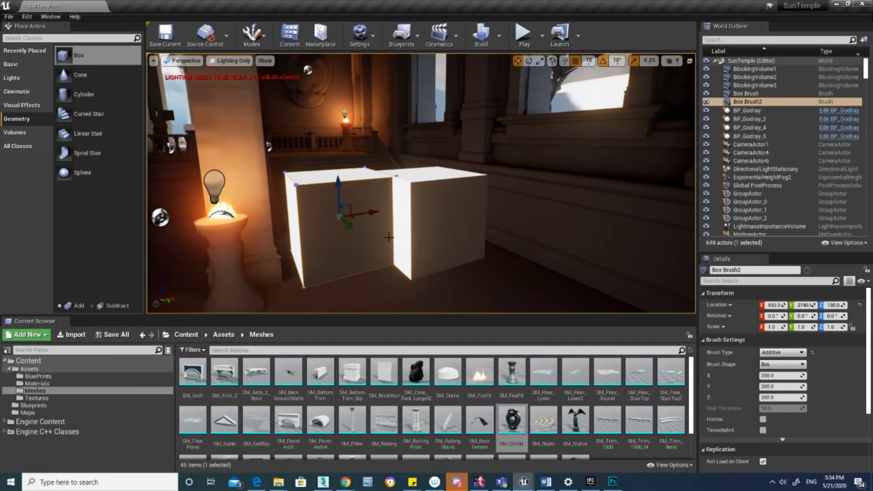
Look around the statue area, then close the SunTemple project without saving the level or its built data.
left_click(543, 485)
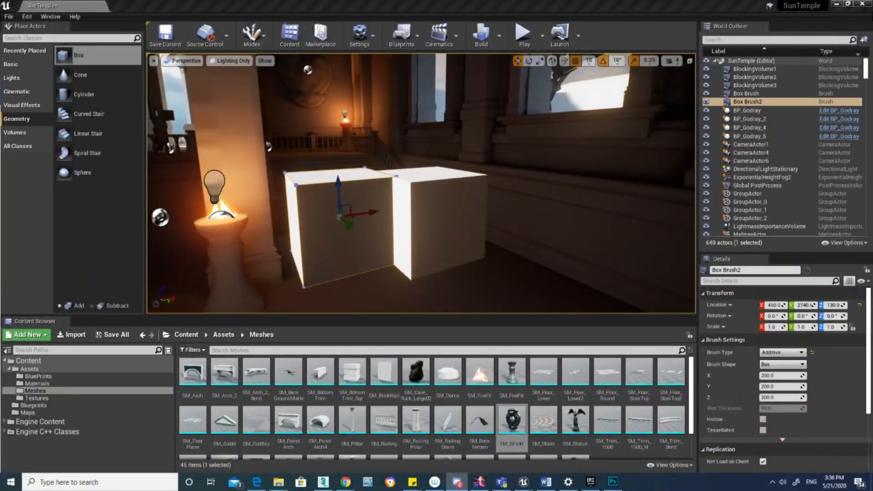
mouse_move(470, 221)
right_mouse_down()
mouse_move(372, 207)
mouse_move(503, 227)
mouse_move(461, 225)
right_mouse_up()
key("s")
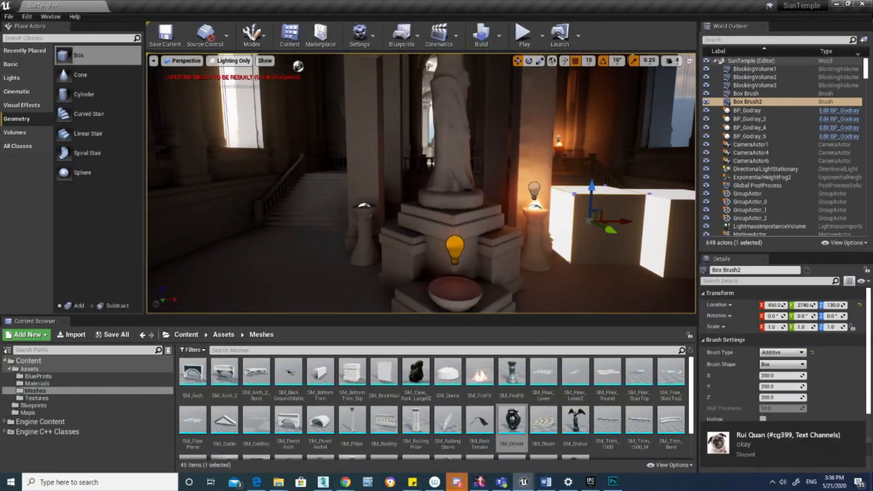
key("ctrl+shift+s")
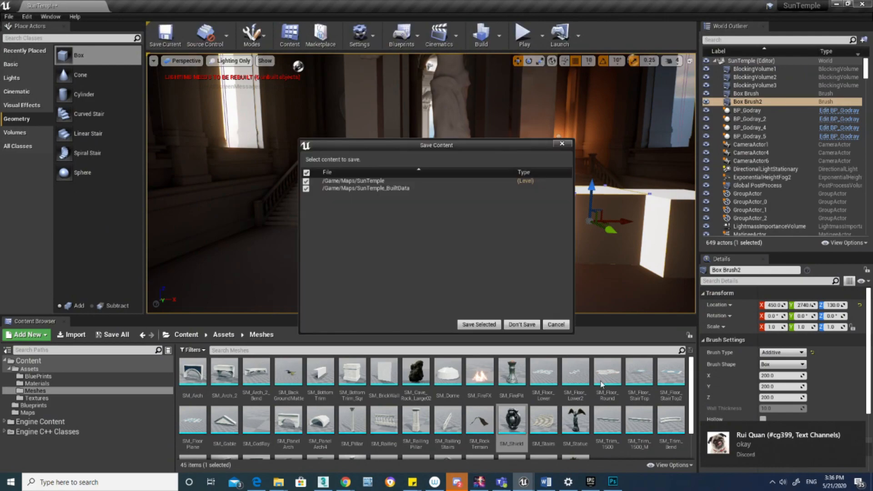
left_click(528, 323)
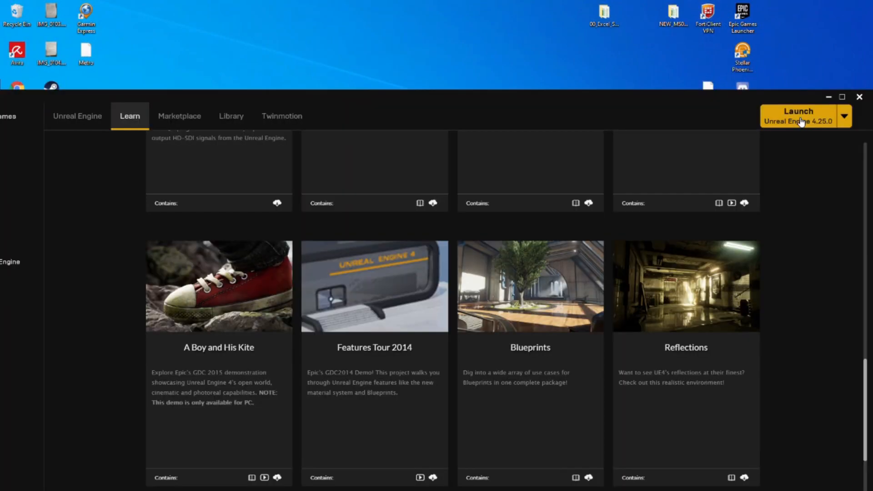
Launch Unreal Engine 4.25.0 from the Epic Games Launcher and look through the existing projects and new project categories.
left_click(801, 122)
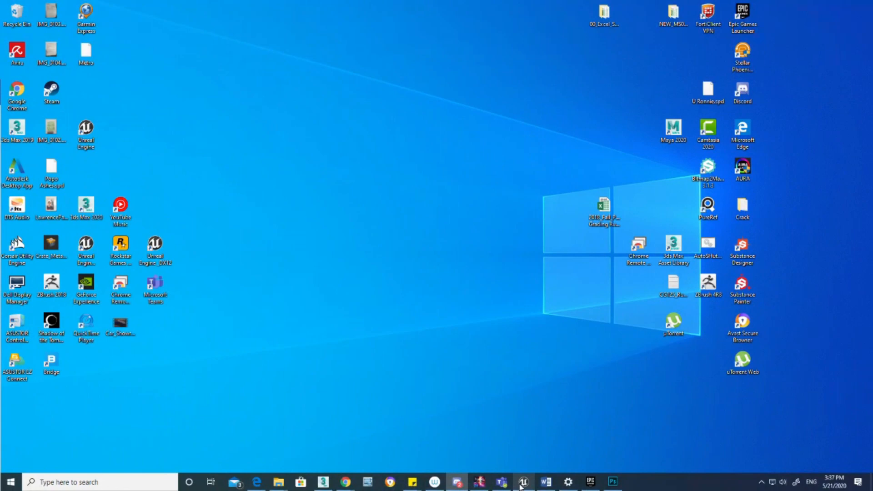
scroll(673, 312, "down", 10)
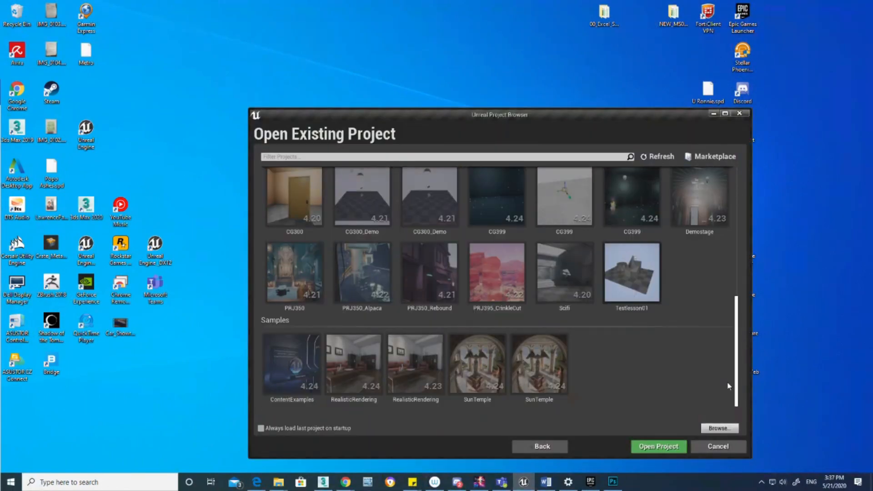
left_click(542, 446)
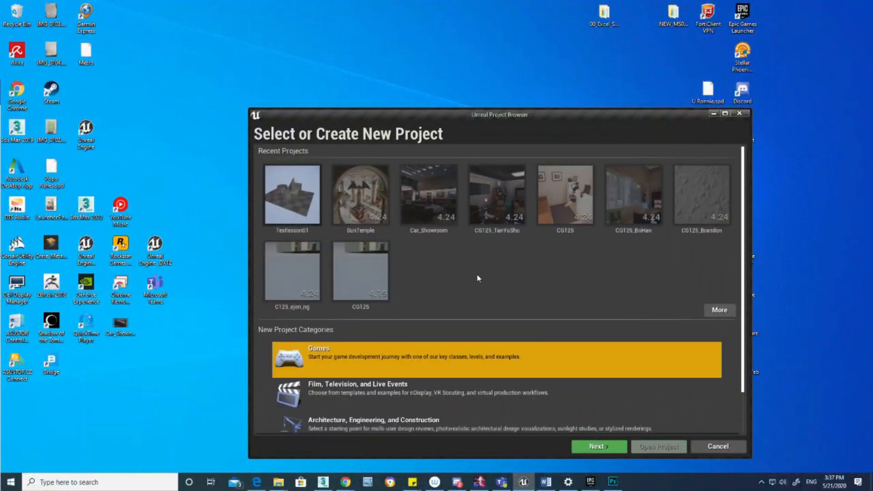
scroll(478, 278, "down", 1)
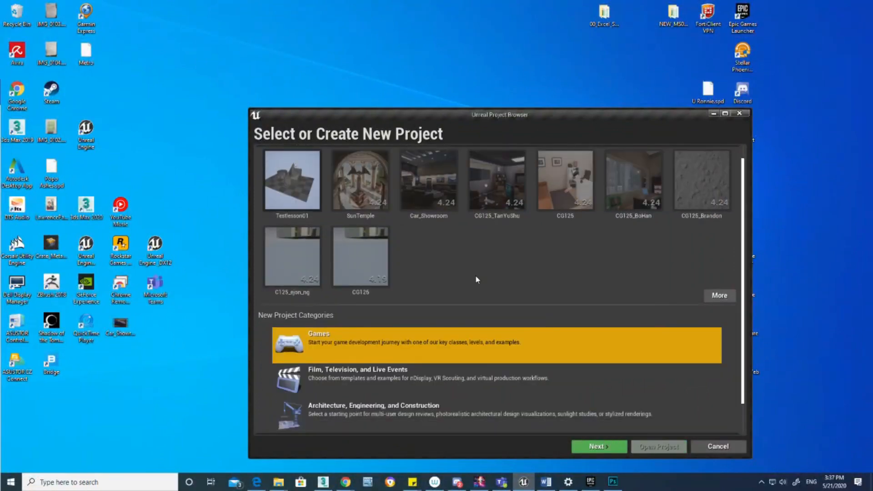
scroll(476, 278, "down", 2)
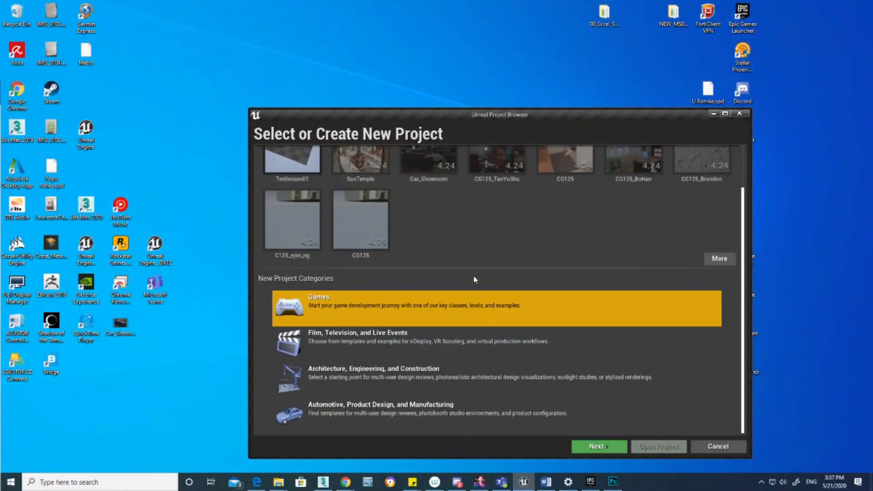
Start a new project in the Games category with the First Person template and proceed to its project settings.
left_click_drag(576, 123, 534, 80)
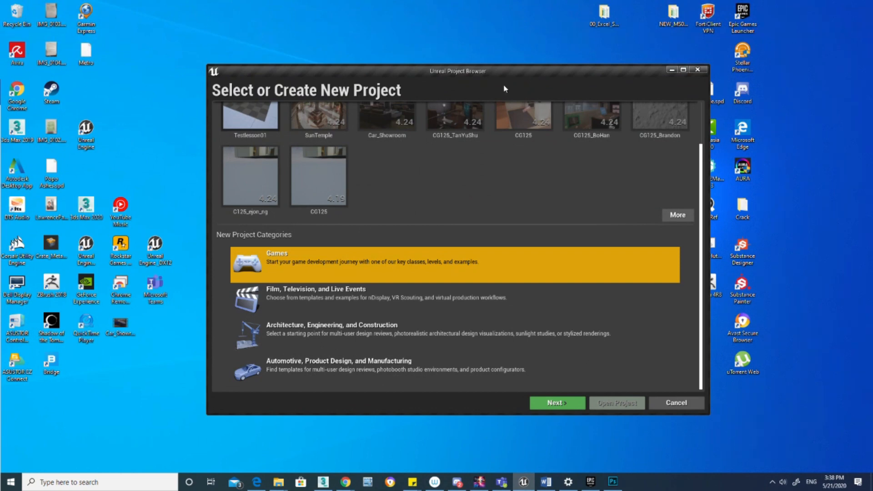
left_click_drag(504, 89, 492, 83)
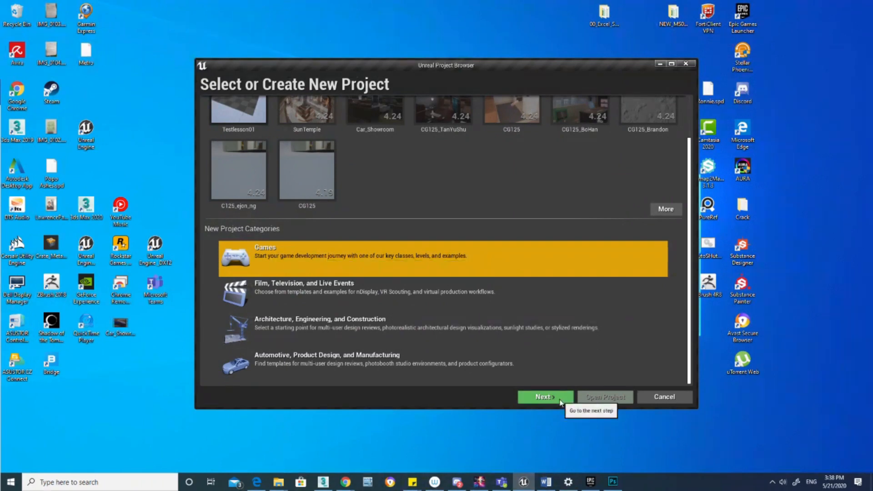
left_click(560, 401)
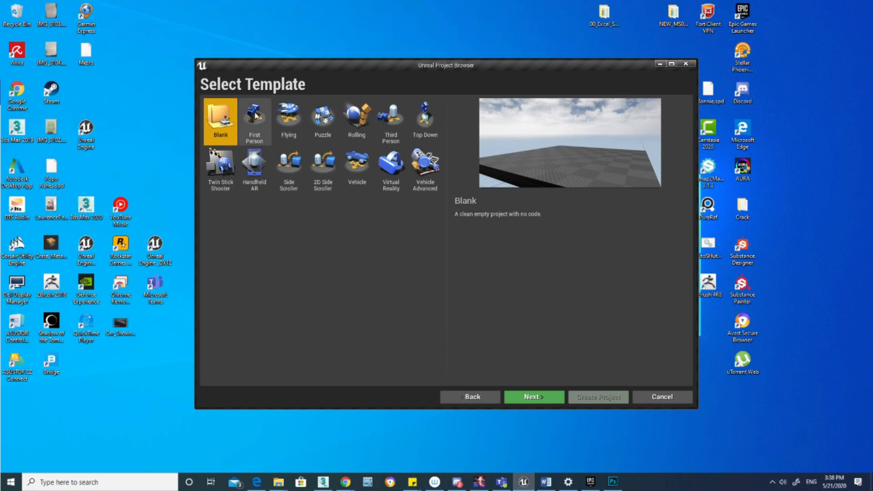
left_click(254, 130)
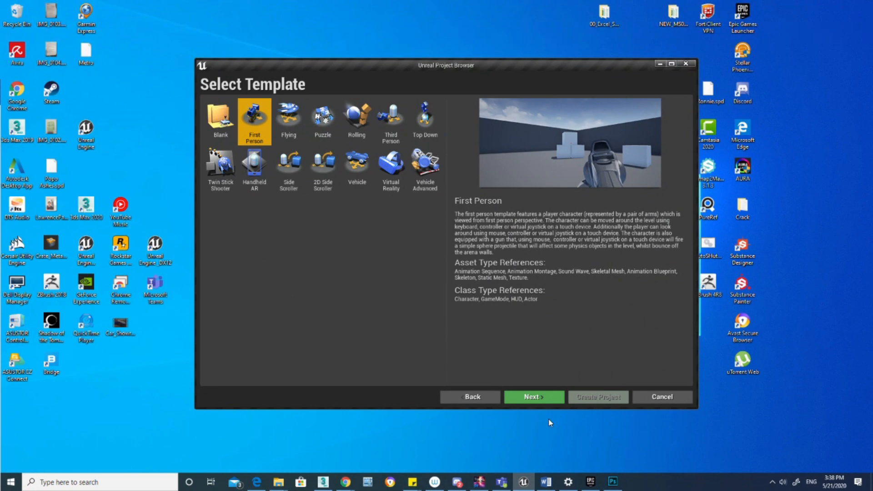
left_click(532, 397)
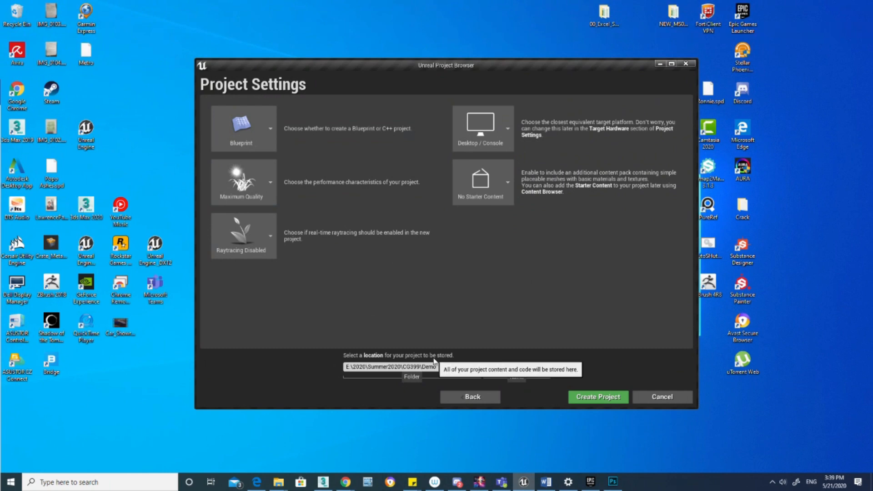
Browse for the project's storage location and try to use Lesson01_Demo inside the Demo folder.
left_click(477, 367)
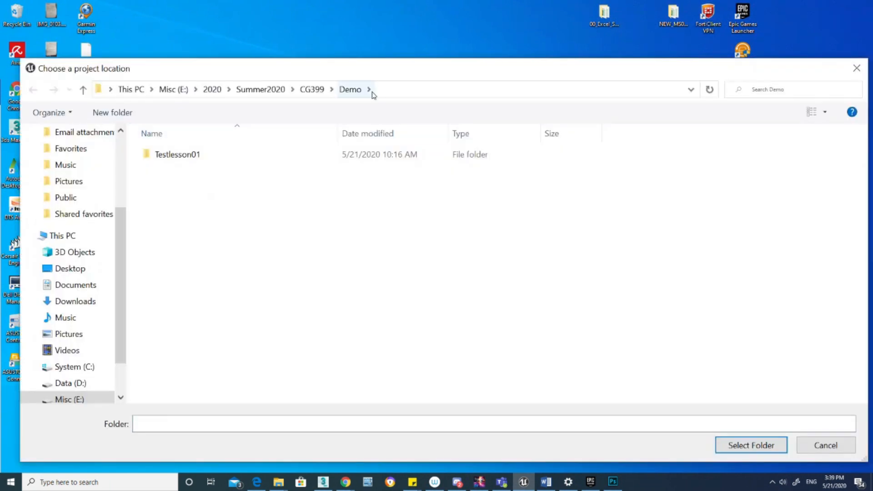
left_click(164, 424)
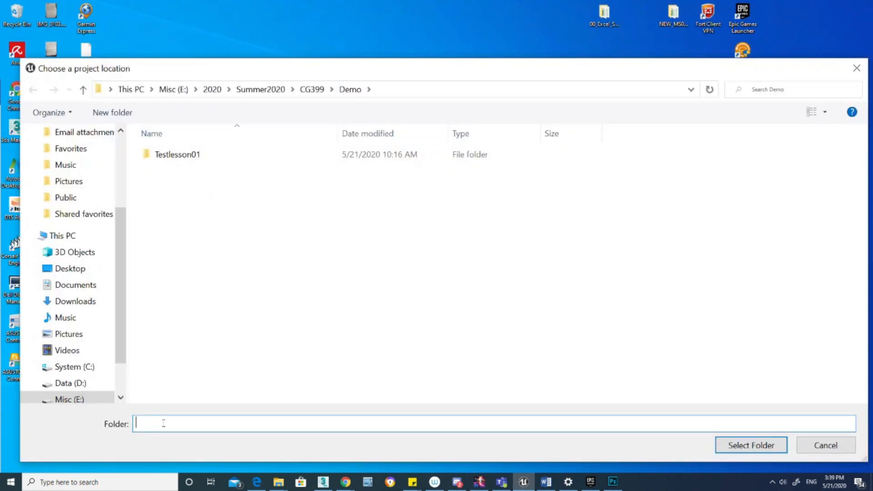
type("Lesson01_Demo")
left_click(757, 447)
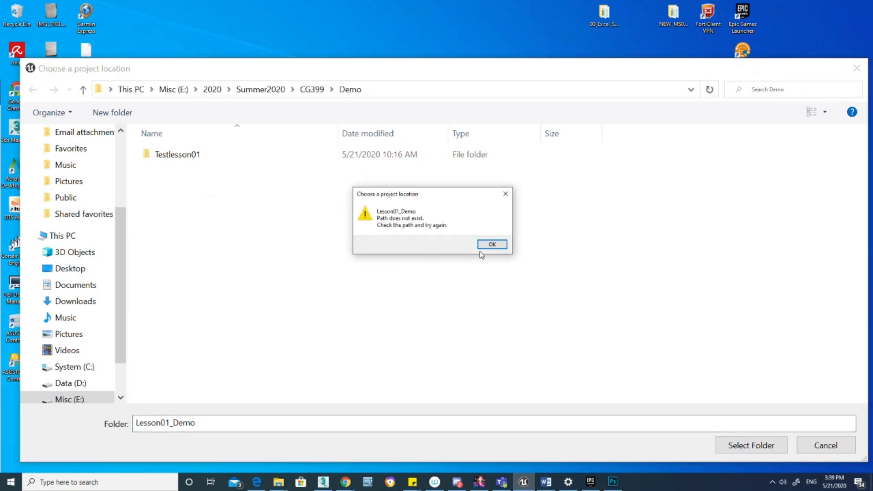
left_click(500, 245)
Create a new folder inside the CG399 Demo folder.
right_click(189, 239)
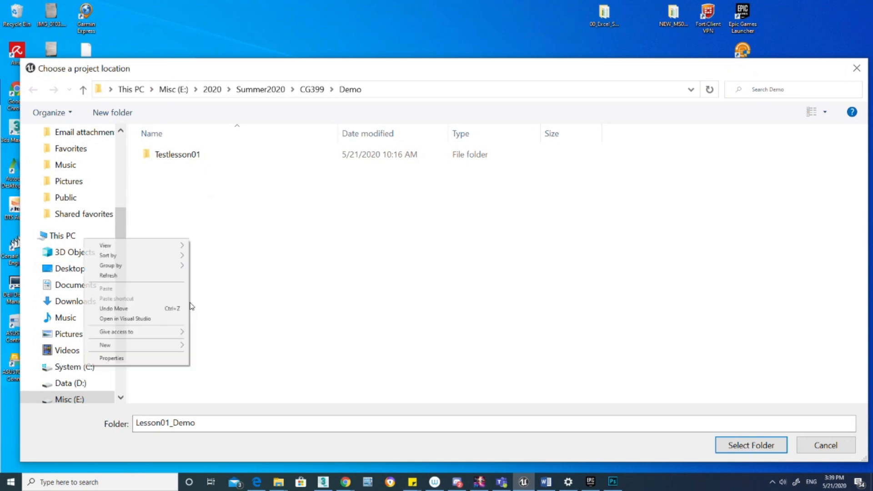
mouse_move(171, 352)
left_click(213, 345)
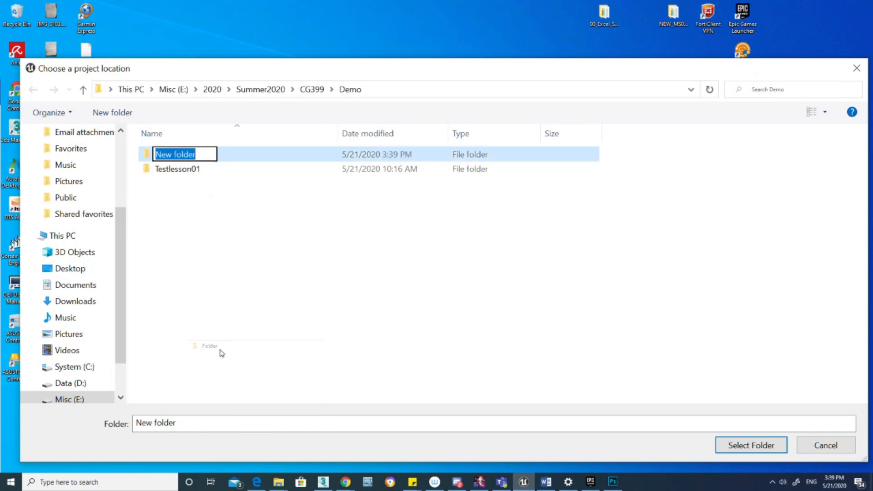
type("Lesson_01")
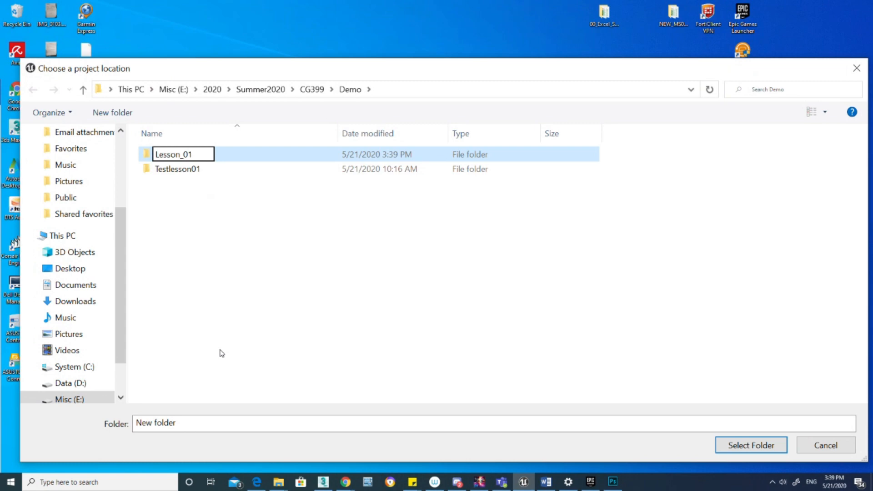
type("_Demo")
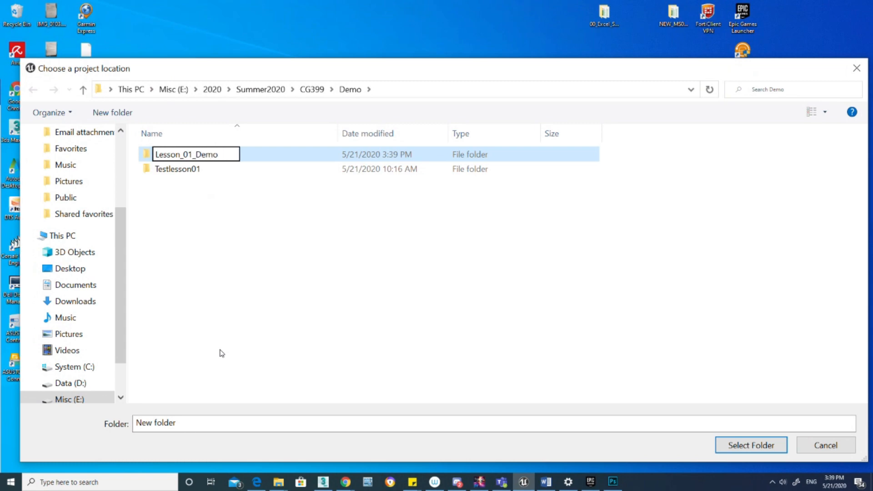
key("BackSpace")
key("BackSpace")
key("BackSpace")
key("BackSpace")
key("BackSpace")
key("BackSpace")
key("BackSpace")
key("BackSpace")
key("BackSpace")
key("BackSpace")
key("BackSpace")
key("BackSpace")
key("BackSpace")
key("BackSpace")
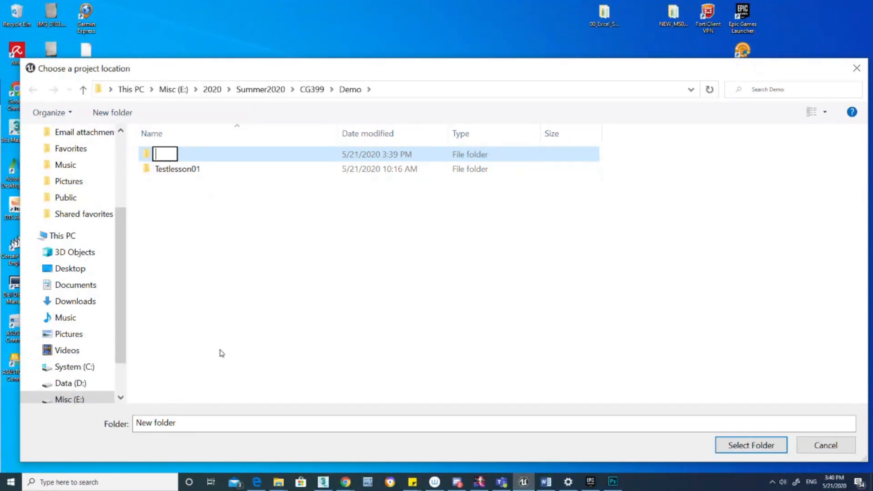
Name the new folder CG399_YourName and choose it as the project's storage location.
type("CG399_")
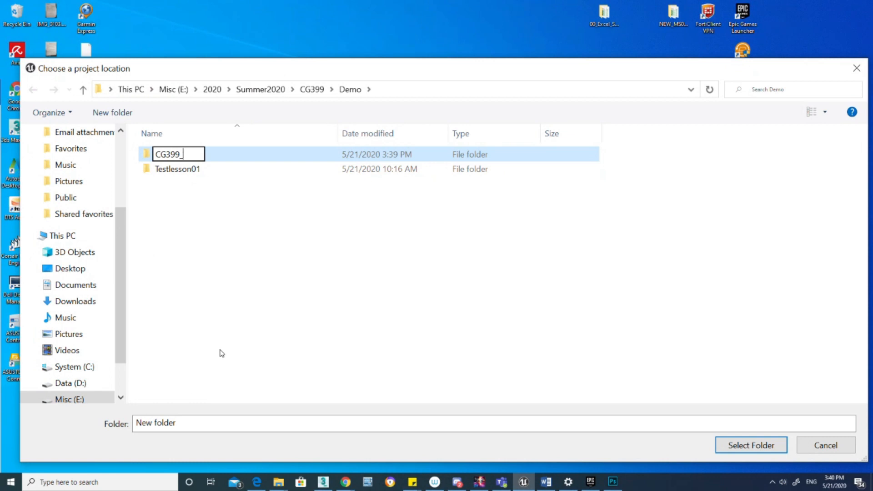
type("YourName")
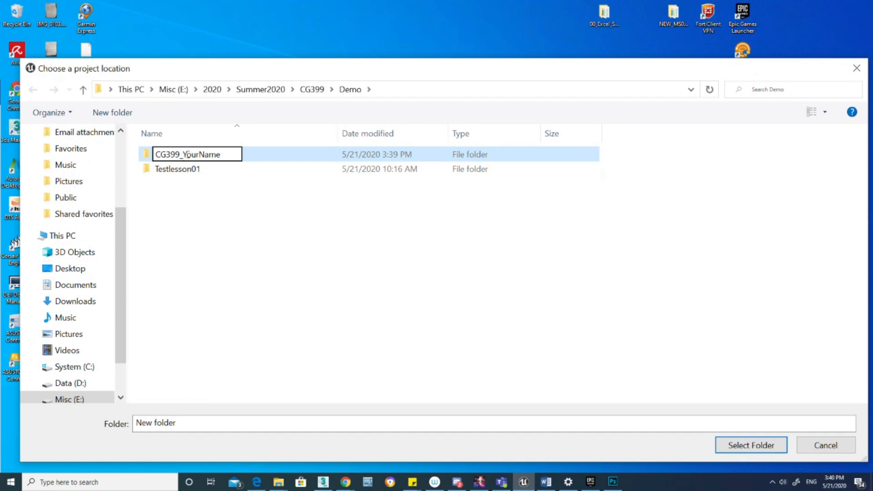
left_click(243, 300)
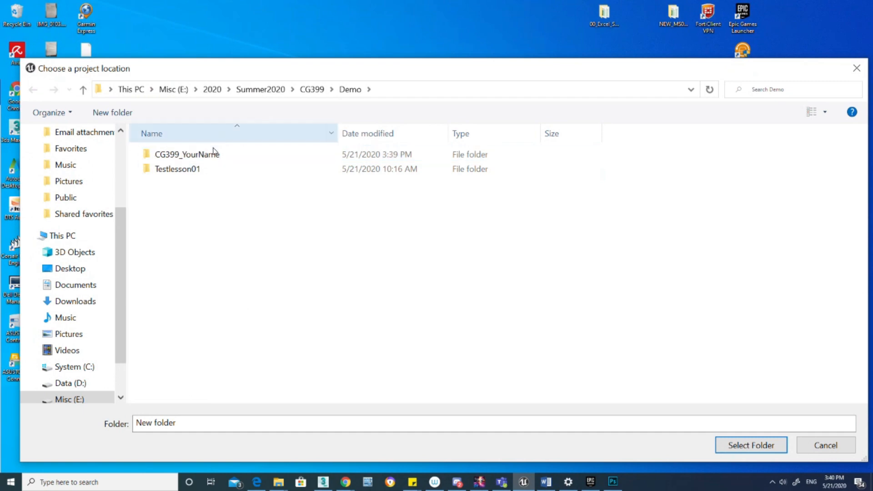
double_click(214, 154)
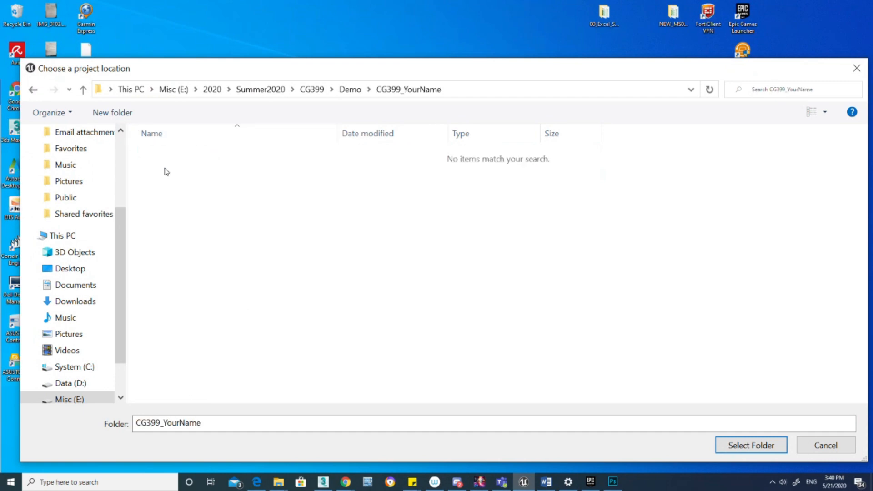
left_click(758, 445)
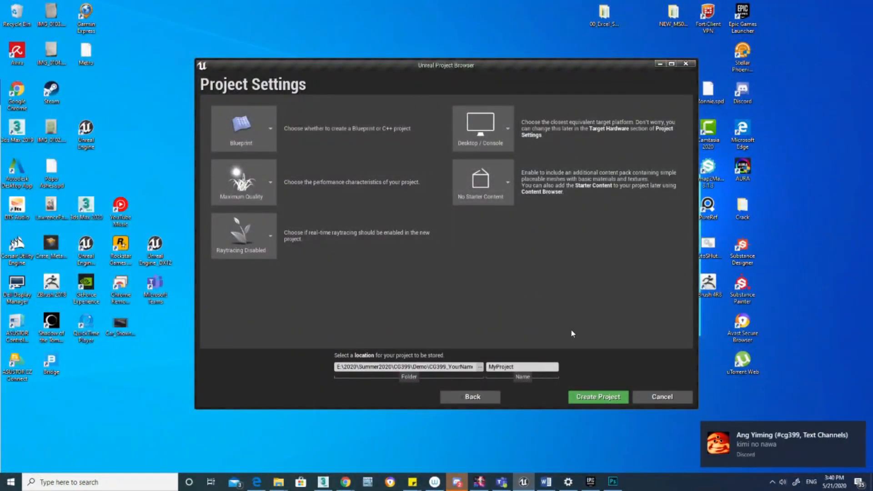
Name the project CG399_YourName and create it with the current Blueprint, Maximum Quality and No Starter Content settings.
left_click(518, 366)
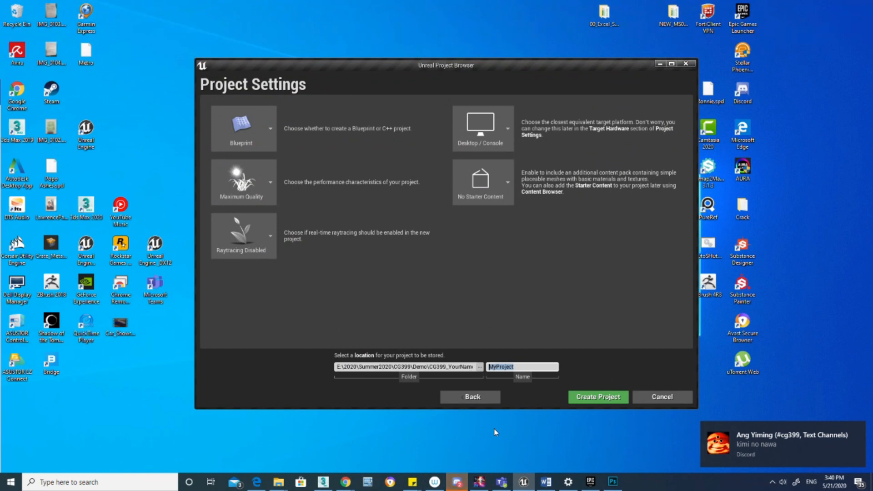
type("CG")
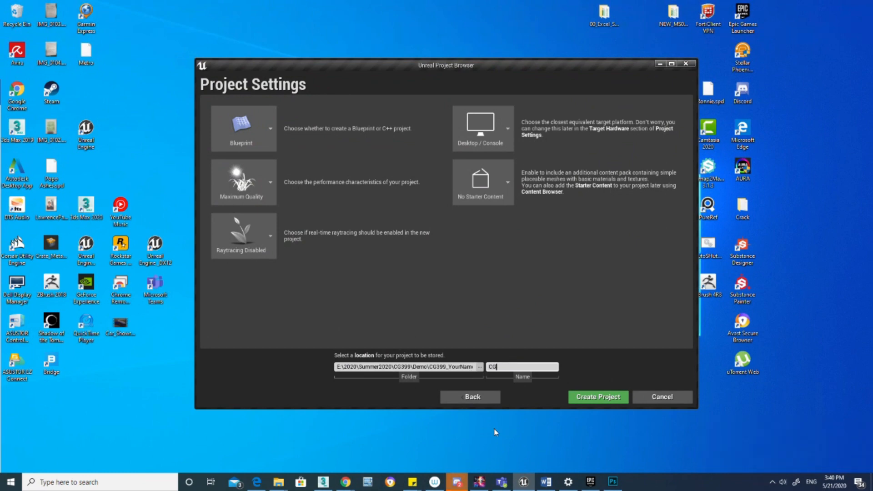
type("399_YourName")
left_click(591, 393)
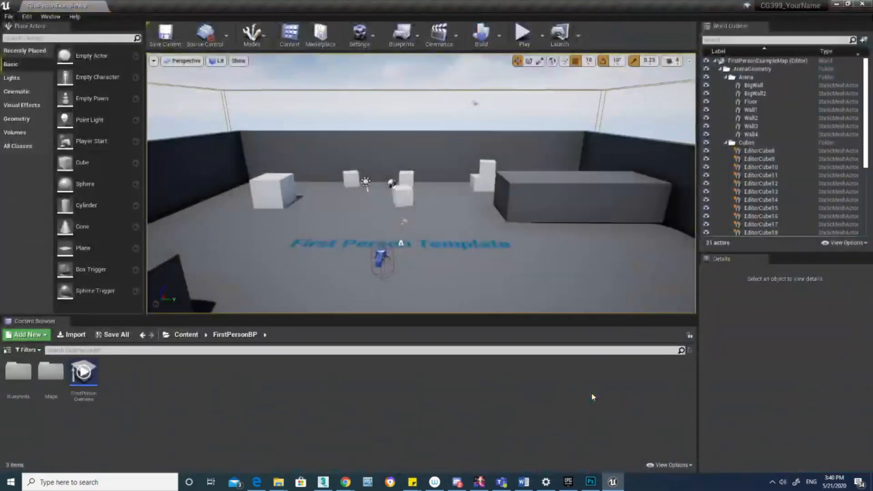
Get closer to the First Person Template lettering and show the folder tree beside the project's assets.
mouse_move(436, 205)
right_mouse_down()
mouse_move(409, 191)
mouse_move(450, 222)
mouse_move(428, 219)
right_mouse_up()
key("w")
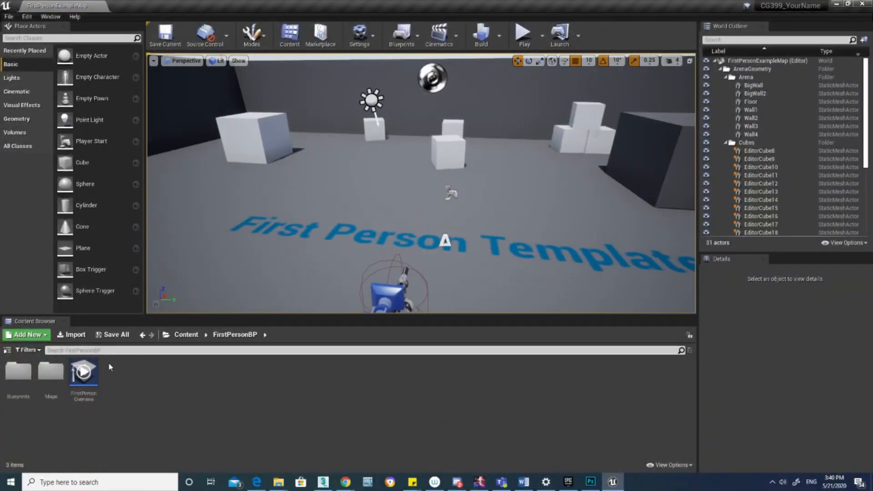
left_click(7, 351)
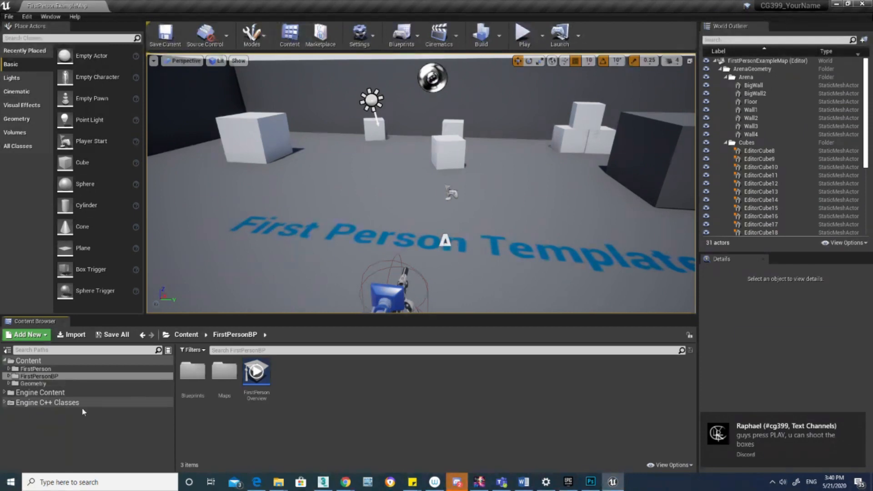
Play the level in the viewport, walk up to the large white cube, shoot it and stop playing.
left_click(523, 35)
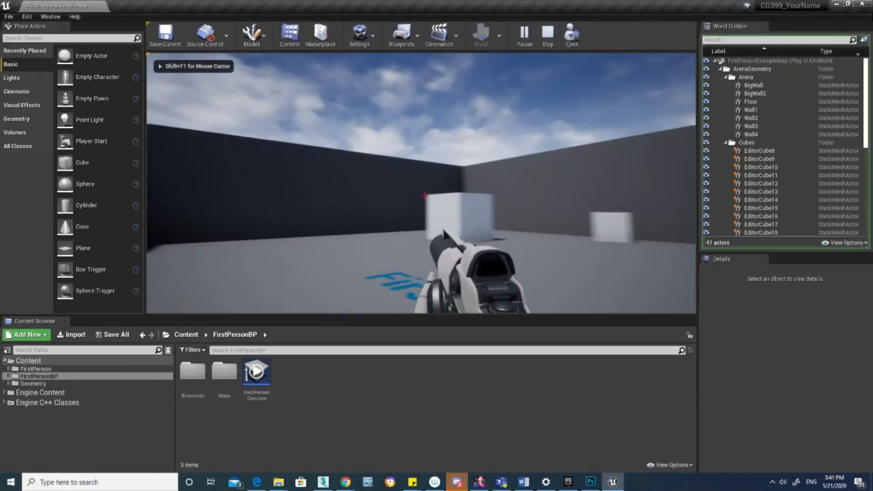
key("w")
key("a")
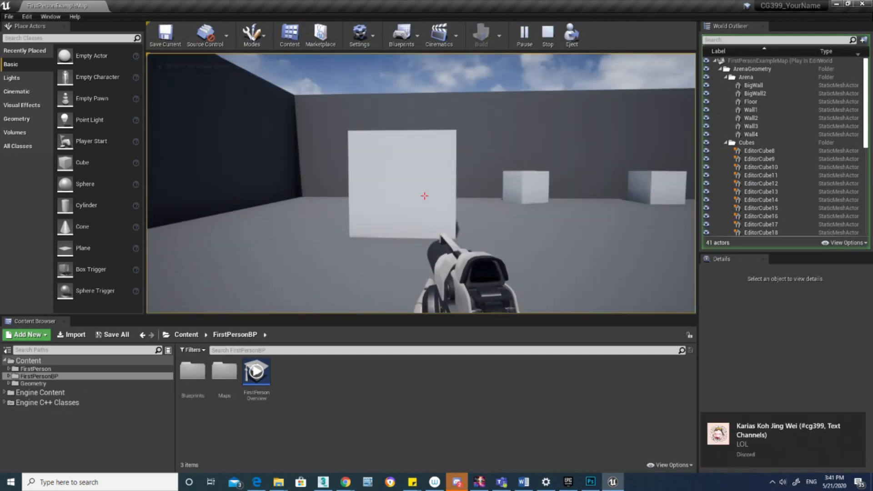
left_click(424, 196)
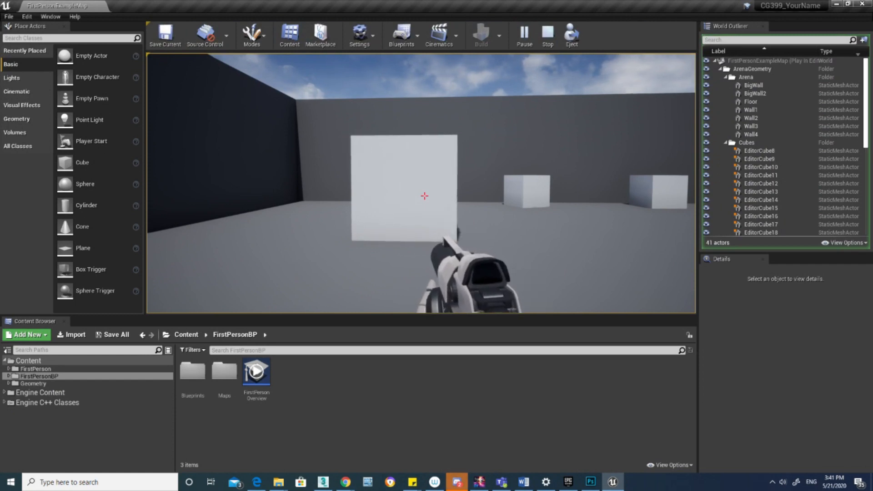
left_click(424, 196)
key("Escape")
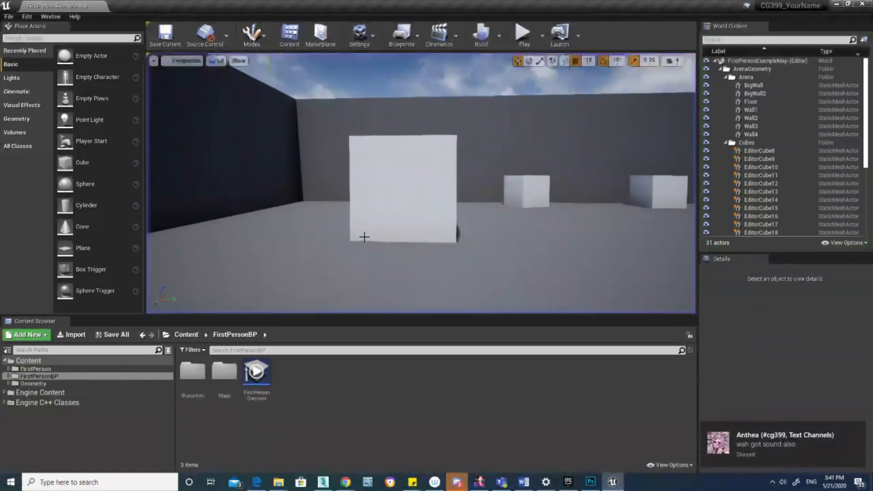
Override the mass of the large white cube EditorCube8 with 10 kg.
left_click(402, 181)
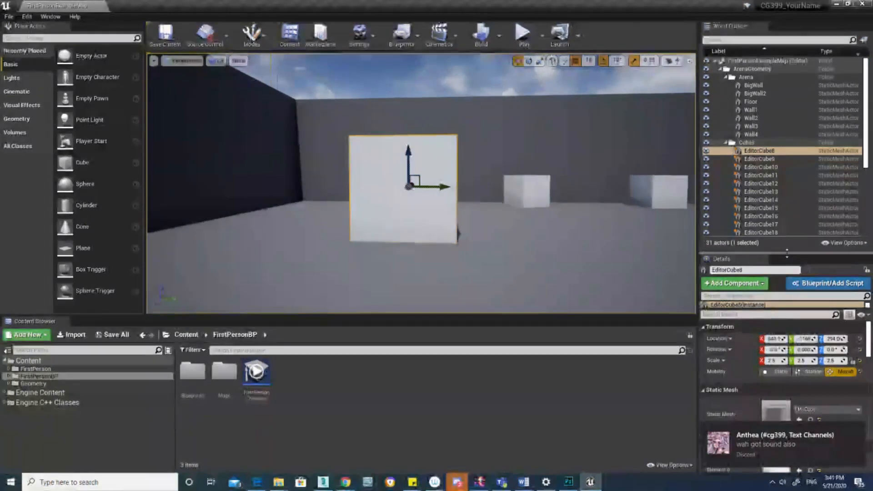
left_click_drag(788, 251, 790, 173)
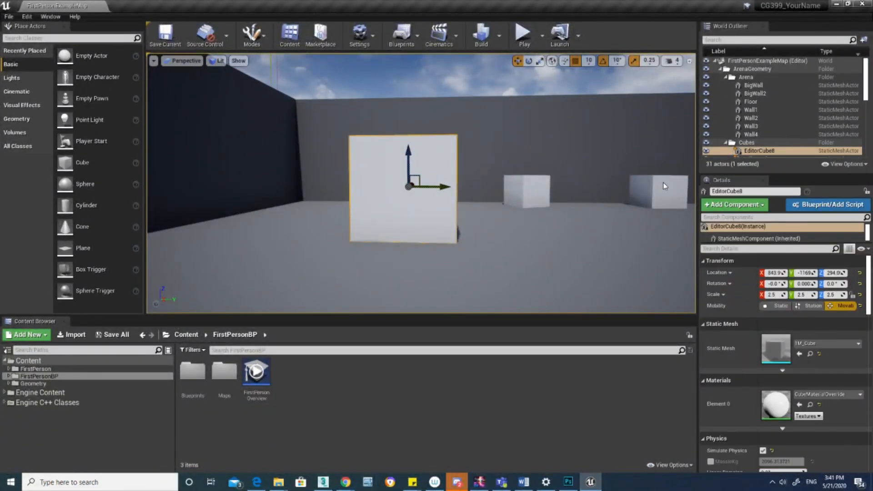
left_click_drag(871, 288, 871, 322)
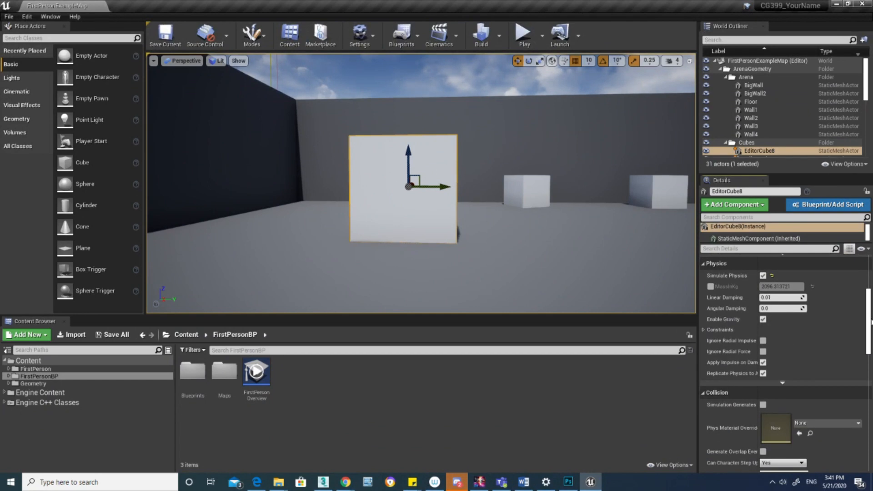
left_click(709, 286)
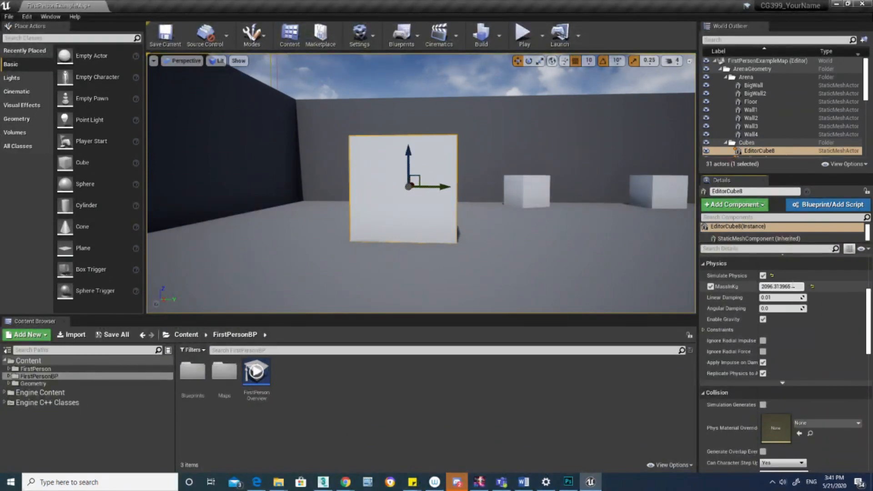
left_click(792, 286)
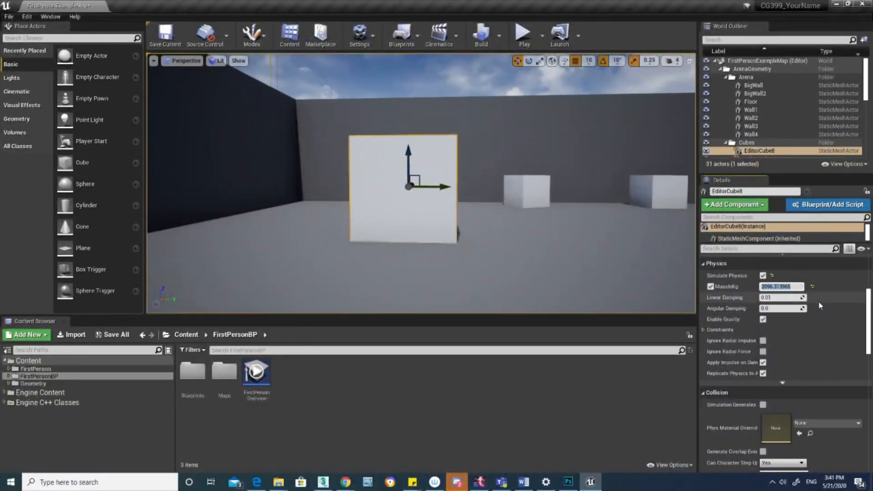
type("10")
key("Return")
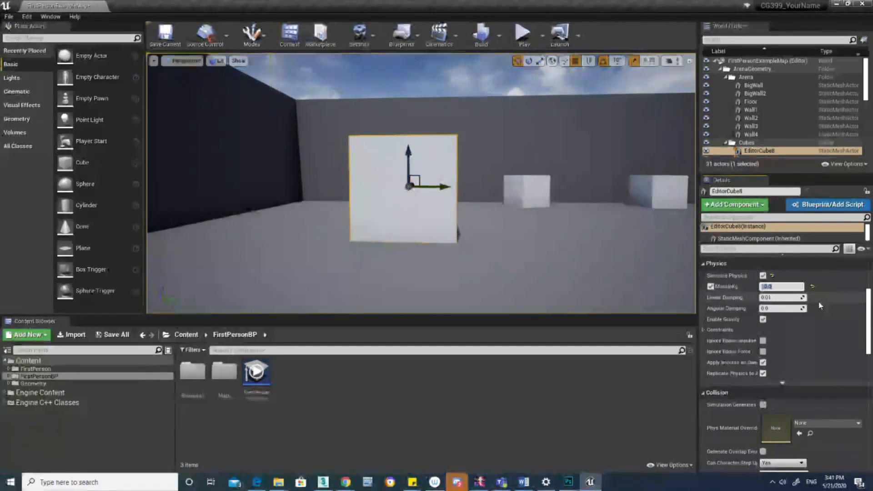
Play the level again to test shooting the lightened cube, look around the arena and stop playing.
left_click(525, 33)
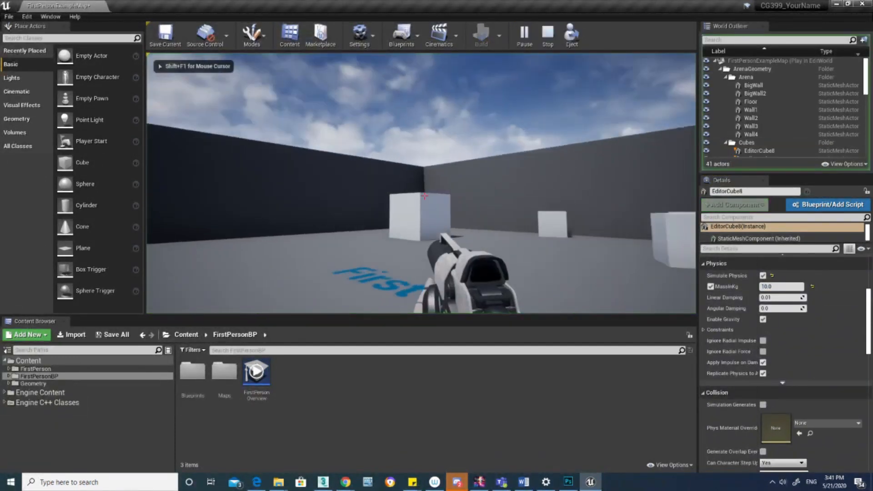
key("w")
key("w")
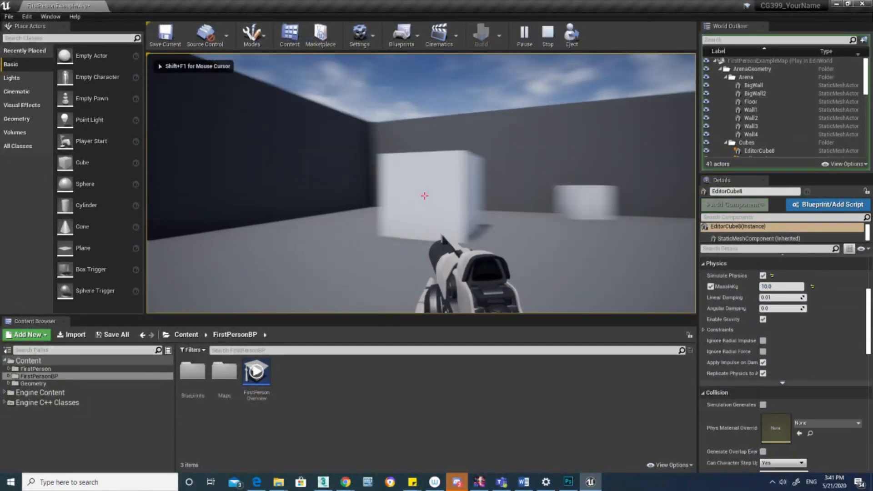
left_click(424, 196)
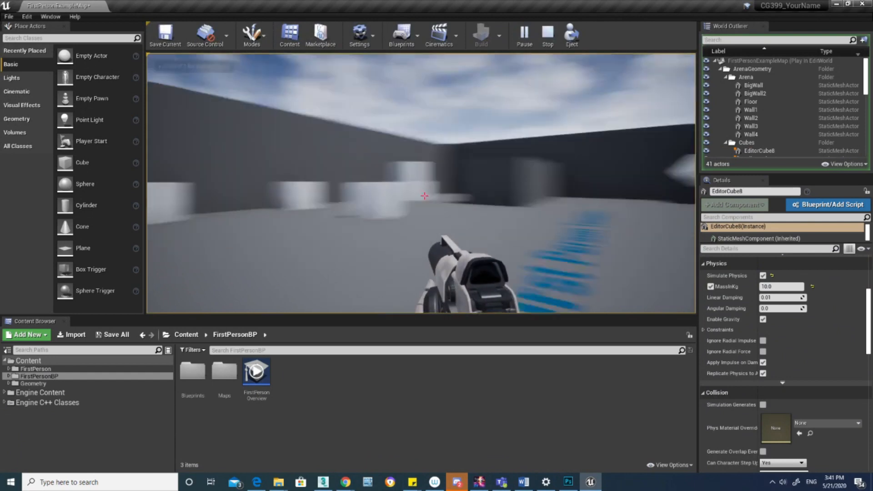
key("d")
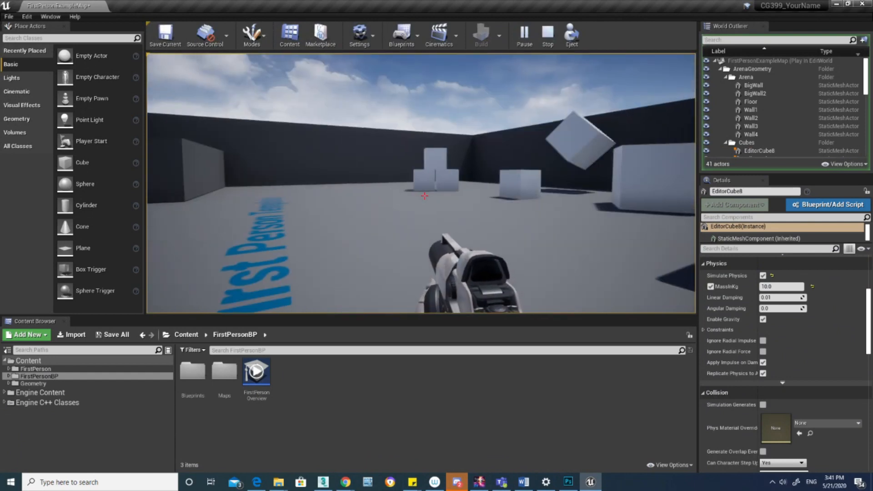
key("w")
key("Escape")
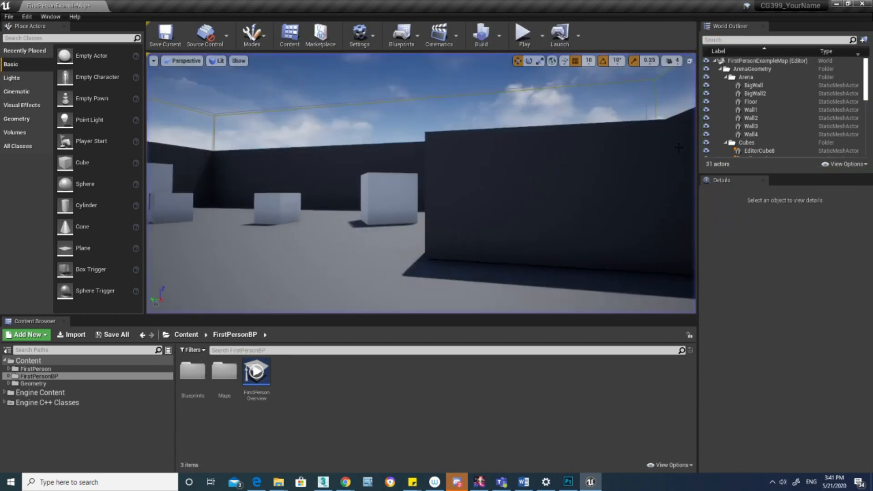
Turn off the mass override on the large white cube EditorCube8.
left_click_drag(620, 179, 372, 192)
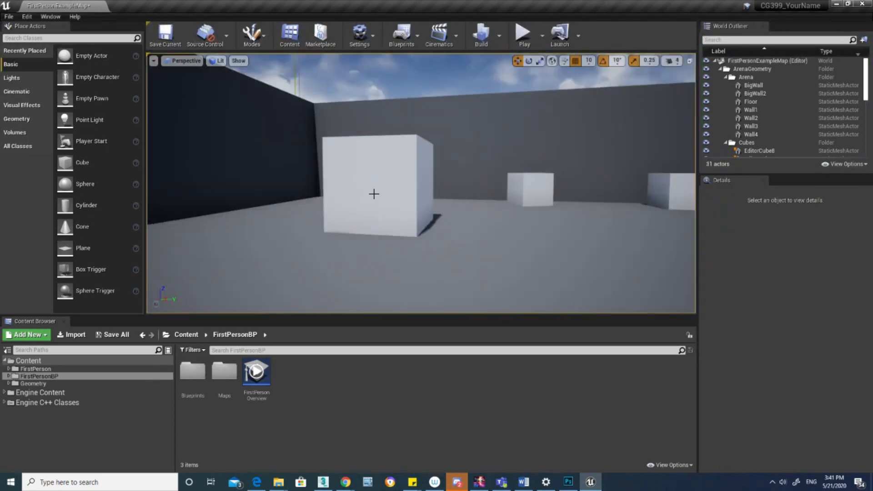
left_click(372, 179)
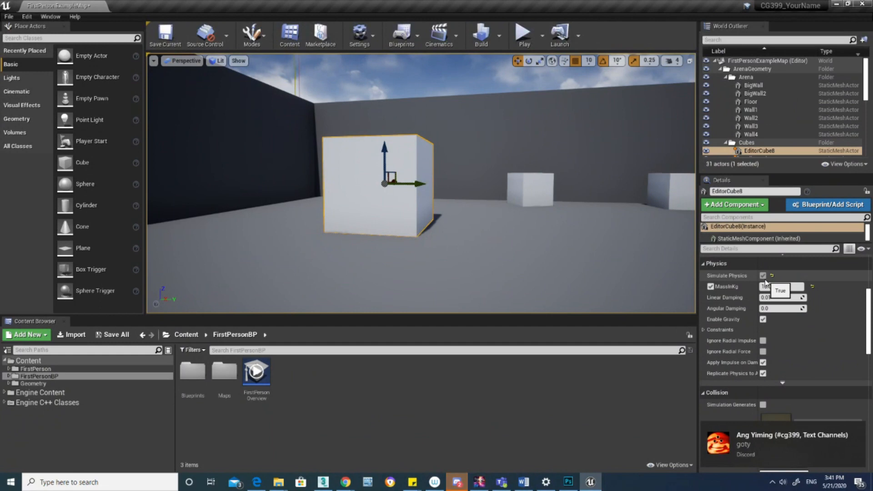
left_click(710, 287)
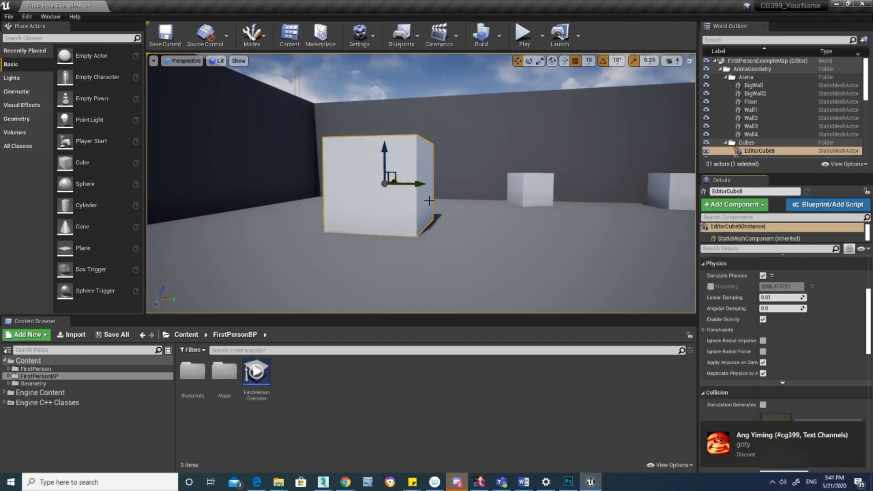
Give the World Outliner's actor list more height above the Details of the selected cube.
right_click_drag(429, 201, 335, 200)
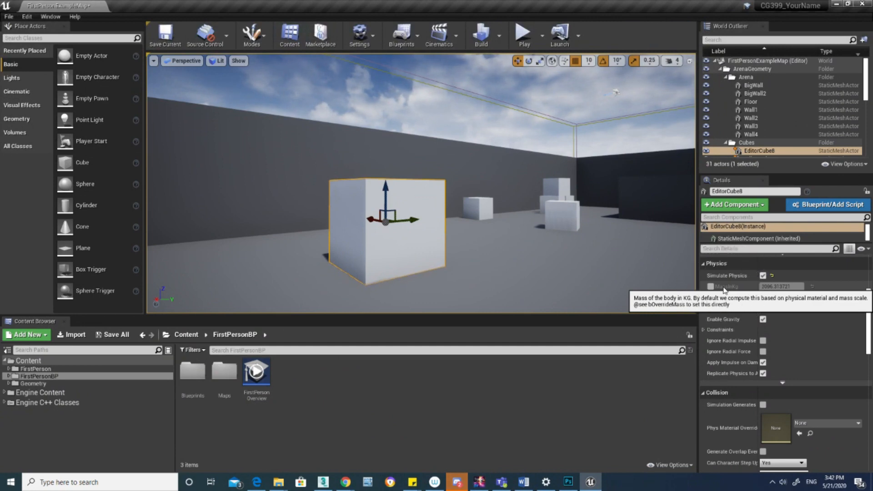
mouse_move(449, 206)
right_mouse_down()
mouse_move(443, 165)
mouse_move(444, 204)
right_mouse_up()
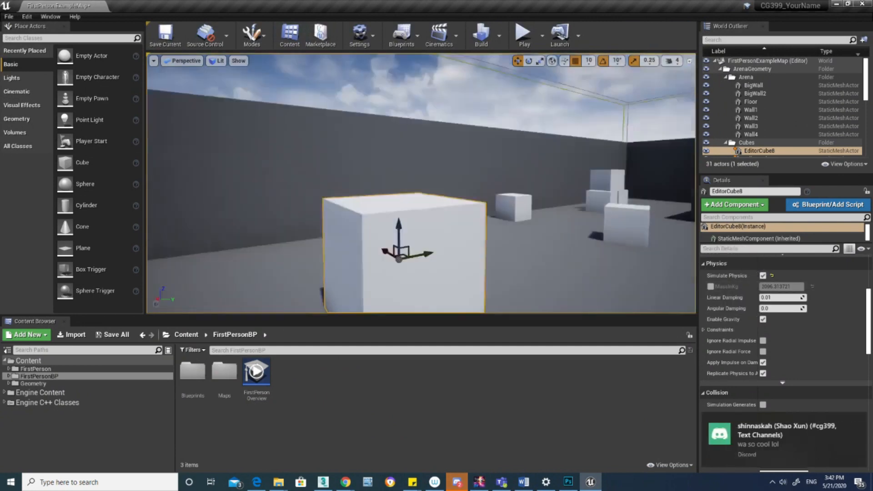
left_click(807, 229)
left_click_drag(818, 174, 792, 228)
Fly around the arena to examine the small cubes, the cube stack, the dark blocks and the player character.
right_click_drag(422, 178, 559, 180)
key("d")
right_click_drag(423, 182, 331, 205)
key("w")
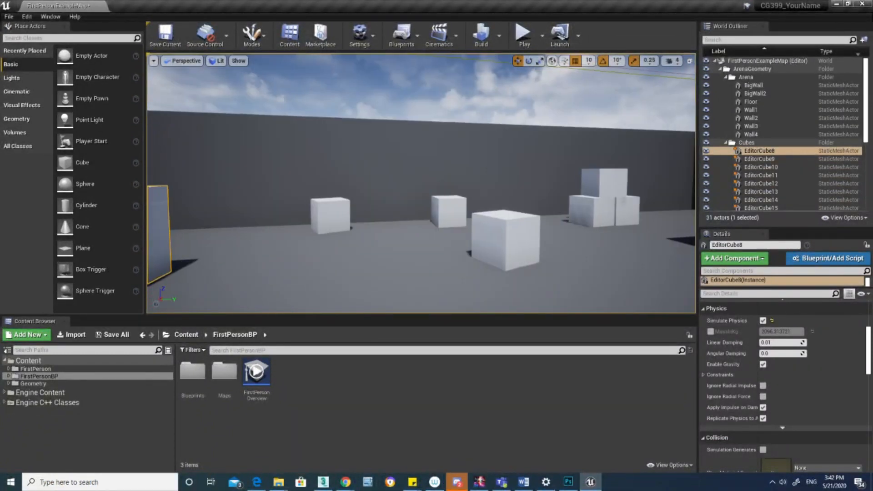
mouse_move(554, 224)
right_mouse_down()
mouse_move(463, 222)
mouse_move(552, 224)
right_mouse_up()
key("a")
key("w")
key("d")
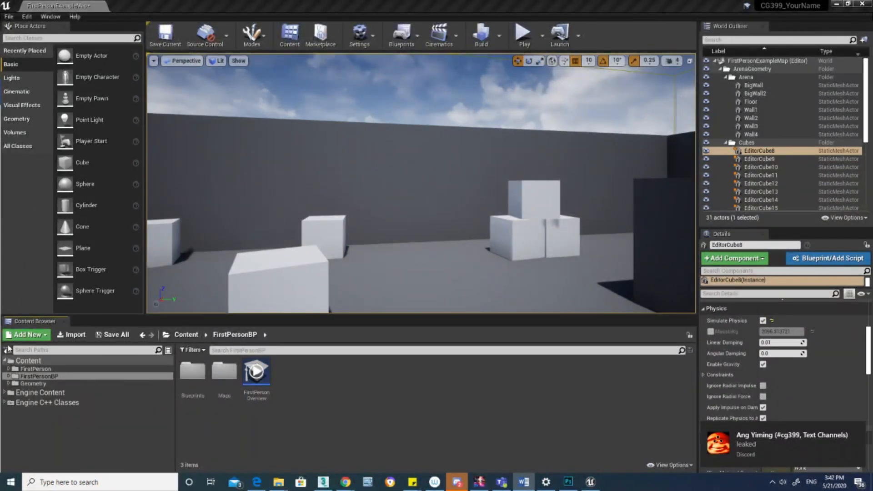
left_click(575, 4)
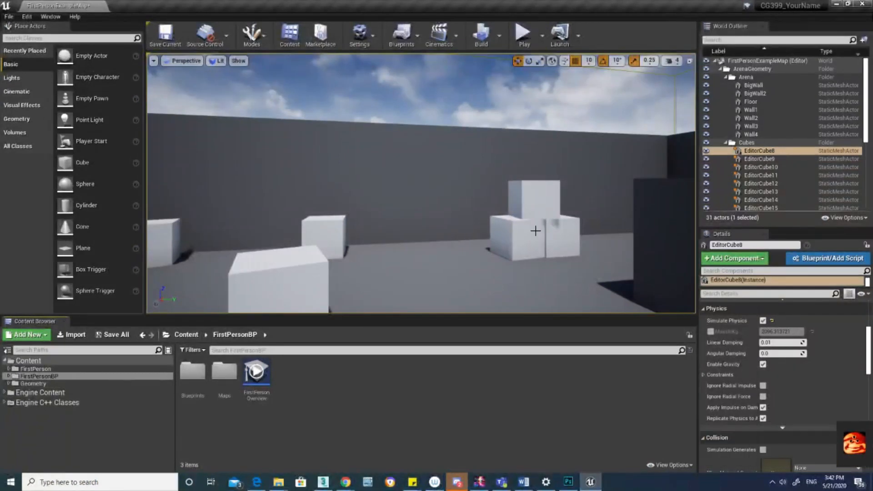
key("f")
right_click_drag(535, 230, 795, 228)
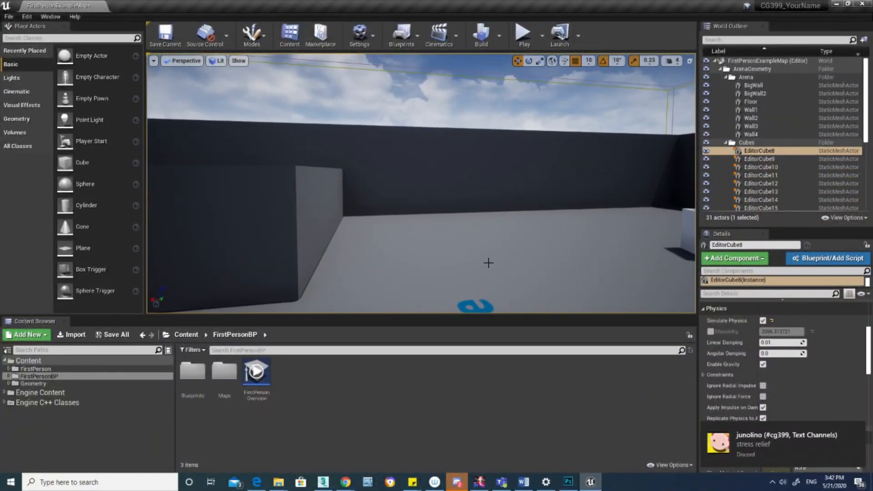
right_click_drag(582, 220, 700, 220)
right_click_drag(502, 214, 562, 223)
mouse_move(414, 215)
right_mouse_down()
mouse_move(491, 215)
mouse_move(409, 216)
right_mouse_up()
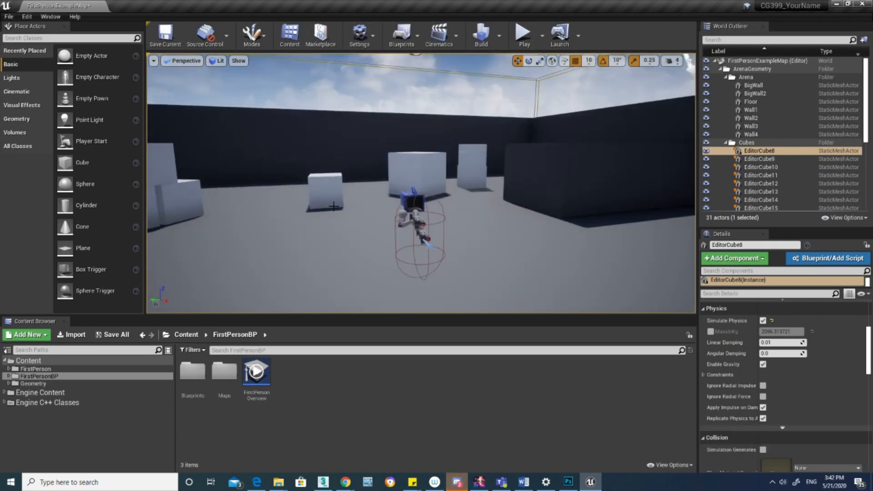
Create a new level from the Empty Level template without saving the changes to FirstPersonExampleMap.
left_click(8, 18)
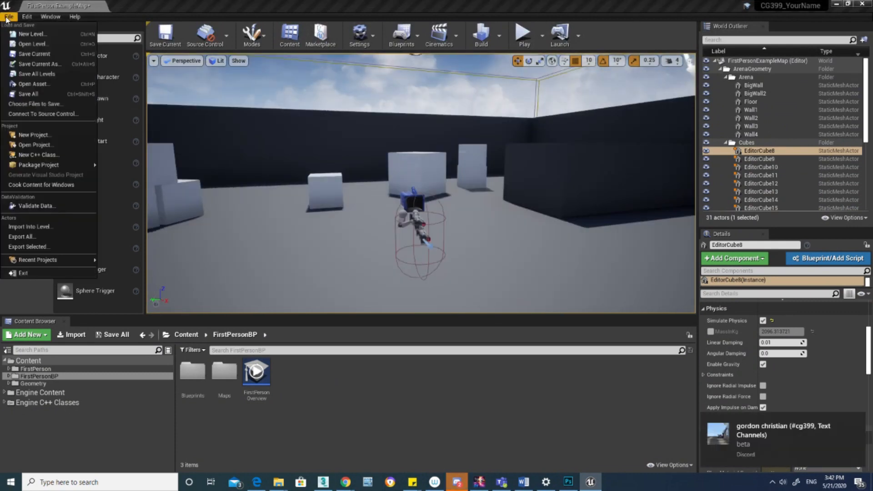
left_click(40, 35)
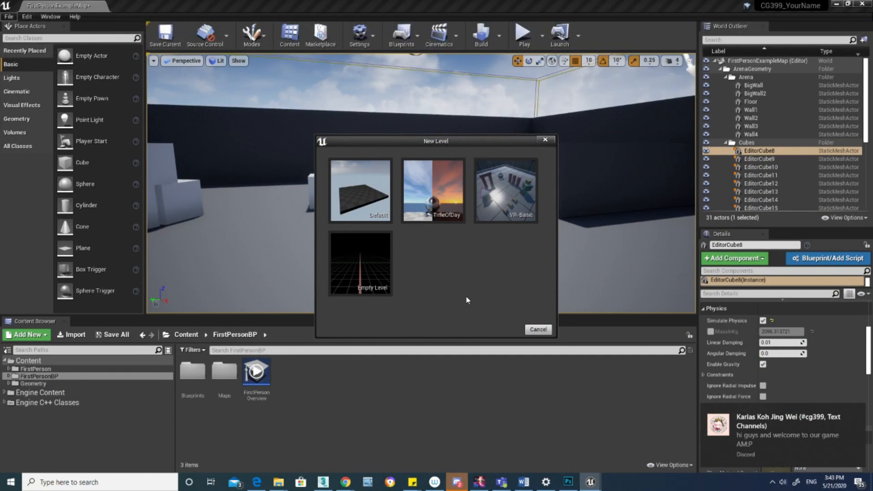
left_click(381, 268)
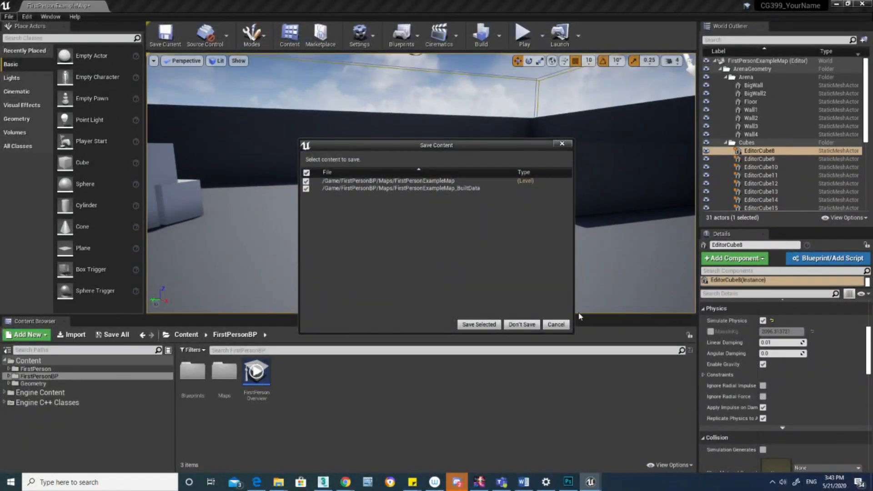
left_click(523, 324)
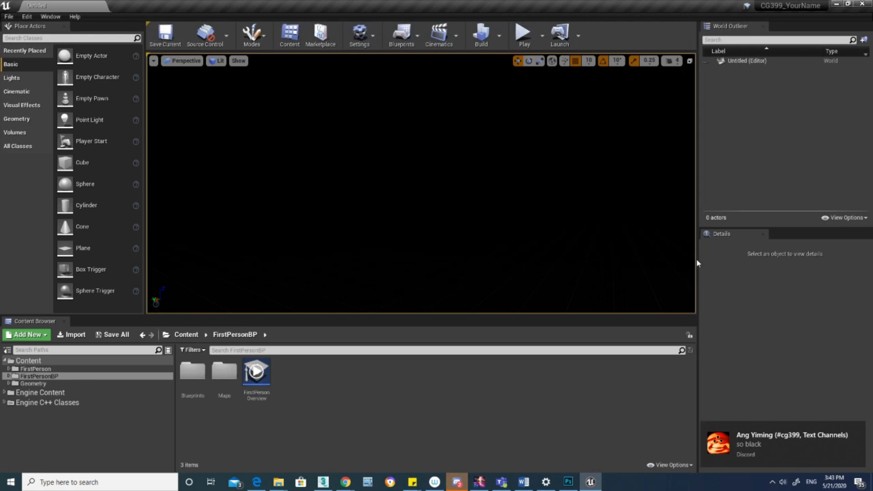
Widen the viewport, search the placeable actors for BP and place a BP_Sky_Sphere in the empty level.
left_click_drag(696, 262, 739, 262)
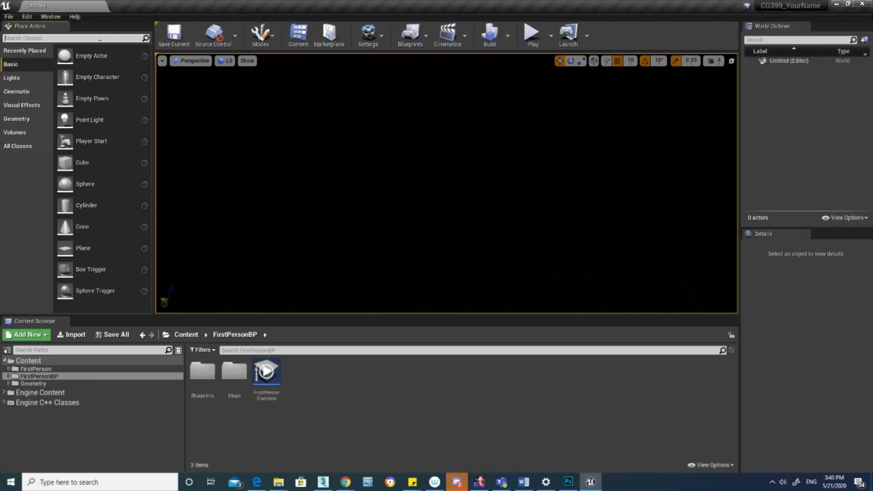
left_click(100, 39)
type("B")
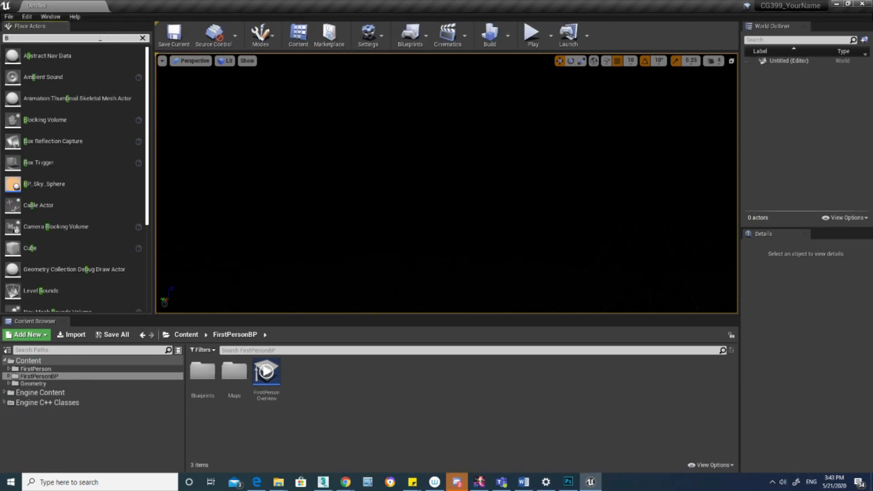
type("P")
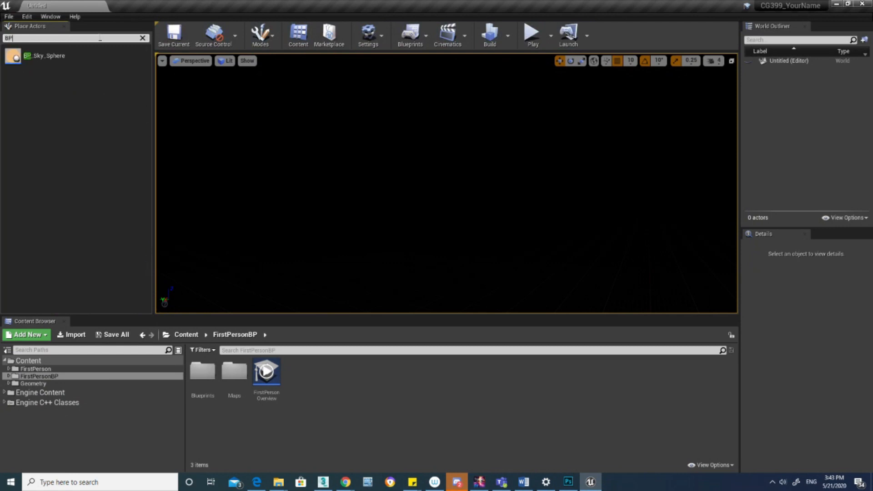
left_click_drag(45, 56, 507, 195)
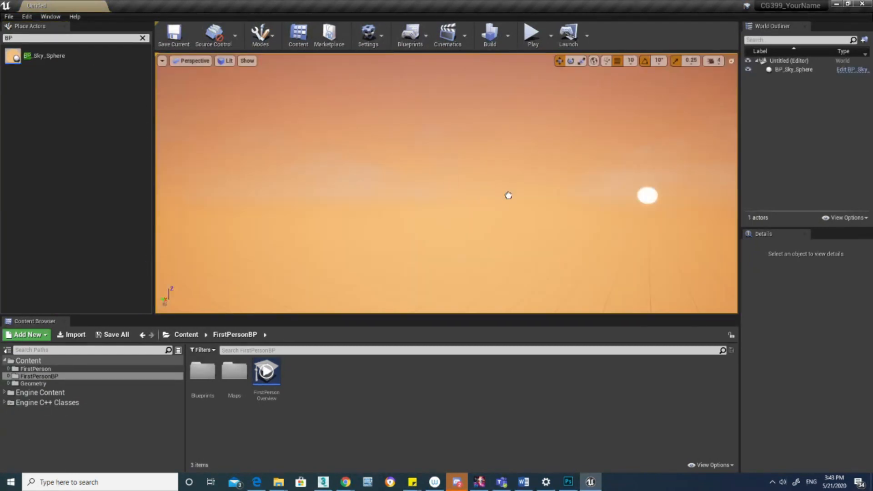
Clear the BP search, find the Directional Light among the placeable lights and place one in the level beside the sky sphere.
mouse_move(477, 199)
right_mouse_down()
mouse_move(550, 191)
mouse_move(522, 210)
mouse_move(492, 198)
mouse_move(559, 191)
mouse_move(590, 155)
mouse_move(591, 191)
mouse_move(485, 200)
right_mouse_up()
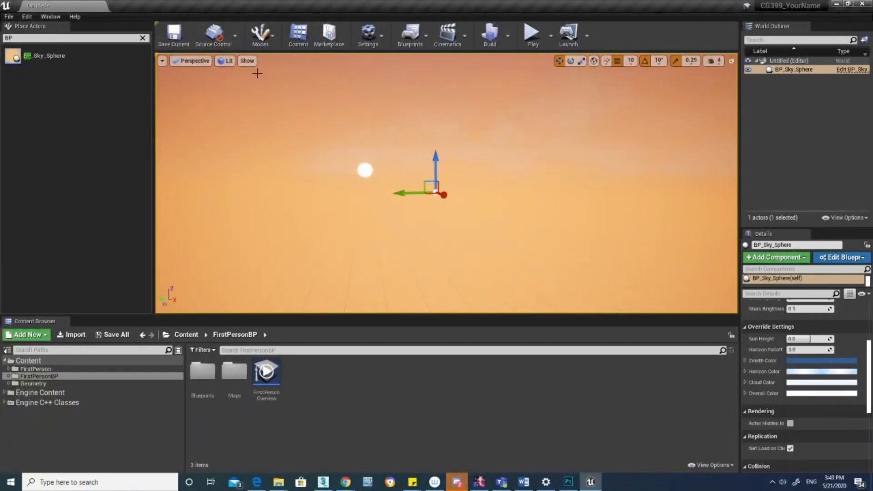
left_click(144, 38)
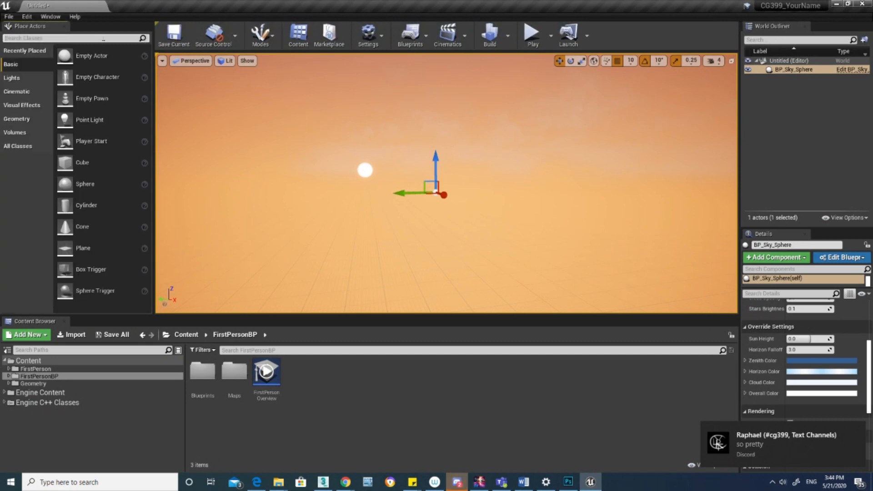
type("directional")
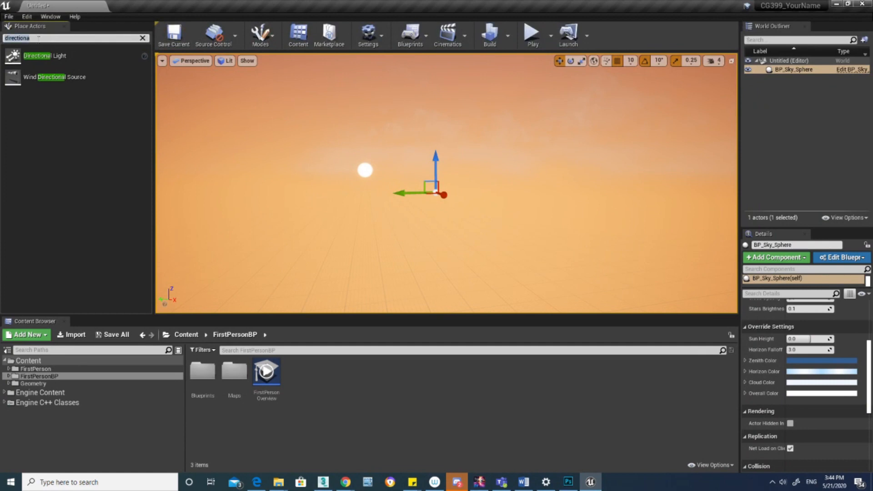
left_click(143, 38)
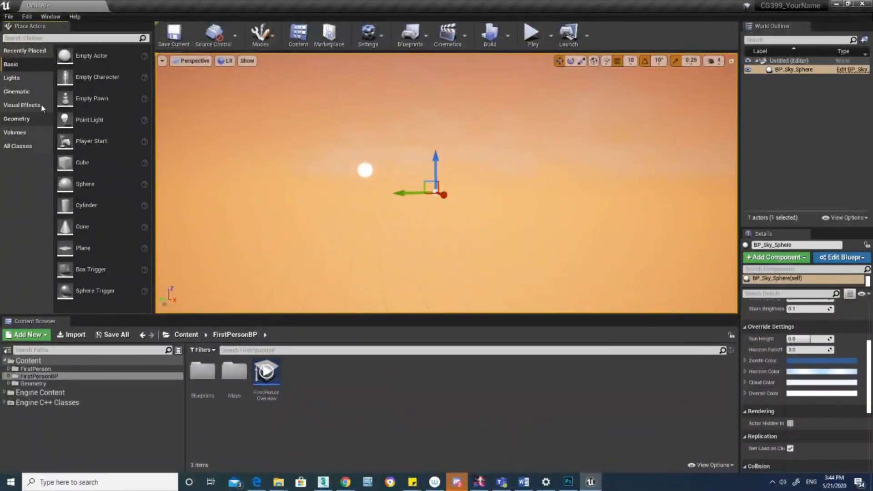
left_click(18, 78)
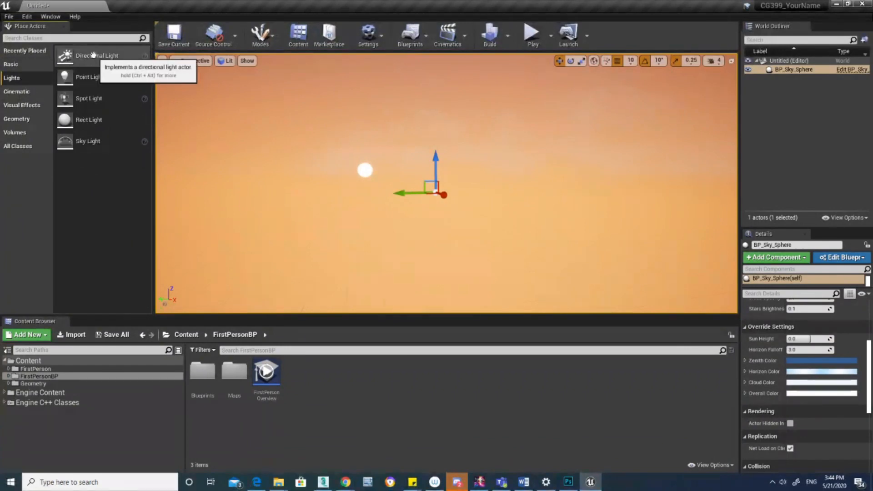
left_click_drag(60, 60, 480, 241)
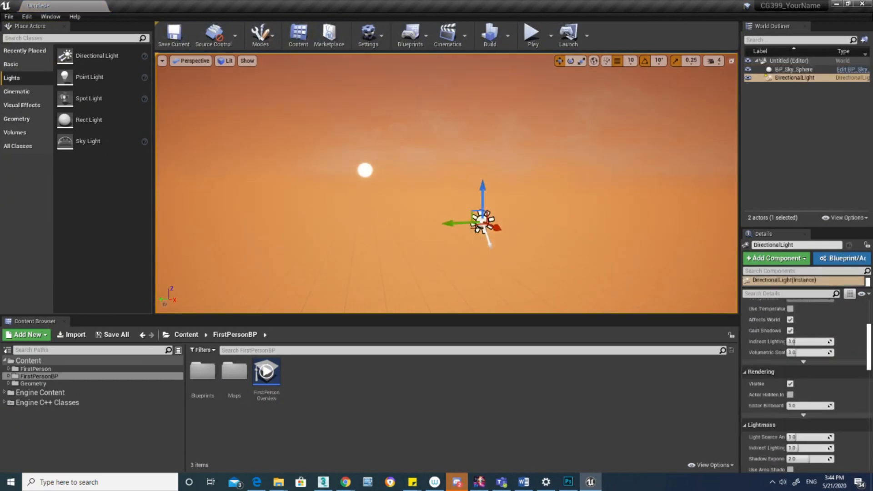
right_click_drag(457, 223, 482, 225)
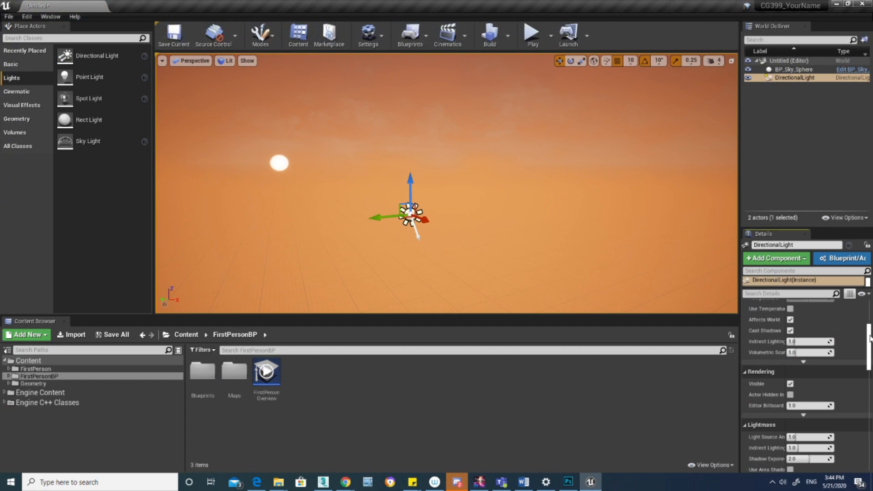
Assign the level's DirectionalLight as the Directional Light Actor of the BP_Sky_Sphere.
left_click_drag(869, 337, 869, 314)
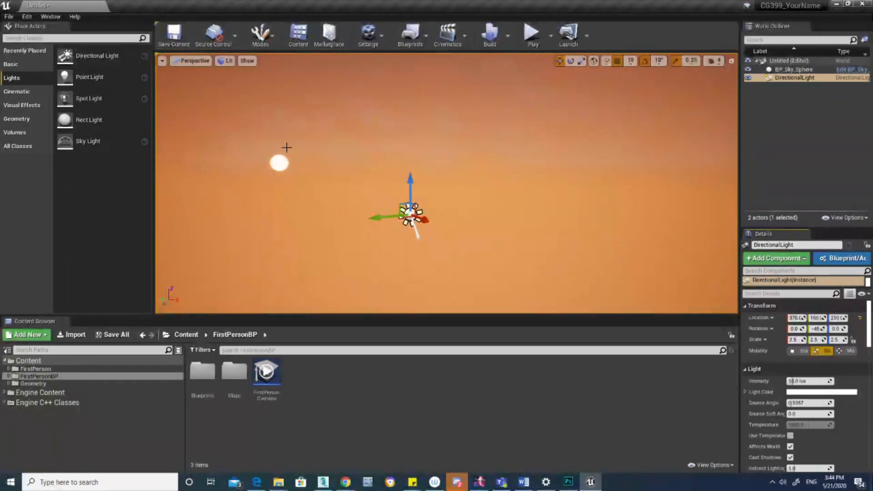
left_click(307, 143)
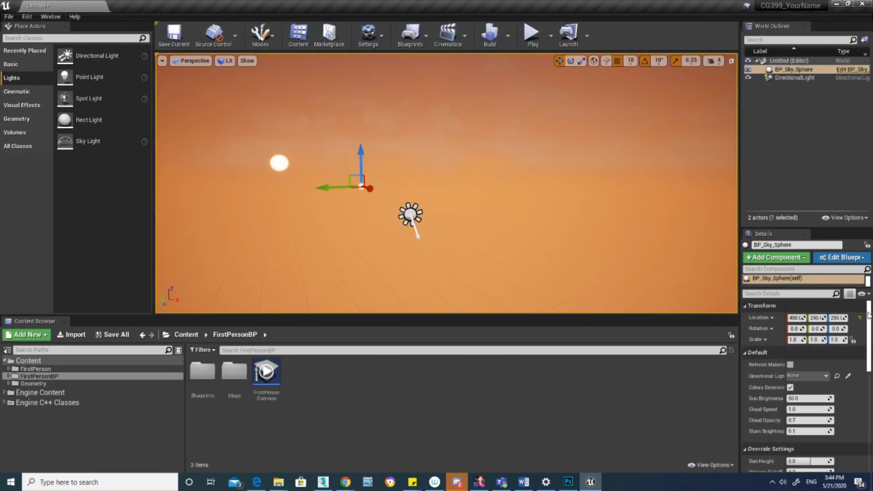
left_click(774, 376)
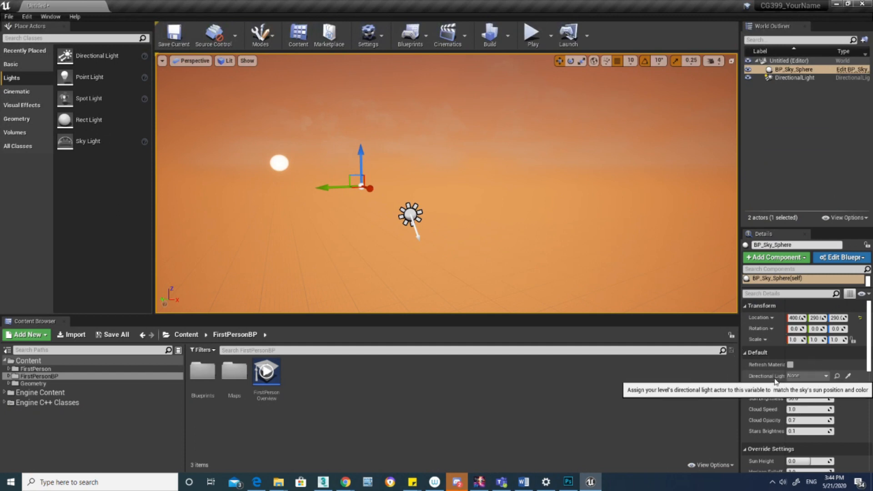
left_click(812, 377)
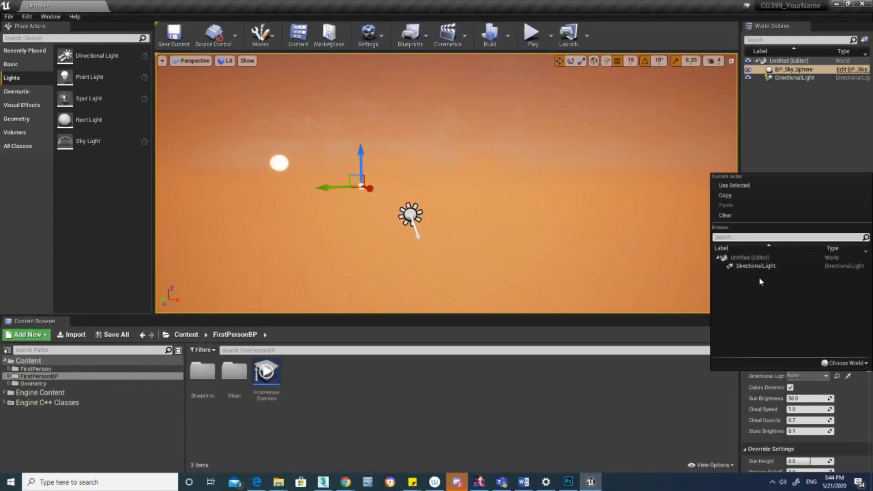
left_click(783, 266)
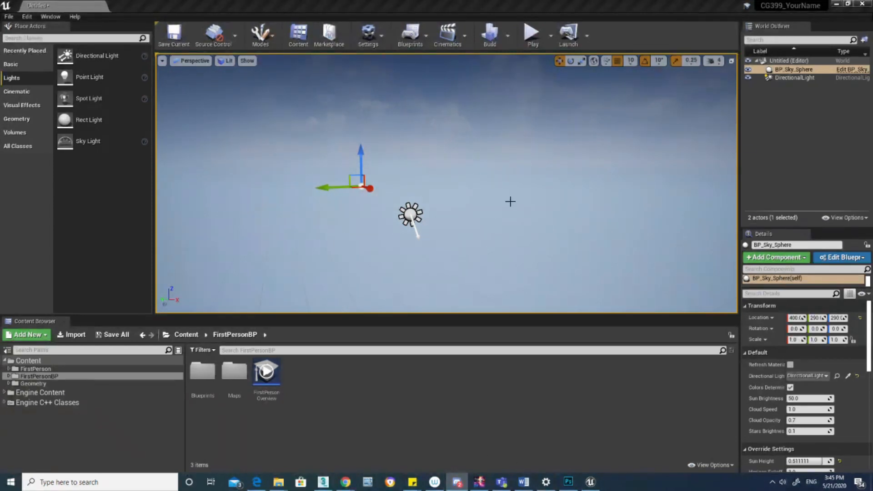
right_click_drag(510, 201, 507, 191)
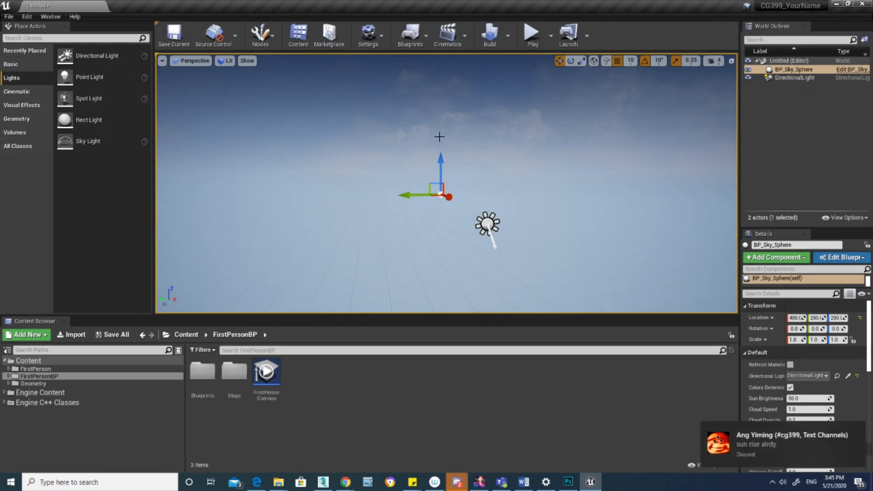
Rotate the Directional Light until its arrow points diagonally upward at about 45°.
left_click(487, 223)
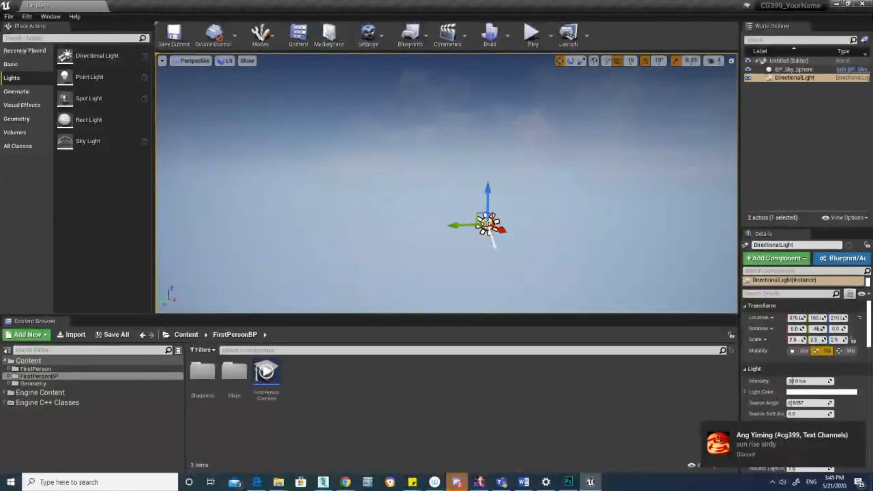
key("e")
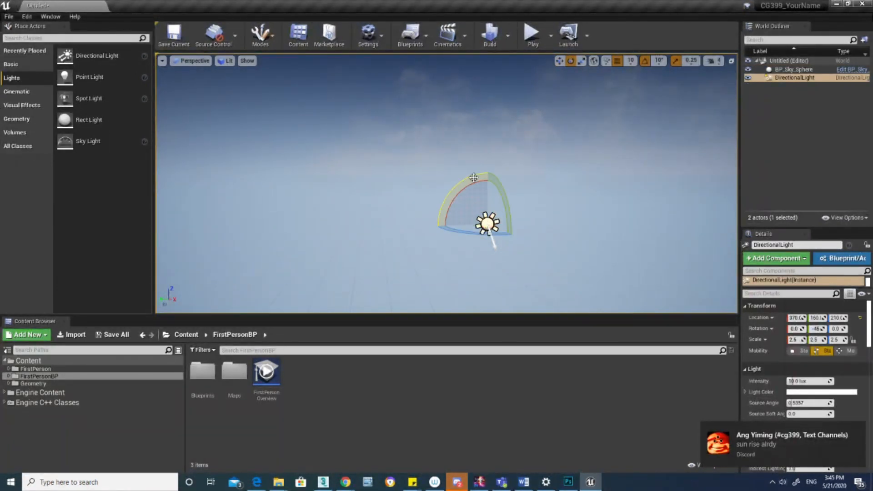
left_click_drag(473, 178, 488, 275)
right_click_drag(546, 66, 601, 59)
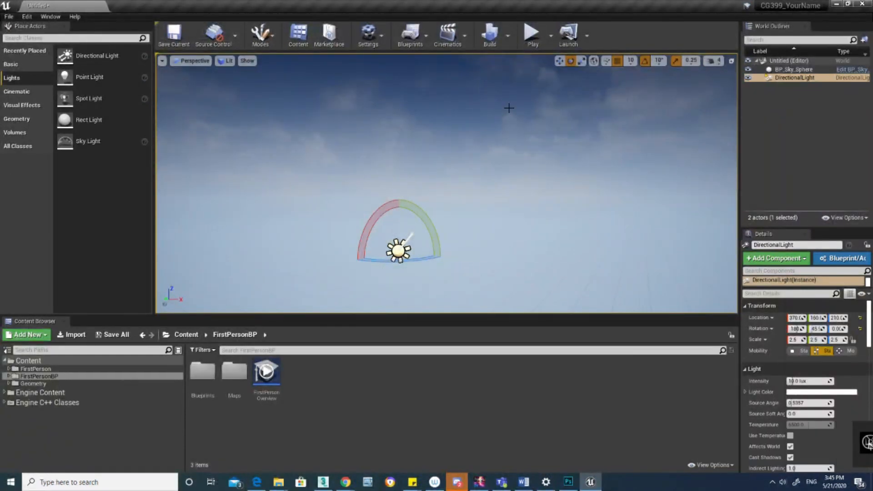
Refresh the BP_Sky_Sphere's material to match the rotated light and look around the sky.
left_click(518, 137)
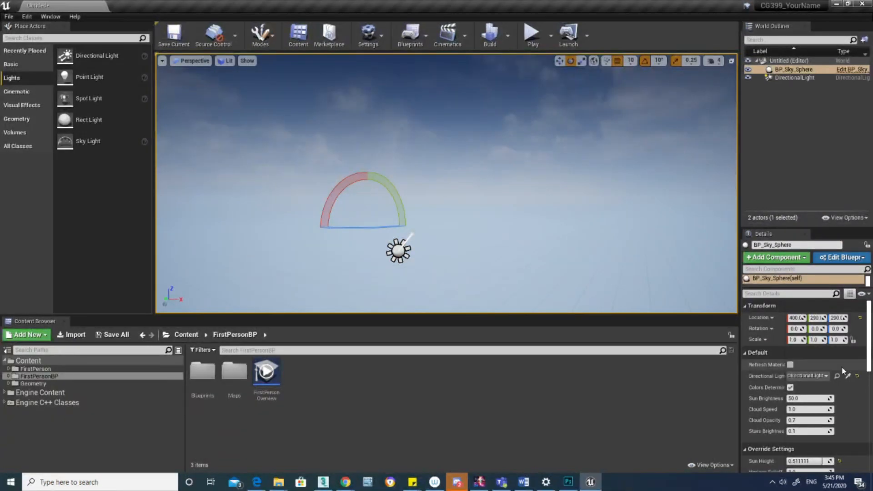
left_click(791, 365)
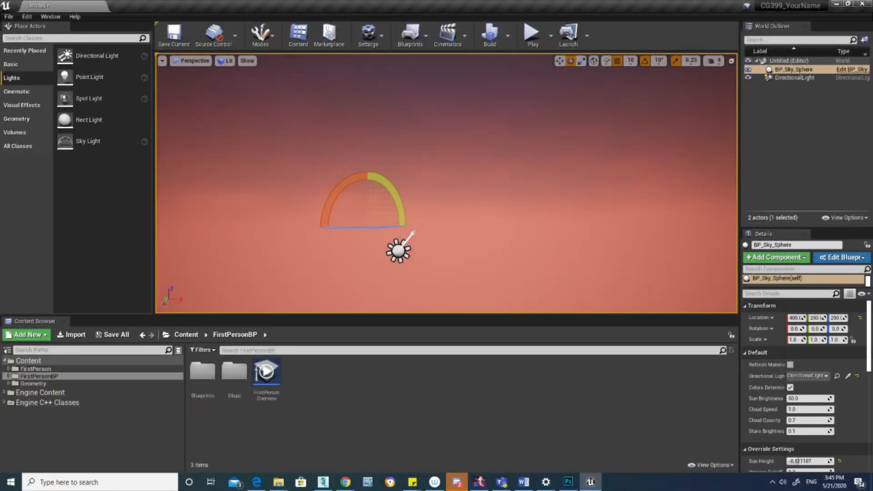
right_click_drag(509, 186, 482, 192)
right_click_drag(498, 249, 501, 230)
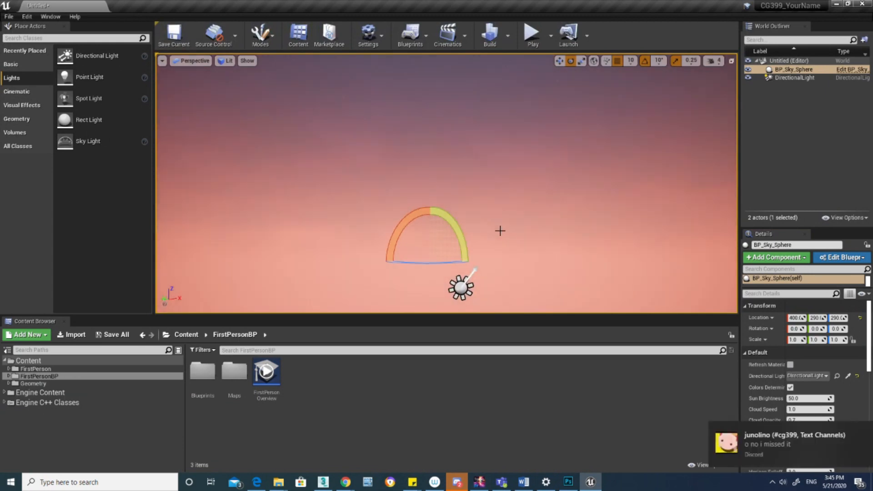
Show all four viewports and rotate the Directional Light in the Right view until it points almost straight up, at about 85°.
left_click(733, 62)
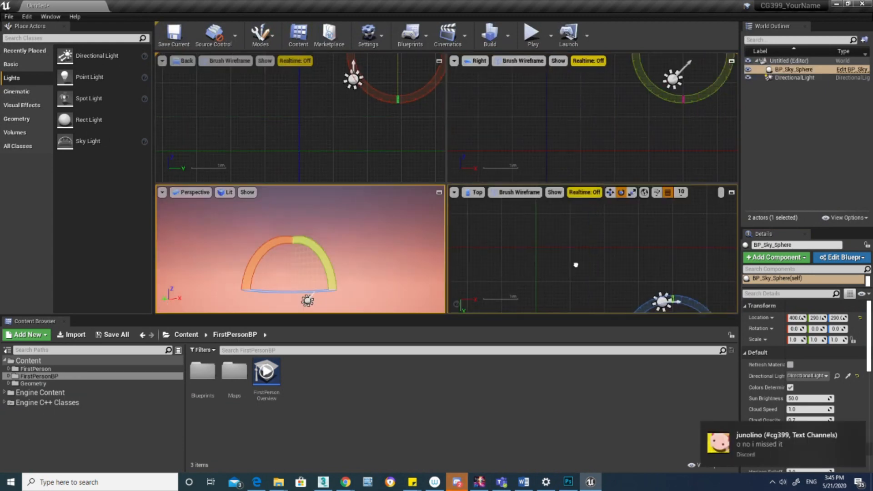
right_click_drag(576, 265, 545, 264)
right_click_drag(673, 63, 616, 141)
left_click_drag(632, 125, 627, 93)
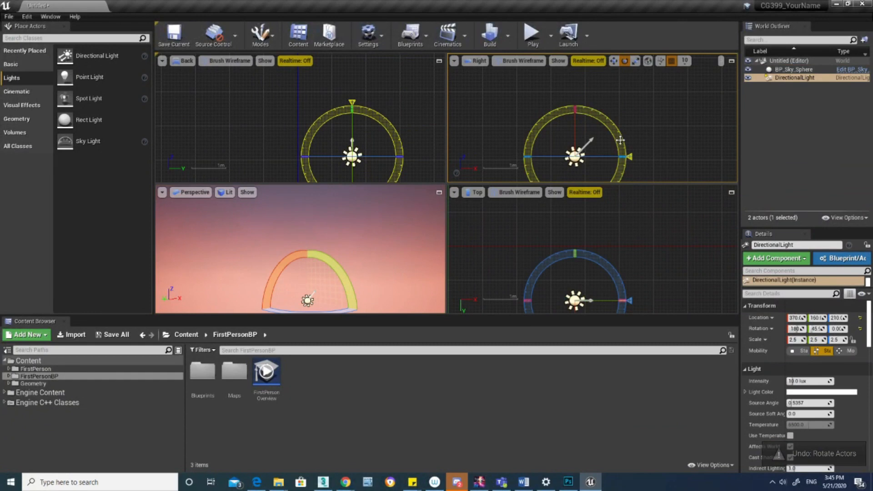
mouse_move(630, 140)
right_mouse_down()
mouse_move(610, 95)
mouse_move(627, 129)
right_mouse_up()
scroll(627, 130, "down", 1)
left_click_drag(614, 136, 608, 103)
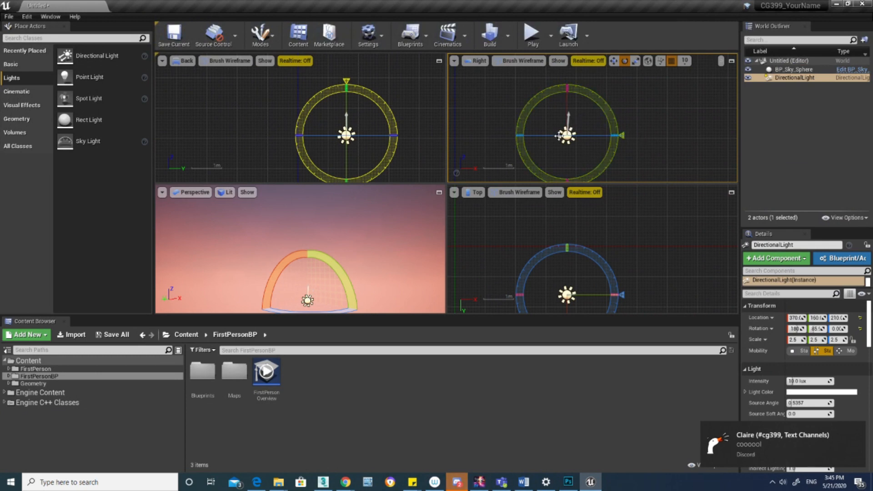
Refresh the BP_Sky_Sphere's material again and maximize the Perspective view to inspect the sky.
left_click(399, 226)
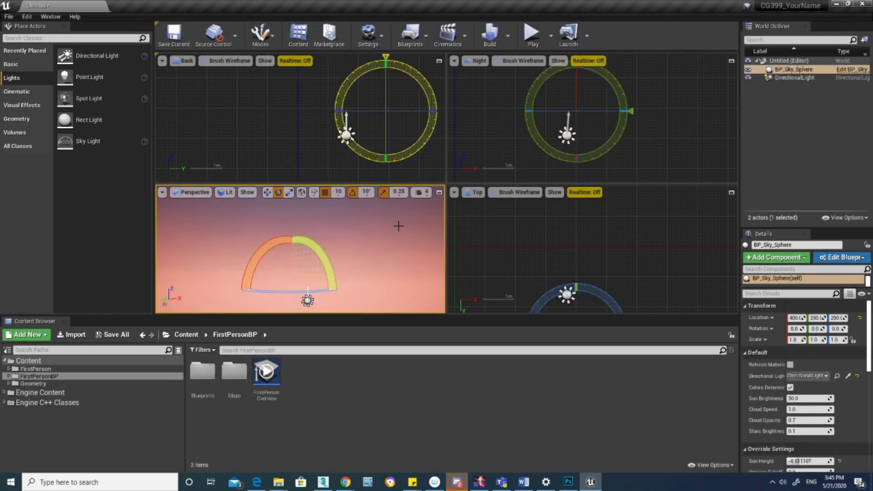
left_click(790, 365)
right_click_drag(400, 256, 218, 256)
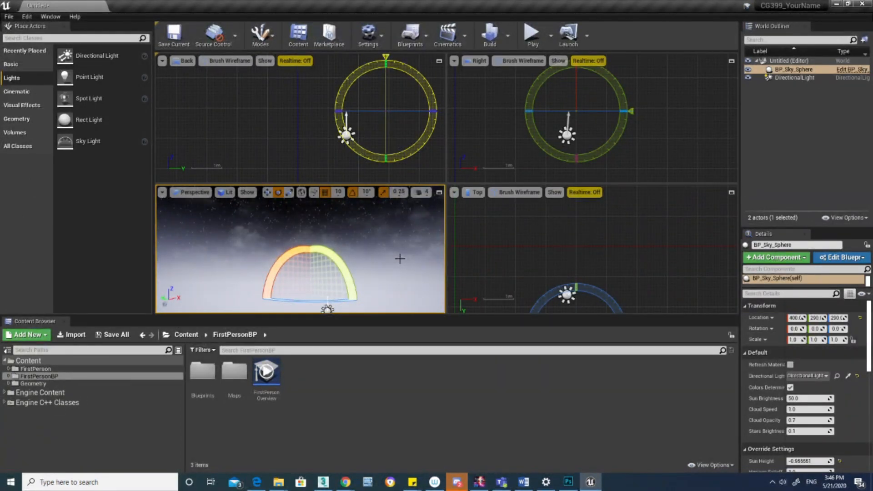
left_click(439, 193)
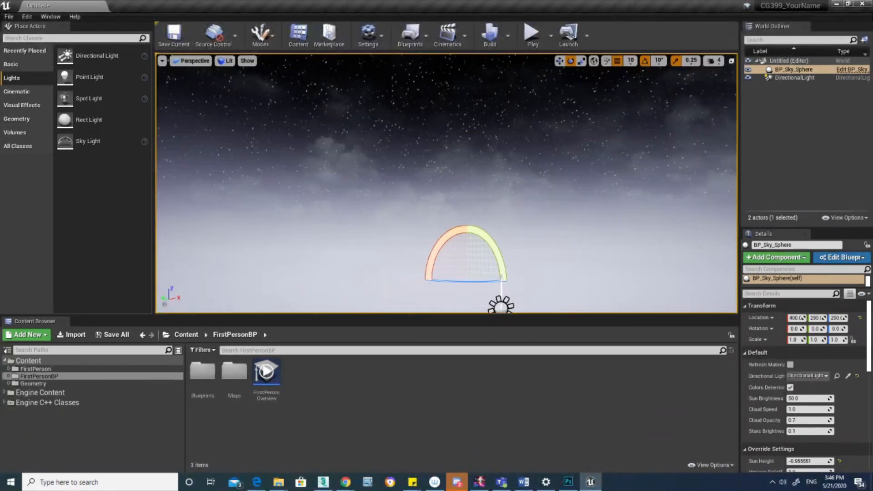
right_click_drag(439, 193, 547, 167)
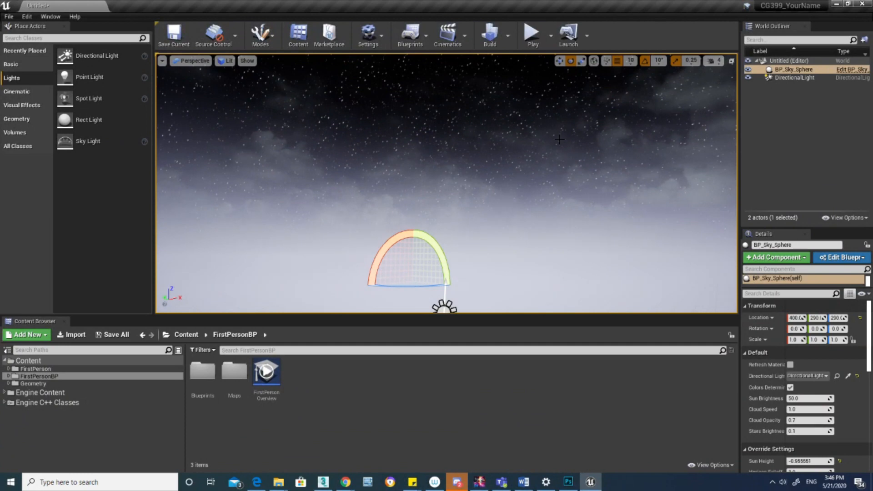
Enlarge the sky sphere's Details area, try a Stars Brightness of 10 and set it back to 0.1.
left_click_drag(835, 228, 835, 147)
scroll(767, 350, "down", 1)
left_click(806, 351)
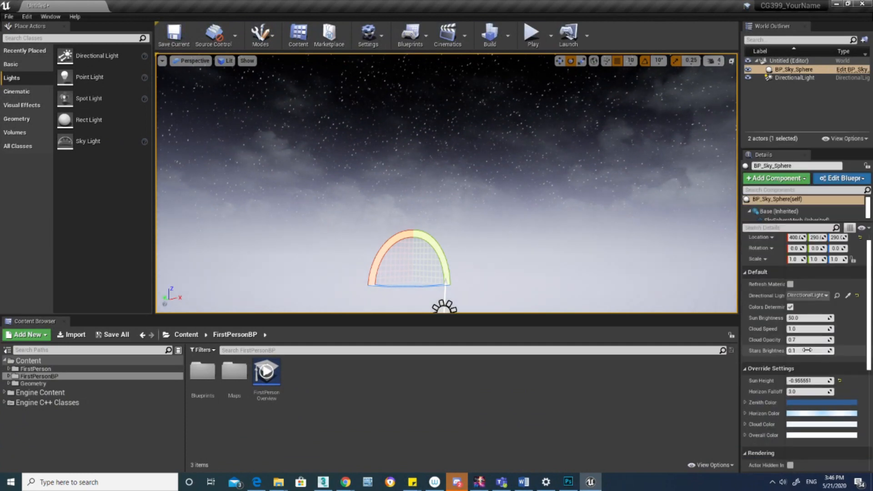
type("10")
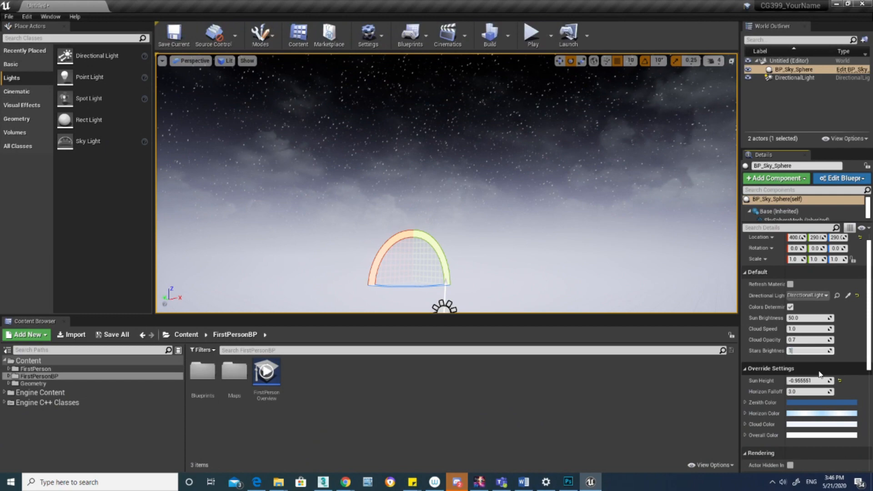
key("Return")
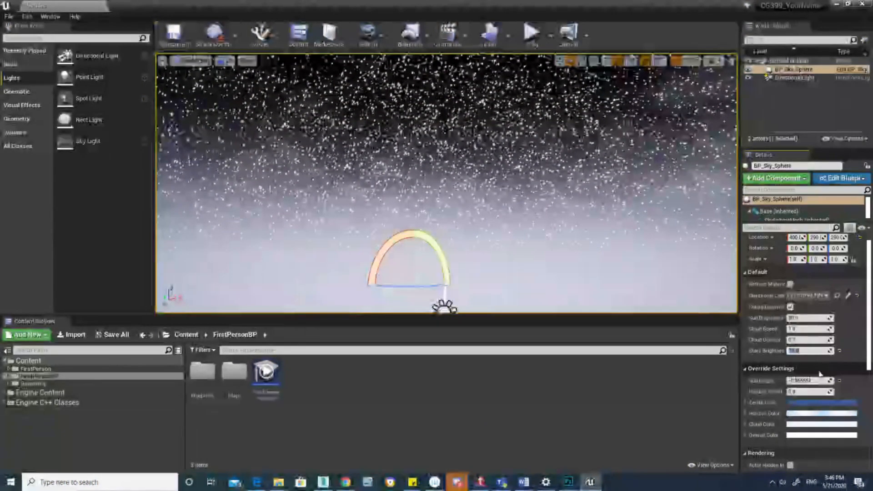
type("0.1")
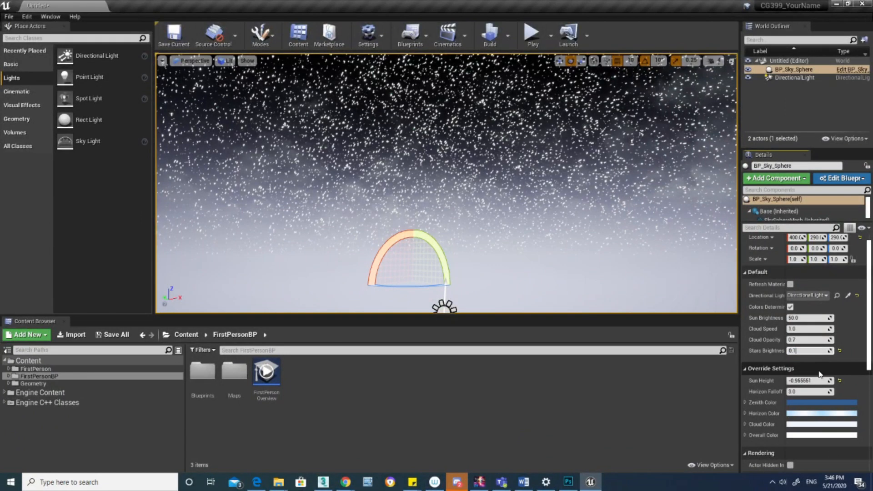
key("Return")
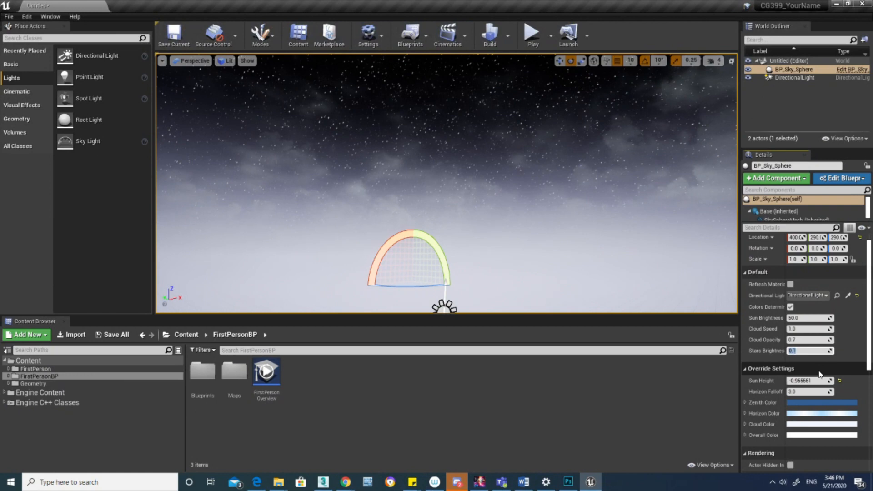
Return to the four viewports and rotate the Directional Light in the Right view to point steeply downward, at about -74°.
right_click_drag(415, 233, 598, 224)
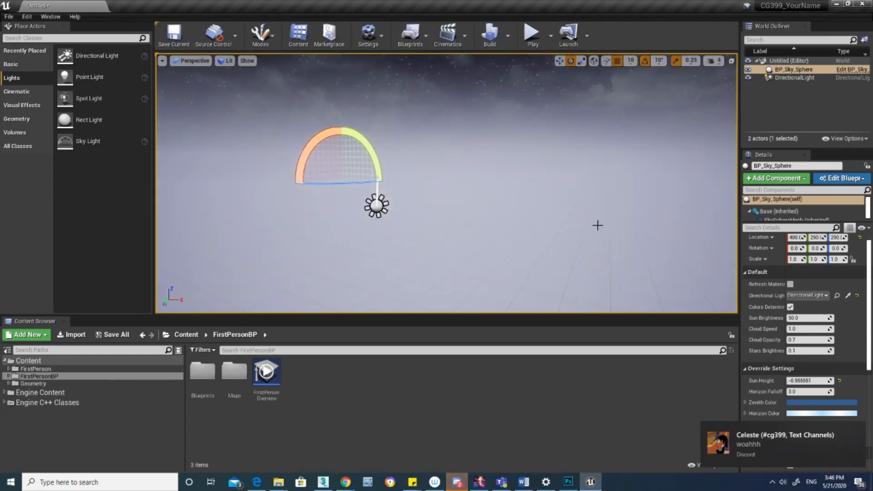
left_click(732, 61)
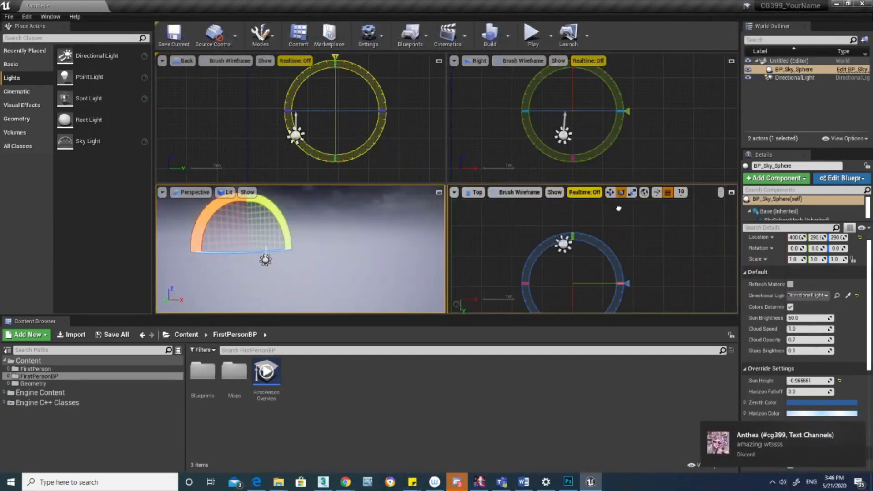
left_click(626, 111)
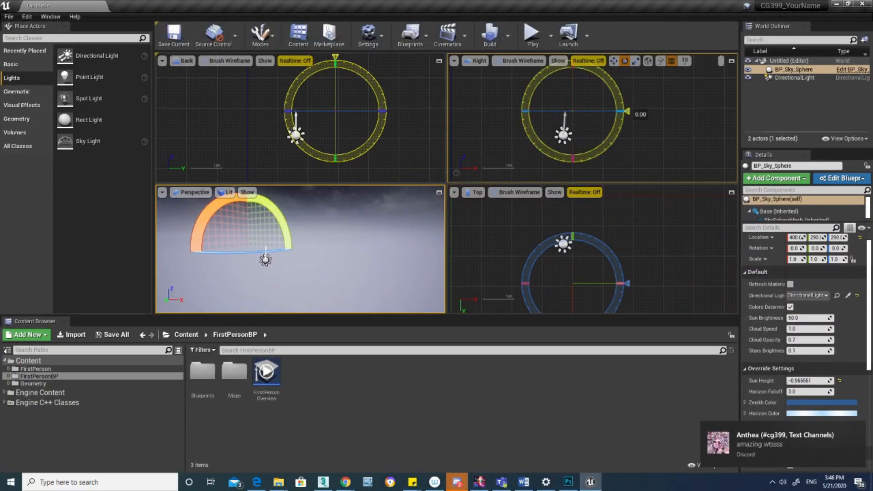
left_click_drag(619, 103, 612, 201)
key("ctrl+z")
left_click(563, 136)
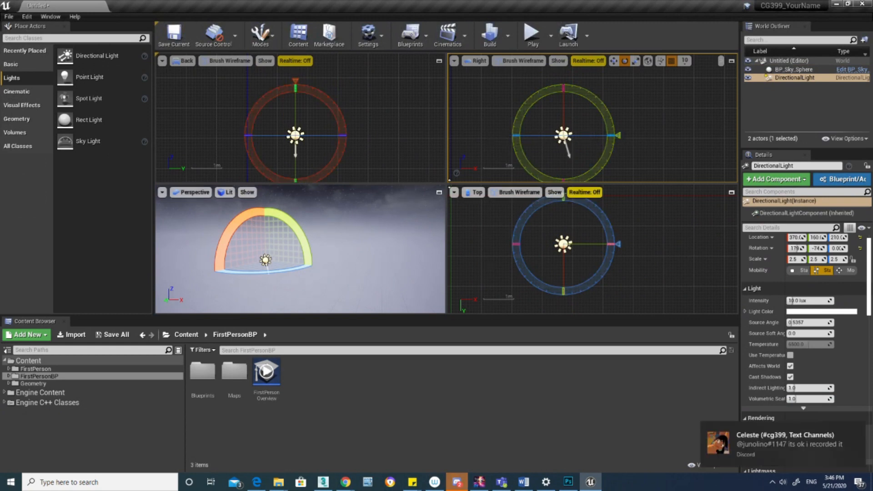
Maximize the Perspective view, select BP_Sky_Sphere and refresh its material to update the sky to the light's downward direction.
left_click(439, 192)
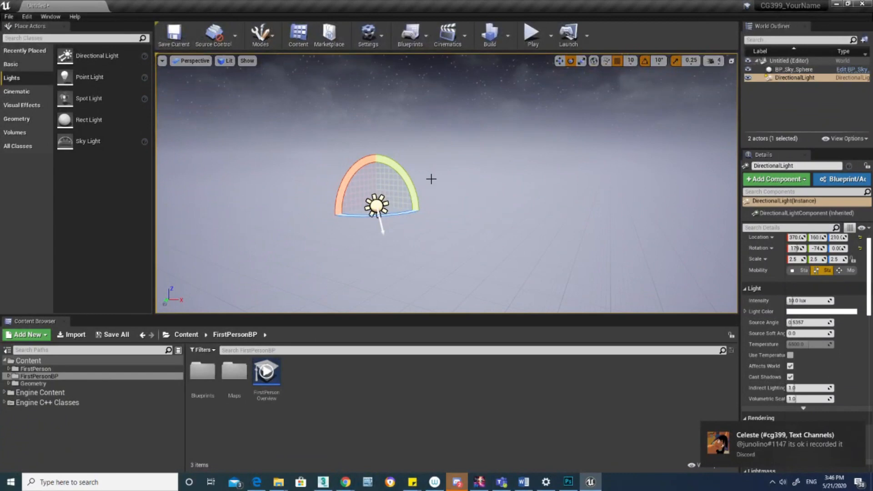
left_click(597, 125)
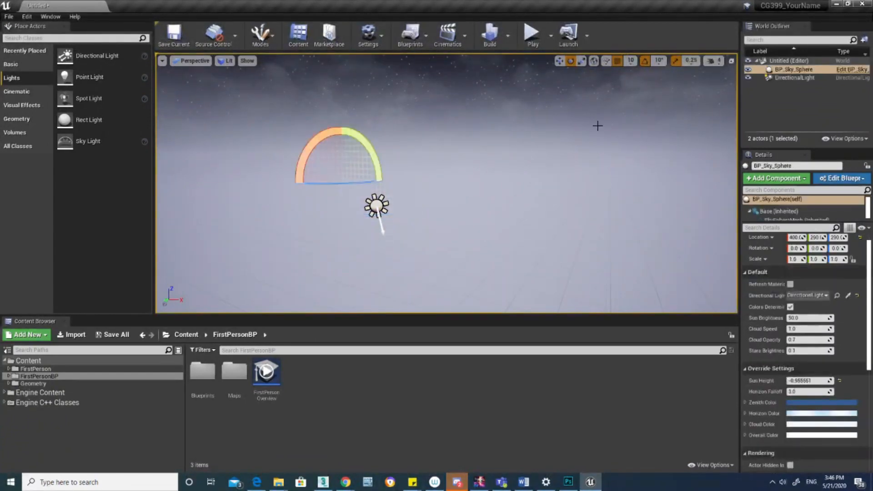
left_click(790, 284)
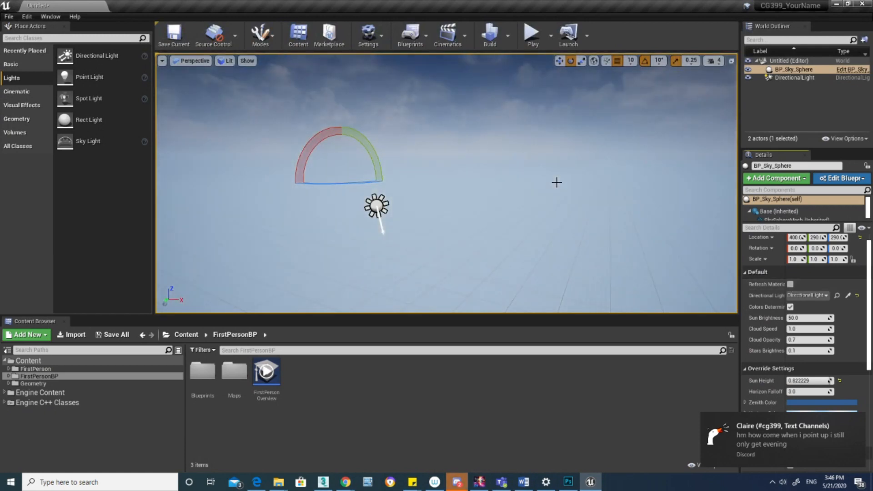
right_click_drag(556, 182, 440, 132)
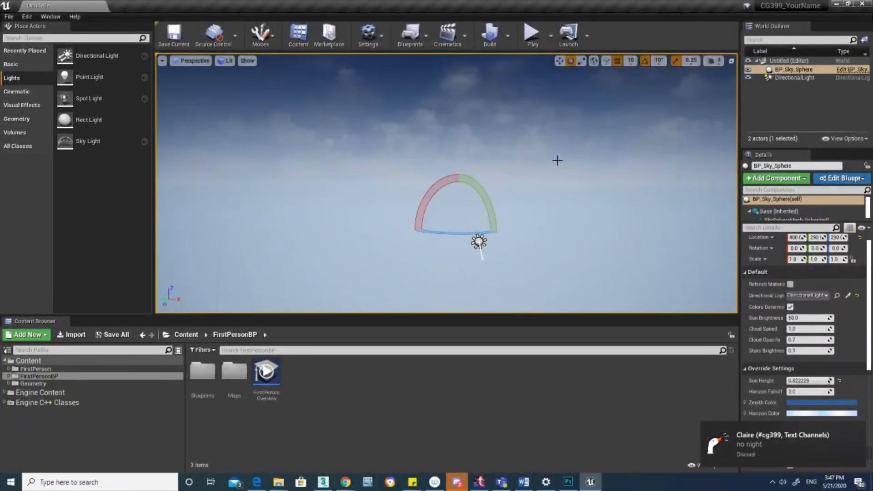
right_click_drag(557, 161, 559, 171)
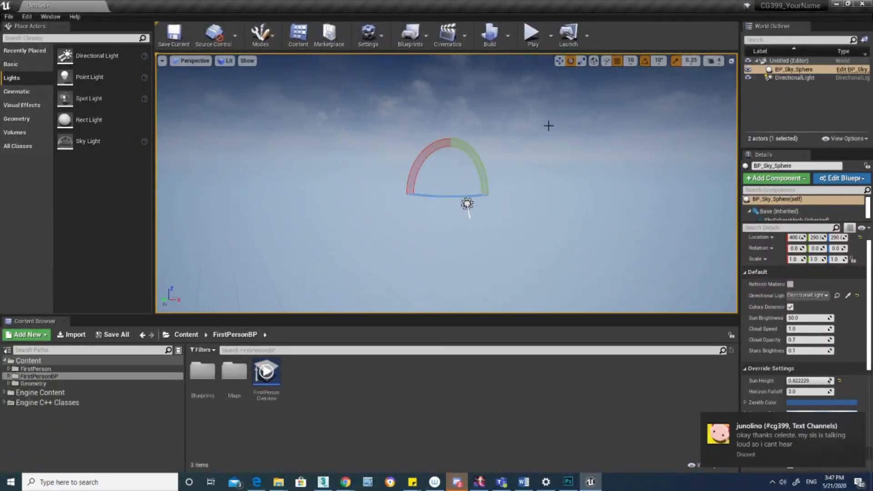
Select BP_Sky_Sphere in the actor list and refresh its material once more.
left_click(802, 73)
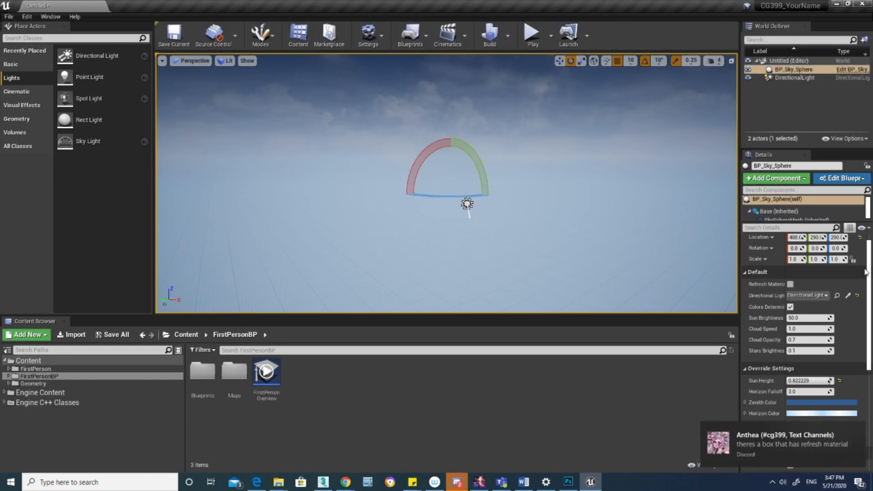
scroll(869, 270, "up", 1)
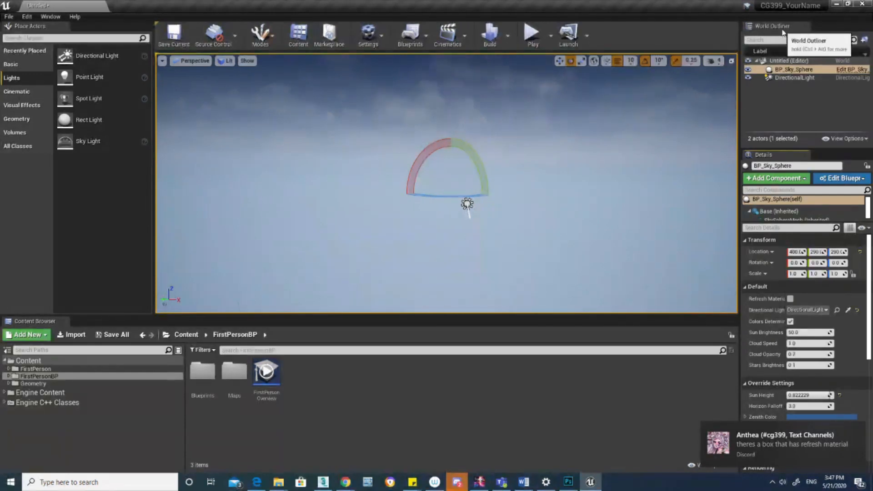
left_click(805, 71)
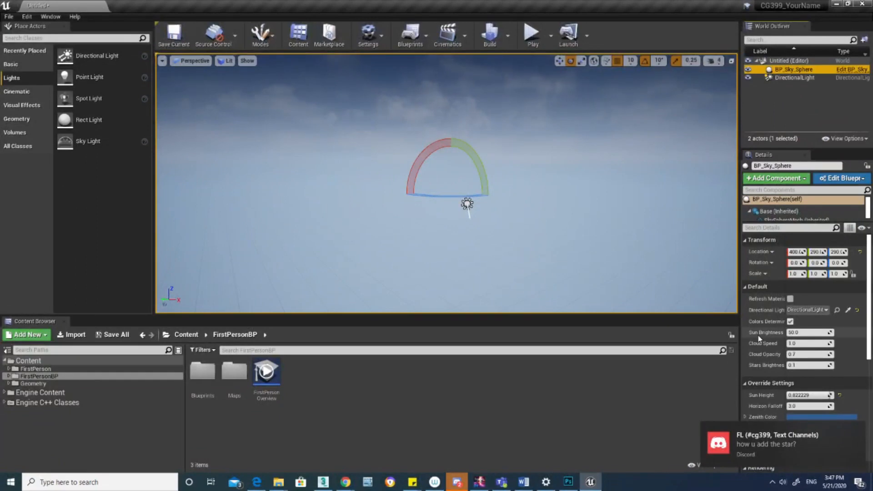
left_click(790, 299)
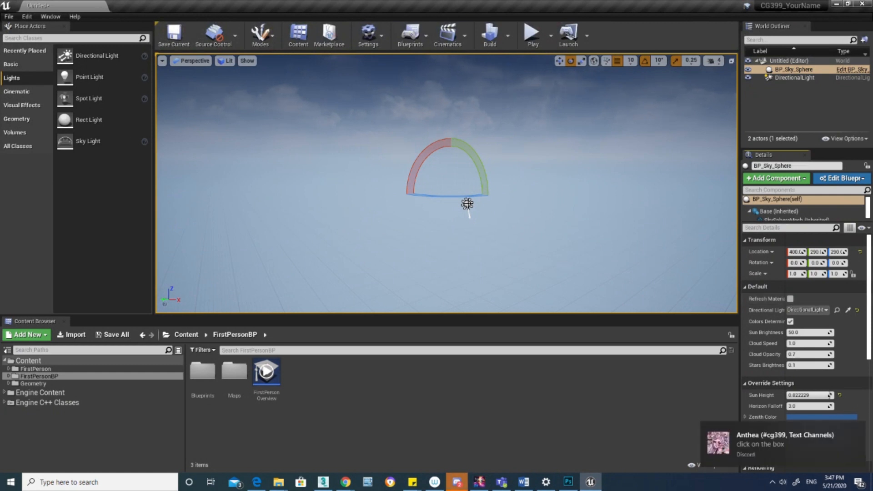
Select the Directional Light in the Perspective view and rotate it to a pitch of about -54°.
left_click(467, 203)
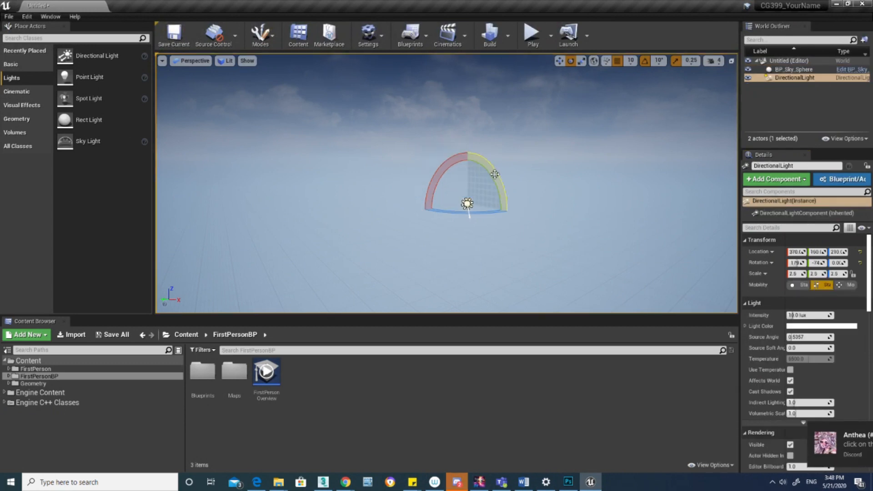
left_click_drag(492, 175, 504, 212)
left_click_drag(504, 241, 506, 183)
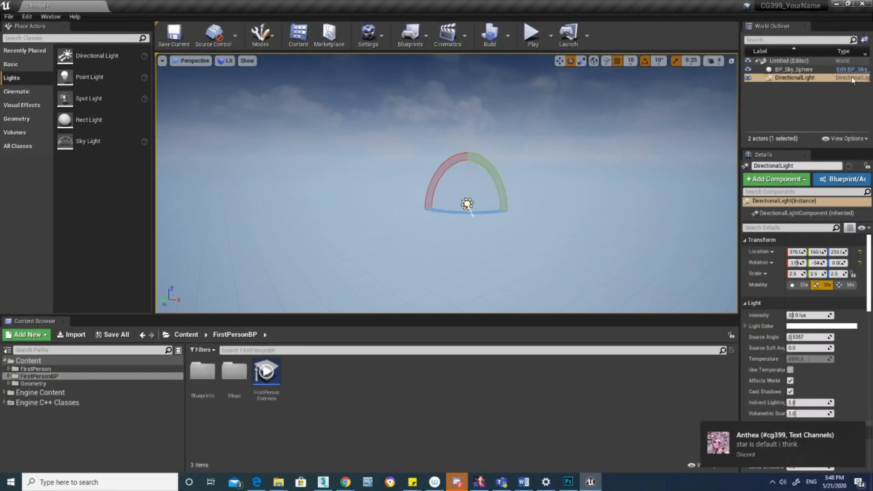
Reselect BP_Sky_Sphere and assign DirectionalLight as its directional light actor.
left_click(806, 71)
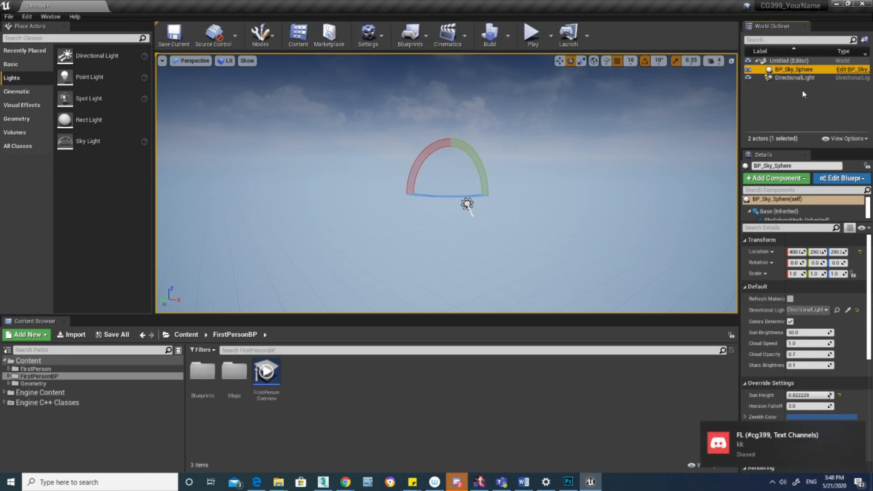
left_click(821, 310)
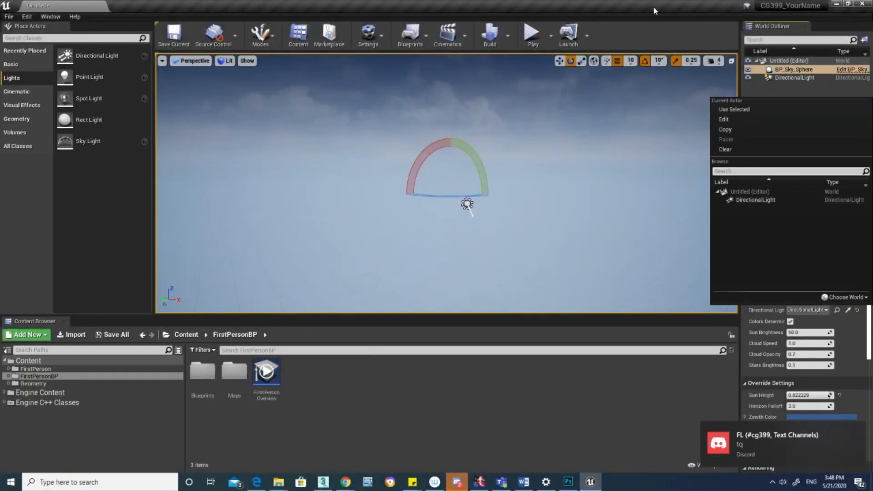
left_click(653, 117)
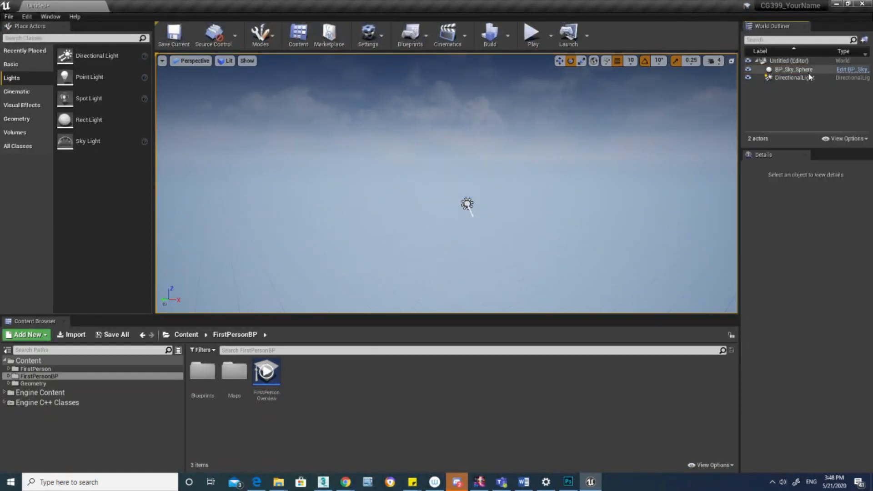
left_click(511, 101)
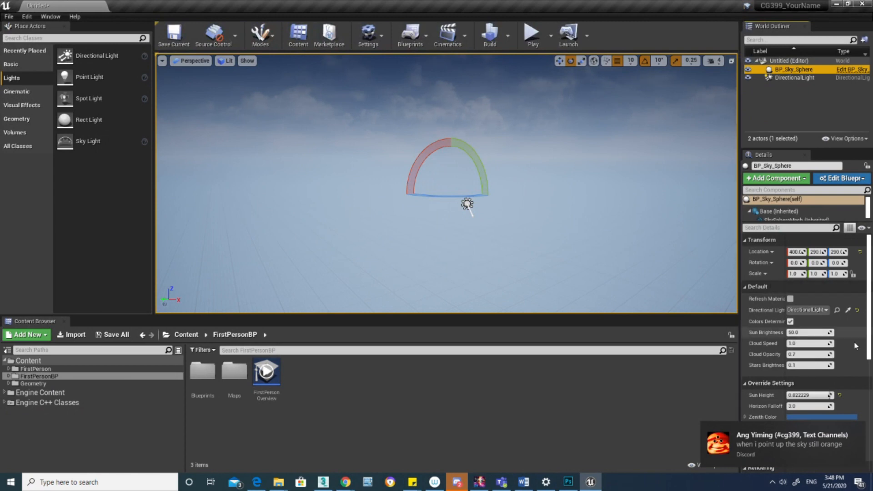
key("ctrl")
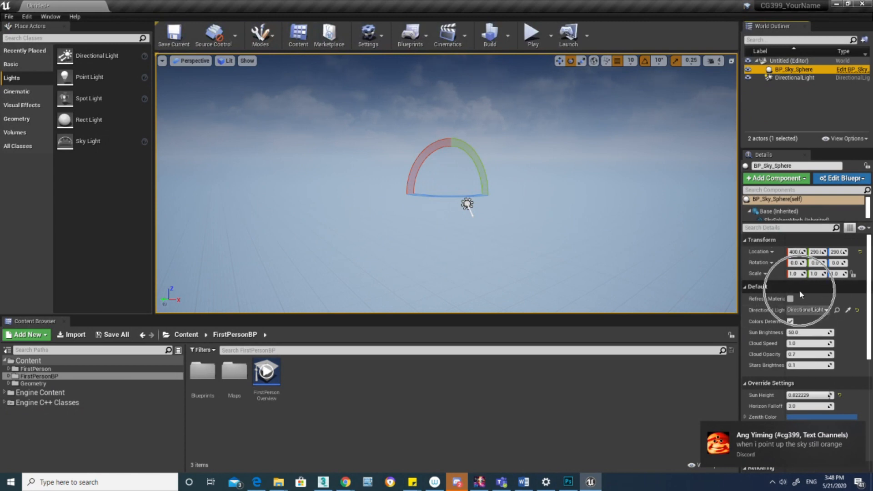
key("ctrl")
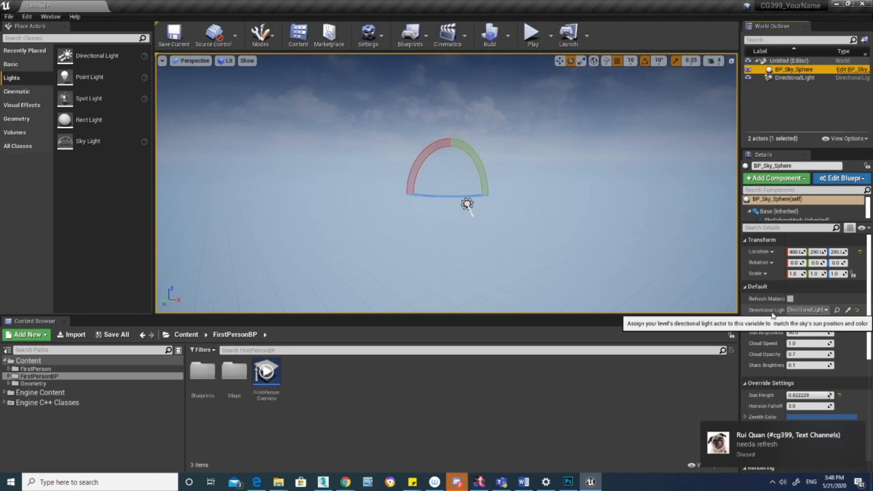
left_click(824, 310)
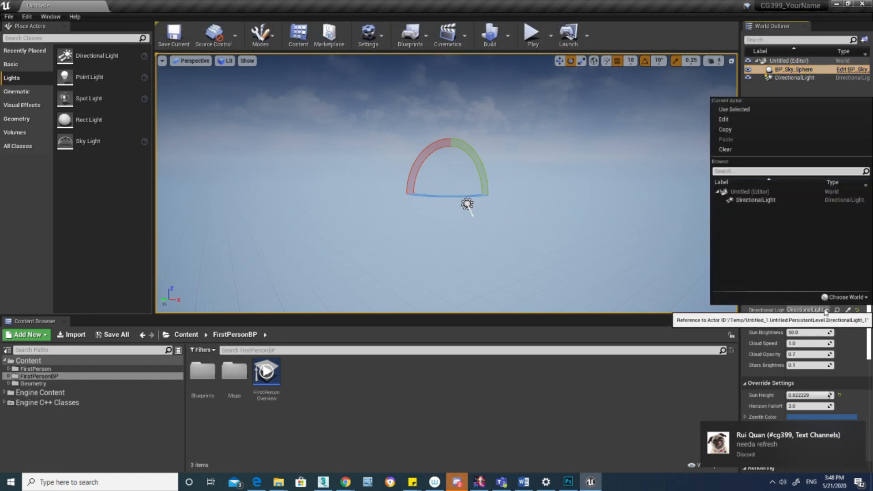
left_click(772, 199)
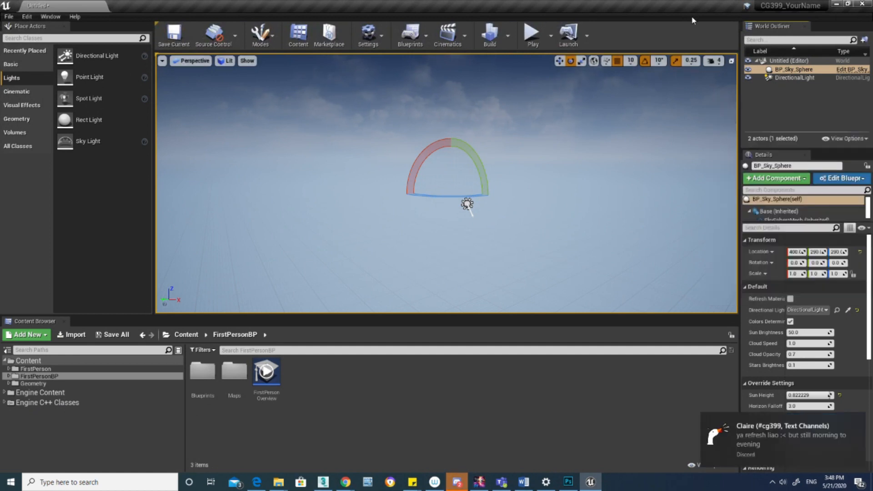
Try rotating the Directional Light until it points upward and refresh the sky sphere's material.
left_click(467, 203)
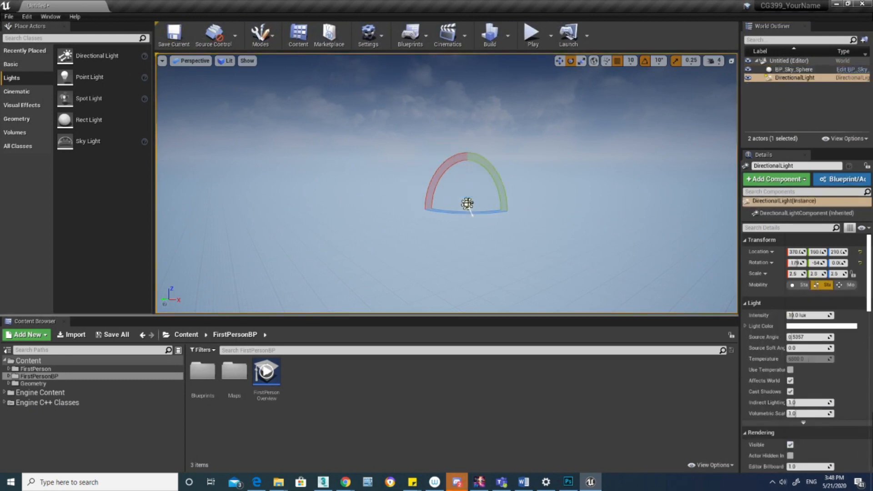
left_click_drag(453, 157, 397, 207)
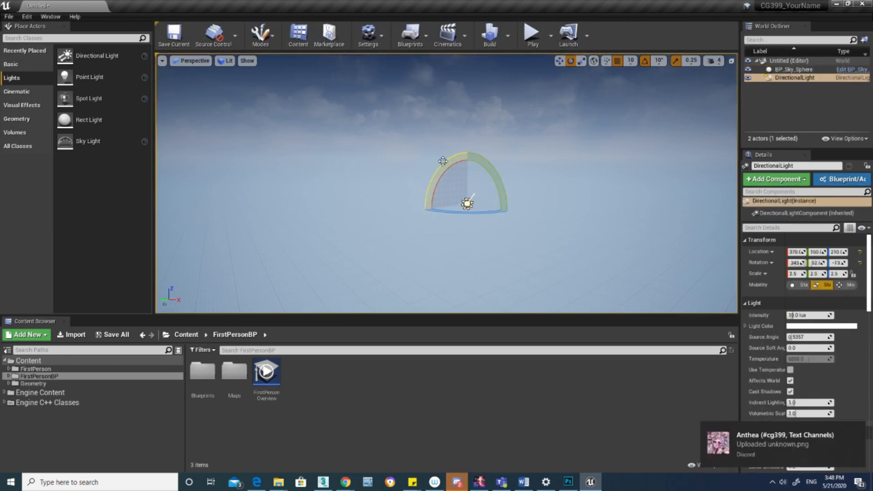
left_click(525, 129)
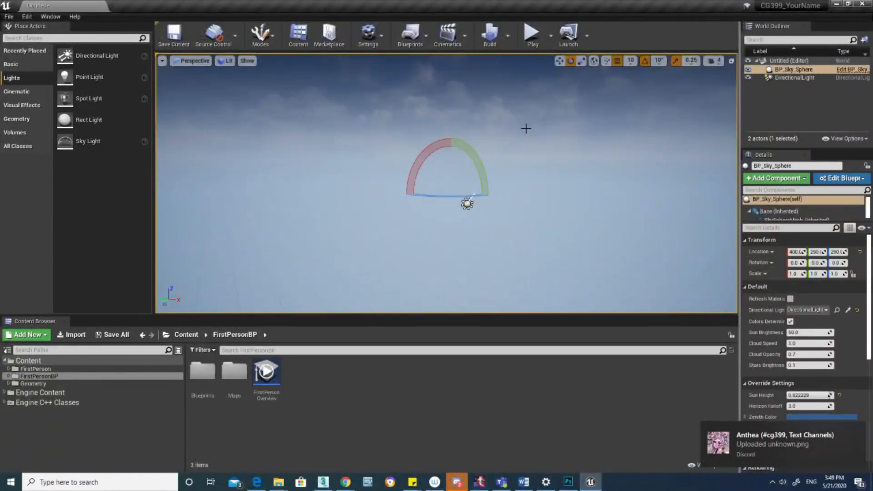
left_click(790, 298)
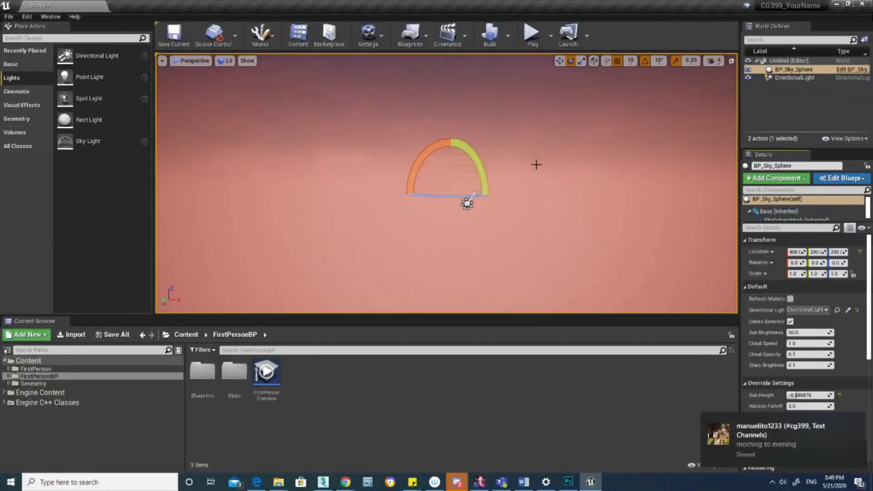
Undo the Directional Light's upward rotation and refresh the sky sphere's material again.
key("ctrl+z")
key("ctrl+z")
key("ctrl+z")
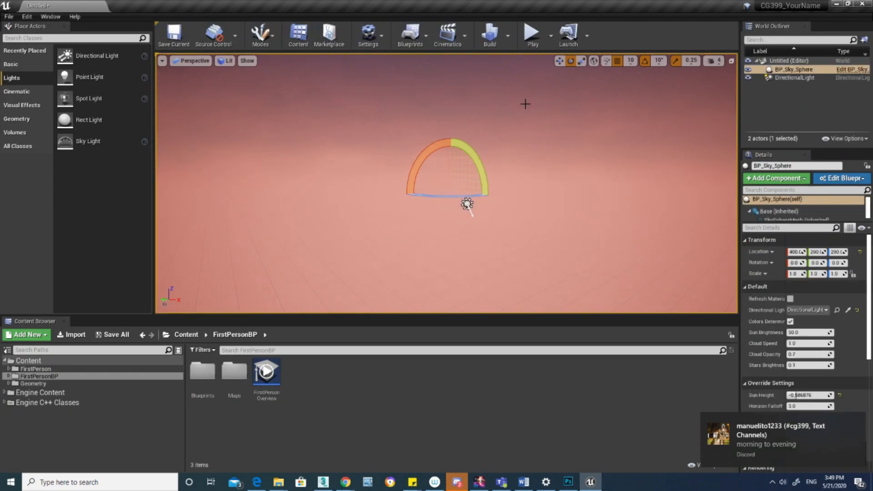
left_click(790, 298)
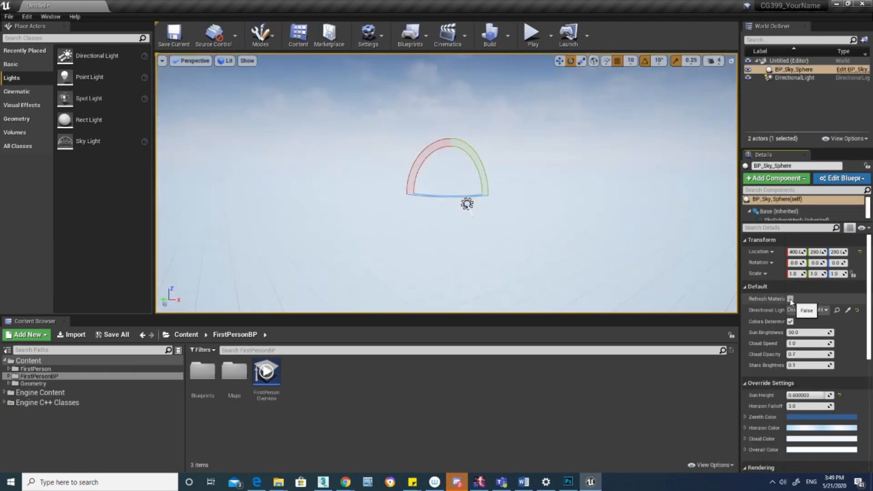
Try rotating BP_Sky_Sphere 50° about X and undo the rotation.
right_click_drag(563, 209, 503, 182)
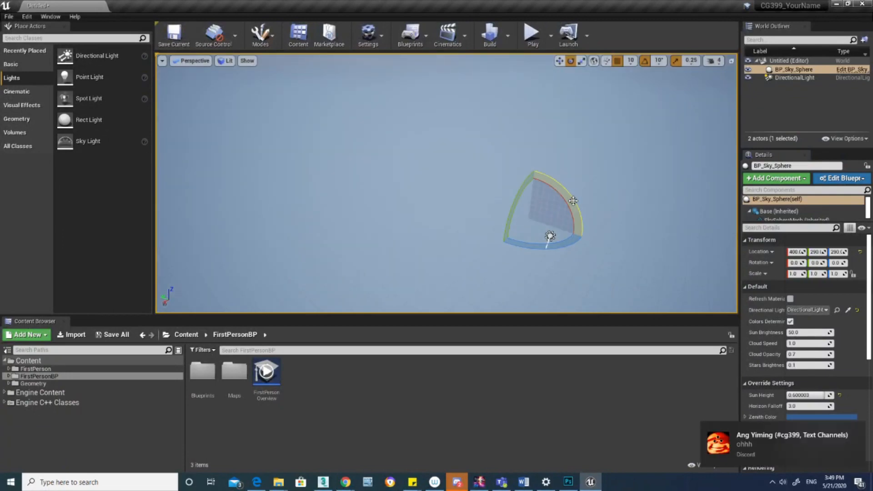
left_click_drag(572, 201, 604, 218)
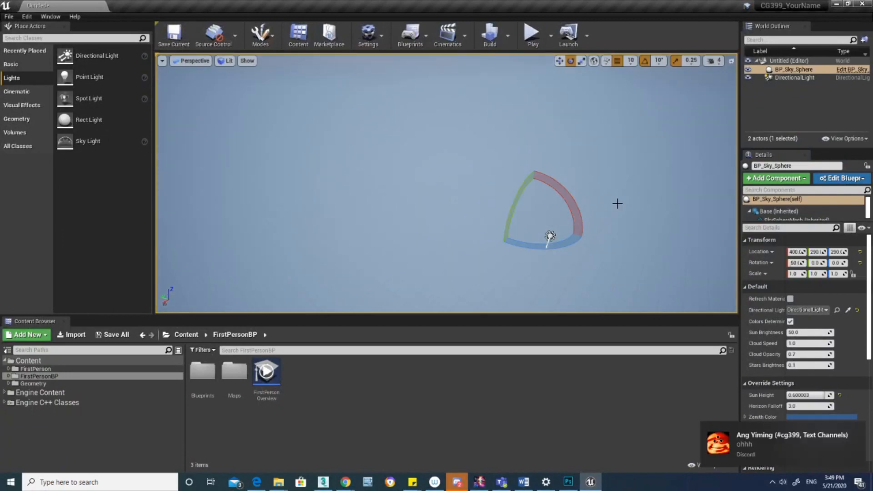
key("ctrl+z")
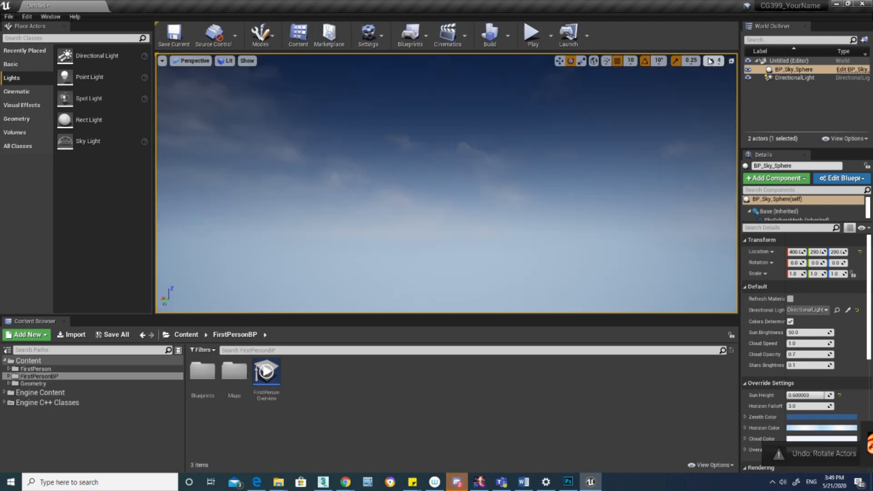
Show all four viewports and examine the full extent of the selected BP_Sky_Sphere in the Back, Right and Top views.
left_click(730, 61)
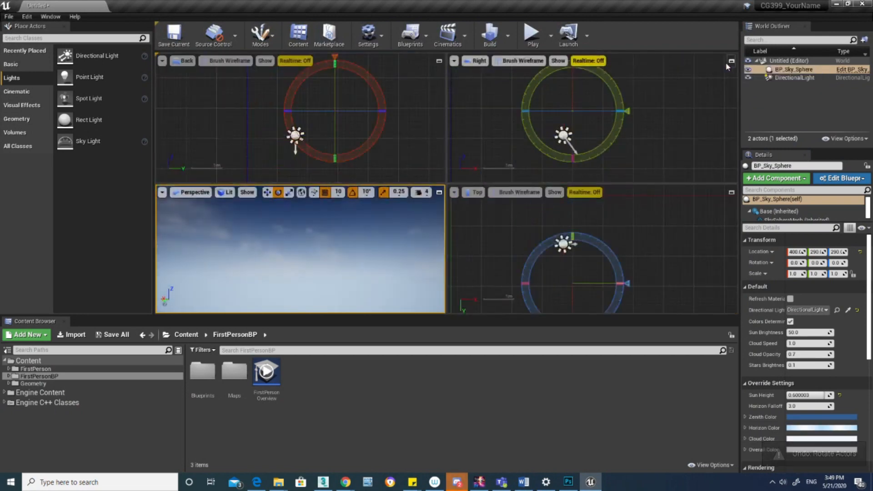
scroll(662, 249, "down", 20)
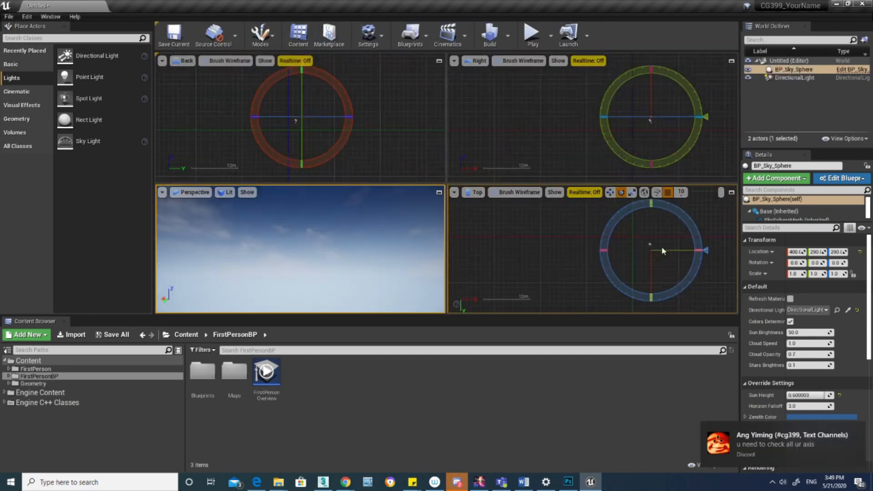
scroll(661, 248, "down", 2)
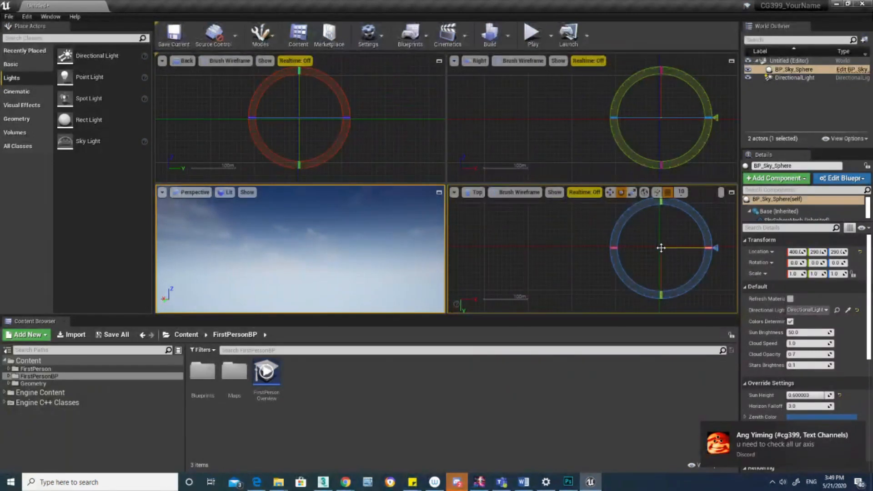
scroll(633, 253, "down", 8)
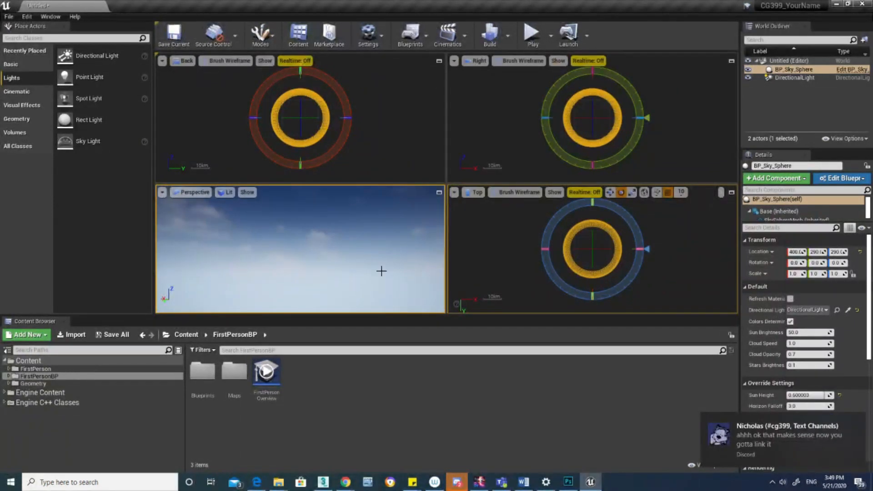
right_click_drag(387, 240, 432, 275)
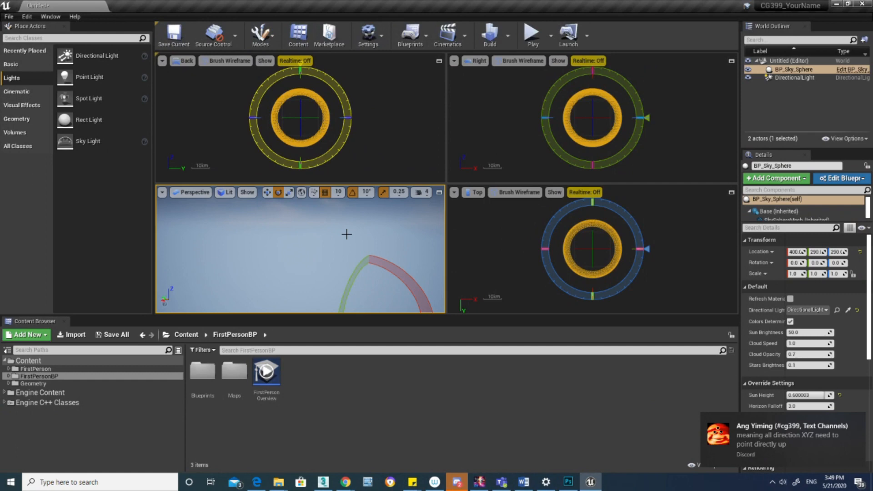
left_click(802, 99)
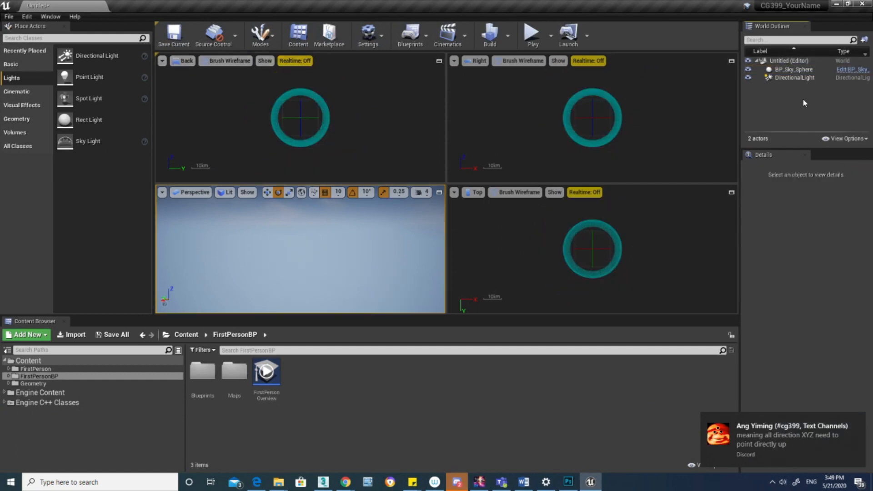
left_click(817, 70)
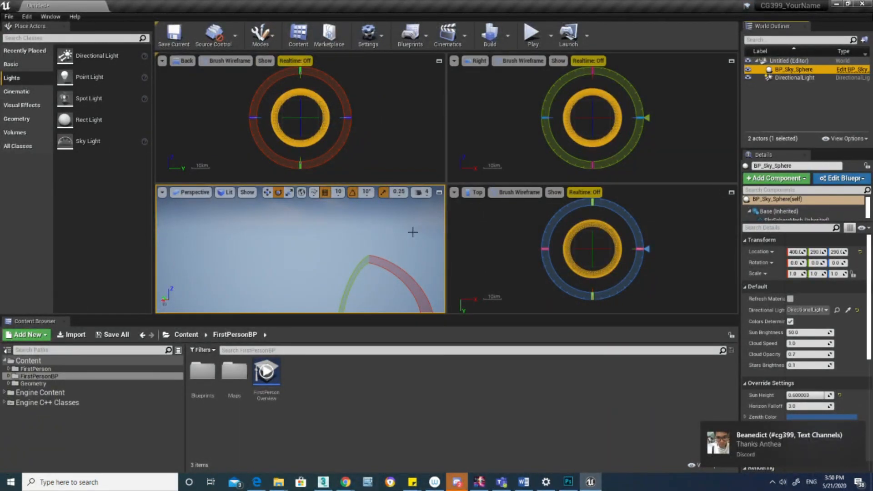
Examine the sky sphere in the orthographic views, frame the Directional Light, and restore the Perspective view to full size.
left_click(512, 143)
mouse_move(512, 143)
right_mouse_down()
mouse_move(498, 144)
mouse_move(510, 144)
right_mouse_up()
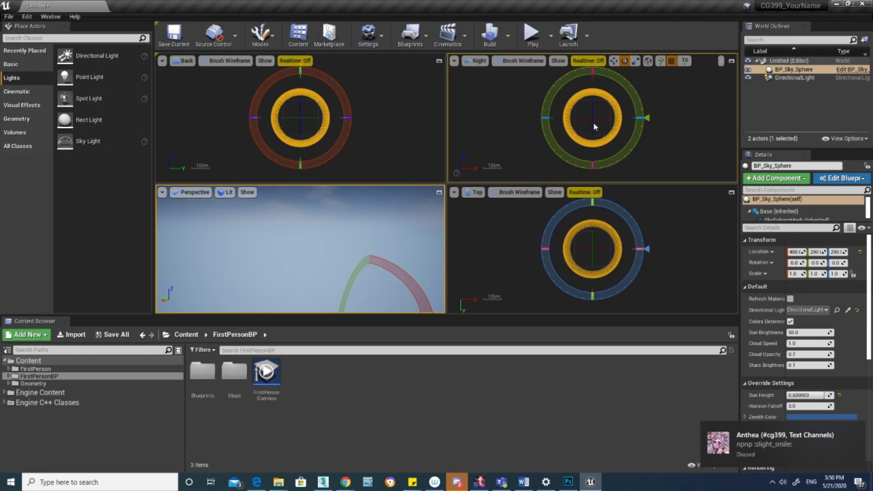
scroll(594, 126, "up", 2)
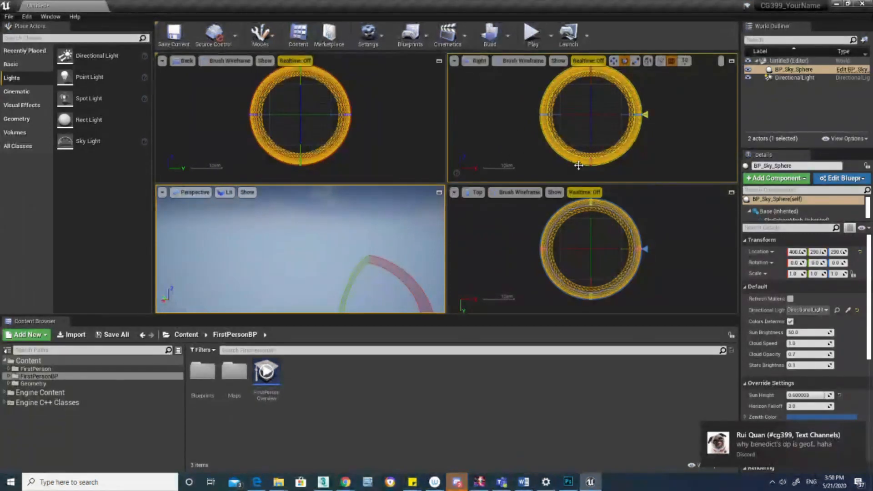
scroll(578, 166, "down", 1)
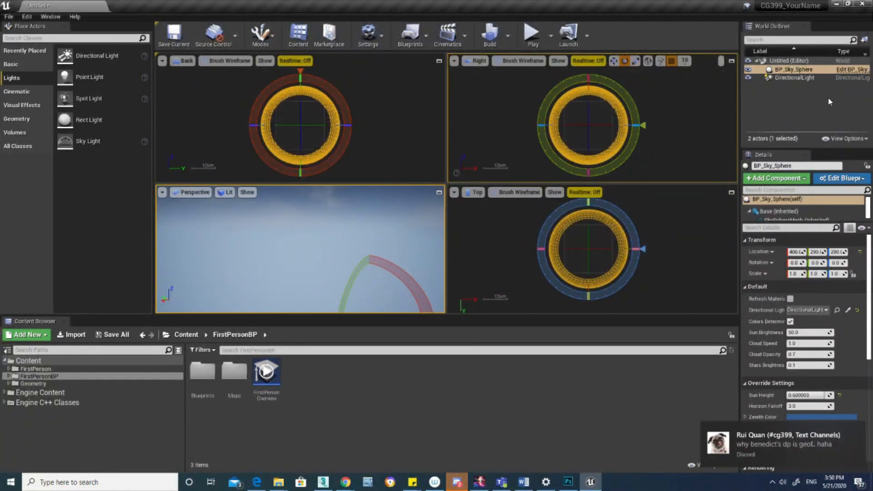
left_click(799, 78)
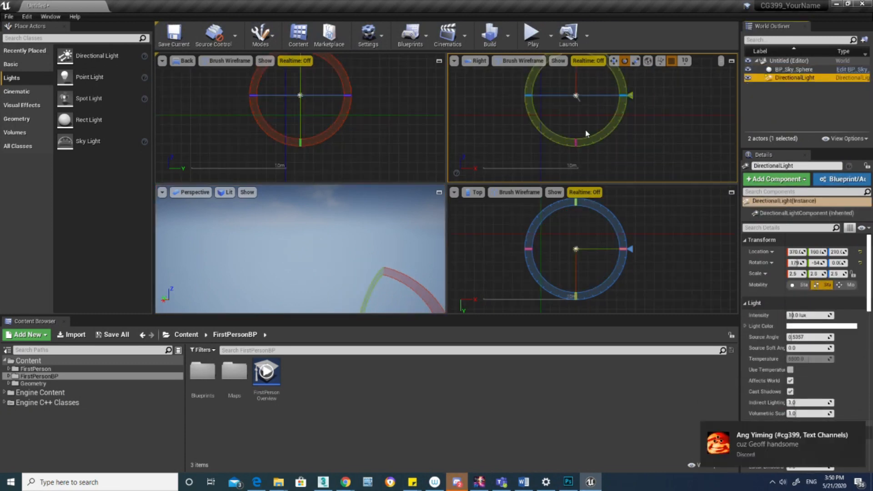
key("f")
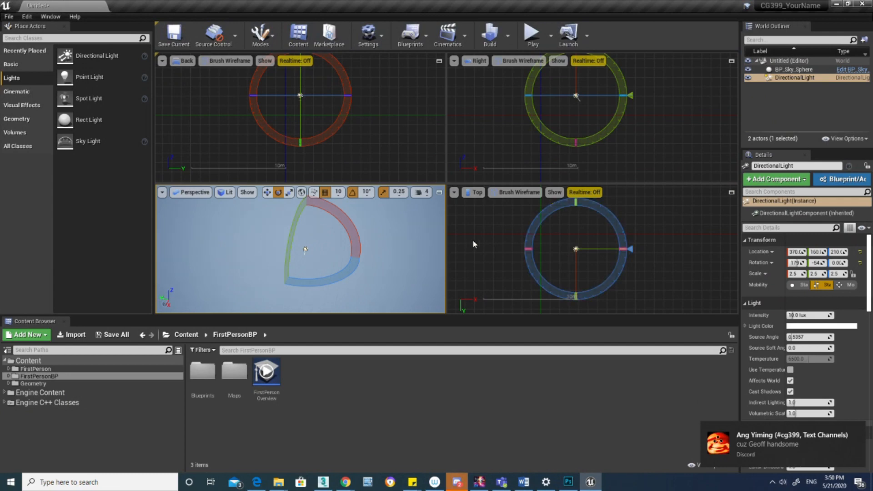
left_click(439, 193)
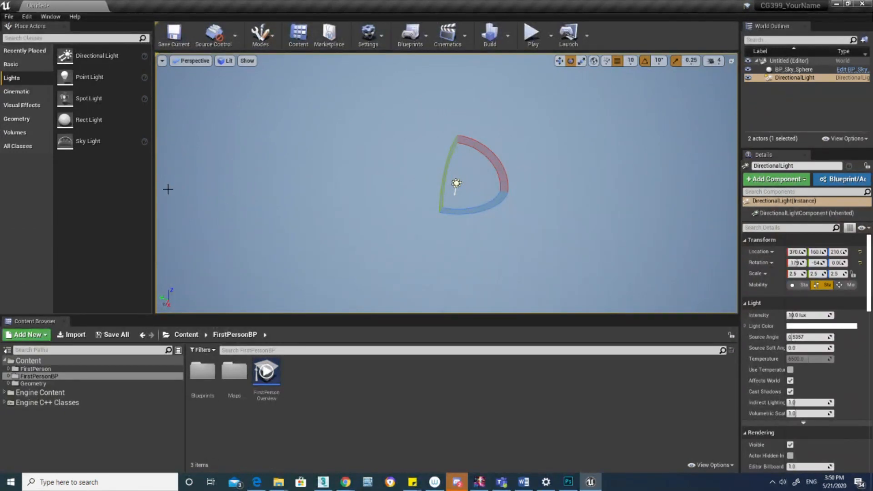
Place a Box geometry brush in the level, then add a second box beside it and delete that second box.
left_click(18, 119)
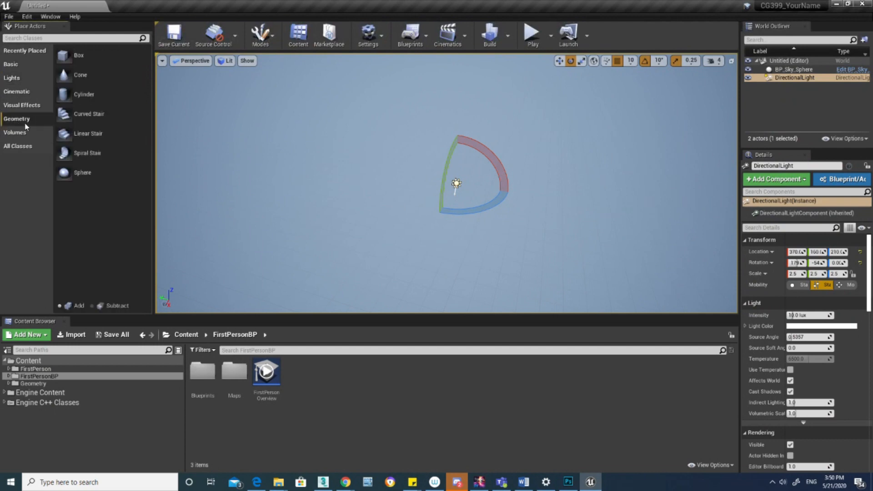
mouse_move(86, 61)
left_mouse_down()
mouse_move(254, 121)
mouse_move(438, 243)
left_mouse_up()
right_click_drag(493, 229, 354, 219)
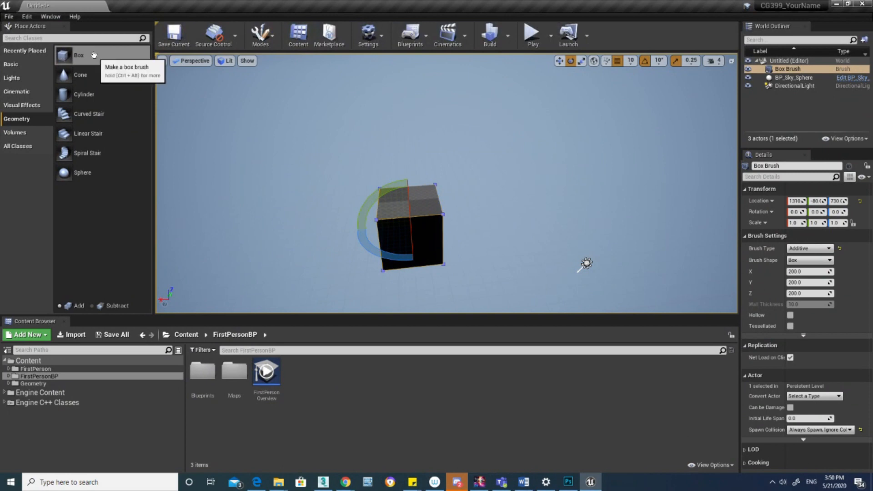
mouse_move(94, 55)
left_mouse_down()
mouse_move(346, 214)
mouse_move(515, 203)
mouse_move(522, 216)
left_mouse_up()
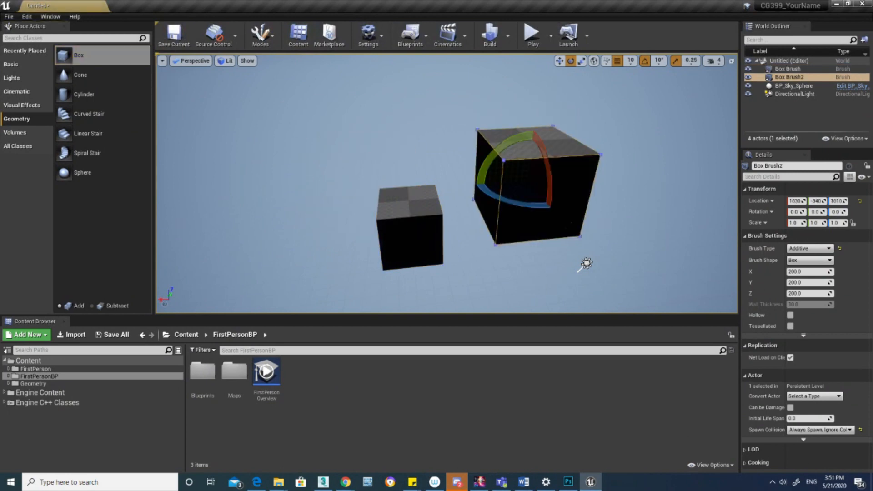
key("Delete")
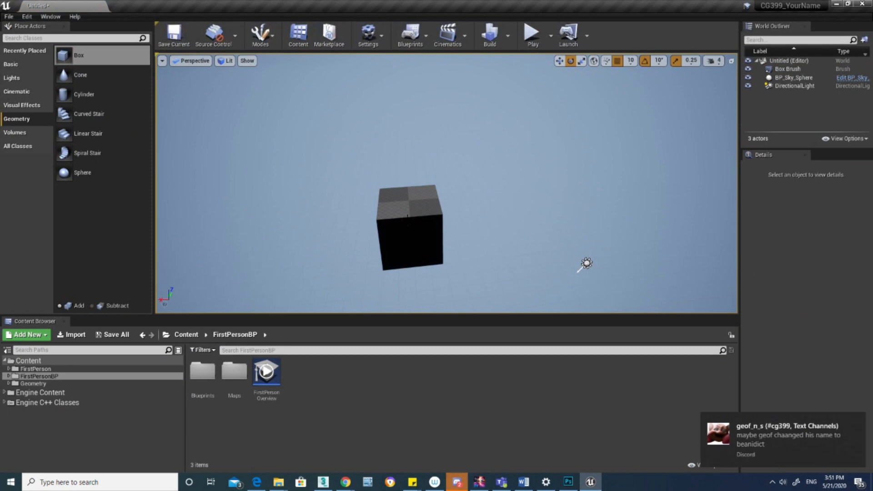
Select the remaining Box Brush and widen the details area so its X, Y and Z transform values are fully readable.
left_click(407, 221)
mouse_move(408, 221)
left_mouse_down("alt")
mouse_move(387, 211)
mouse_move(448, 200)
left_mouse_up("alt")
mouse_move(448, 200)
right_mouse_down()
mouse_move(445, 221)
mouse_move(486, 238)
mouse_move(479, 228)
mouse_move(436, 222)
right_mouse_up()
key("a")
key("w")
key("s")
key("d")
left_click(408, 220)
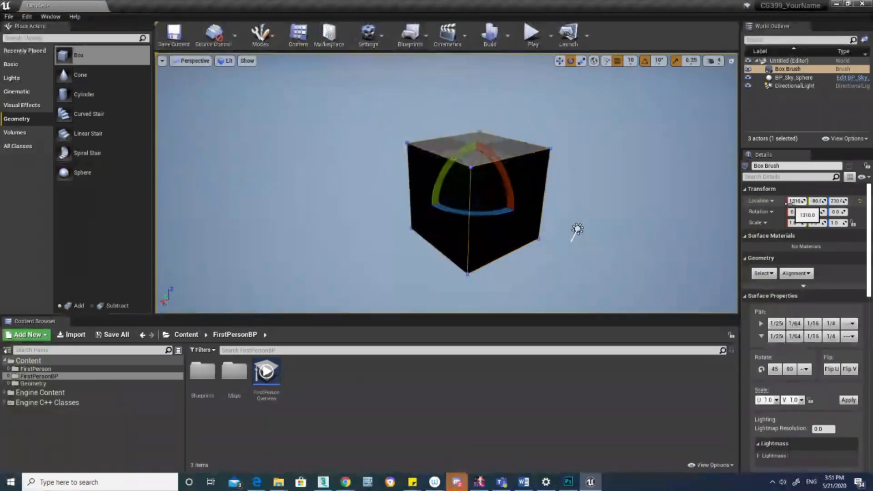
left_click_drag(736, 202, 656, 202)
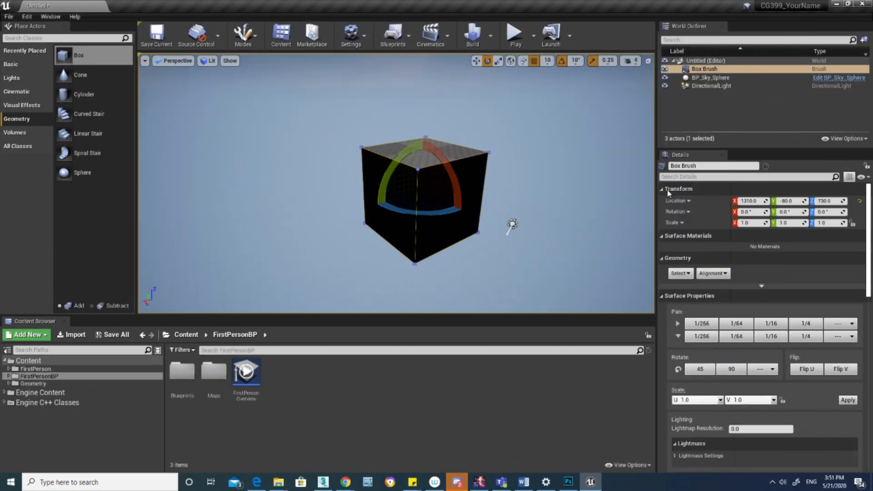
Move the Box Brush to the world origin by setting its location to X 0, Y 0, Z 0.
left_click(749, 200)
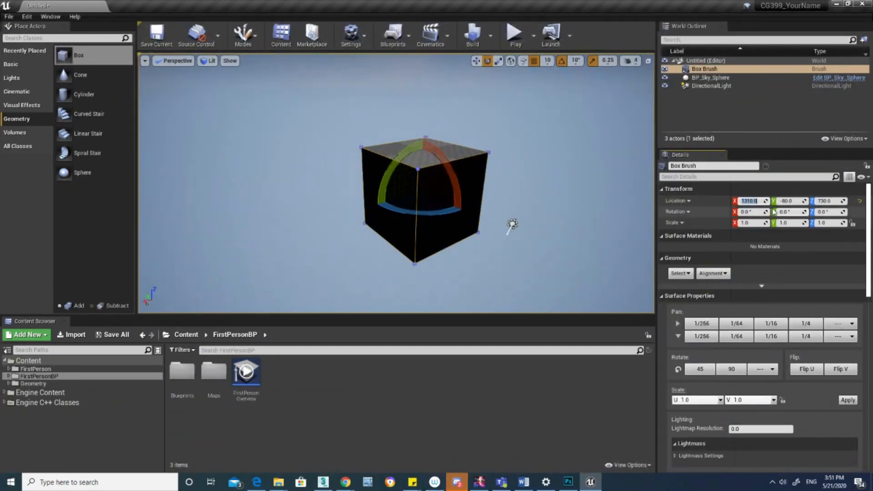
type("0")
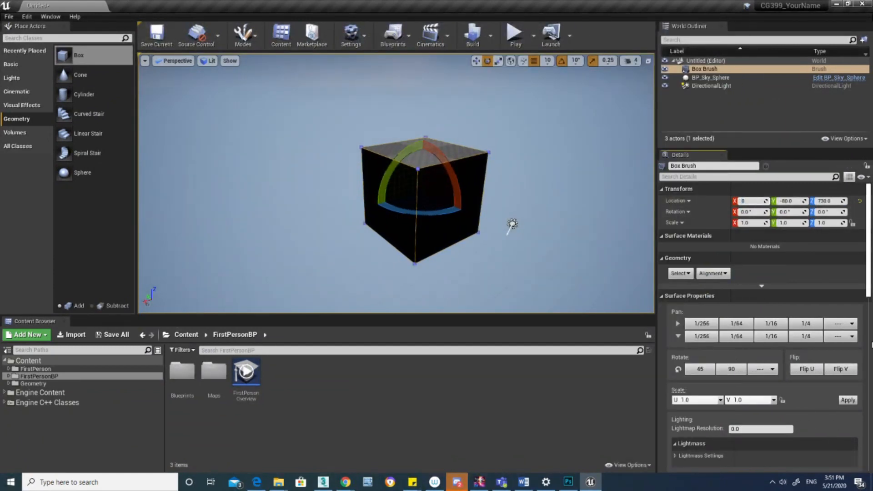
key("Caps_Lock")
key("Caps_Lock")
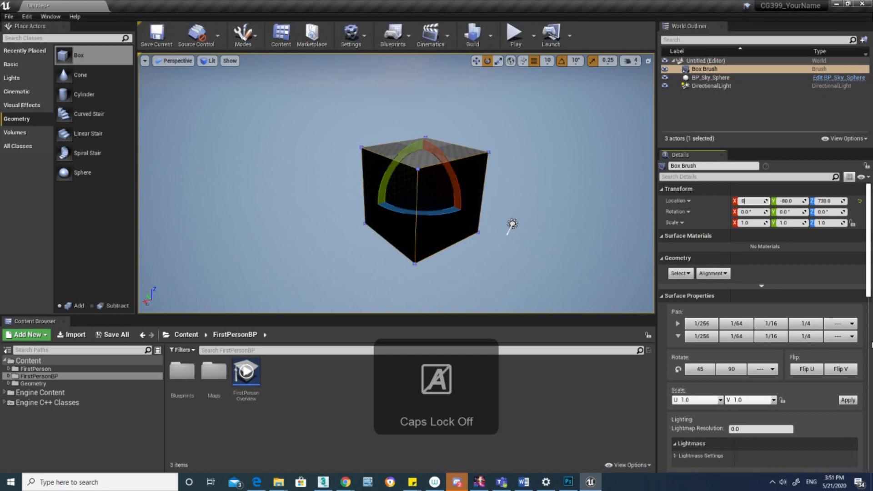
key("Tab")
type("0")
key("Tab")
type("0")
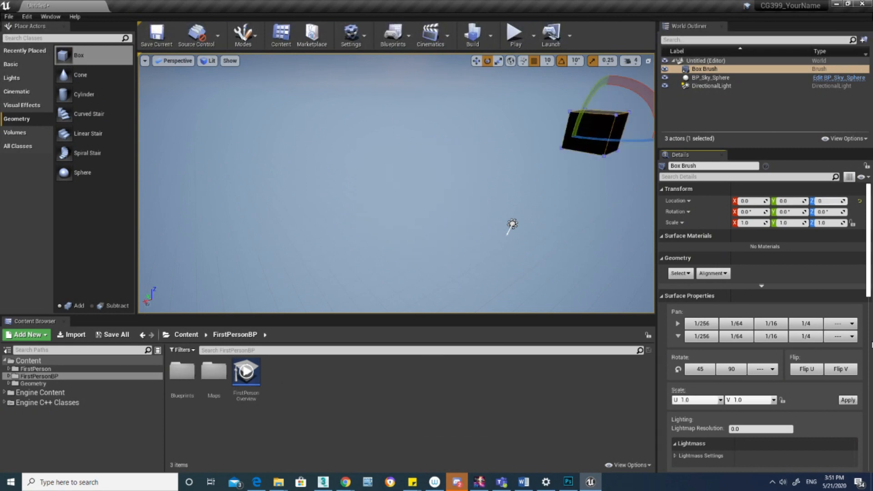
key("Return")
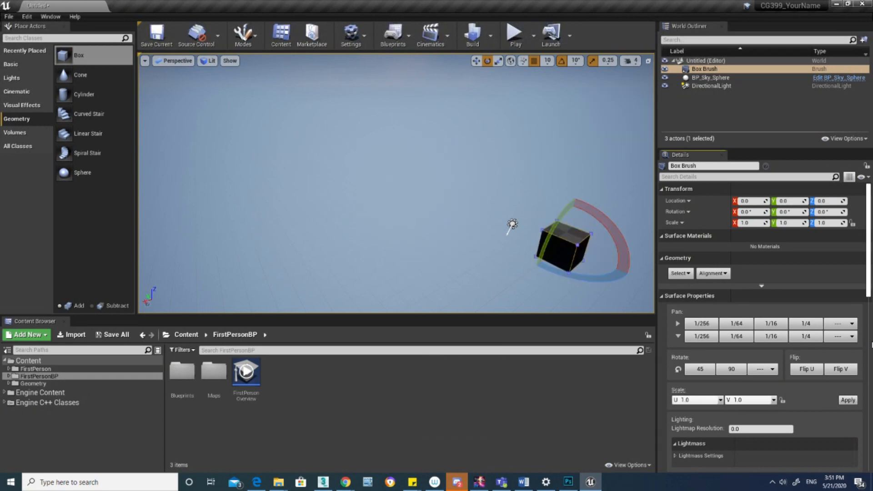
Frame the Box Brush at the world origin and inspect it against the grid from several angles and distances.
key("f")
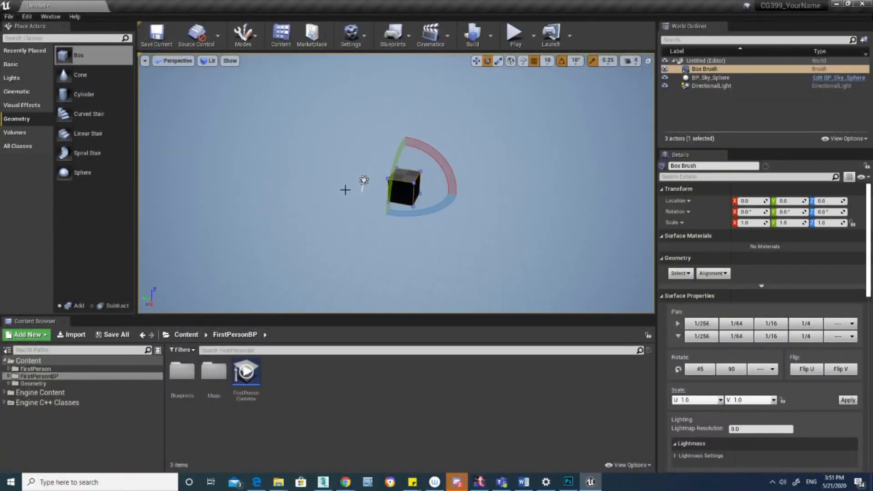
scroll(345, 189, "up", 5)
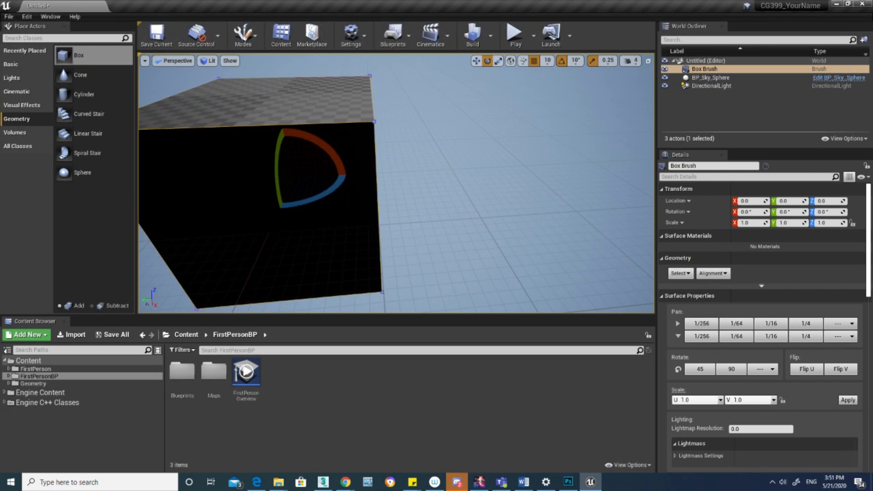
scroll(396, 182, "down", 5)
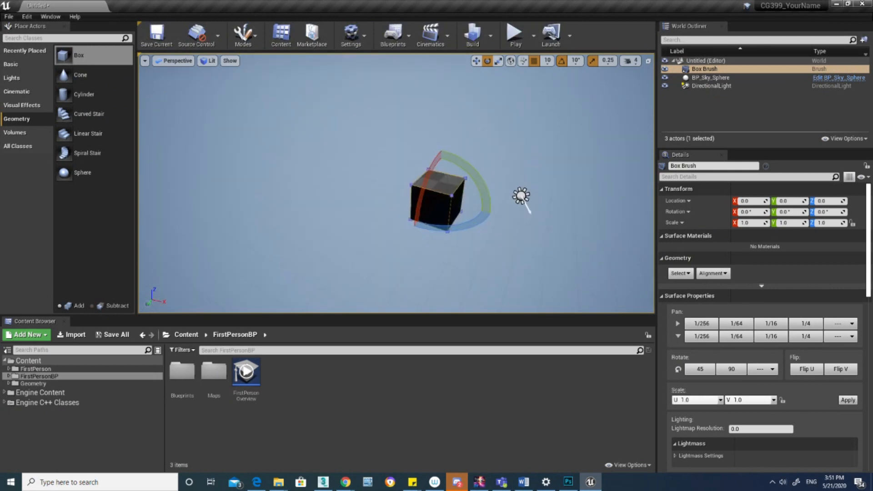
left_click_drag(347, 194, 291, 191, "alt")
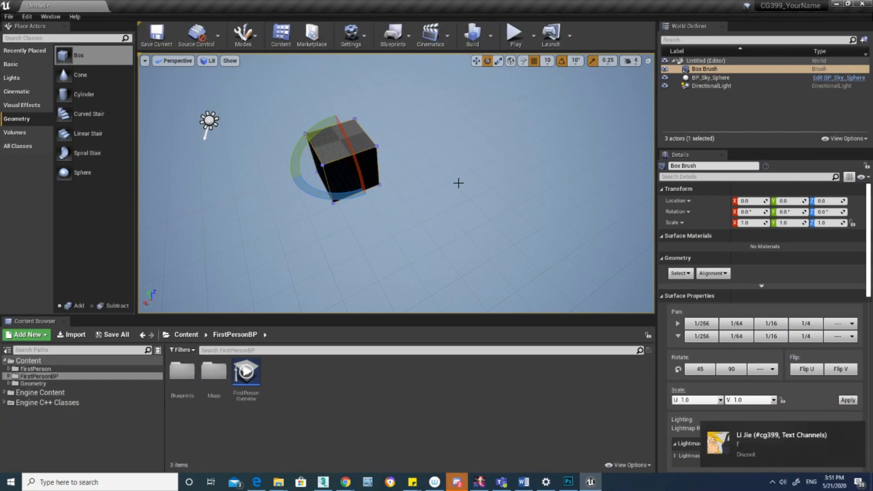
right_click_drag(435, 184, 420, 164)
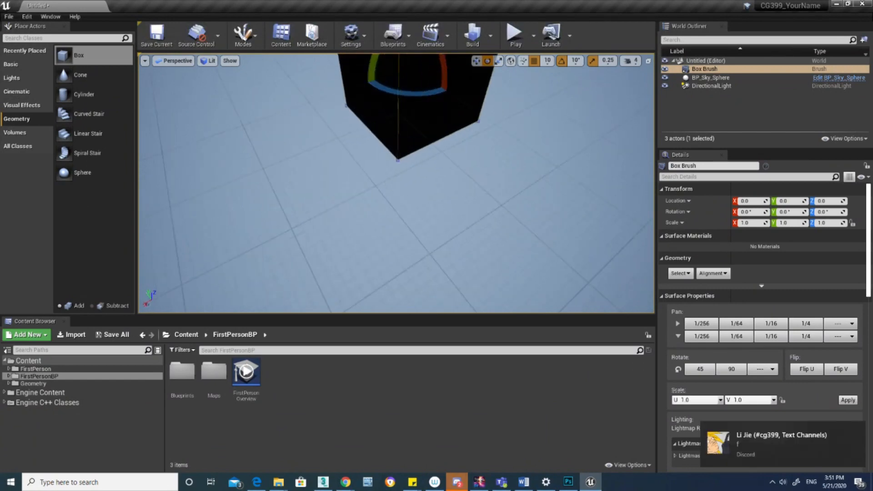
key("f")
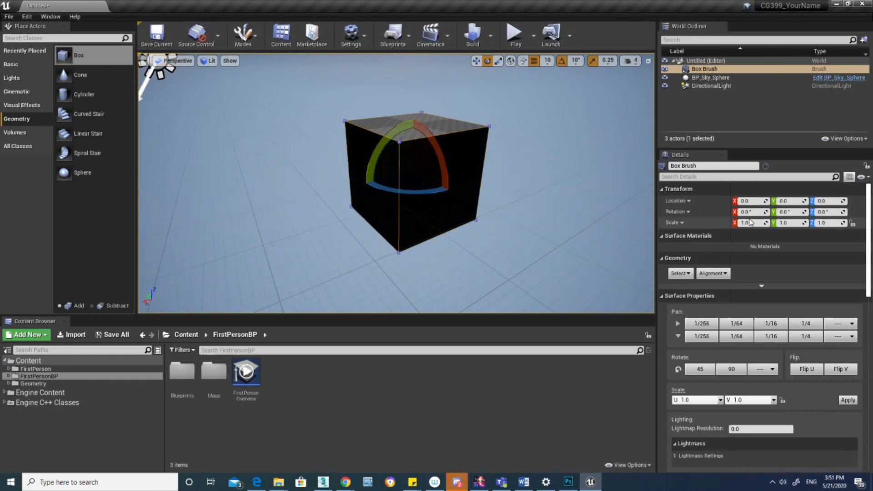
Resize the Box Brush into a thin floor slab by setting its brush dimensions to X 500, Y 500, Z 5.
scroll(742, 271, "down", 3)
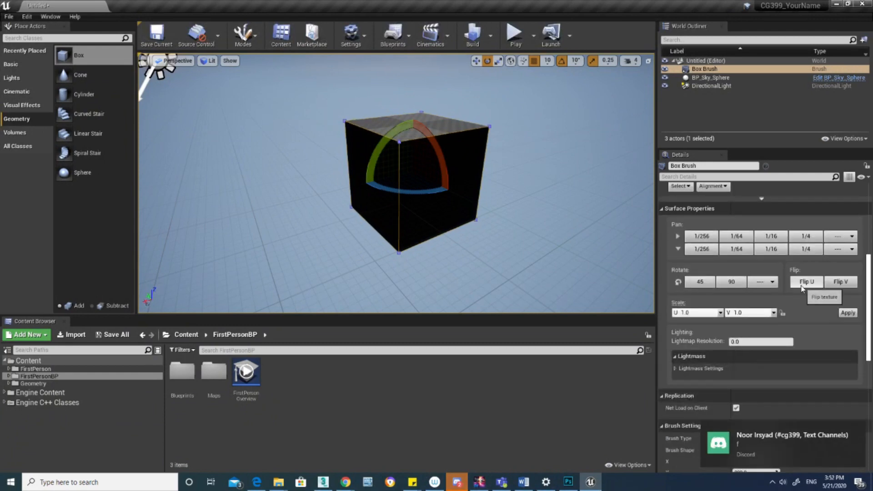
scroll(801, 287, "up", 3)
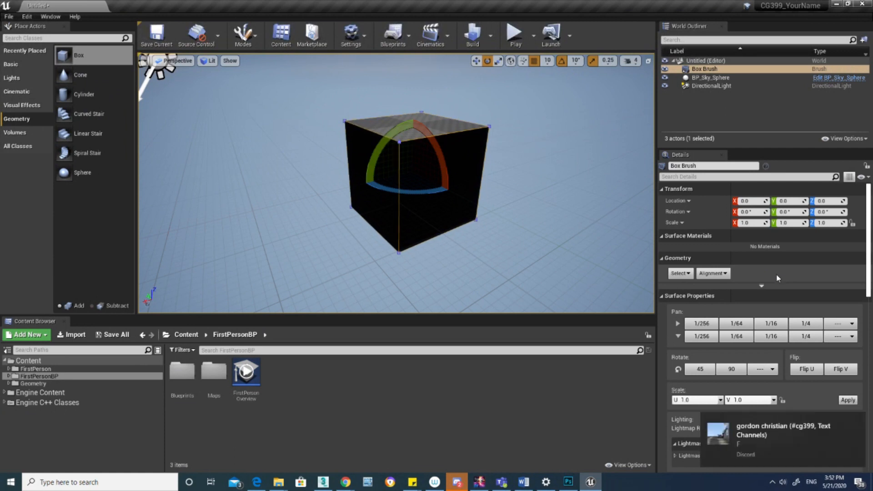
scroll(773, 284, "down", 5)
scroll(767, 291, "down", 3)
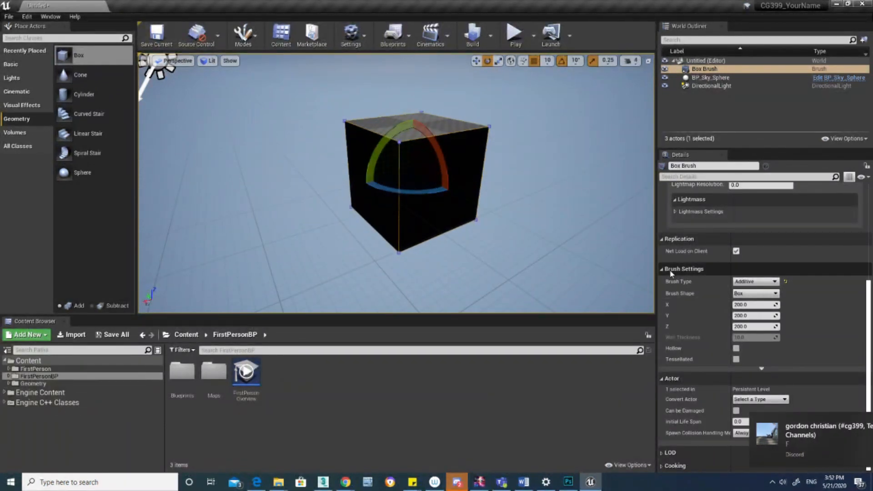
left_click(754, 304)
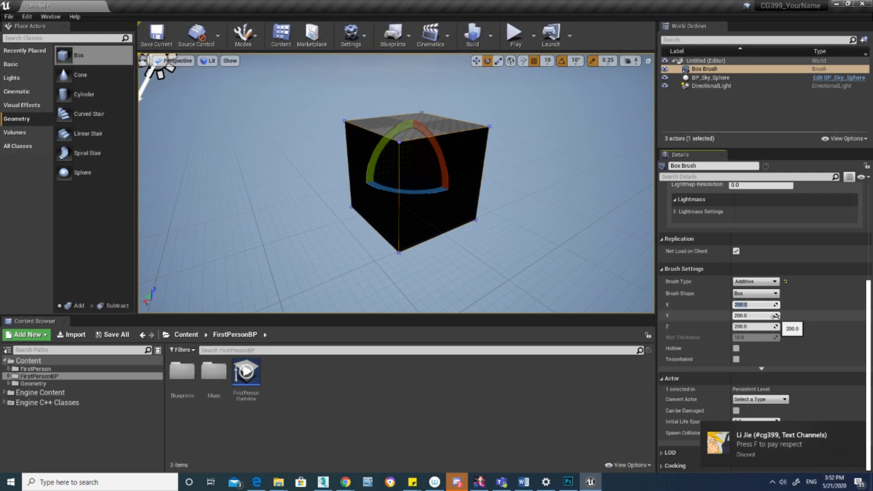
type("500")
key("Tab")
type("5")
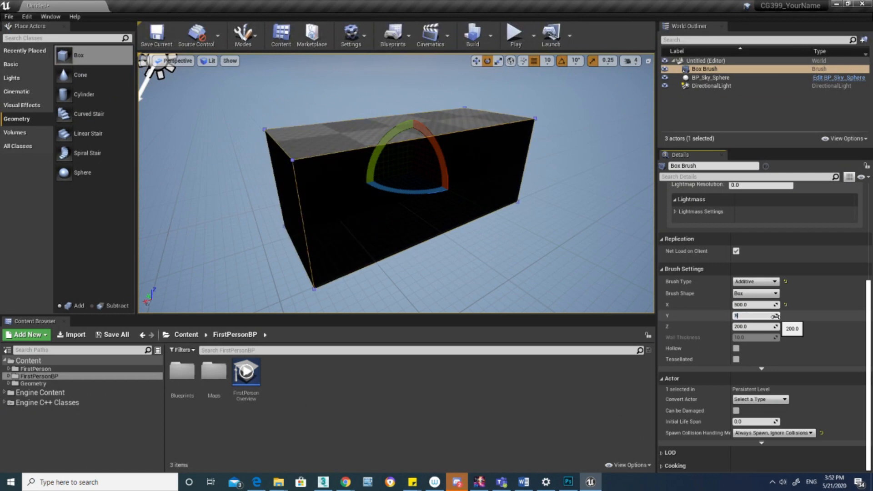
type("00")
key("Tab")
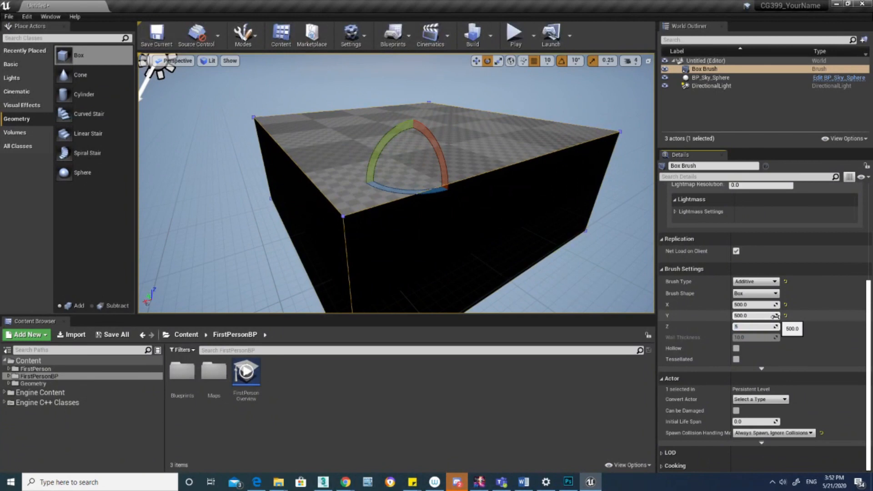
type("5")
key("Return")
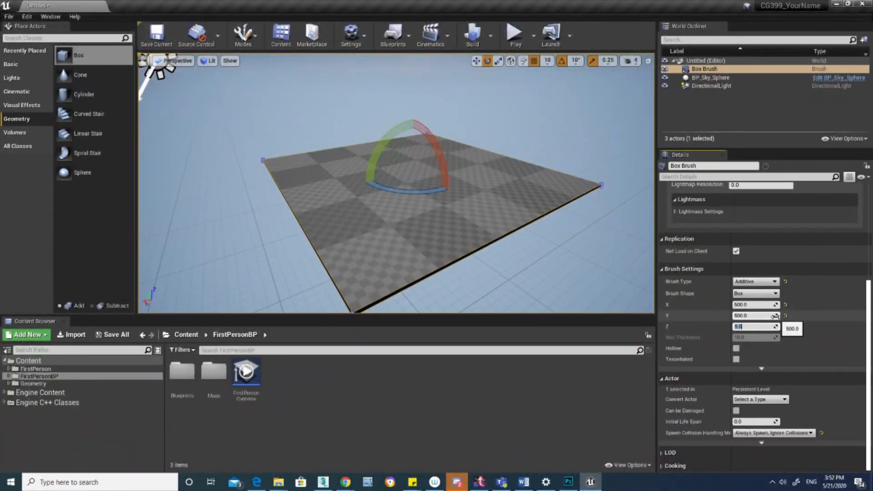
Frame the flattened Box Brush and look over the whole slab in the Perspective view.
right_click_drag(530, 177, 476, 192)
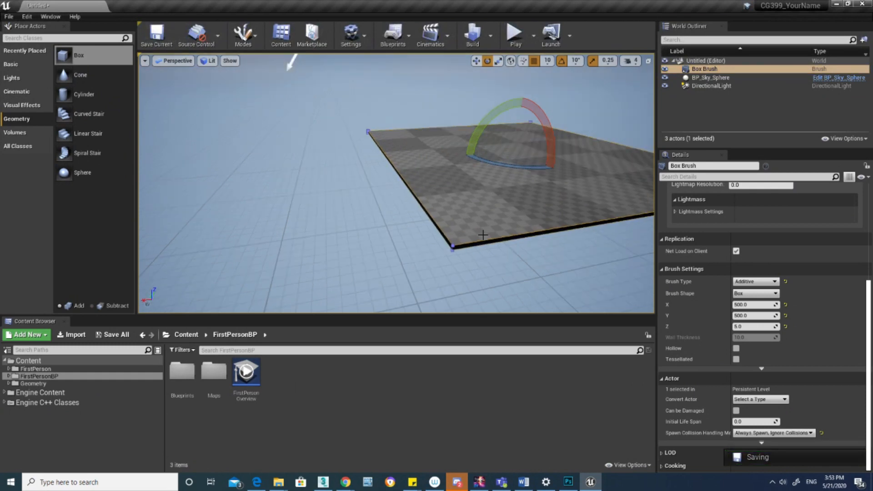
key("f")
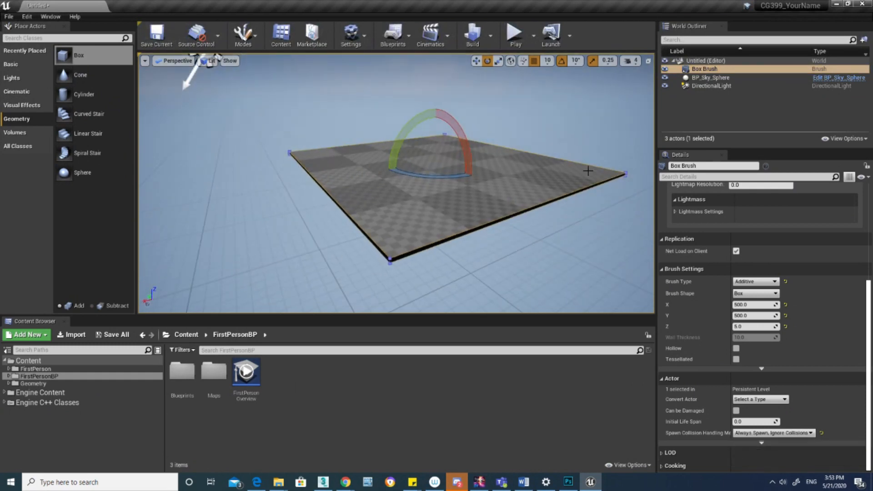
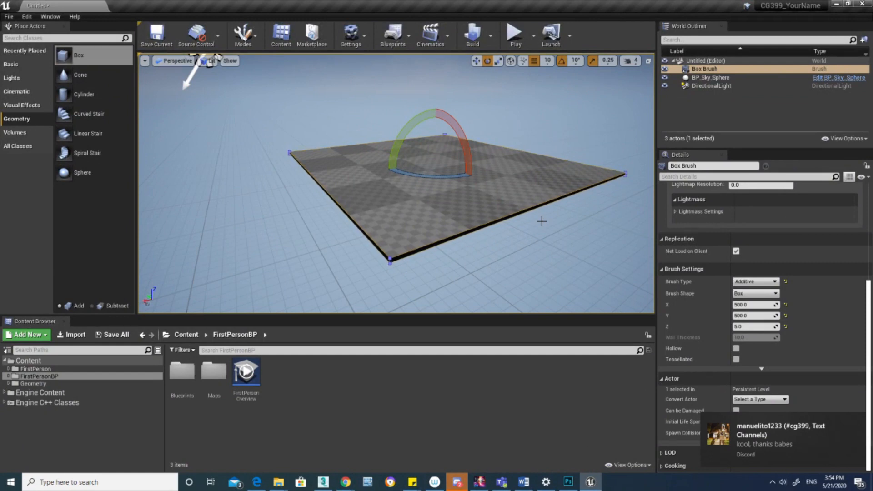
right_click_drag(542, 222, 523, 223)
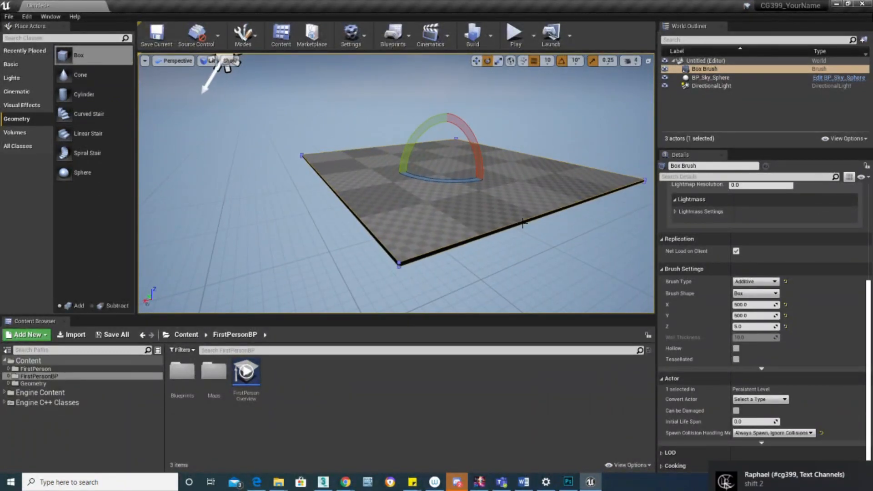
Enter brush editing mode and select the box brush's nearest corner vertex with the Move tool.
key("shift+5")
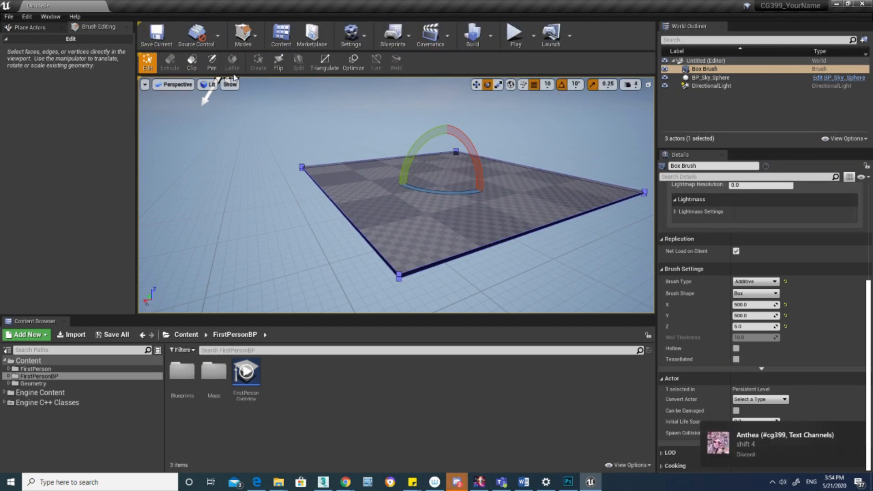
mouse_move(513, 206)
right_mouse_down()
mouse_move(482, 166)
mouse_move(511, 198)
right_mouse_up()
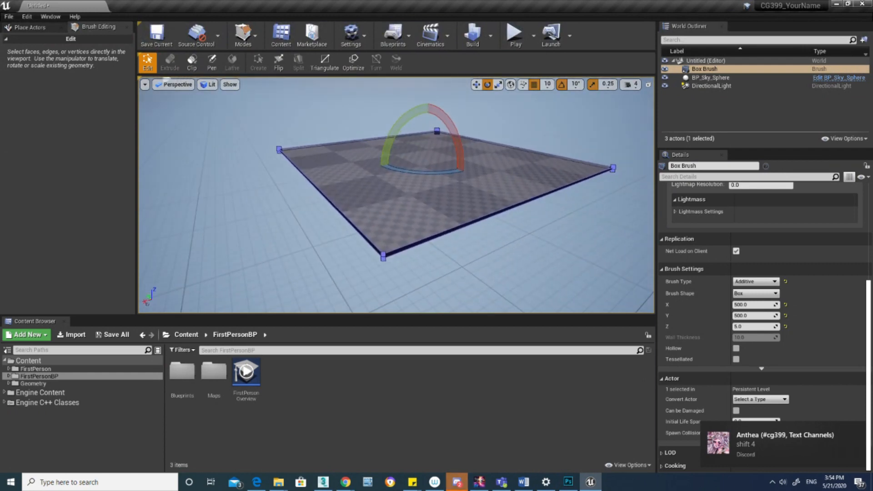
key("a")
key("d")
key("d")
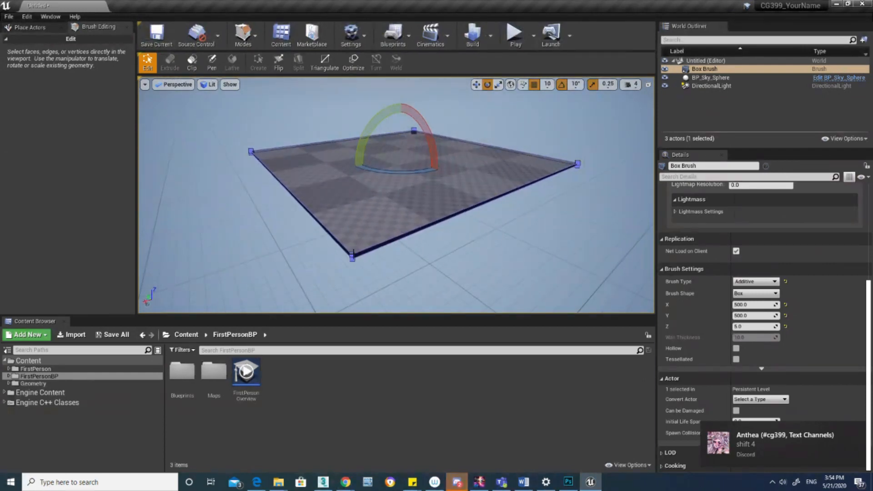
left_click(476, 85)
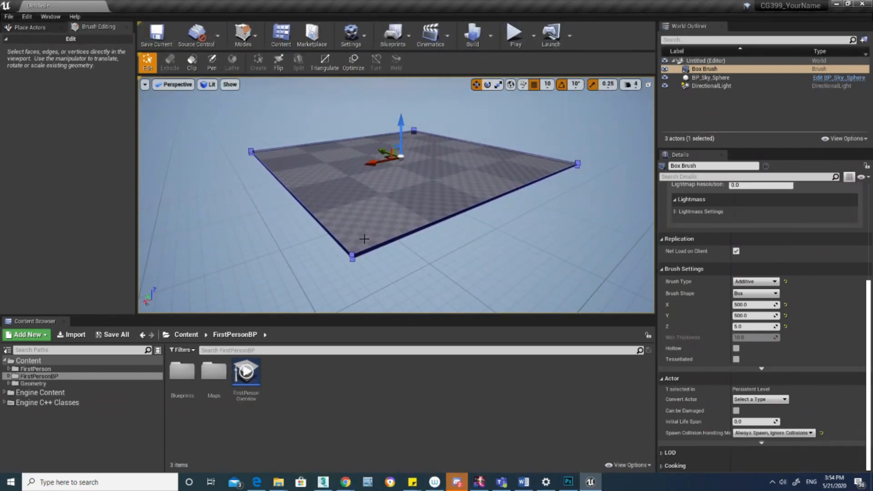
left_click(351, 256)
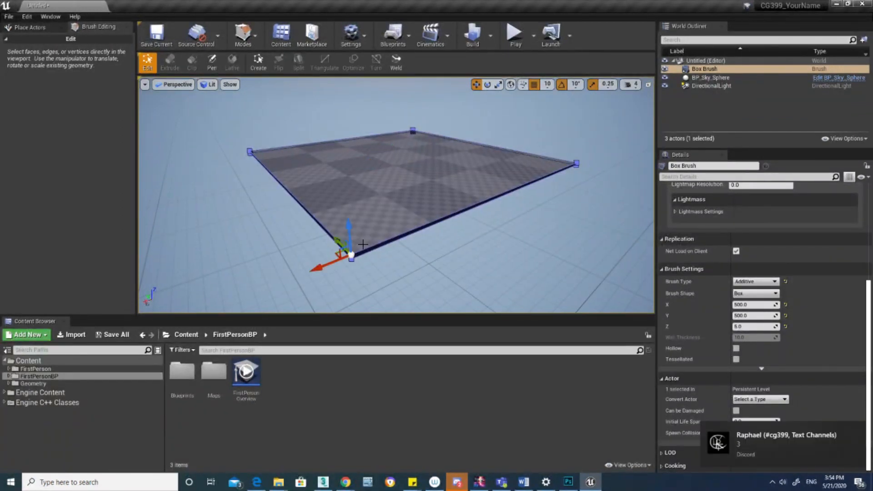
Set the selected corner vertex as the box brush's pivot offset.
key("w")
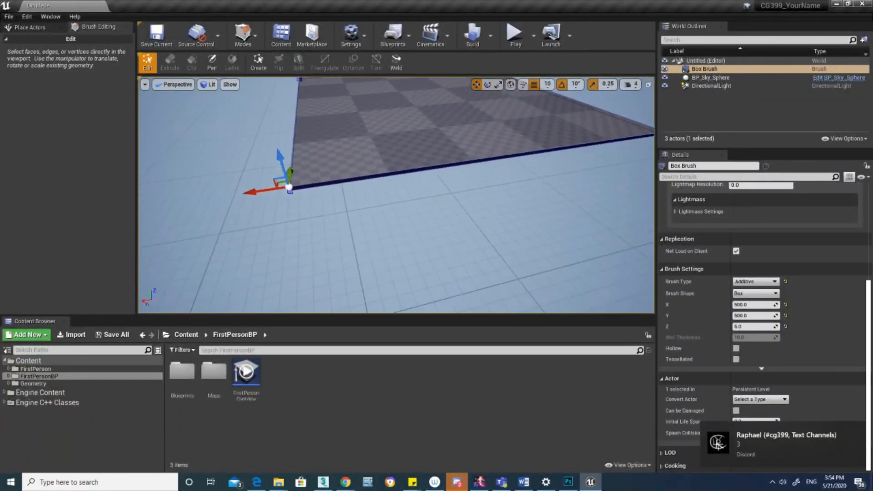
key("a")
key("d")
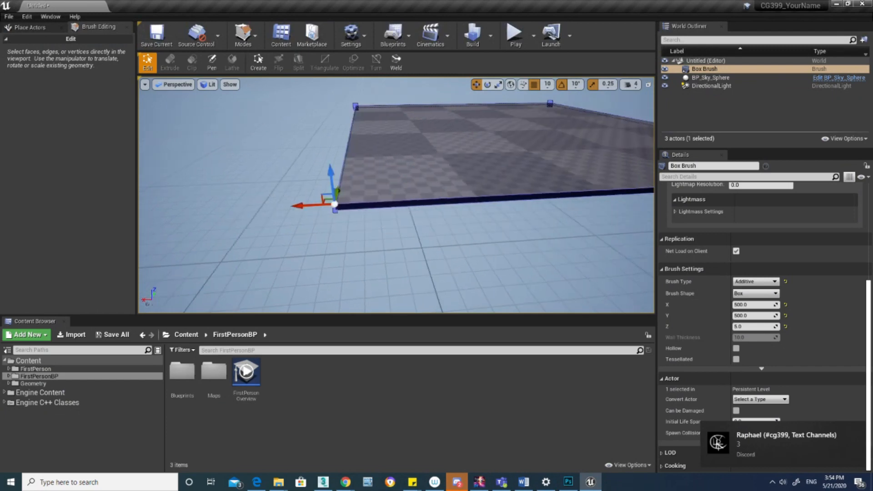
right_click(355, 201)
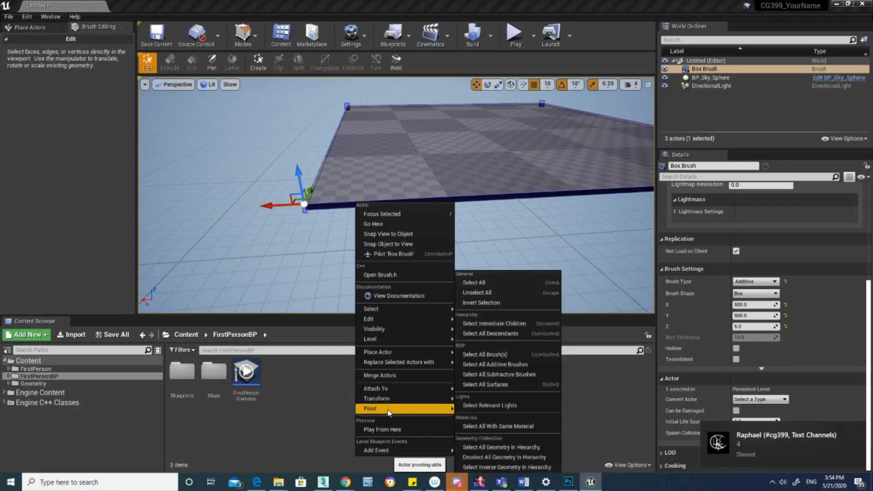
mouse_move(388, 411)
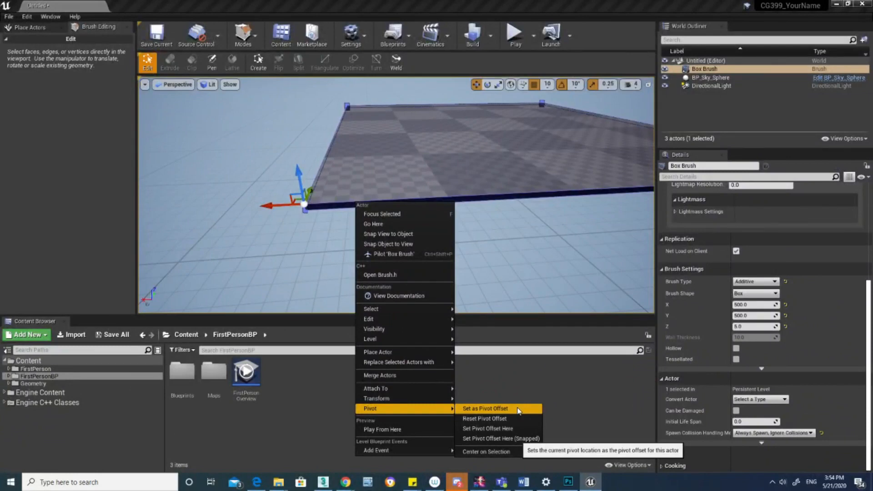
left_click(518, 411)
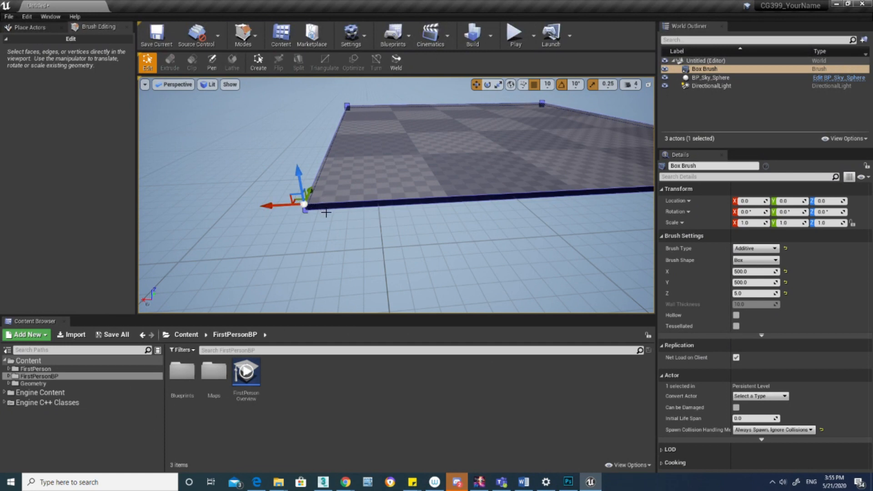
mouse_move(326, 212)
right_mouse_down()
mouse_move(318, 240)
mouse_move(318, 191)
mouse_move(319, 227)
mouse_move(304, 245)
mouse_move(291, 238)
mouse_move(290, 213)
mouse_move(295, 237)
mouse_move(330, 212)
right_mouse_up()
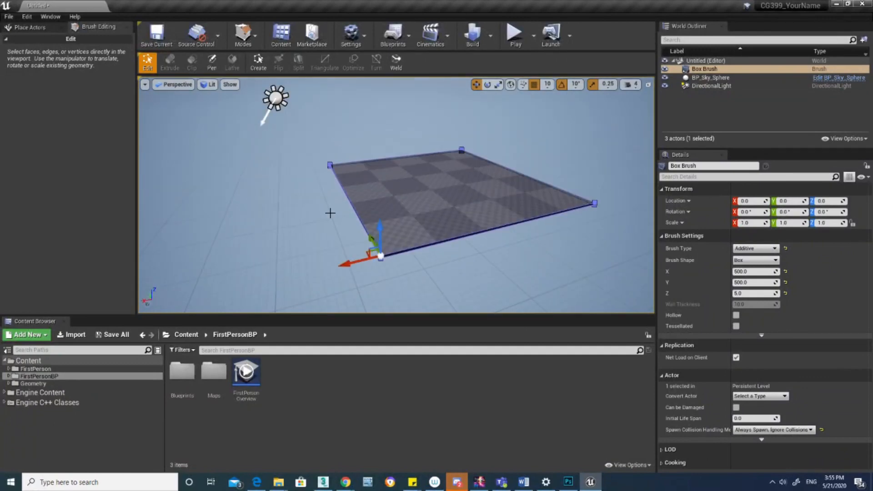
left_click(761, 336)
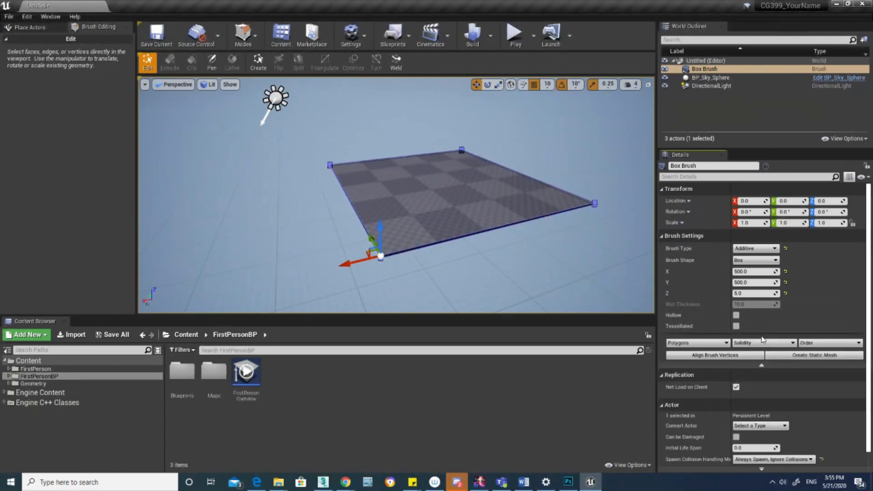
left_click(808, 355)
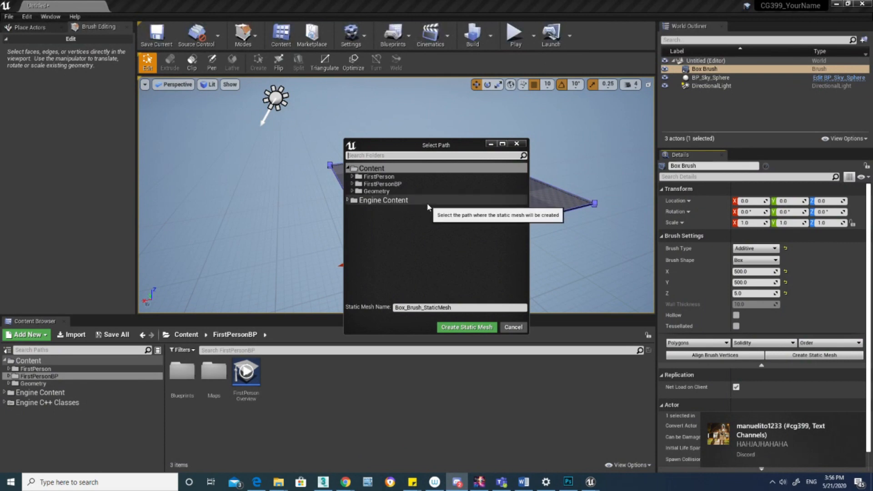
left_click(512, 327)
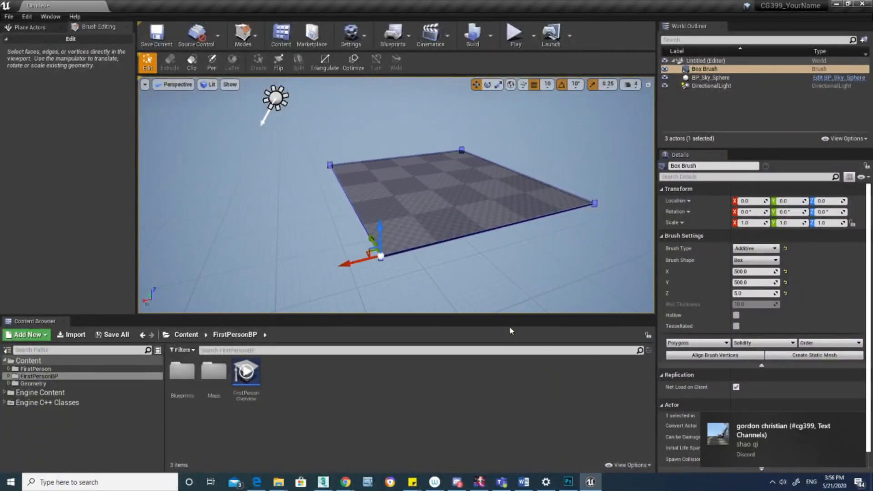
Create a new folder named Meshes directly under the Content folder.
left_click(45, 369)
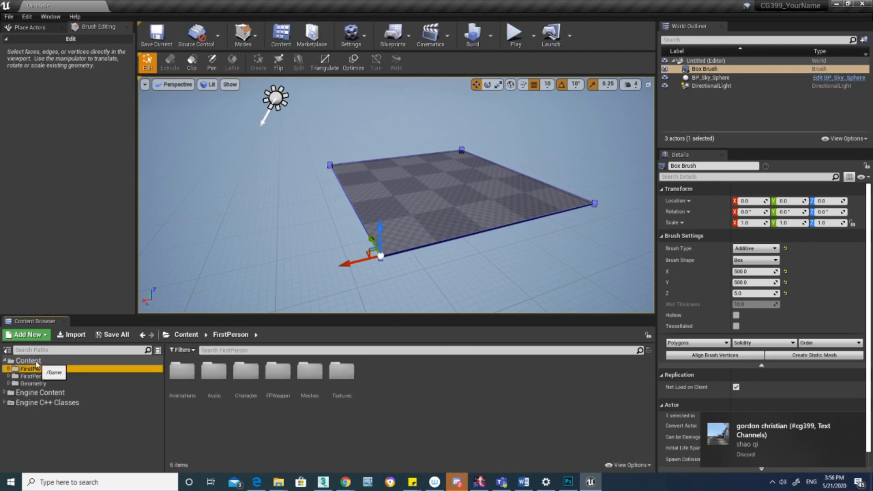
left_click(36, 362)
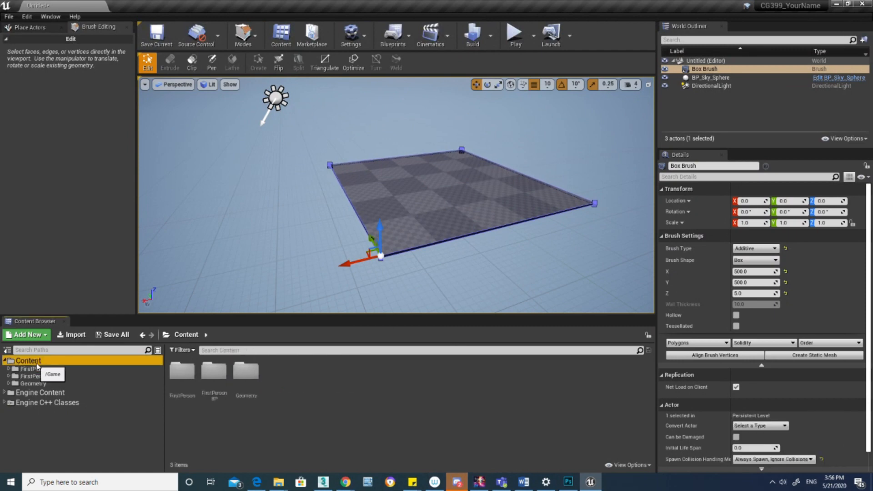
left_click(44, 335)
mouse_move(54, 204)
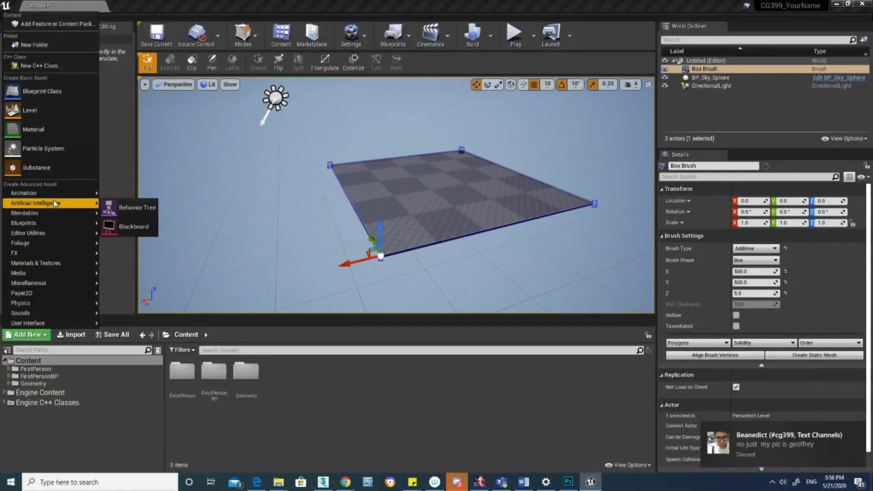
left_click(43, 336)
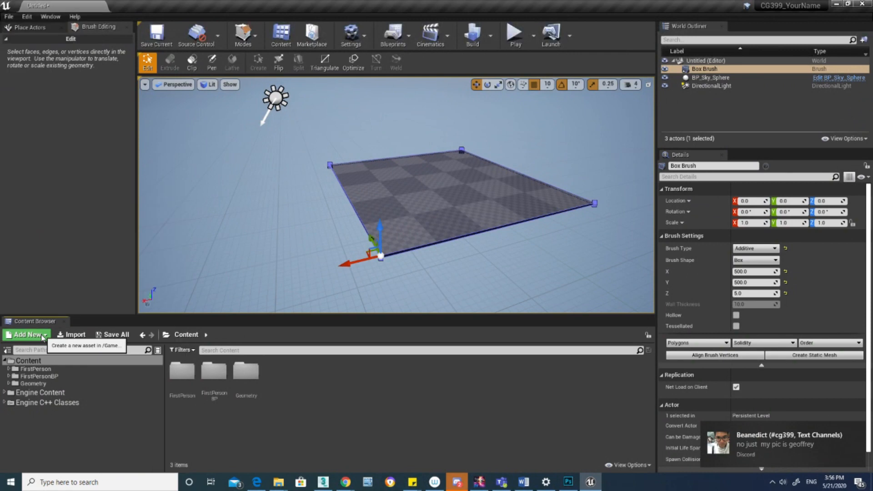
left_click(43, 336)
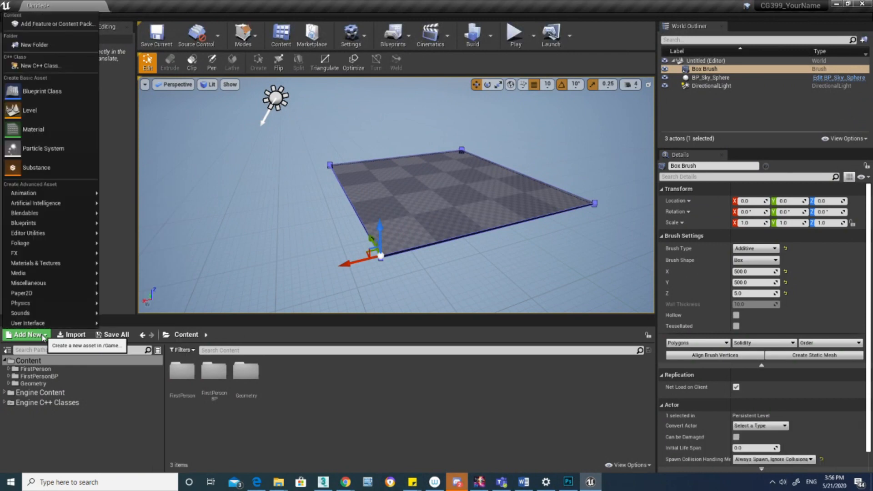
left_click(44, 45)
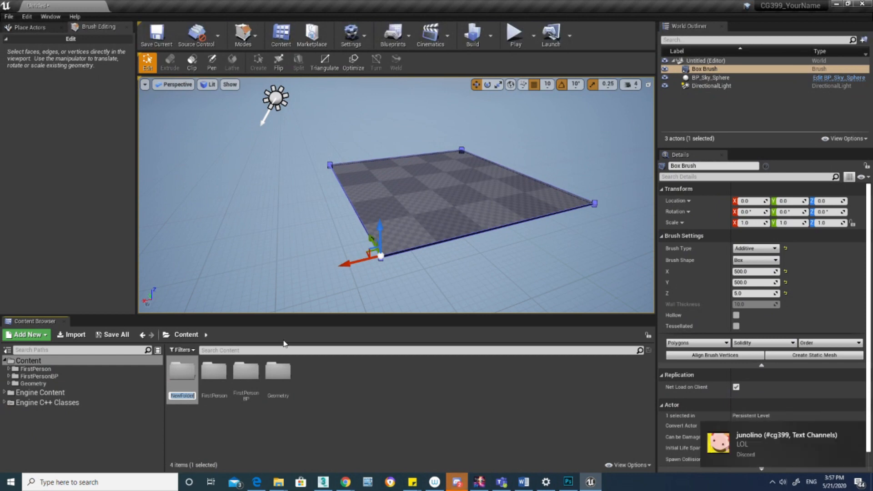
type("Mesh")
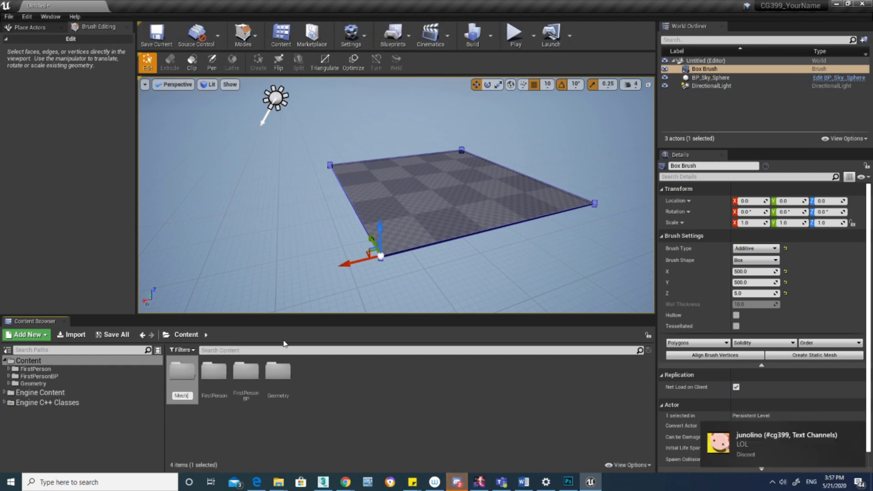
type("es")
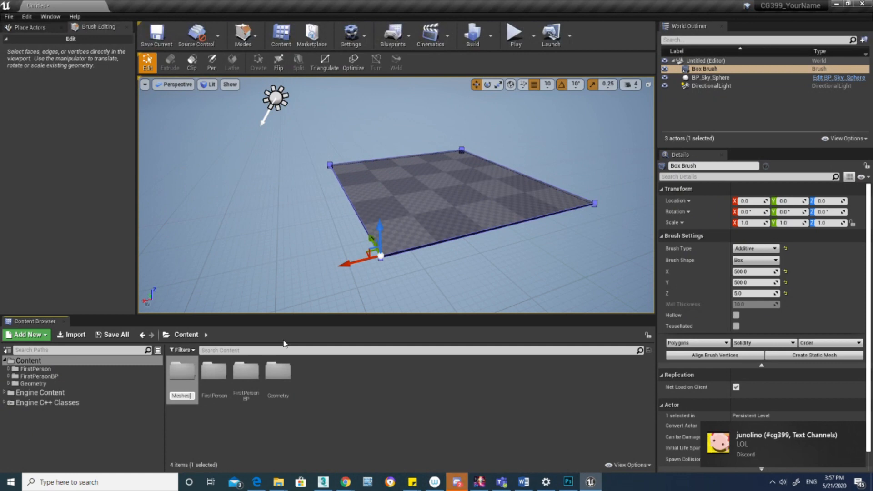
key("Return")
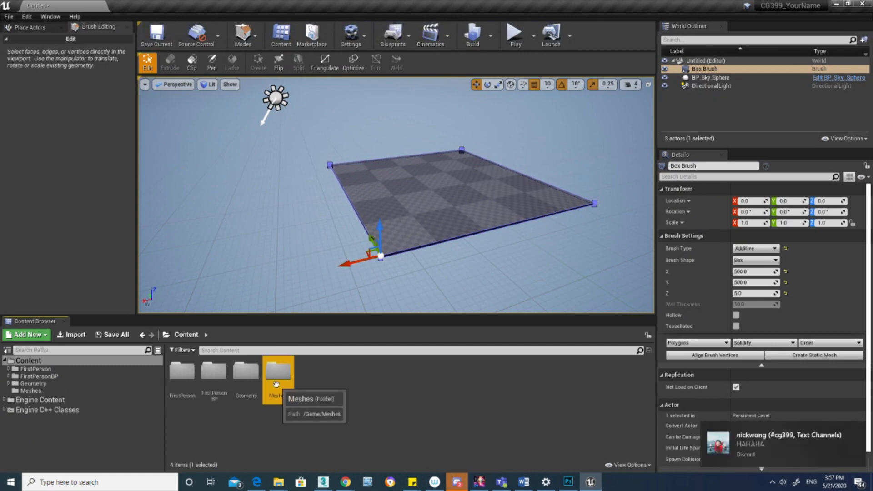
Rename the new Meshes folder as CG399_YourName.
left_click(281, 396)
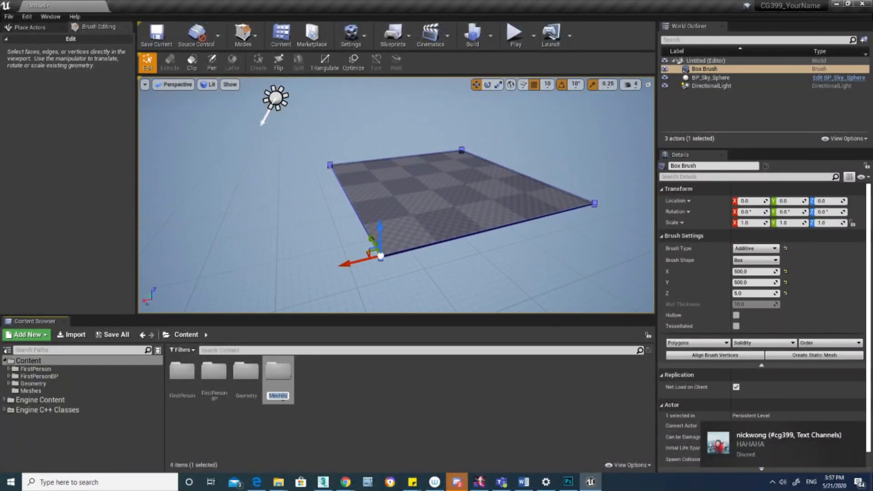
type("CG399_Y")
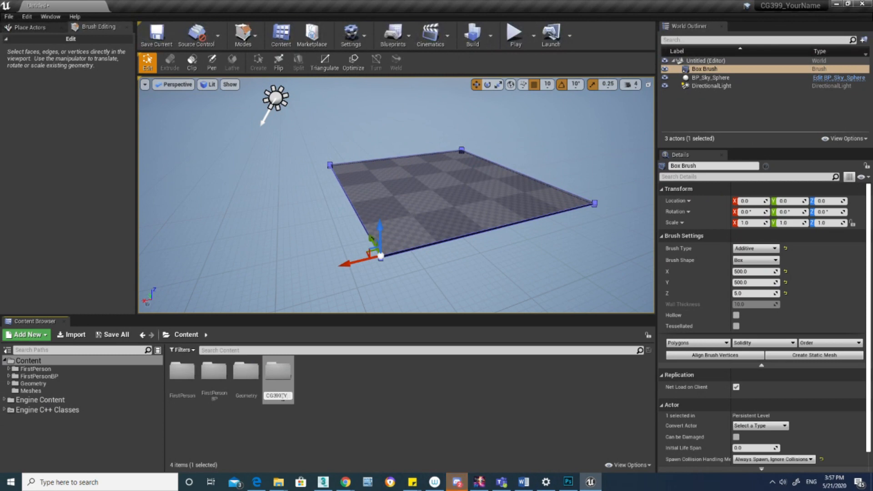
type("ourName")
key("Return")
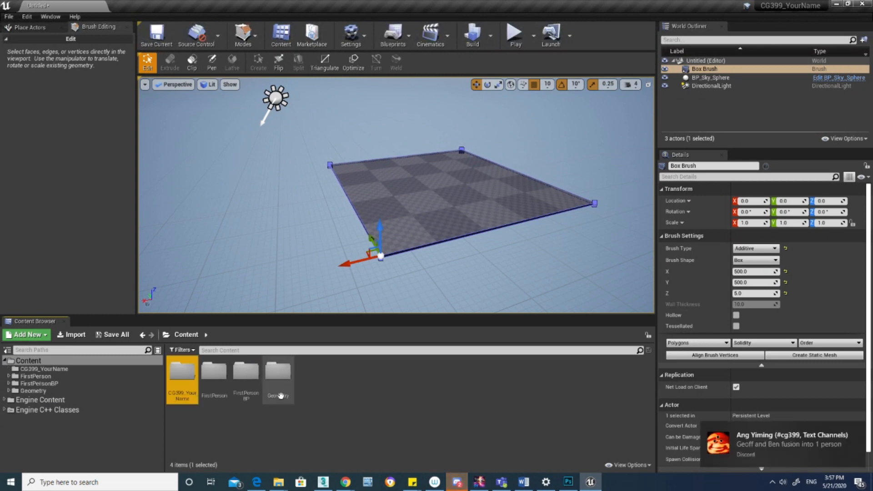
Create a subfolder named Meshes inside the CG399_YourName folder.
left_click(63, 369)
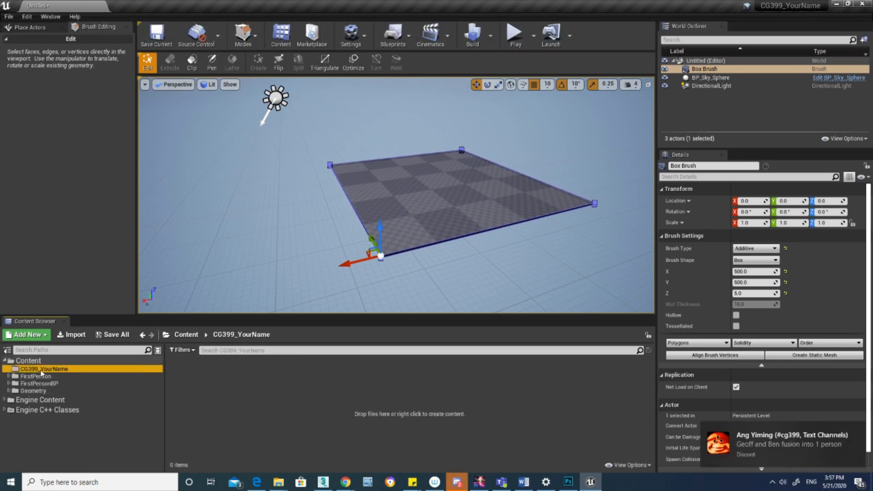
left_click(27, 334)
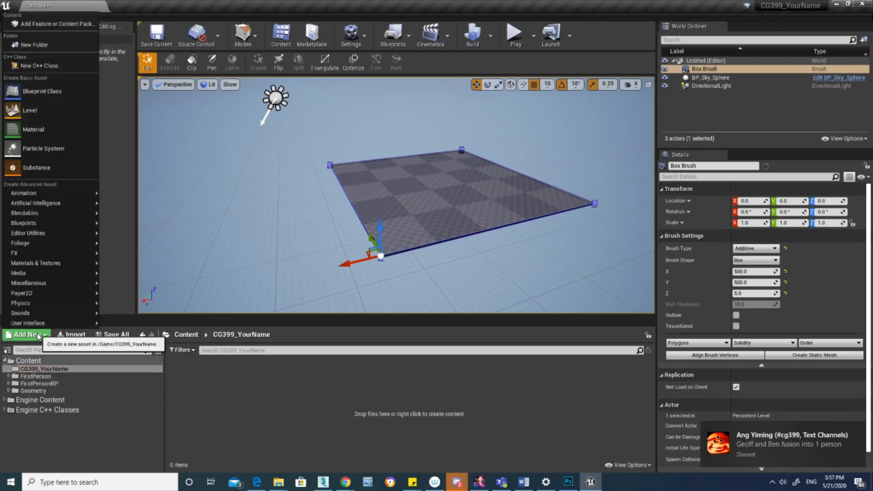
left_click(42, 46)
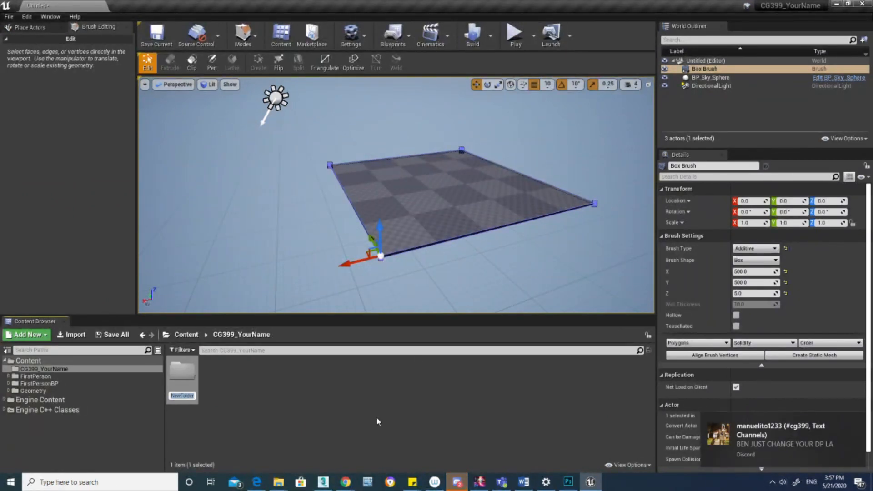
type("Meshes")
key("Return")
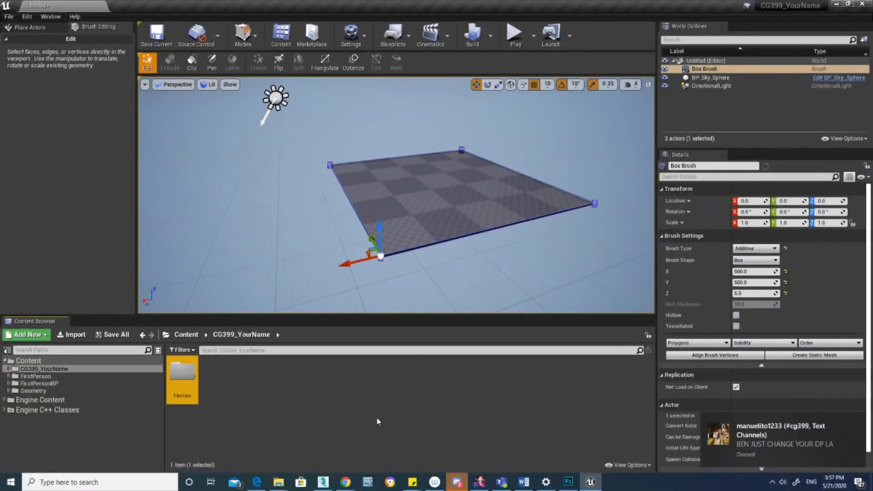
Add a Textures subfolder beside Meshes in the CG399_YourName folder.
left_click(32, 335)
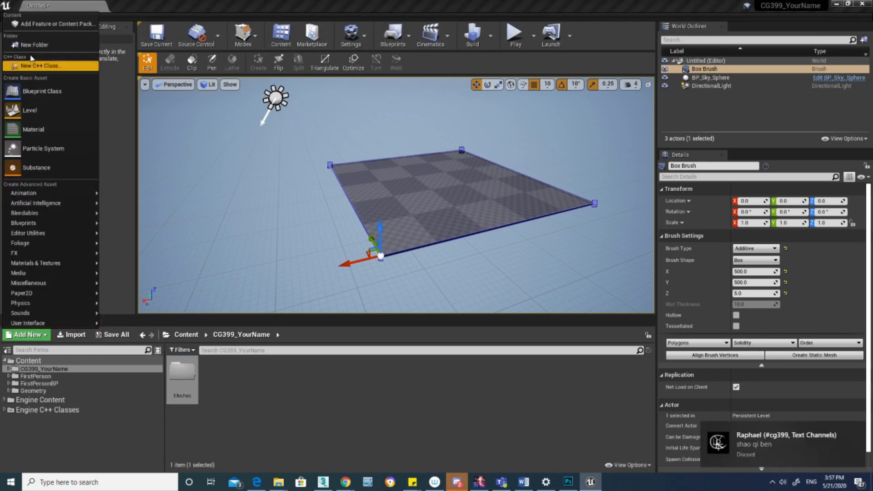
left_click(36, 41)
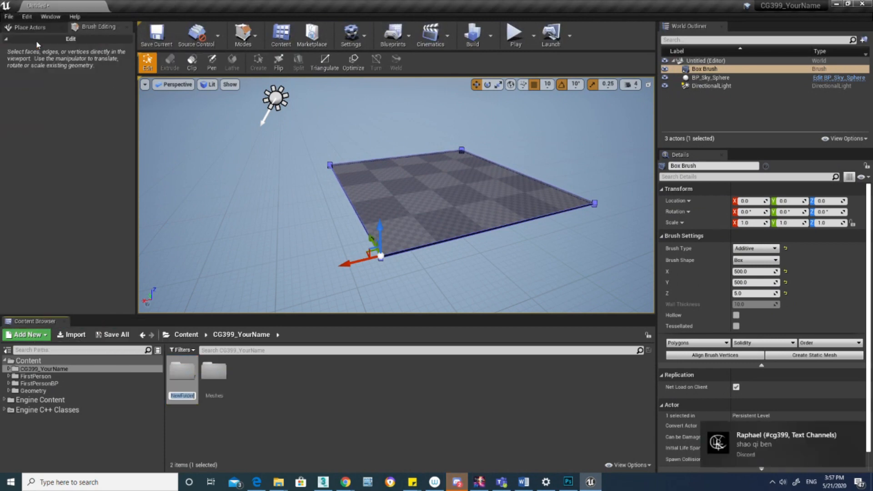
type("Textu")
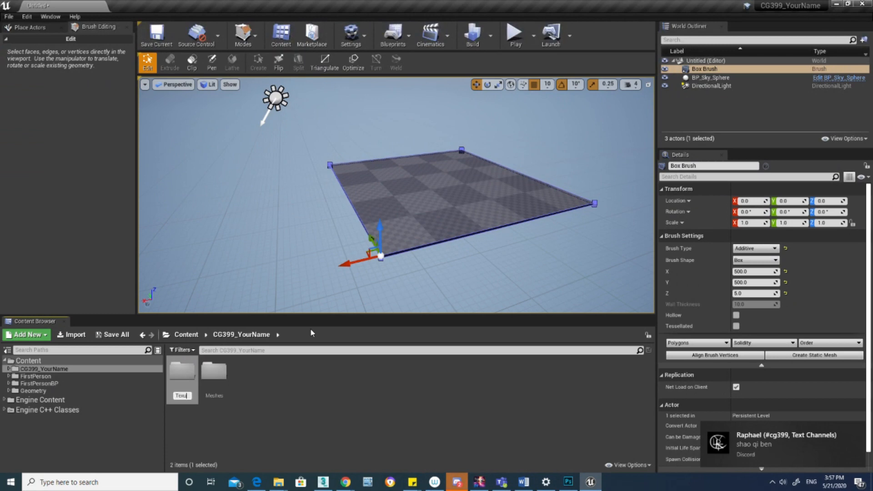
type("res")
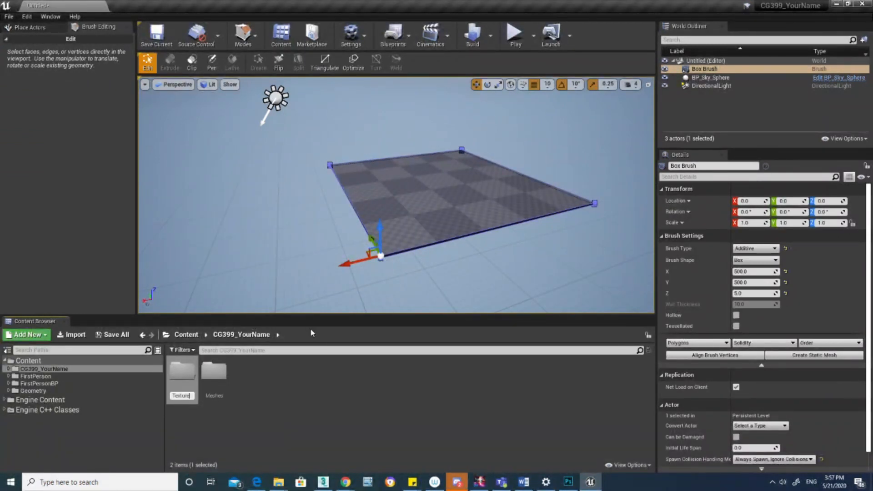
key("Return")
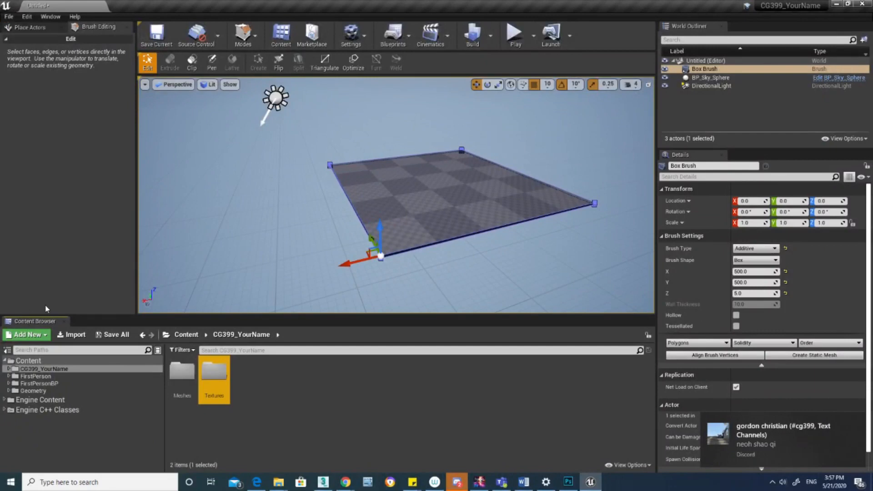
Add a Materials subfolder beside Meshes and Textures in the CG399_YourName folder.
left_click(26, 334)
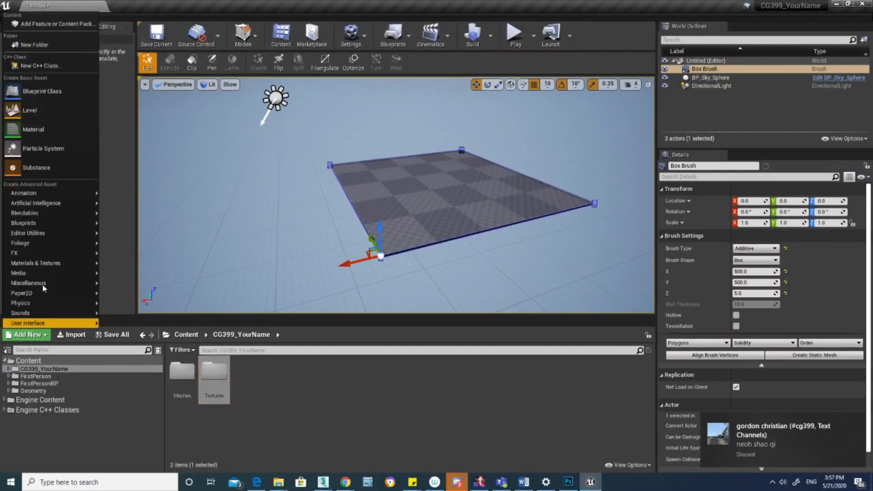
left_click(36, 43)
type("Materials")
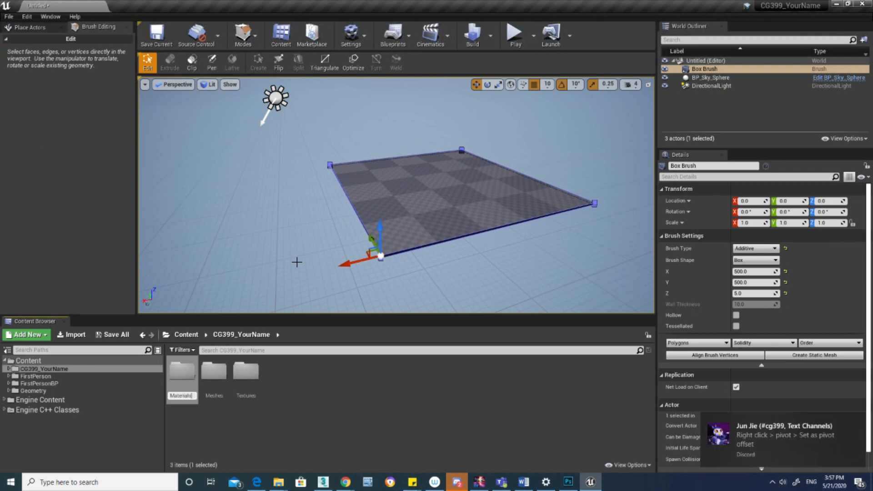
key("Return")
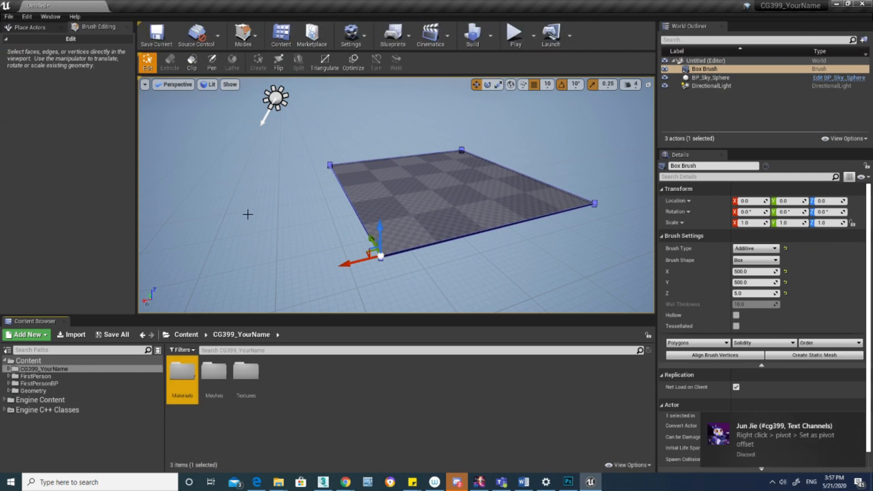
Expand the CG399_YourName folder and look through its Materials, Meshes and Textures subfolders.
left_click(9, 369)
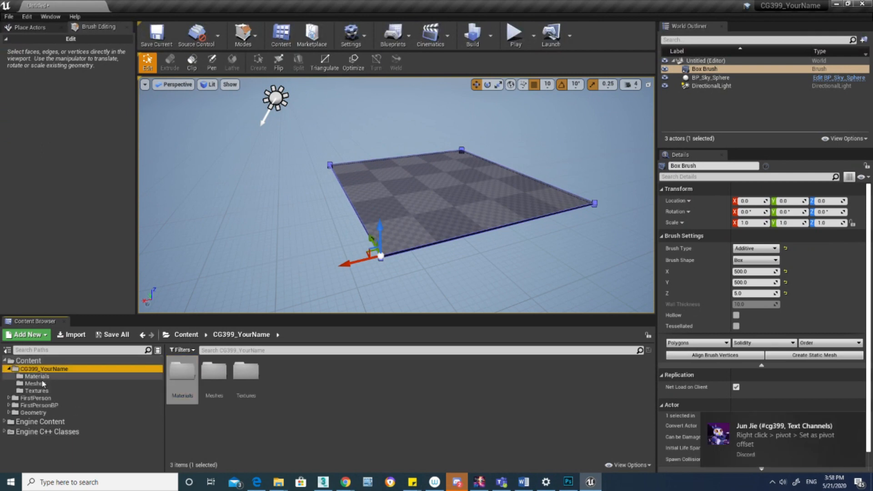
left_click(42, 377)
left_click(43, 384)
left_click(44, 391)
left_click(47, 383)
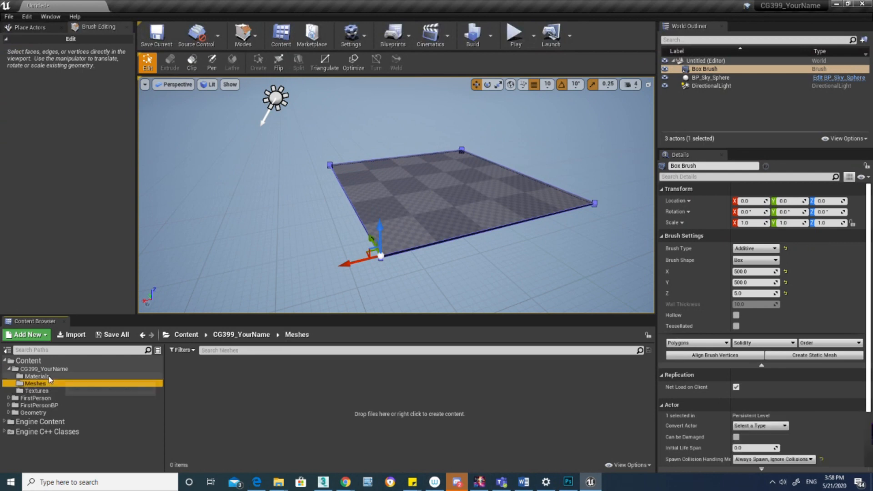
left_click(48, 376)
left_click(46, 383)
left_click(47, 391)
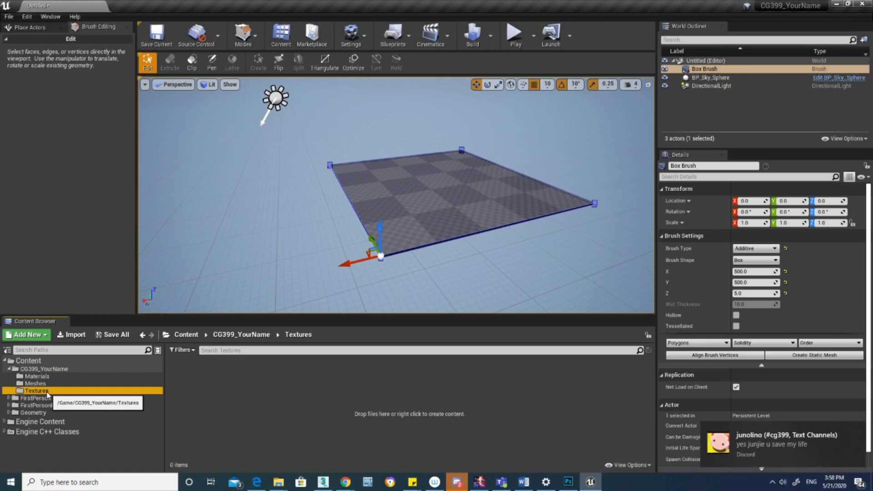
left_click(48, 383)
left_click(58, 369)
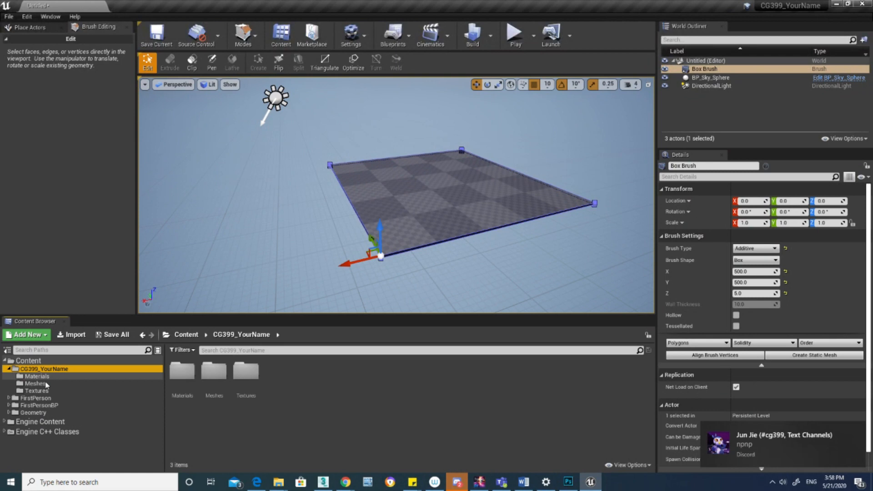
Start creating a static mesh from the box brush, with CG399_YourName's Meshes subfolder as its destination.
left_click(45, 384)
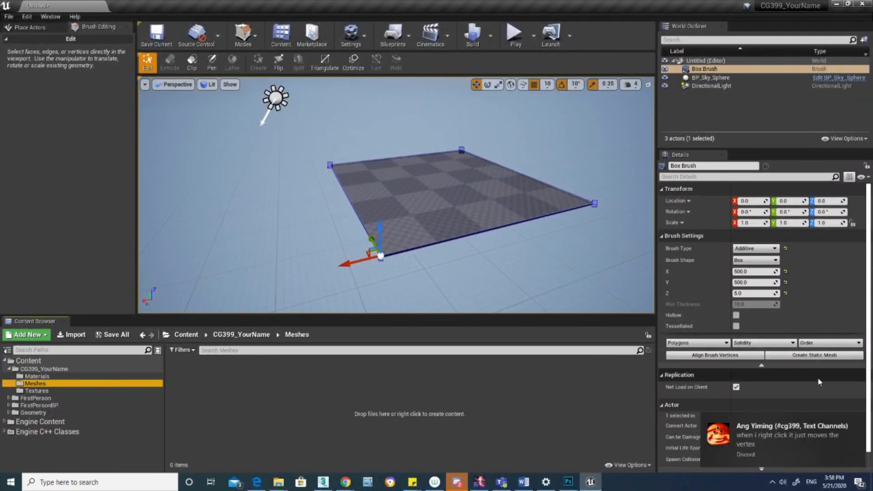
left_click(809, 357)
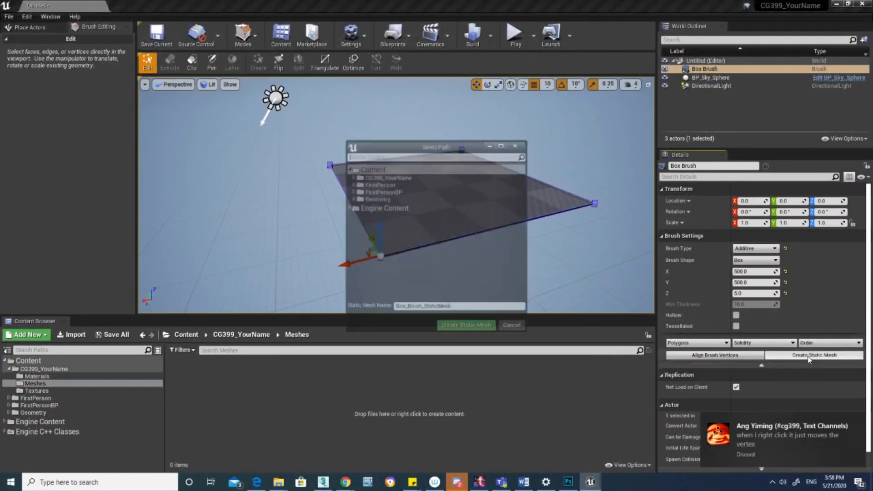
left_click(352, 177)
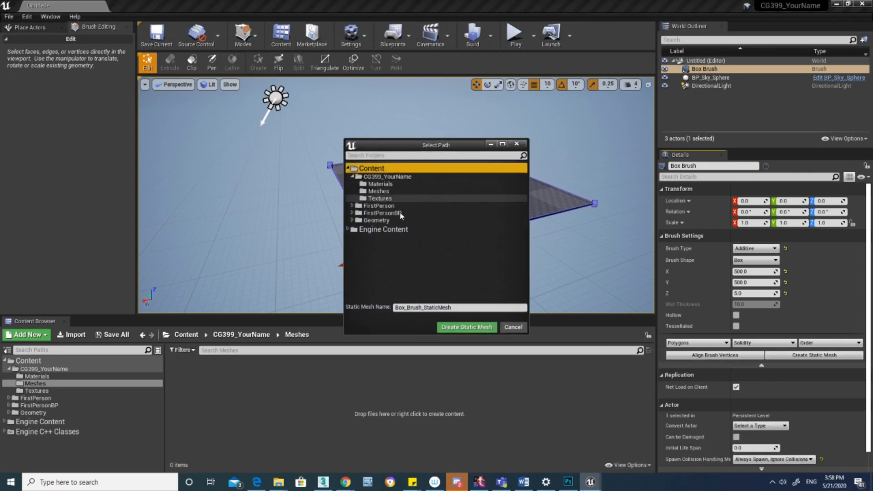
left_click(388, 191)
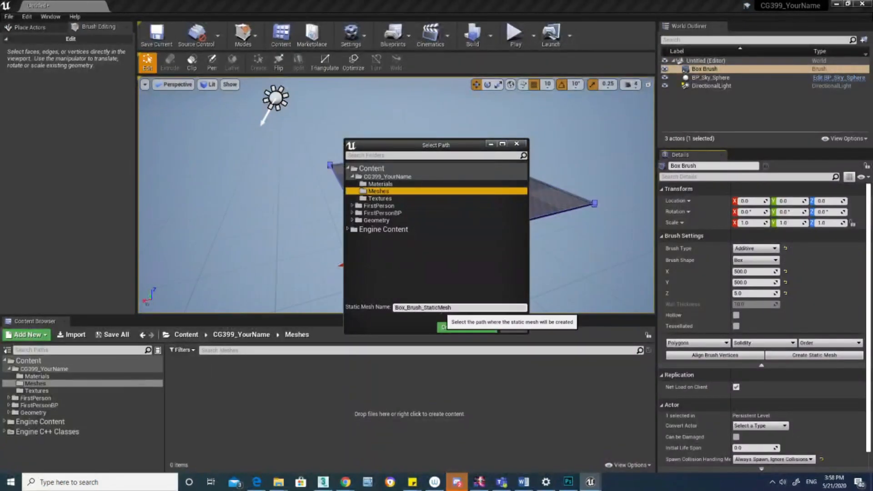
Name the static mesh Floortile, create it, and select the new asset in the Meshes folder.
left_click(465, 308)
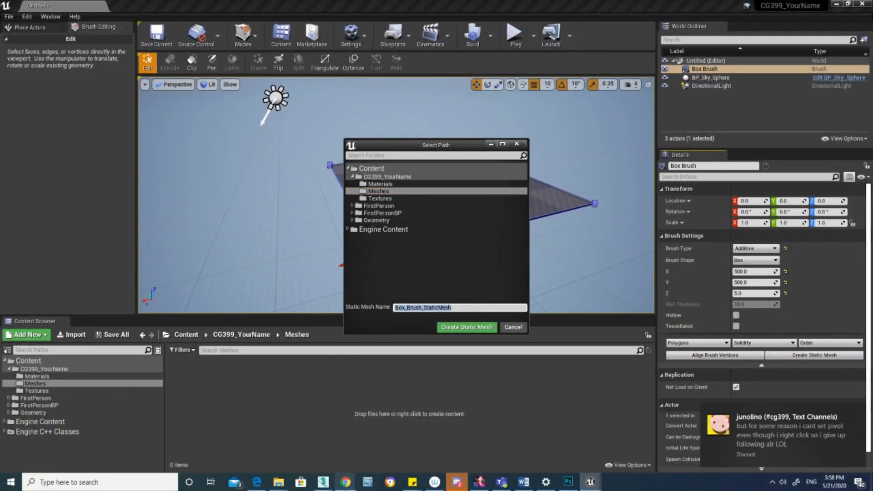
mouse_move(345, 482)
type("Gloortile")
key("Home")
key("Delete")
type("F")
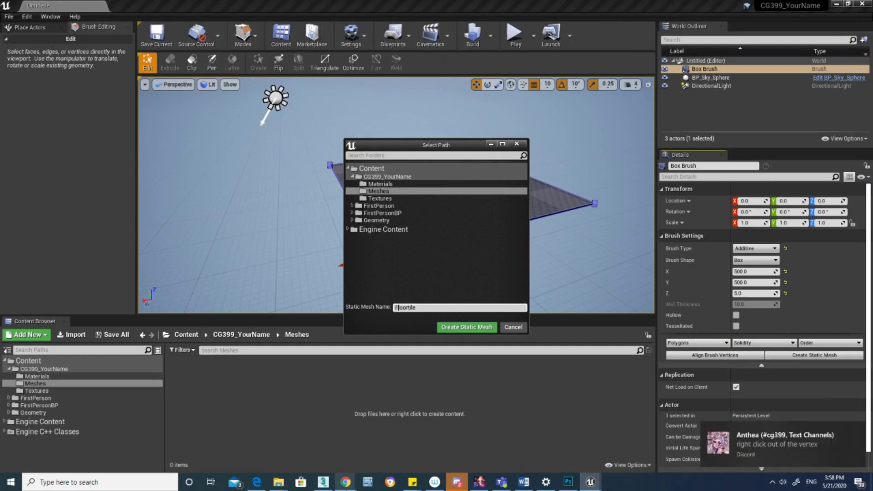
left_click(472, 328)
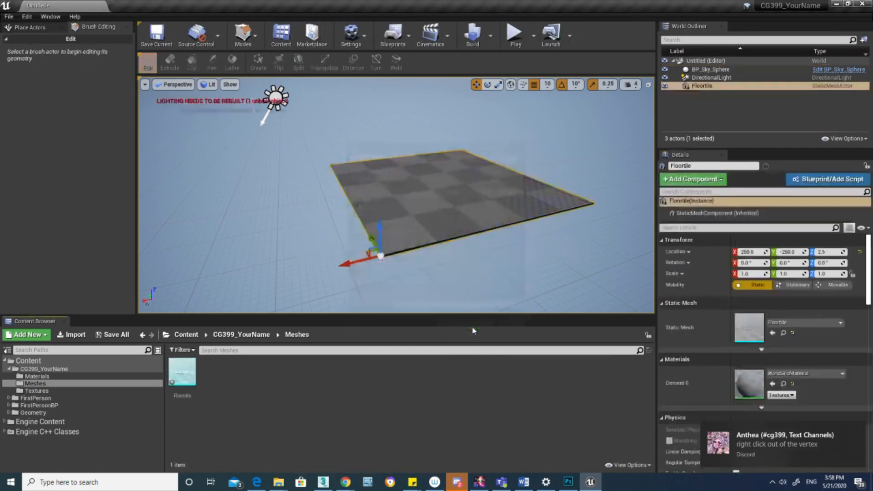
left_click(183, 368)
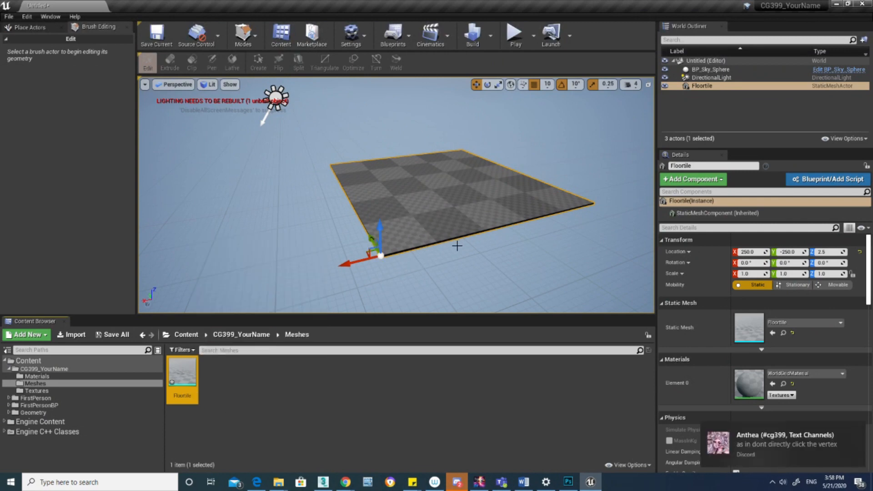
Duplicate the floor tile 500 units along negative X so the copy sits edge to edge with the original.
mouse_move(467, 210)
right_mouse_down()
mouse_move(448, 241)
mouse_move(429, 243)
mouse_move(428, 182)
mouse_move(432, 245)
mouse_move(432, 234)
mouse_move(466, 210)
right_mouse_up()
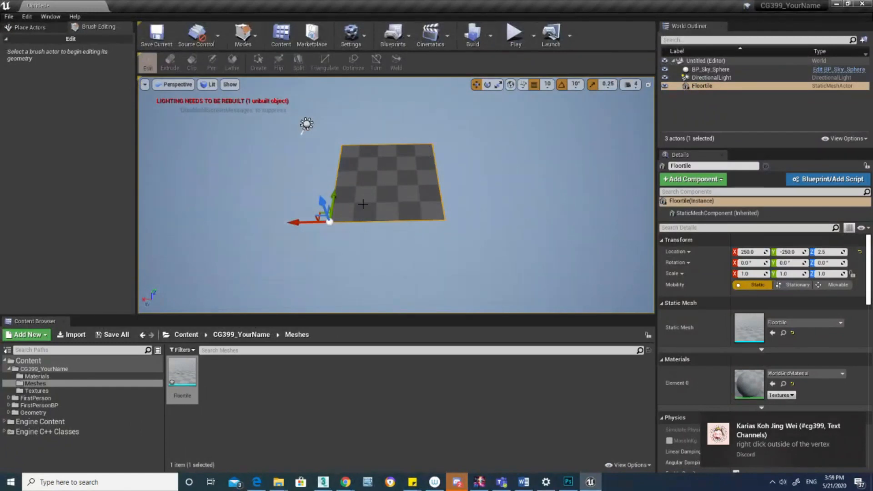
right_click_drag(363, 204, 374, 168)
mouse_move(580, 249)
right_mouse_down()
mouse_move(572, 291)
mouse_move(572, 262)
right_mouse_up()
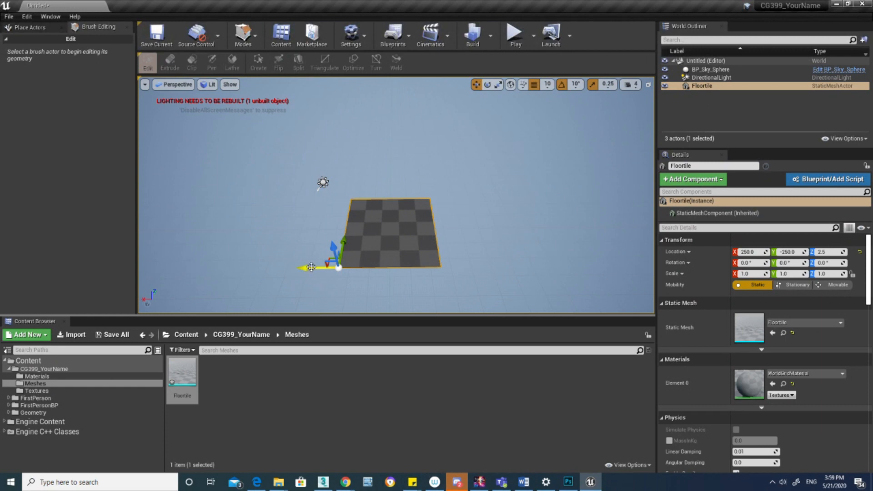
left_click_drag(311, 266, 414, 266, "alt")
left_click(398, 234)
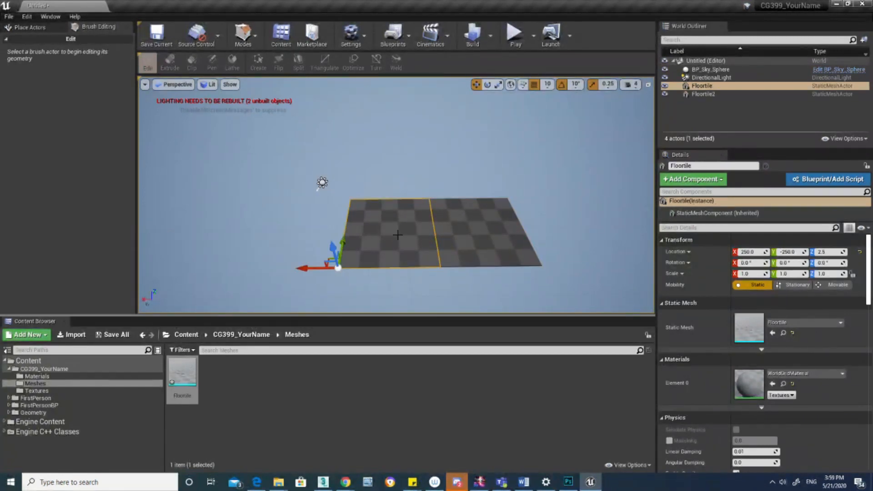
mouse_move(456, 217)
right_mouse_down()
mouse_move(467, 199)
mouse_move(465, 254)
mouse_move(456, 214)
right_mouse_up()
key("w")
key("s")
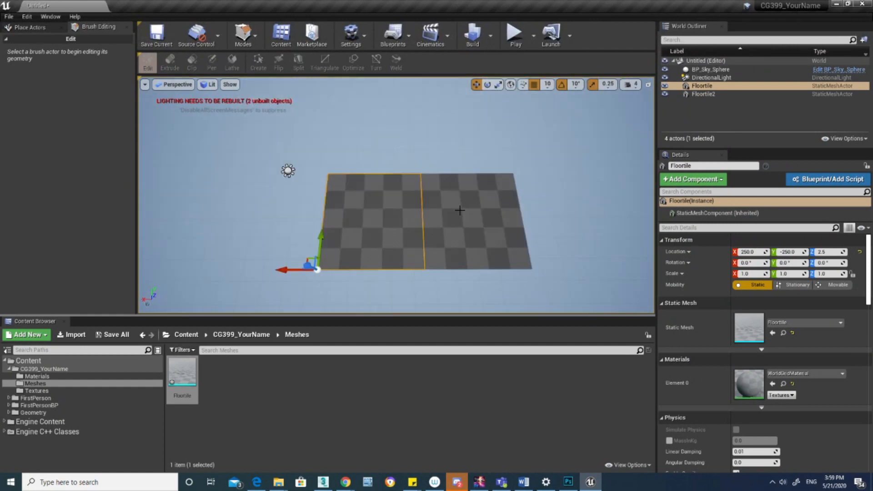
Delete the duplicated floor tile and reselect the original one.
left_click(453, 214)
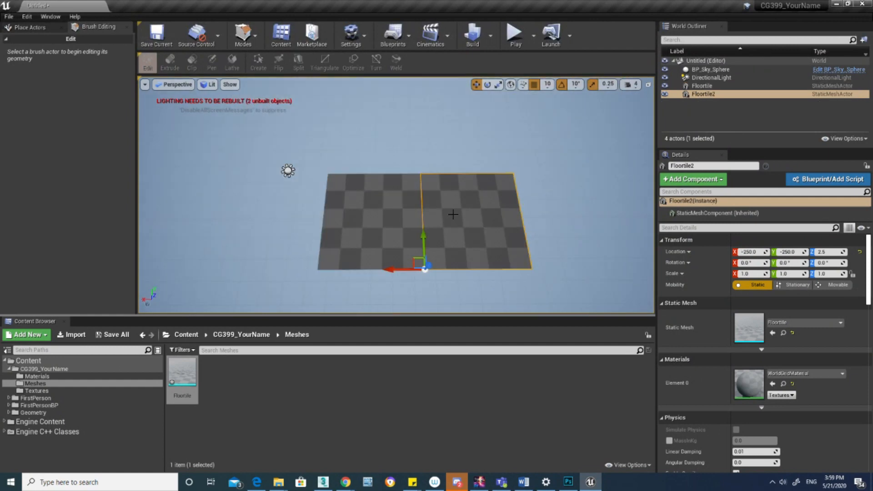
key("Delete")
left_click(390, 219)
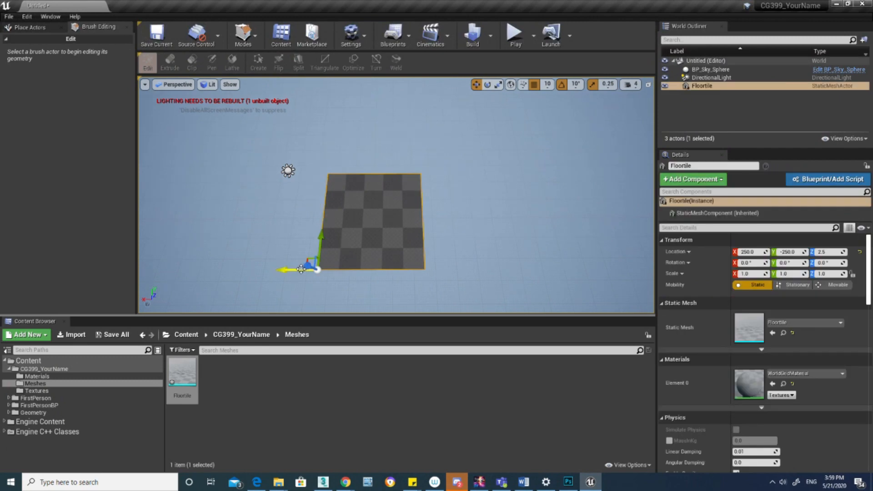
Set the position grid snap to 100 and duplicate the floor tile 500 units along negative X.
left_click(547, 86)
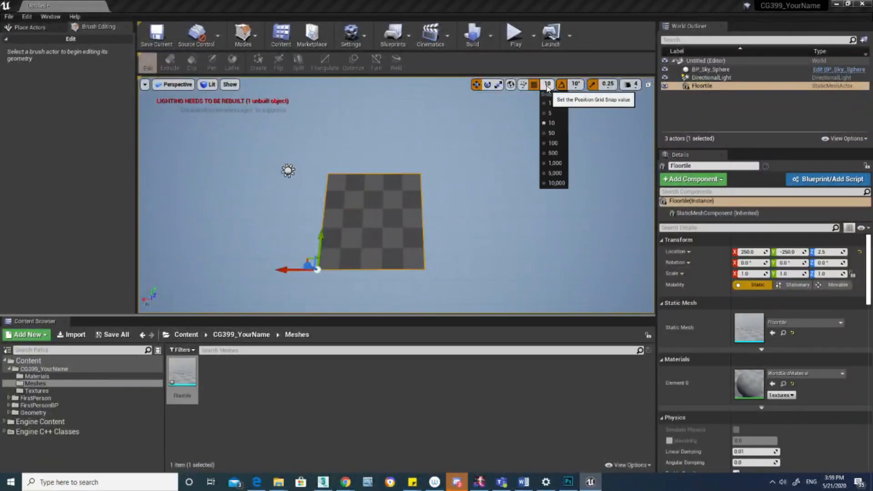
left_click(553, 143)
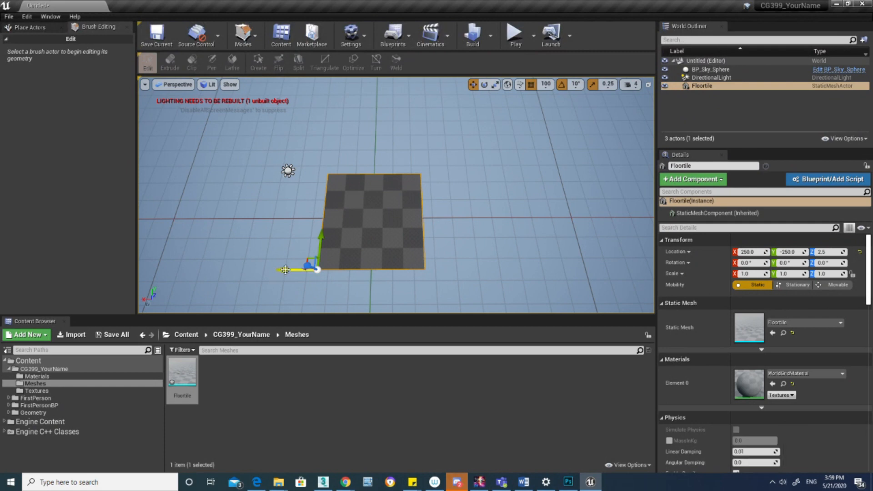
left_click_drag(285, 269, 392, 269, "alt")
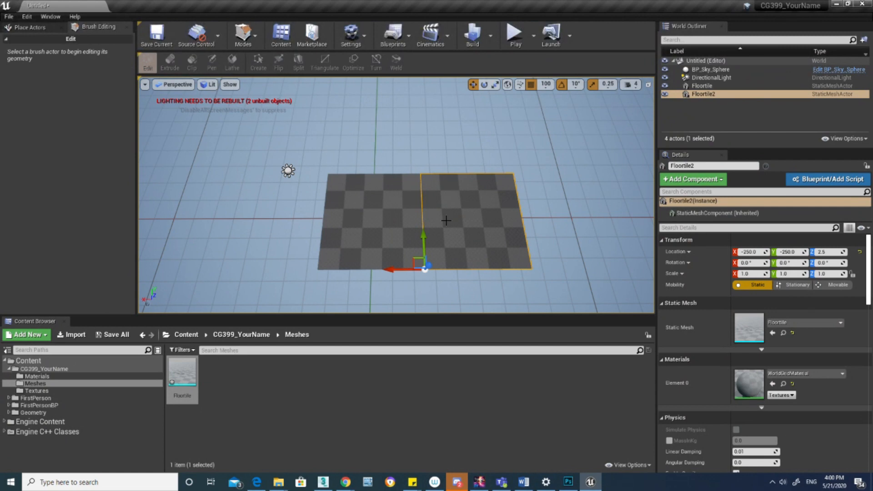
right_click_drag(446, 220, 483, 196)
key("w")
key("s")
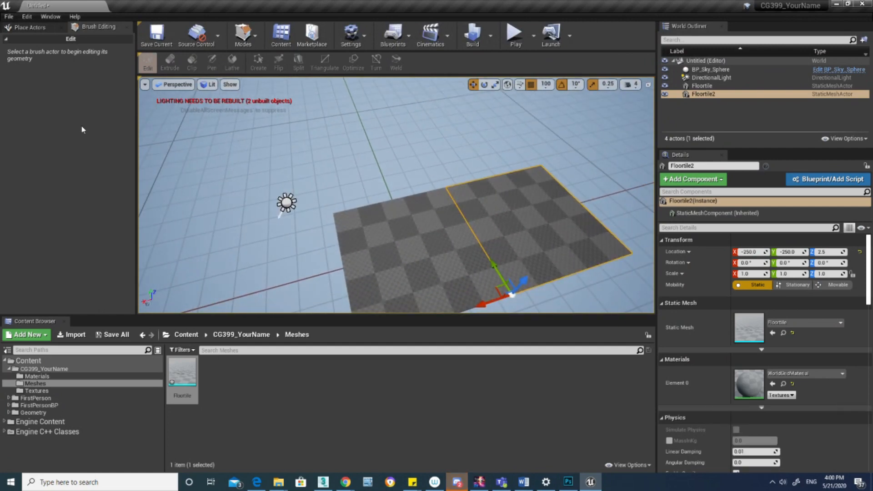
Place a Box geometry brush on top of the two floor tiles.
left_click(29, 30)
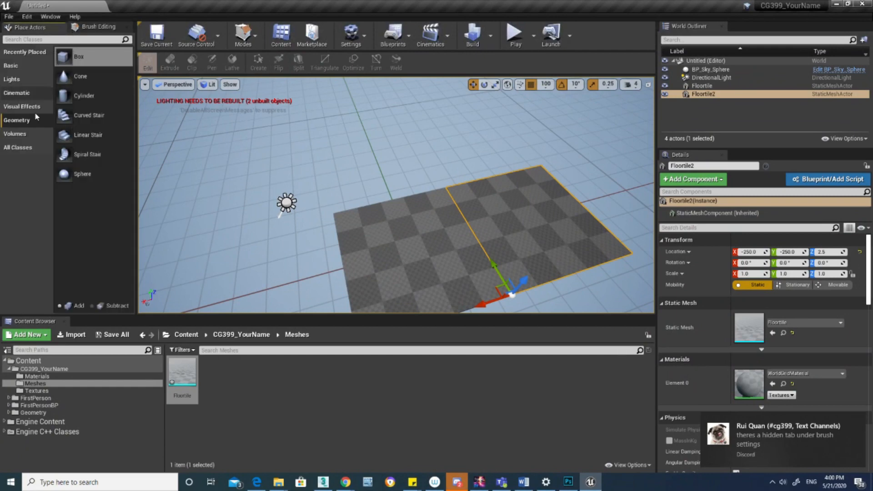
right_click_drag(257, 229, 249, 251)
right_click_drag(326, 224, 326, 223)
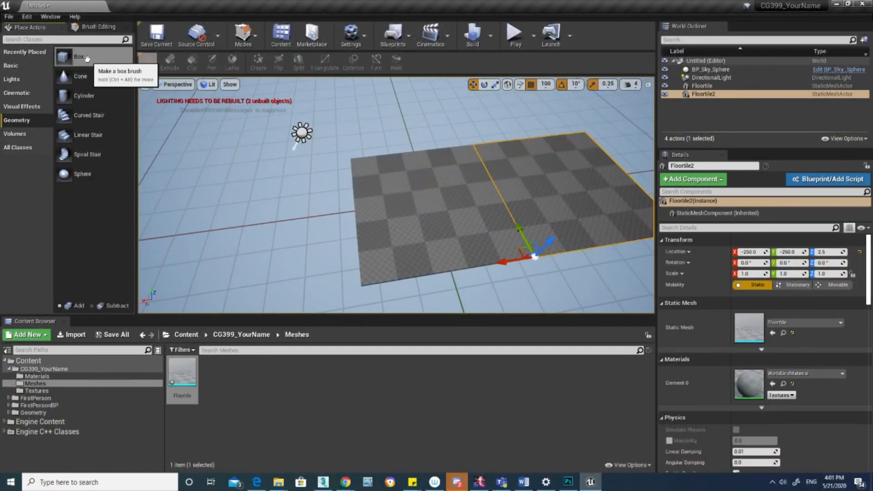
left_click_drag(86, 58, 446, 200)
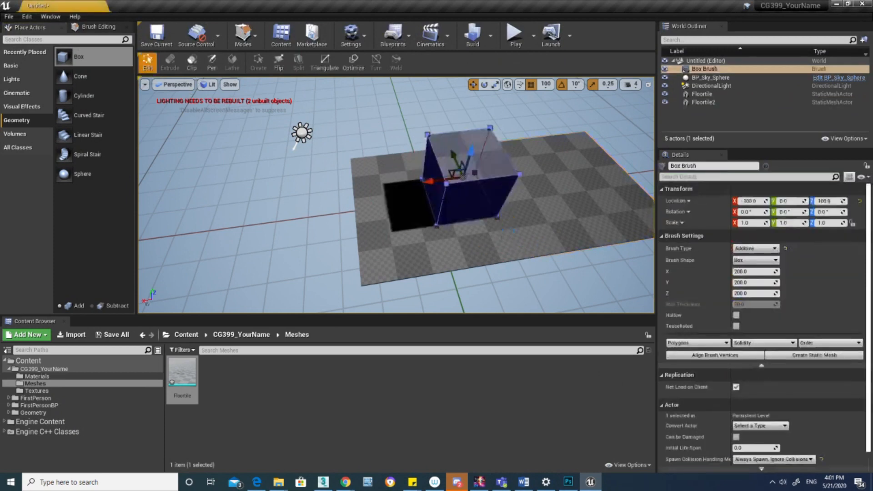
Try to set the box brush's pivot offset at its lower front corner vertex, and reselect the brush to check it.
mouse_move(344, 194)
right_mouse_down()
mouse_move(353, 216)
mouse_move(366, 218)
mouse_move(369, 177)
right_mouse_up()
key("w")
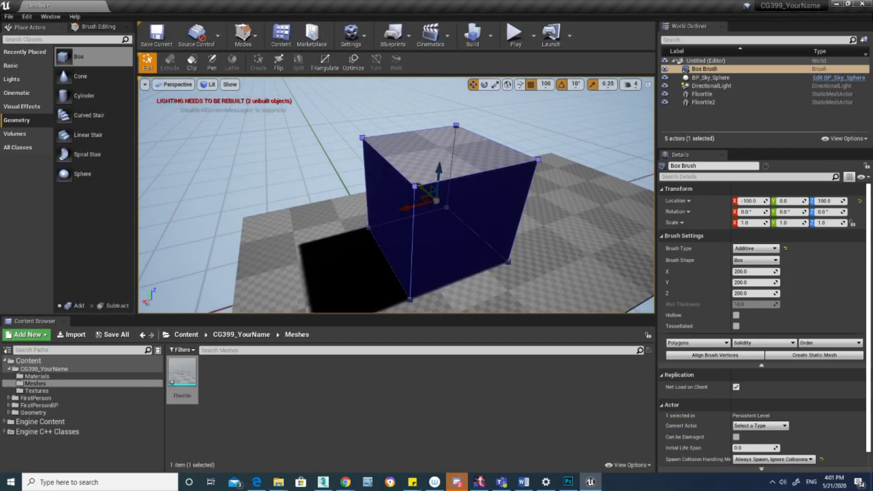
key("d")
mouse_move(409, 195)
right_mouse_down()
mouse_move(403, 181)
mouse_move(384, 212)
right_mouse_up()
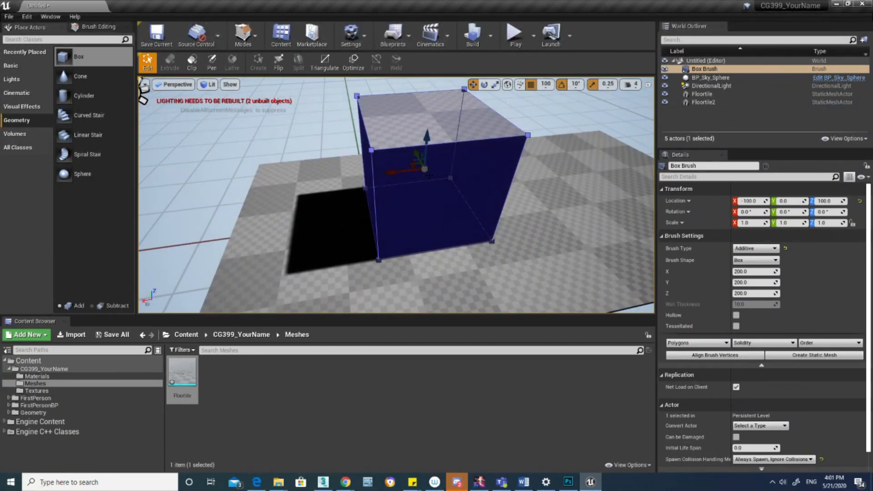
left_click(378, 259)
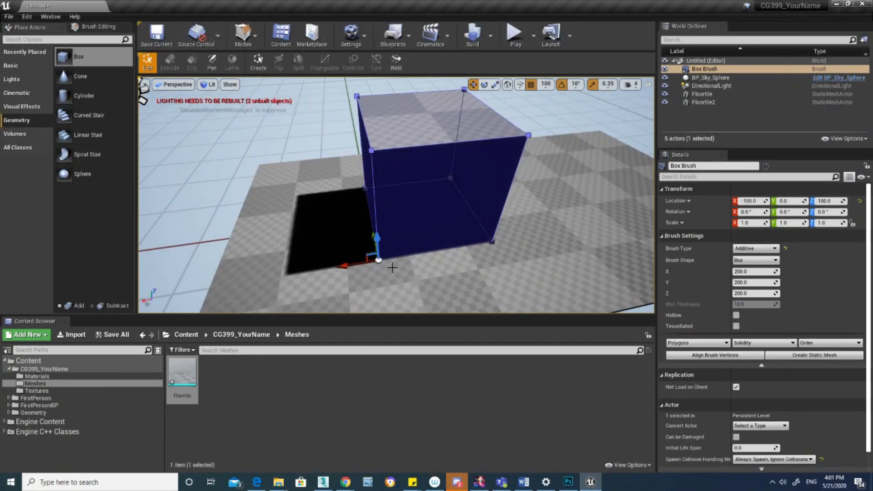
left_click(371, 150)
mouse_move(397, 276)
right_mouse_down()
mouse_move(397, 300)
mouse_move(505, 240)
right_mouse_up()
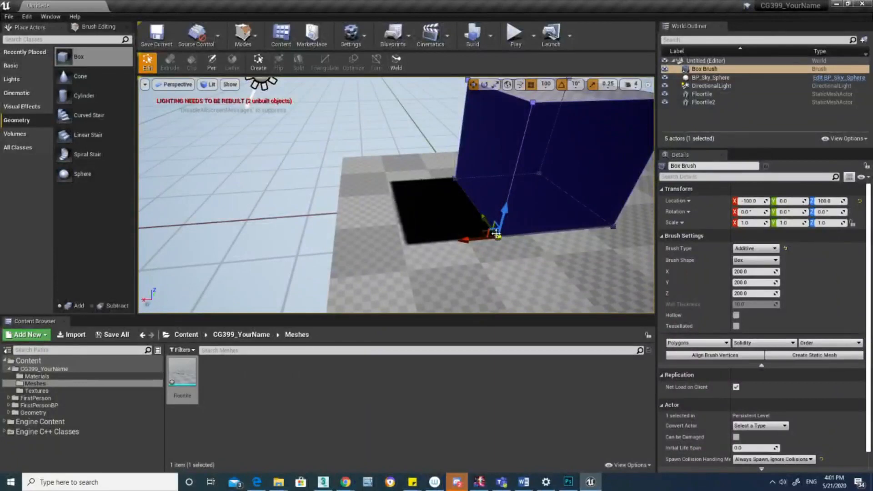
scroll(530, 263, "down", 2)
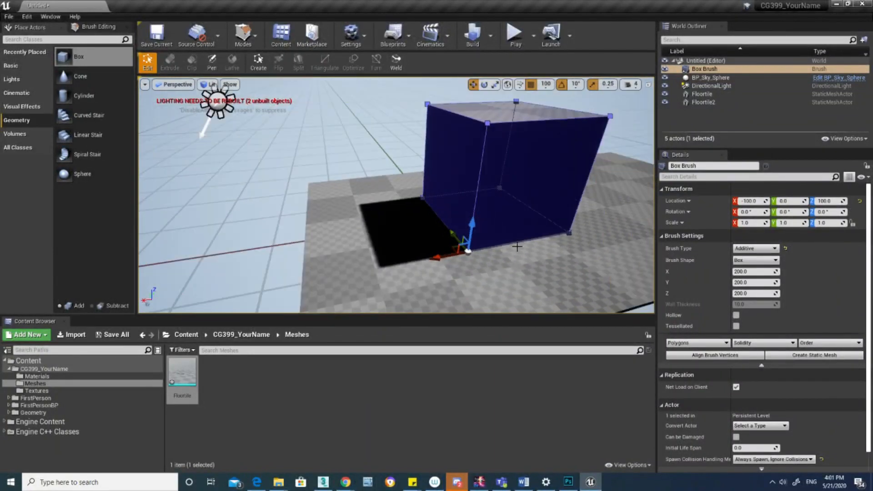
right_click(487, 246)
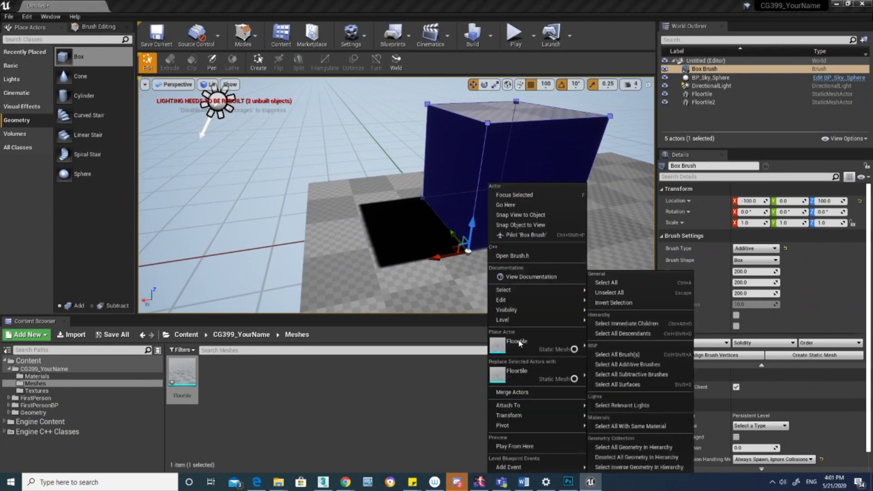
mouse_move(516, 426)
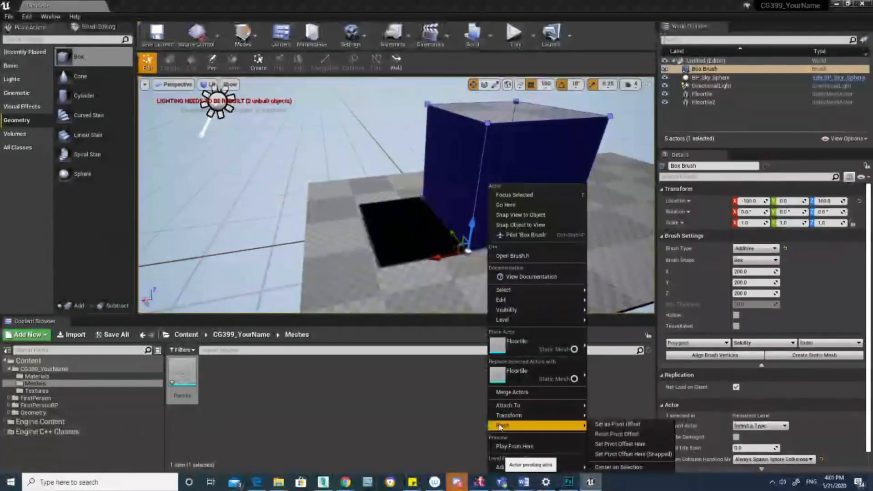
left_click(614, 424)
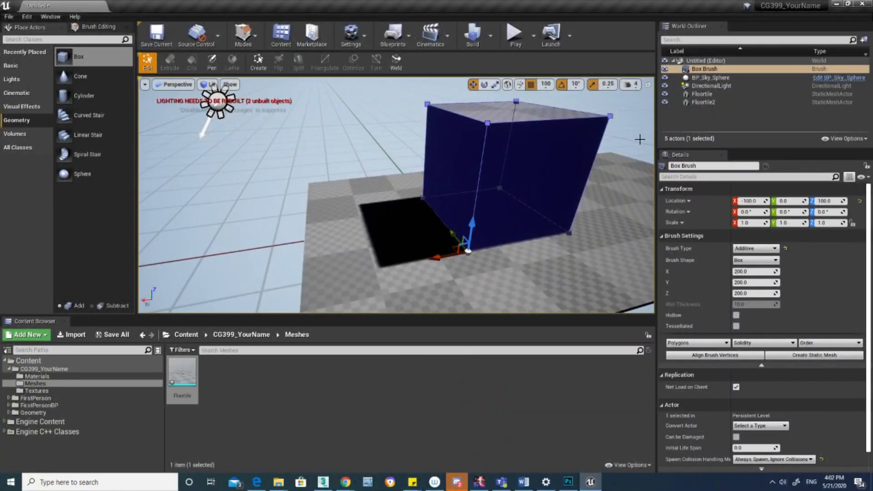
left_click(348, 277)
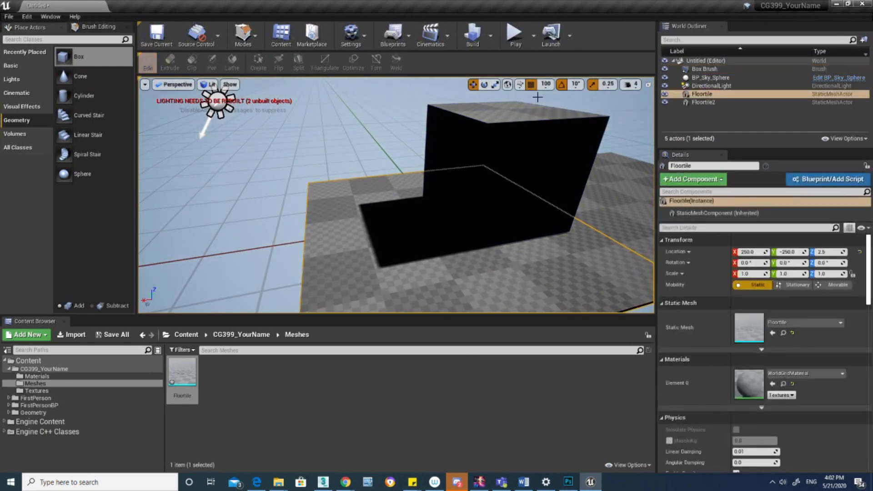
left_click(535, 121)
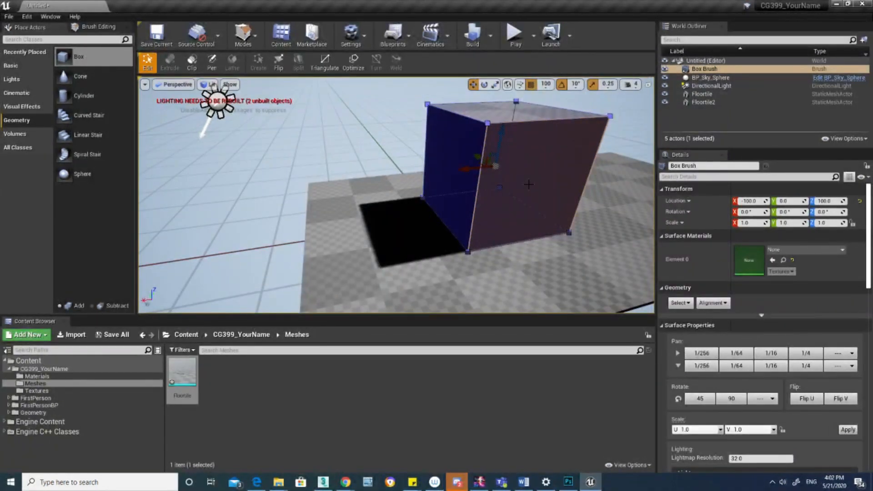
Set the lower front corner vertex as the box brush's pivot offset again, and verify it by deselecting and reselecting the brush.
left_click(467, 250)
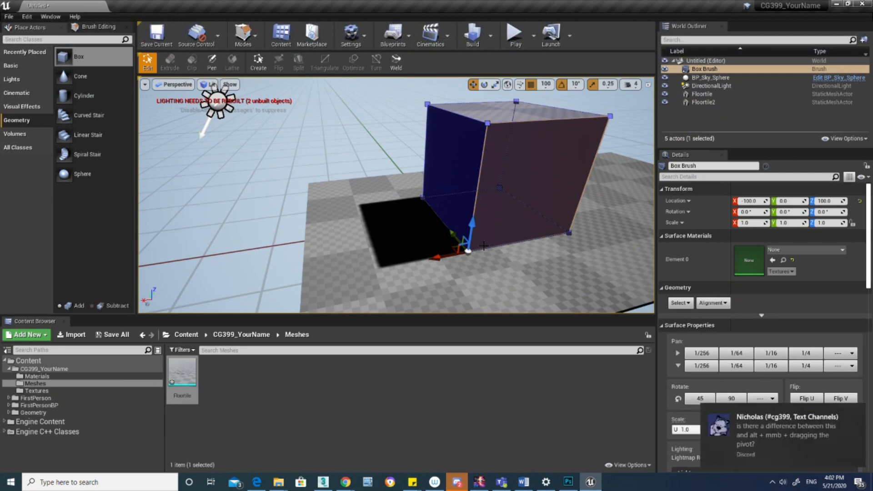
right_click(484, 247)
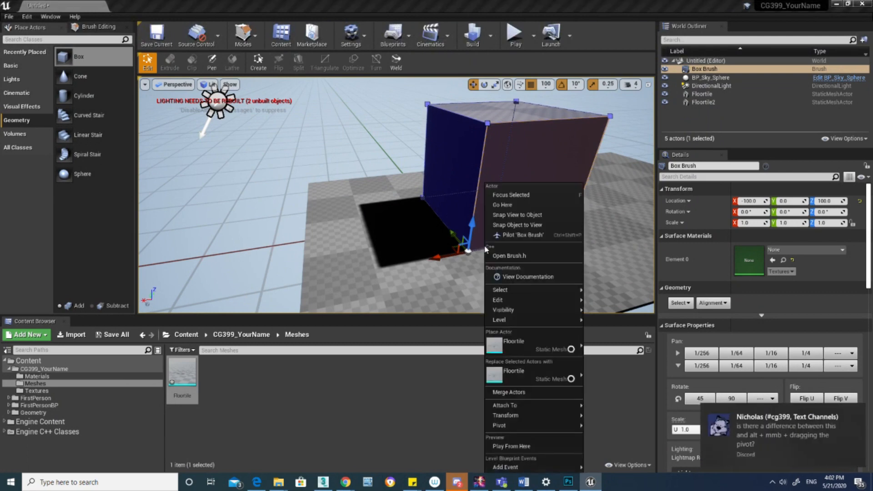
mouse_move(516, 426)
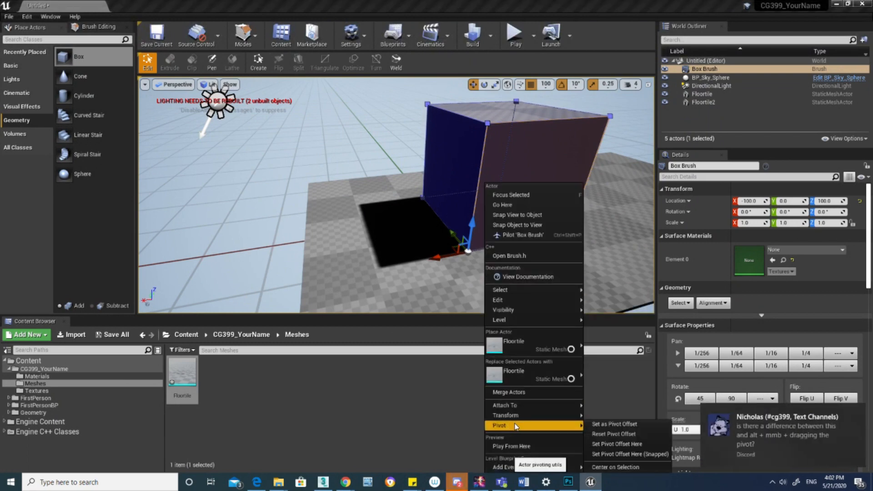
left_click(593, 424)
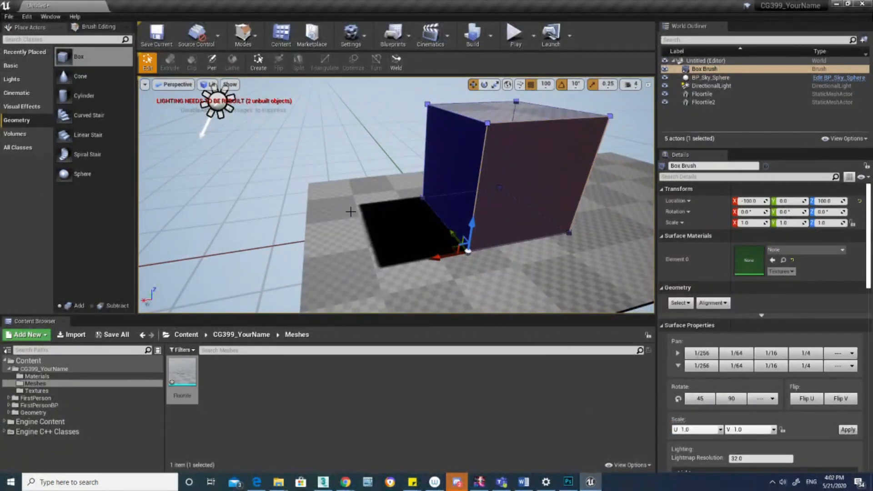
left_click(581, 208)
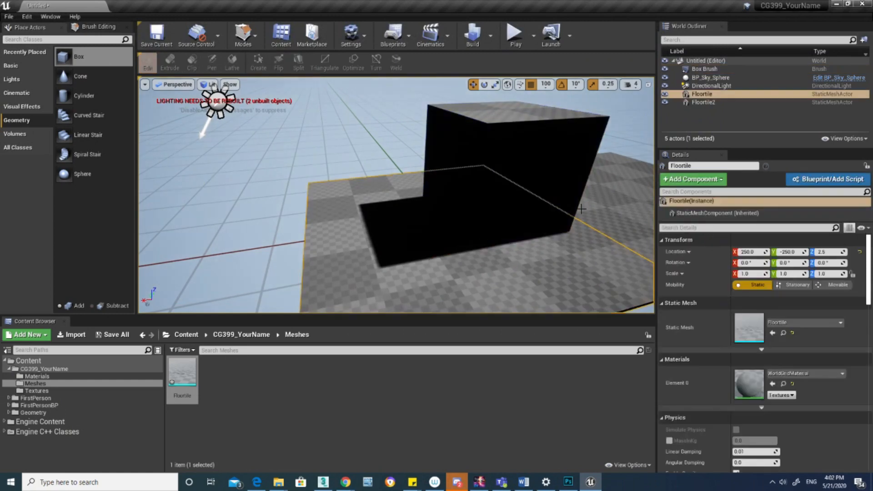
left_click(581, 132)
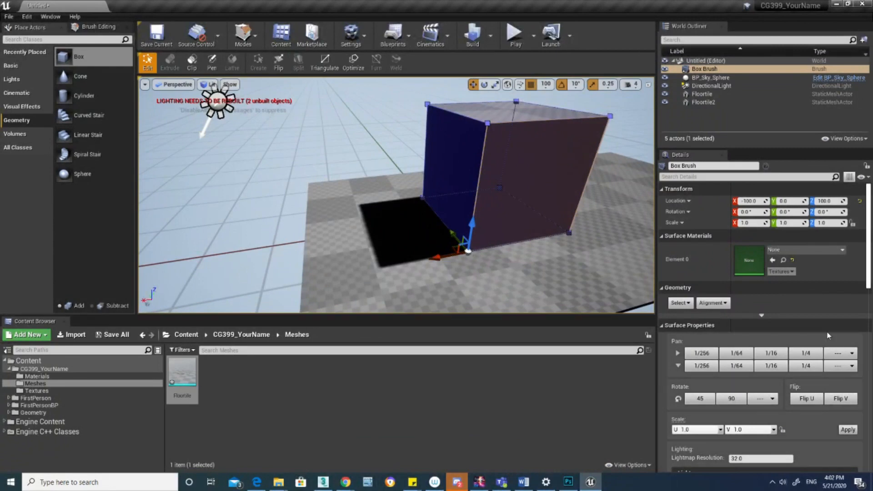
Convert the box brush into a static mesh named Temp_Box in the CG399_YourName/Meshes folder.
scroll(828, 303, "down", 5)
scroll(827, 302, "down", 5)
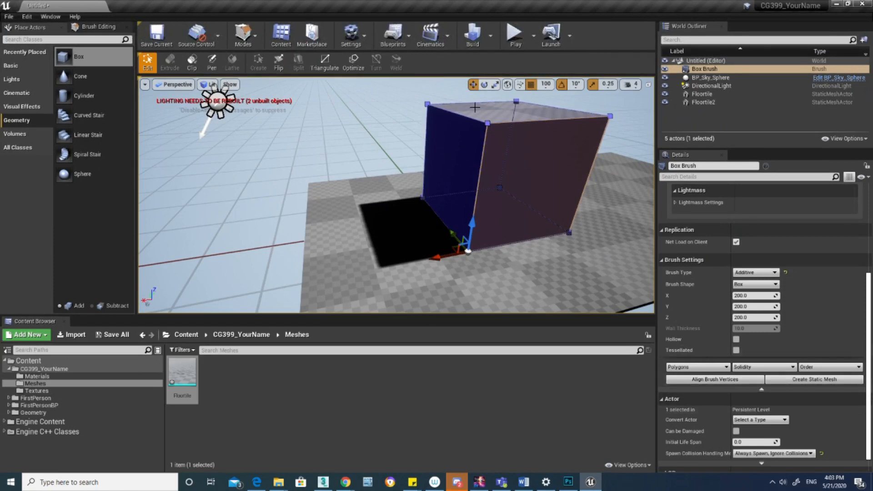
left_click(9, 17)
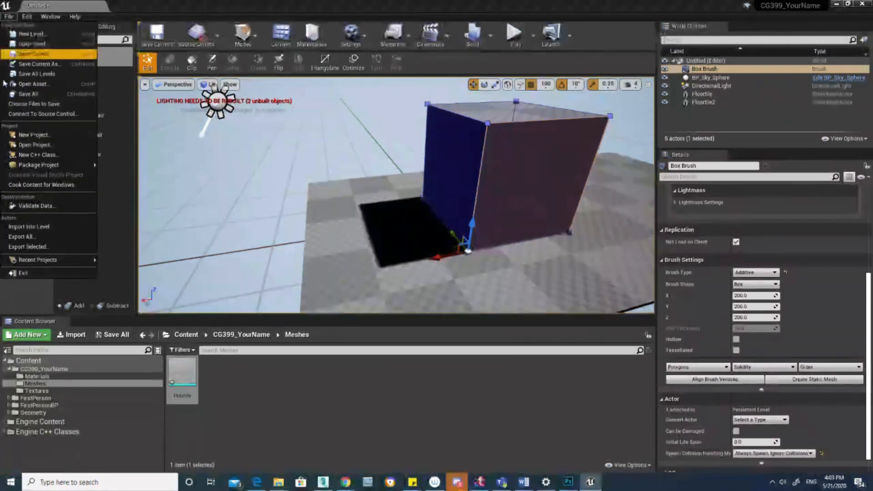
left_click(578, 7)
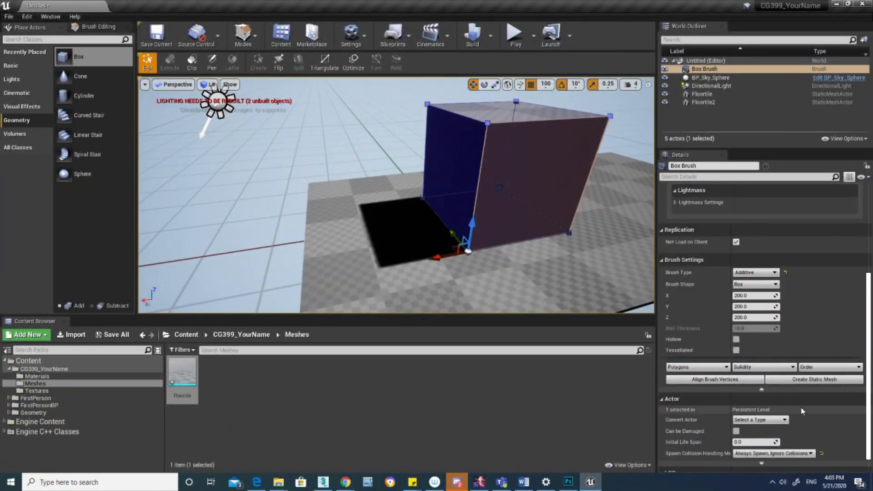
left_click(757, 390)
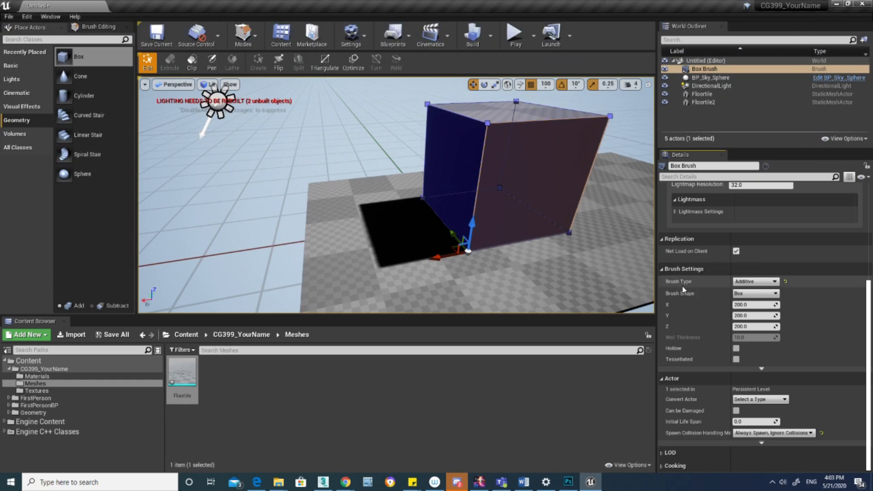
left_click(761, 370)
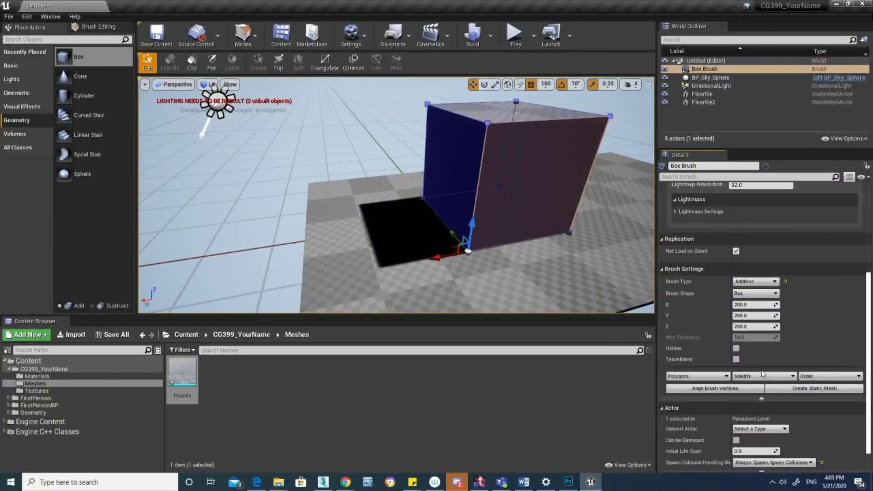
left_click(802, 389)
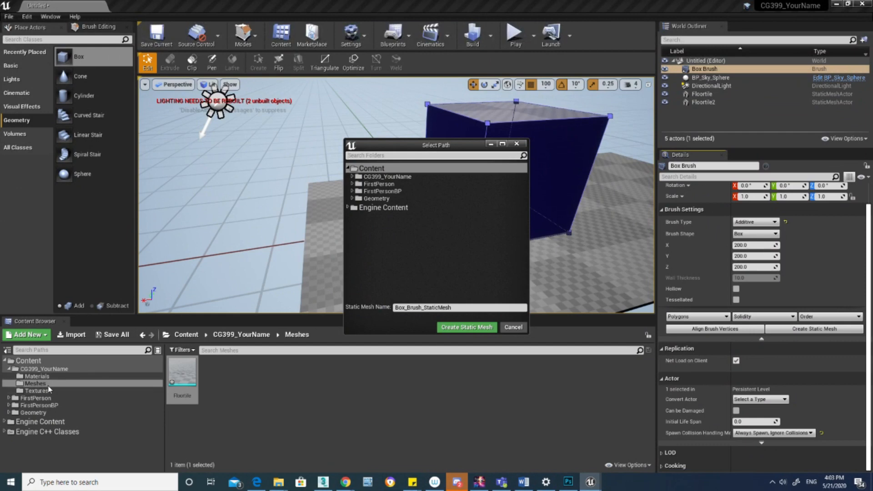
left_click(352, 176)
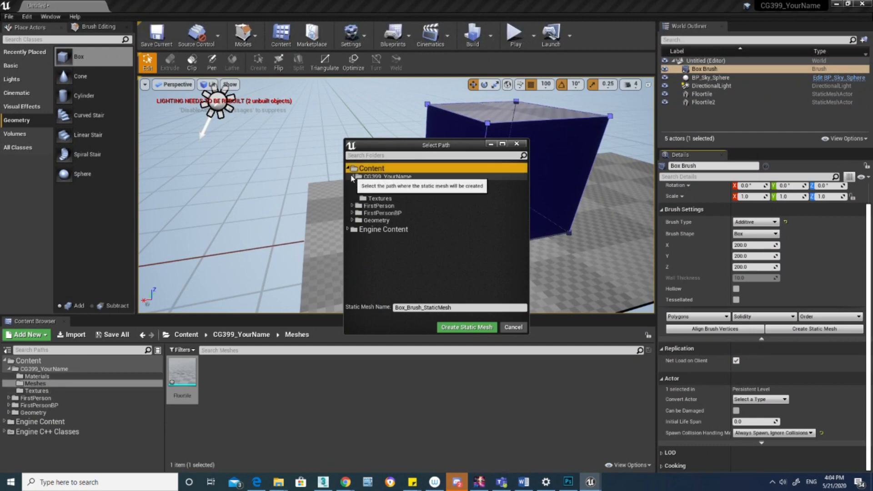
left_click(381, 192)
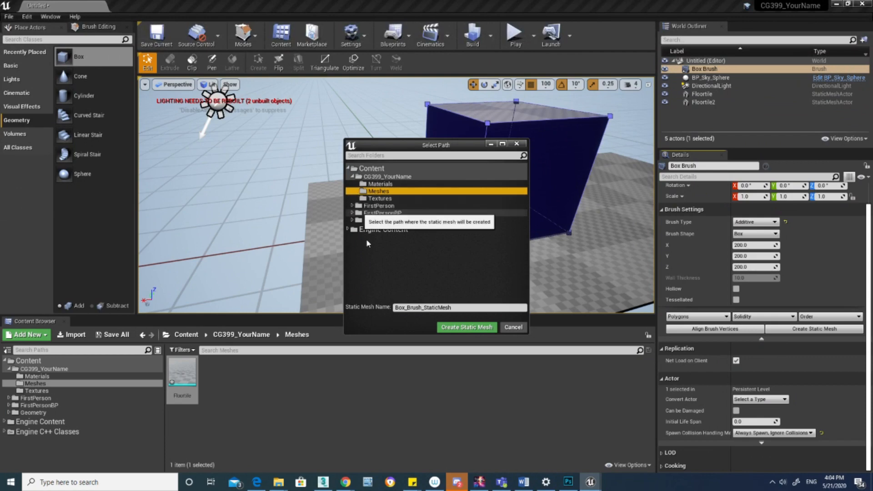
left_click(459, 308)
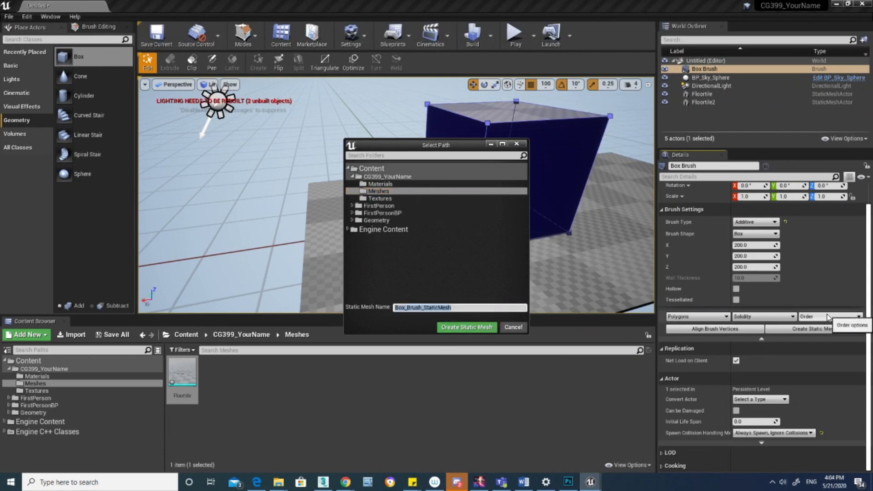
type("Temp_Box")
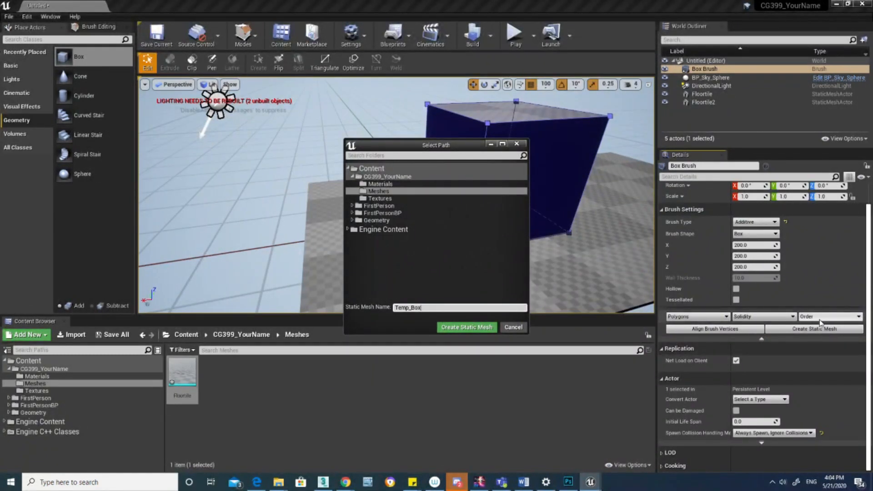
left_click(454, 328)
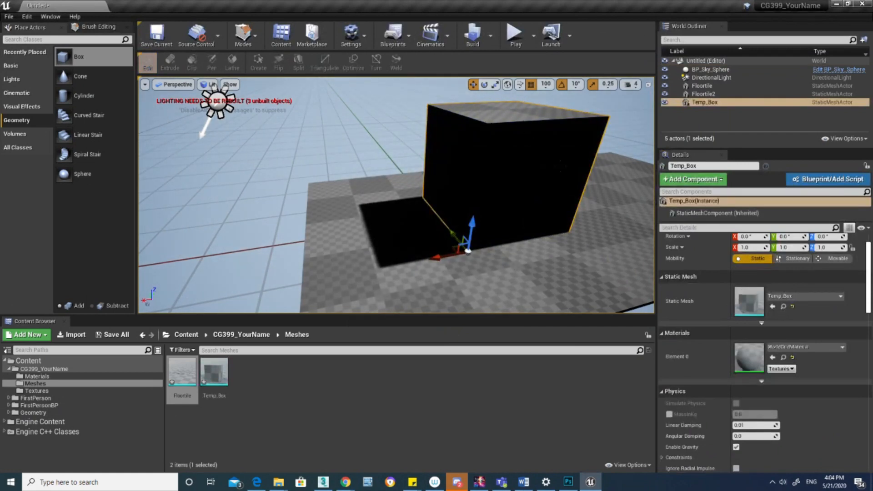
Export the Temp_Box static mesh asset as an FBX file named Temp_Box into the project's Content/CG399_YourName/Meshes folder.
right_click_drag(488, 159, 513, 146)
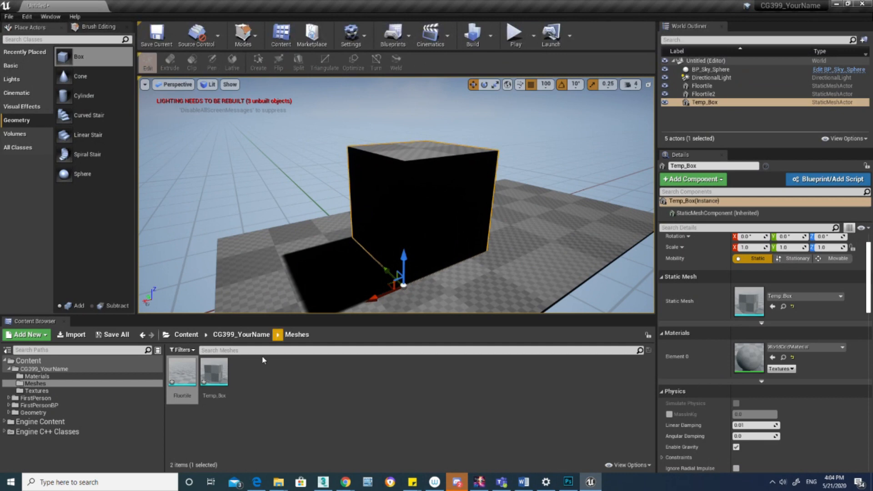
left_click(209, 373)
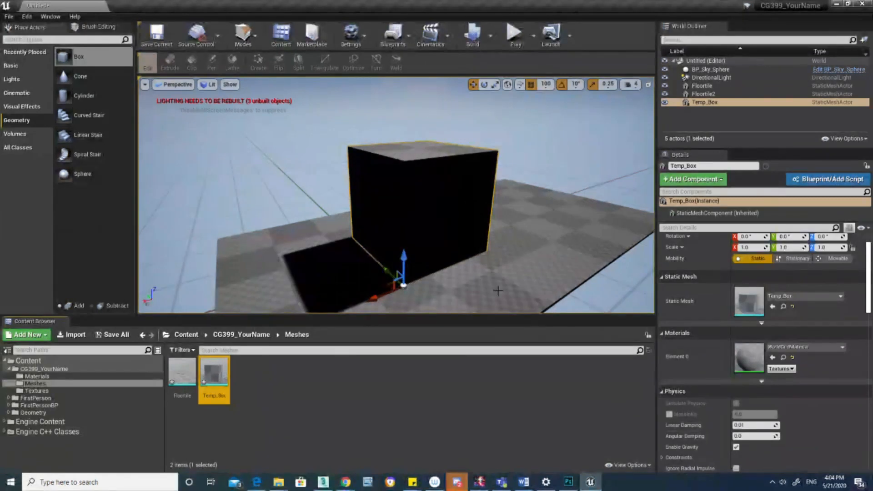
right_click_drag(493, 287, 488, 307)
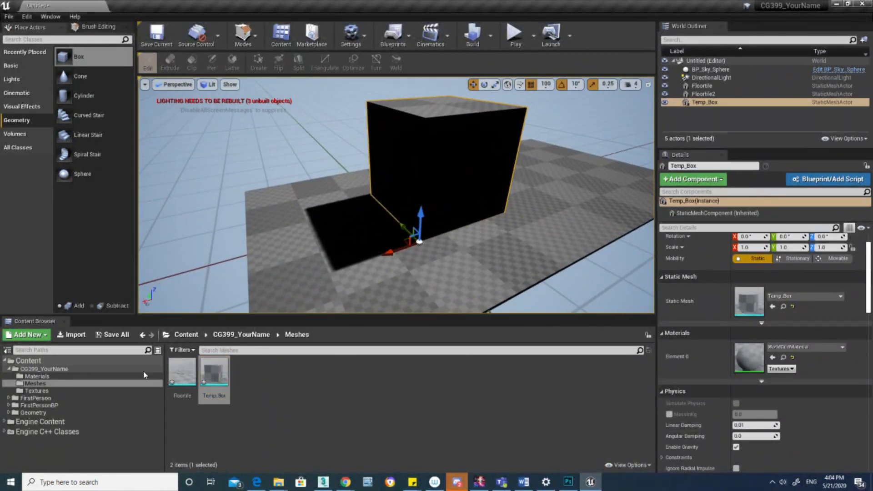
left_click(214, 382)
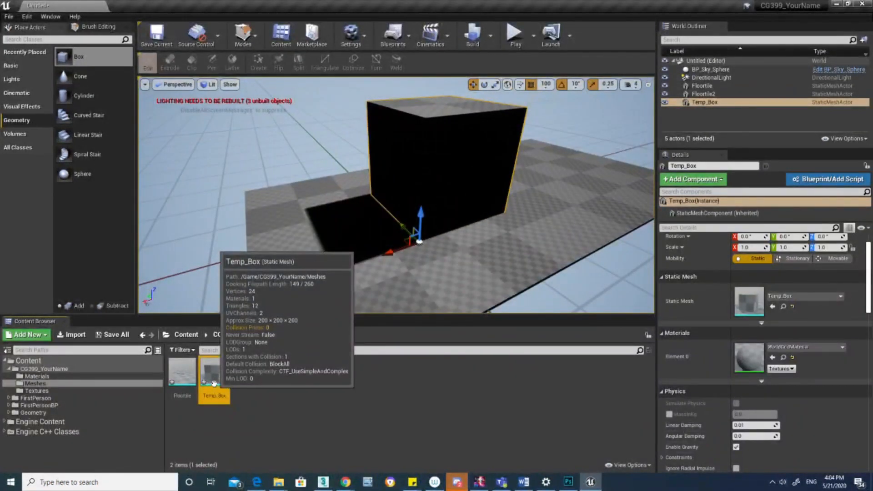
right_click(214, 383)
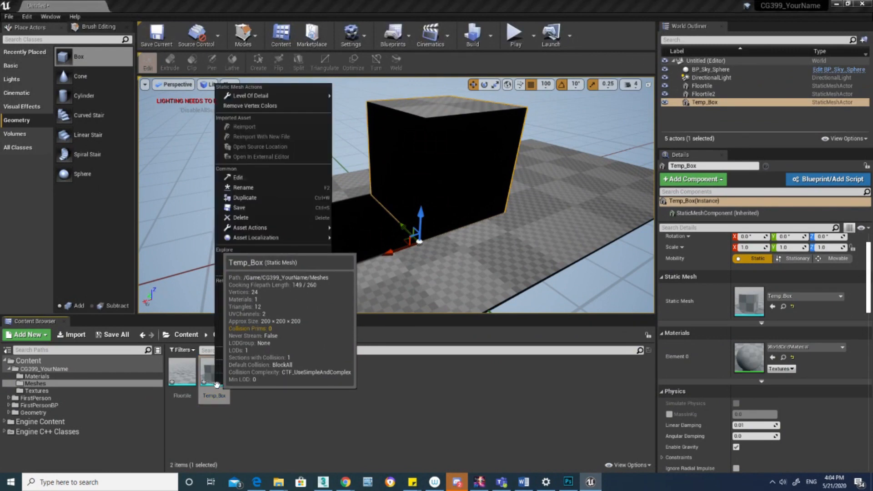
mouse_move(293, 227)
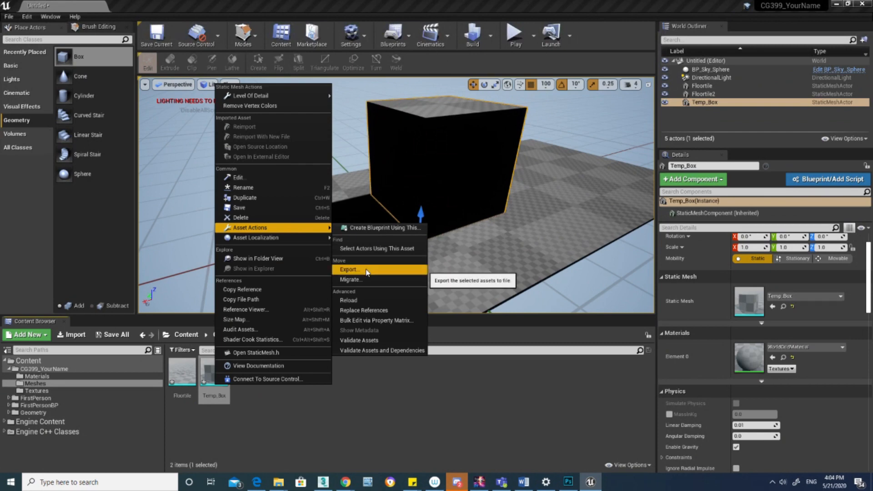
left_click(366, 271)
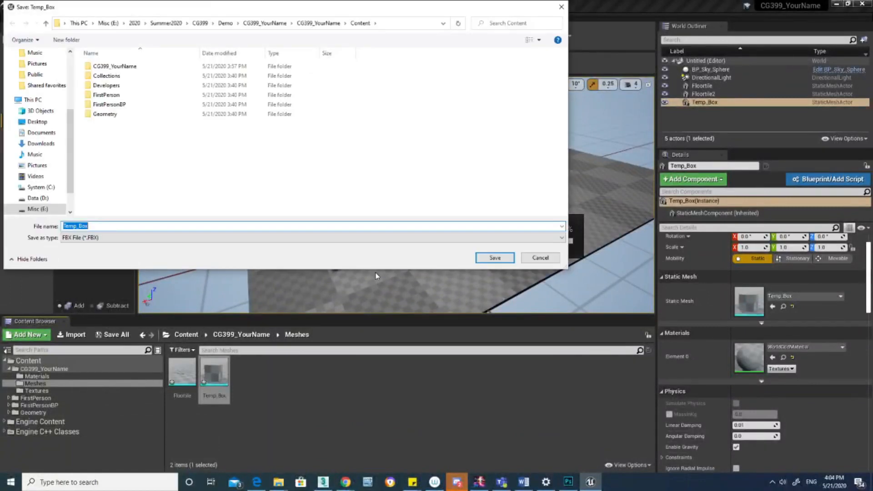
left_click(135, 68)
double_click(134, 68)
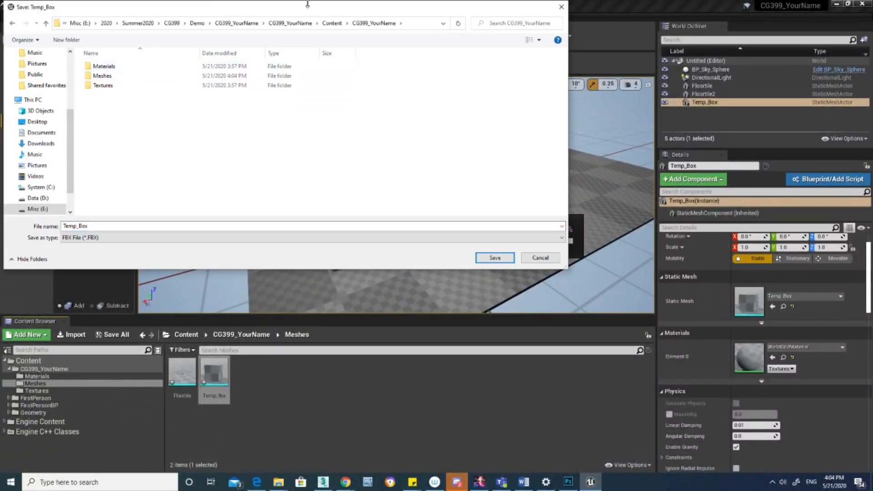
left_click_drag(305, 13, 437, 102)
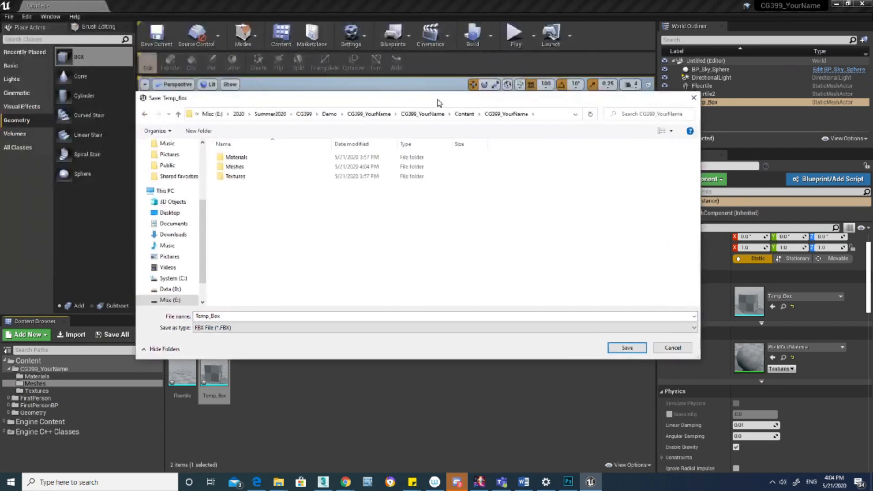
double_click(234, 166)
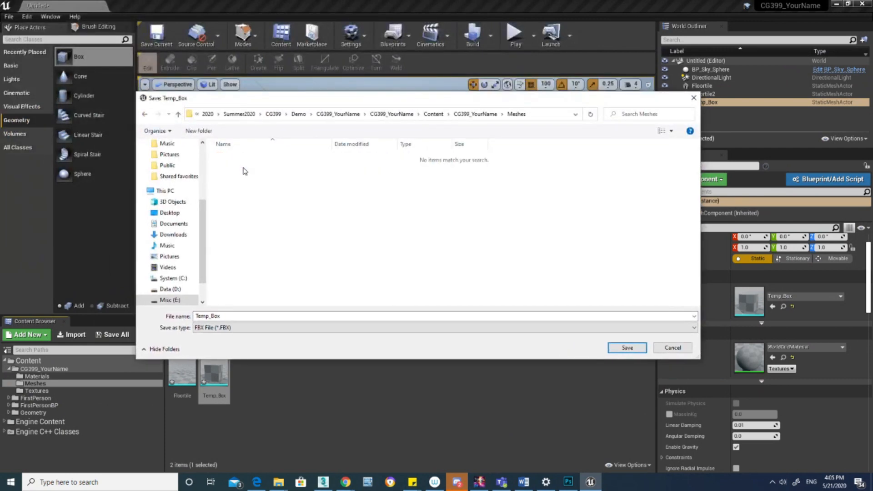
left_click_drag(223, 316, 180, 318)
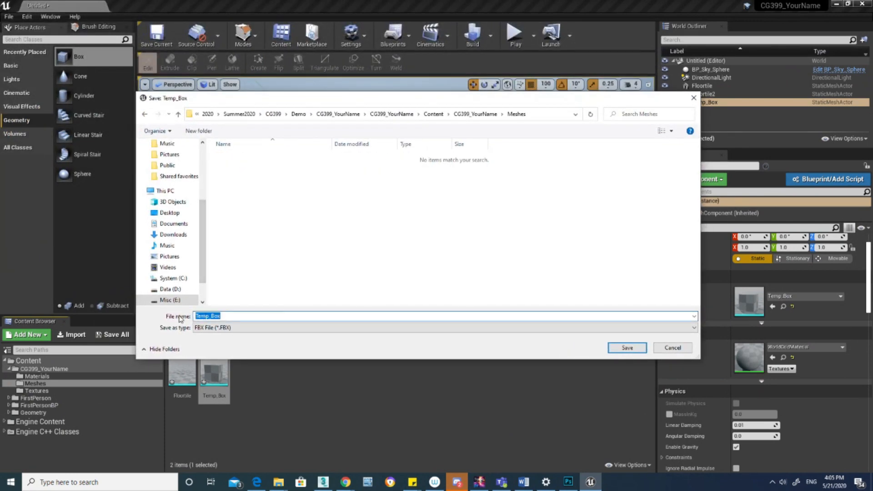
left_click(229, 316)
left_click(627, 348)
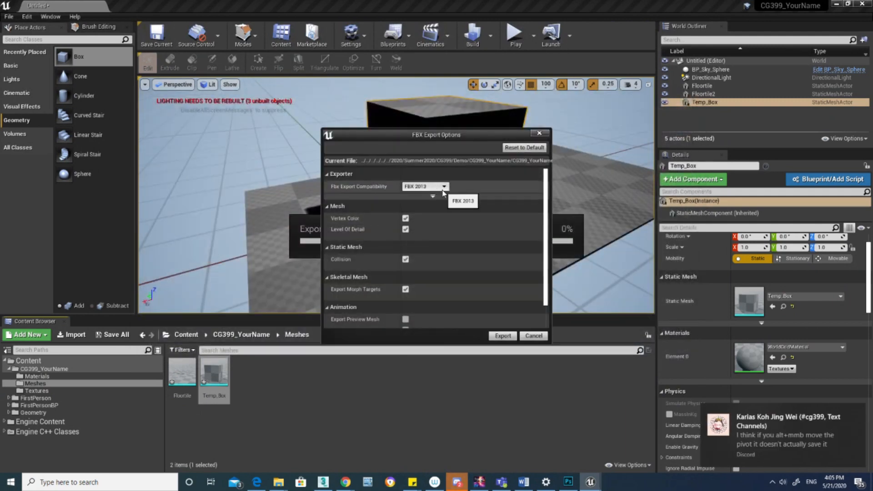
Run the FBX 2013 export with Vertex Color, Level Of Detail, Collision, Export Morph Targets and Export Local Time disabled.
left_click(442, 190)
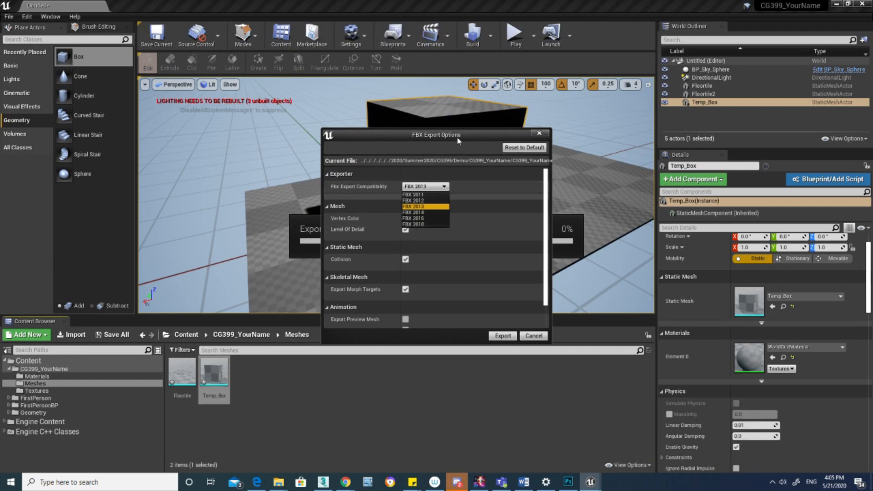
left_click(425, 186)
left_click(405, 218)
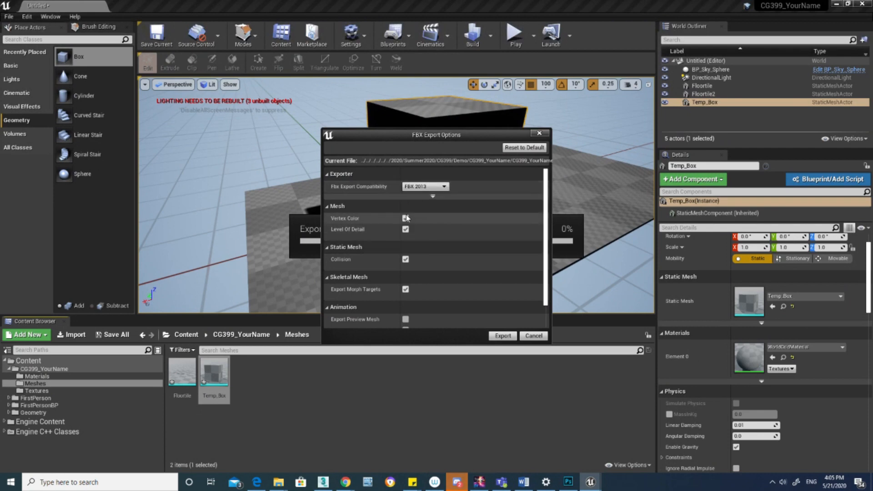
left_click(405, 230)
left_click(405, 260)
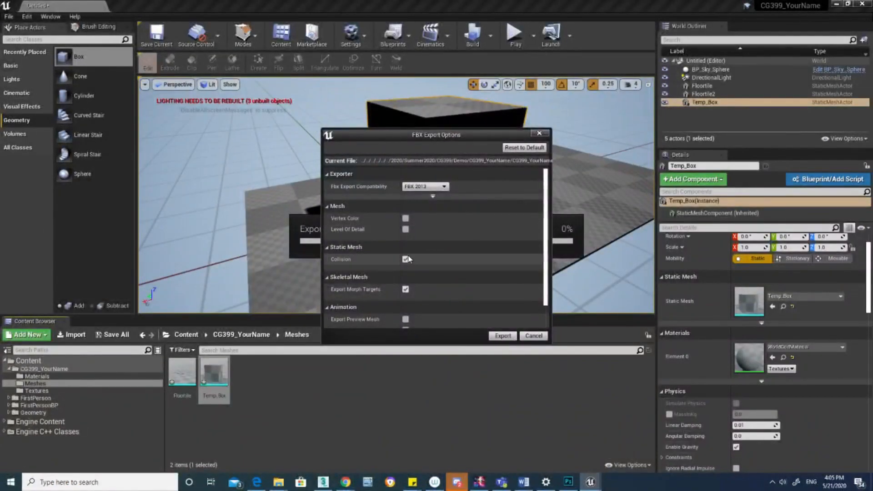
left_click(405, 289)
scroll(417, 301, "down", 1)
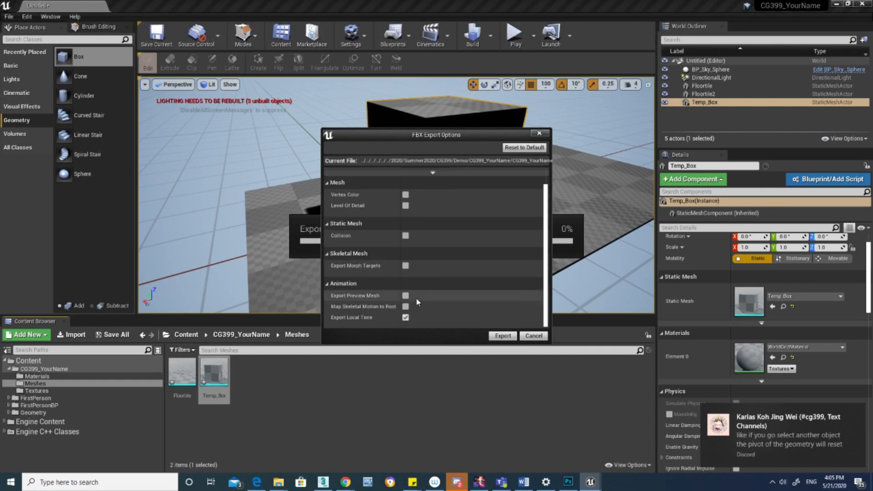
left_click(405, 317)
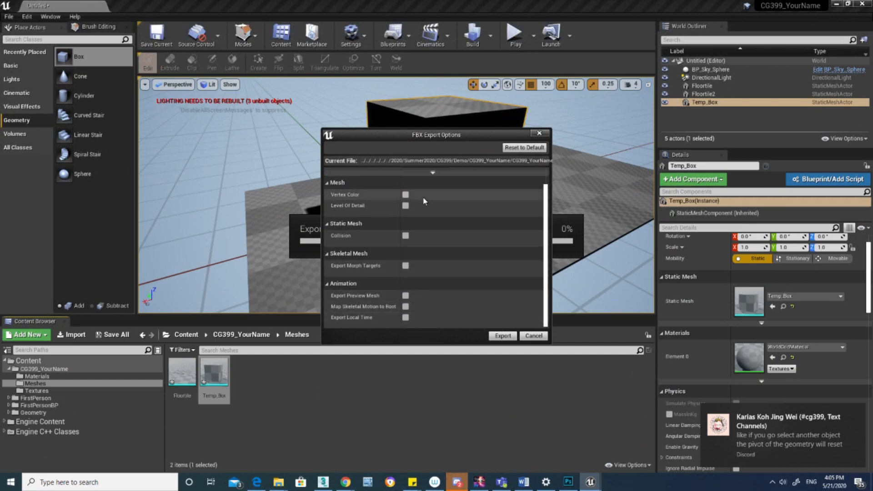
scroll(403, 222, "up", 1)
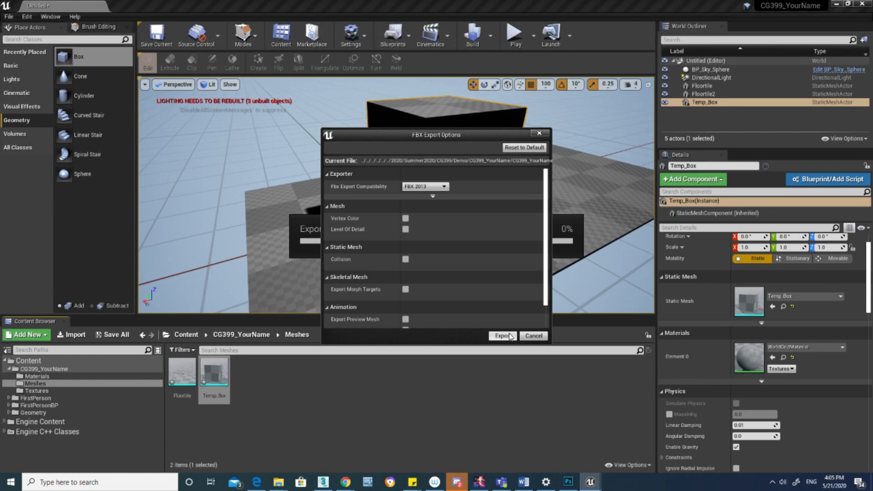
left_click(509, 336)
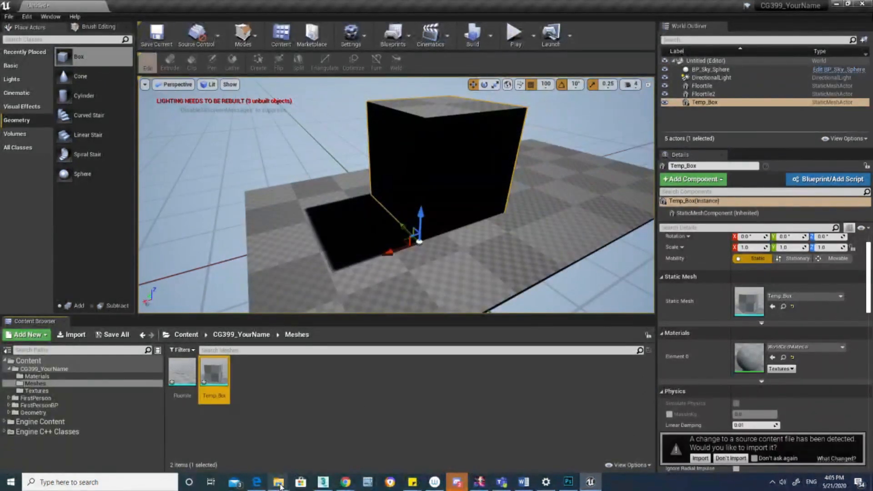
Switch to the File Explorer window showing Content and navigate from the Testlesson01 project up to the CG399/Demo folder.
mouse_move(281, 481)
mouse_move(258, 437)
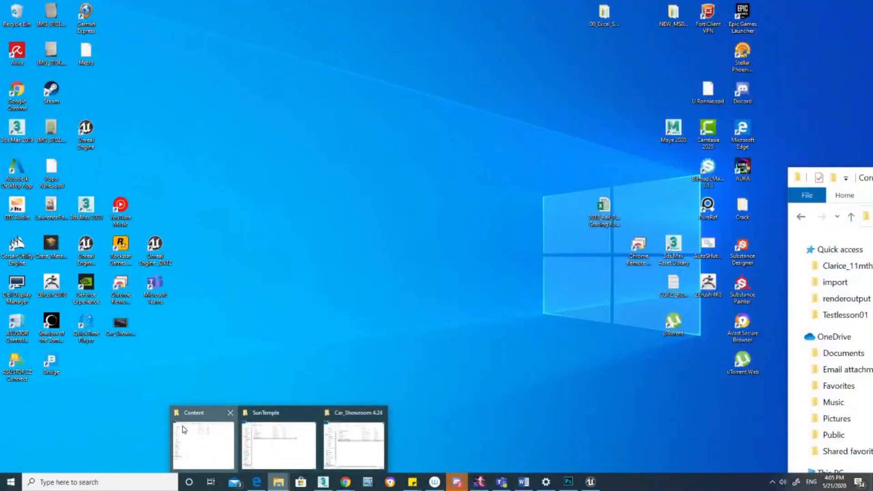
left_click(203, 444)
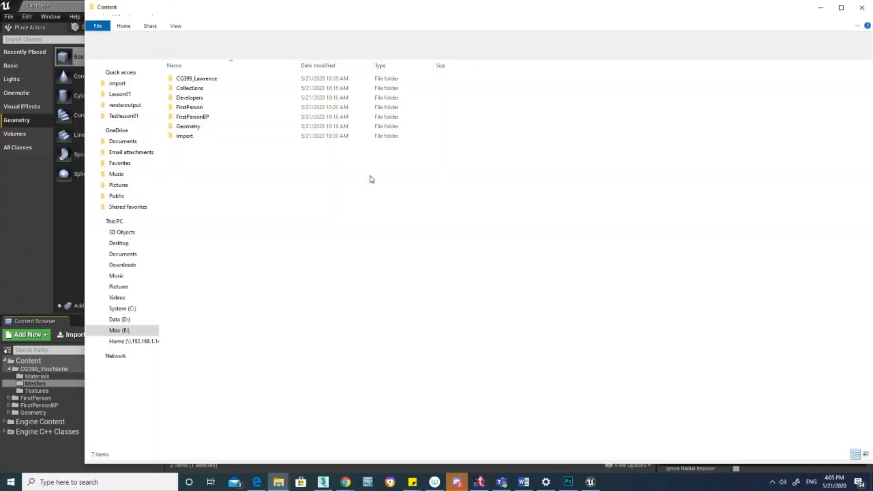
left_click_drag(252, 12, 353, 122)
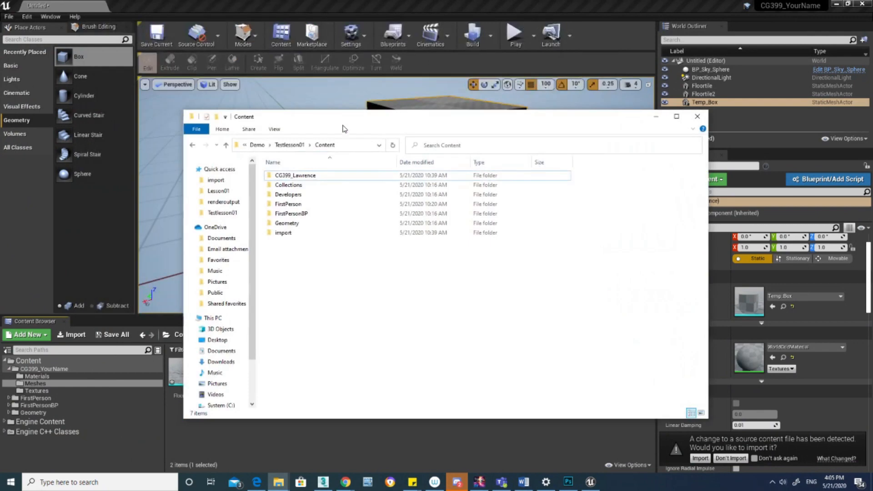
left_click(296, 176)
double_click(296, 176)
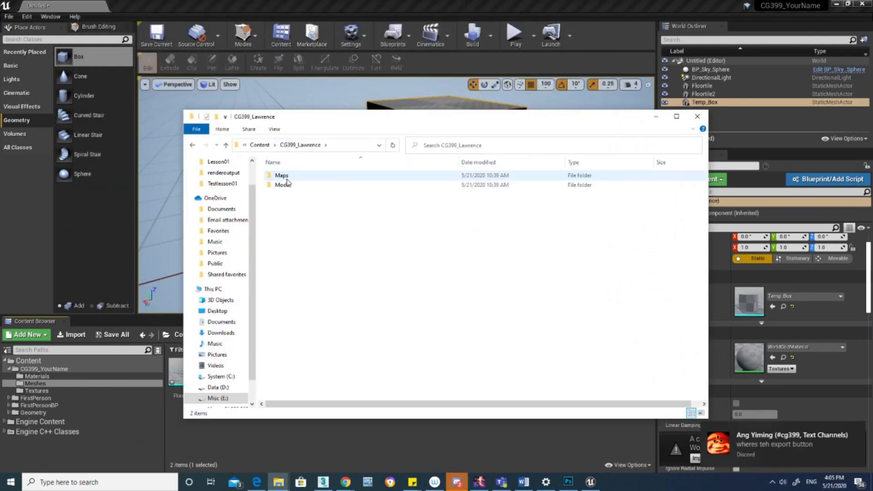
double_click(284, 185)
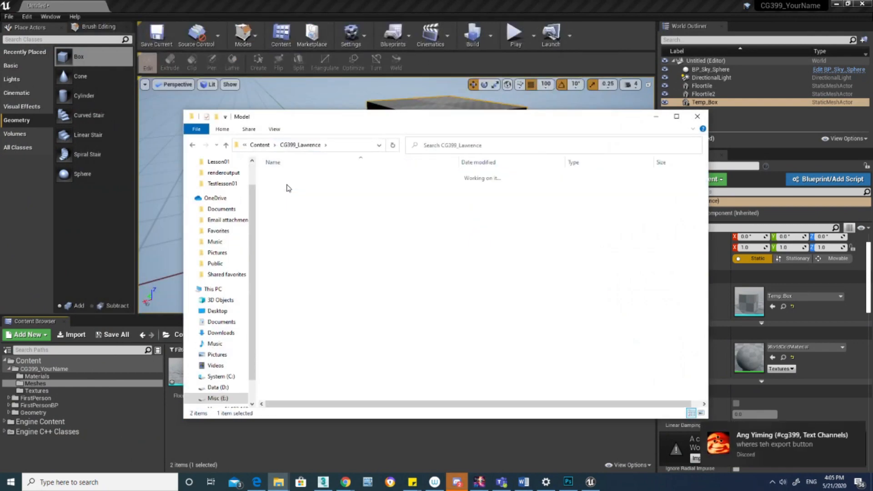
left_click(260, 144)
left_click(257, 146)
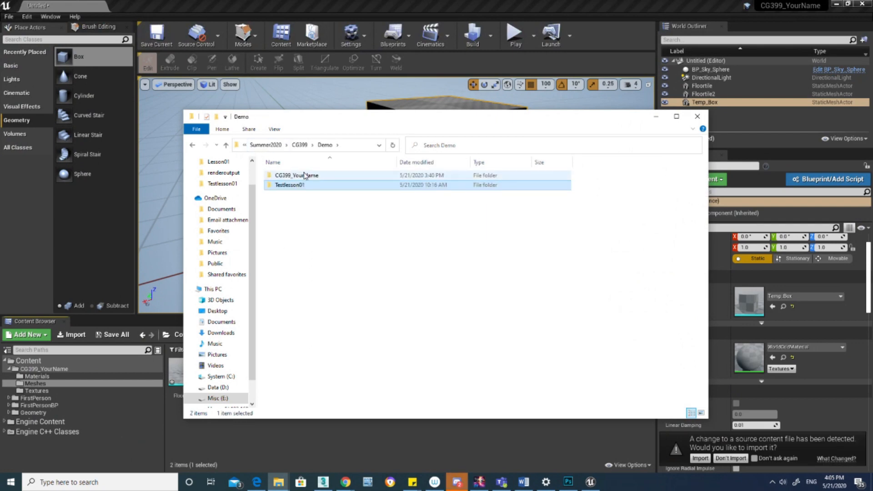
Browse into the CG399_YourName project's Content/CG399_YourName/Meshes folder to check for the exported Temp_Box.FBX.
double_click(309, 176)
double_click(301, 176)
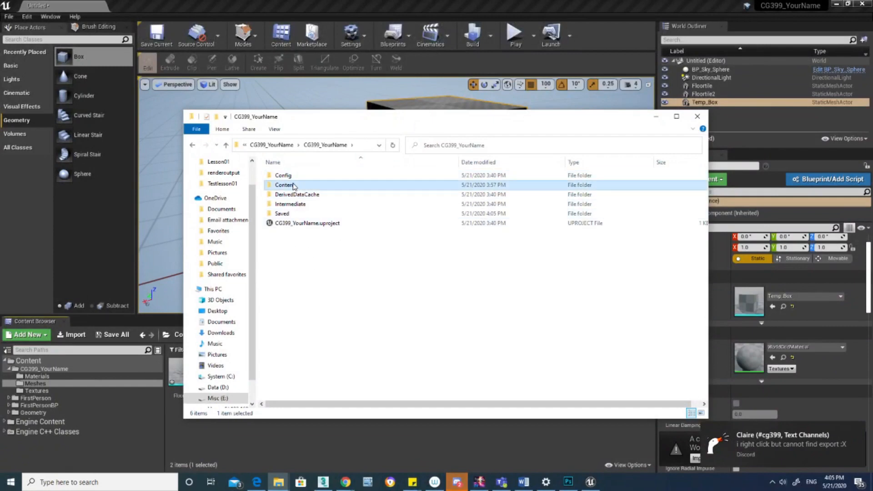
double_click(291, 185)
double_click(305, 175)
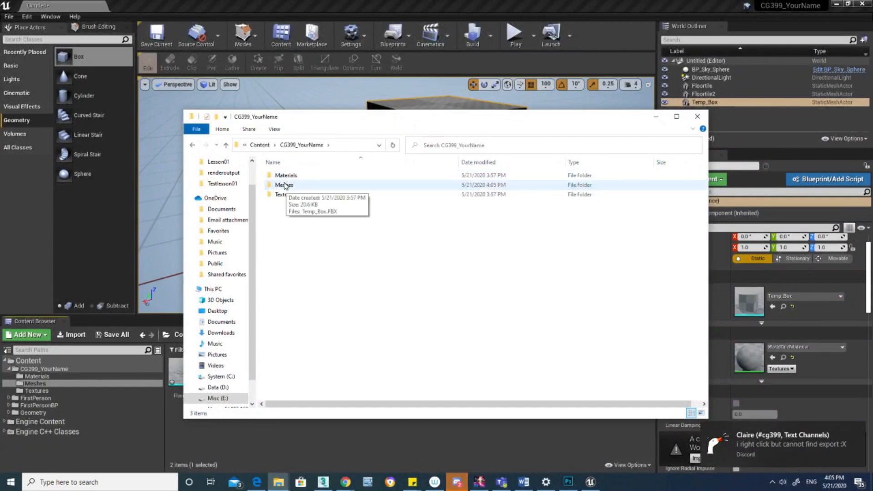
double_click(287, 185)
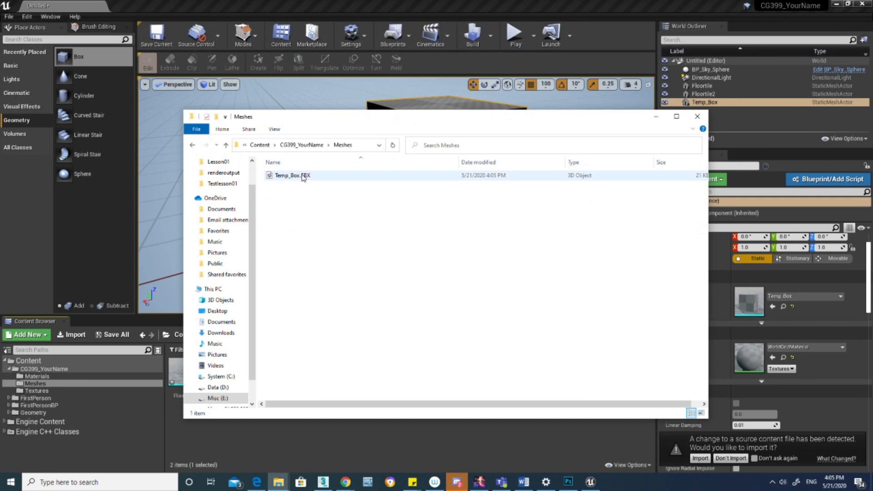
Copy the full path of the Meshes folder that contains Temp_Box.FBX.
left_click(361, 145)
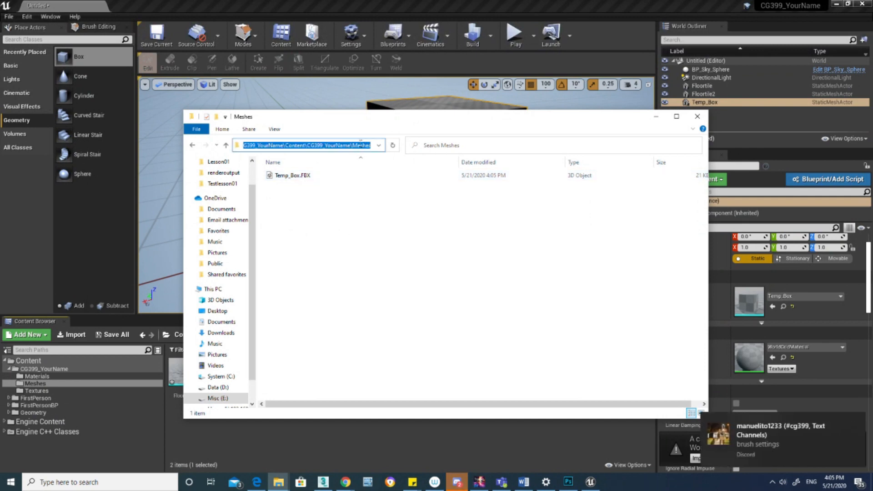
right_click(334, 147)
left_click(276, 173)
left_click(390, 262)
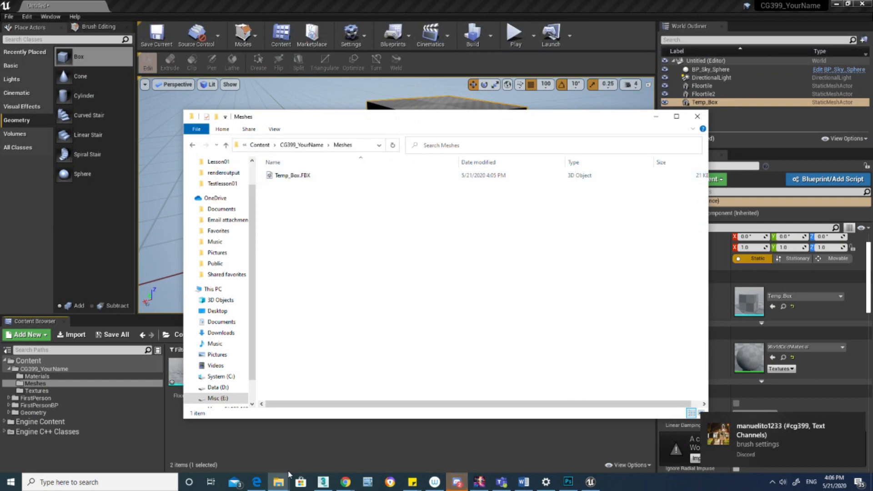
Switch to 3ds Max to look at its empty scene, and return to Unreal Editor.
left_click(324, 484)
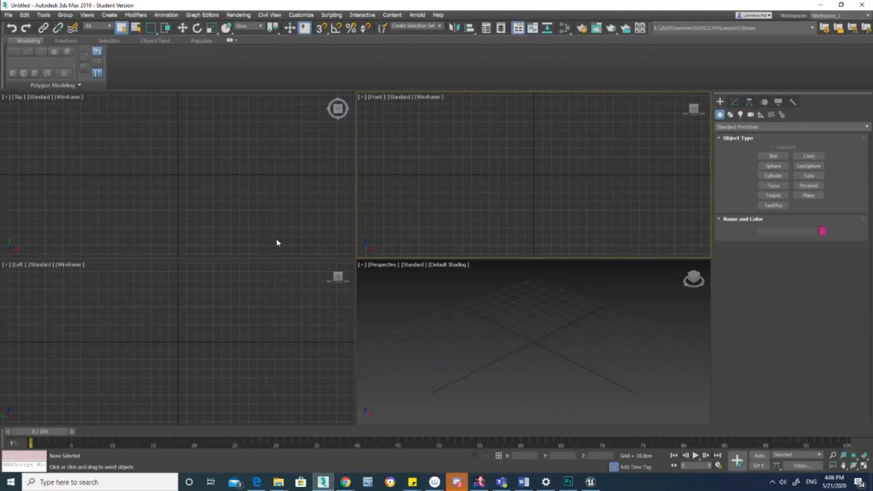
left_click(277, 239)
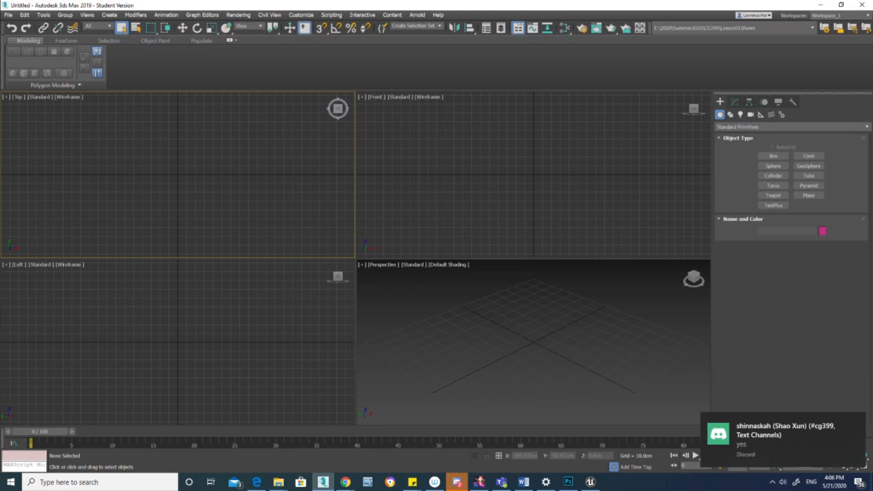
left_click(603, 178)
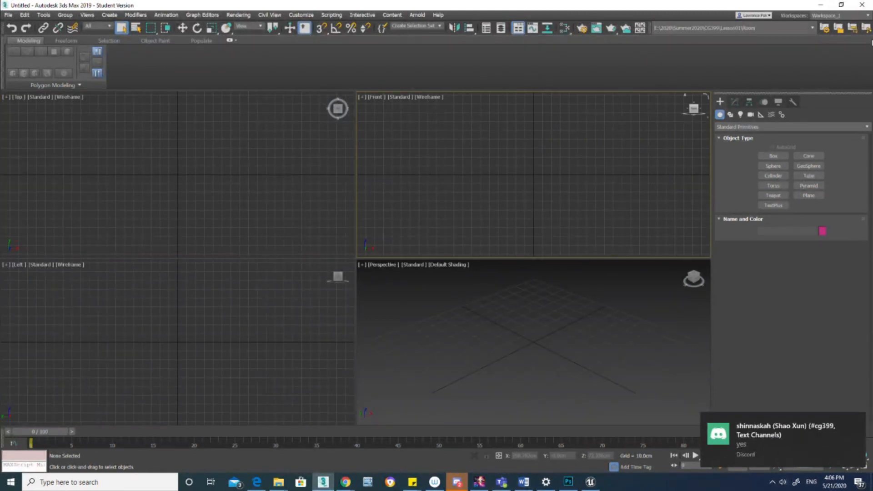
left_click(822, 7)
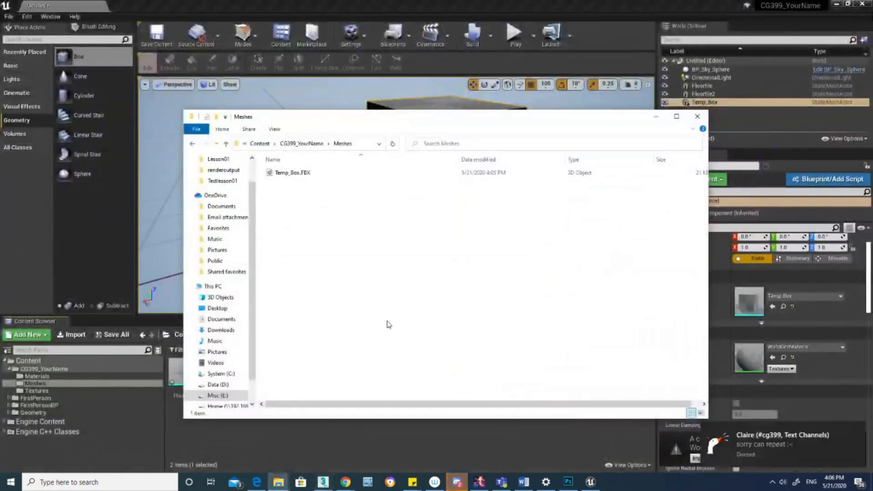
left_click(426, 4)
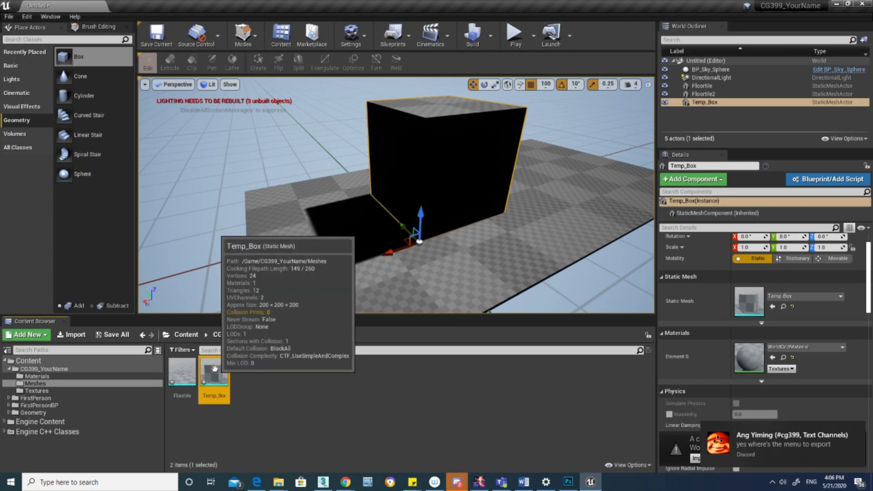
Start an FBX export of the Temp_Box static mesh to the Meshes folder, overwriting the existing Temp_Box.FBX.
left_click(345, 423)
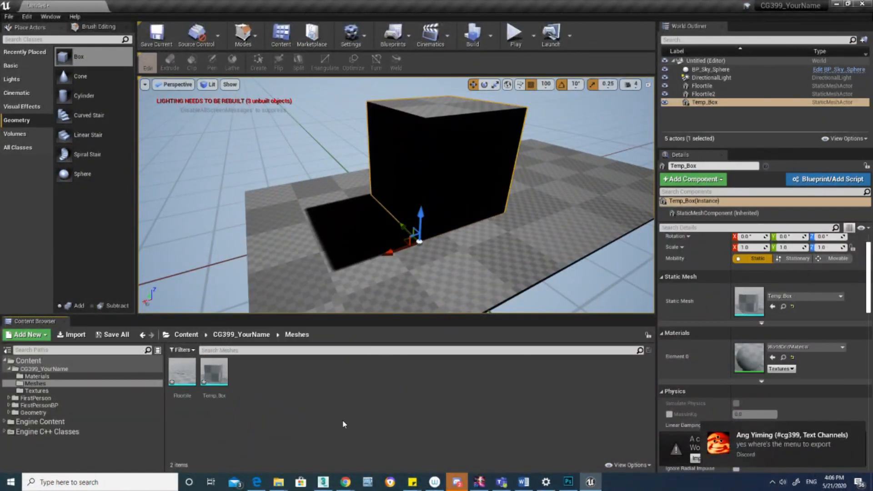
left_click(220, 380)
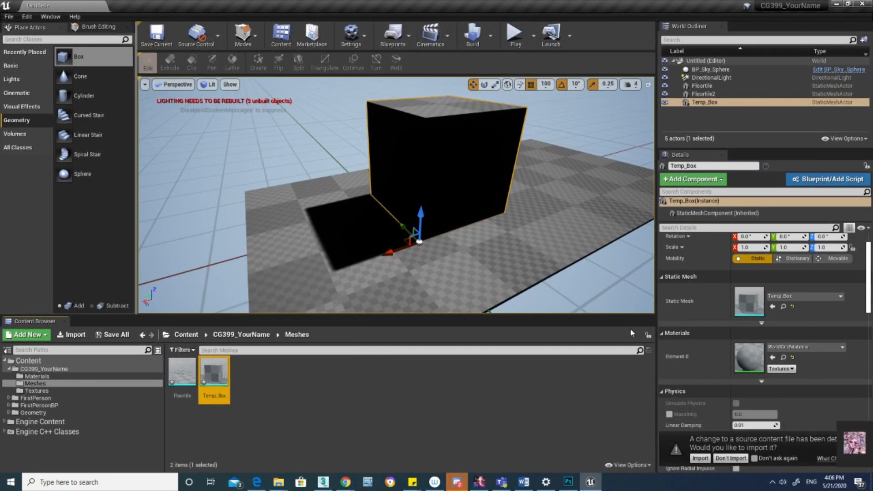
left_click(33, 384)
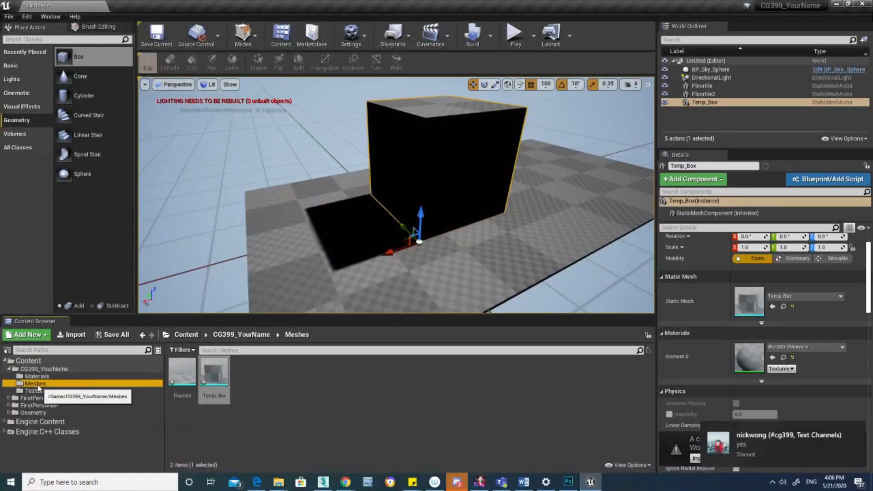
left_click(218, 377)
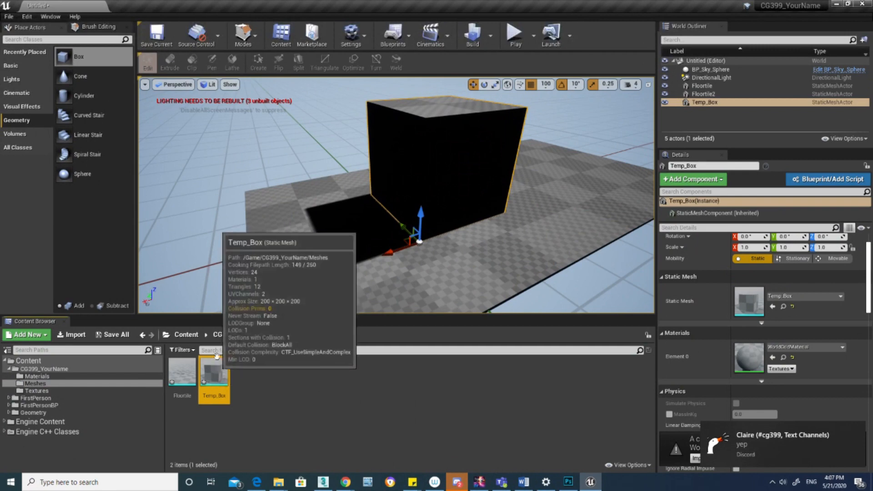
right_click(216, 380)
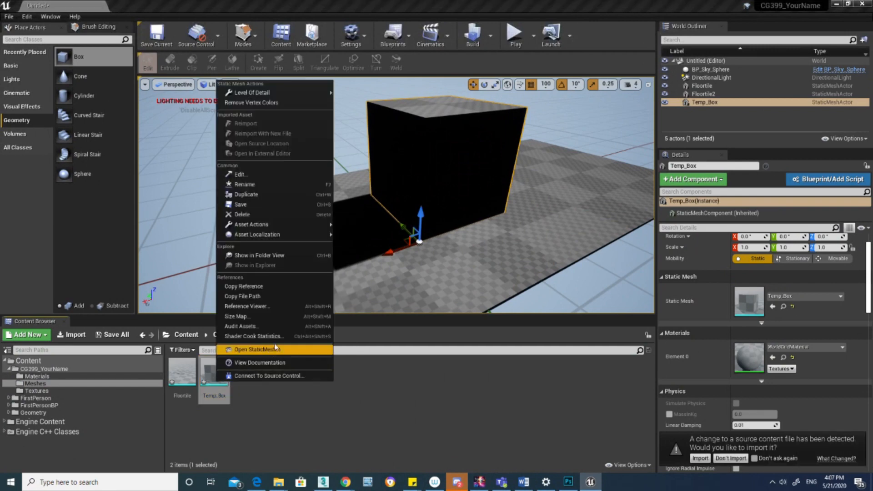
mouse_move(297, 222)
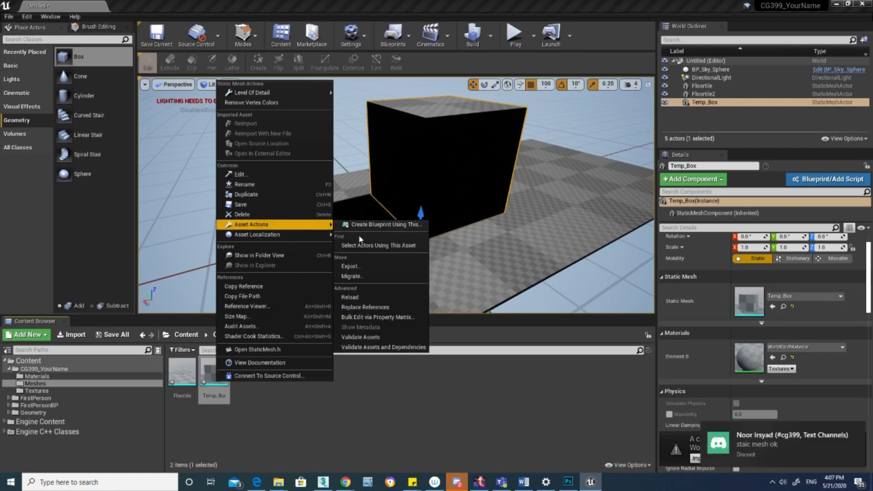
left_click(361, 267)
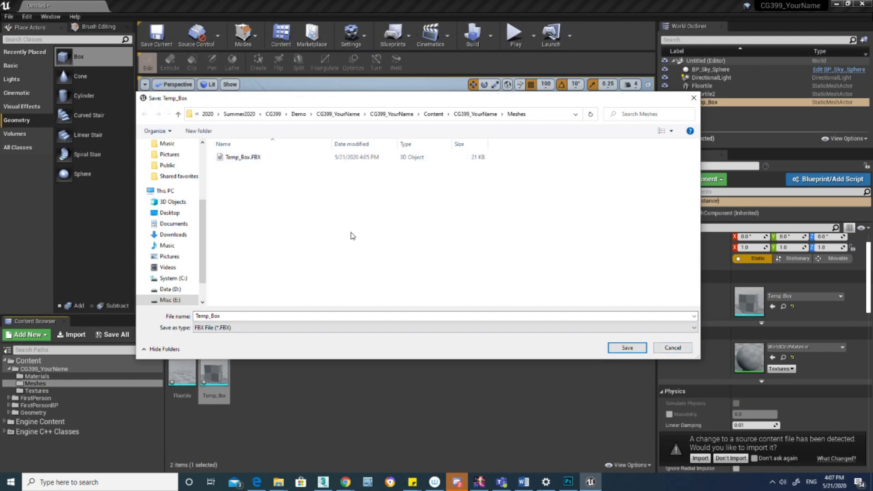
double_click(241, 158)
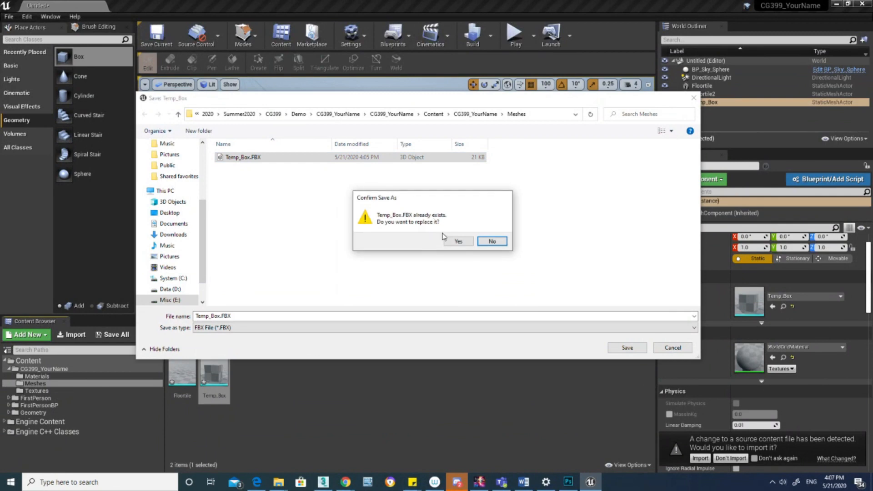
left_click(457, 242)
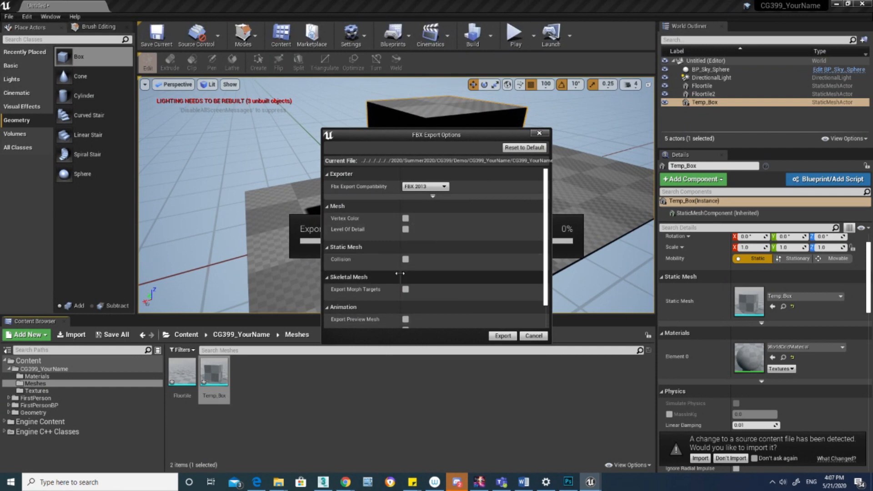
Review the FBX export options and complete the export with FBX 2013 compatibility and the mesh and animation options unticked.
scroll(420, 290, "down", 2)
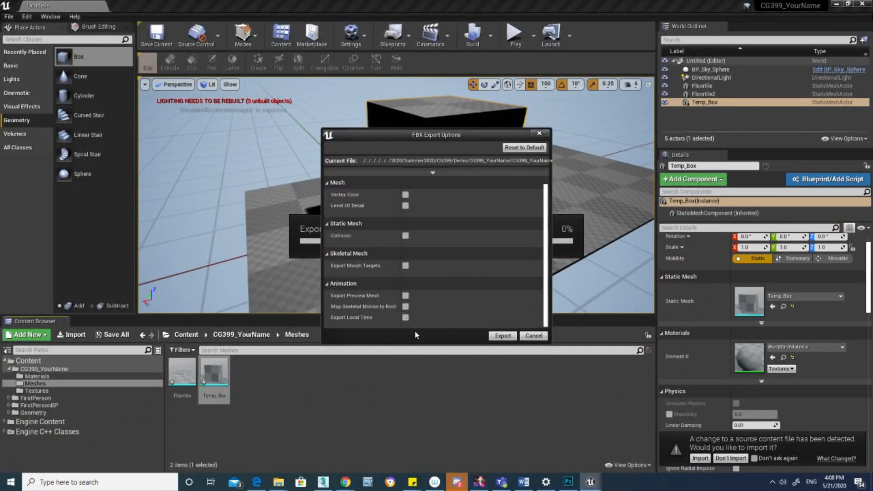
scroll(411, 291, "up", 2)
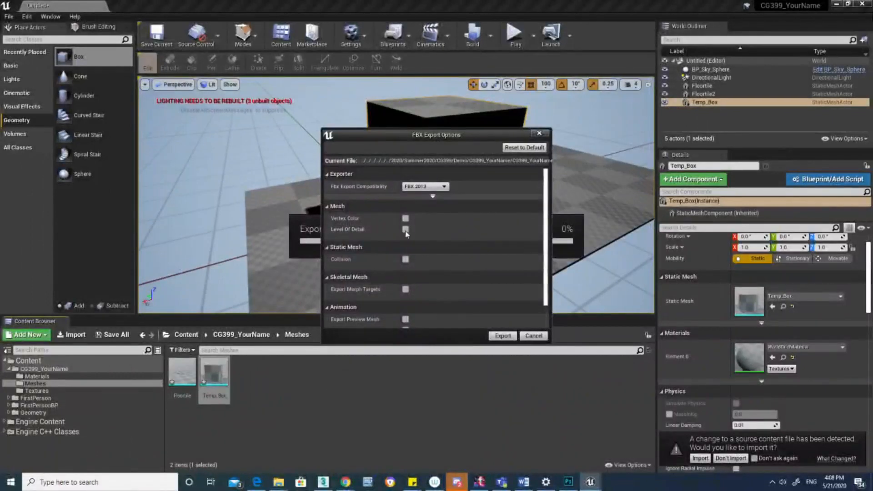
left_click(503, 336)
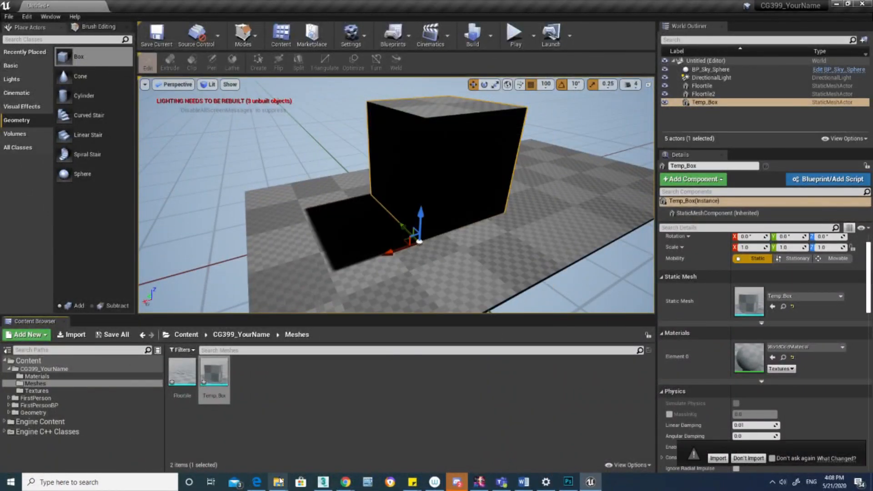
Check the exported Temp_Box.FBX in the File Explorer Meshes folder, and switch to 3ds Max.
mouse_move(278, 481)
left_click(203, 444)
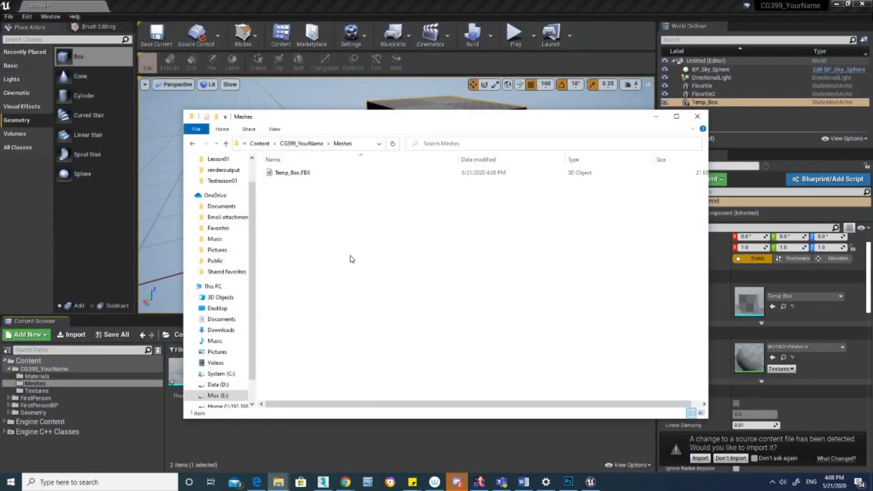
left_click(323, 483)
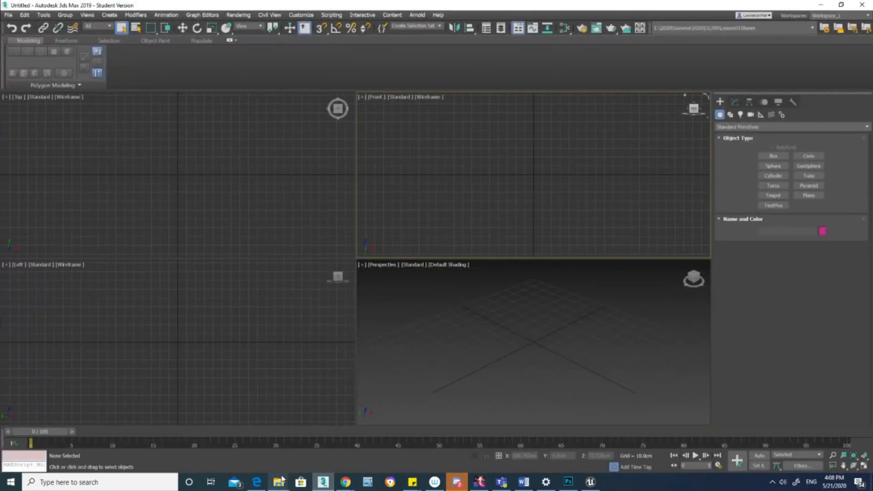
Import Temp_Box.FBX into the empty scene from the copied Meshes folder path, accepting the current FBX import settings.
left_click(9, 15)
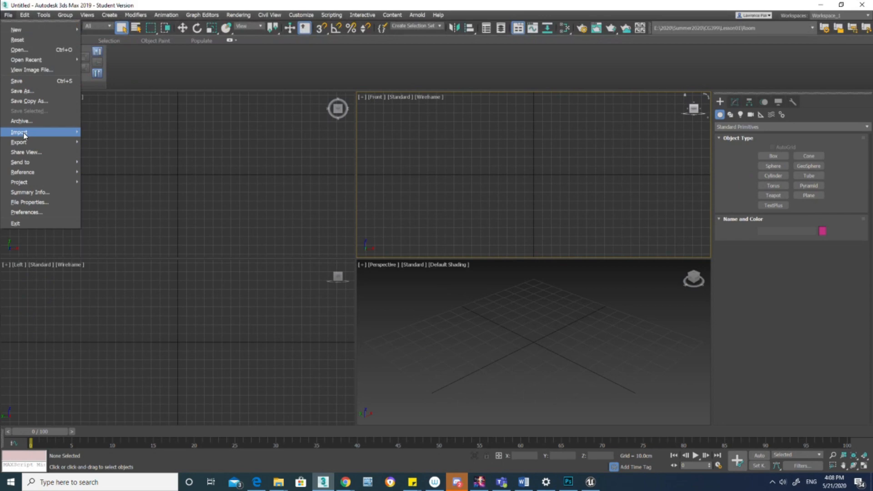
mouse_move(24, 133)
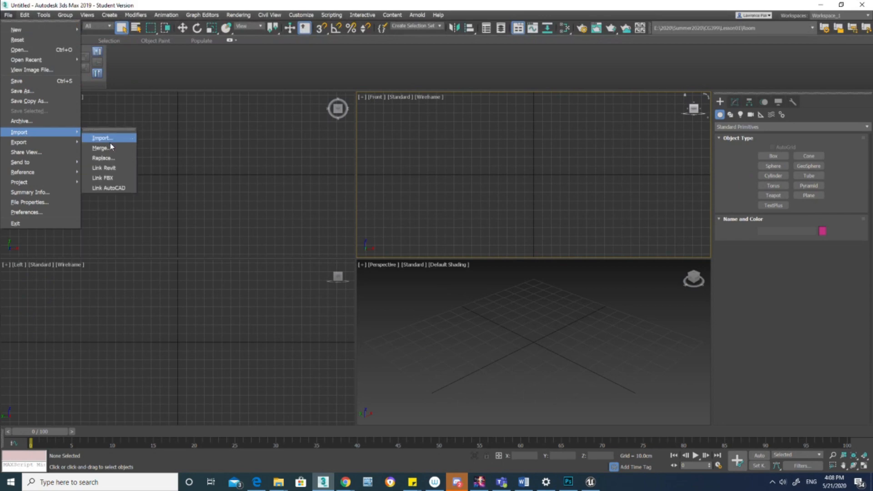
left_click(110, 142)
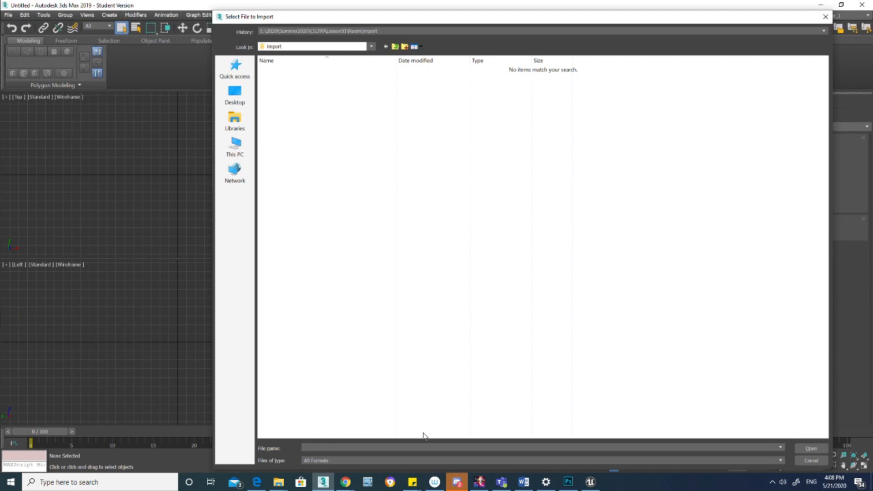
right_click(423, 448)
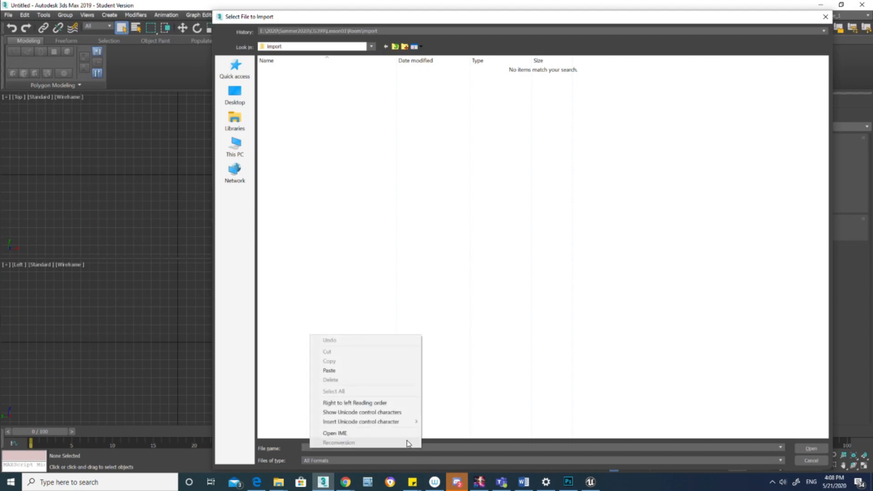
left_click(368, 374)
key("Return")
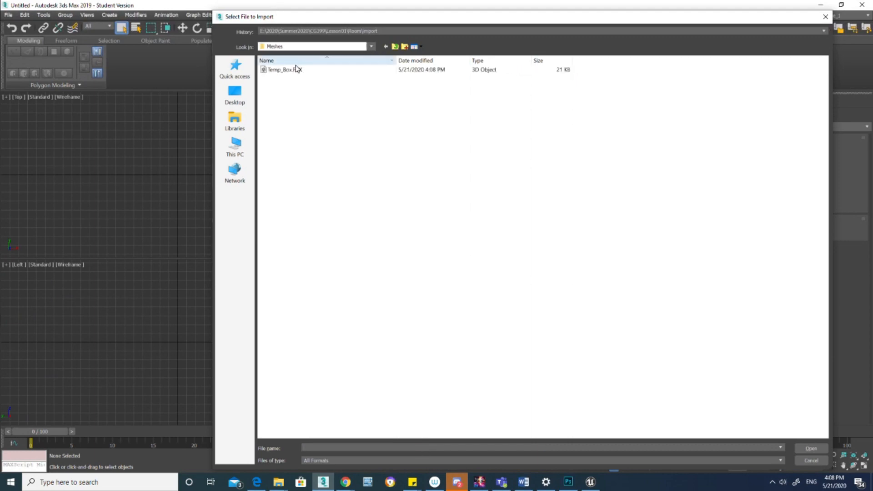
double_click(297, 71)
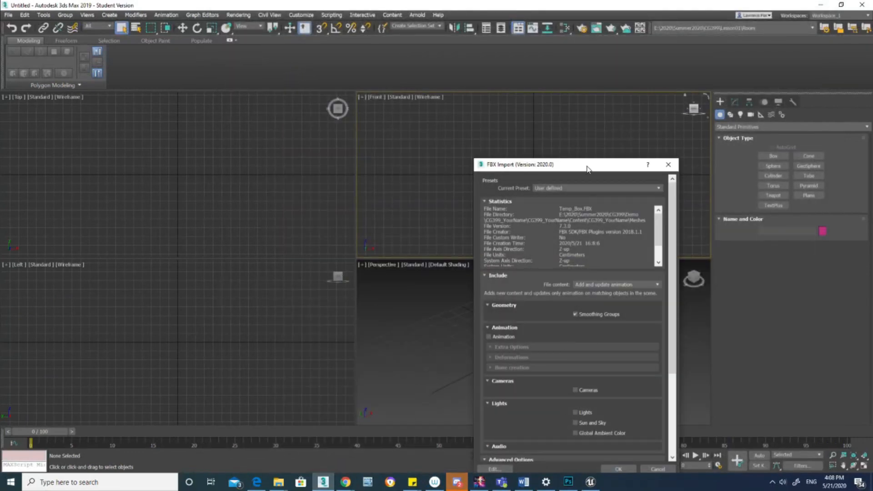
left_click_drag(587, 165, 493, 109)
left_click(519, 413)
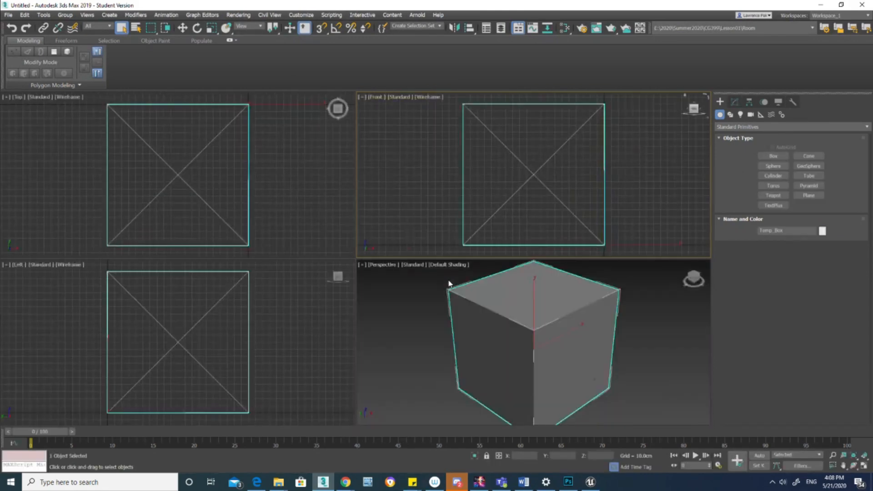
Show the imported box with shaded Edged Faces in the Perspective viewport.
left_click(516, 315)
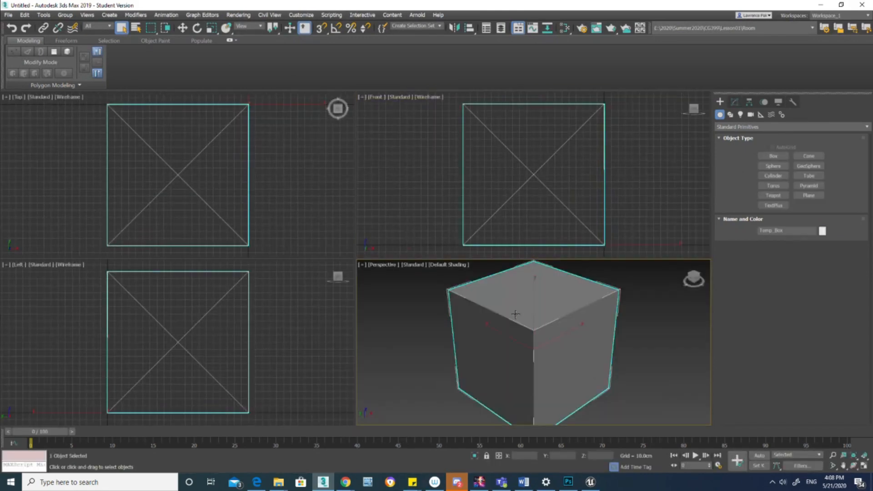
scroll(538, 321, "down", 3)
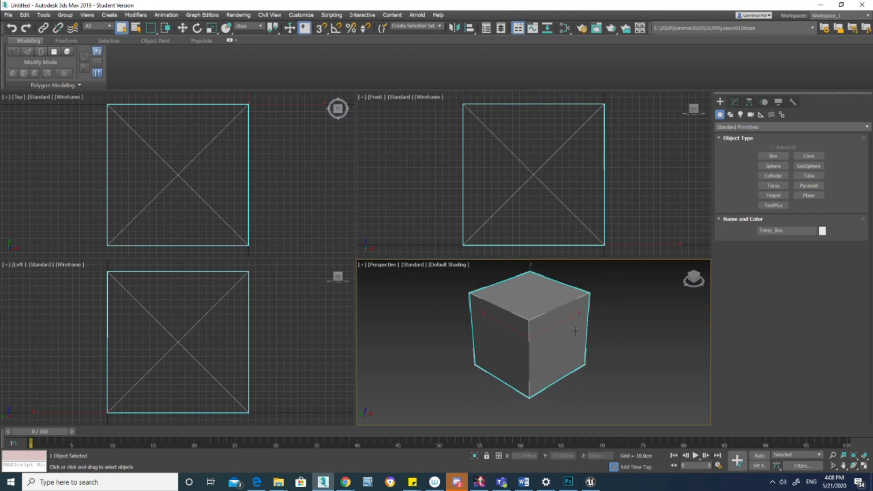
key("F3")
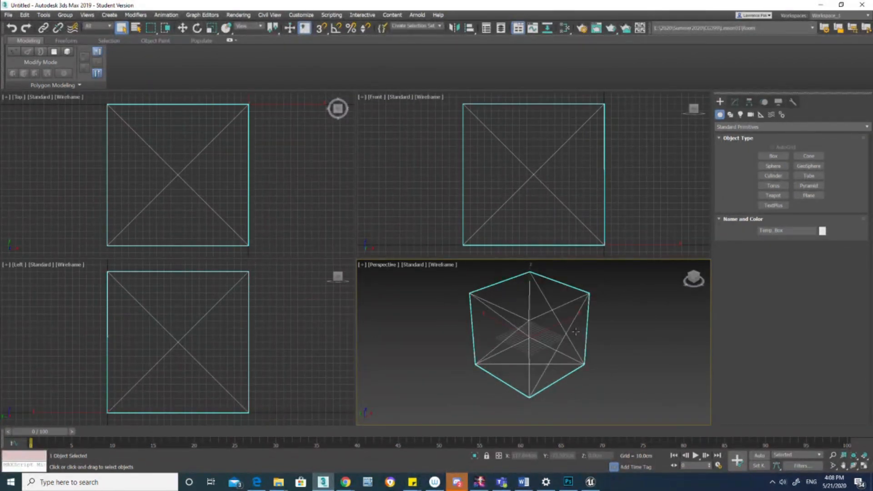
key("F4")
middle_click_drag(548, 341, 524, 335, "alt")
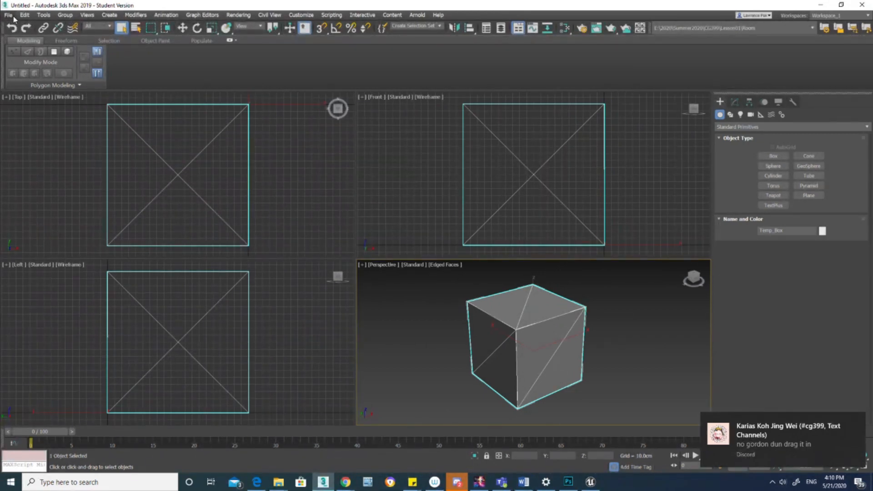
Examine where the imported box's corner pivot sits relative to the world origin in the Front and Perspective views.
scroll(607, 218, "down", 5)
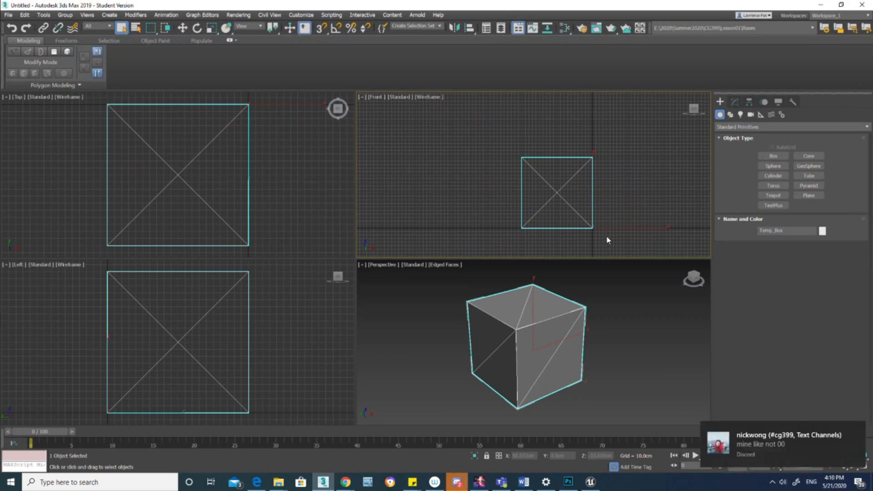
middle_click_drag(554, 358, 510, 336, "alt")
scroll(523, 374, "up", 4)
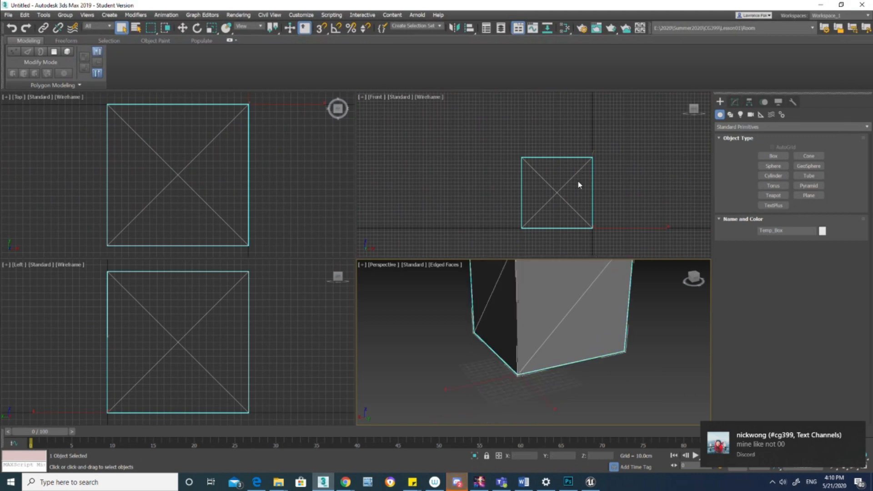
middle_click_drag(577, 182, 542, 187)
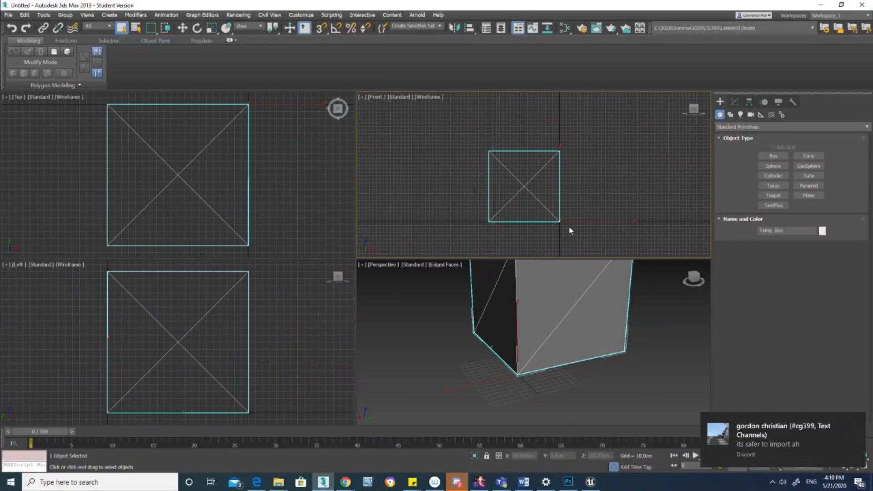
scroll(558, 229, "up", 3)
scroll(572, 208, "up", 2)
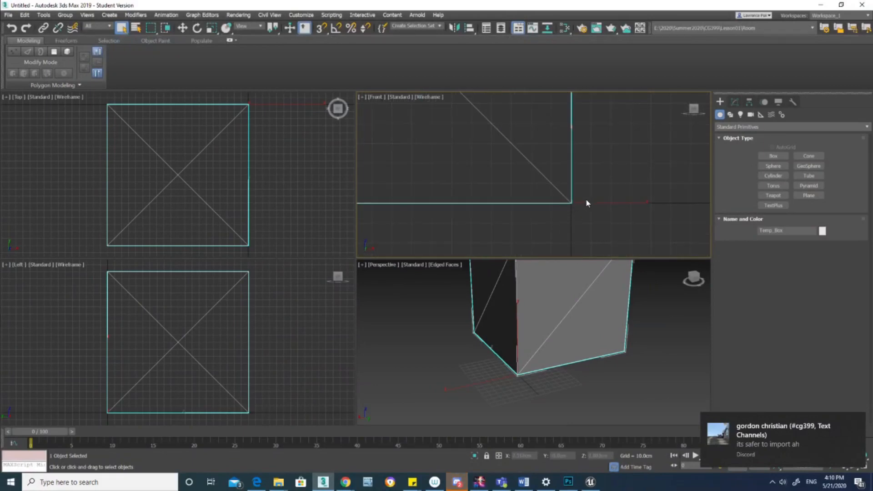
scroll(585, 200, "down", 5)
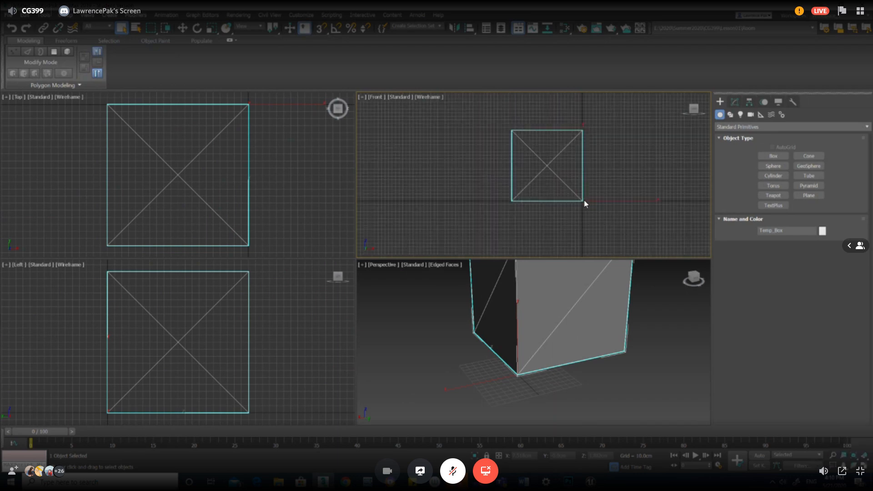
scroll(555, 194, "up", 2)
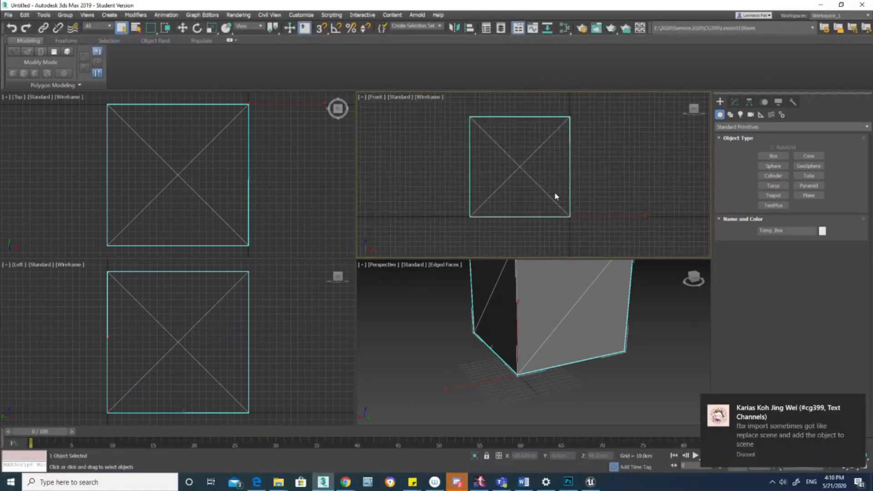
middle_click_drag(554, 341, 527, 387)
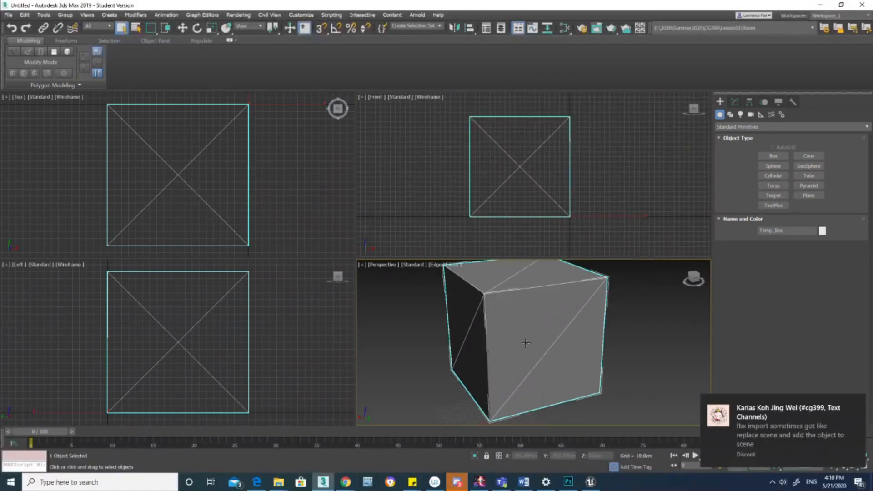
scroll(525, 343, "down", 3)
middle_click_drag(532, 324, 548, 336, "alt")
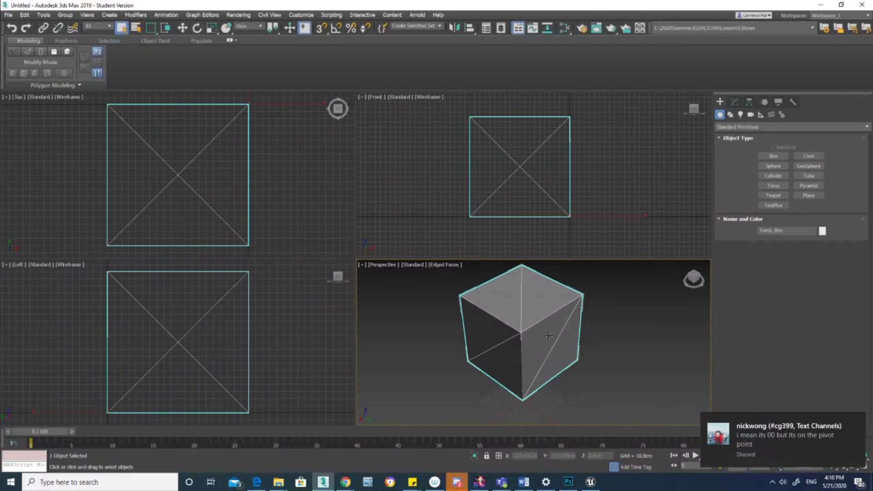
middle_click_drag(548, 336, 542, 335, "alt")
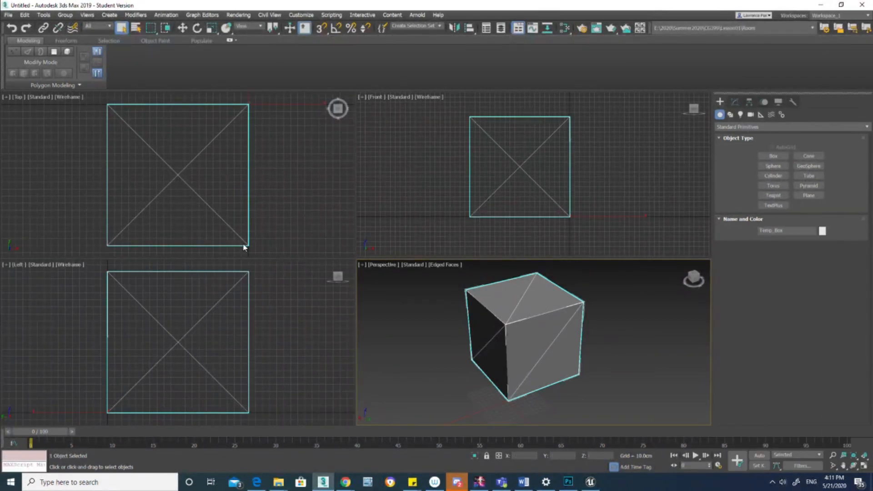
Convert the imported Temp_Box from Editable Mesh to Editable Poly.
left_click(733, 109)
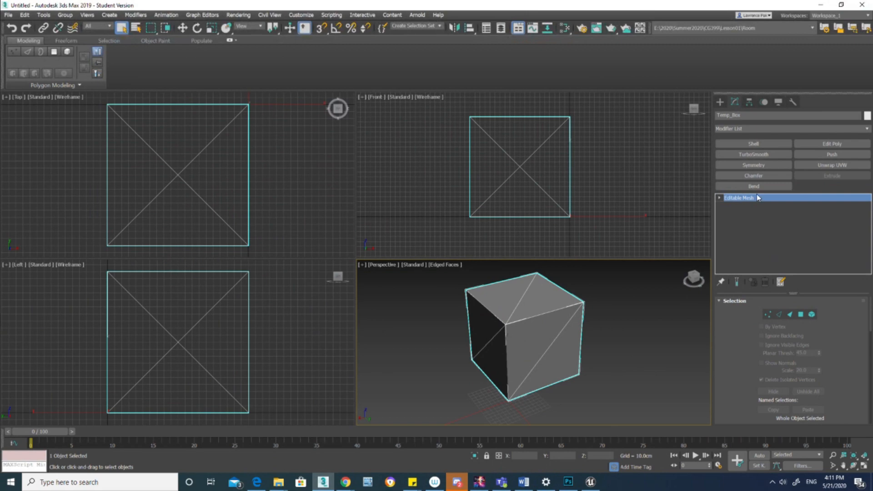
right_click(501, 318)
mouse_move(563, 407)
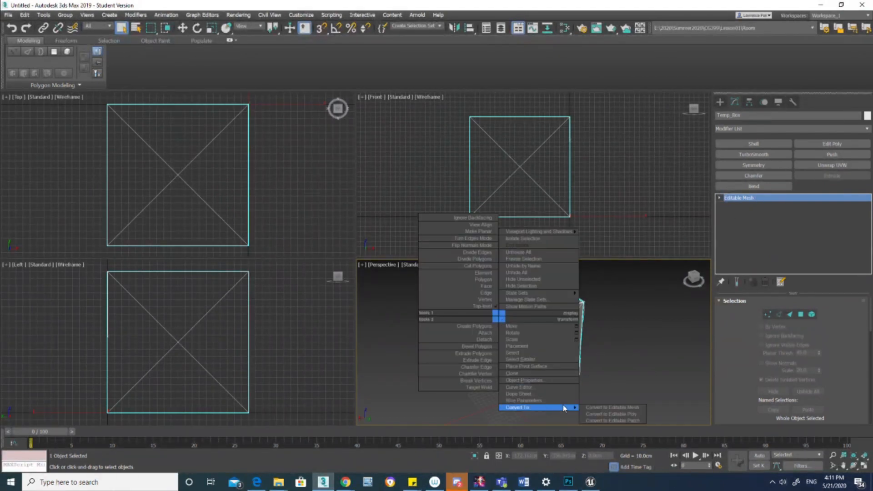
left_click(637, 415)
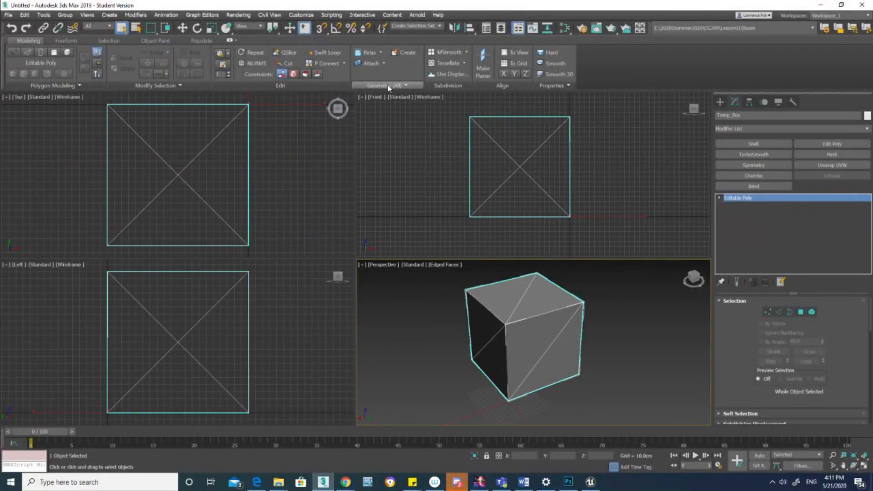
Apply Quadrify All to the box to remove the diagonal edges across its faces.
left_click(389, 86)
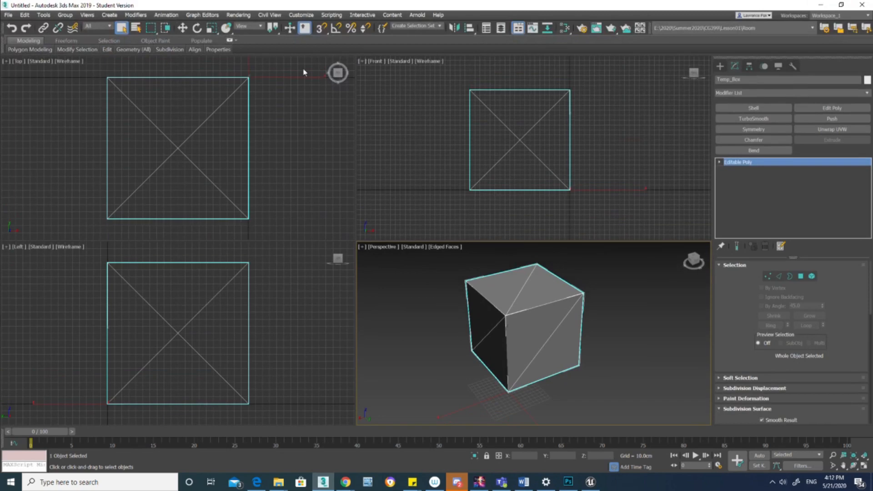
left_click(230, 41)
left_click(230, 40)
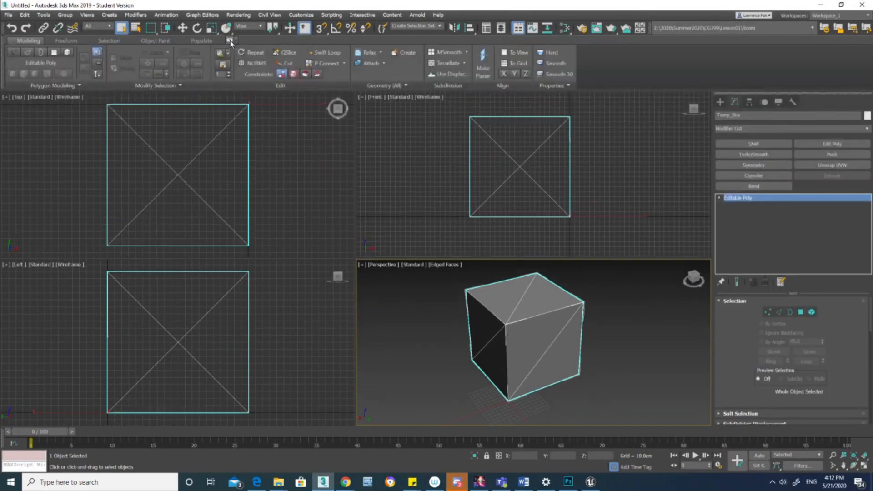
left_click(398, 86)
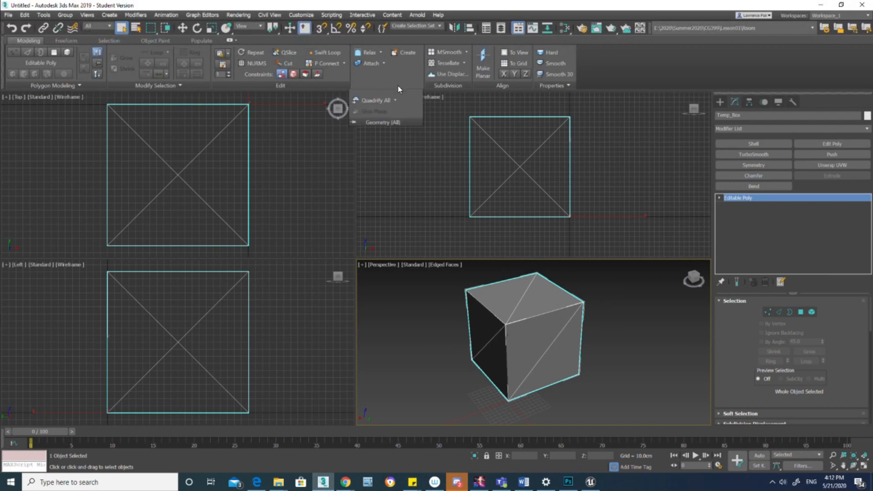
left_click(372, 101)
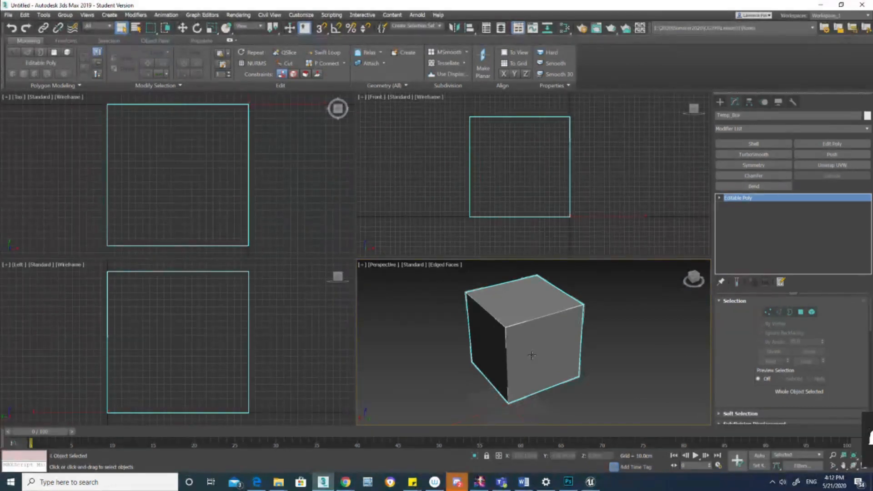
Convert the quadrified box to Editable Poly again.
right_click(534, 313)
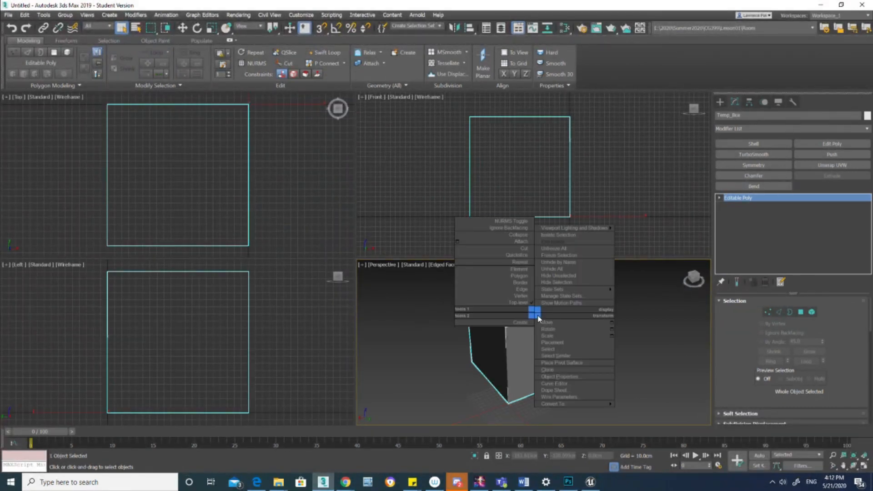
mouse_move(574, 403)
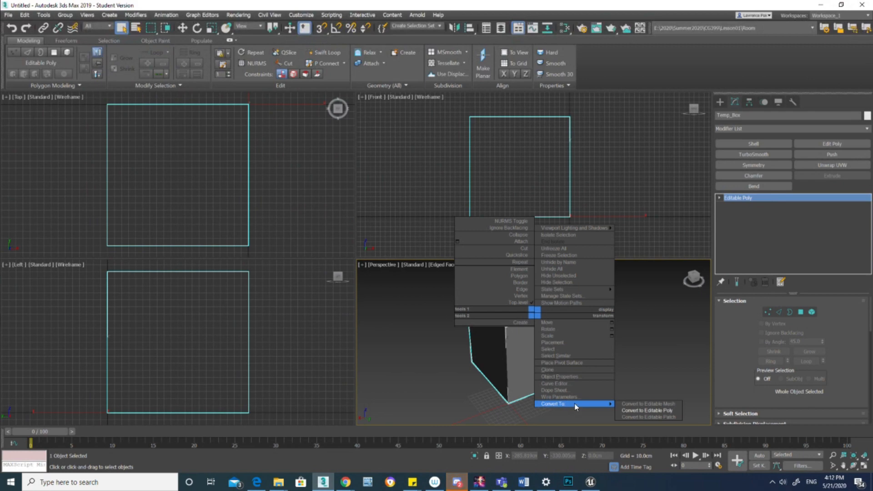
left_click(650, 411)
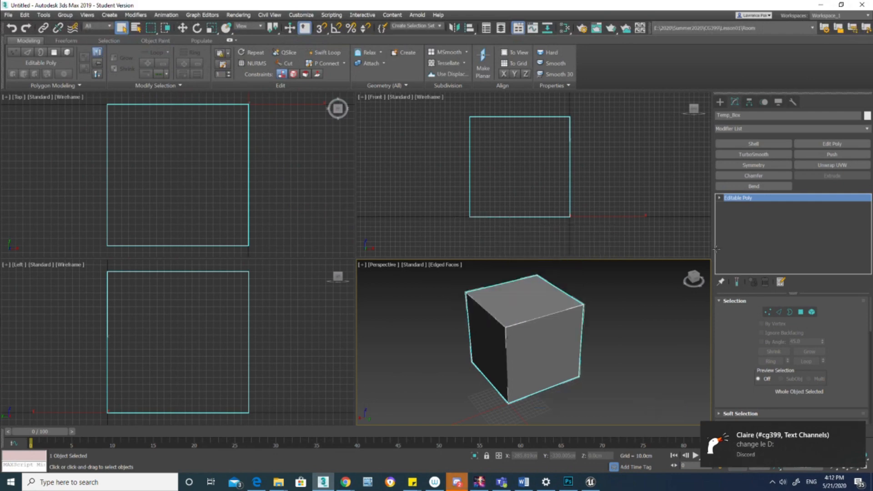
Examine where Quadrify All is found among the Geometry (All) modeling tools.
left_click(401, 85)
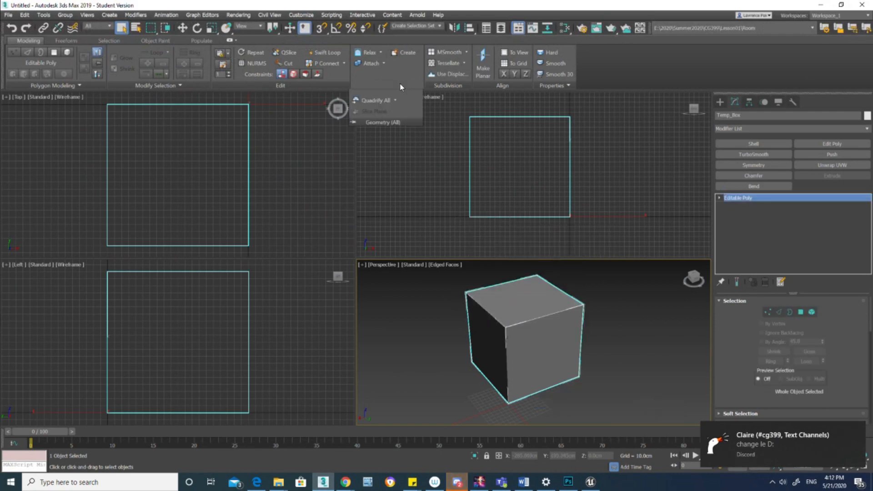
key("alt+Tab")
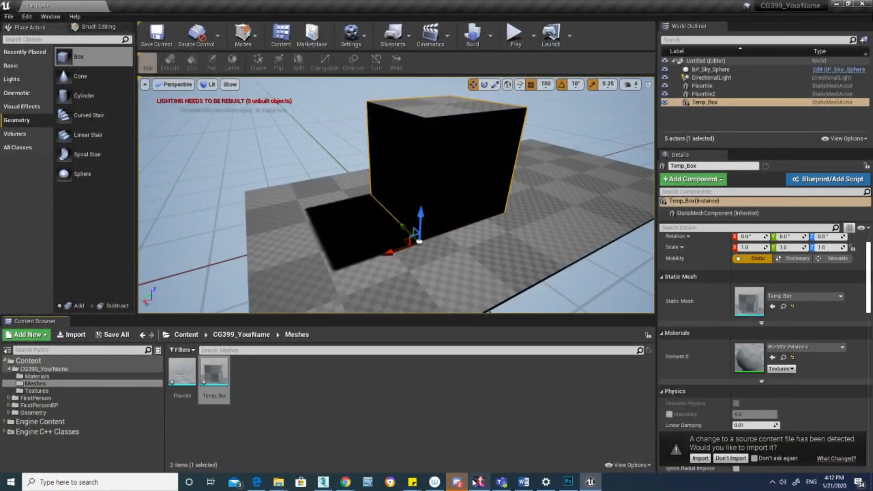
left_click(323, 482)
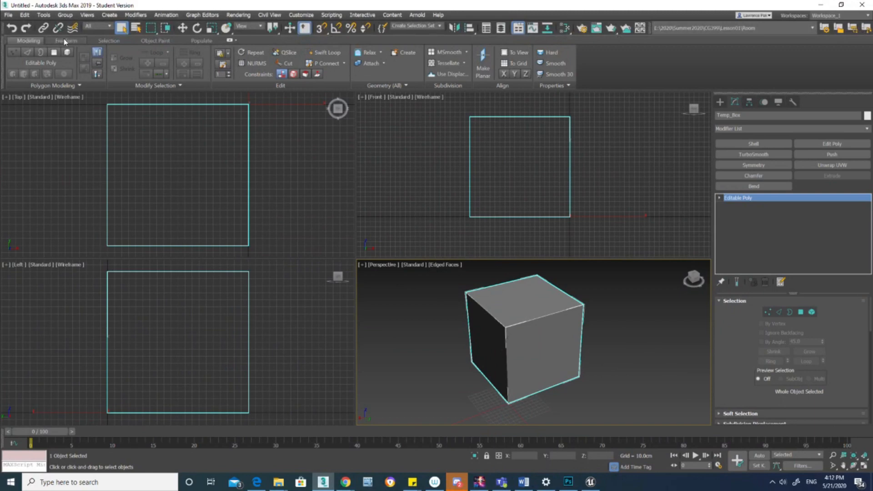
left_click(108, 42)
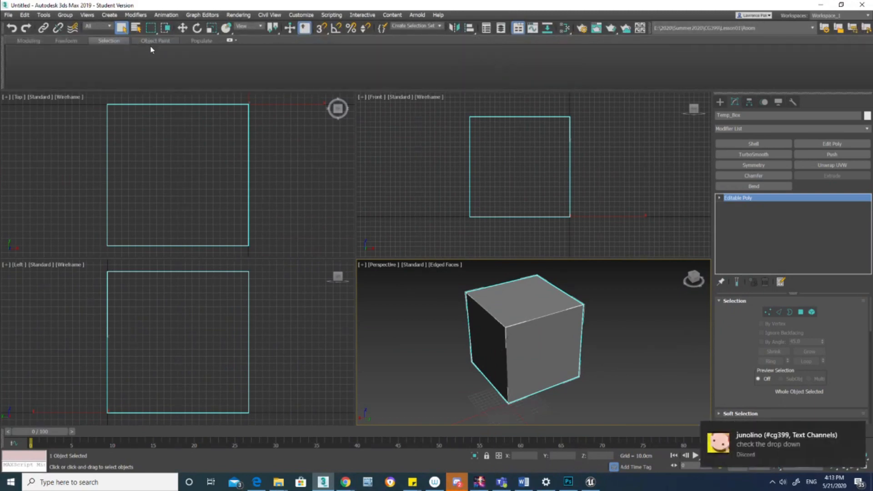
left_click(28, 41)
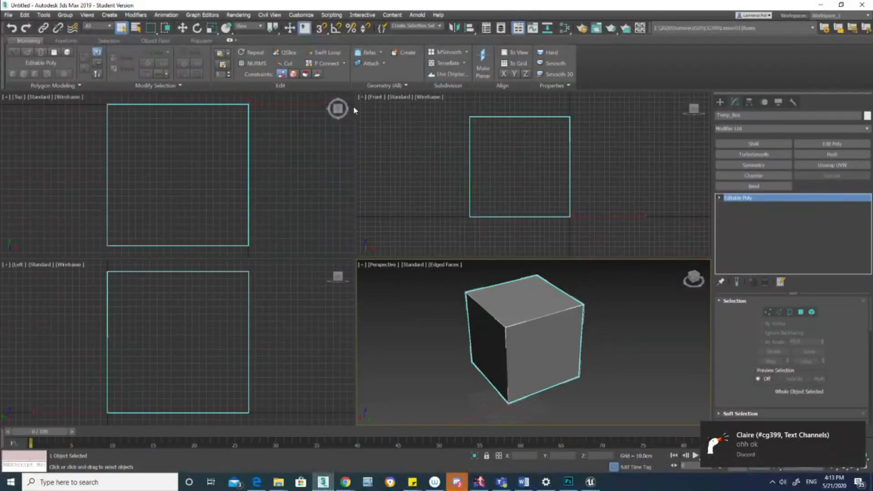
left_click(394, 86)
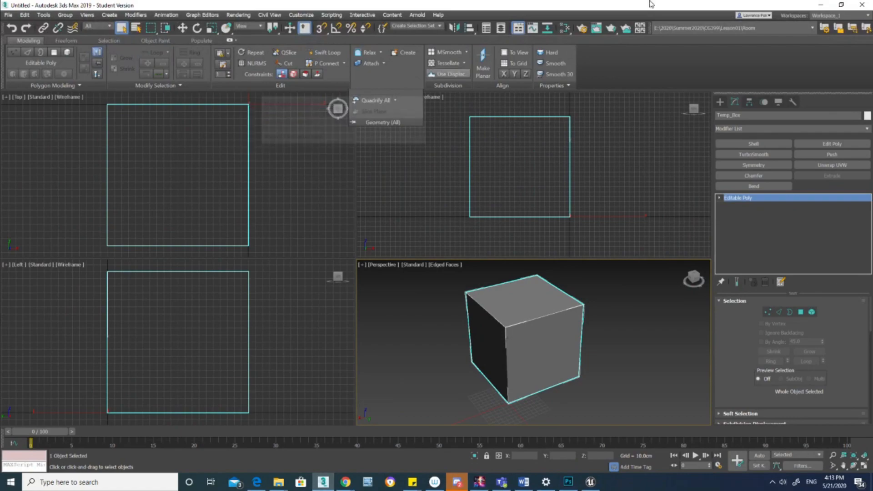
key("alt+Tab")
left_click(324, 485)
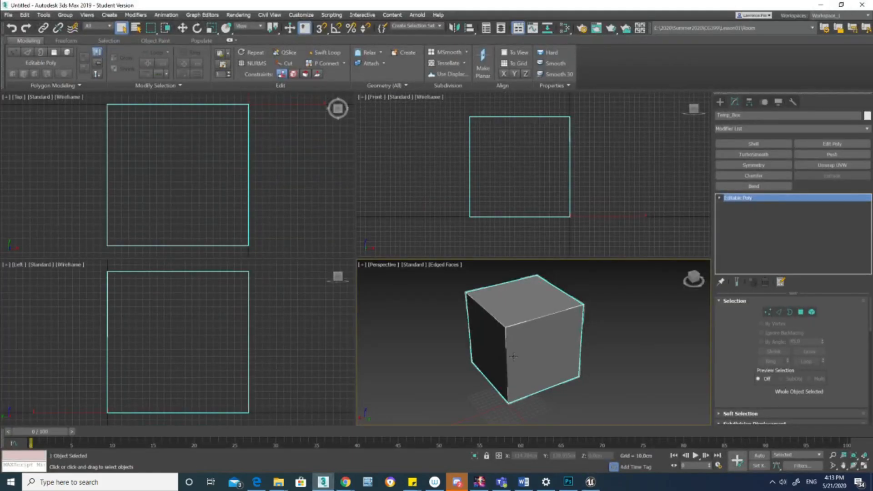
Add an Edit Poly modifier to the box and select its top face at polygon level.
middle_click_drag(521, 343, 502, 346)
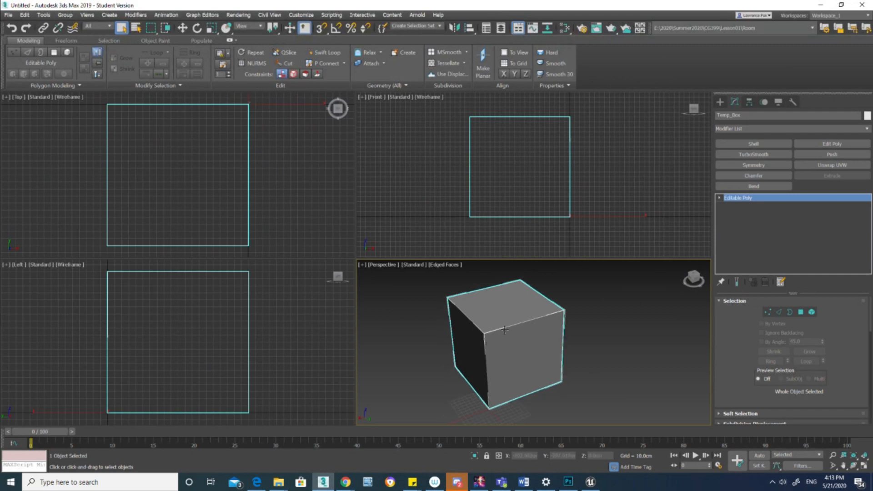
left_click(846, 148)
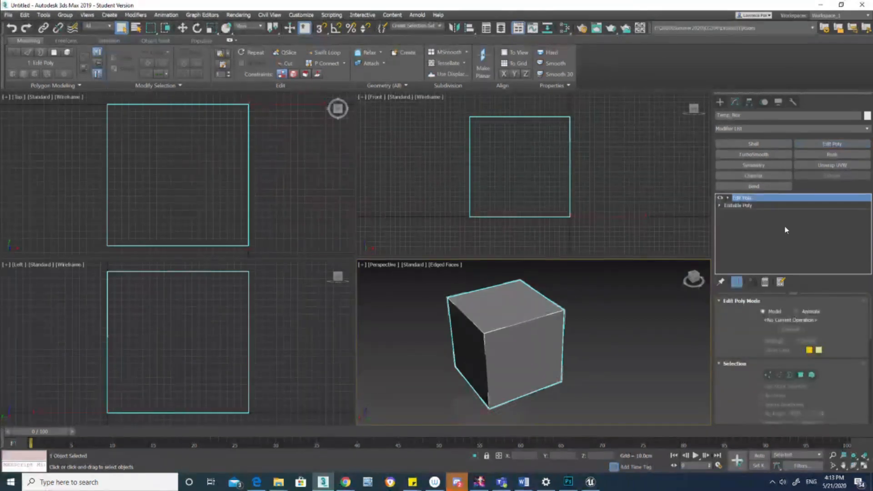
left_click(800, 375)
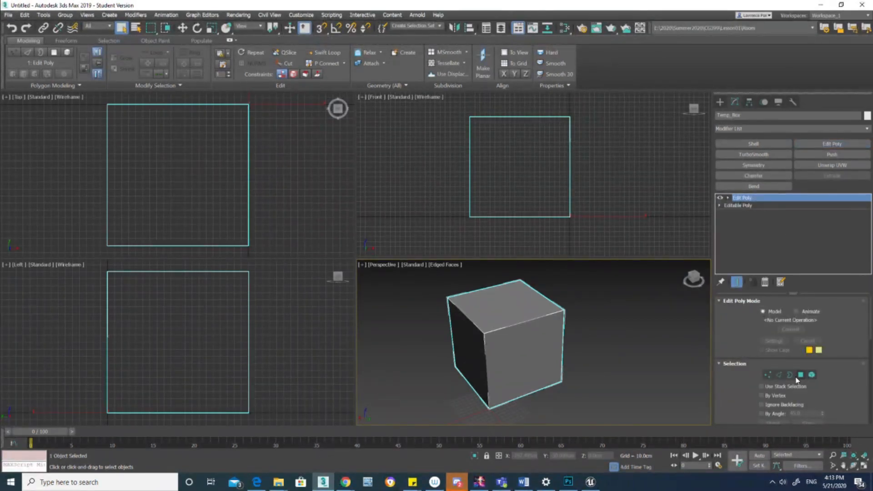
left_click(496, 309)
scroll(496, 309, "down", 2)
middle_click_drag(497, 308, 514, 309, "alt")
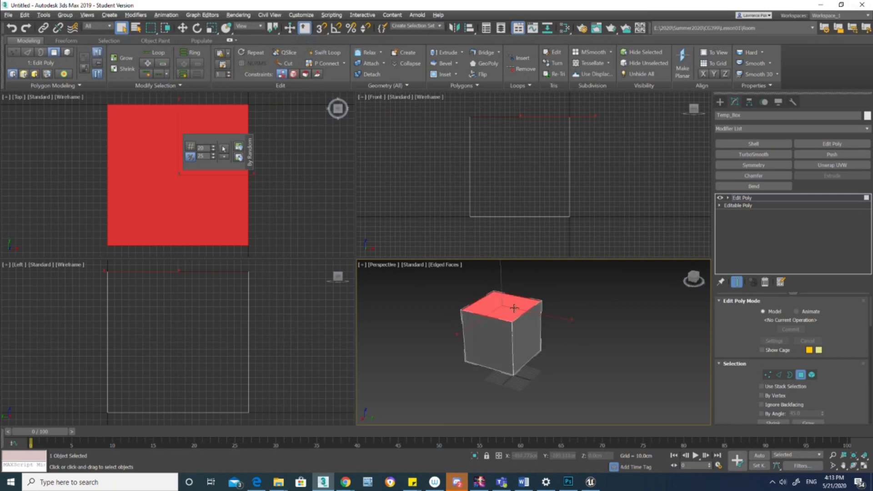
Extrude the selected top polygon upward by about 107 cm.
scroll(852, 391, "down", 5)
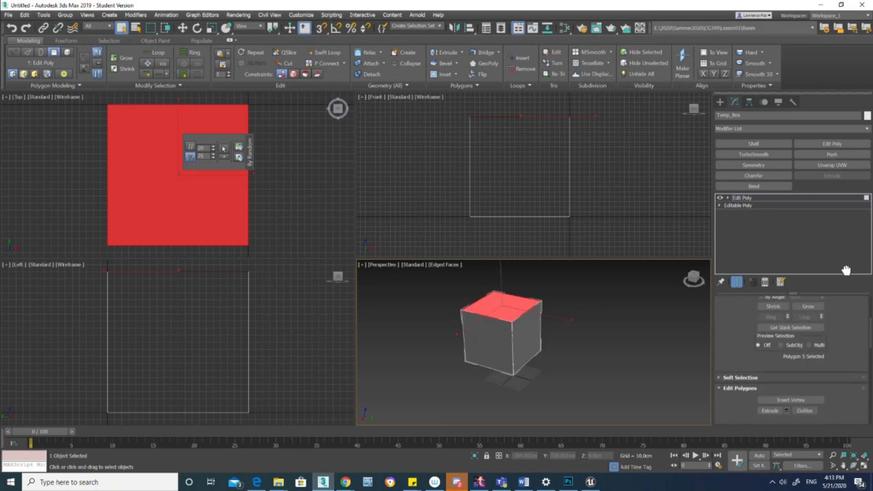
left_click_drag(843, 198, 843, 193)
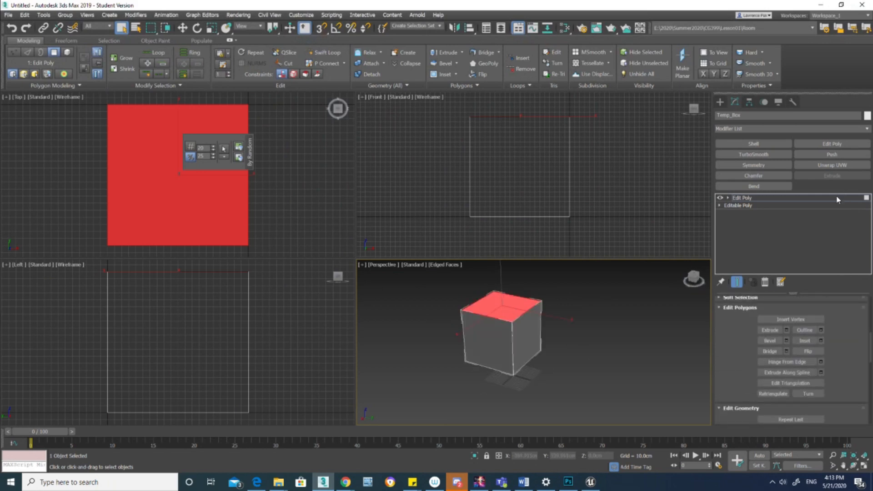
left_click(785, 332)
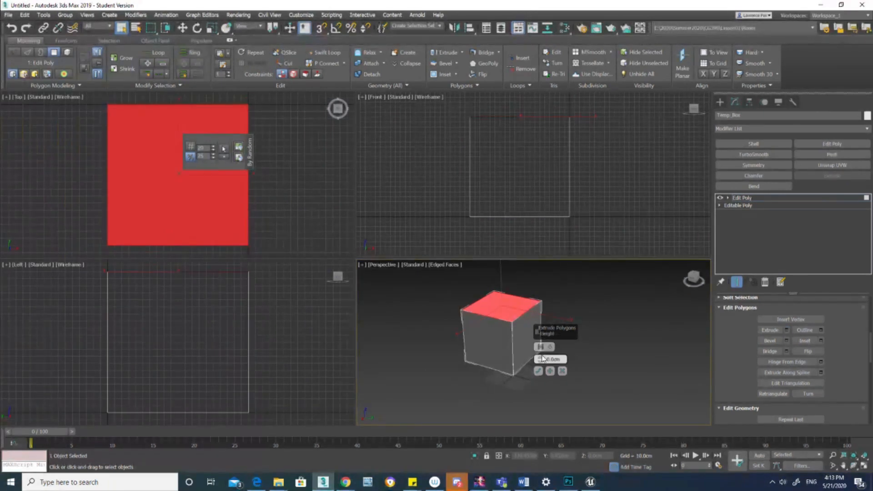
left_click_drag(542, 341, 548, 127)
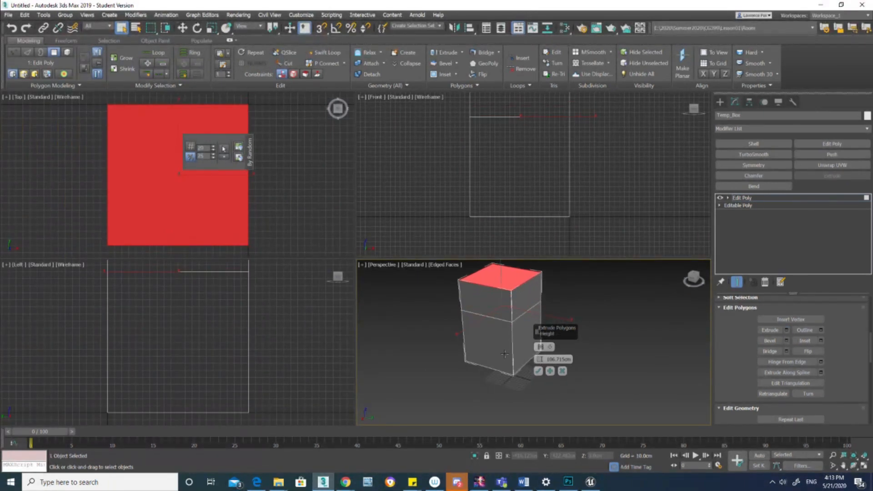
left_click(539, 371)
middle_click_drag(571, 362, 590, 398)
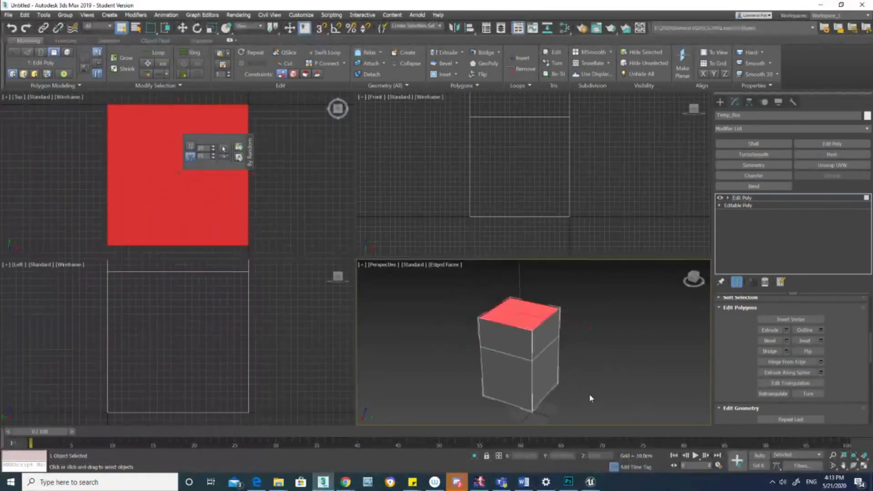
Slope one side of the extruded top by moving its upper edge inward about 119 cm along Y, and leave edge editing.
key("2")
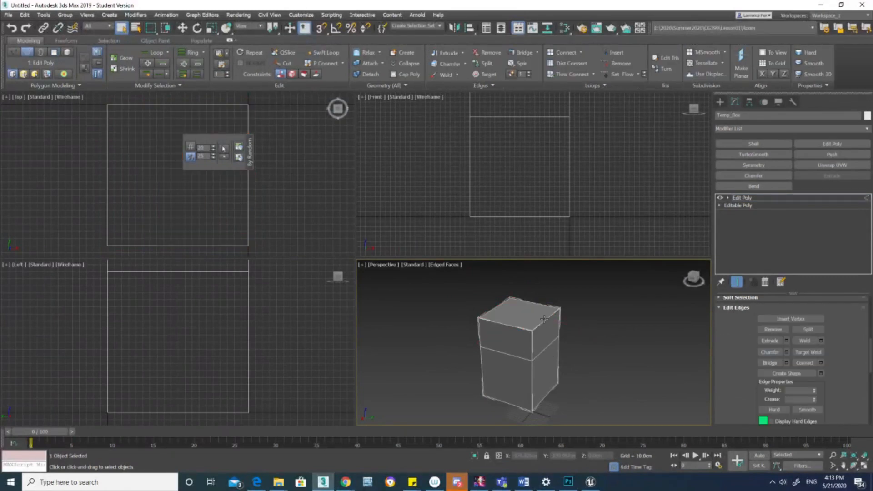
left_click(550, 324)
key("w")
left_click_drag(586, 327, 555, 314)
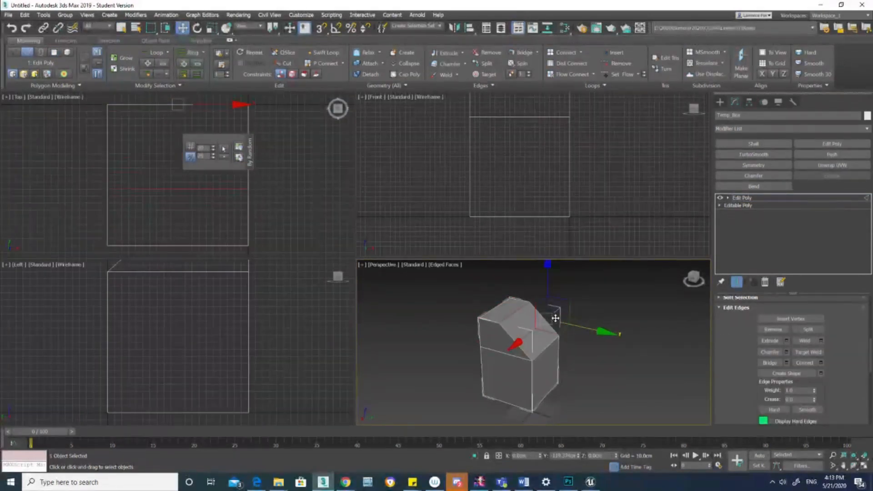
middle_click_drag(593, 393, 544, 375, "alt")
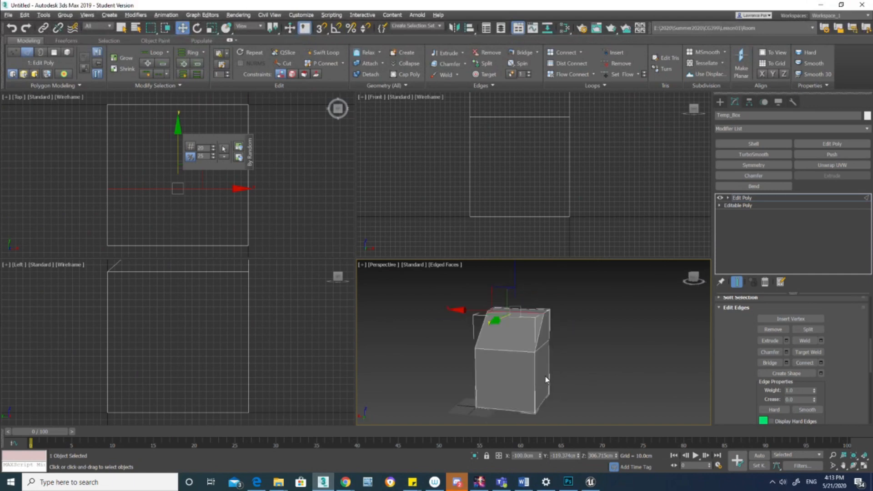
left_click(763, 199)
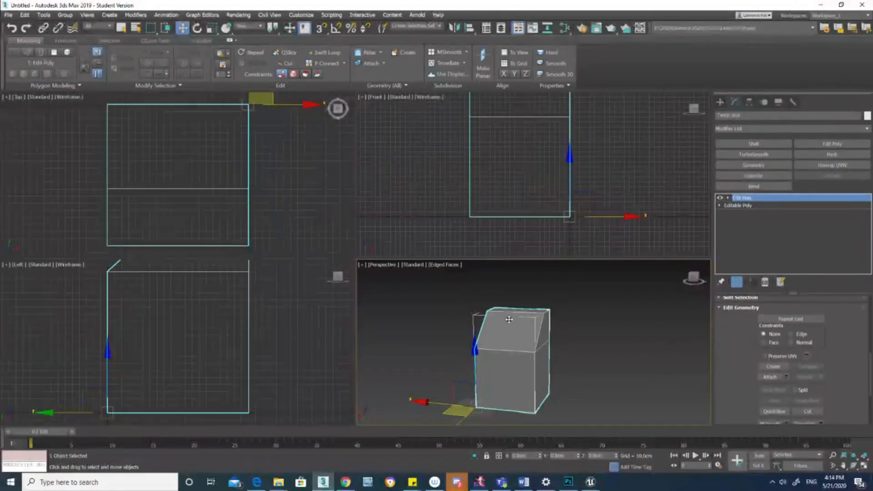
Export only the selected reshaped box as FBX, overwriting Temp_Box.FBX in the Meshes folder.
middle_click_drag(512, 314, 537, 324, "alt")
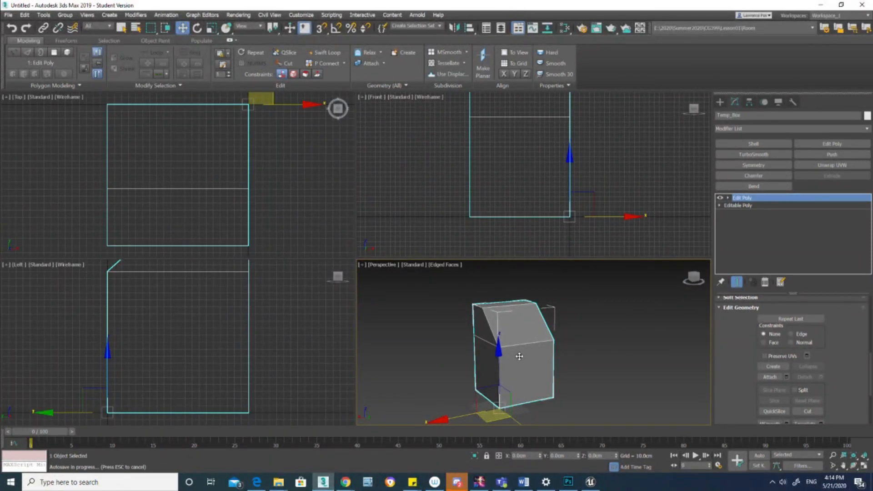
middle_click_drag(519, 356, 532, 329)
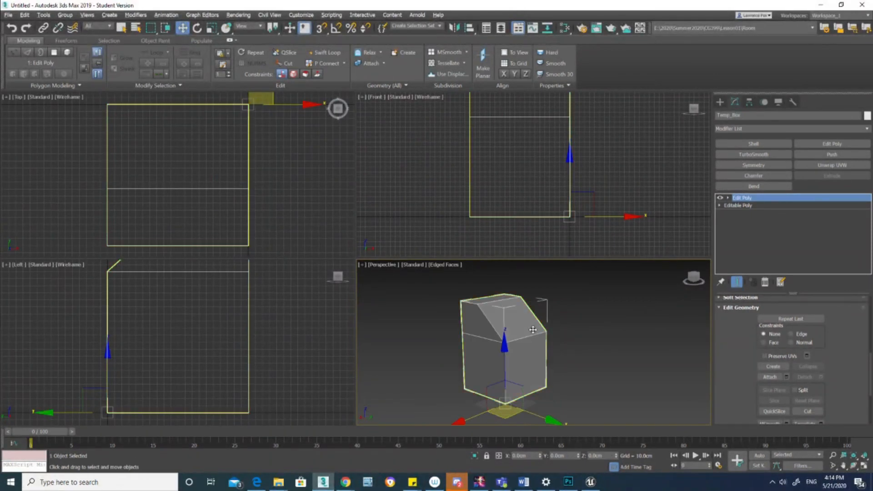
left_click(533, 330)
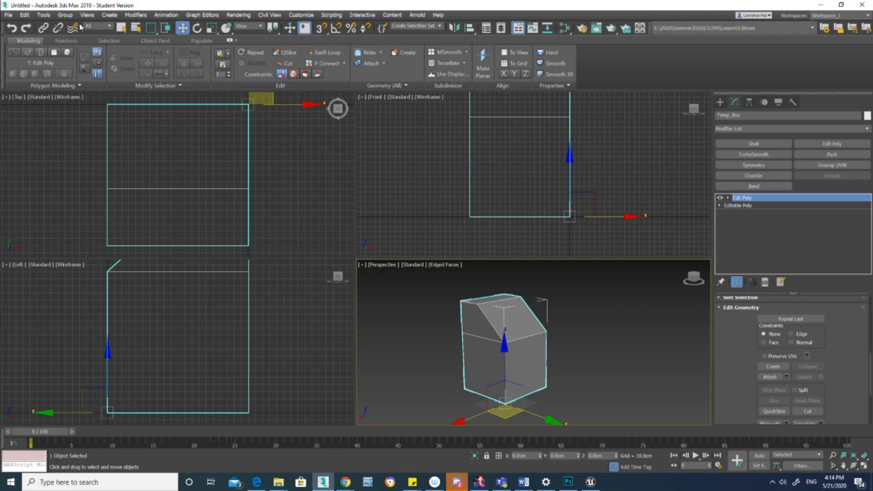
left_click(9, 14)
mouse_move(40, 144)
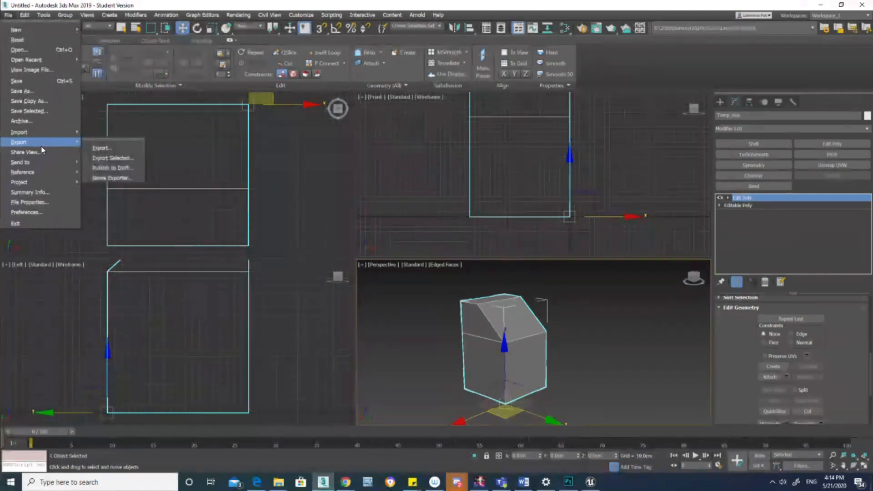
left_click(135, 158)
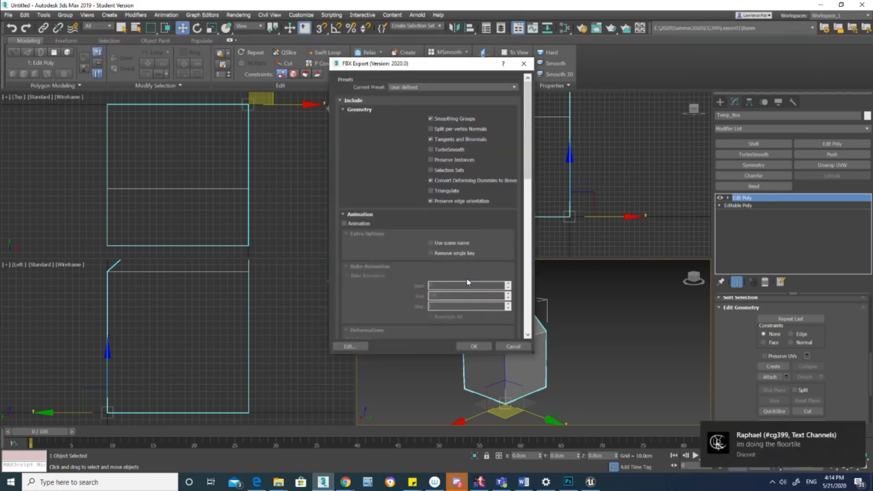
left_click(441, 191)
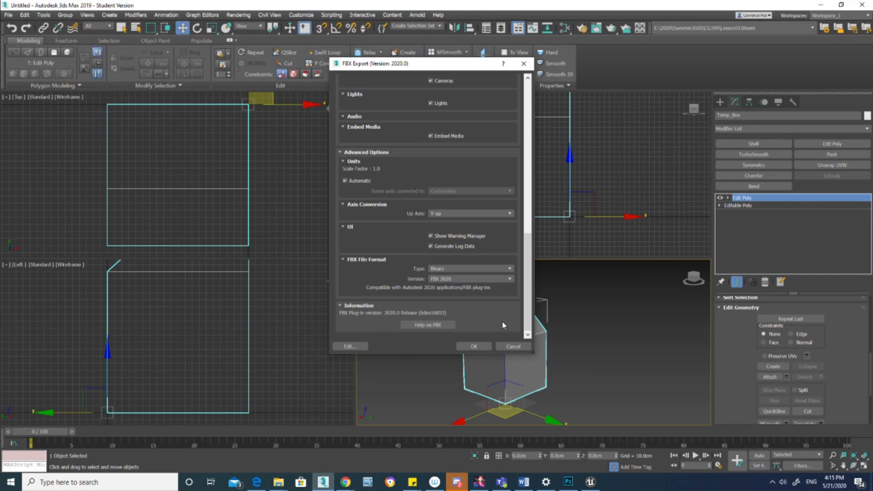
left_click(474, 346)
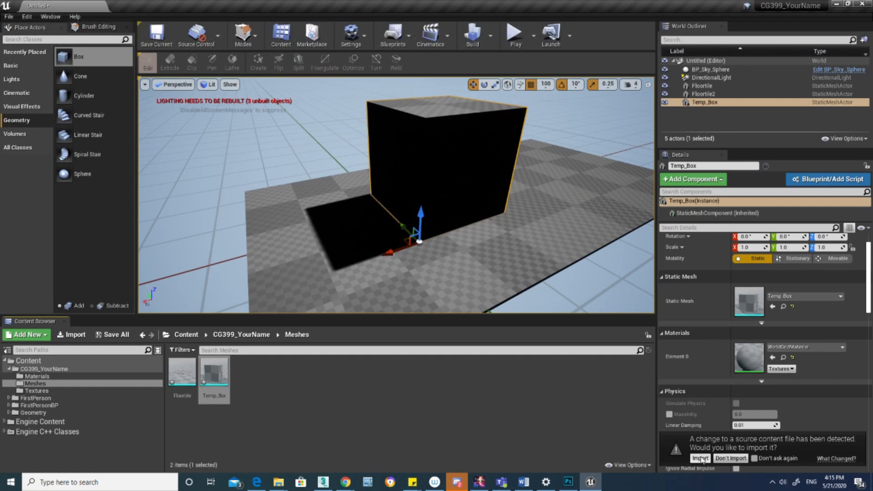
Switch to Unreal Editor, accept importing the changed source file, and inspect the placed Temp_Box from another angle.
left_click(701, 458)
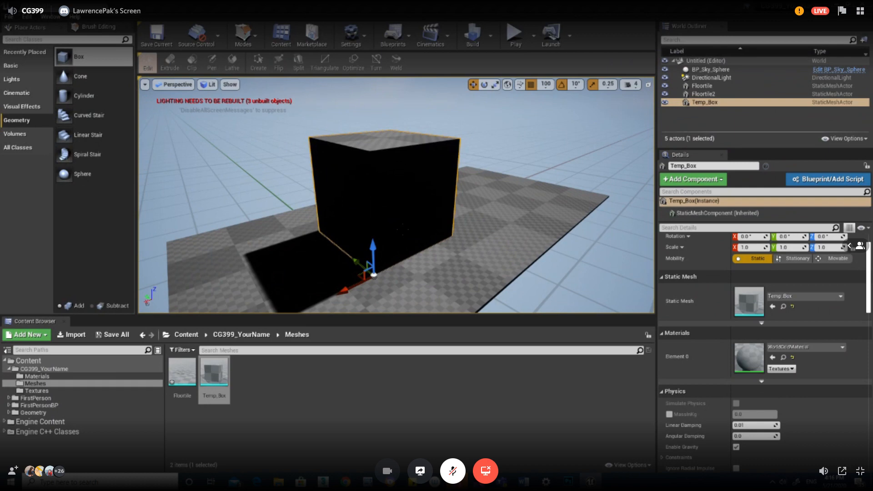
right_click_drag(402, 229, 416, 196)
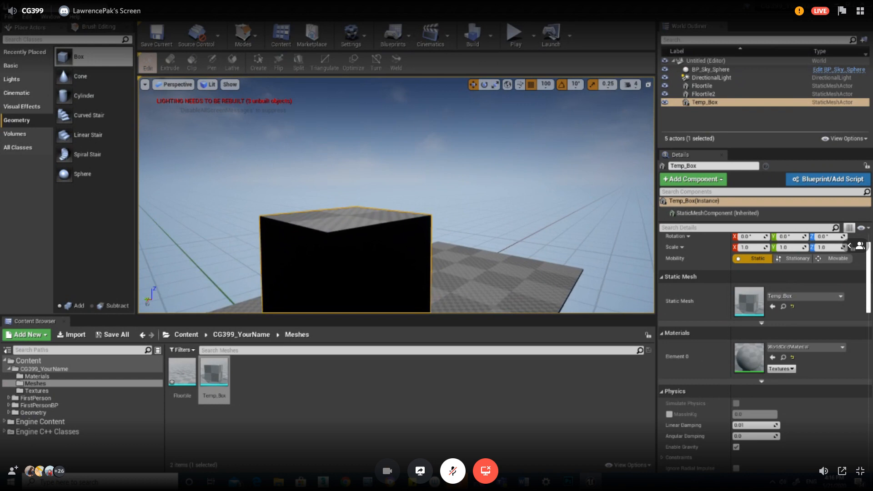
right_click_drag(458, 184, 446, 227)
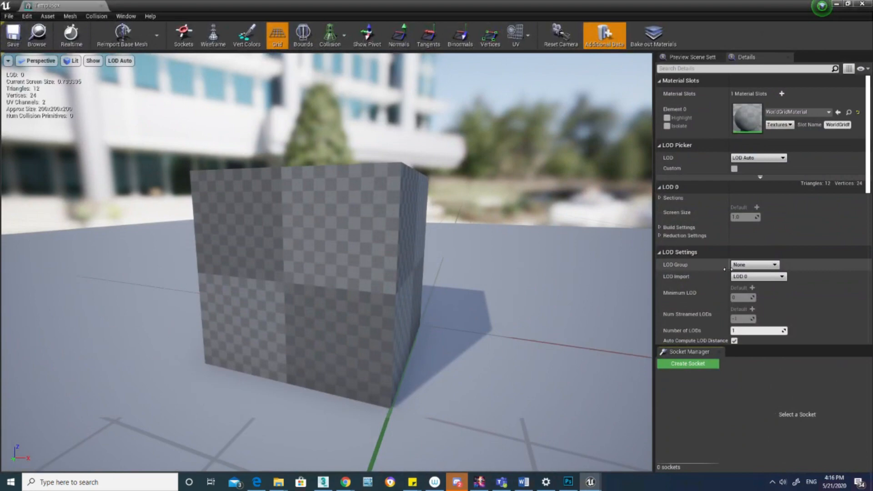
Expand the Temp_Box mesh's asset import data to show its source file, and reimport the base mesh.
scroll(724, 269, "down", 10)
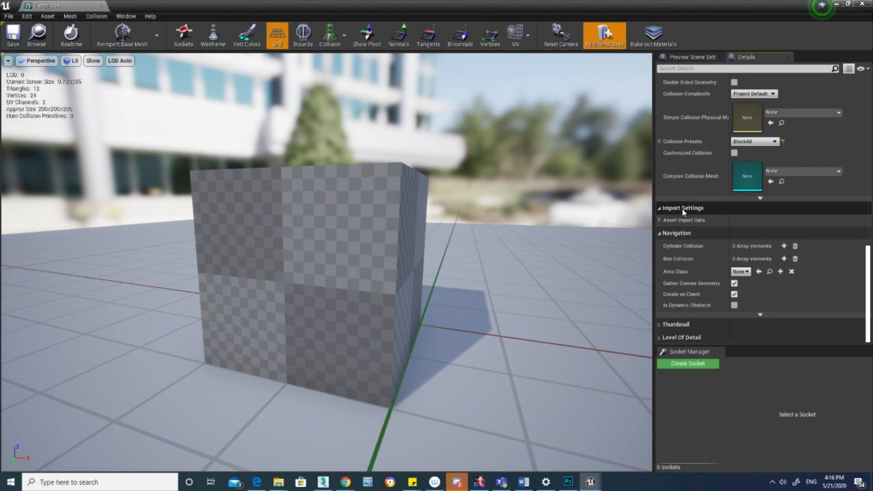
left_click(684, 220)
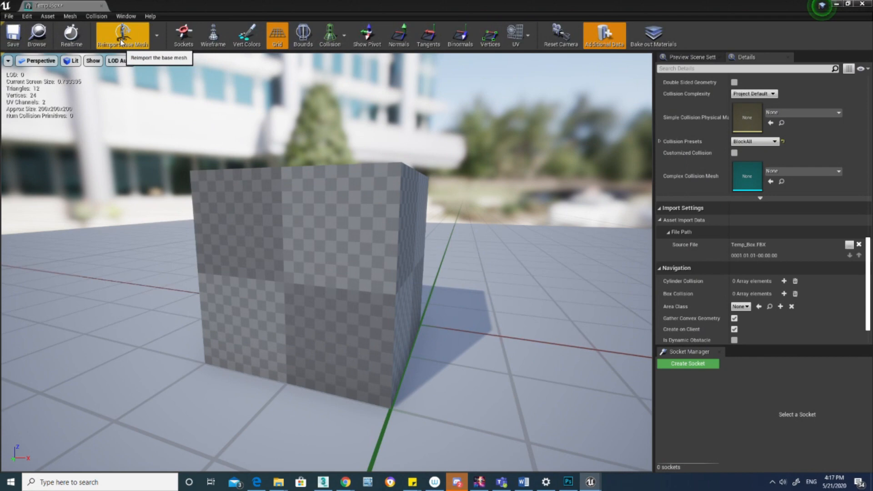
left_click(121, 42)
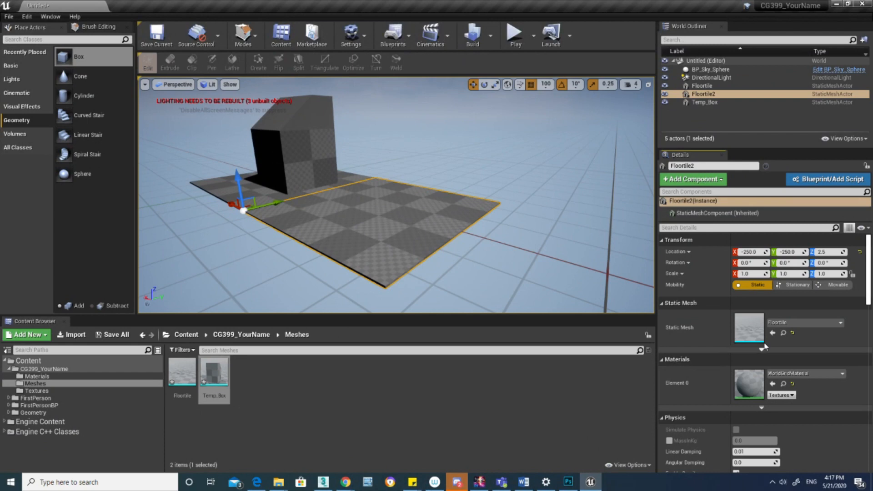
Export the Floortile mesh from Unreal as FBX and import Floortile.FBX into the 3ds Max scene.
left_click(184, 376)
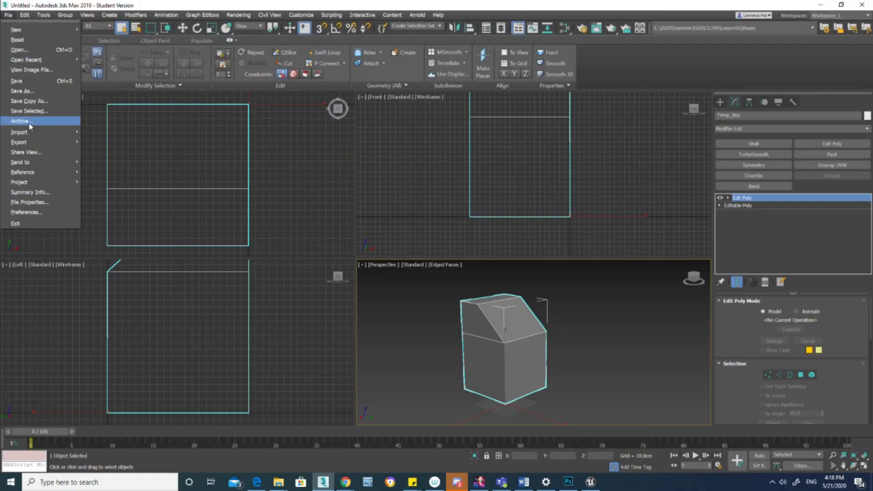
left_click(117, 135)
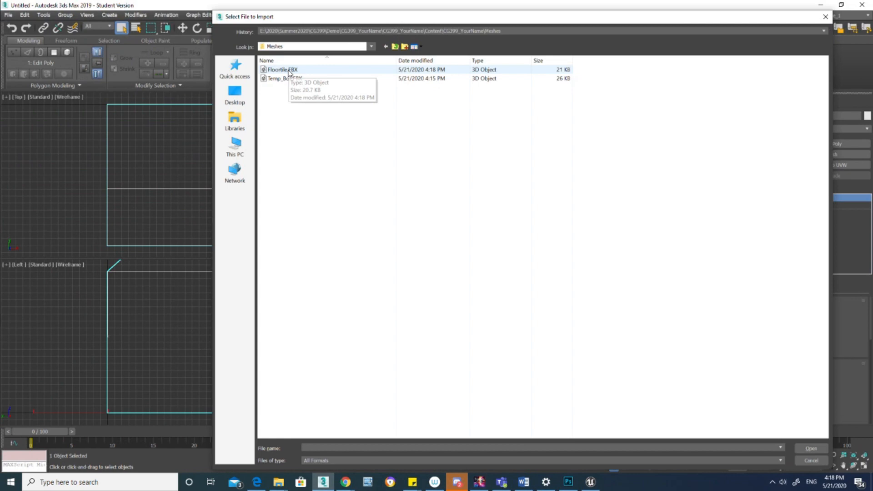
double_click(281, 69)
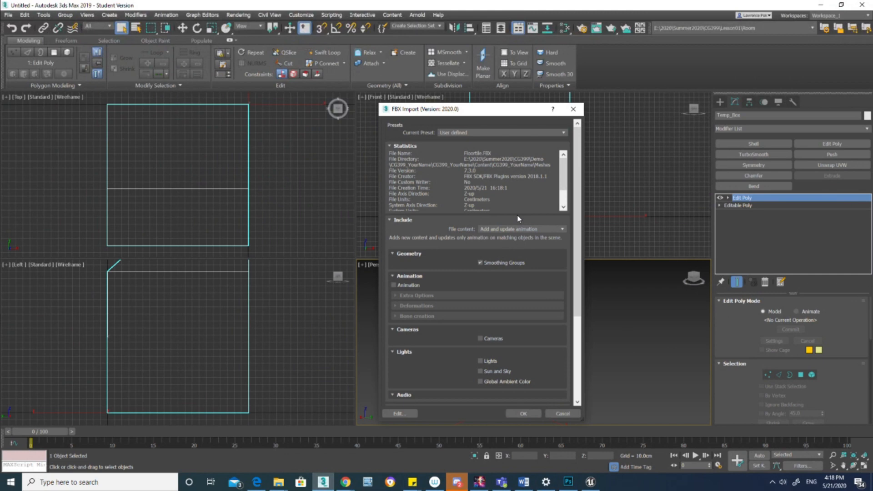
scroll(517, 219, "down", 5)
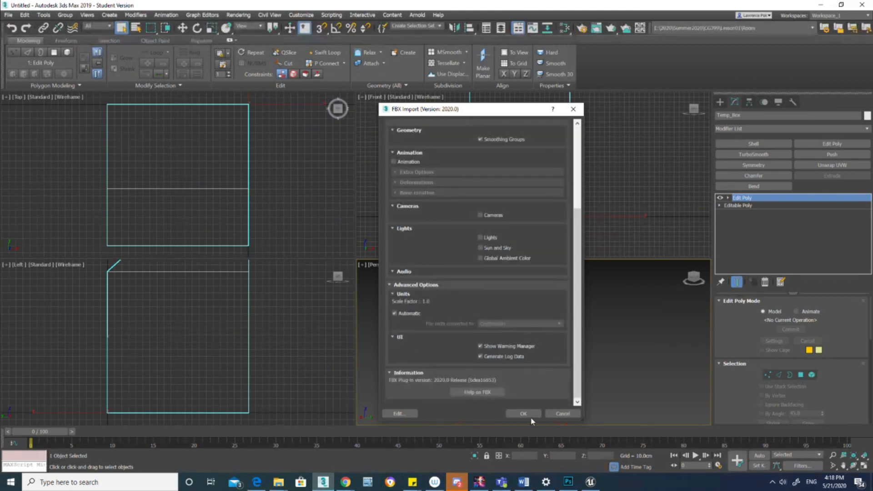
left_click(524, 413)
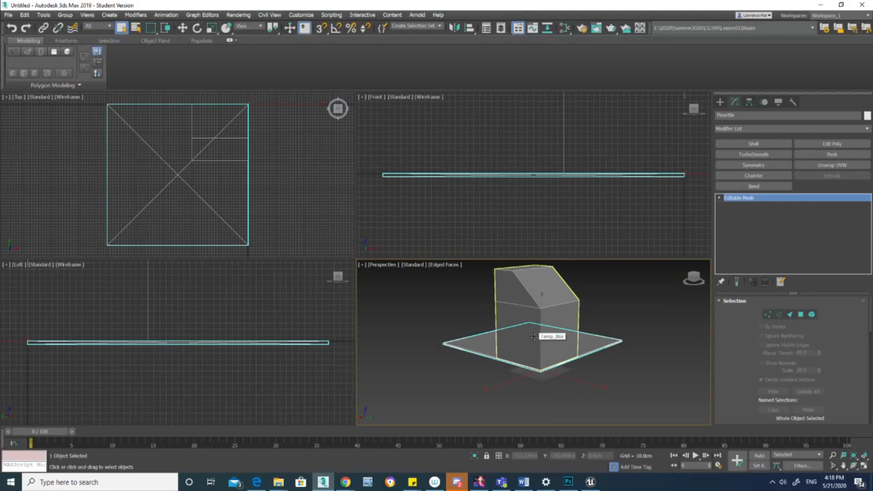
Inspect how the box sits on the imported floor tile, and delete both objects from the 3ds Max scene.
middle_click_drag(534, 337, 571, 373, "alt")
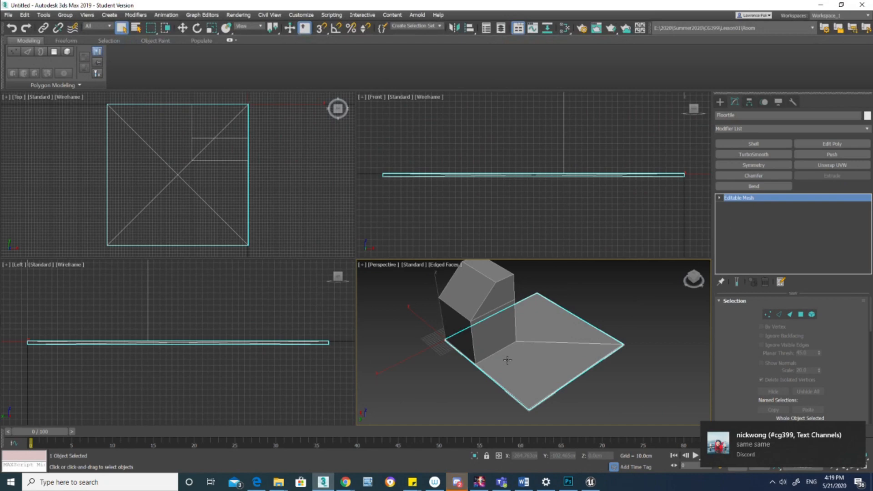
middle_click_drag(507, 359, 473, 357, "alt")
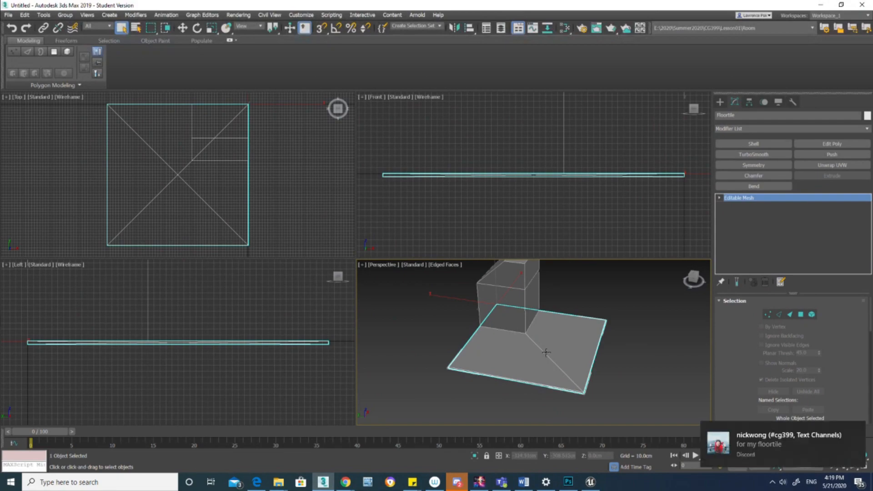
left_click(590, 483)
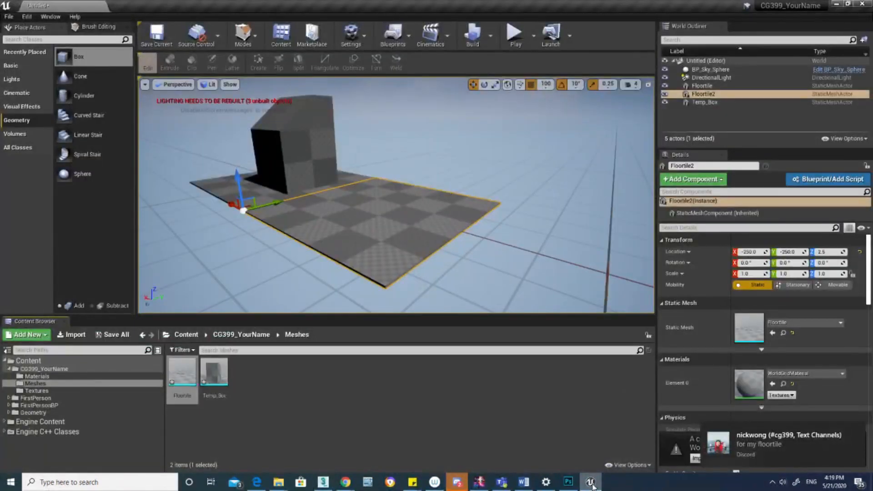
left_click(591, 482)
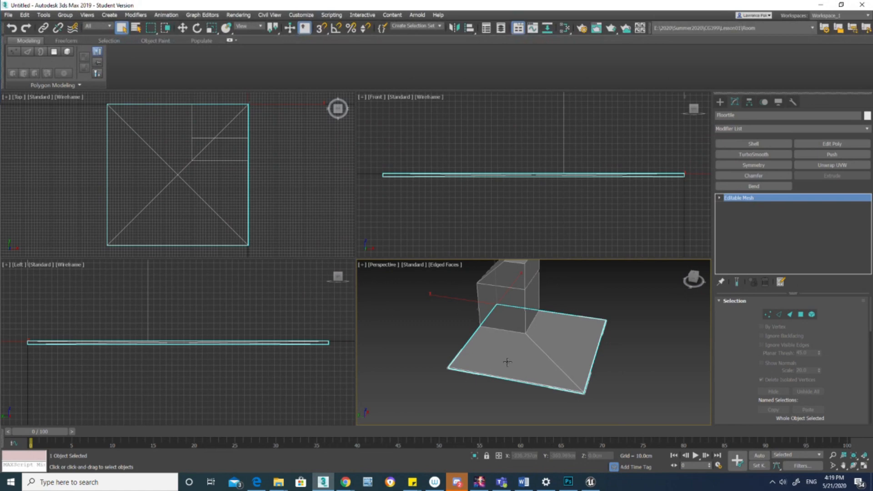
left_click(512, 303)
left_click(538, 345, "ctrl")
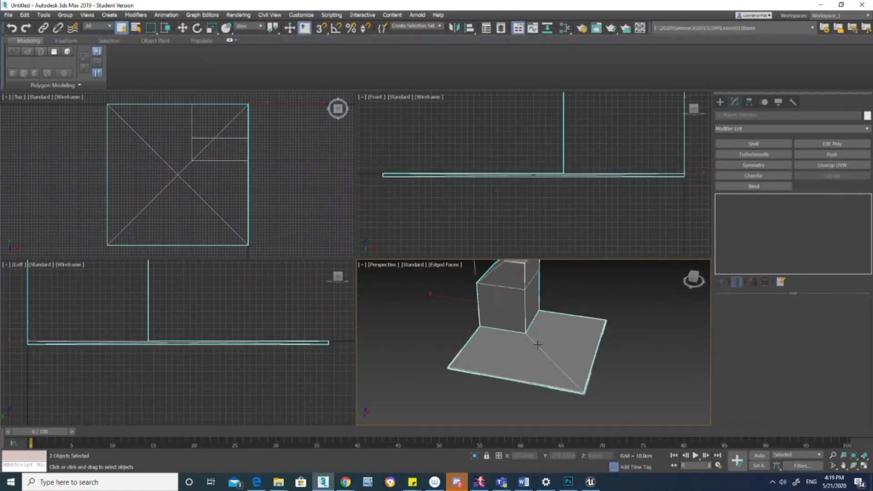
key("Delete")
Switch to Unreal Editor and duplicate both floor tiles along Y, placing the copies at Y 250.
left_click(590, 482)
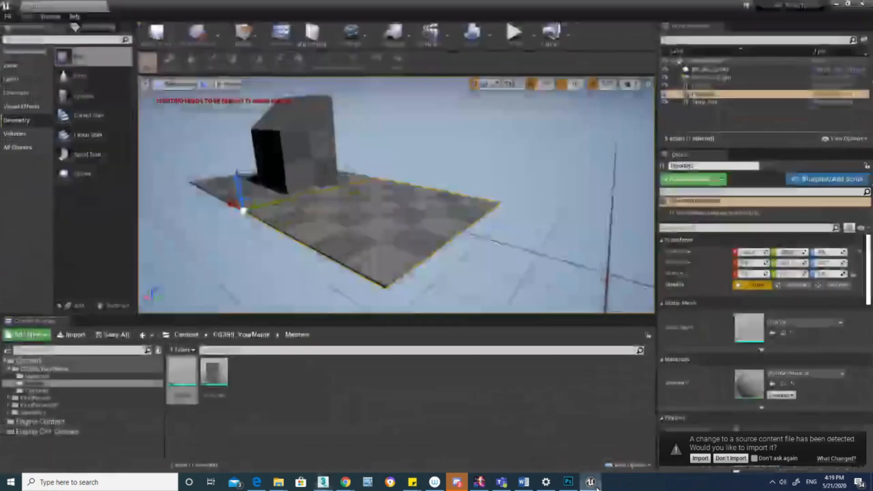
right_click_drag(390, 218, 384, 150)
key("f")
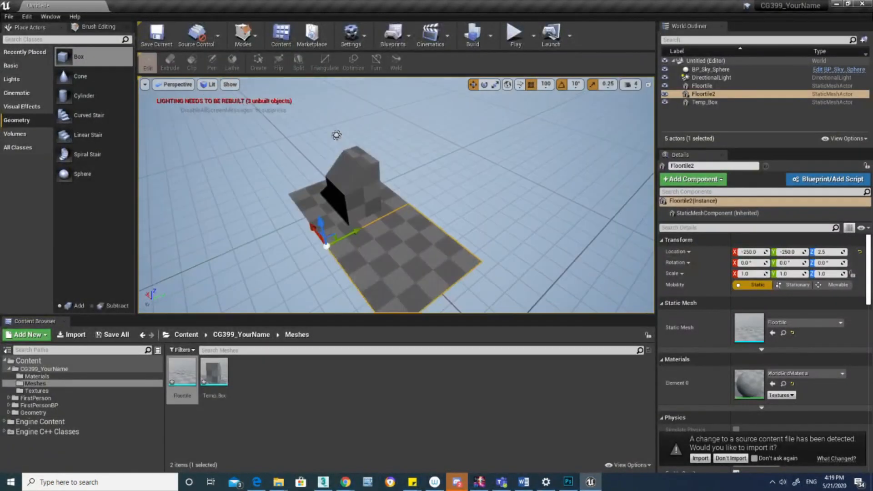
scroll(364, 204, "down", 4)
left_click(341, 205, "ctrl")
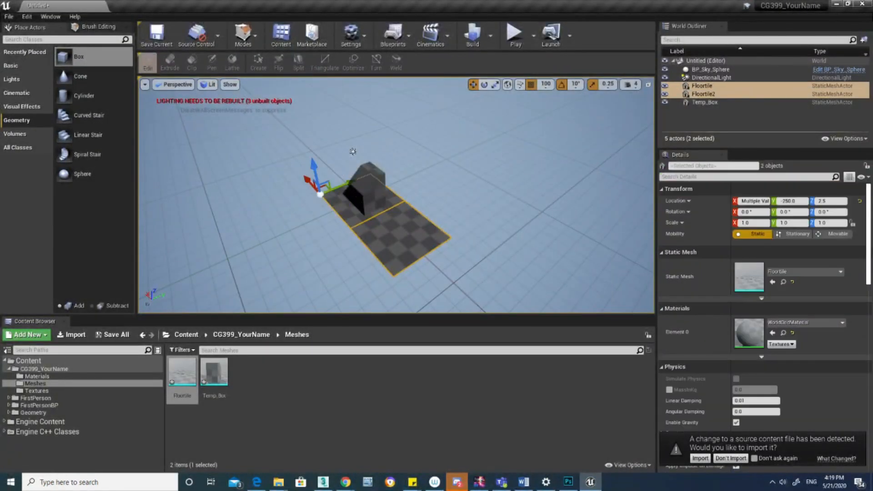
left_click_drag(339, 184, 423, 191, "alt")
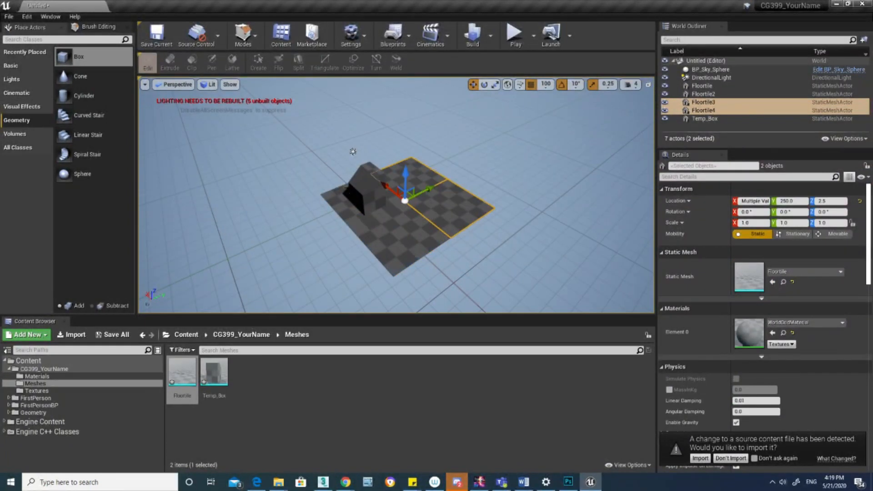
Place an additive cone geometry brush on the tiled floor at X 0, Y 500, Z 0.
right_click_drag(424, 191, 362, 183)
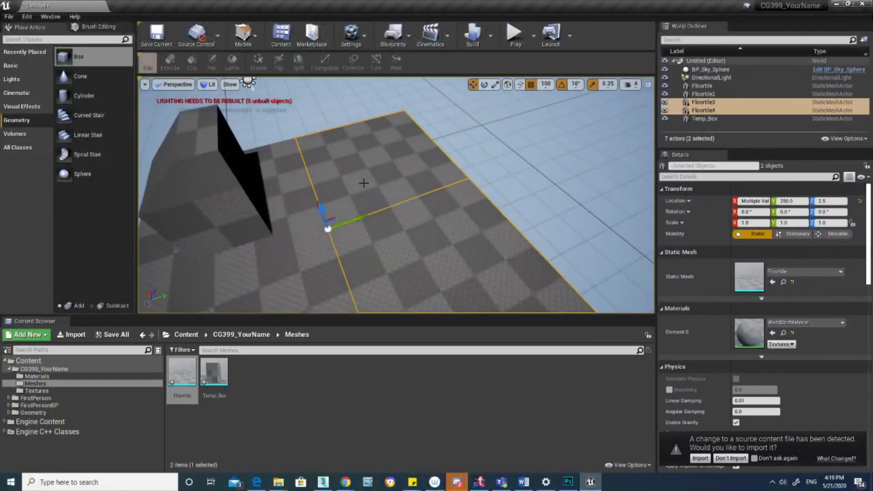
left_click(437, 282)
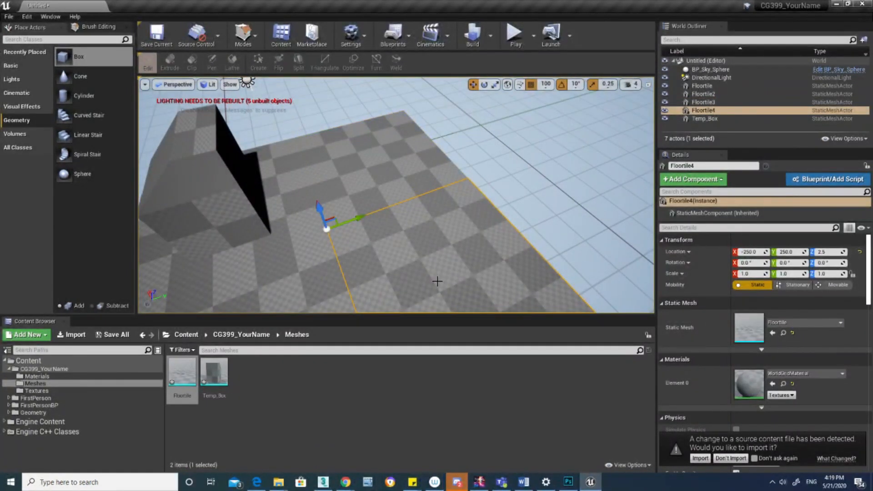
right_click_drag(437, 281, 437, 277)
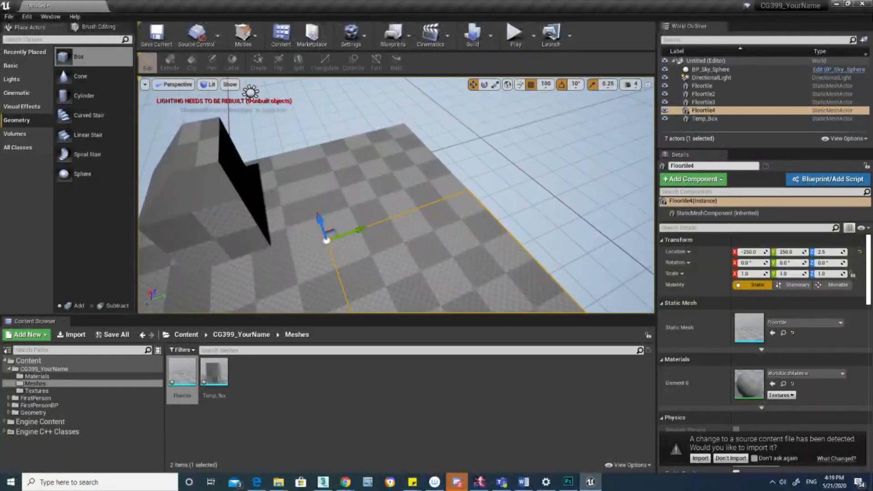
right_click_drag(391, 238, 373, 238)
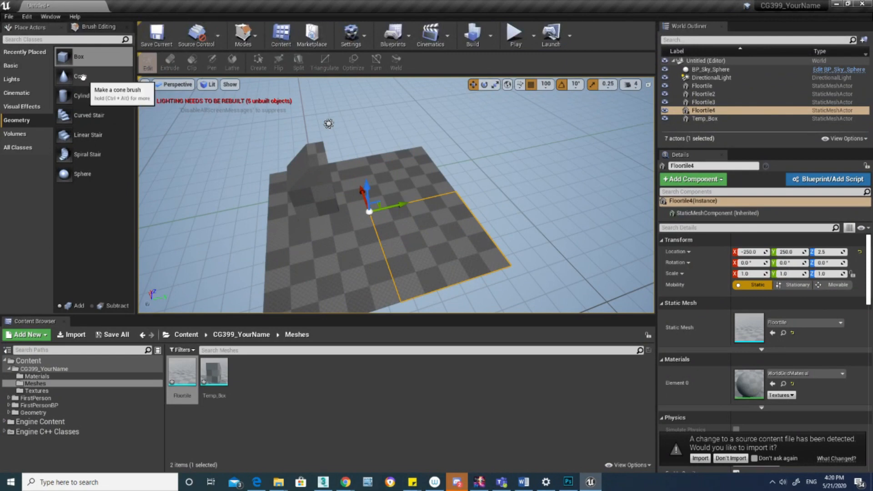
left_click_drag(80, 76, 399, 202)
key("w")
right_click_drag(399, 202, 399, 191)
key("s")
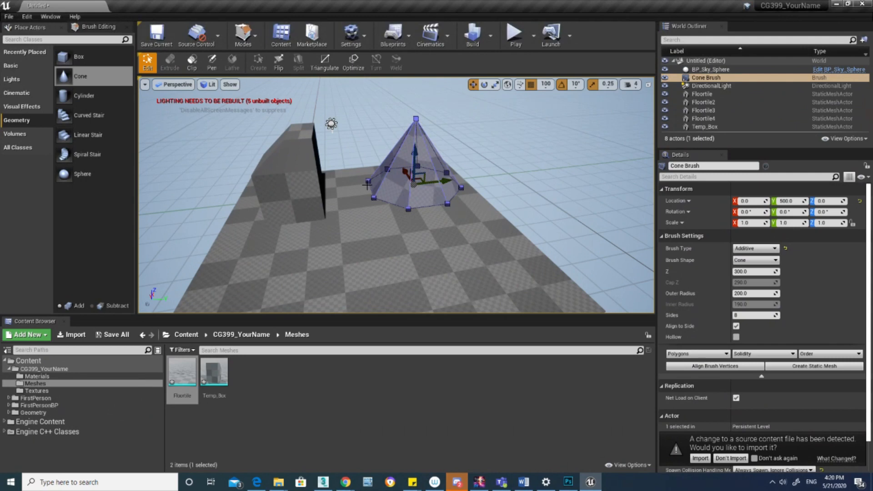
Place an additive cylinder geometry brush near the cone at X -400, Y 500, Z 100.
left_click(23, 66)
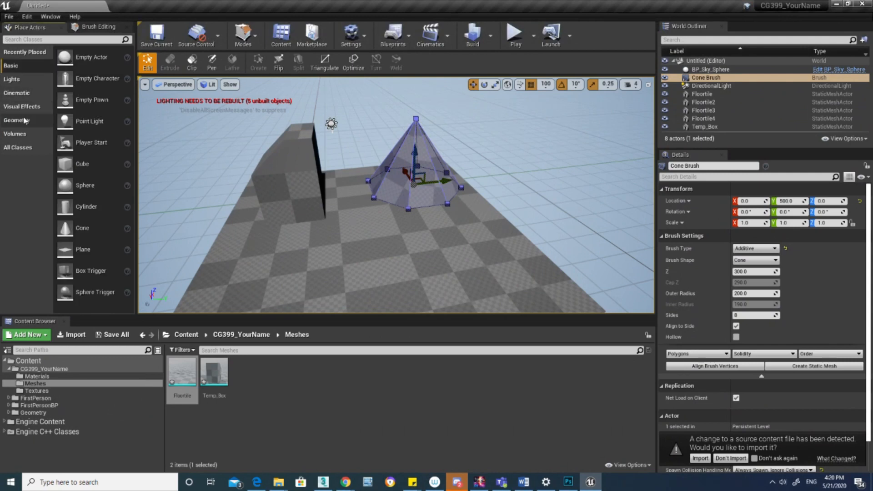
left_click(22, 121)
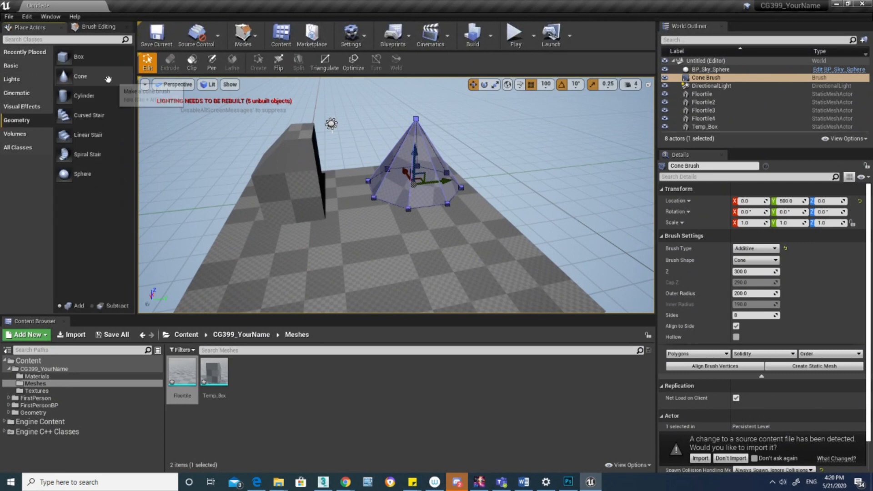
left_click_drag(88, 96, 460, 230)
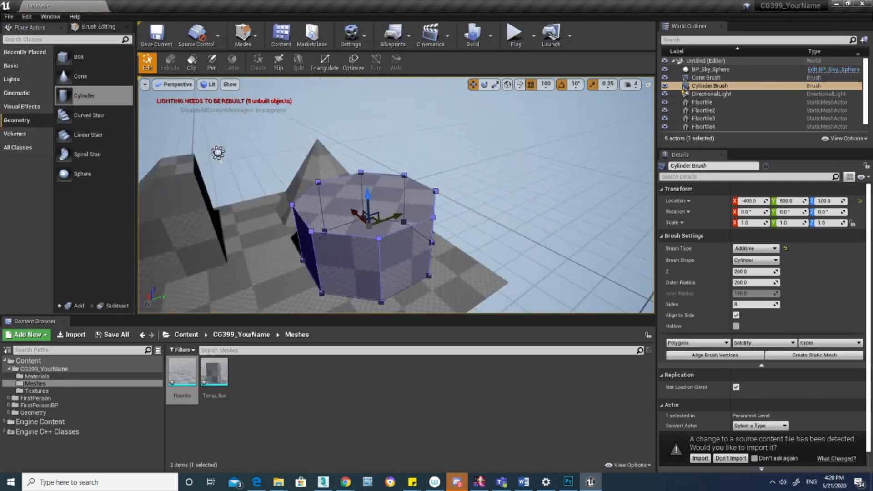
Place an additive box geometry brush on the tiled floor at X -500, Y 0, Z 100.
right_click_drag(460, 230, 514, 239)
right_click_drag(460, 230, 460, 231)
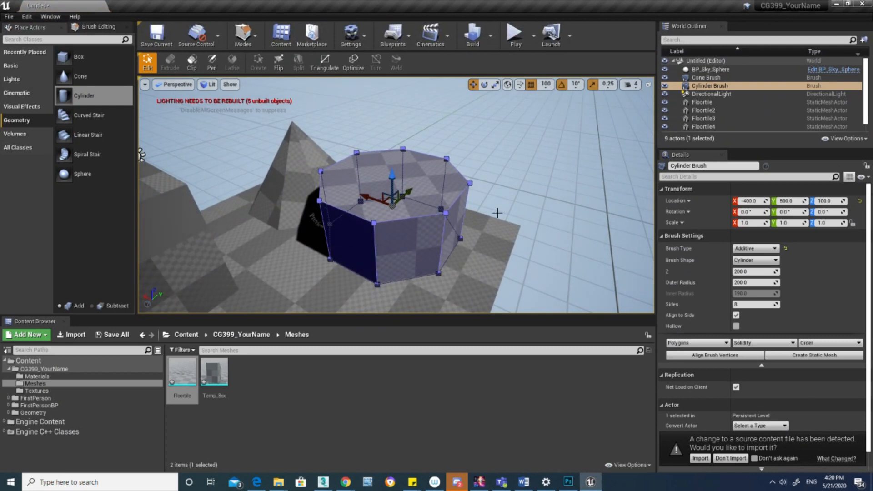
left_click_drag(79, 57, 314, 296)
mouse_move(314, 295)
right_mouse_down()
mouse_move(272, 295)
mouse_move(268, 309)
right_mouse_up()
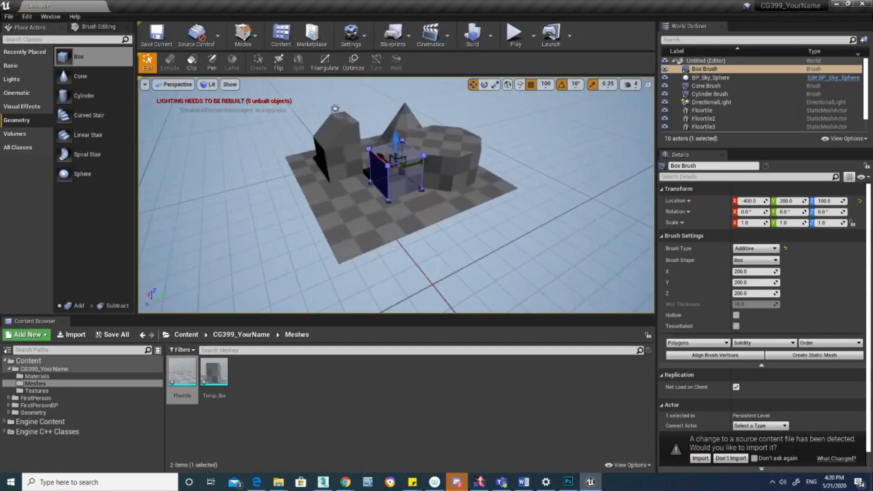
right_click_drag(444, 195, 404, 191)
left_click_drag(445, 196, 393, 205)
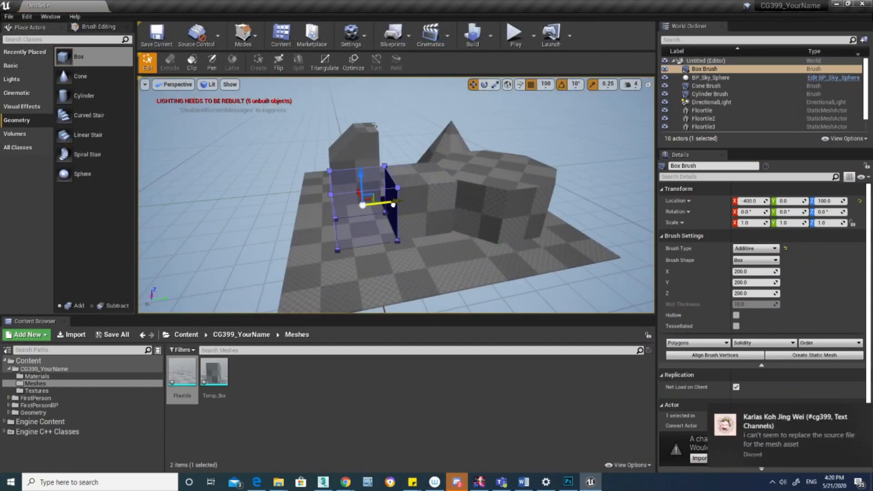
right_click_drag(393, 204, 407, 205)
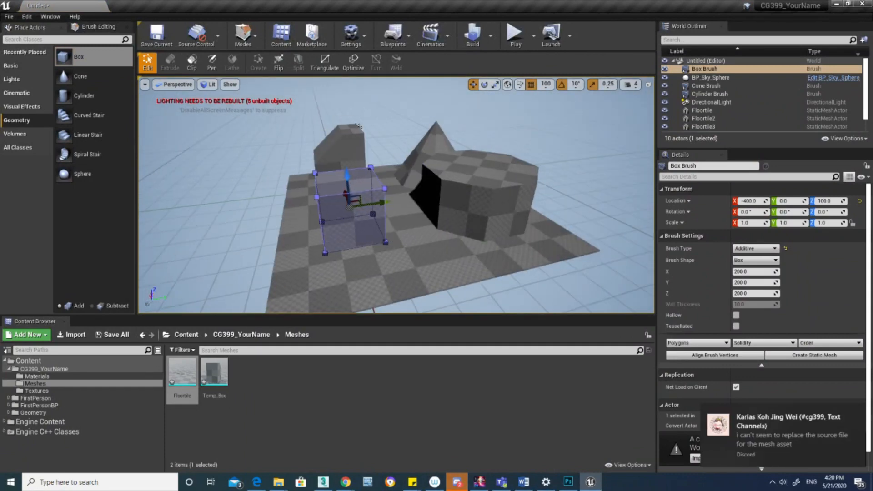
right_click_drag(358, 127, 450, 132)
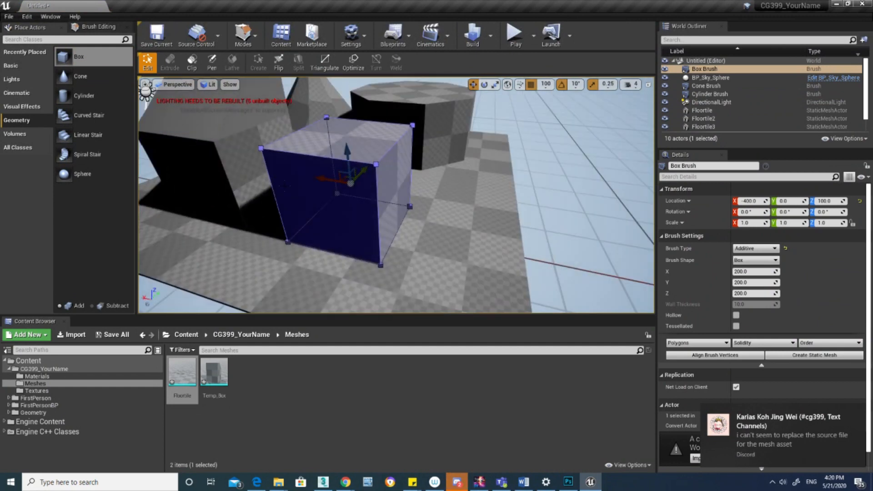
left_click_drag(329, 180, 375, 191)
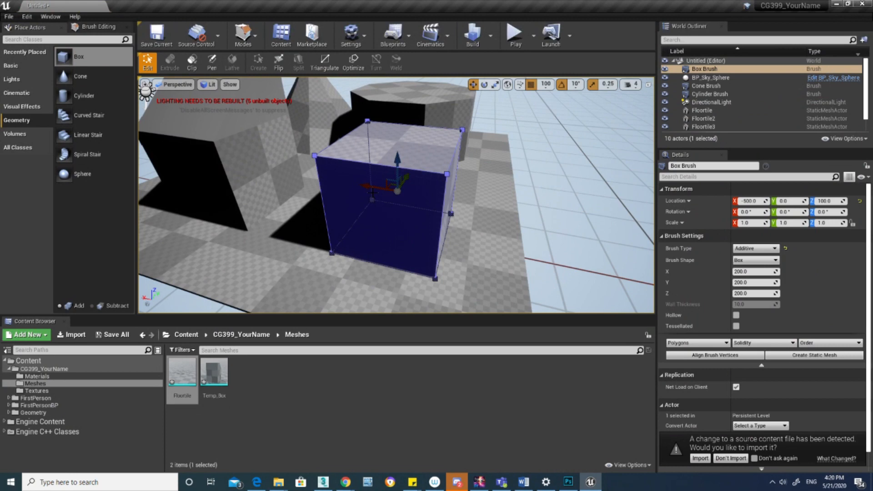
Select the box brush's top surface and open the brush editing tools.
mouse_move(372, 193)
right_mouse_down()
mouse_move(359, 192)
mouse_move(409, 195)
mouse_move(355, 193)
mouse_move(341, 206)
mouse_move(343, 227)
right_mouse_up()
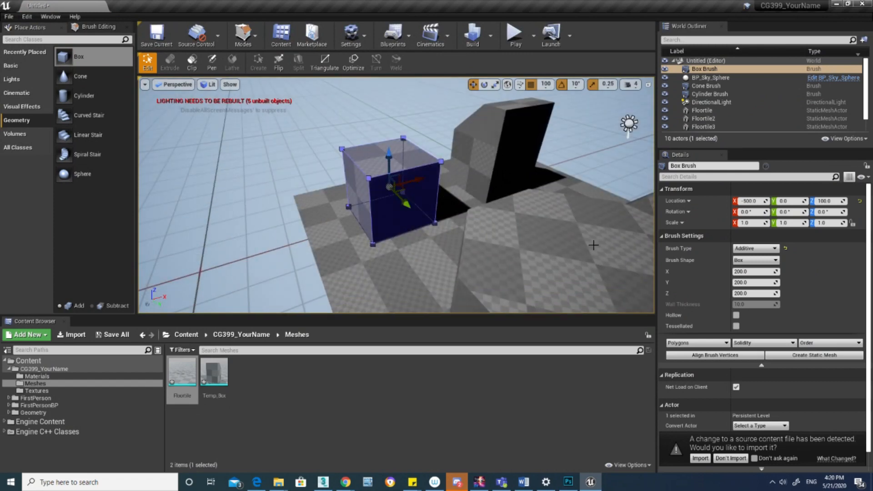
key("s")
right_click_drag(594, 244, 603, 249)
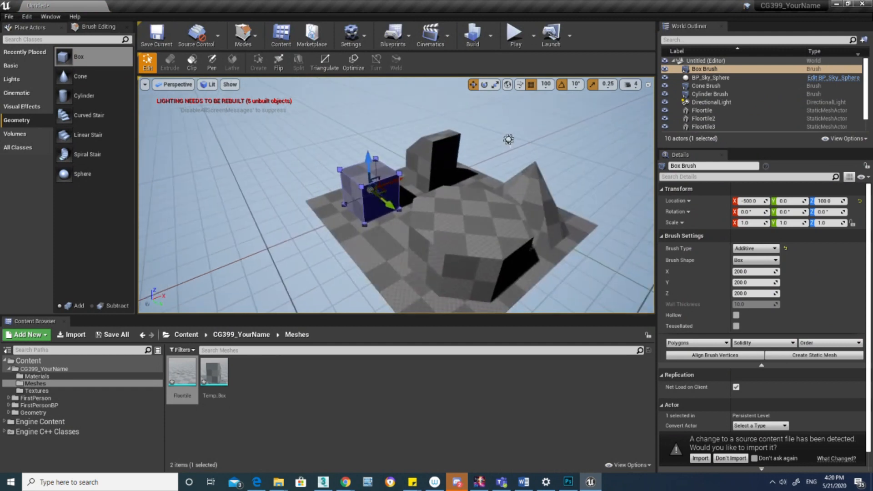
key("s")
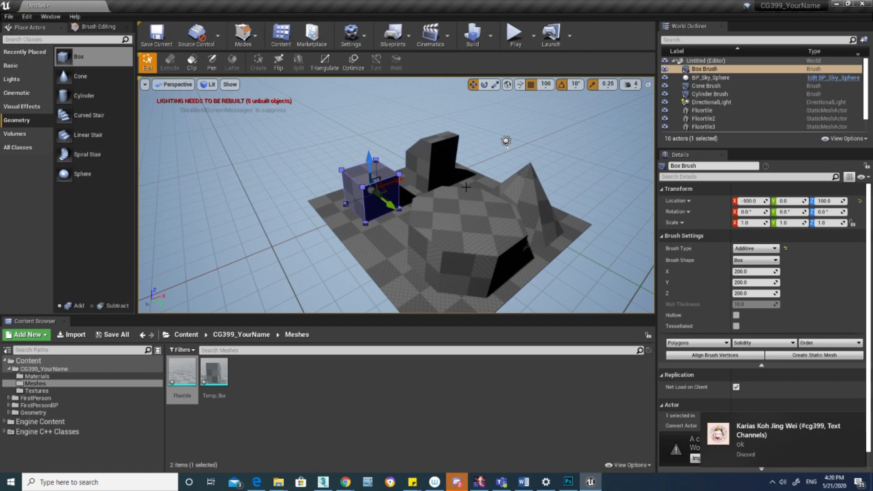
mouse_move(466, 188)
right_mouse_down()
mouse_move(453, 178)
mouse_move(466, 183)
right_mouse_up()
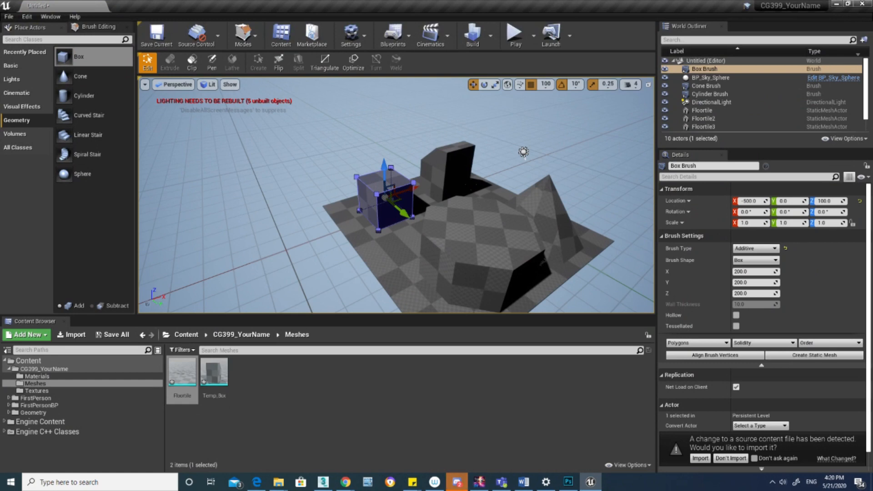
mouse_move(465, 183)
right_mouse_down()
mouse_move(448, 175)
mouse_move(455, 184)
right_mouse_up()
key("w")
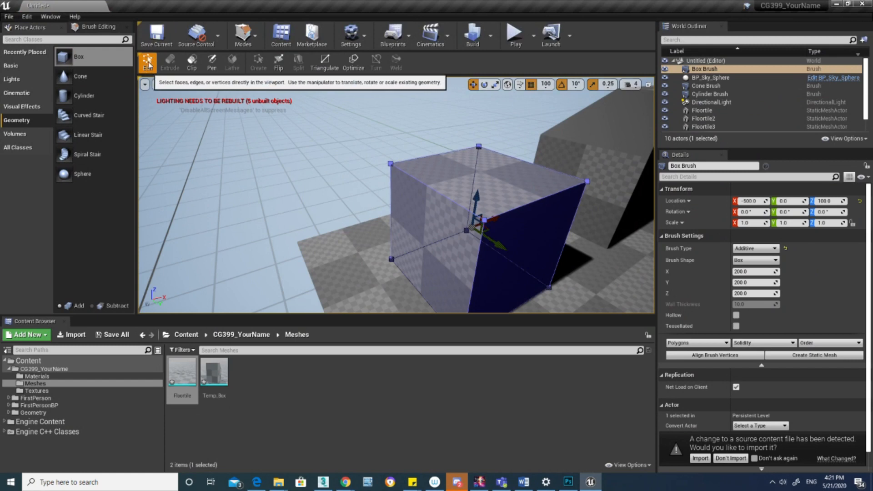
left_click(489, 187)
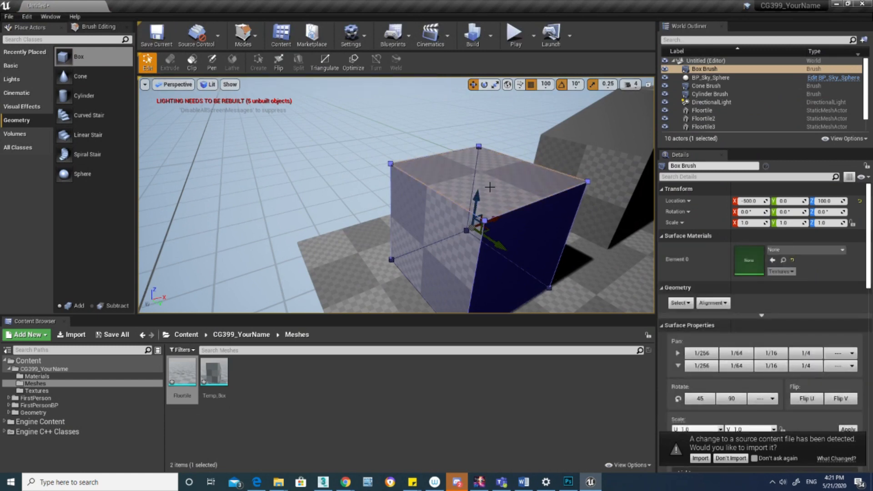
left_click(93, 26)
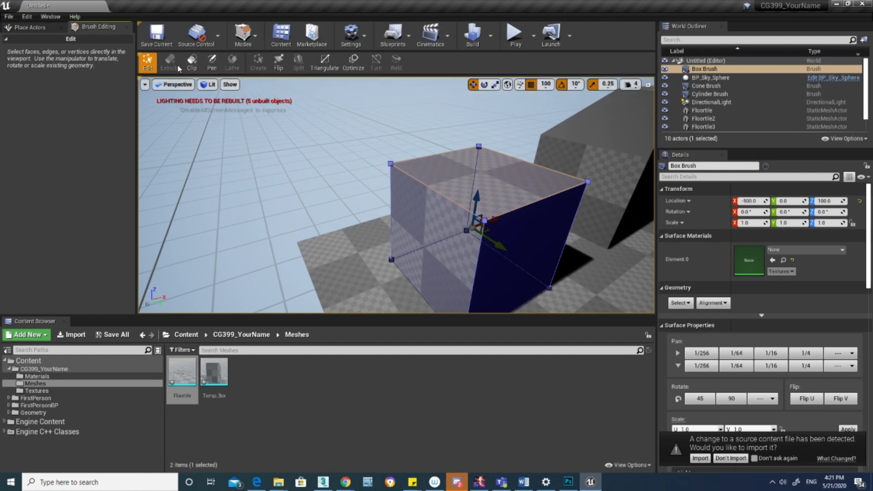
Switch the transform gizmo from world to local coordinate space.
key("a")
right_click_drag(509, 179, 512, 136)
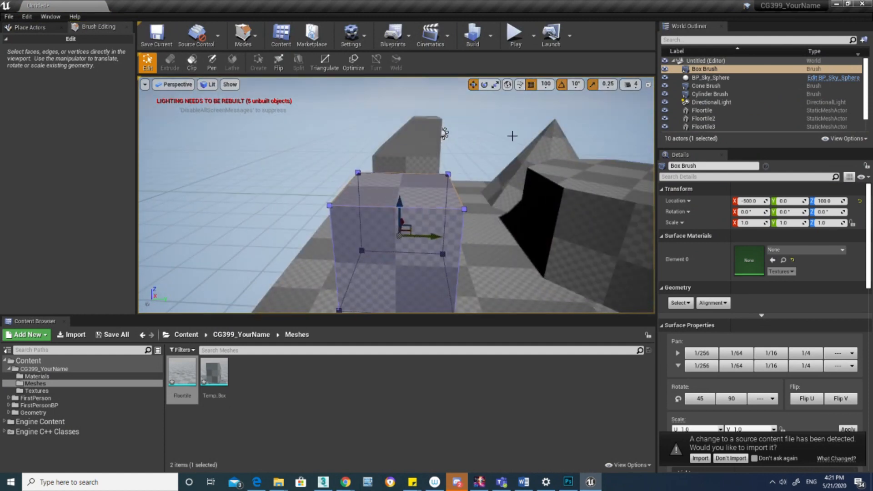
left_click(507, 85)
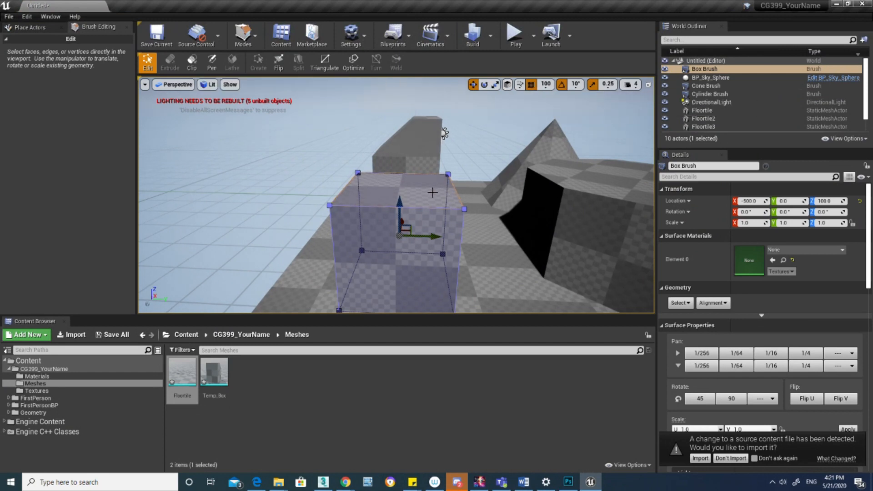
key("a")
mouse_move(440, 248)
right_mouse_down()
mouse_move(464, 245)
mouse_move(448, 252)
right_mouse_up()
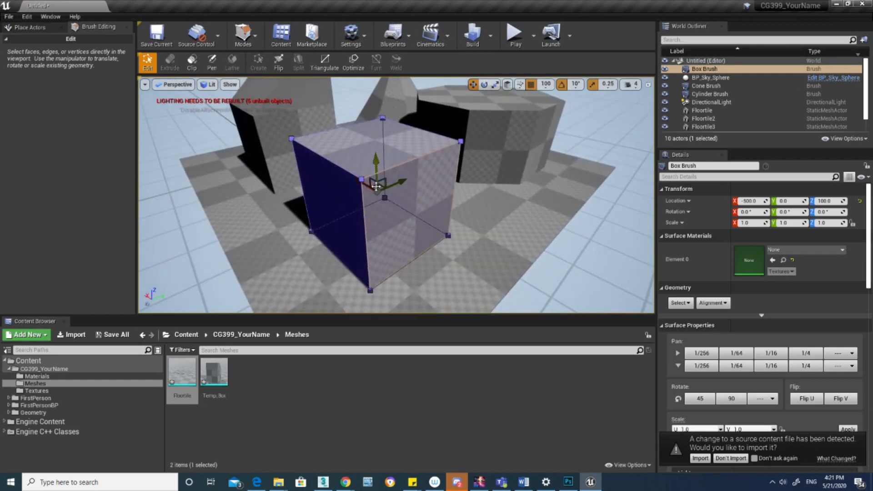
Extrude the box brush's top face upward, and select the outer side face of the new upper segment.
left_click(415, 203)
key("ctrl+z")
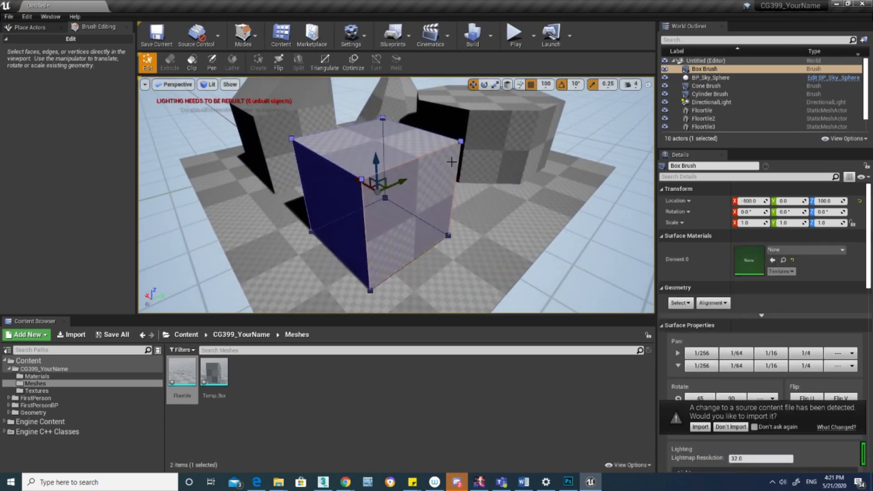
key("ctrl+z")
left_click(412, 145)
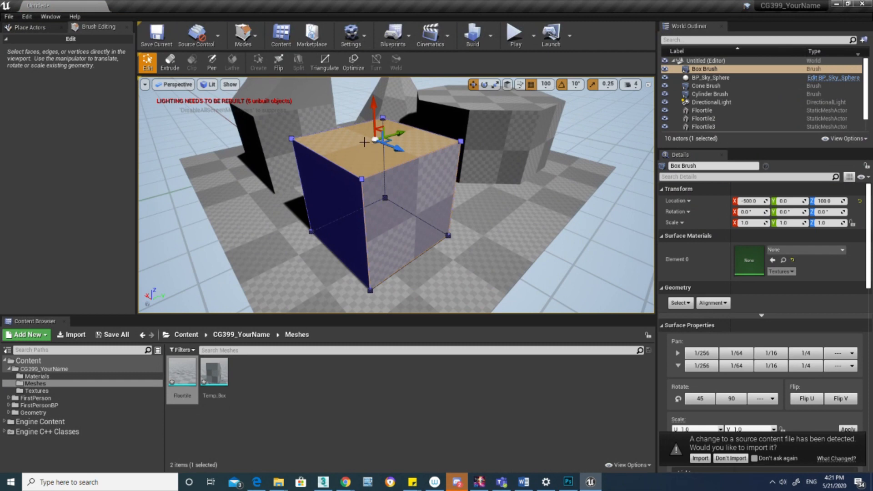
scroll(368, 159, "down", 3)
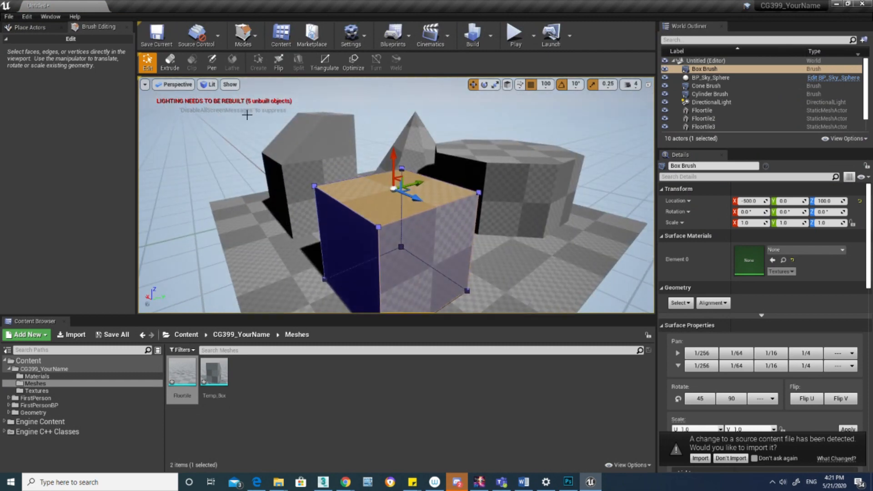
left_click(170, 63)
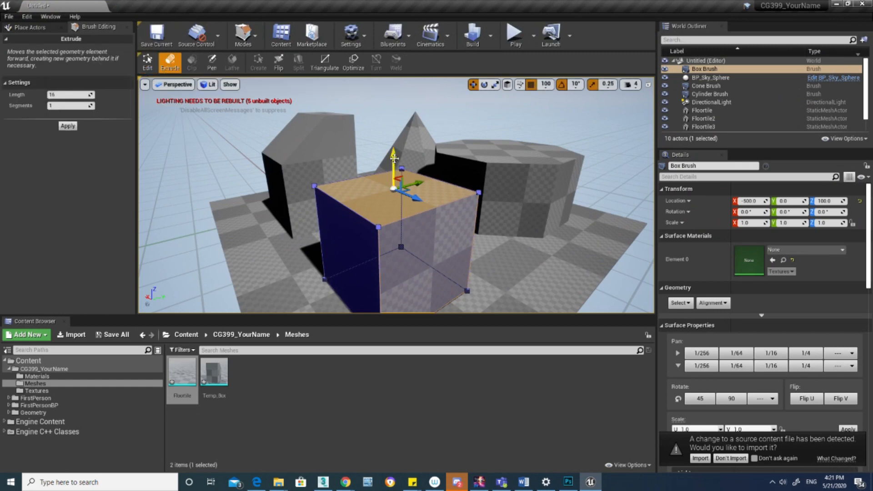
left_click_drag(394, 158, 389, 109)
right_click_drag(418, 188, 393, 186)
left_click(393, 187)
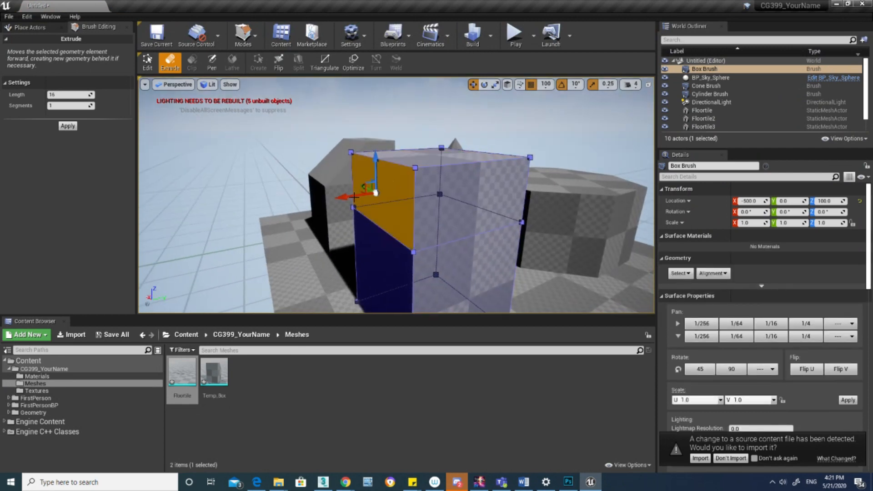
Try to extrude the upper side face outward in two successive segments, and undo both extrusions.
left_click_drag(358, 195, 295, 195)
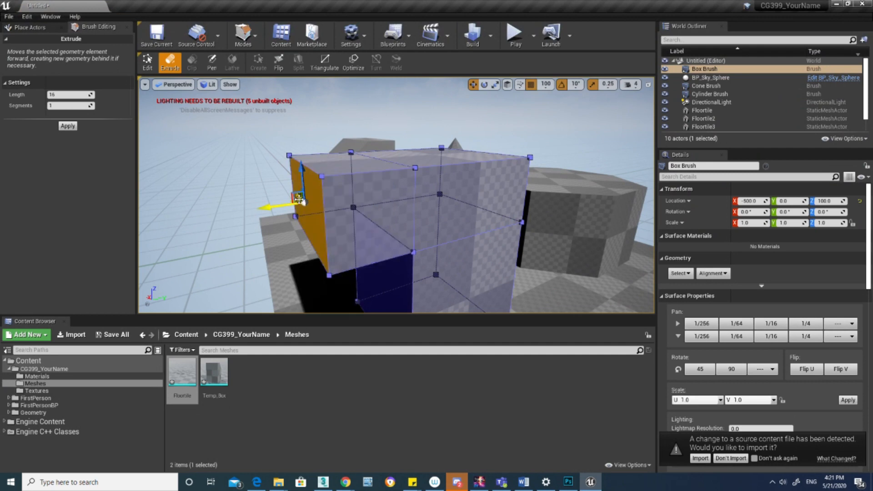
right_click_drag(294, 195, 297, 218)
right_click_drag(312, 181, 312, 186)
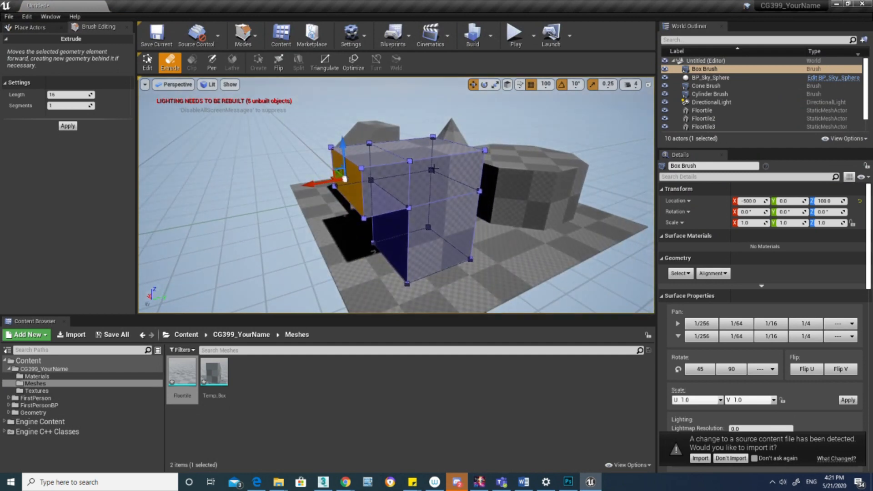
left_click_drag(312, 181, 189, 198)
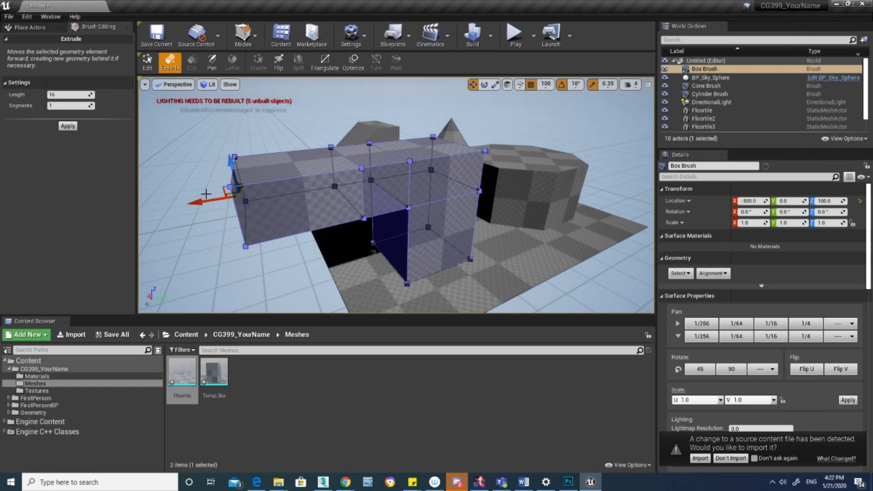
right_click_drag(206, 194, 207, 150)
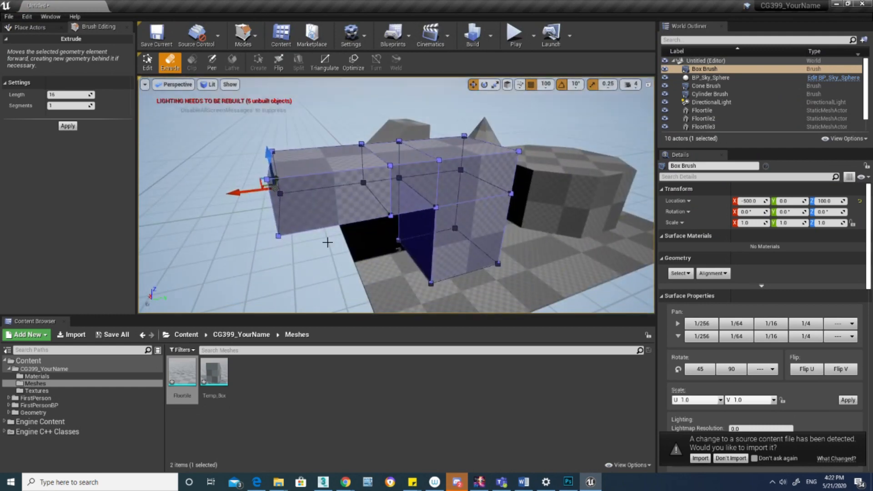
key("ctrl+z")
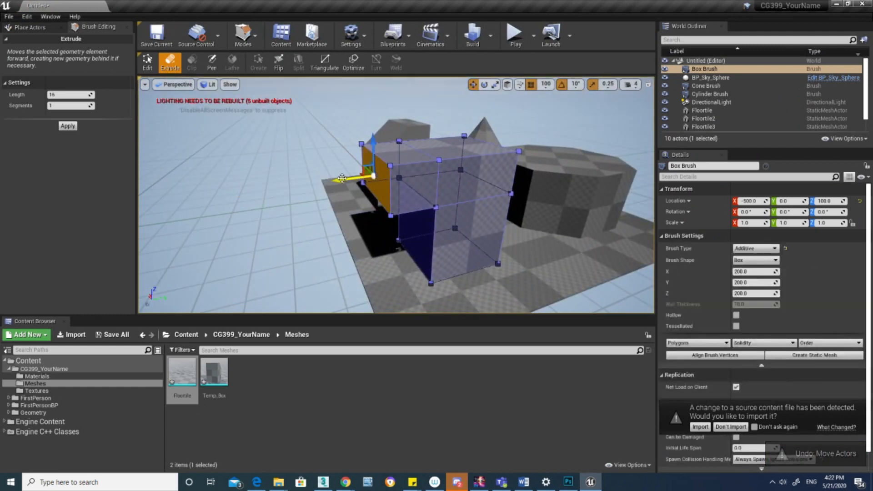
key("ctrl+z")
Extrude the upper side face outward in two long segments, and extrude the end segment's underside downward as a second leg.
left_click_drag(395, 173, 247, 181)
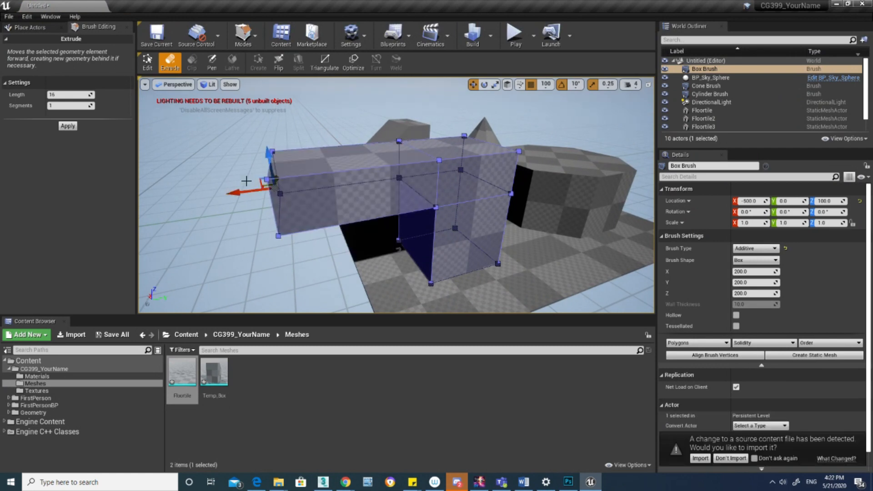
left_click_drag(228, 192, 102, 200)
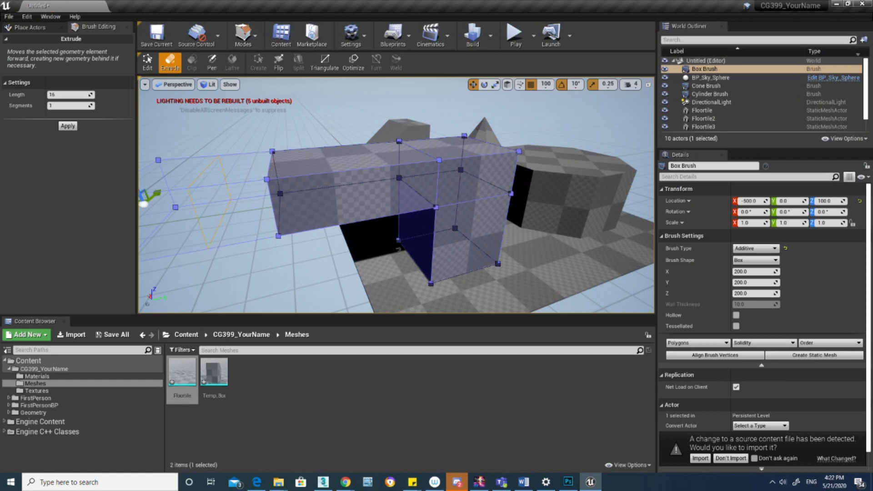
mouse_move(273, 195)
right_mouse_down()
mouse_move(274, 151)
mouse_move(286, 228)
mouse_move(298, 189)
mouse_move(281, 152)
right_mouse_up()
key("s")
key("w")
left_click(282, 151)
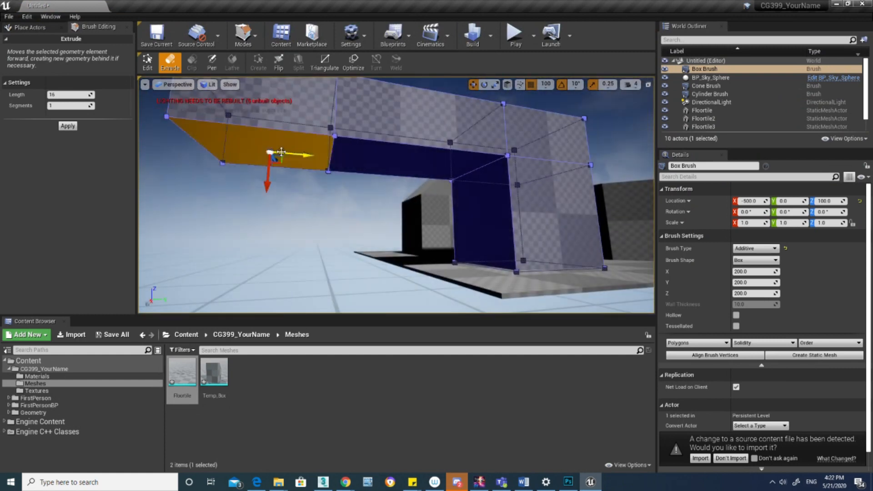
left_click_drag(271, 175, 264, 295)
mouse_move(265, 295)
right_mouse_down()
mouse_move(282, 227)
mouse_move(384, 191)
mouse_move(372, 194)
mouse_move(371, 172)
mouse_move(369, 196)
mouse_move(371, 154)
mouse_move(363, 200)
mouse_move(343, 202)
right_mouse_up()
key("s")
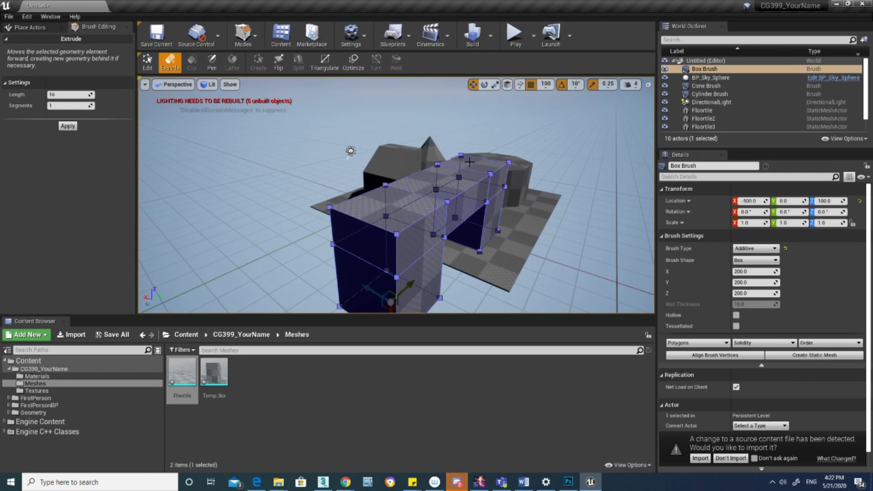
right_click_drag(401, 213, 402, 230)
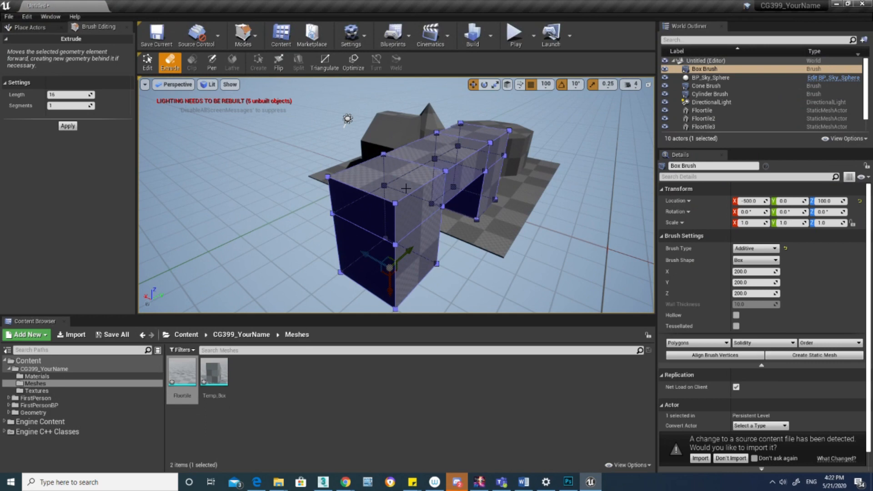
Select the top edge of the box brush's outer end face and split the brush lengthwise through its middle.
left_click(147, 63)
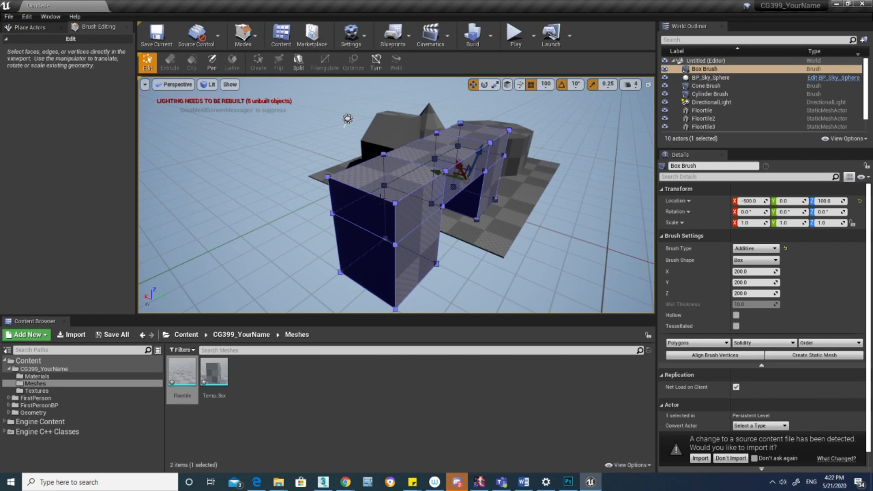
left_click(379, 199)
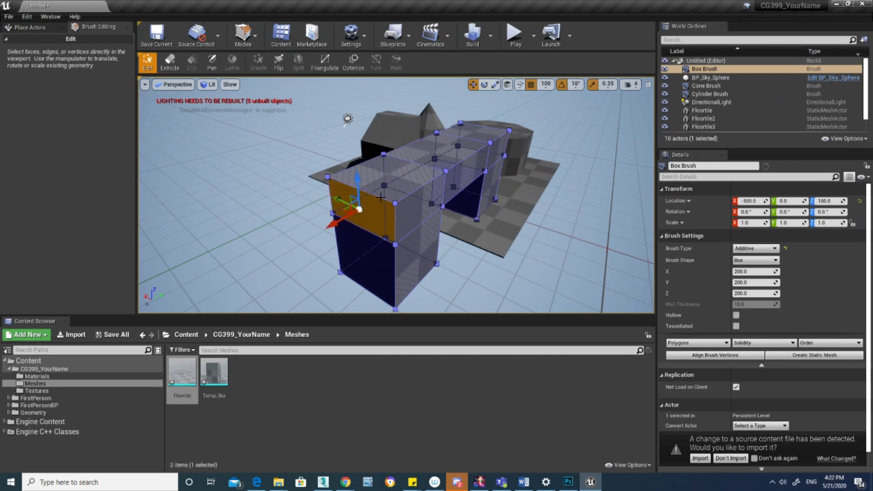
left_click(371, 184)
key("w")
mouse_move(371, 185)
right_mouse_down()
mouse_move(354, 183)
mouse_move(367, 178)
right_mouse_up()
key("w")
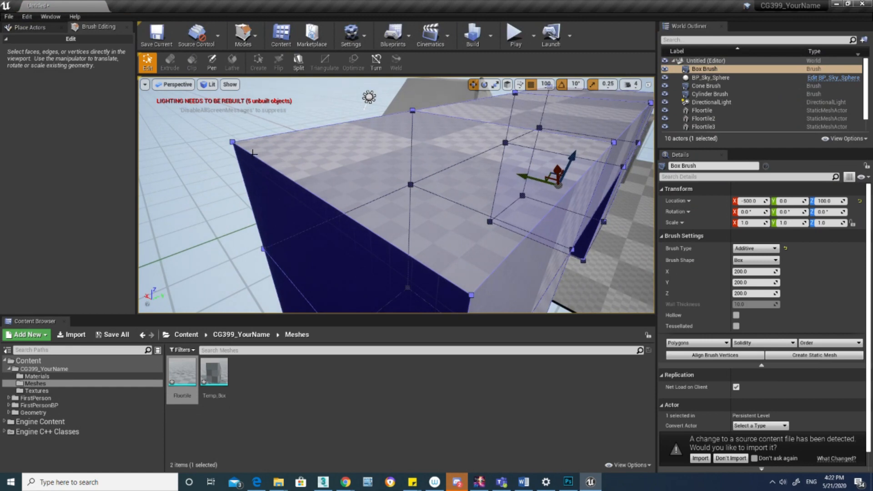
right_click_drag(252, 151, 247, 142)
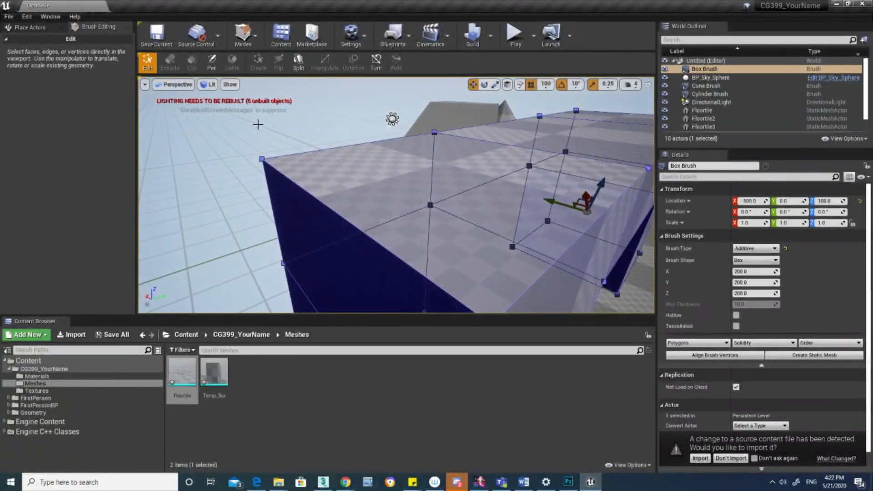
left_click(299, 62)
scroll(372, 297, "down", 5)
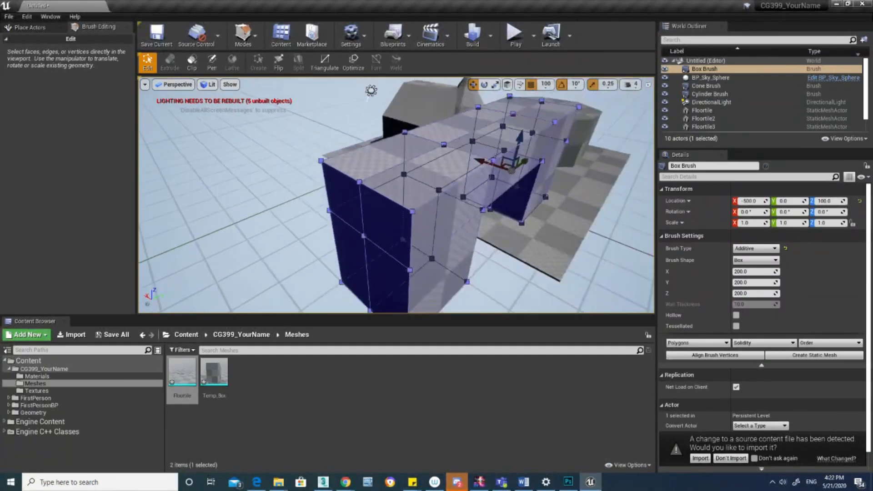
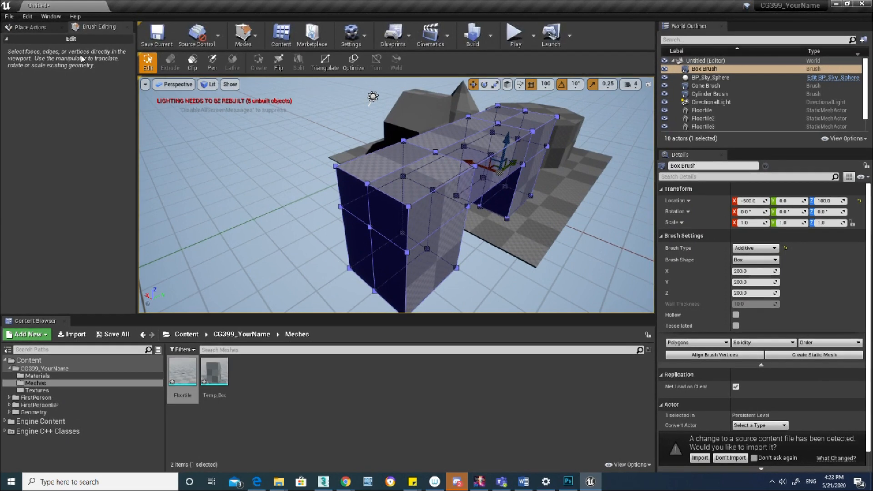
Move the box brush along the Y axis onto the floor tiles, to Y 400.
left_click(32, 28)
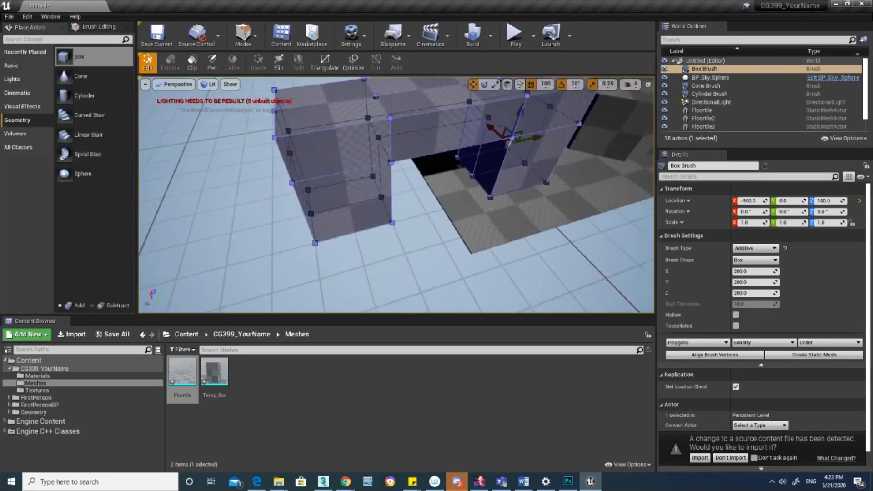
right_click_drag(395, 195, 422, 207)
right_click_drag(459, 166, 471, 167)
key("s")
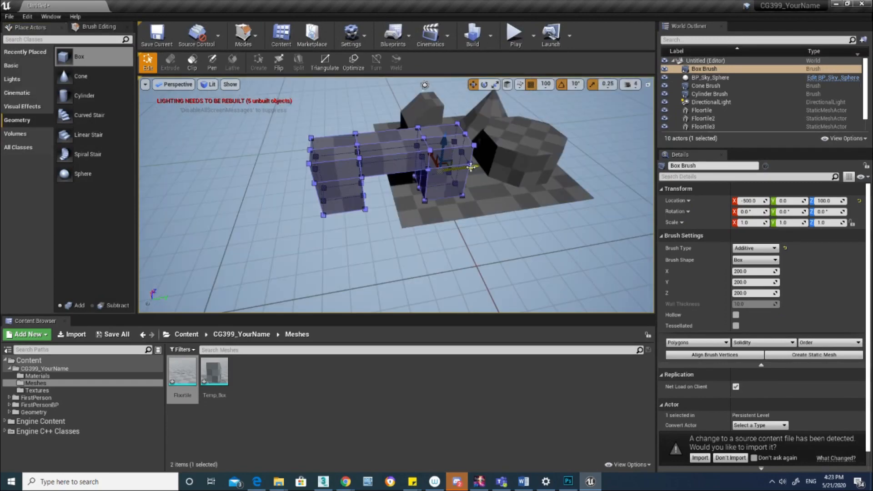
left_click_drag(471, 167, 537, 163)
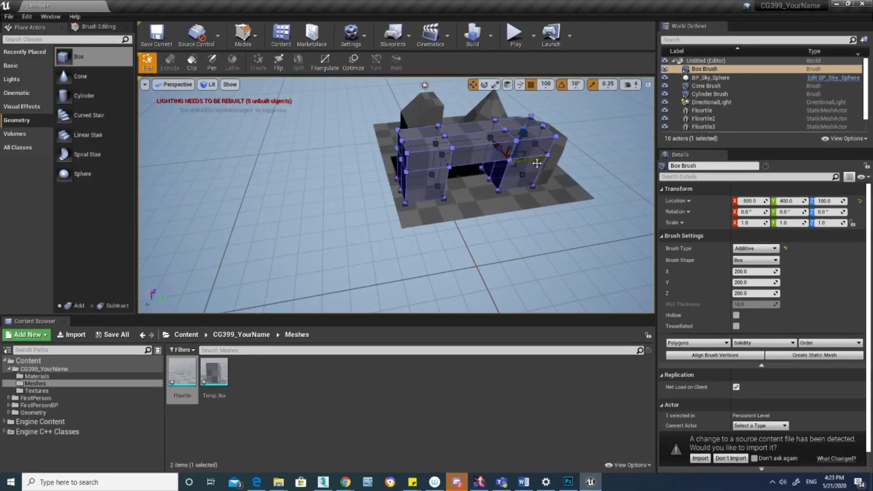
Select the bottom outer corner vertex of the box brush's near leg and set it as the brush's pivot offset.
key("w")
mouse_move(536, 164)
right_mouse_down()
mouse_move(564, 152)
mouse_move(516, 162)
right_mouse_up()
key("s")
key("d")
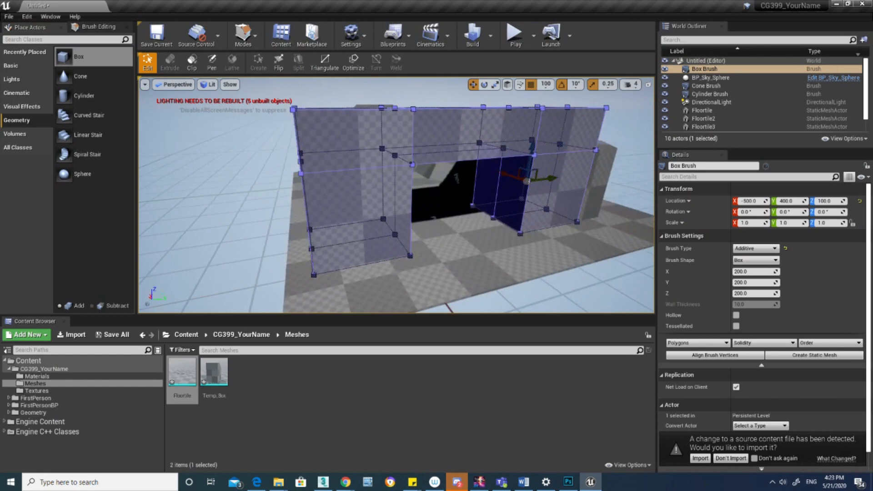
key("d")
right_click_drag(312, 248, 400, 248)
key("a")
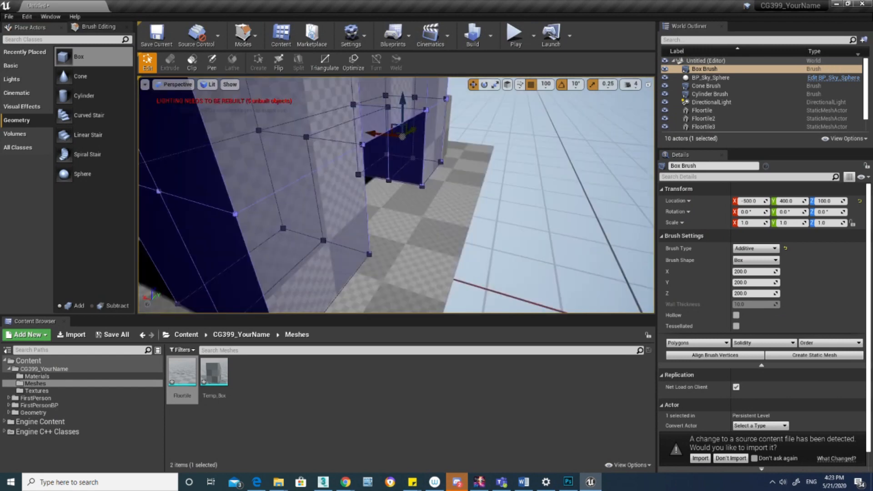
right_click_drag(315, 240, 281, 240)
key("s")
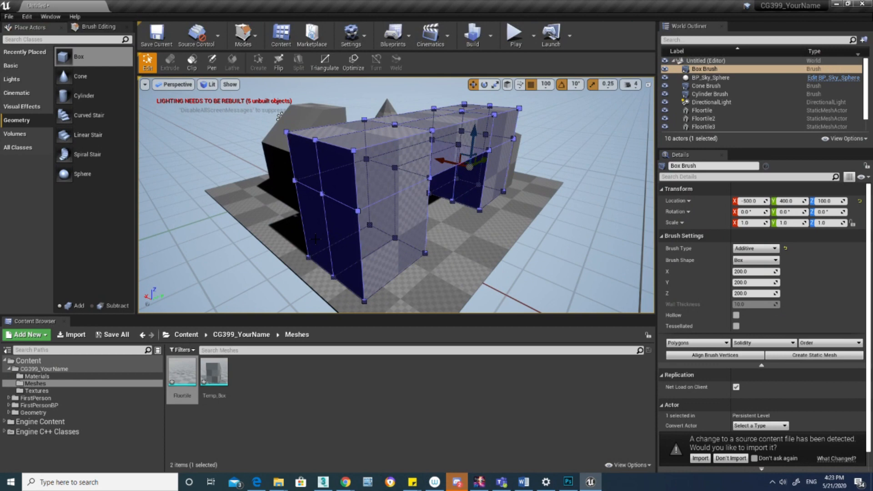
left_click(364, 301)
right_click_drag(376, 220, 353, 232)
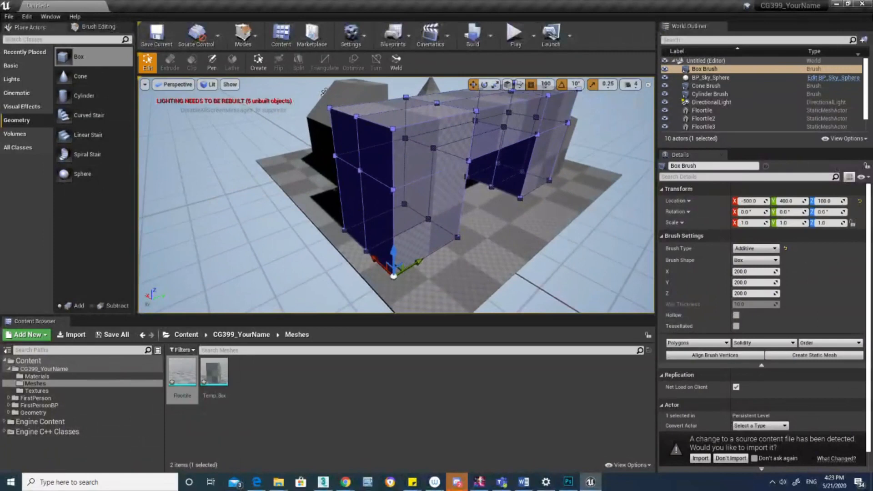
key("d")
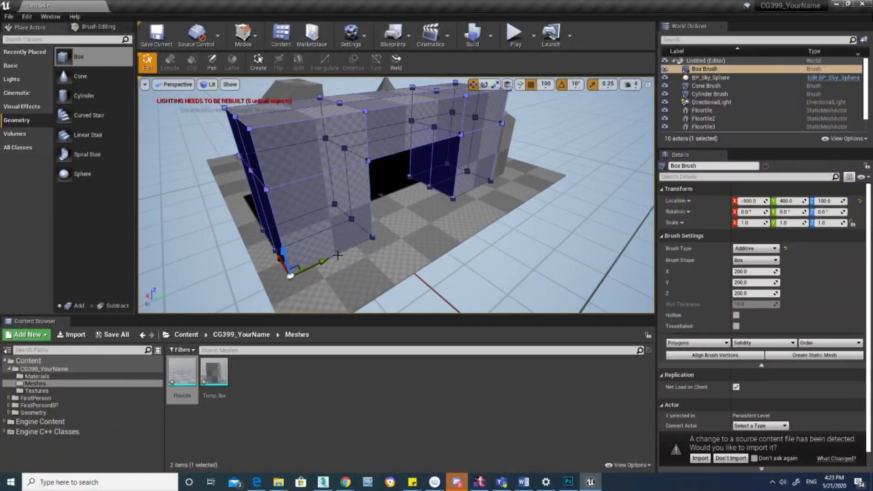
right_click(337, 256)
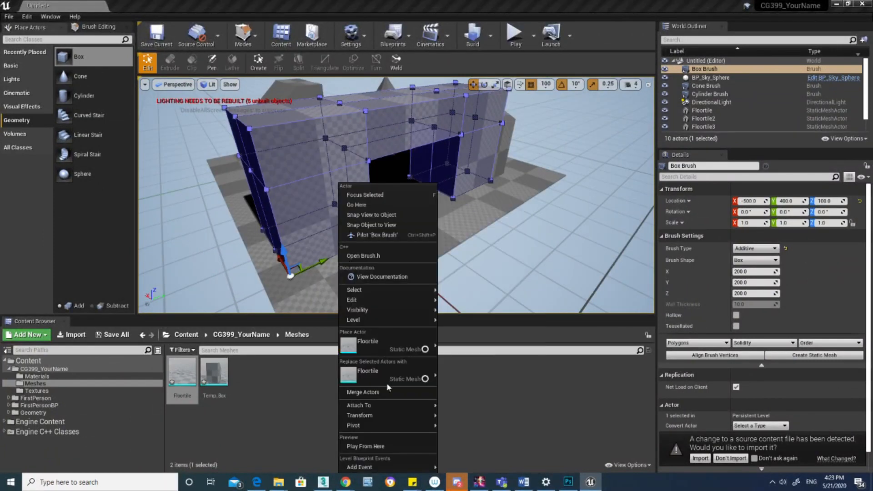
mouse_move(382, 426)
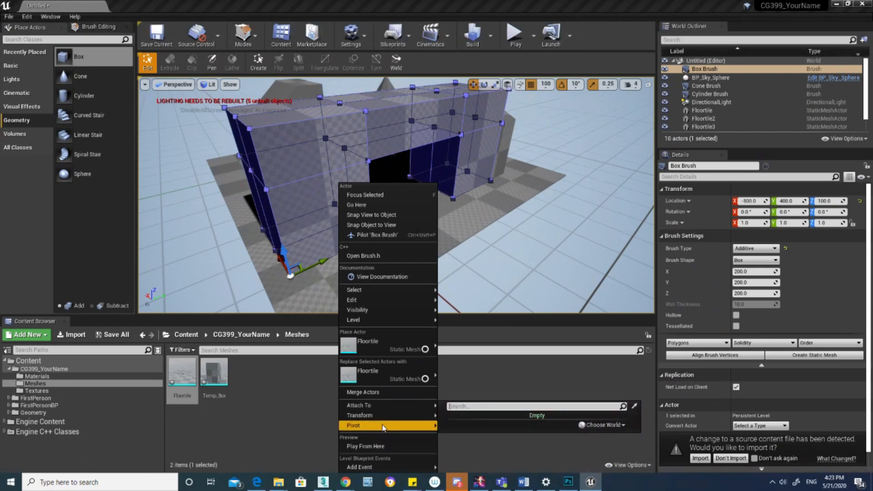
left_click(470, 427)
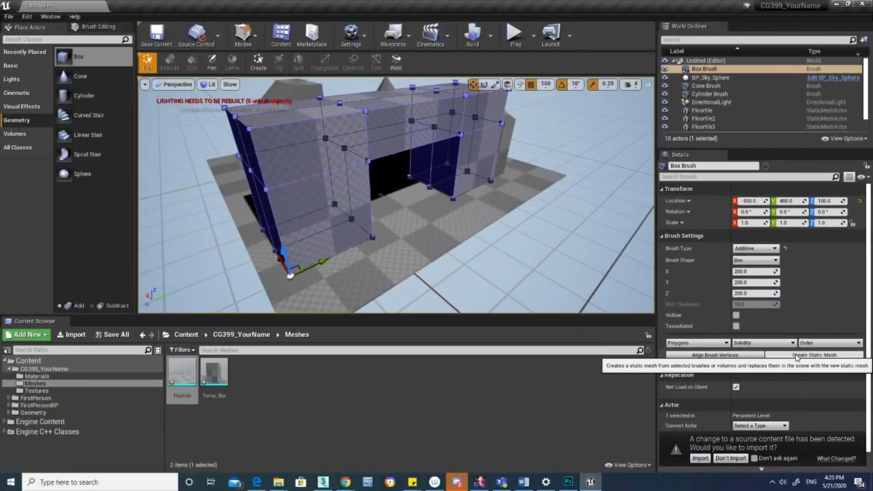
Select the cone brush, pick its front base corner vertex, and undo the vertex snap.
mouse_move(523, 228)
right_mouse_down()
mouse_move(455, 149)
mouse_move(364, 196)
mouse_move(395, 211)
right_mouse_up()
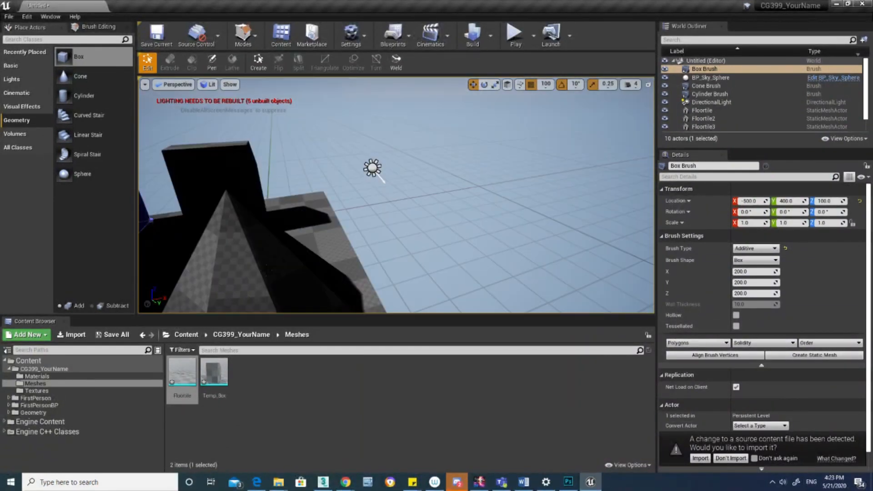
left_click(268, 270)
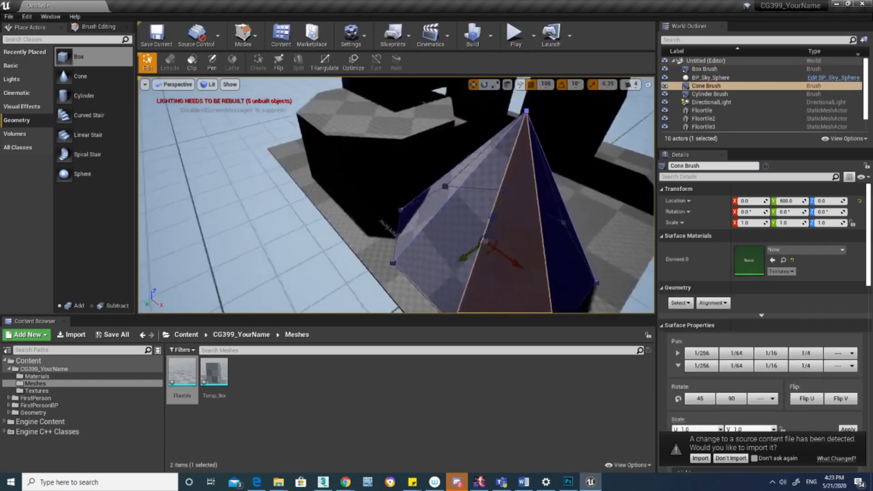
right_click_drag(499, 252, 436, 268)
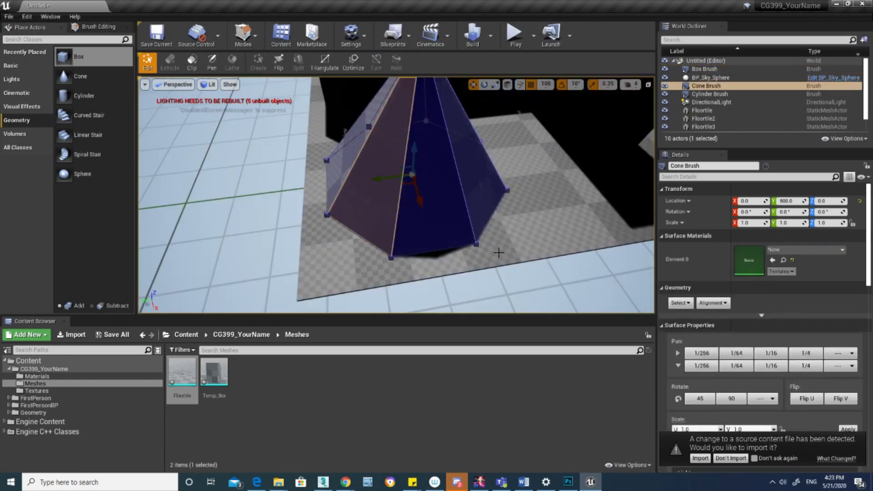
left_click(389, 258)
key("ctrl+z")
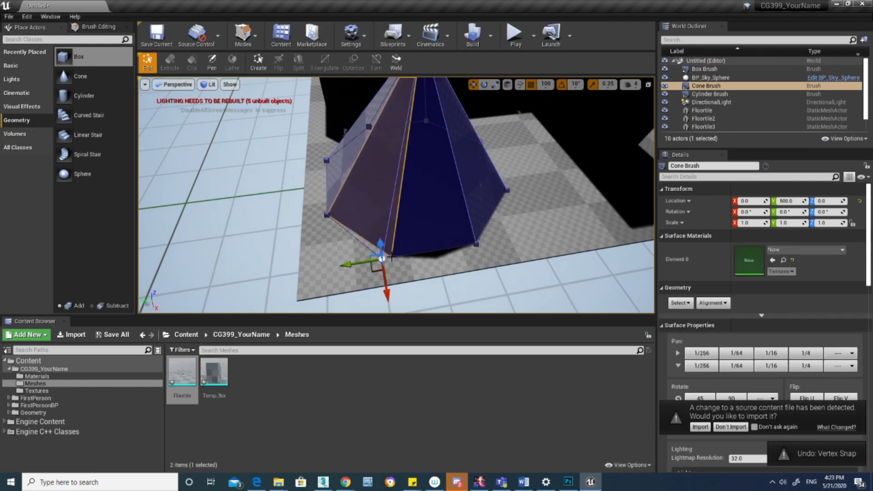
Set the cone brush's front base corner vertex as its pivot offset, reselecting the vertex and repeating the operation.
left_click(383, 259)
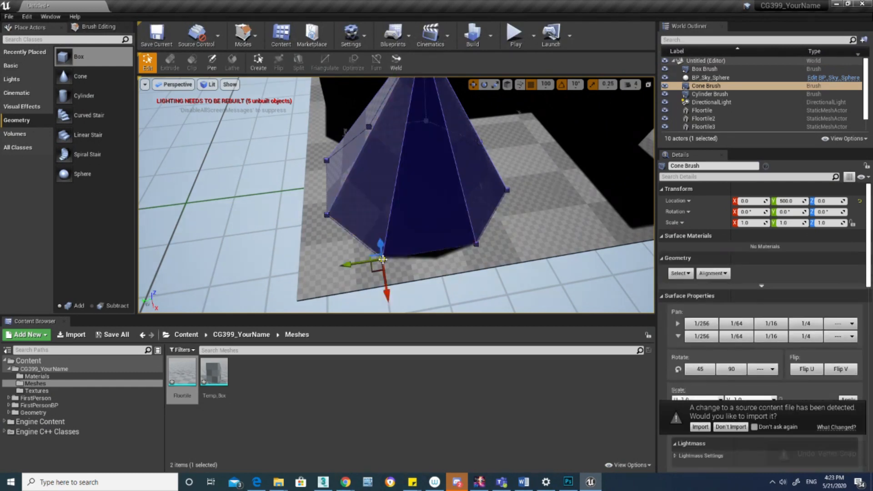
right_click(409, 258)
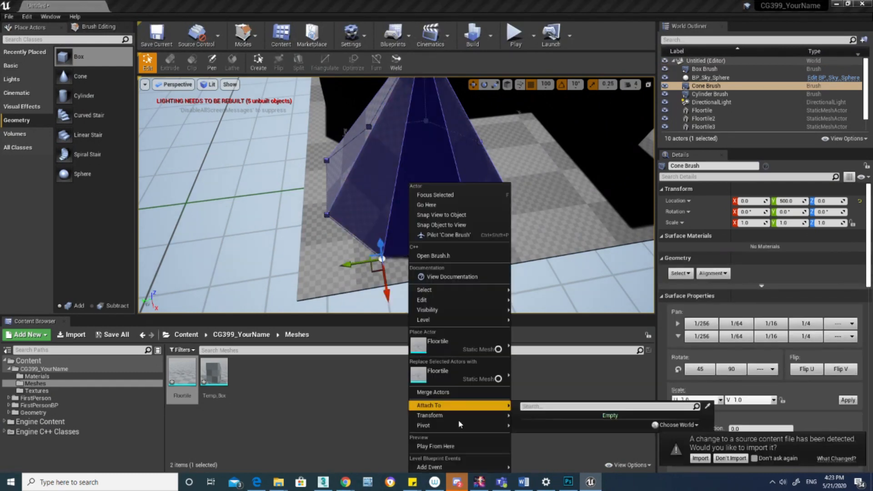
mouse_move(459, 425)
left_click(550, 426)
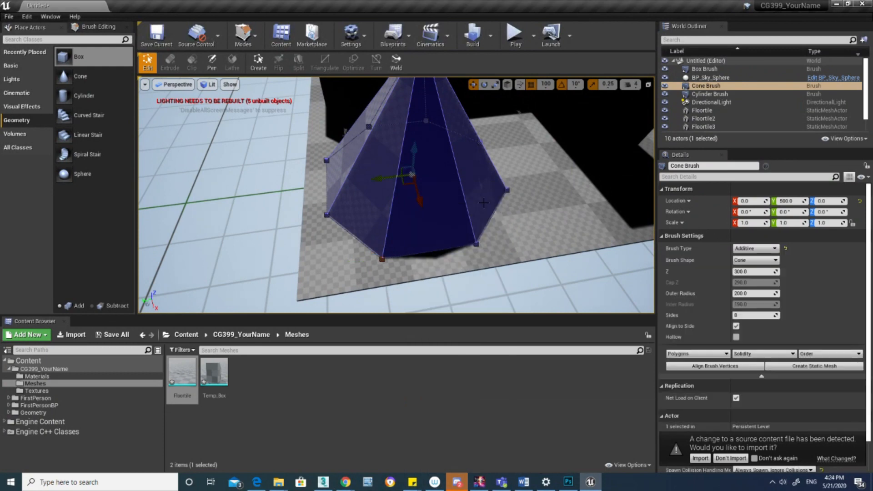
left_click(382, 259)
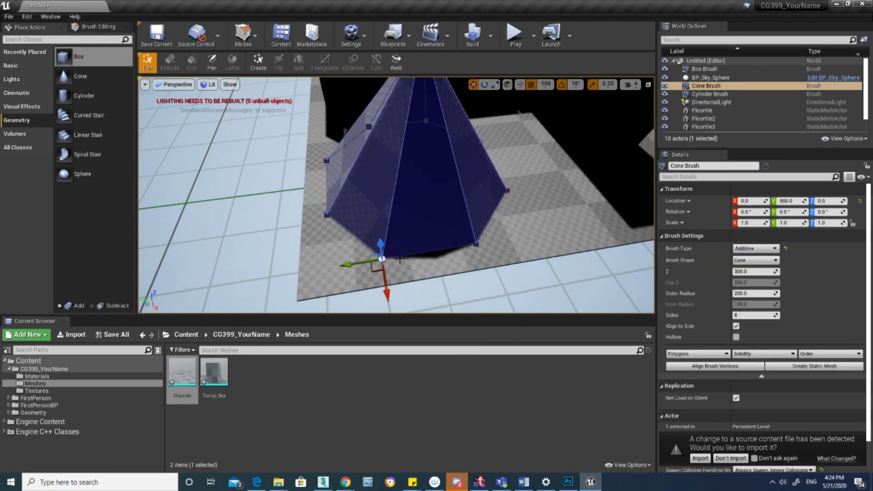
right_click(418, 224)
mouse_move(446, 425)
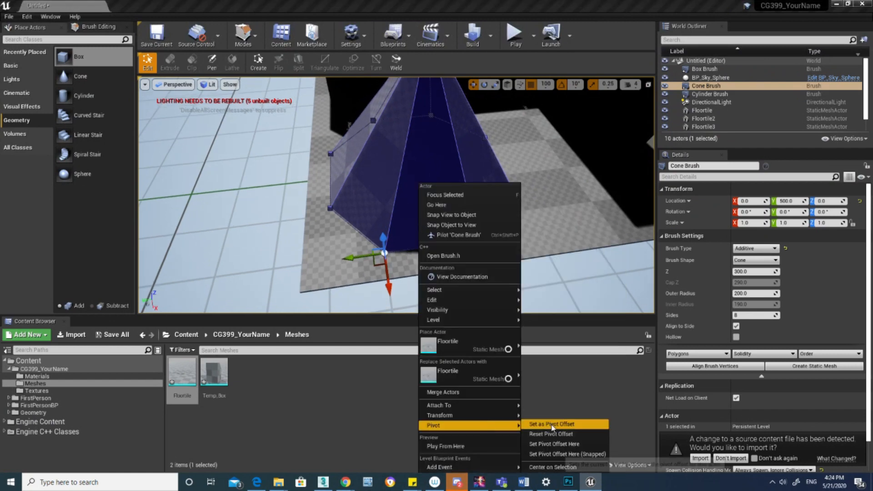
left_click(549, 425)
Select a bottom corner vertex of the cylinder brush and set it as the brush's pivot offset.
right_click_drag(409, 209, 414, 159)
left_click(334, 172)
right_click_drag(372, 187, 318, 187)
left_click(421, 203)
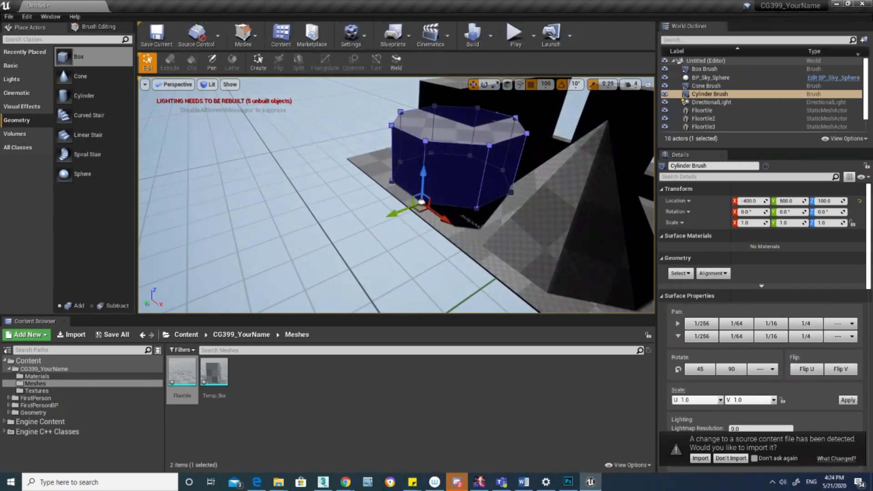
right_click(458, 190)
mouse_move(523, 425)
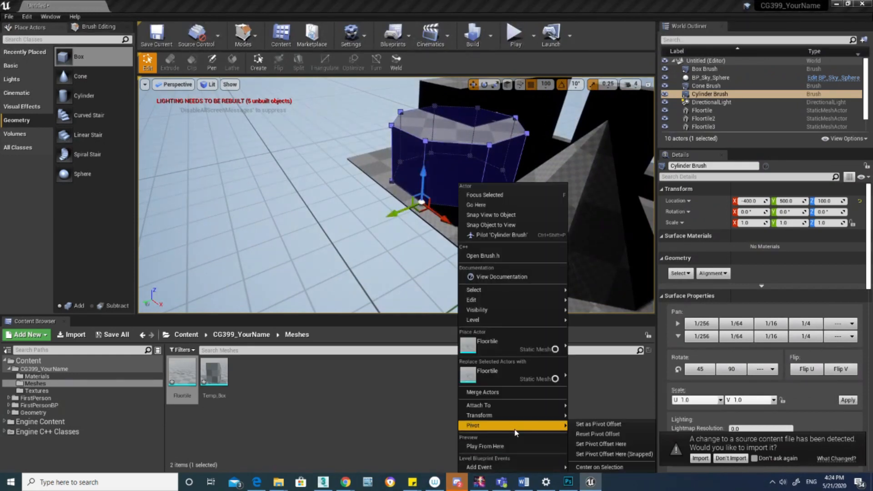
left_click(600, 428)
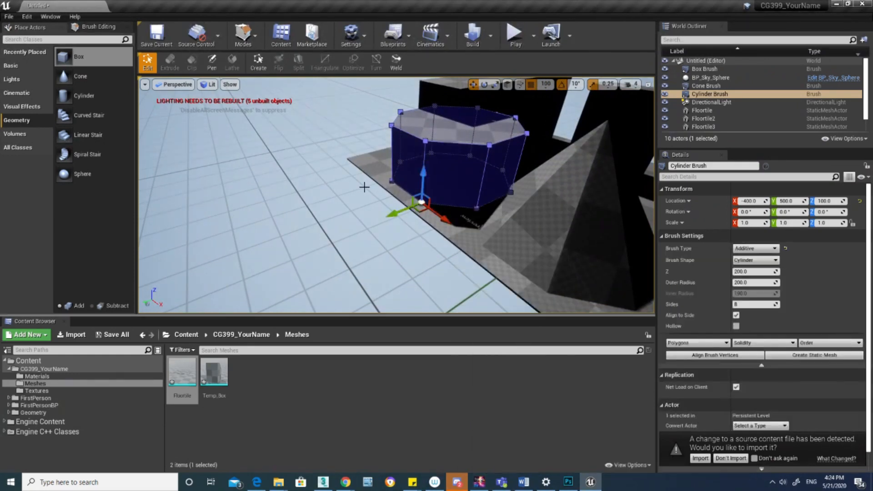
Select the cylinder, box and cone brushes together with the Temp_Box mesh and all four floor tiles.
mouse_move(364, 187)
right_mouse_down()
mouse_move(391, 160)
mouse_move(387, 168)
mouse_move(404, 195)
mouse_move(396, 159)
mouse_move(390, 205)
right_mouse_up()
key("s")
right_click_drag(377, 171, 376, 170)
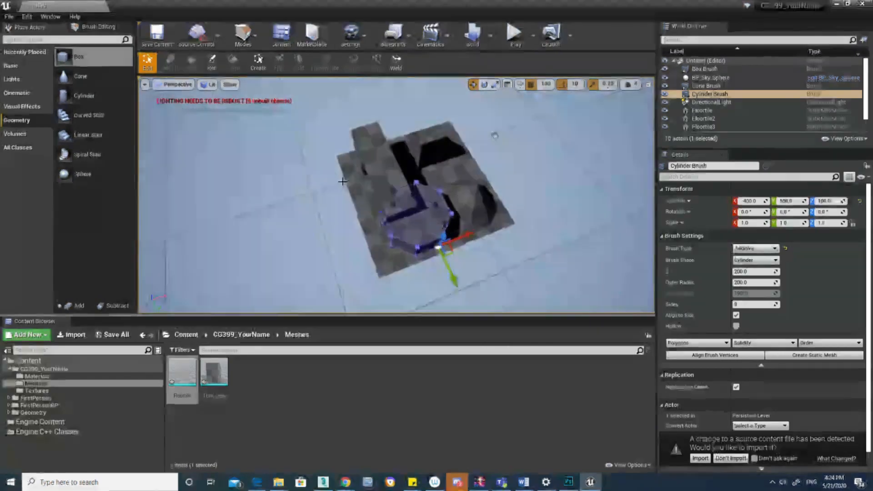
left_click(377, 170, "ctrl")
left_click(428, 152, "ctrl")
left_click(463, 205, "ctrl")
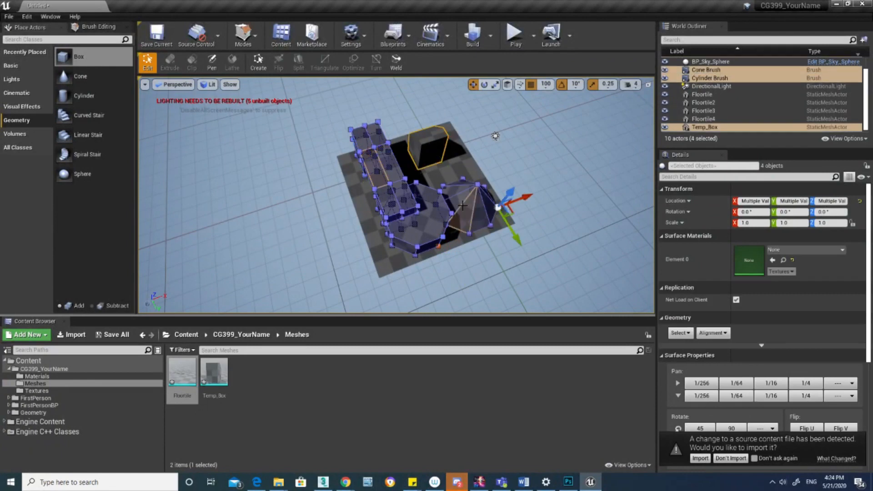
left_click(463, 165, "ctrl")
left_click(361, 190, "ctrl")
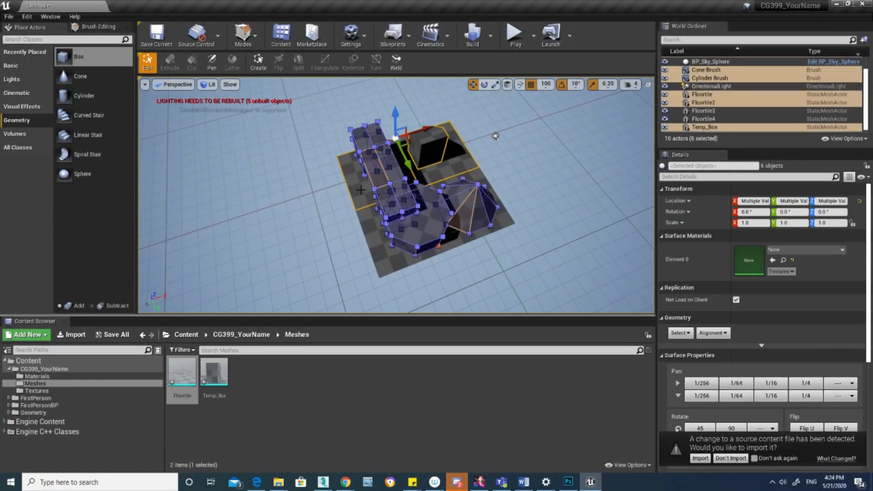
left_click(394, 257, "ctrl")
left_click(503, 216, "ctrl")
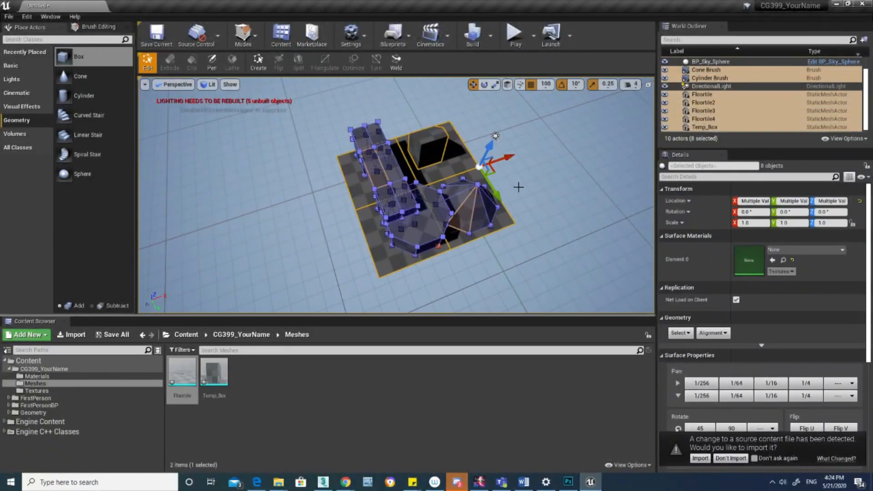
Export the selected brushes, Temp_Box and floor tiles to the CG399_YourName Meshes folder as an FBX file named Env, keeping the FBX 2013 export options.
key("d")
right_click_drag(503, 216, 446, 183)
key("s")
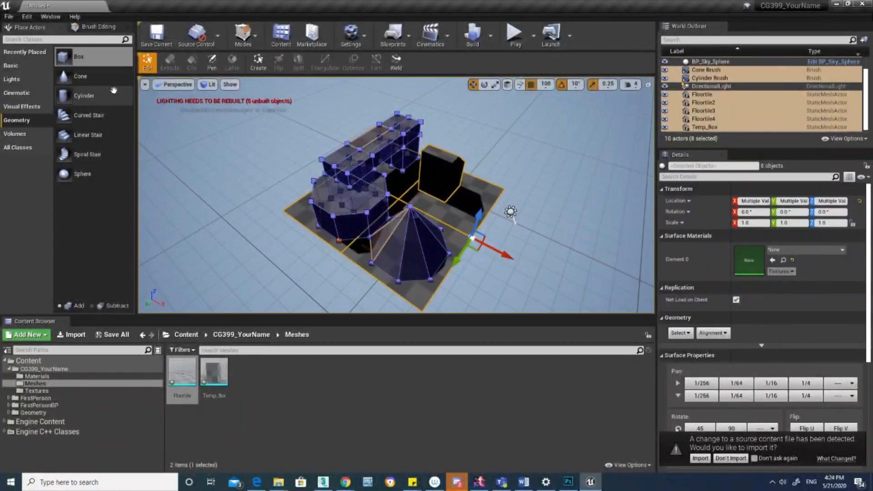
left_click(9, 17)
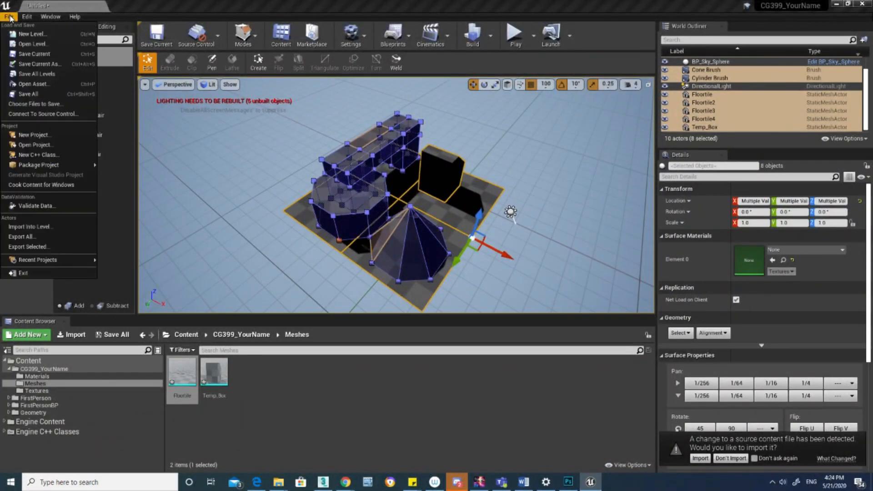
left_click(35, 247)
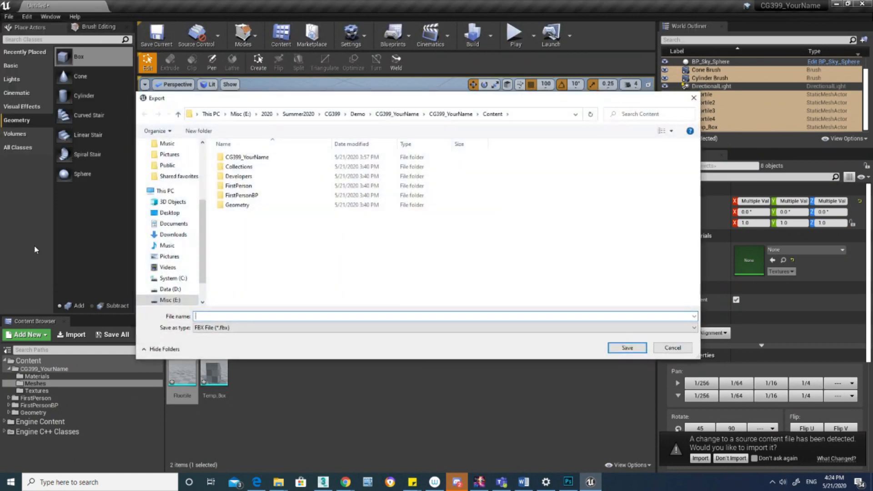
double_click(257, 157)
double_click(238, 166)
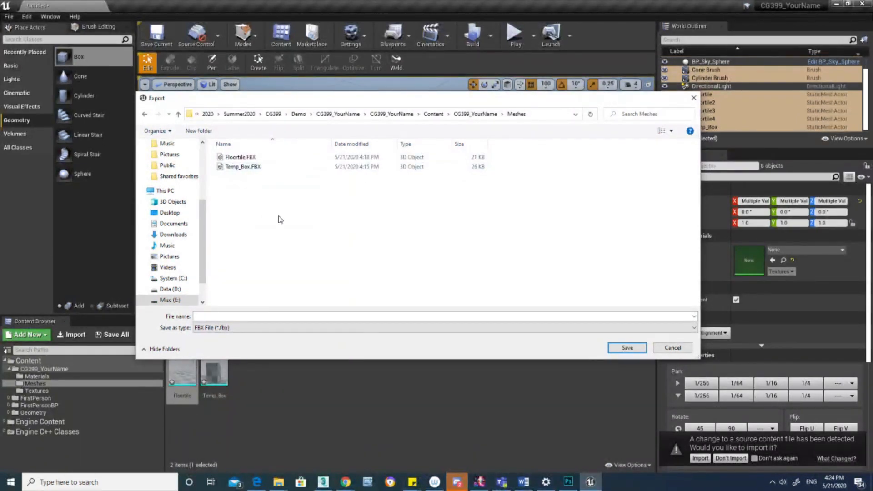
left_click(298, 314)
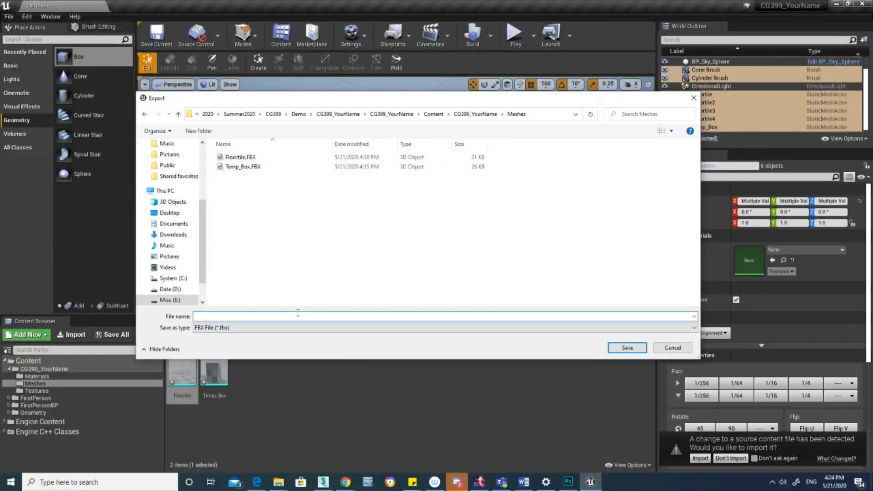
type("Env")
left_click(633, 348)
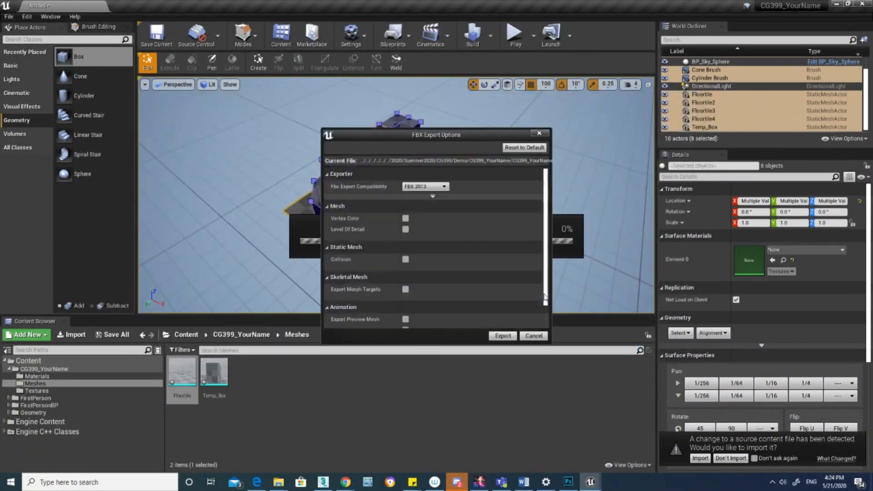
left_click(502, 336)
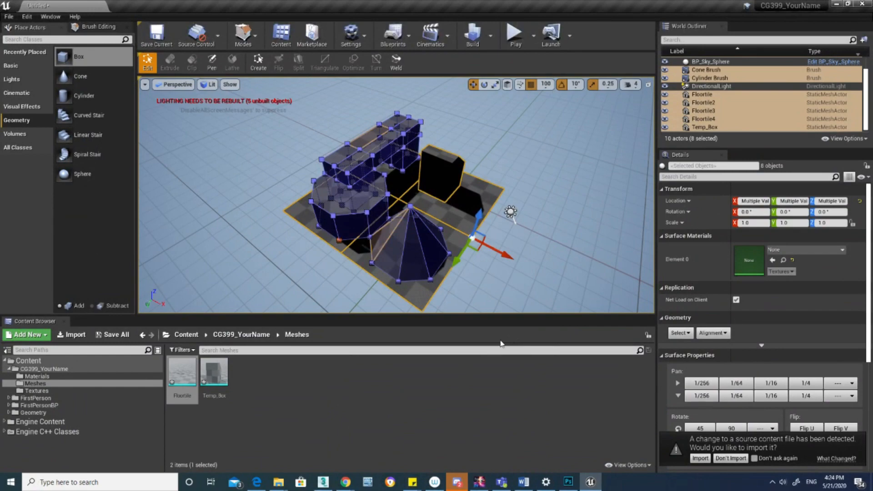
Switch to 3ds Max and import Env.fbx from the Meshes folder with the current FBX import settings.
left_click(322, 482)
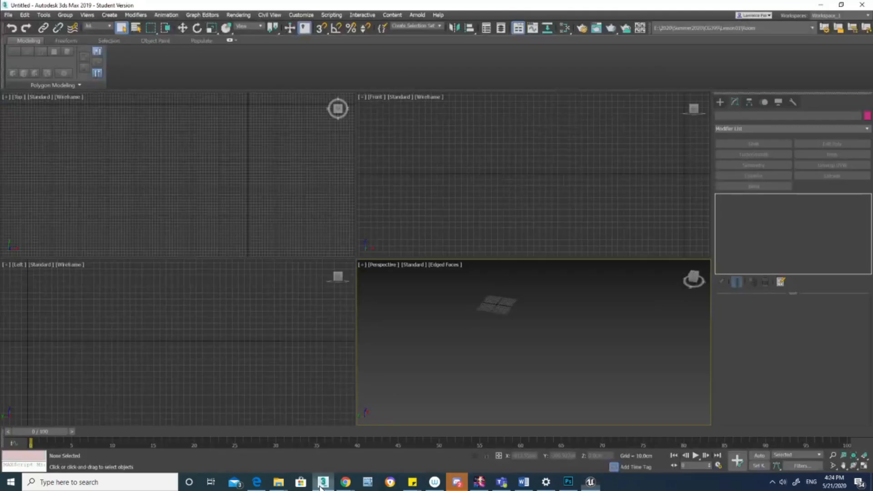
left_click(8, 15)
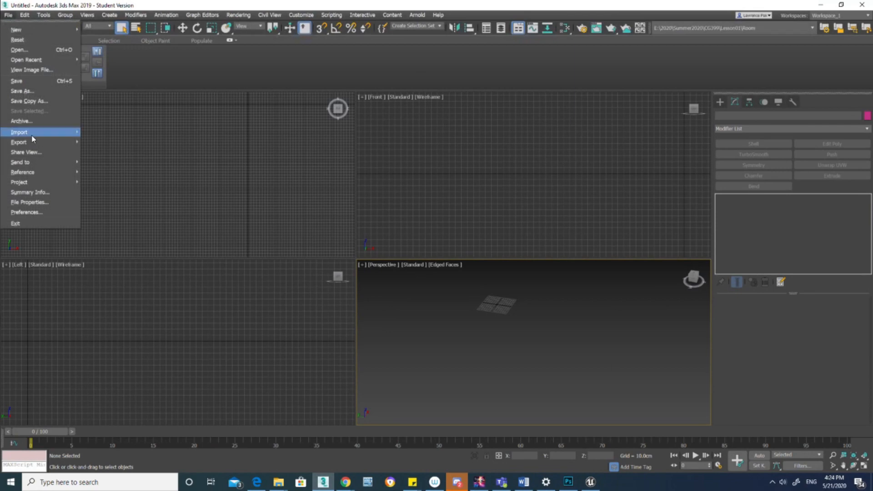
mouse_move(33, 136)
left_click(114, 138)
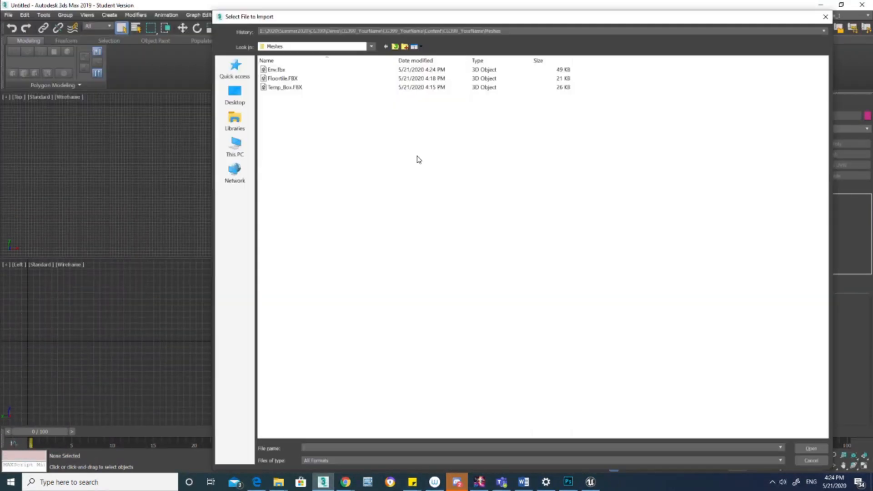
left_click(293, 71)
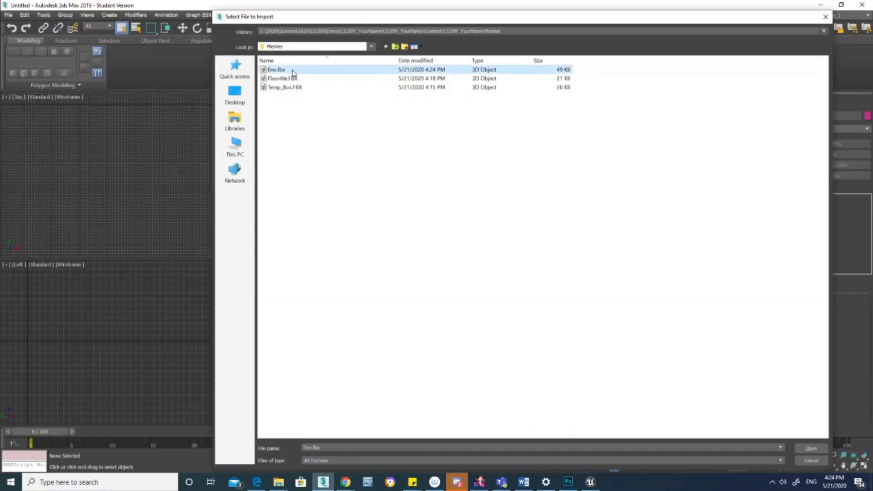
double_click(292, 71)
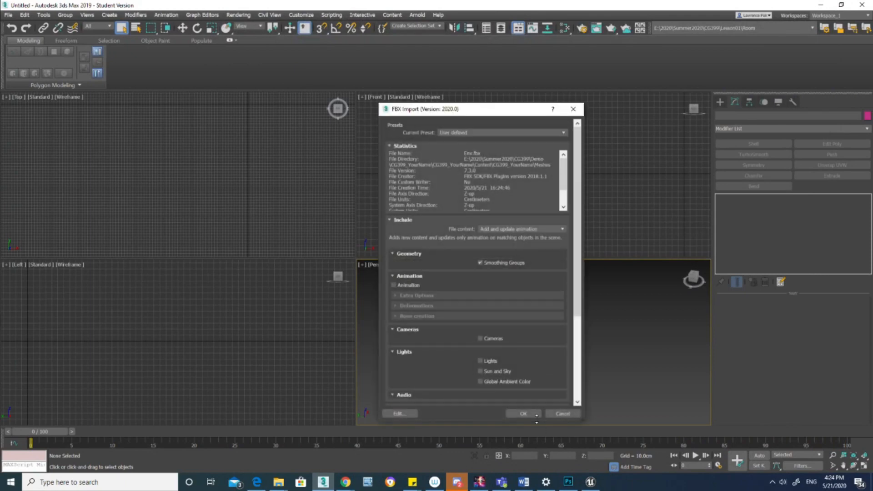
left_click(527, 414)
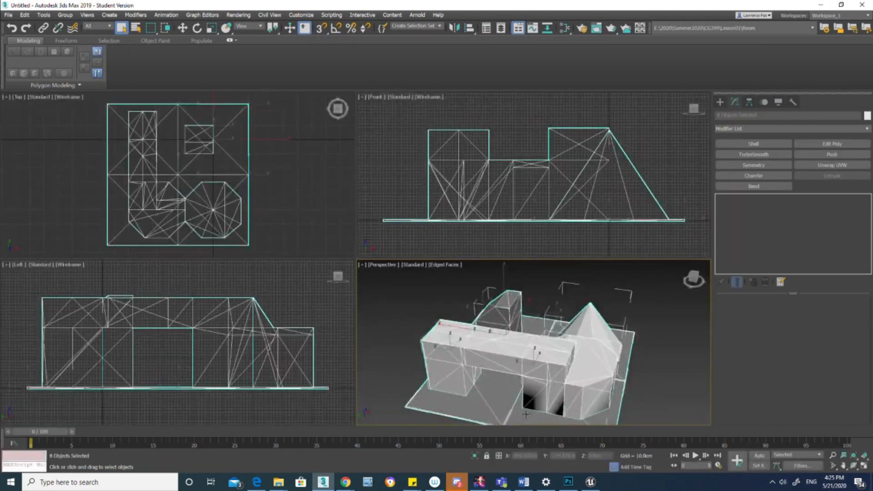
Examine the imported pieces by selecting the cylinder, cone, Temp_Box and box brush meshes one at a time.
left_click(581, 318)
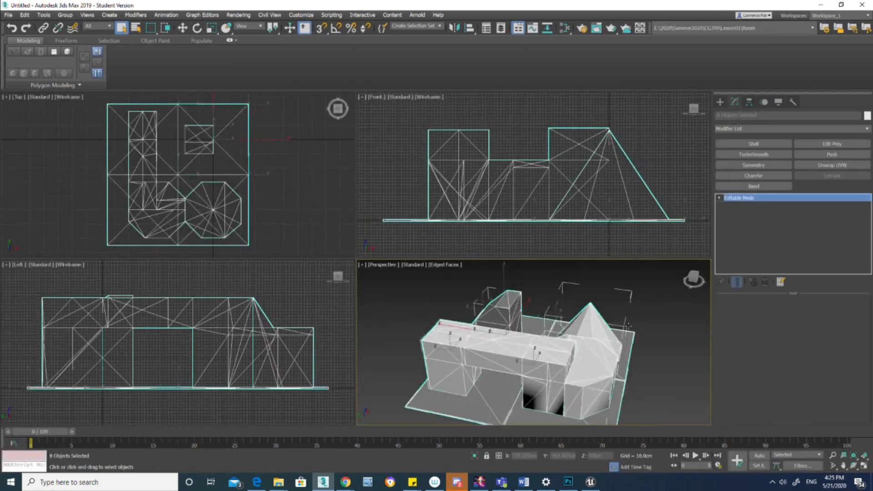
left_click(589, 381)
scroll(589, 381, "down", 3)
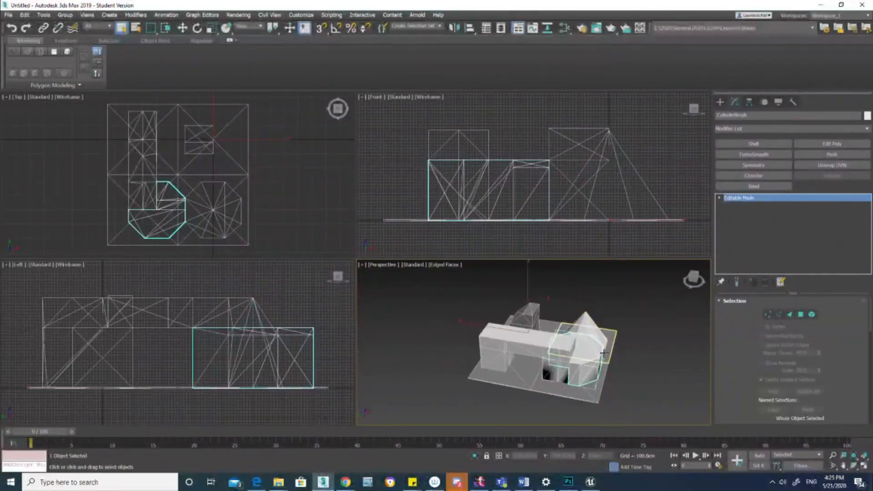
middle_click_drag(603, 353, 493, 352, "alt")
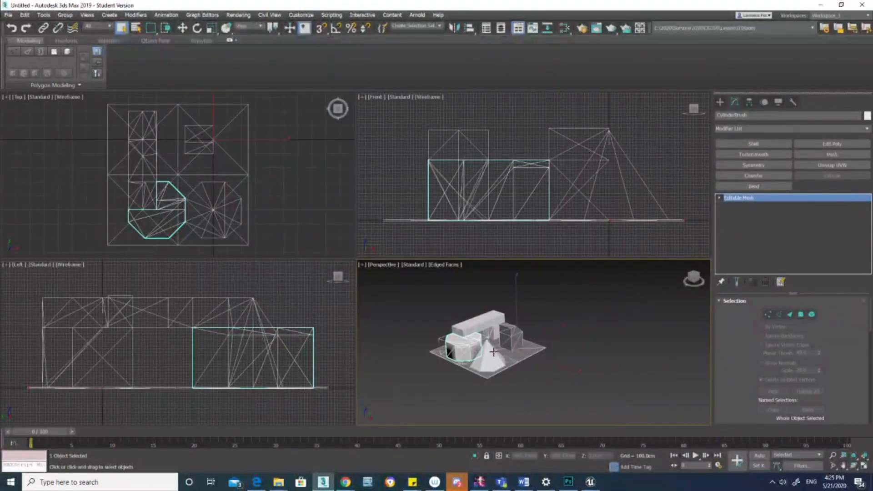
left_click(492, 368)
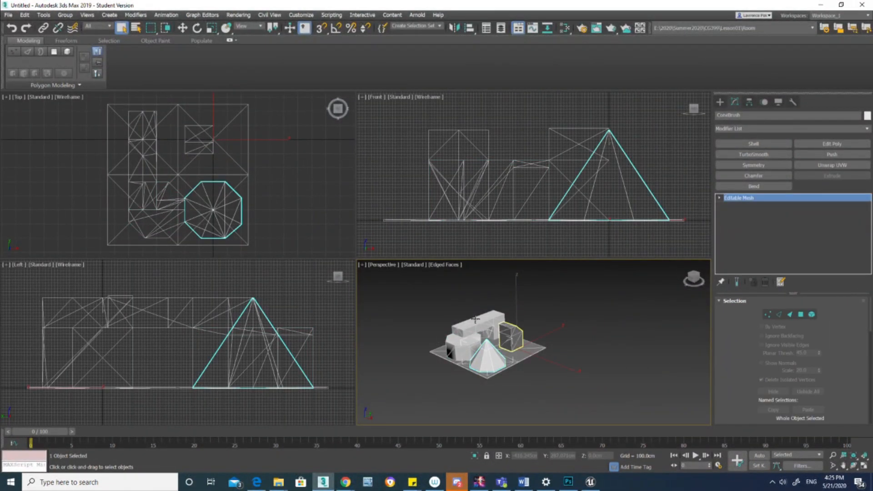
left_click(510, 338)
left_click(480, 324)
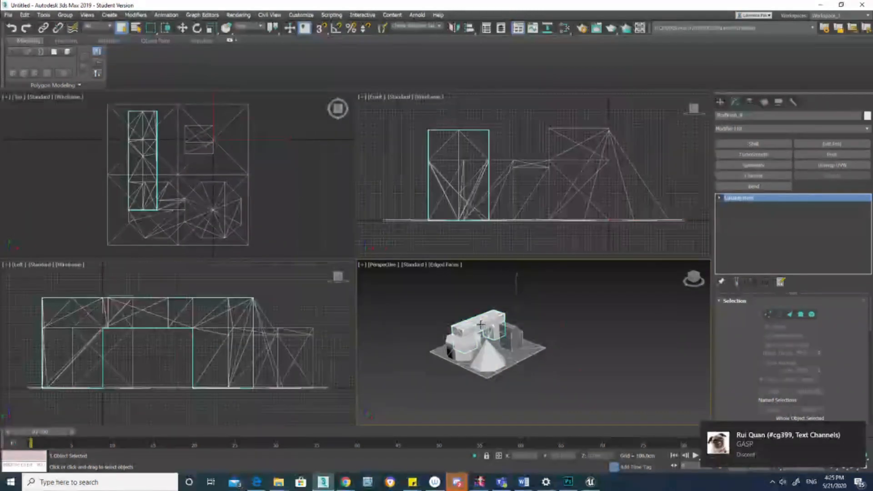
Inspect the imported layout from other sides, checking the box brush, the cone and the floor tile beneath the cylinder individually.
mouse_move(480, 324)
middle_mouse_down("alt")
mouse_move(486, 353)
mouse_move(428, 351)
mouse_move(492, 328)
middle_mouse_up("alt")
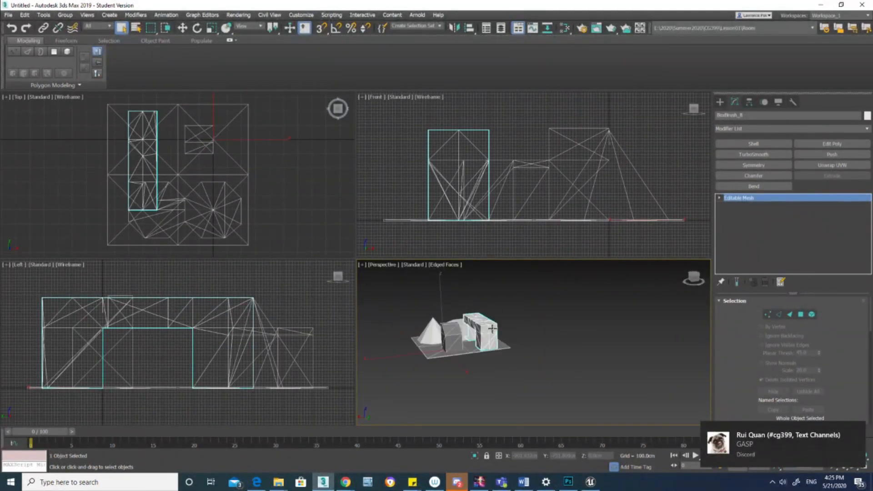
left_click(457, 341)
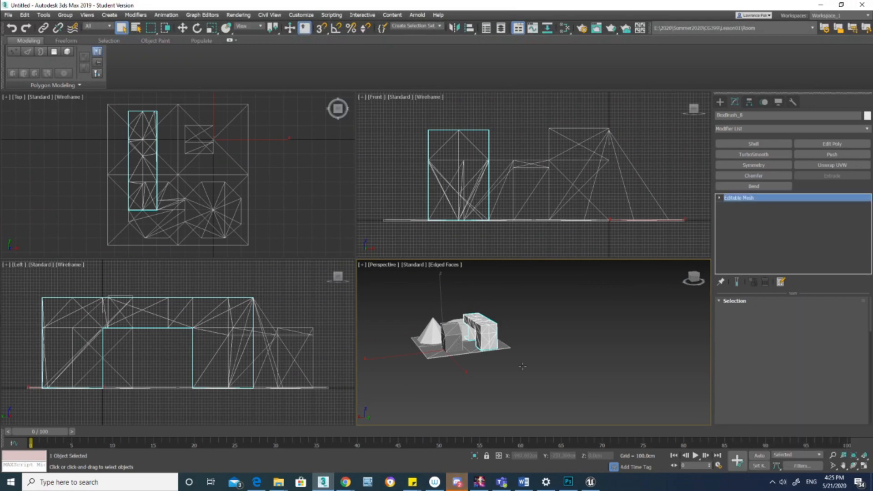
left_click(525, 368)
left_click(486, 325)
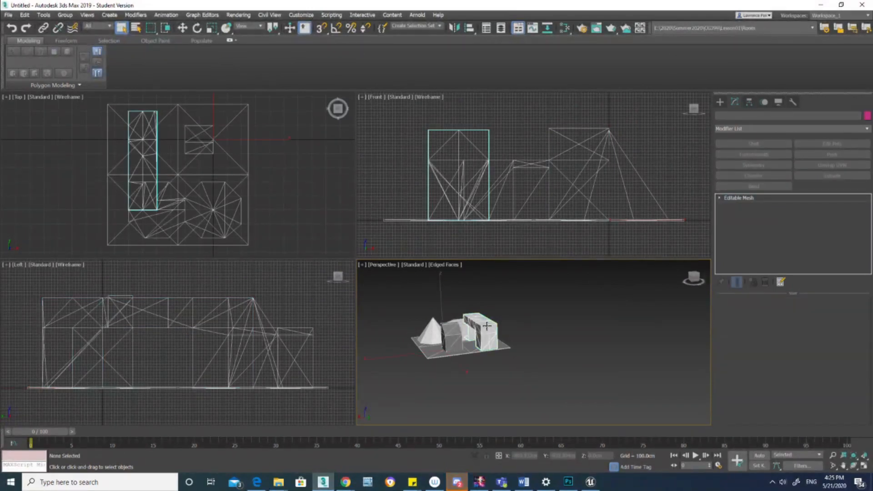
left_click(207, 197)
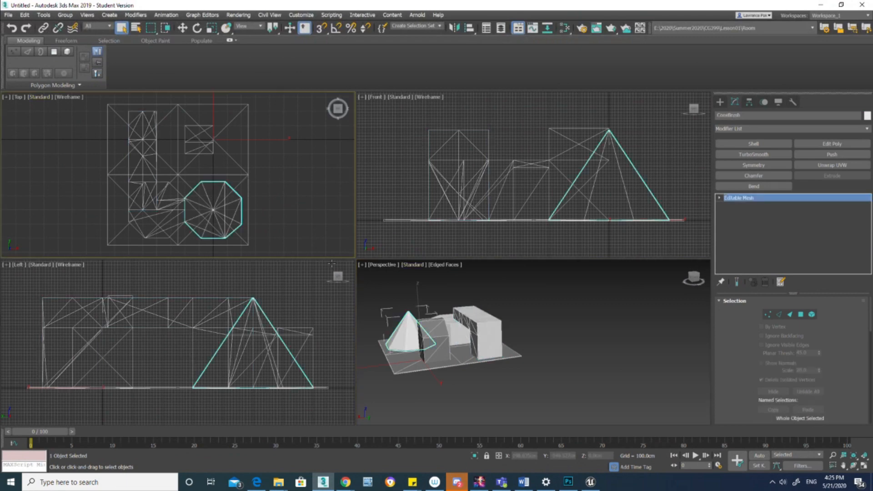
middle_click_drag(599, 365, 479, 380, "alt")
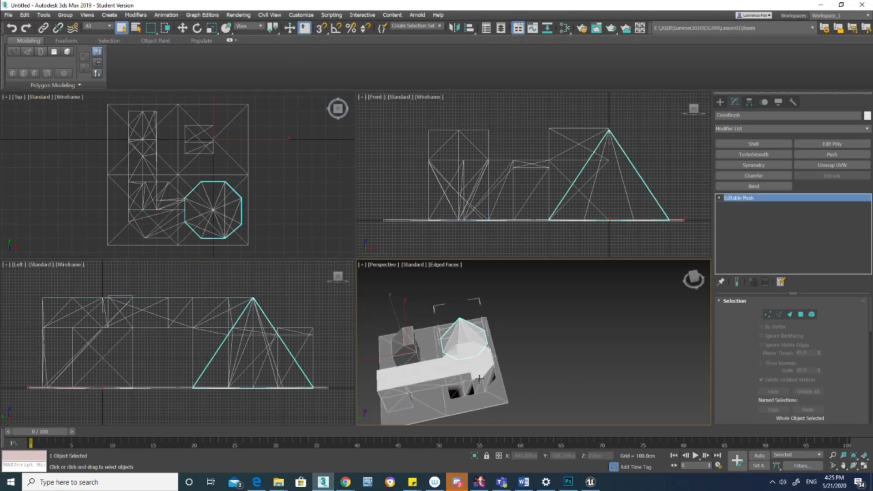
left_click(488, 404)
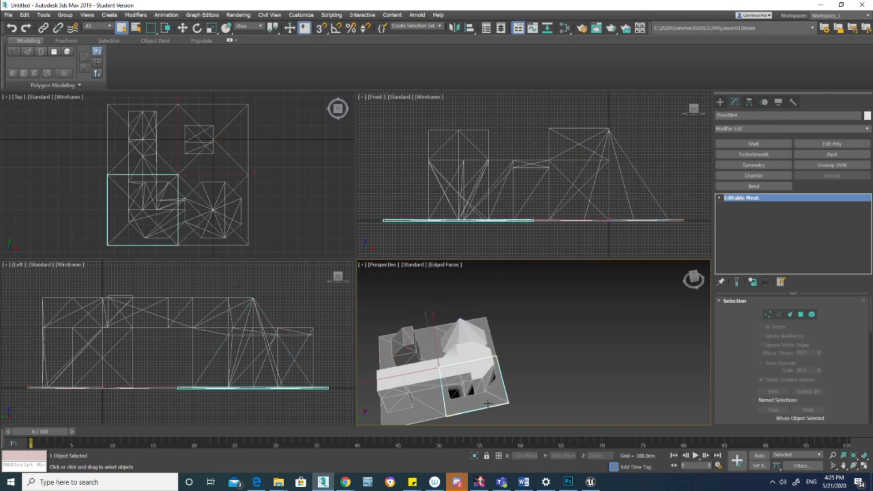
middle_click_drag(499, 392, 513, 337, "alt")
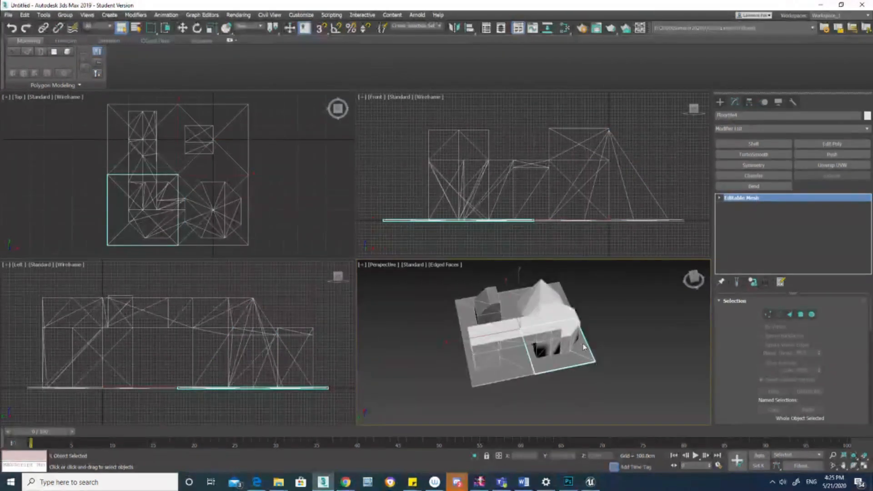
Select the corner floor tile beside Temp_Box and examine its pivot with the Move tool.
left_click(506, 336)
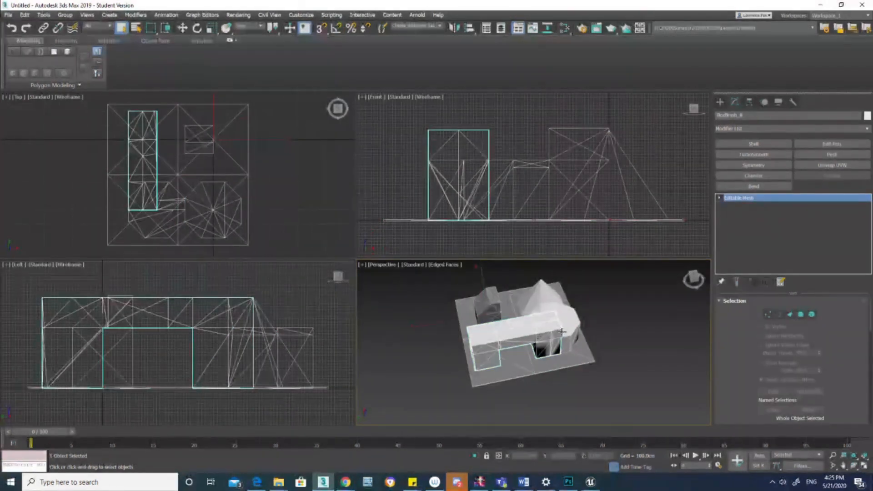
middle_click_drag(536, 337, 575, 338, "alt")
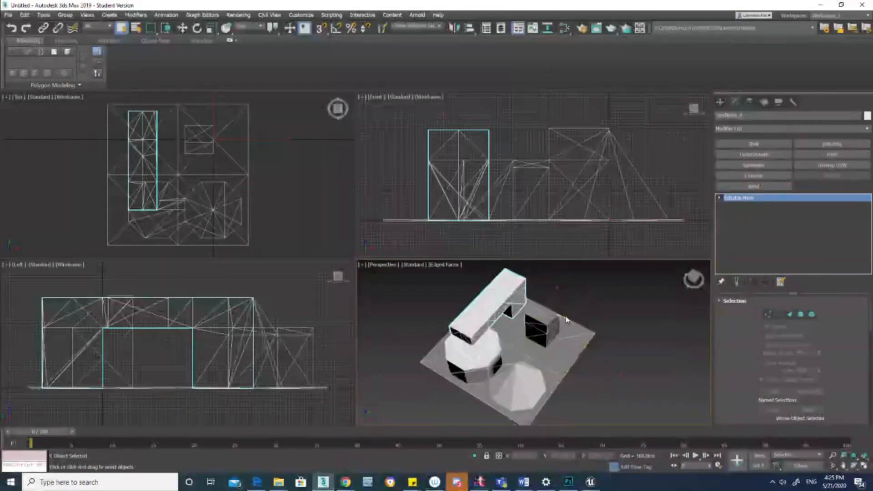
left_click(559, 355)
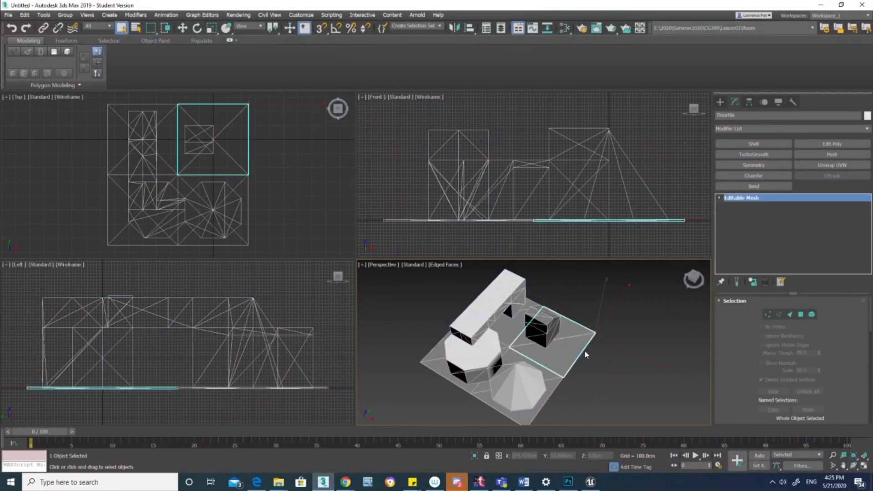
scroll(585, 351, "up", 3)
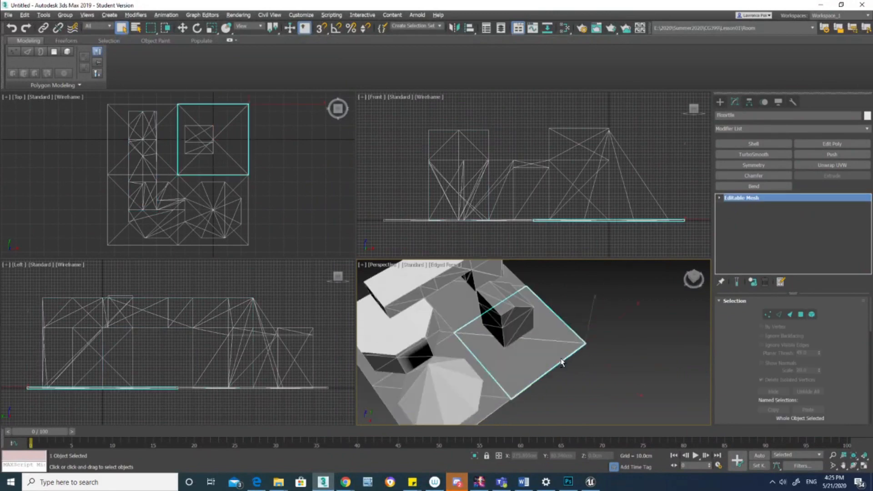
middle_click_drag(561, 360, 476, 370, "alt")
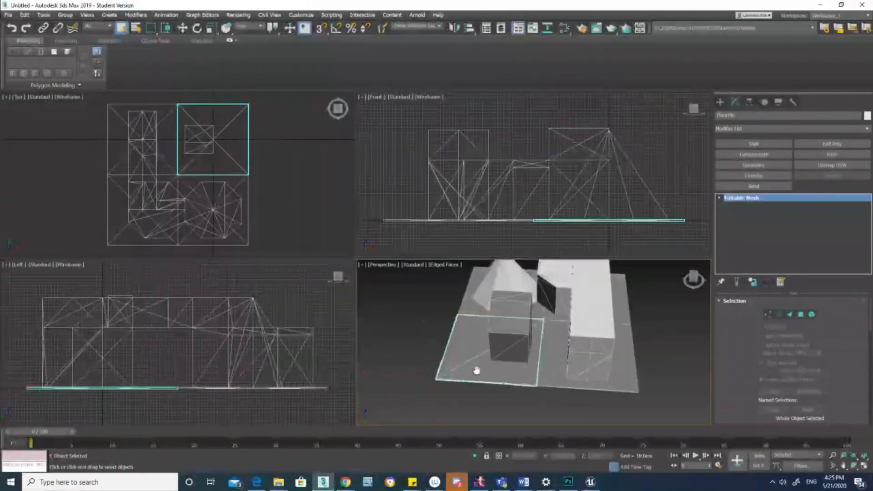
key("w")
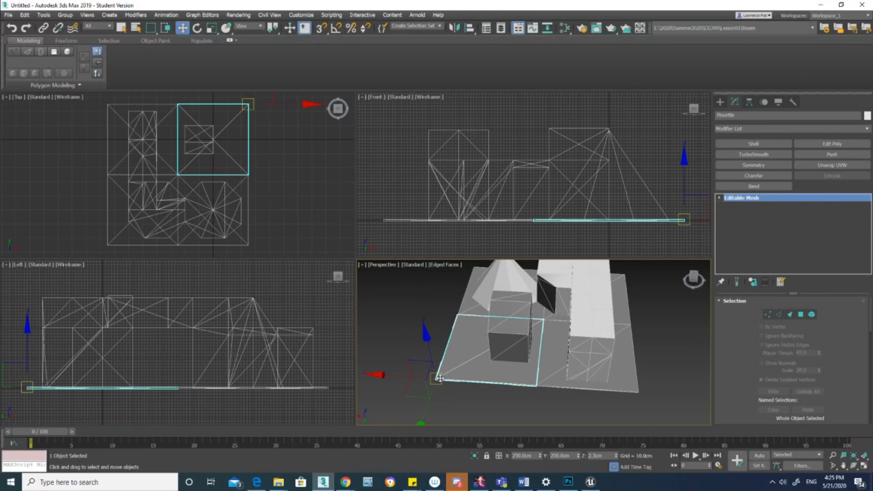
middle_click_drag(439, 378, 566, 359, "alt")
Compare the pivot positions of the long arch-shaped brush mesh and Temp_Box.
left_click(534, 370)
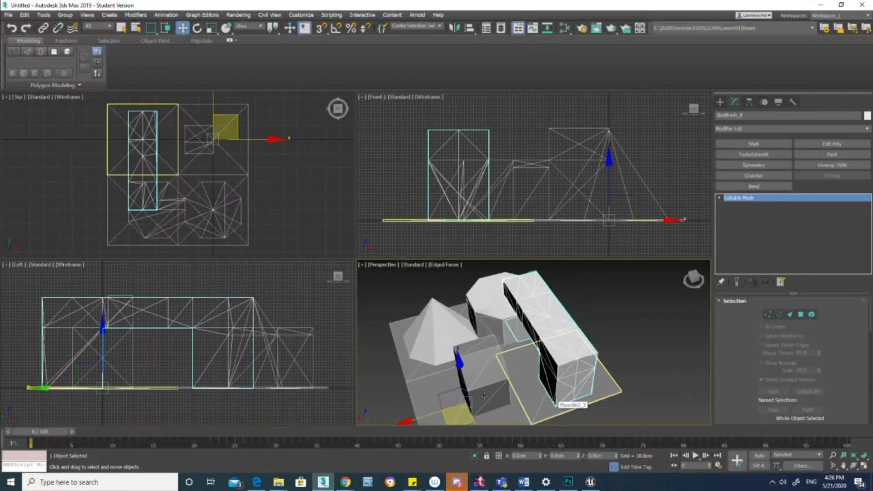
left_click(477, 390)
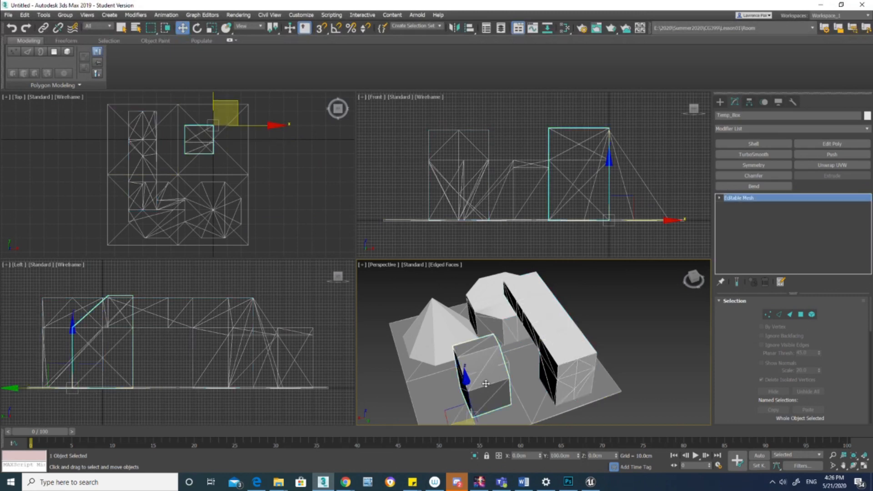
middle_click_drag(508, 365, 527, 323)
scroll(496, 370, "up", 4)
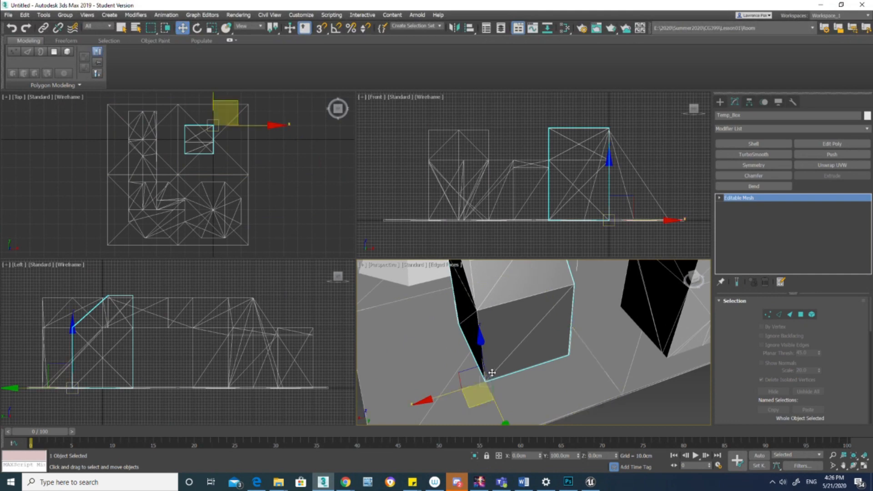
left_click(670, 312)
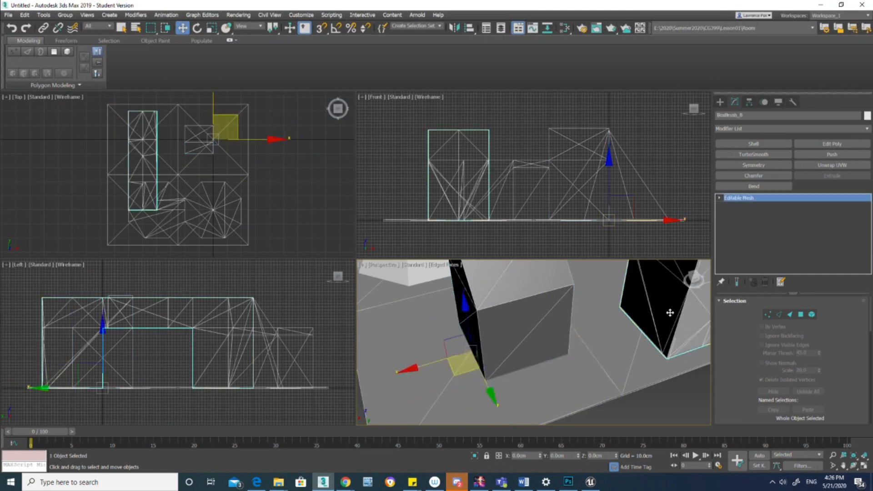
scroll(611, 369, "down", 5)
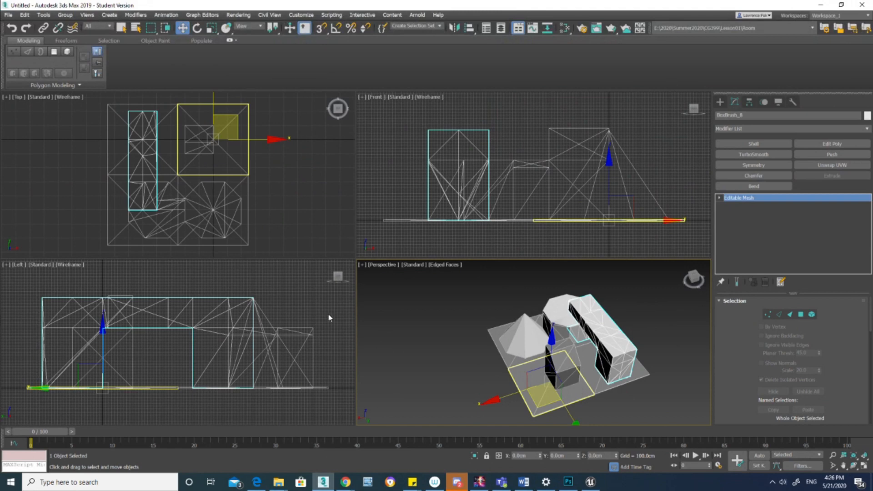
Isolate the arch-shaped brush mesh to view it alone, and end the isolation.
middle_click_drag(206, 155, 226, 206)
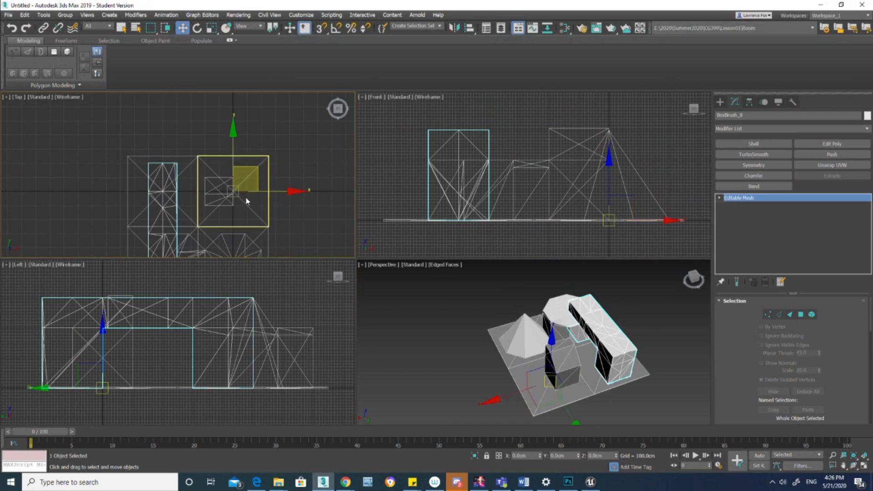
key("alt+q")
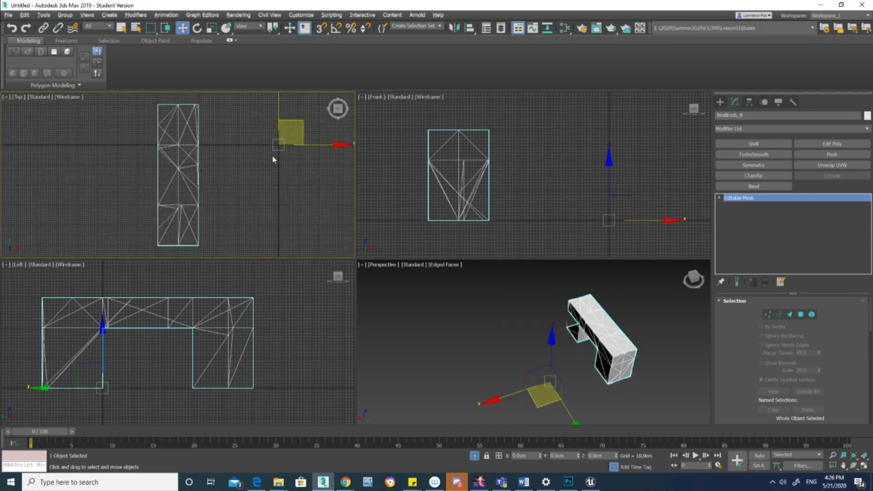
key("F8")
right_click(487, 329)
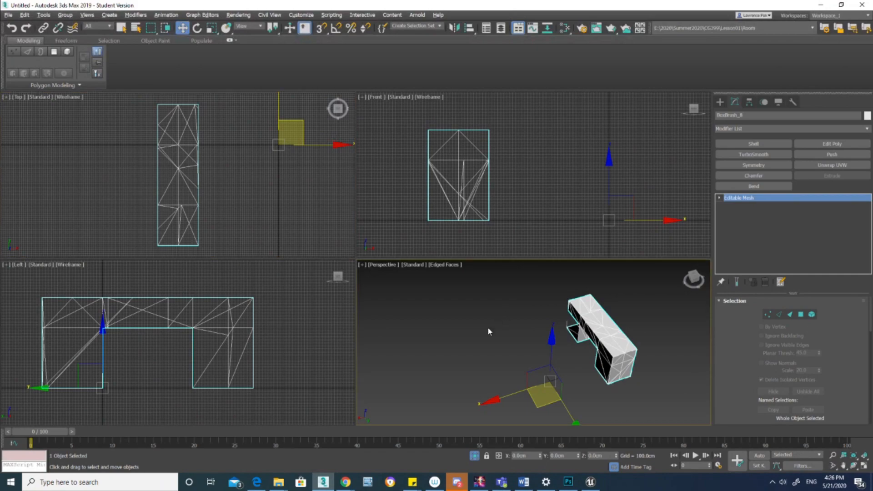
right_click(485, 325)
left_click(522, 257)
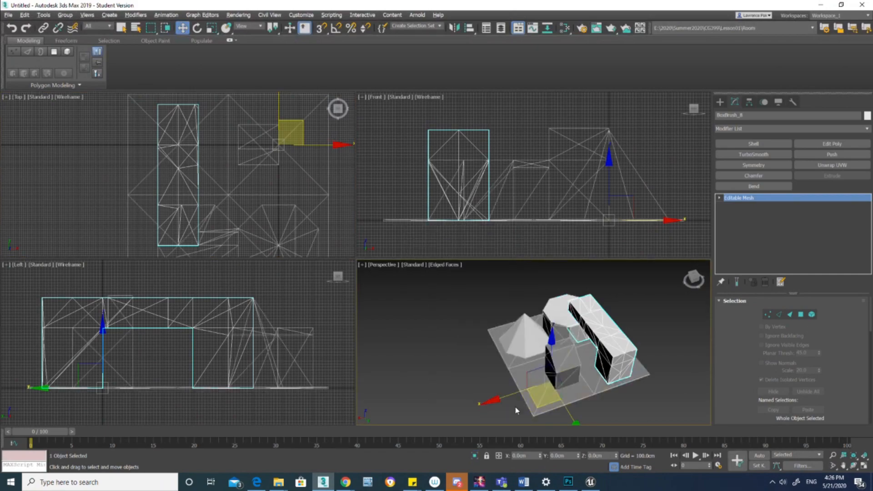
Select Temp_Box and examine its pivot at the base corner against the floor tiles.
key("z")
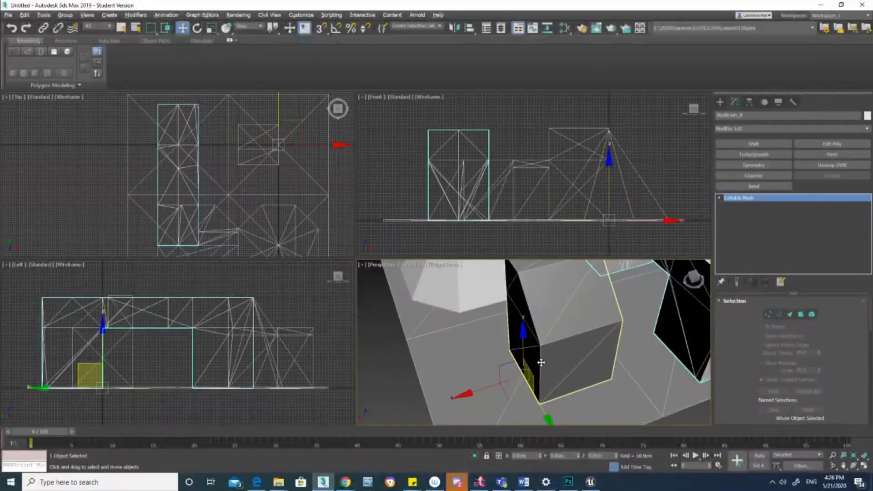
left_click(546, 385)
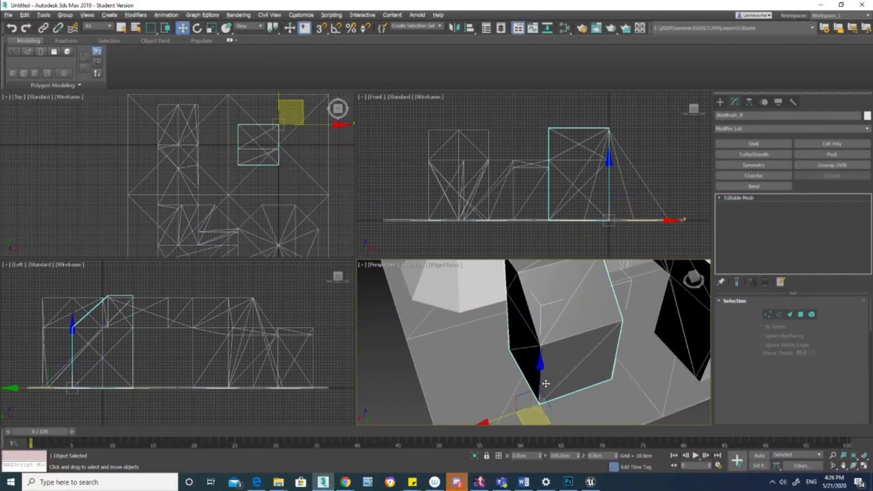
middle_click_drag(544, 404, 528, 381)
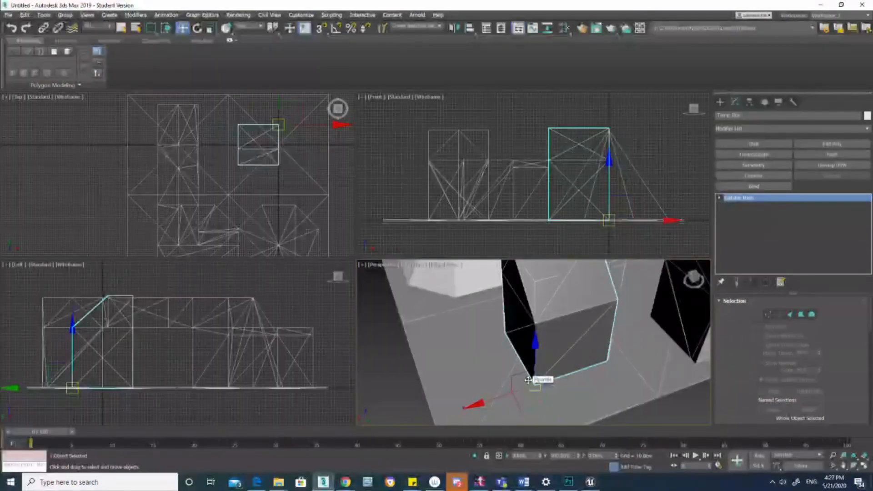
scroll(528, 380, "down", 5)
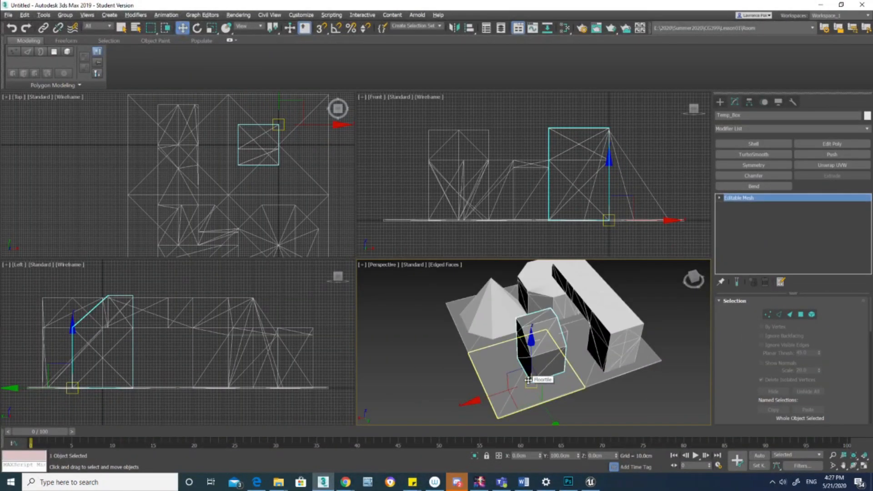
Switch to the Unreal Editor level containing the geometry brushes.
left_click(591, 482)
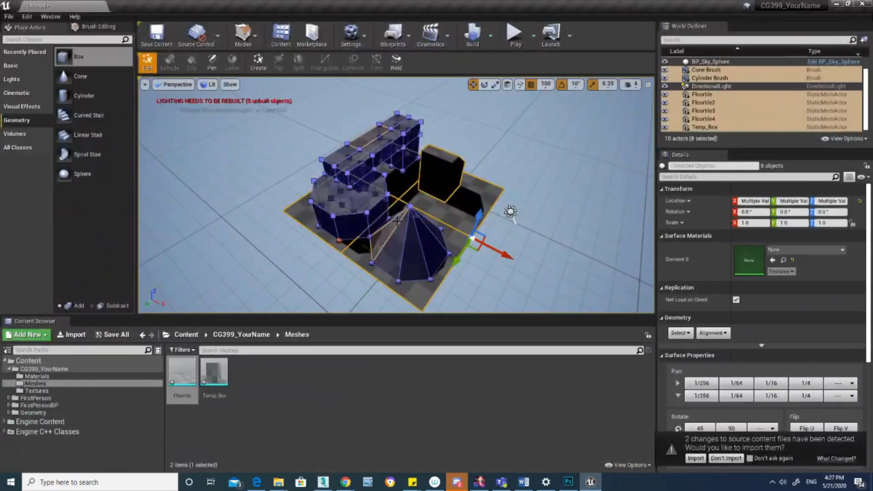
Select side faces of the cone and cylinder brushes, and undo the last move.
left_click(397, 221)
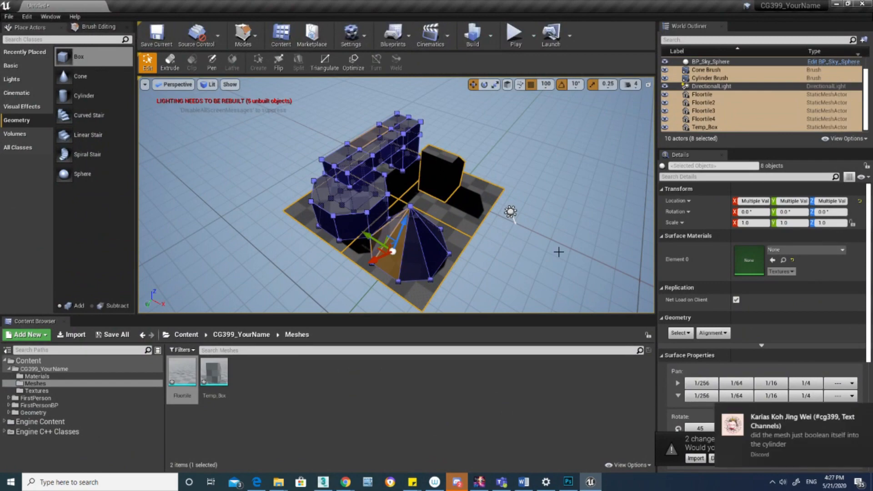
right_click_drag(551, 259, 595, 284)
mouse_move(551, 259)
right_mouse_down()
mouse_move(523, 254)
mouse_move(534, 262)
right_mouse_up()
left_click(502, 247)
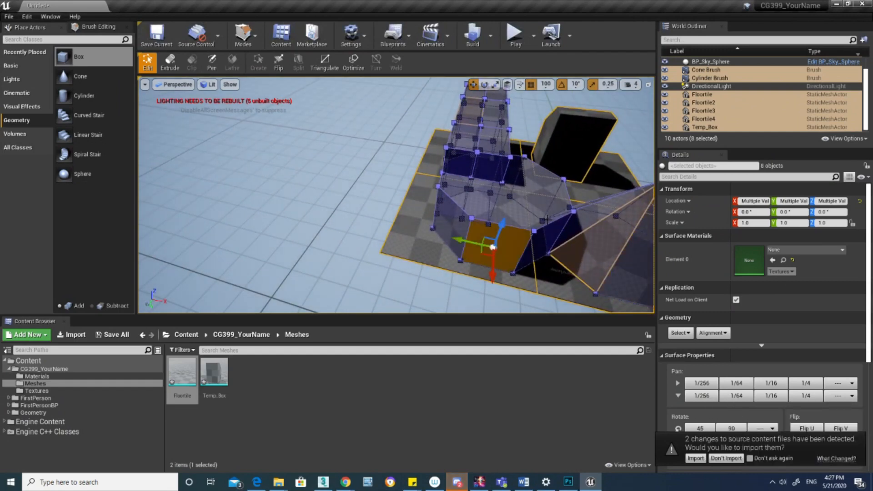
left_click(547, 220)
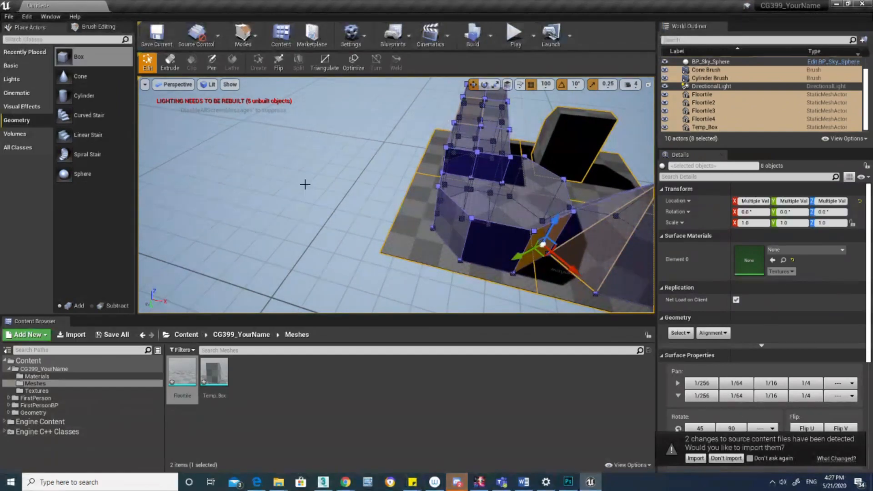
mouse_move(441, 218)
right_mouse_down()
mouse_move(438, 268)
mouse_move(448, 195)
mouse_move(439, 193)
mouse_move(448, 255)
right_mouse_up()
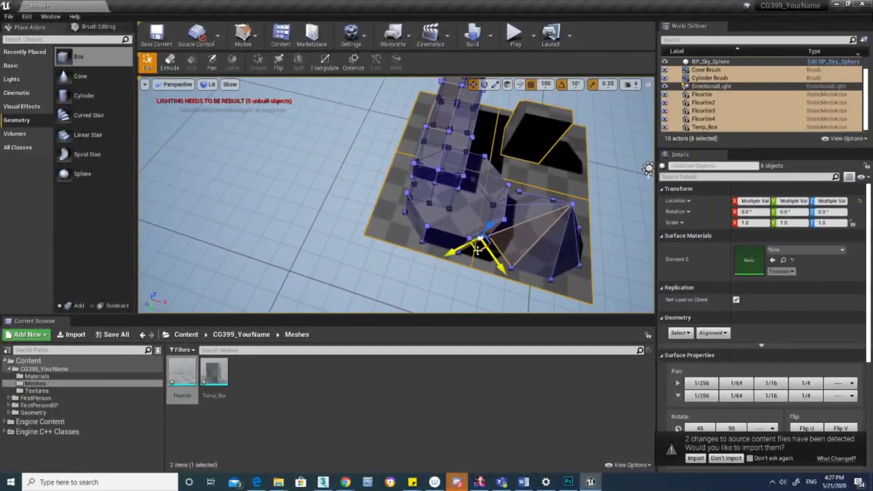
key("ctrl+z")
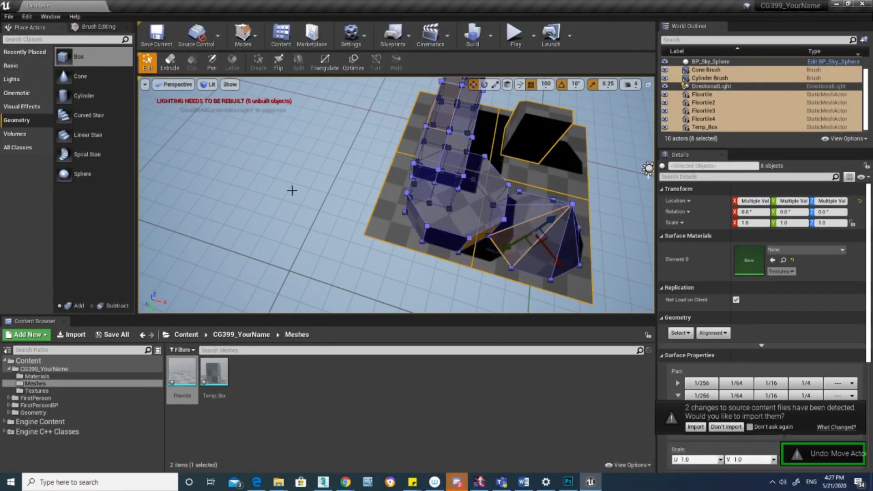
Close the Brush Editing tool and select only the Cylinder Brush.
left_click(99, 28)
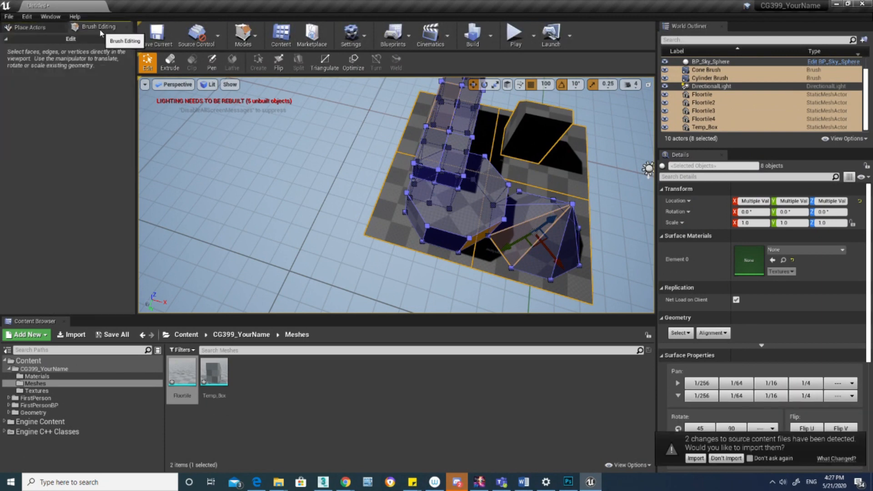
left_click(127, 27)
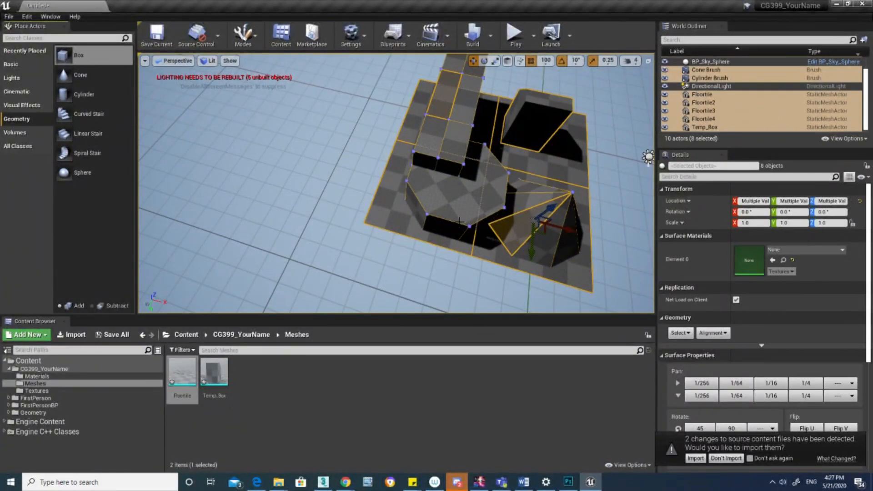
left_click(548, 234)
left_click(474, 213)
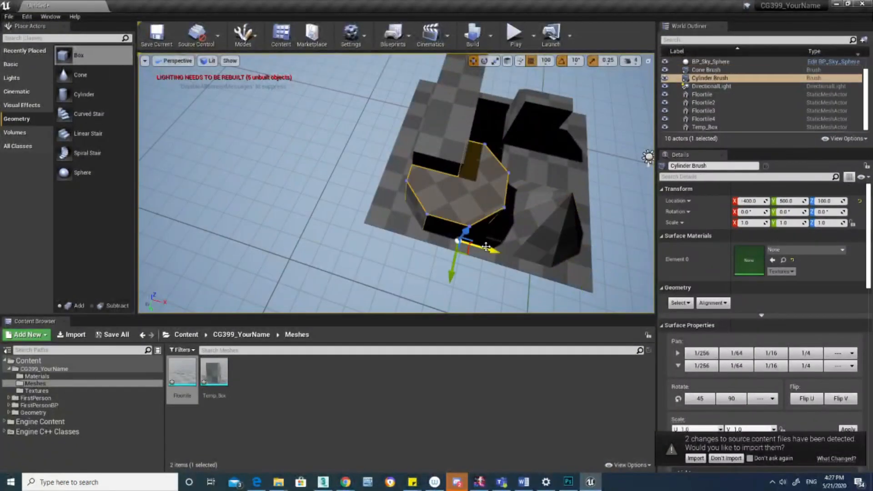
Move the Cylinder Brush along X until it overlaps the cone, and raise the Cone Brush to Z 100.
left_click_drag(509, 248, 577, 264)
mouse_move(577, 264)
right_mouse_down()
mouse_move(472, 273)
mouse_move(468, 237)
right_mouse_up()
left_click(514, 200)
mouse_move(514, 200)
right_mouse_down()
mouse_move(525, 168)
mouse_move(523, 205)
right_mouse_up()
left_click_drag(447, 260, 456, 234)
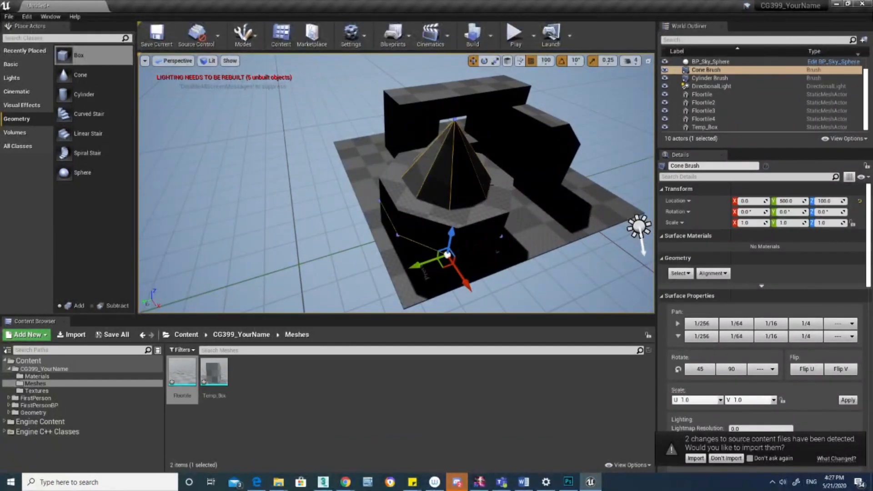
Rotate the Cone Brush 180° so that it points downward.
mouse_move(491, 185)
right_mouse_down()
mouse_move(519, 163)
mouse_move(505, 204)
mouse_move(541, 153)
right_mouse_up()
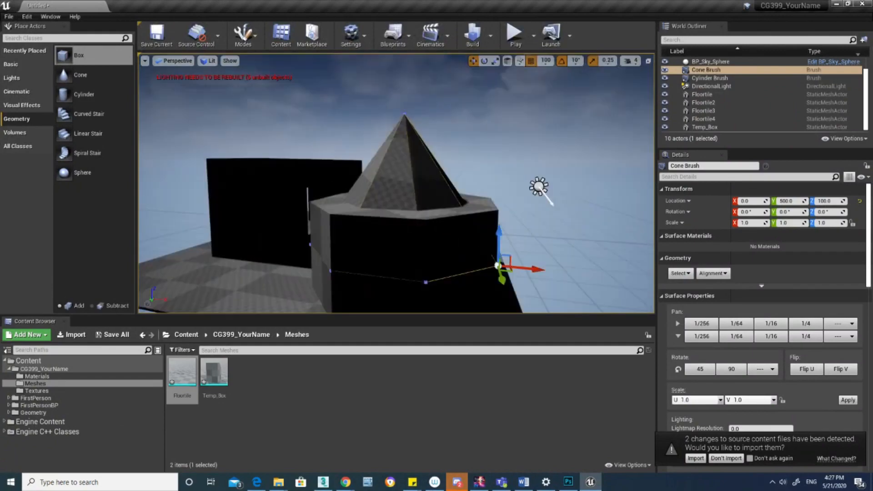
key("e")
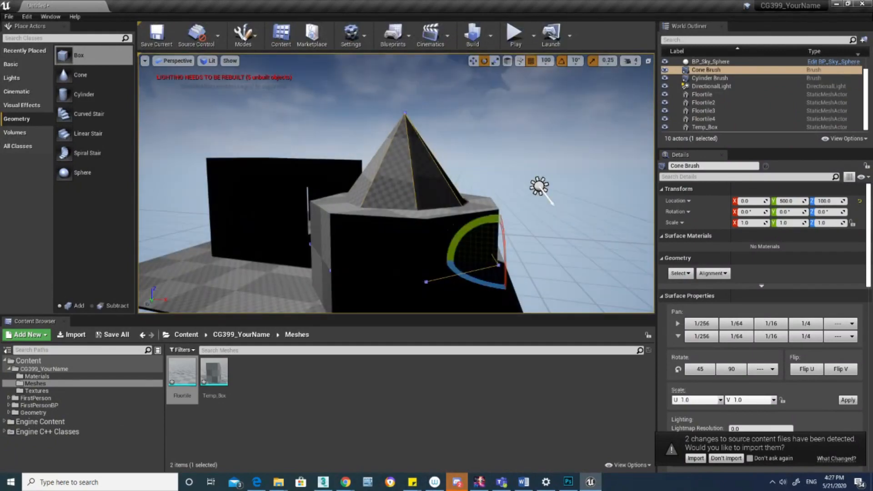
mouse_move(463, 234)
left_mouse_down()
mouse_move(550, 188)
mouse_move(541, 194)
left_mouse_up()
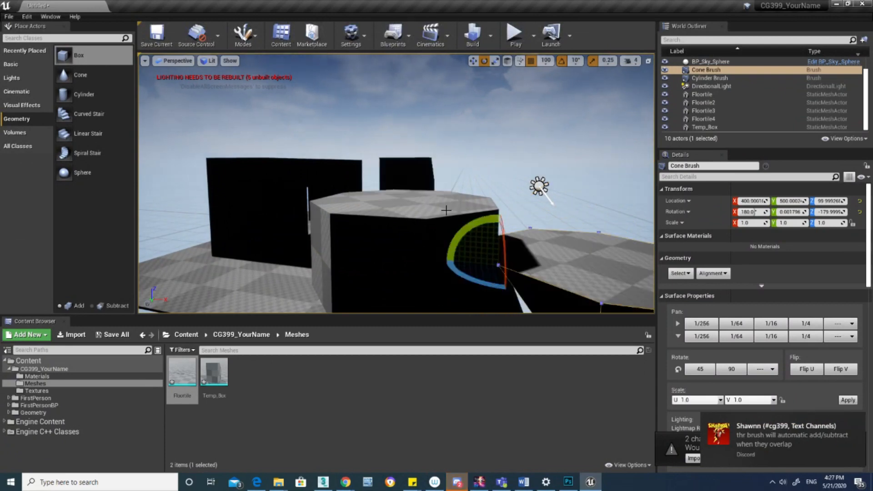
Move the inverted Cone Brush over the cylinder, to about X 0, Y 500, Z 300.
mouse_move(446, 210)
right_mouse_down()
mouse_move(459, 277)
mouse_move(443, 248)
right_mouse_up()
right_click_drag(390, 182, 390, 179)
key("r")
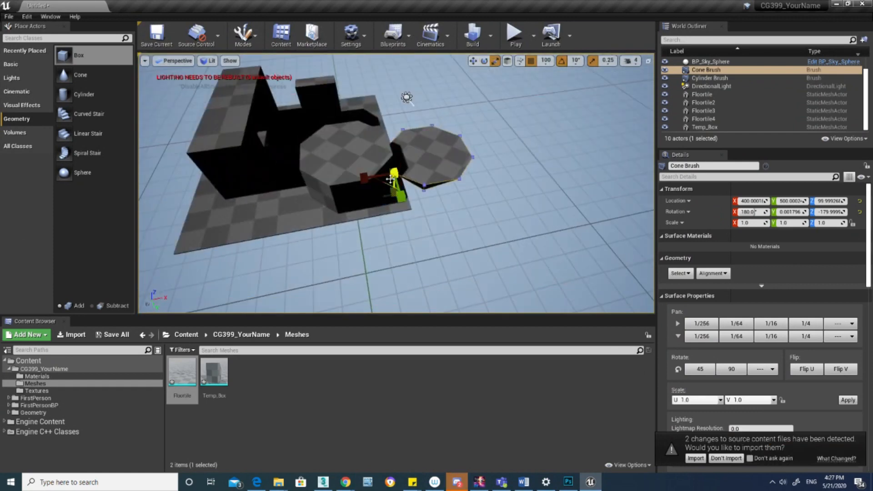
key("w")
mouse_move(390, 179)
left_mouse_down()
mouse_move(317, 210)
mouse_move(312, 183)
left_mouse_up()
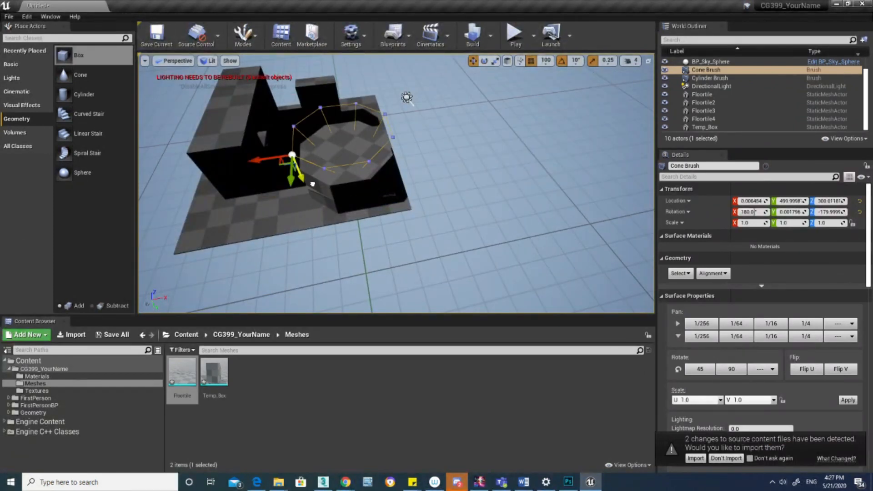
right_click_drag(312, 184, 314, 141)
key("w")
key("s")
right_click_drag(376, 268, 376, 268)
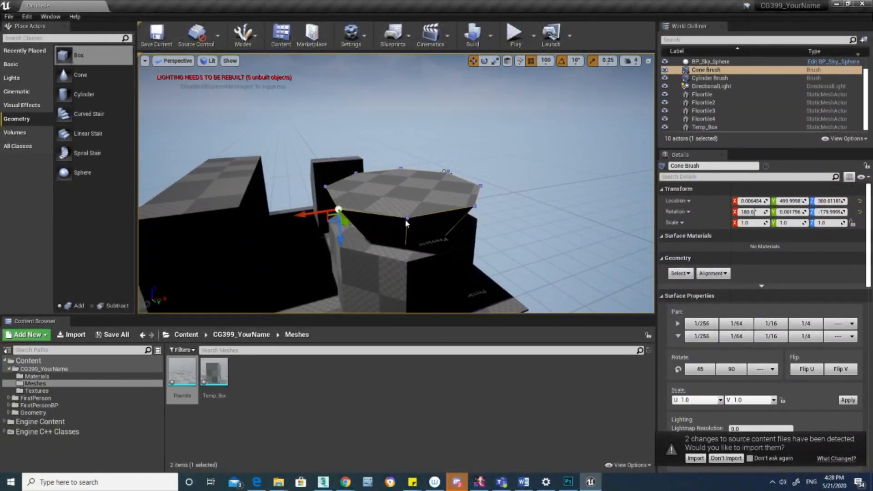
Change the inverted Cone Brush's brush type to Subtractive so that it cuts into the cylinder.
left_click(376, 268)
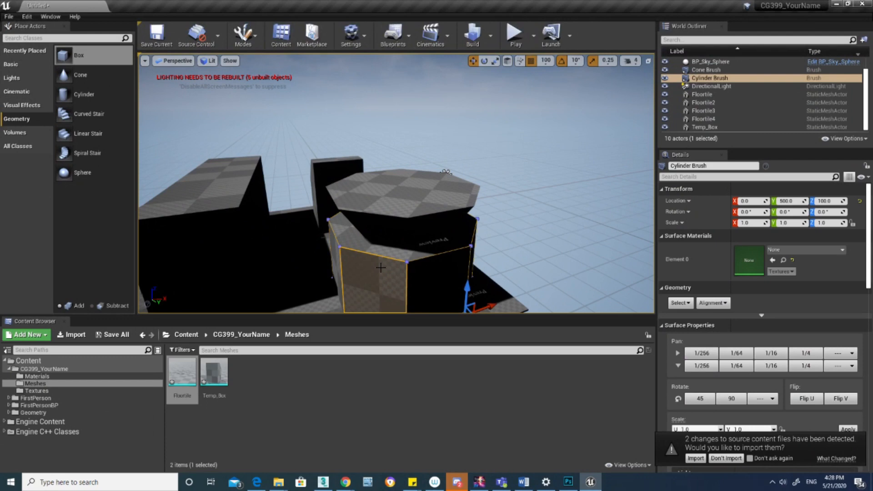
left_click(401, 200)
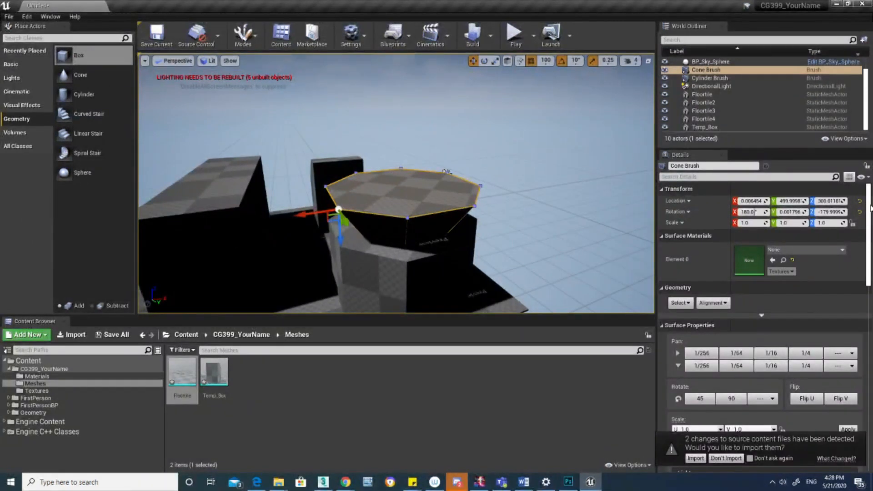
scroll(812, 306, "down", 10)
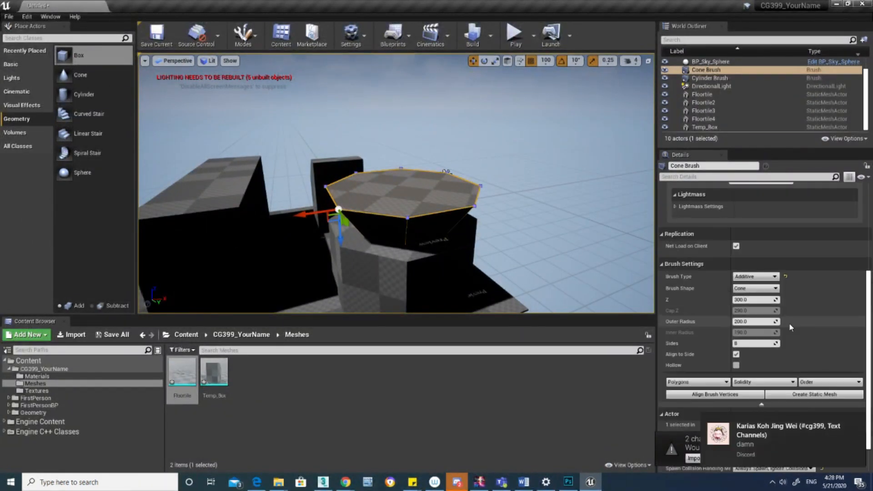
key("Return")
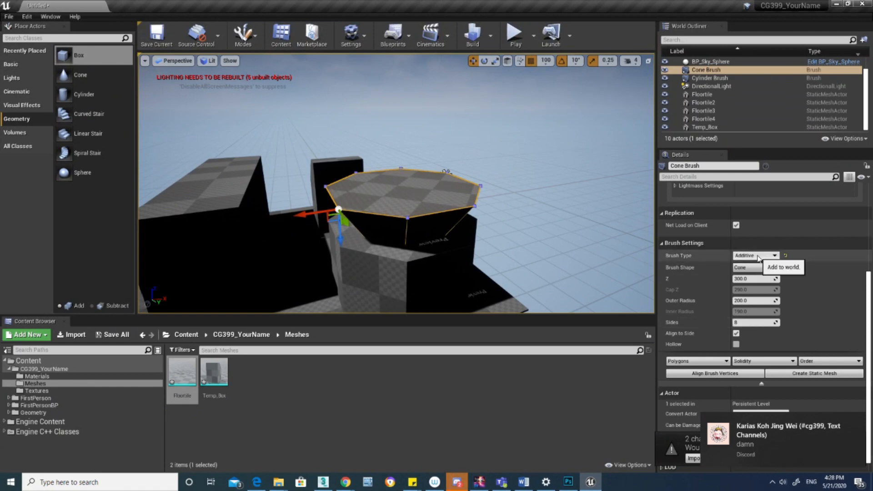
left_click(756, 255)
left_click(746, 269)
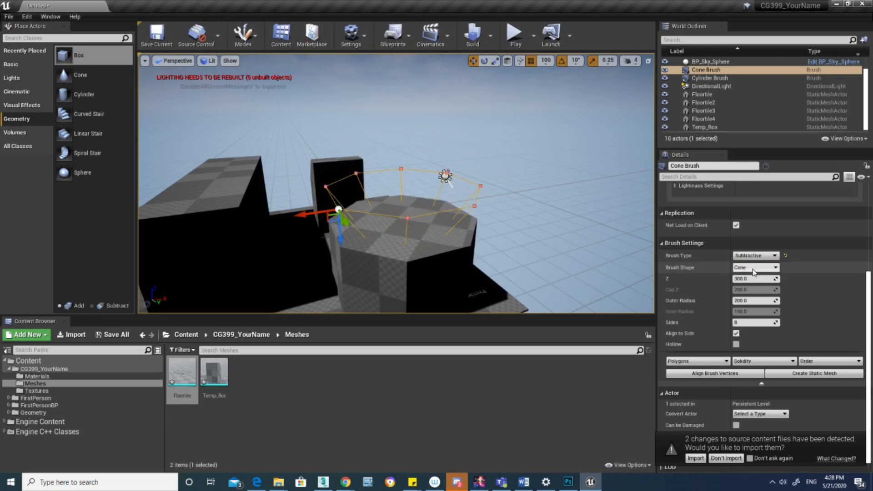
Examine the cylinder's top around the subtractive cone and review the Cylinder Brush's settings.
mouse_move(454, 214)
right_mouse_down()
mouse_move(454, 188)
mouse_move(425, 252)
right_mouse_up()
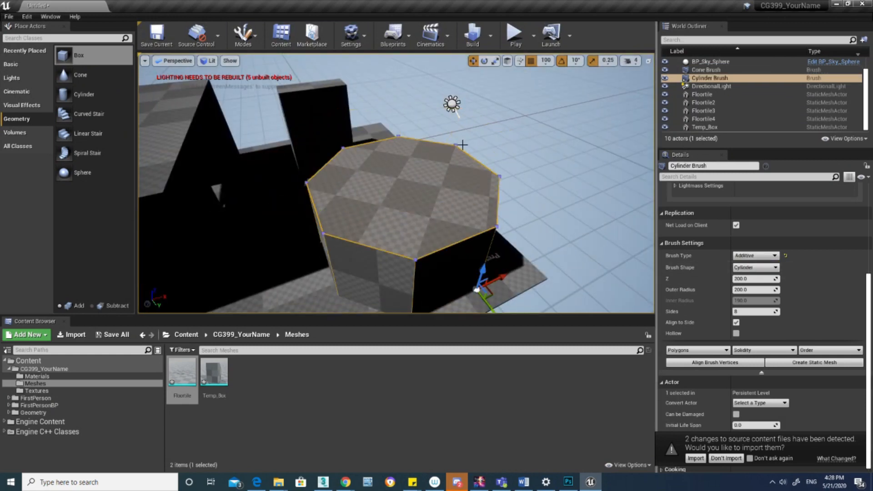
left_click_drag(482, 176, 459, 145)
mouse_move(482, 176)
left_mouse_down()
mouse_move(473, 229)
mouse_move(478, 175)
left_mouse_up()
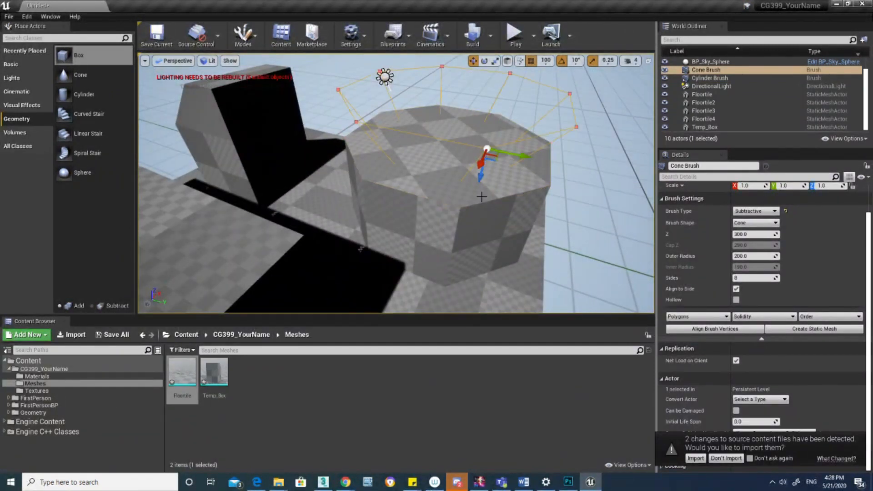
right_click_drag(477, 176, 423, 169)
left_click(455, 220)
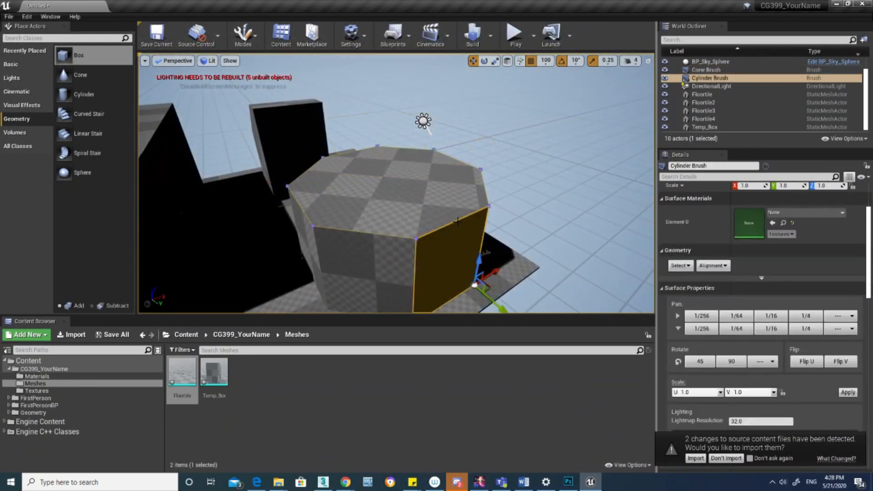
scroll(816, 312, "down", 3)
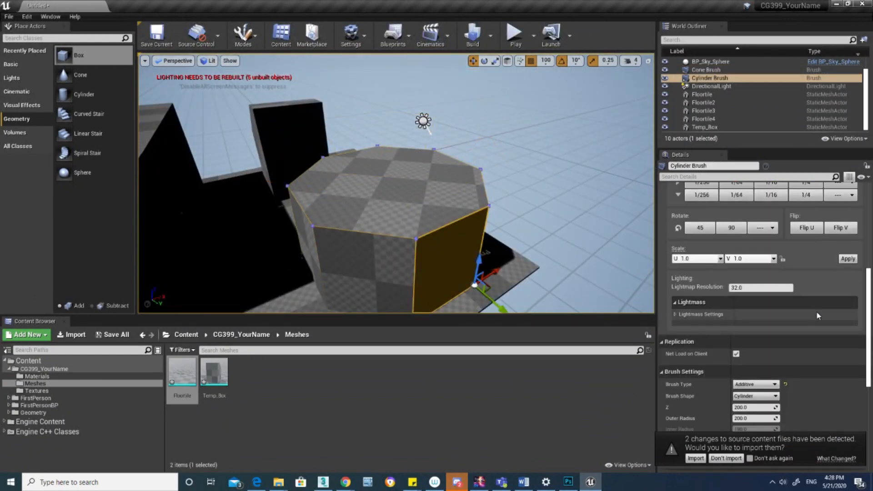
scroll(817, 312, "down", 2)
scroll(817, 311, "down", 1)
Delete the Cone Brush and select the Cylinder Brush.
key("ctrl+z")
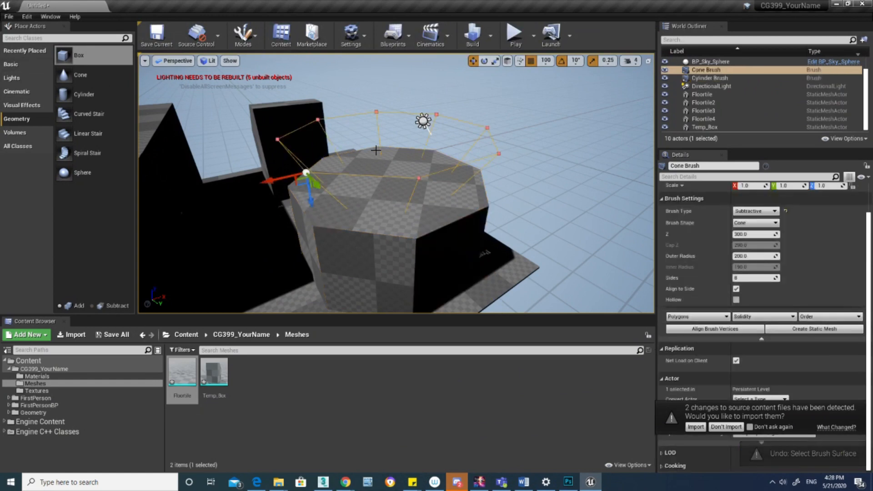
key("Delete")
left_click(425, 193)
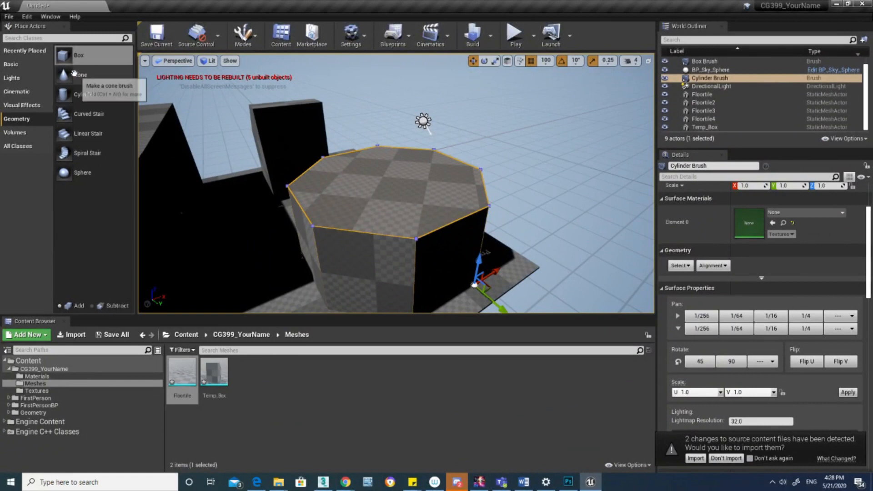
Place an additive sphere brush above the cylinder and set its radius to 50.
left_click(98, 176)
mouse_move(310, 183)
left_mouse_down()
mouse_move(396, 208)
mouse_move(445, 204)
left_mouse_up()
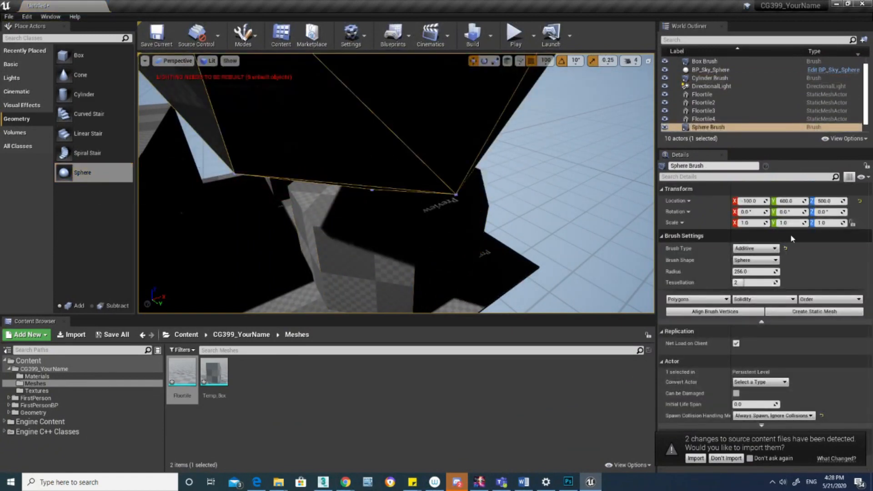
key("f")
left_click(755, 271)
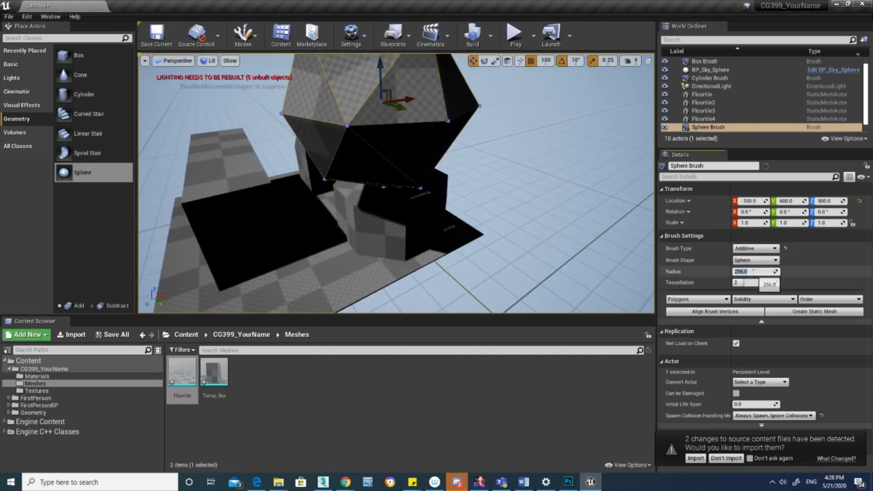
type("30")
key("Return")
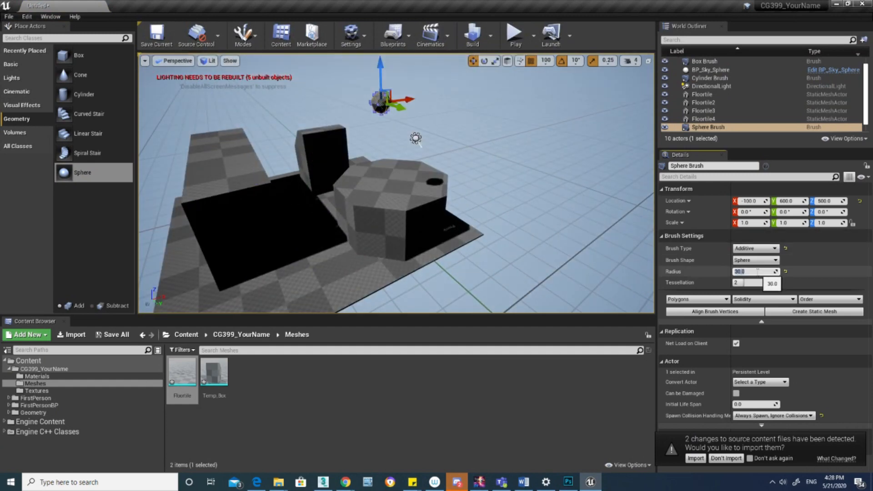
type("50")
key("Return")
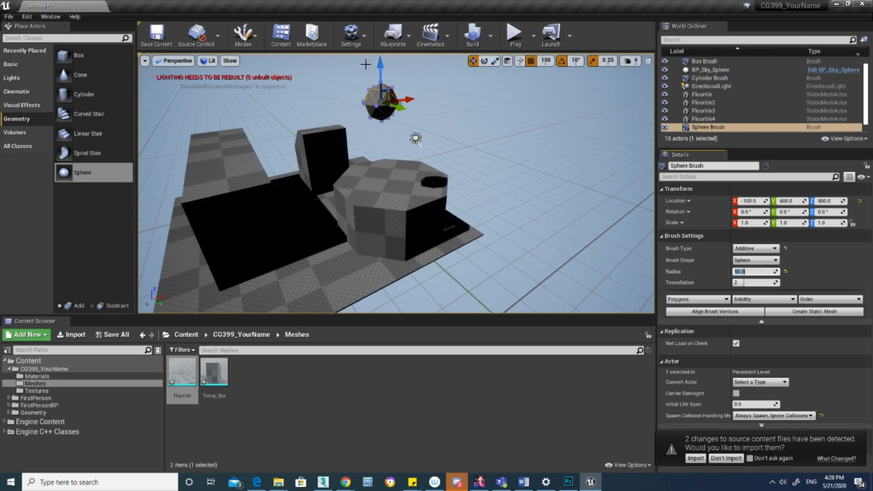
Move the Sphere Brush down into the cylinder's top centre, to X 0, Y 500, Z 200.
mouse_move(382, 76)
left_mouse_down()
mouse_move(396, 171)
mouse_move(396, 156)
left_mouse_up()
key("w")
mouse_move(394, 154)
right_mouse_down()
mouse_move(385, 141)
mouse_move(384, 200)
right_mouse_up()
left_click_drag(437, 172, 462, 113)
Make the Sphere Brush Subtractive and scale it uniformly to 3.0.
left_click(755, 248)
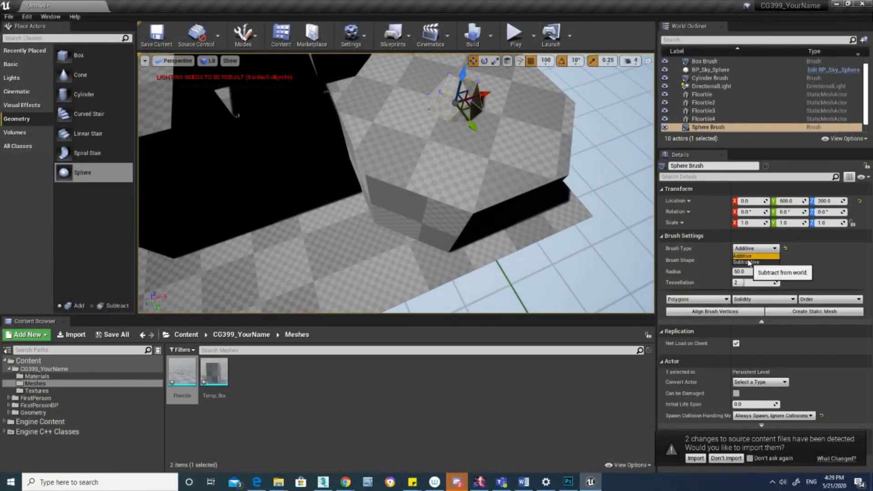
left_click(749, 263)
mouse_move(459, 182)
right_mouse_down()
mouse_move(493, 143)
mouse_move(511, 141)
mouse_move(502, 156)
mouse_move(454, 169)
mouse_move(432, 159)
mouse_move(447, 175)
mouse_move(439, 140)
mouse_move(441, 193)
mouse_move(464, 193)
mouse_move(395, 198)
right_mouse_up()
key("e")
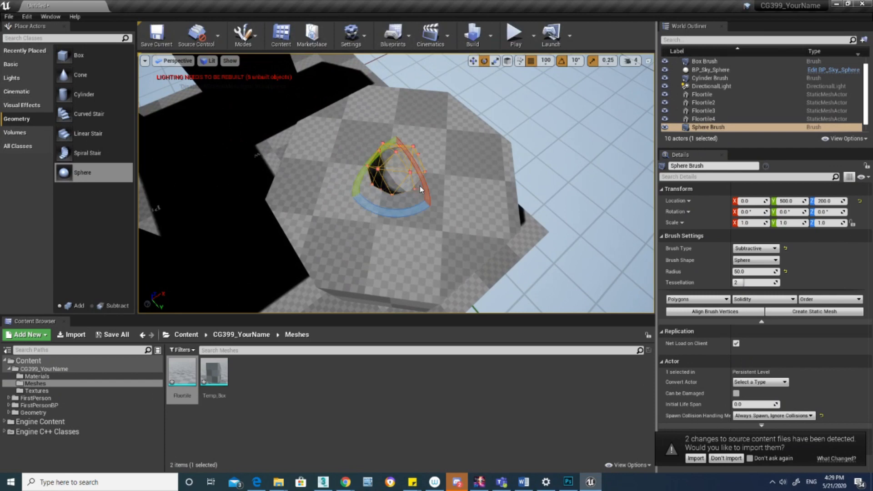
key("r")
left_click_drag(402, 168, 420, 161)
key("ctrl+z")
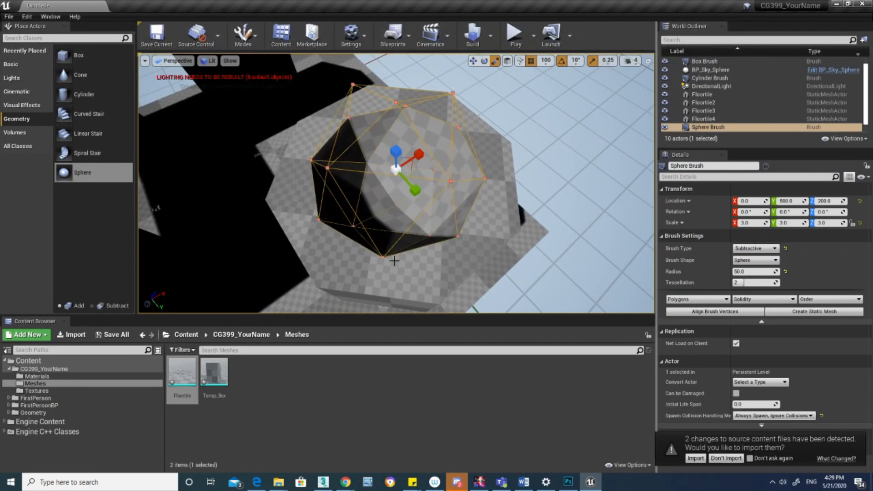
Set the Sphere Brush's tessellation to 5 for a smooth bowl-shaped cut, keeping the brush selected.
right_click_drag(420, 161, 437, 118)
key("s")
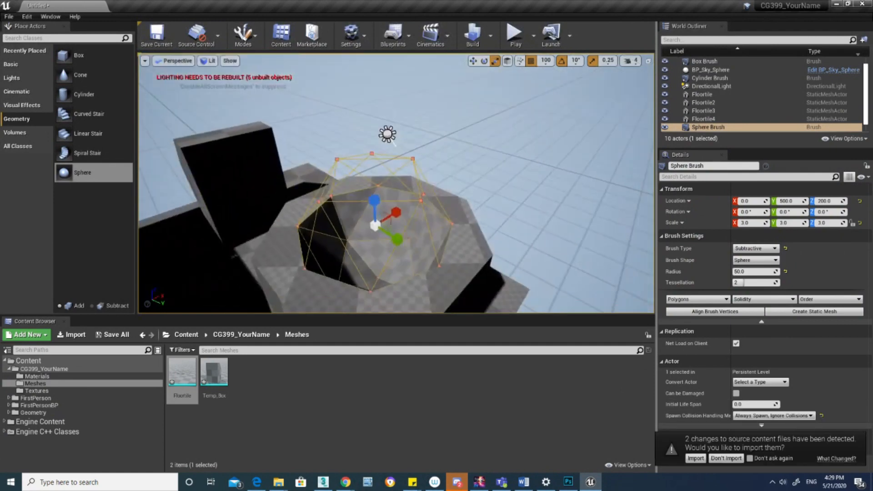
left_click(754, 282)
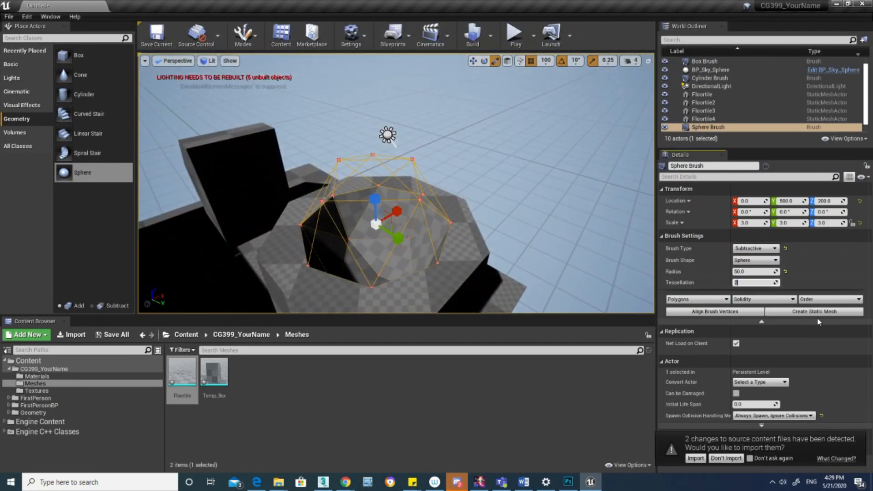
type("5")
key("Return")
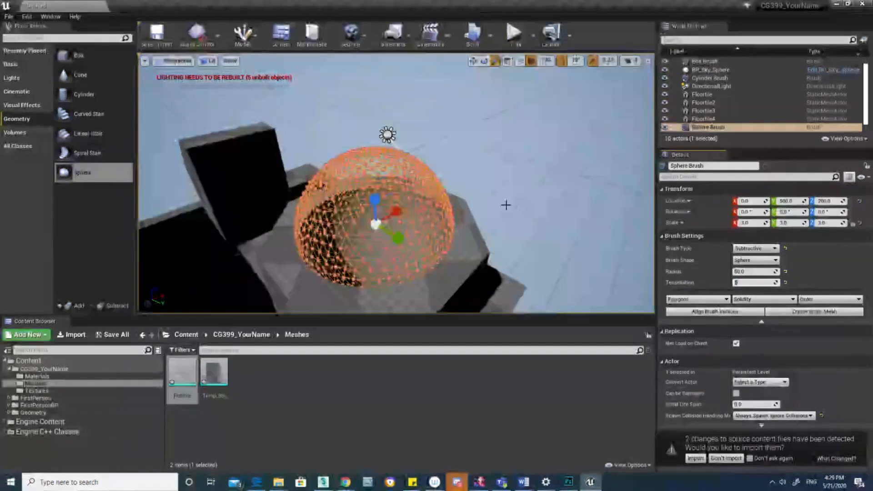
right_click_drag(506, 205, 502, 241)
left_click(495, 170)
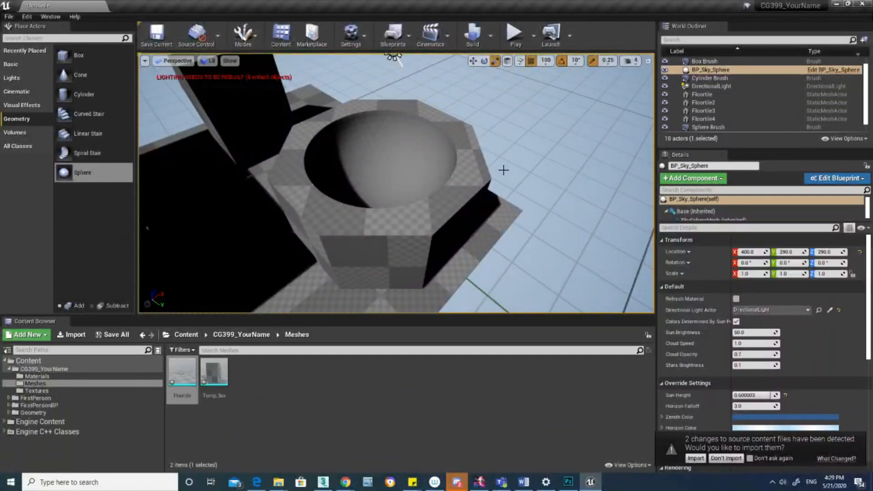
key("ctrl+z")
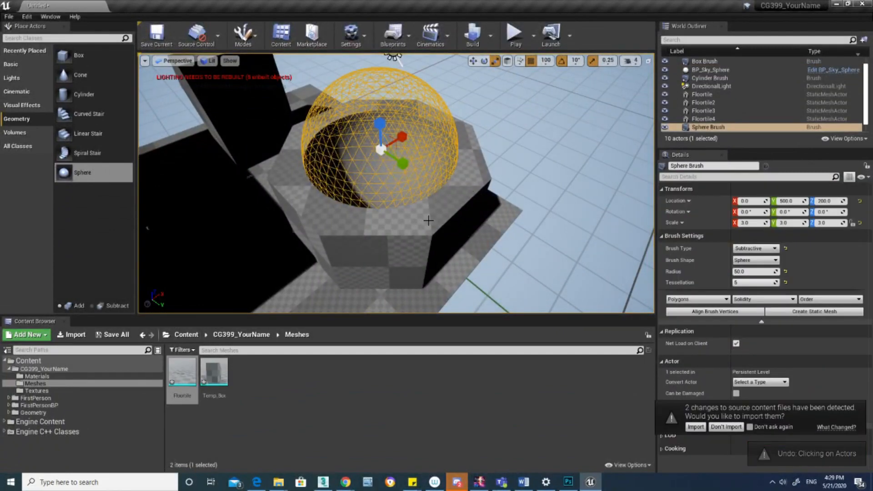
Convert the Cylinder and Sphere brushes together into a static mesh named Sculpture in the CG399_YourName Meshes folder.
mouse_move(428, 221)
right_mouse_down()
mouse_move(431, 200)
mouse_move(414, 207)
right_mouse_up()
key("w")
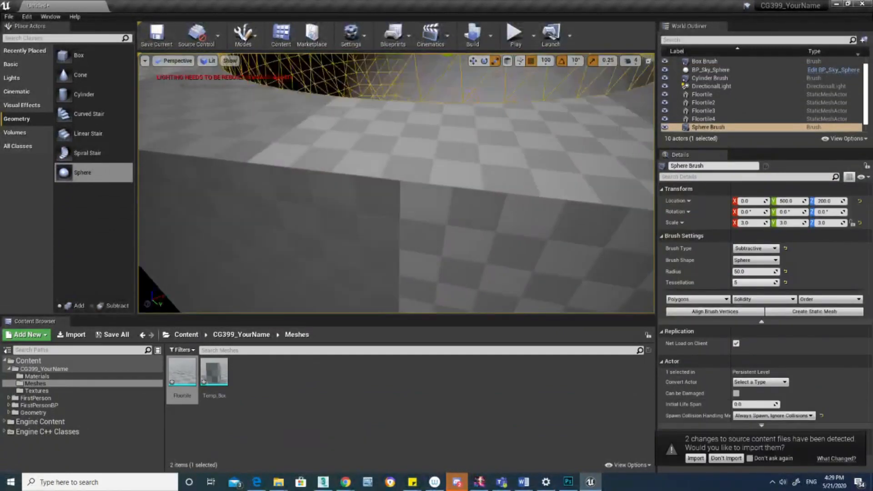
key("f")
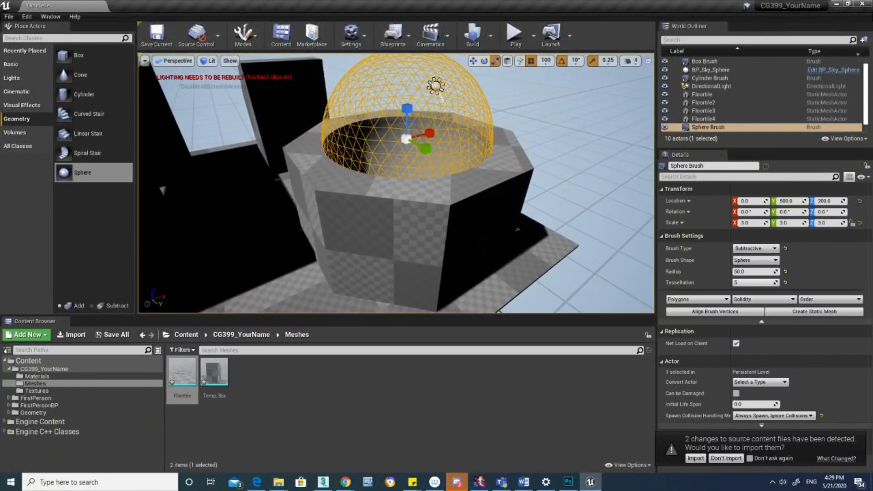
left_click(393, 143, "ctrl")
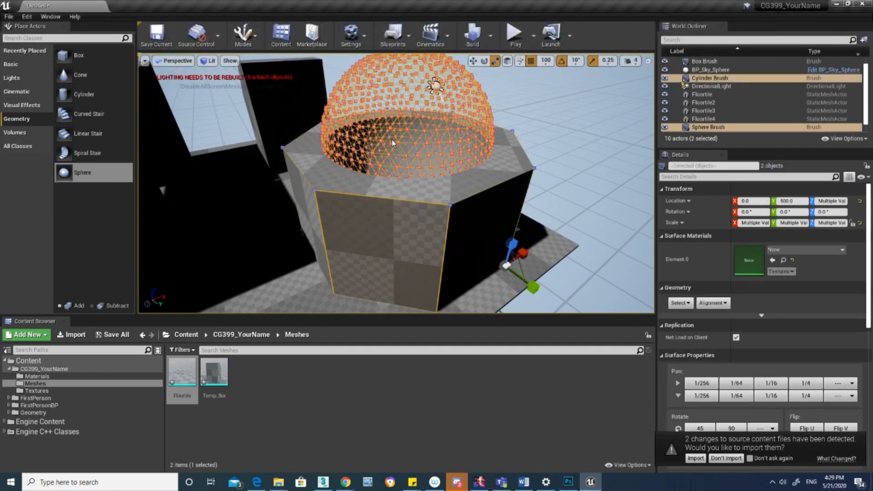
scroll(818, 321, "down", 5)
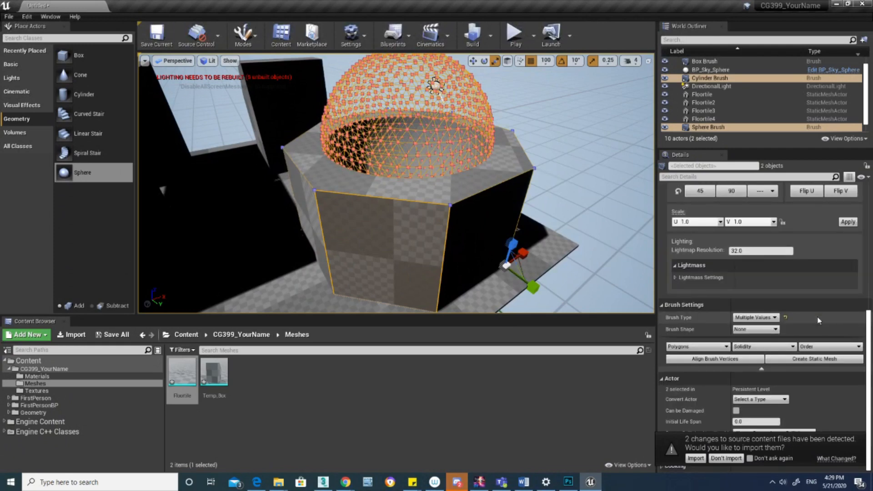
left_click(814, 359)
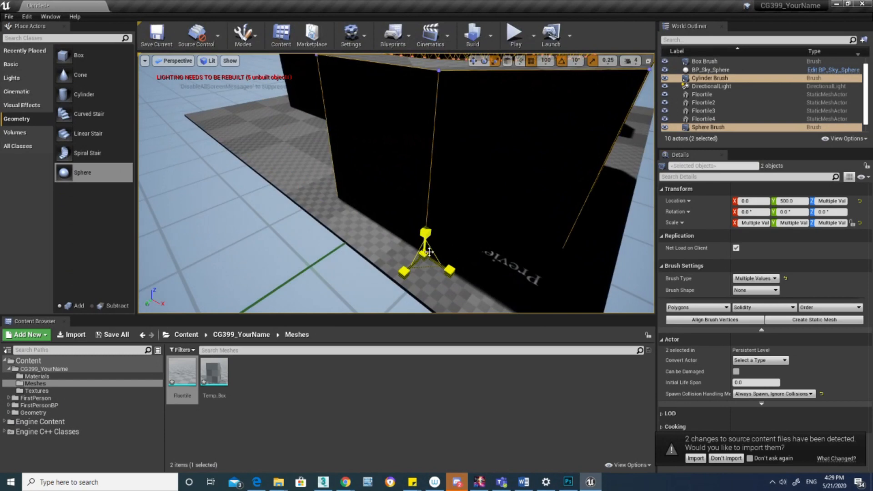
right_click_drag(432, 212, 431, 241)
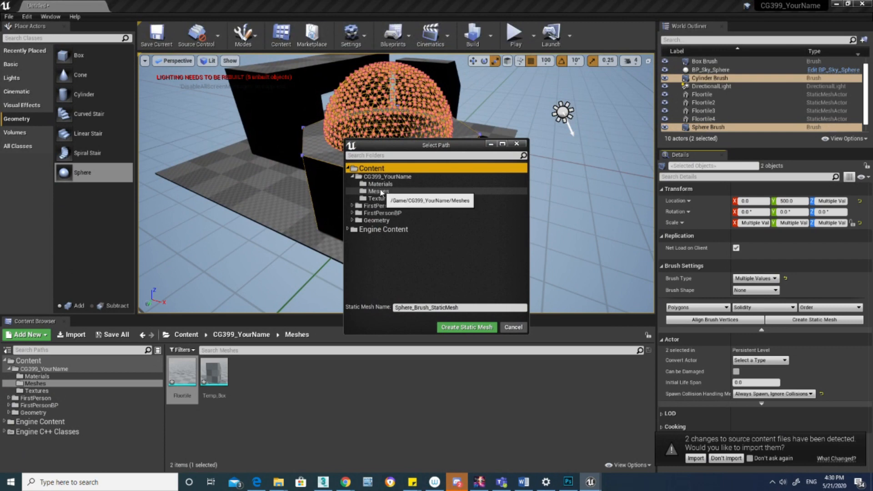
left_click(381, 194)
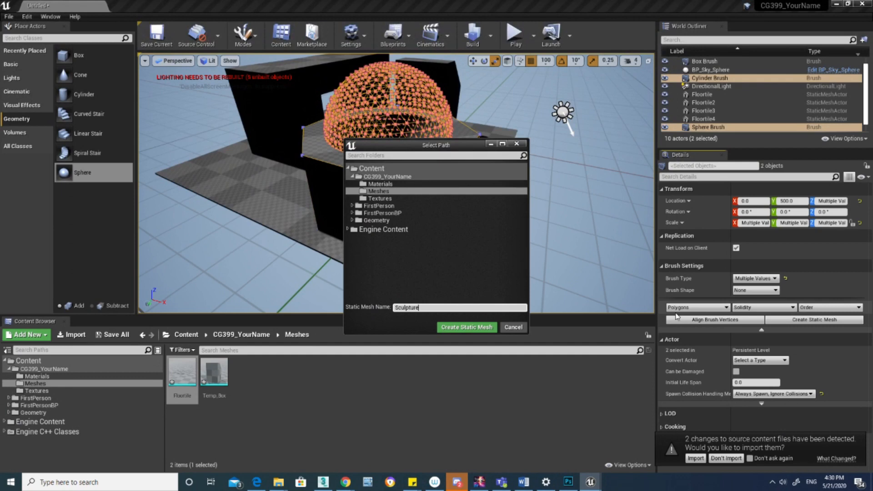
key("Return")
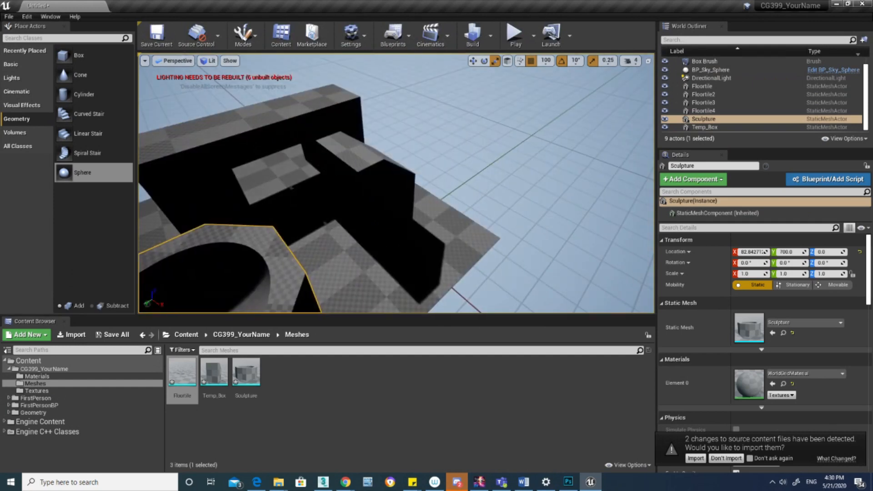
Convert the arch-shaped Box Brush into a static mesh named Arch in the Meshes folder.
left_click(251, 128)
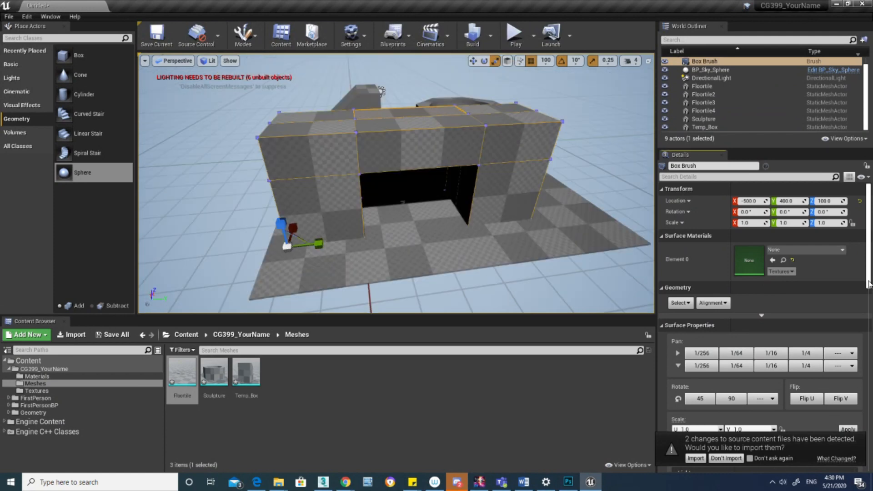
scroll(764, 273, "down", 3)
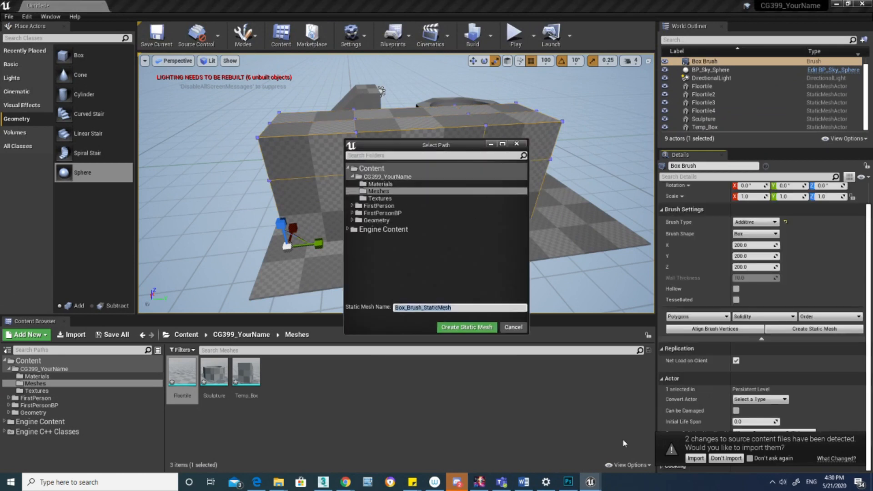
type("Arch")
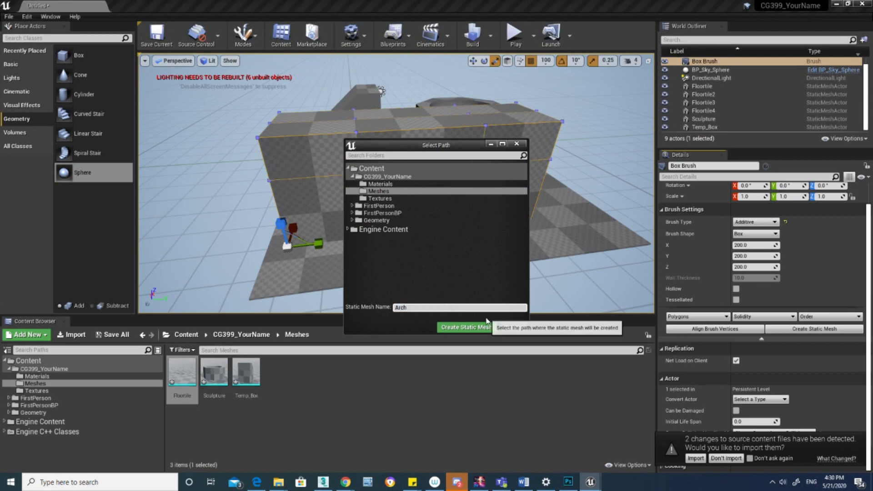
left_click(464, 327)
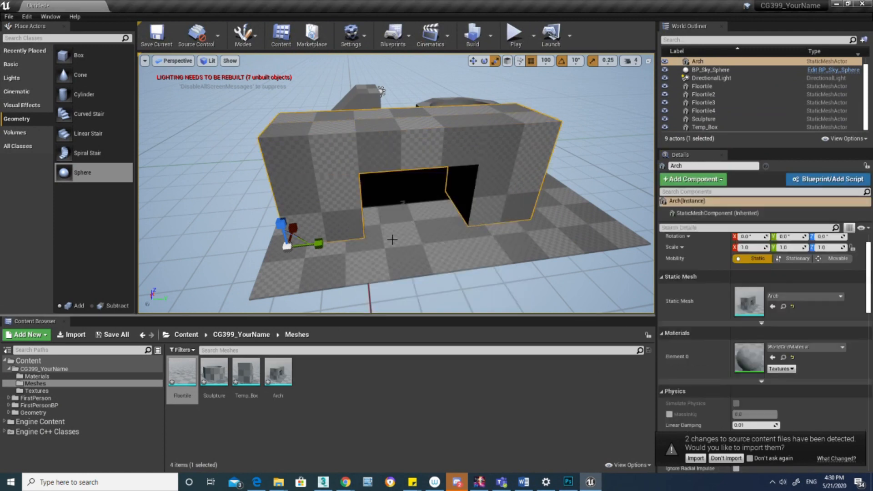
Select the Arch, Sculpture, Temp_Box and all four Floortile meshes and export the selection to the Meshes folder as Env.fbx.
key("s")
right_click_drag(391, 240, 407, 130)
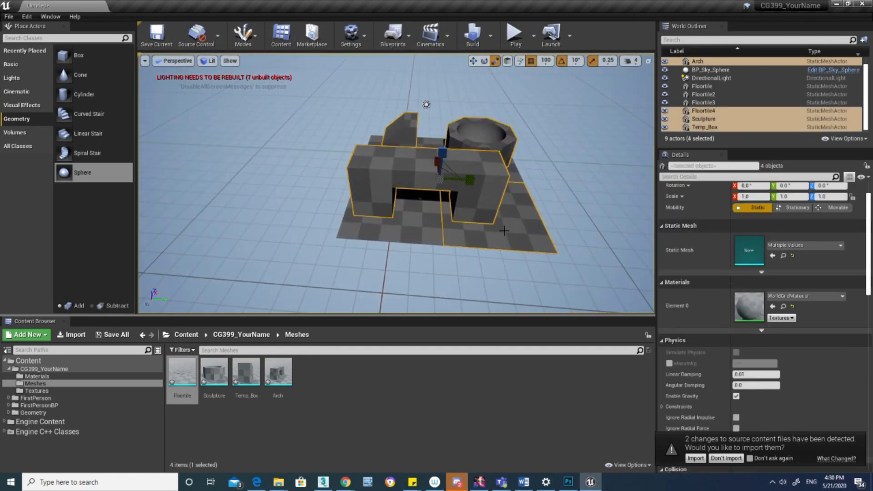
left_click(703, 95, "ctrl")
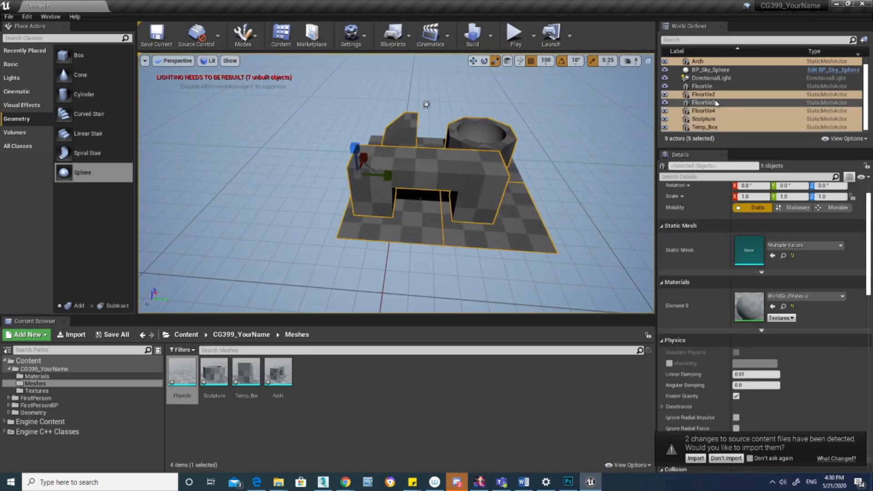
left_click(703, 102, "ctrl")
left_click_drag(732, 148, 733, 273)
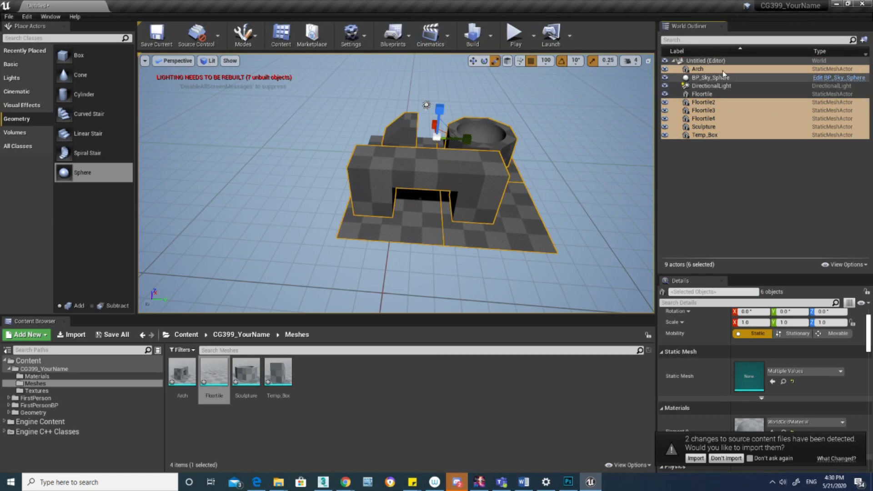
left_click(702, 94, "ctrl")
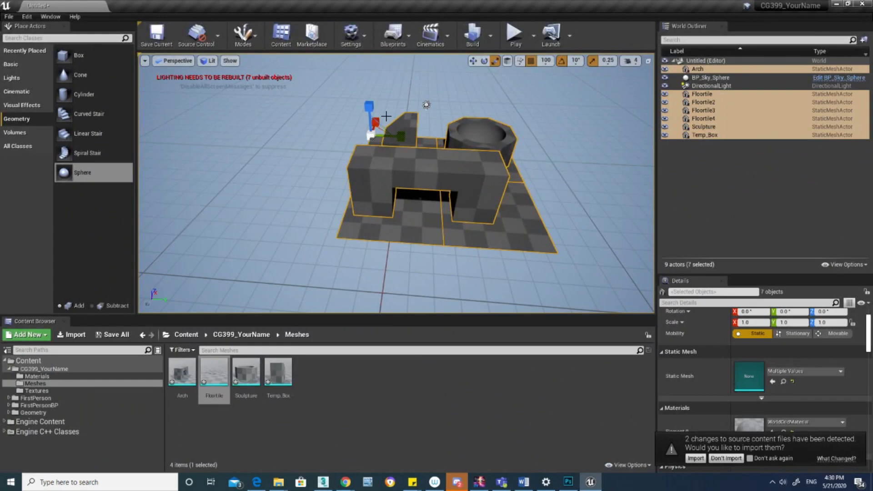
left_click(9, 17)
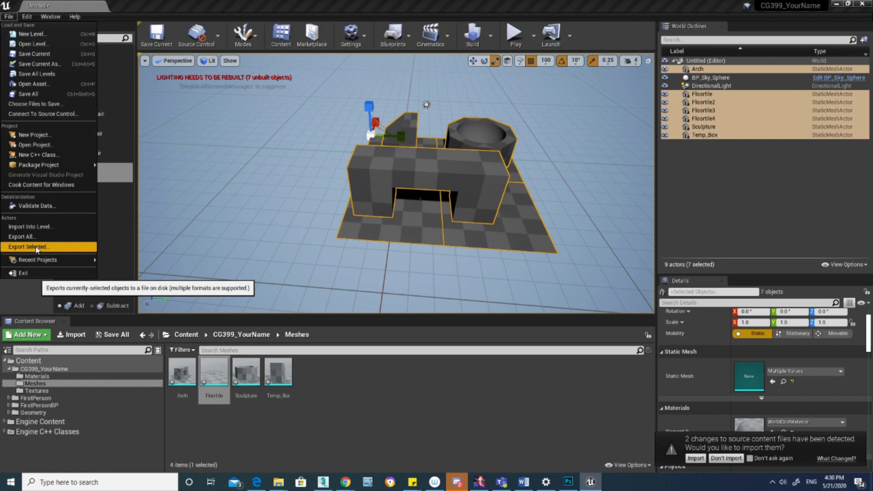
left_click(37, 246)
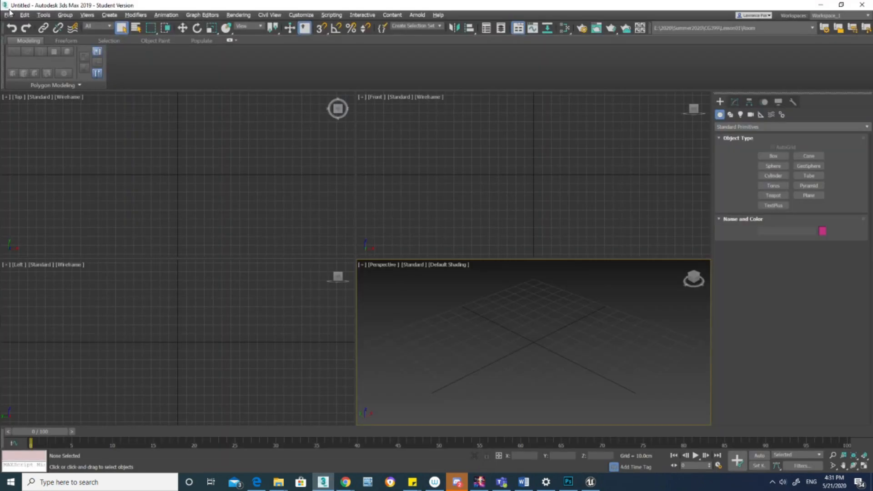
Switch to 3ds Max, import Env.fbx and display the meshes with edged faces in the Perspective view.
left_click(8, 16)
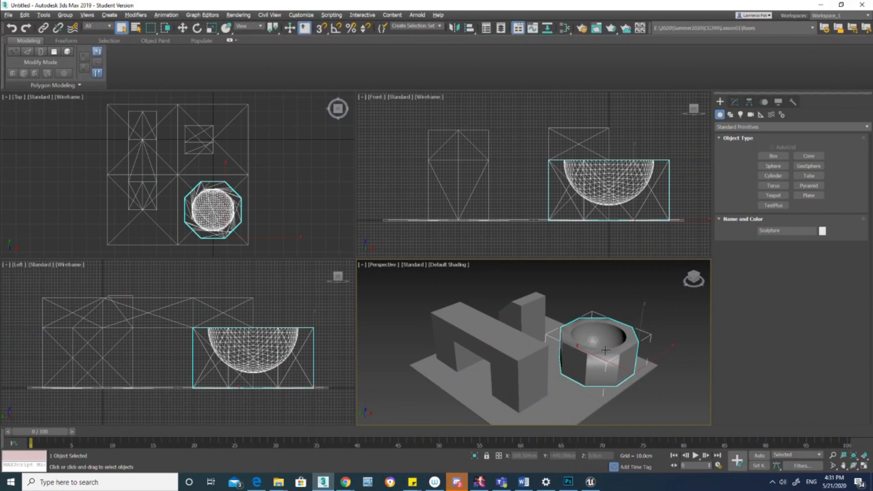
key("z")
key("F4")
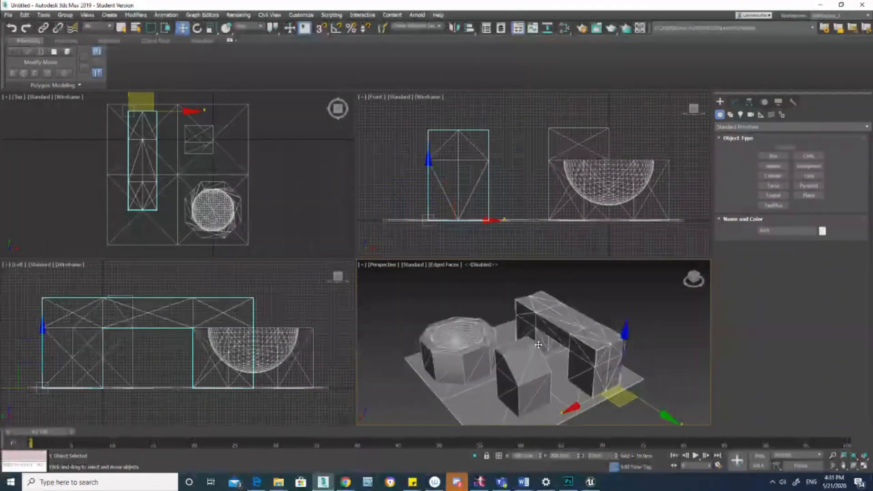
middle_click_drag(539, 344, 585, 347, "alt")
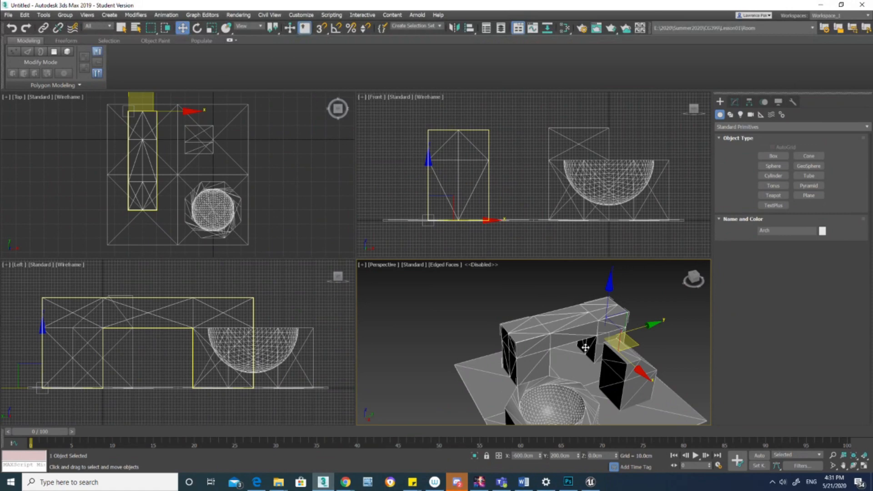
scroll(585, 347, "down", 3)
Isolate the Arch in the maximized Top view to inspect its pivot and world position, and end the isolation.
right_click(296, 183)
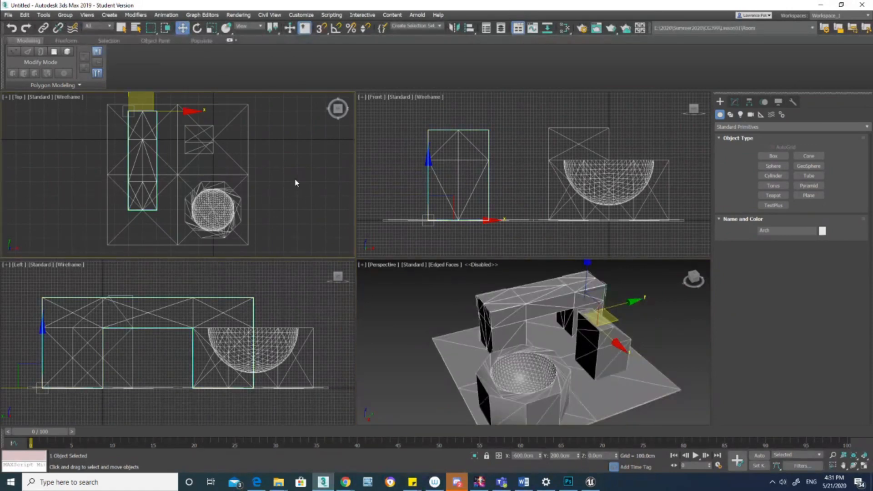
key("alt+w")
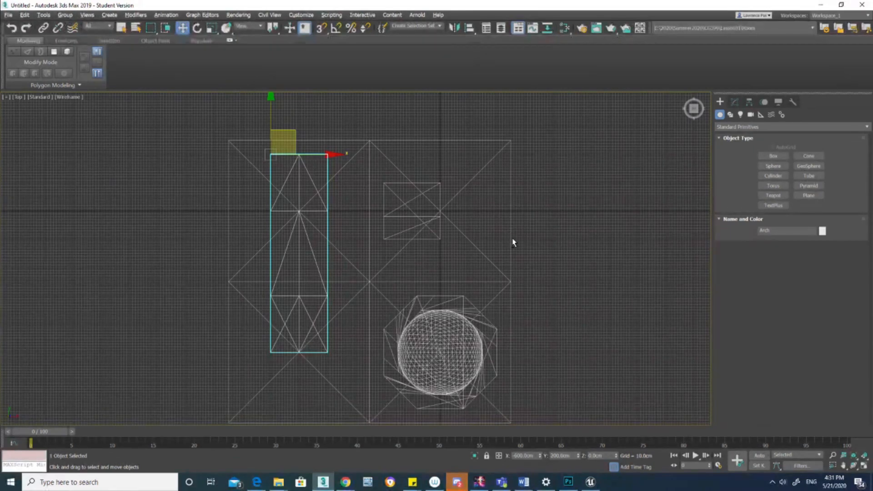
key("alt+q")
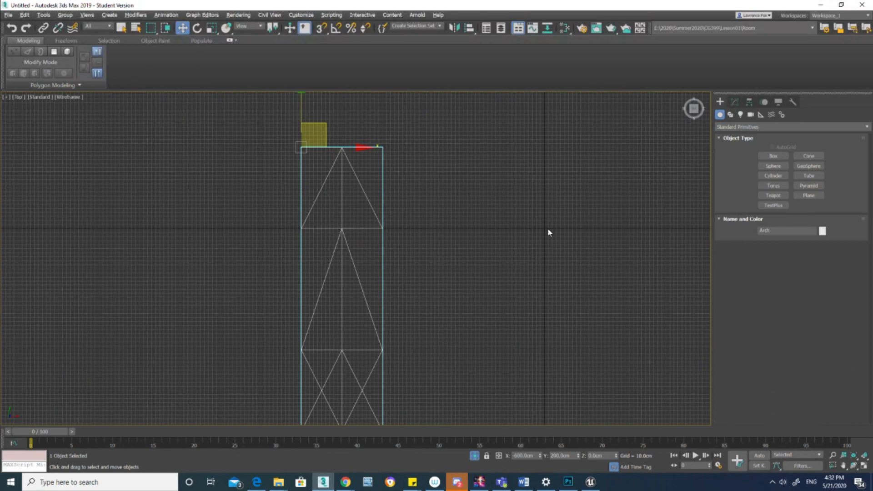
left_click(547, 231)
scroll(511, 242, "down", 3)
right_click(544, 264)
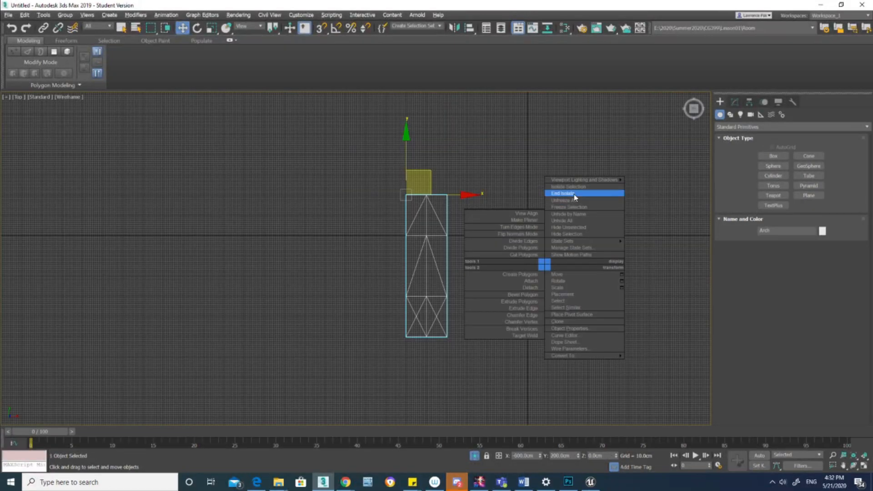
left_click(574, 195)
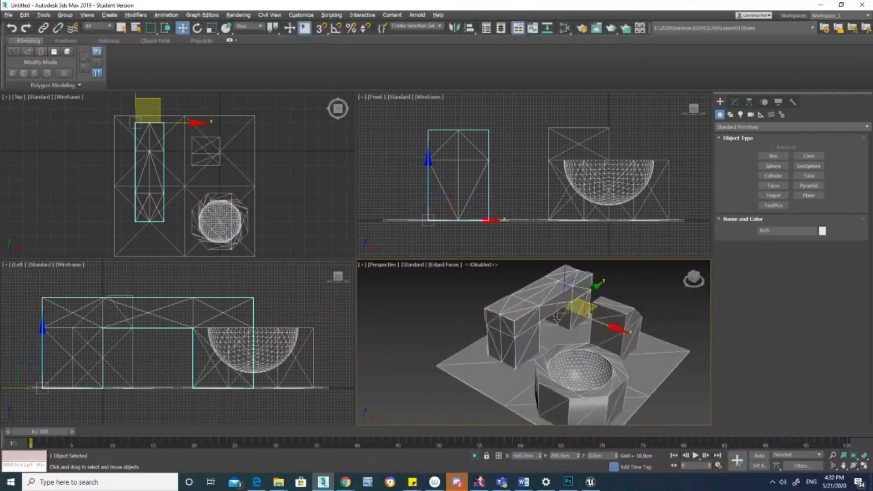
Export the selected Arch to the Meshes folder as Arch.FBX with the existing FBX options, and return to Unreal Editor.
left_click(9, 15)
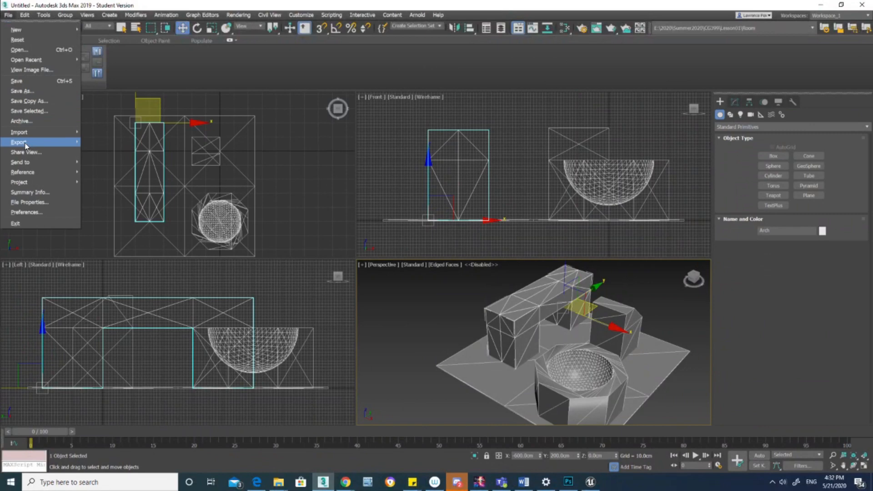
left_click(26, 145)
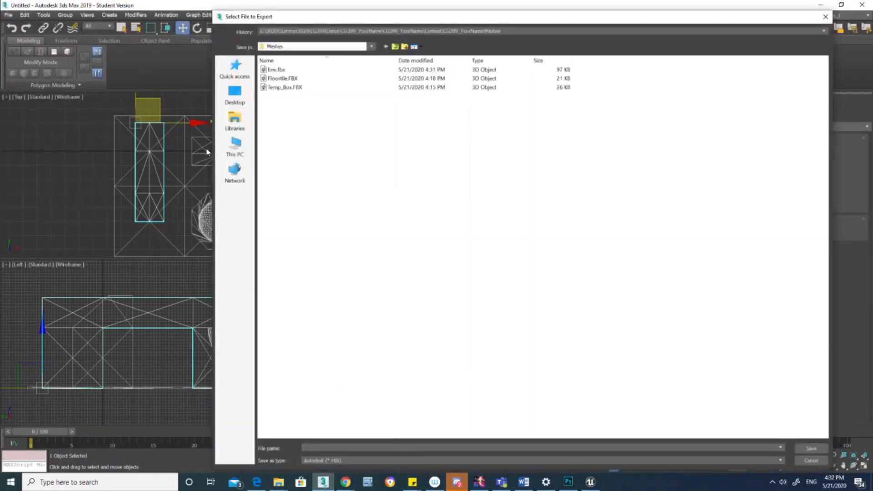
type("Arch")
left_click(812, 449)
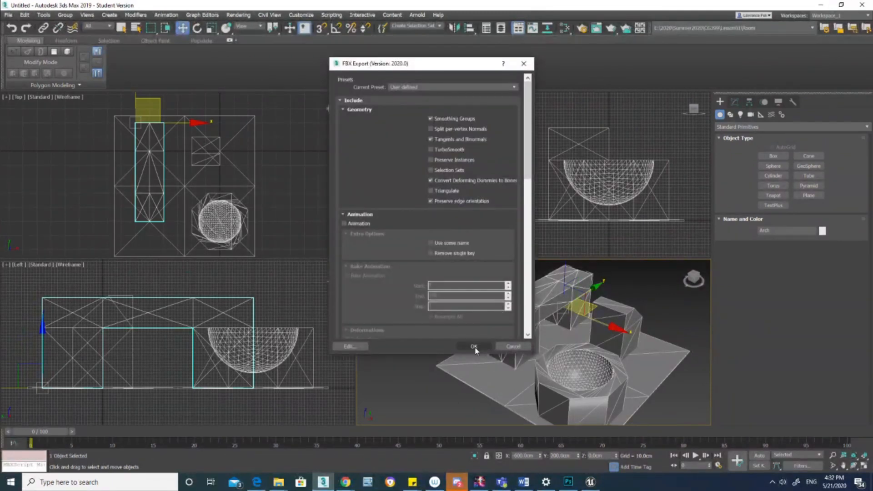
left_click(473, 347)
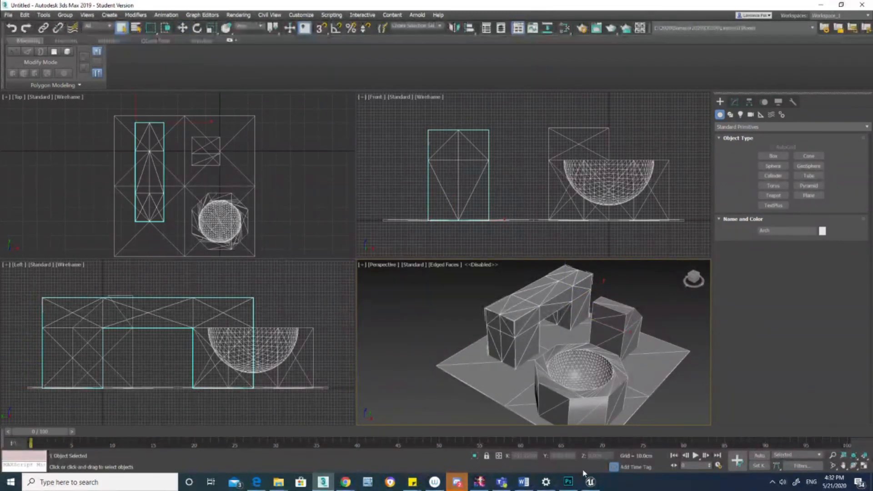
left_click(590, 481)
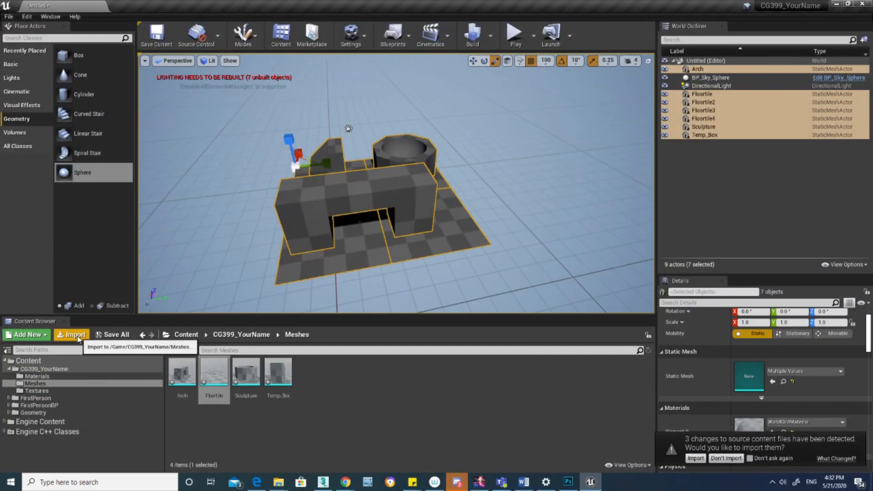
Try to import Arch.FBX from the CG399_YourName Meshes folder, overwriting the existing Arch asset.
left_click(76, 335)
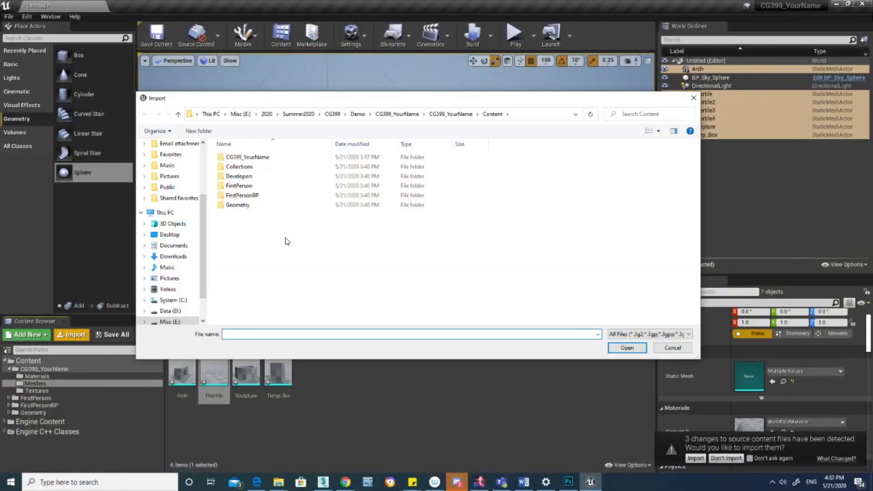
double_click(257, 158)
double_click(240, 166)
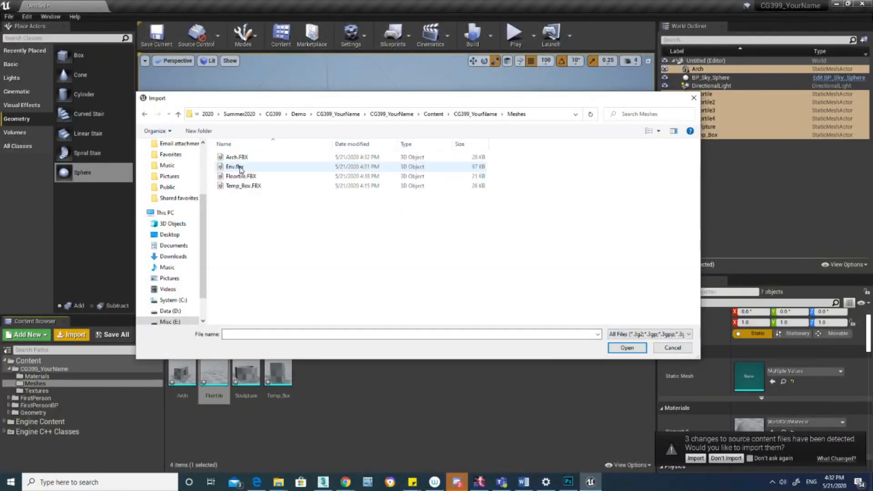
left_click(236, 157)
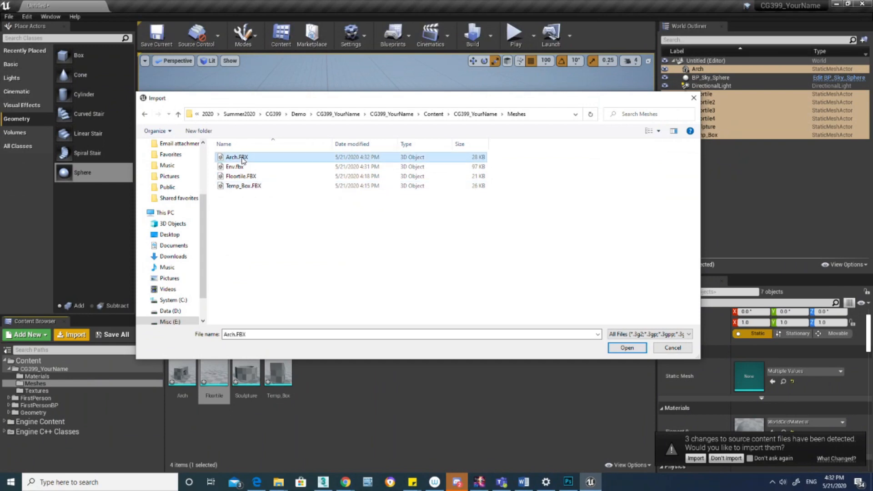
double_click(236, 156)
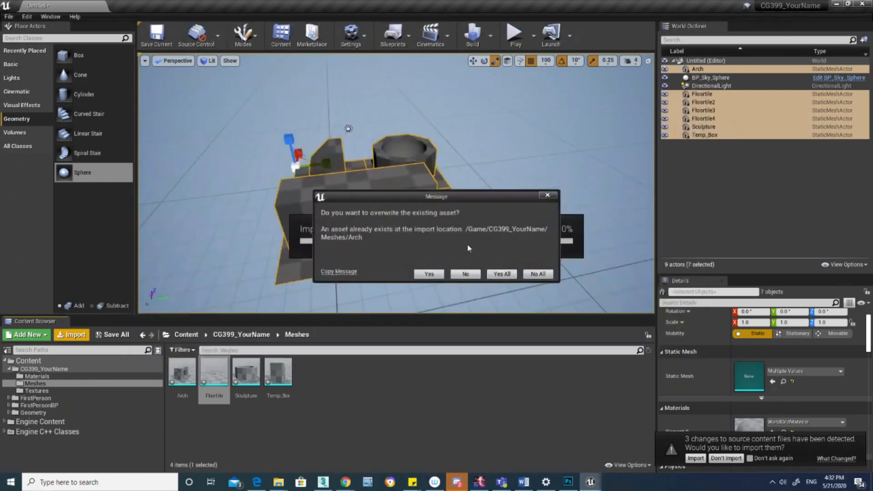
left_click(429, 275)
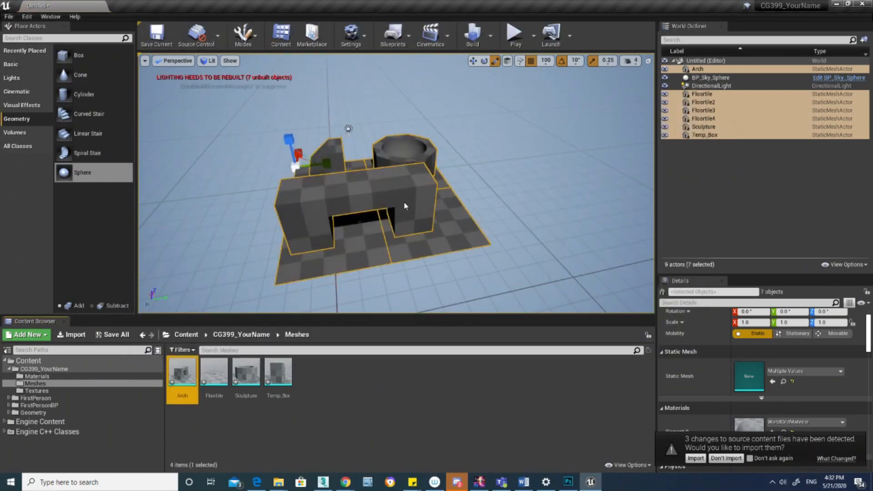
Select the arch in the level and open its mesh in a floating Static Mesh Editor window.
left_click(357, 200)
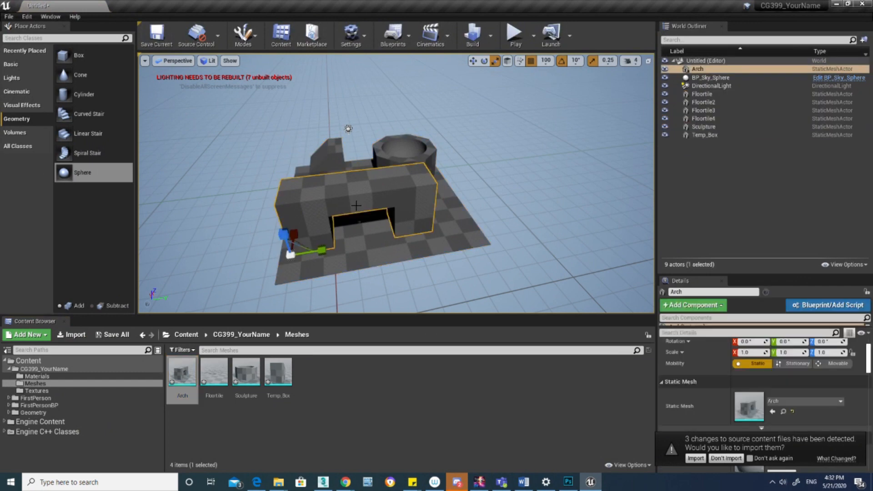
mouse_move(403, 206)
right_mouse_down()
mouse_move(376, 210)
mouse_move(414, 212)
right_mouse_up()
left_click(379, 241)
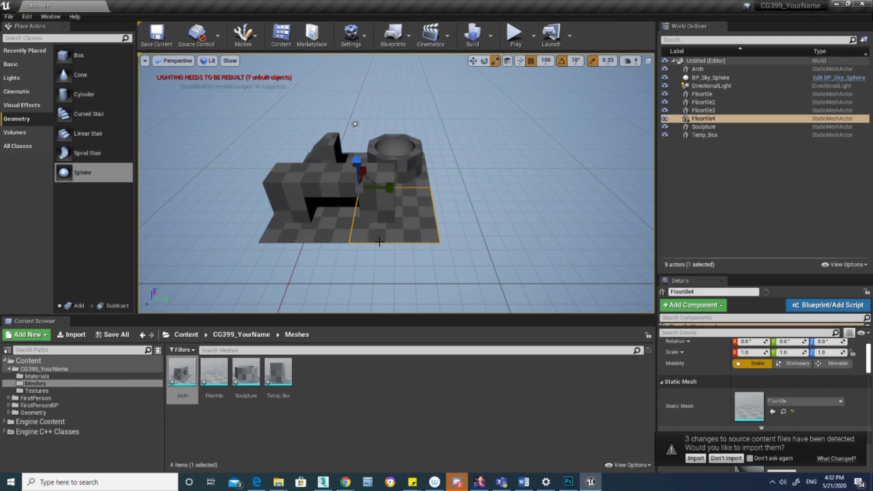
left_click(296, 180)
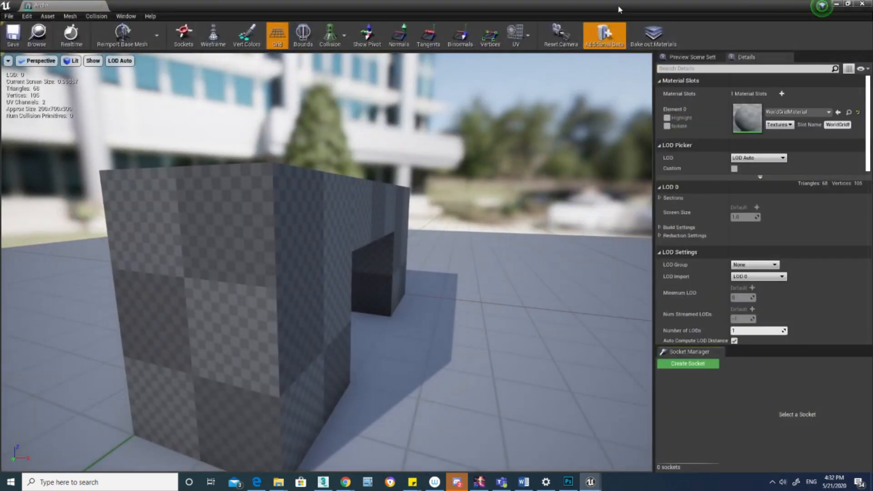
left_click_drag(618, 9, 418, 47)
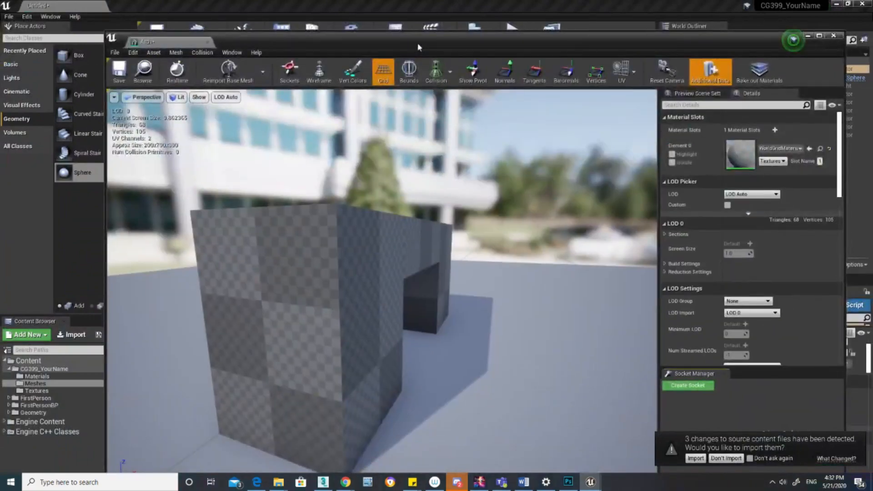
Set the Arch mesh's import source file to Arch.FBX, reimport the base mesh and check the arch in the level.
scroll(751, 273, "down", 10)
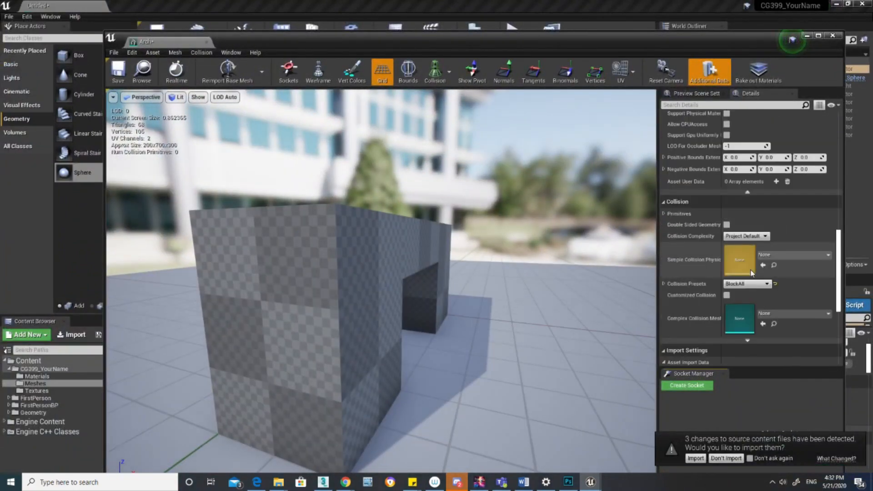
scroll(750, 272, "down", 3)
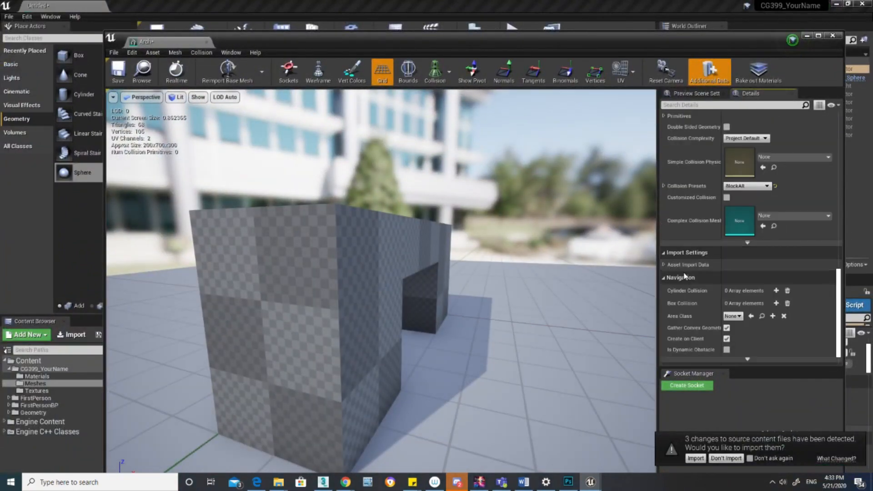
left_click(684, 265)
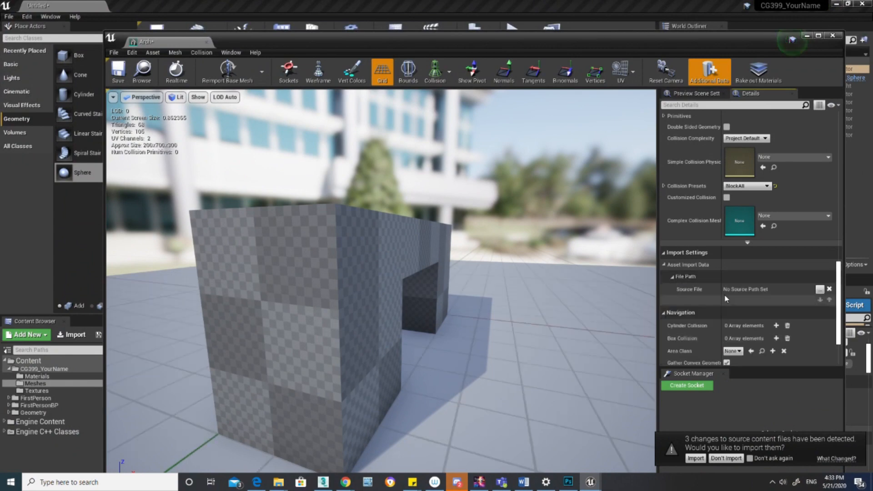
left_click(820, 289)
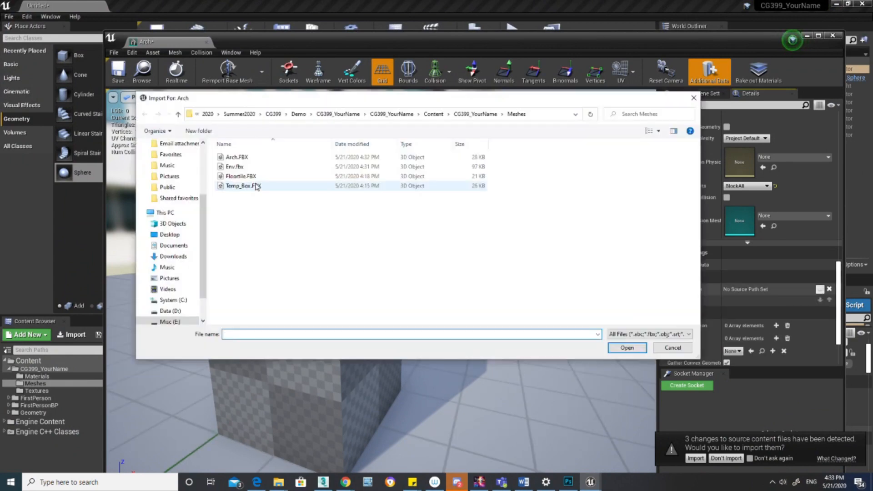
double_click(237, 156)
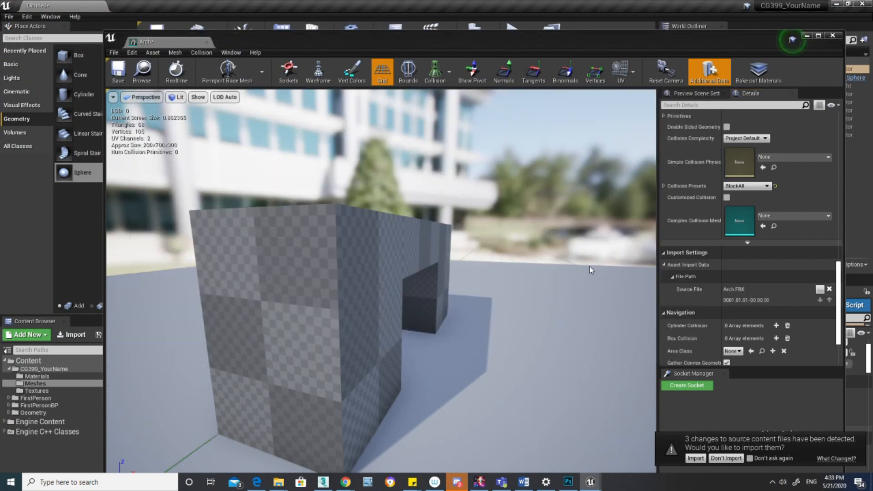
left_click(219, 71)
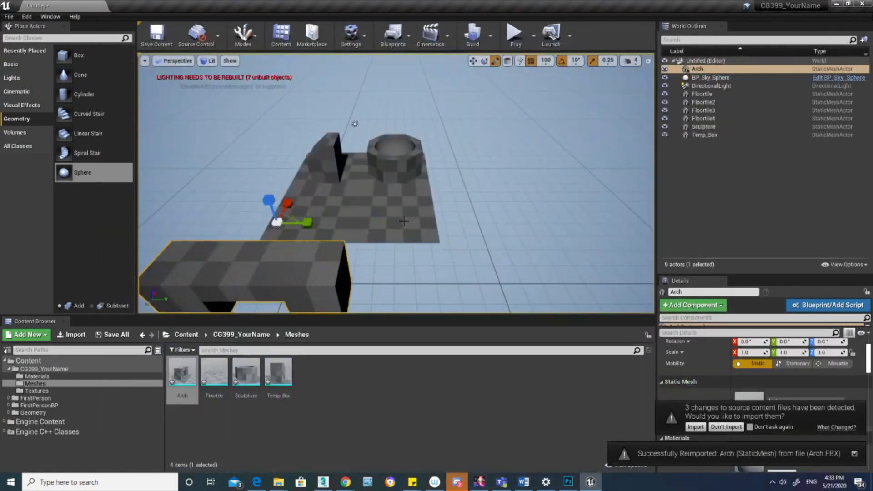
left_click_drag(403, 222, 368, 245)
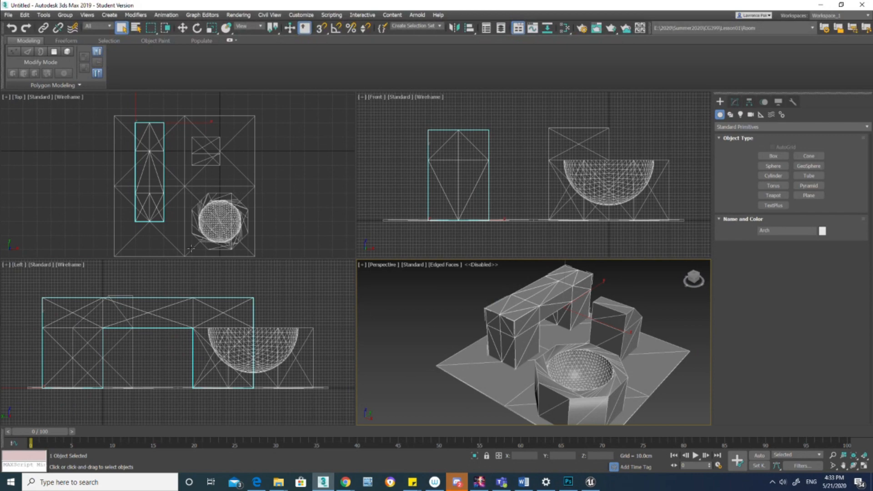
Move the selected Arch to the world origin by zeroing its X and Y positions, and isolate it.
middle_click(194, 182)
middle_click_drag(194, 182, 194, 188)
key("w")
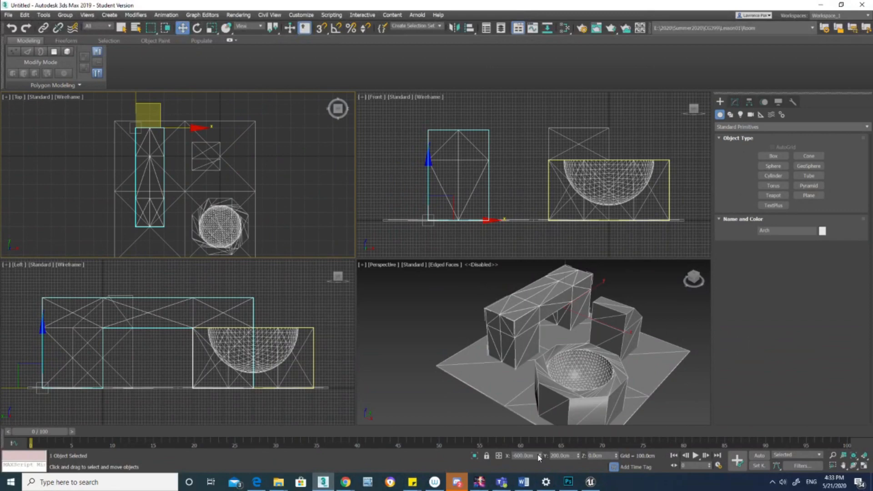
right_click(538, 456)
right_click(577, 455)
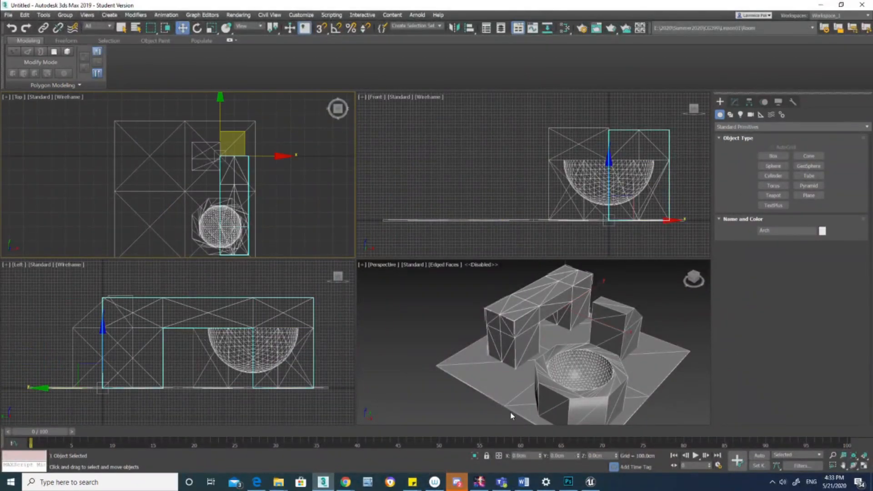
middle_click_drag(607, 369, 564, 348, "alt")
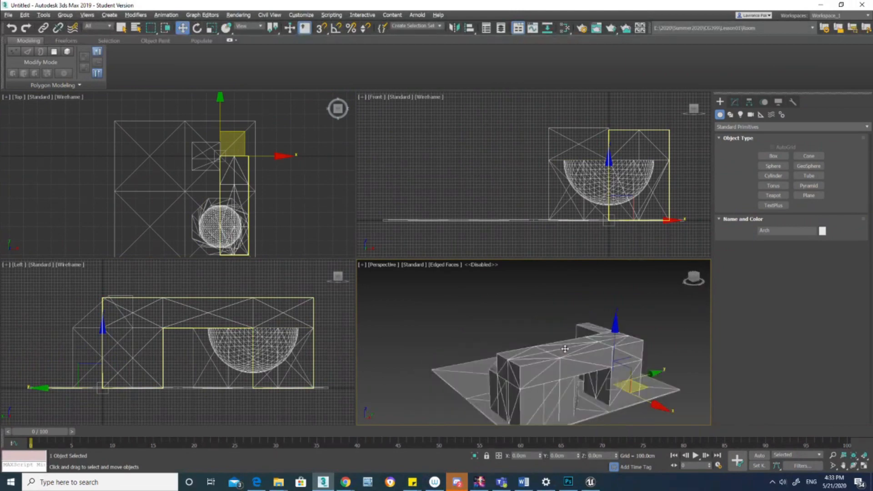
key("alt+q")
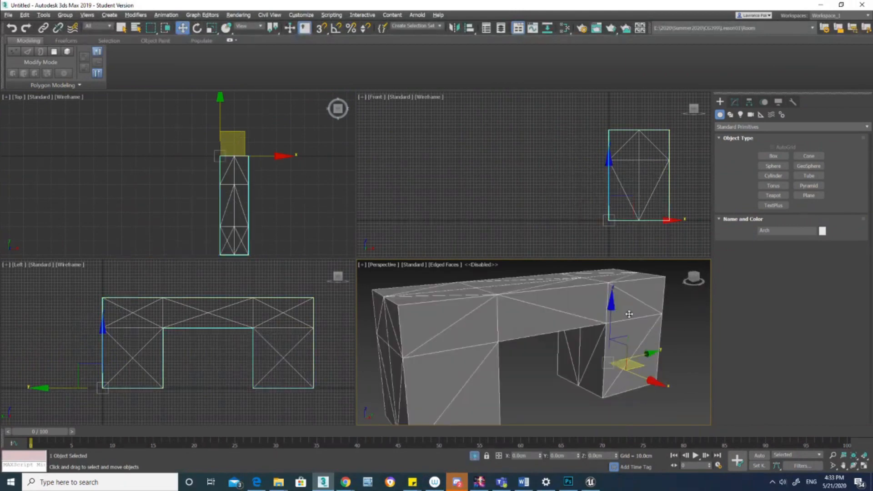
Convert the Arch to an Editable Poly and apply Quadrify All to its whole mesh.
left_click(735, 101)
right_click(624, 298)
mouse_move(656, 392)
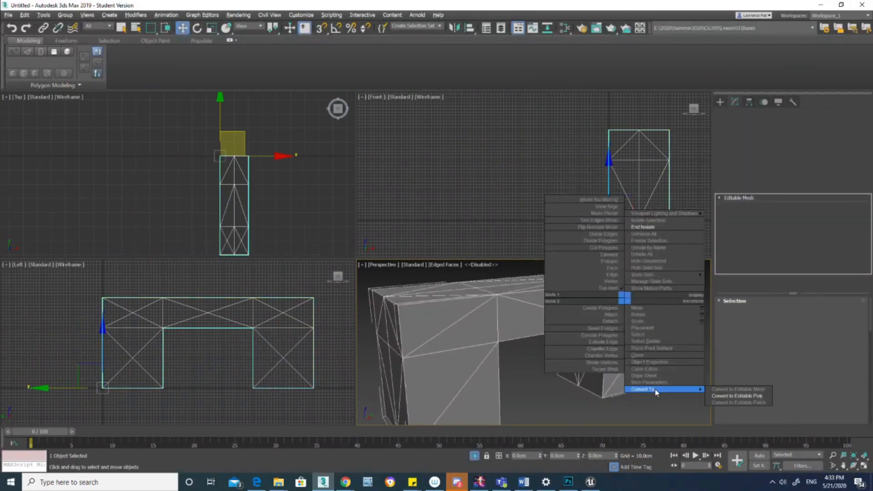
left_click(737, 396)
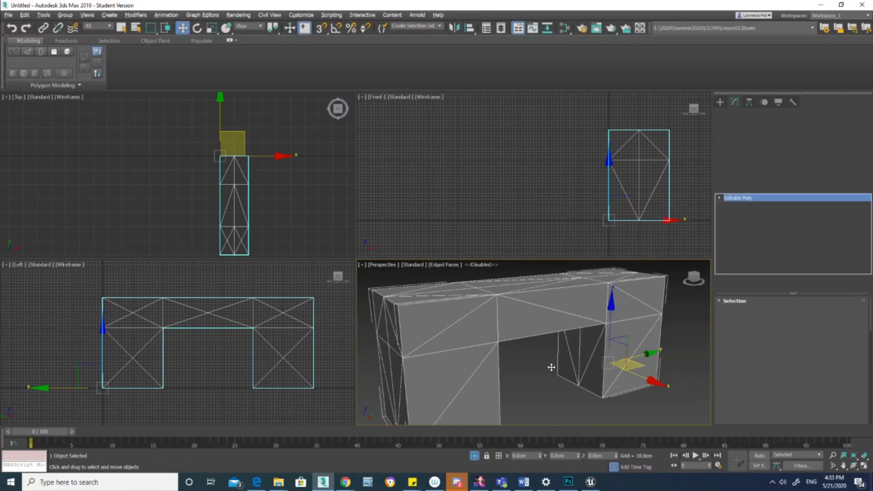
scroll(551, 367, "down", 6)
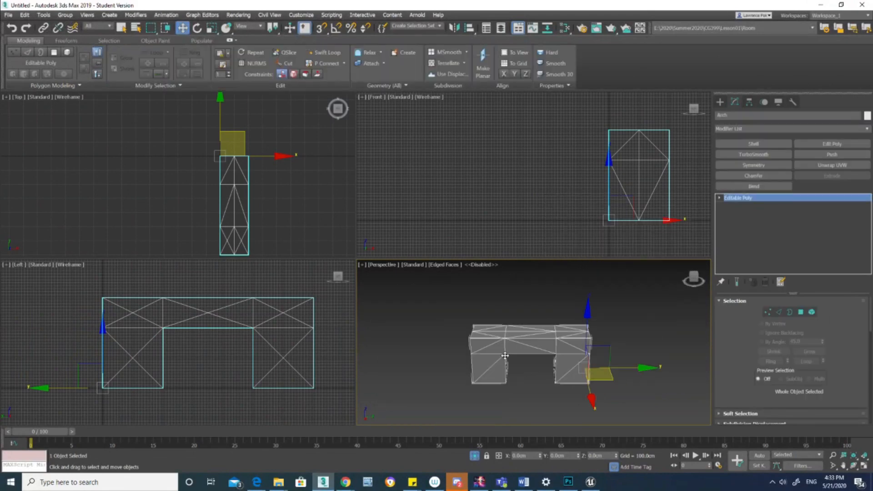
left_click(394, 86)
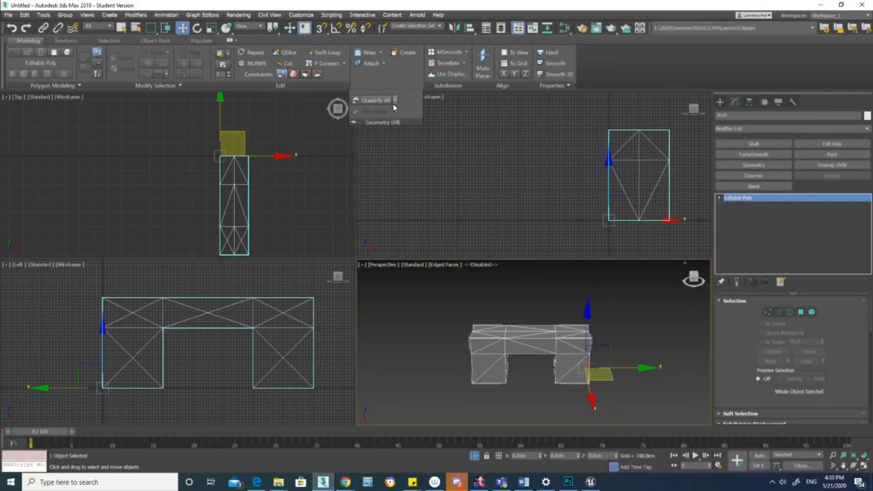
left_click(392, 101)
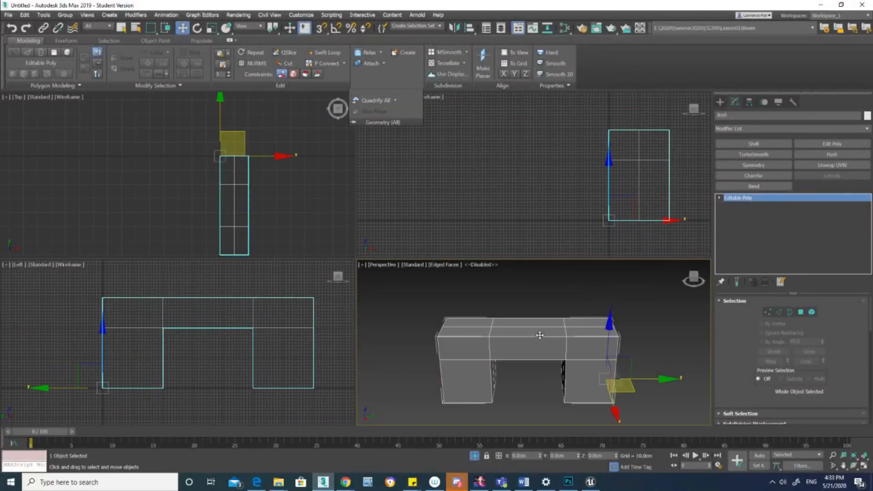
Select the two outer front polygons on the Arch's top, extrude them 108.047 cm, and extrude them again by a smaller height.
left_click(800, 313)
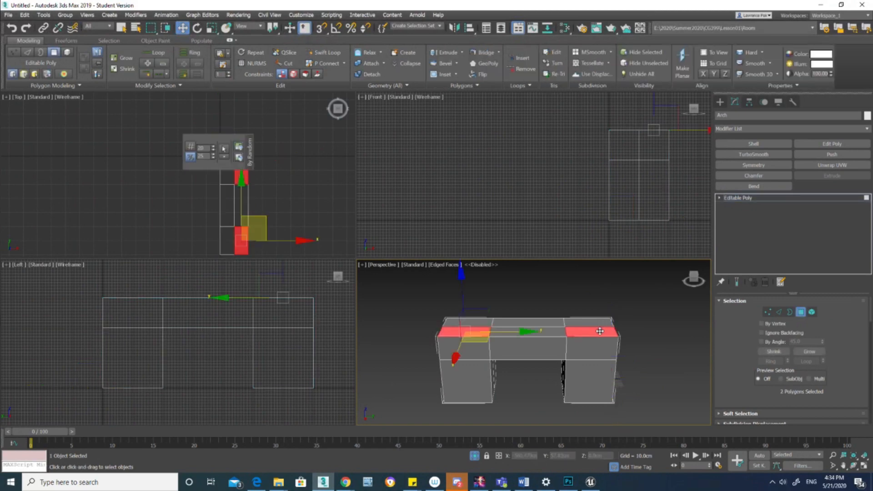
left_click_drag(845, 315, 845, 163)
left_click(786, 341)
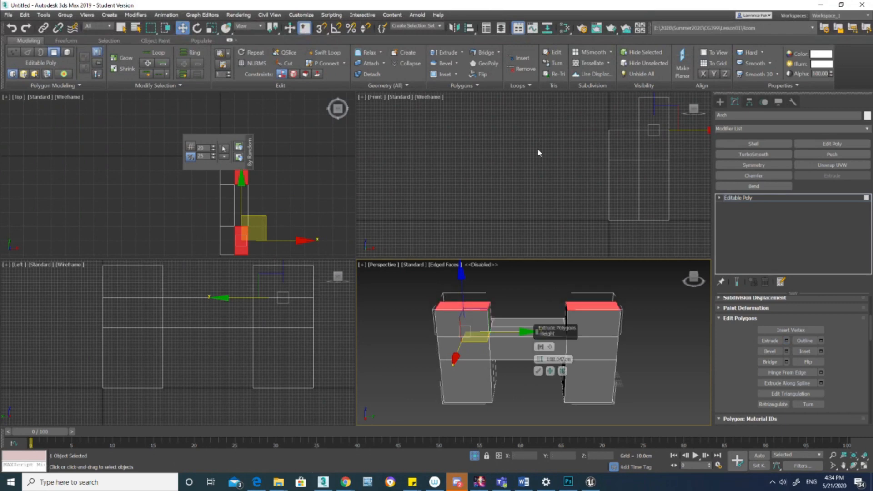
left_click(786, 341)
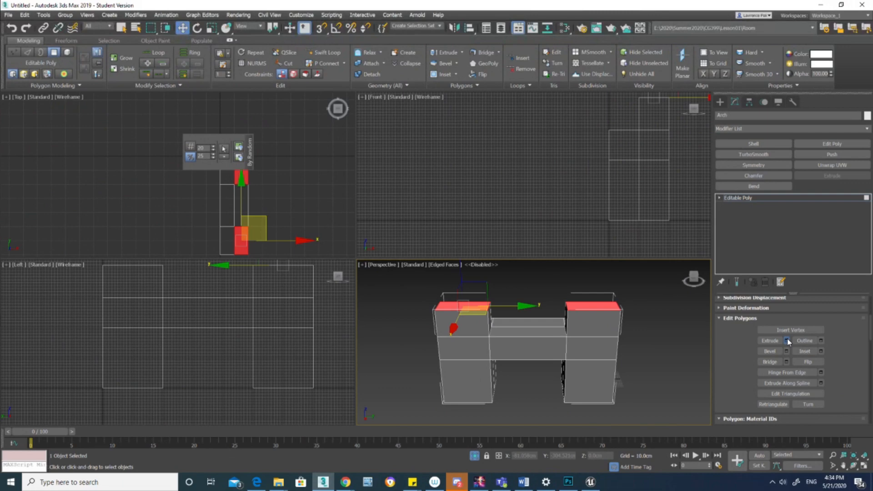
left_click(786, 341)
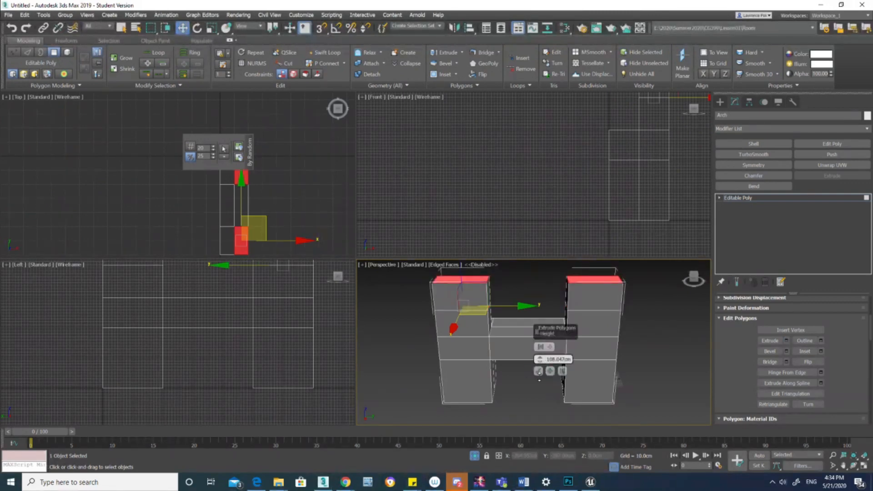
left_click(538, 371)
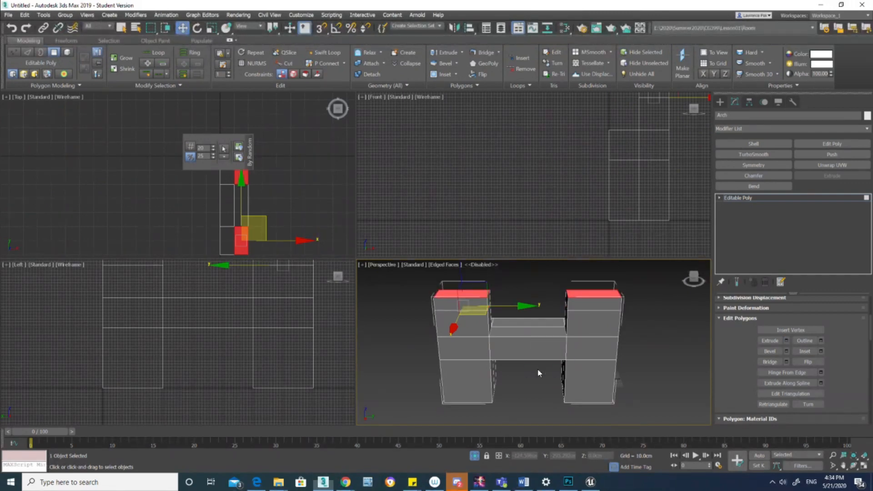
Bridge the facing inner polygons at the tops of the two extruded towers and leave polygon editing.
left_click(488, 298)
middle_click_drag(548, 312, 582, 315, "alt")
right_click(560, 292)
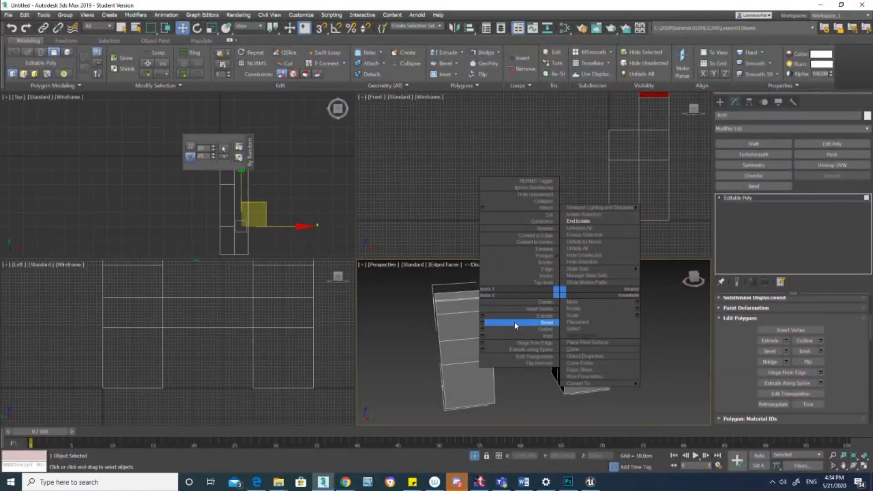
left_click(778, 363)
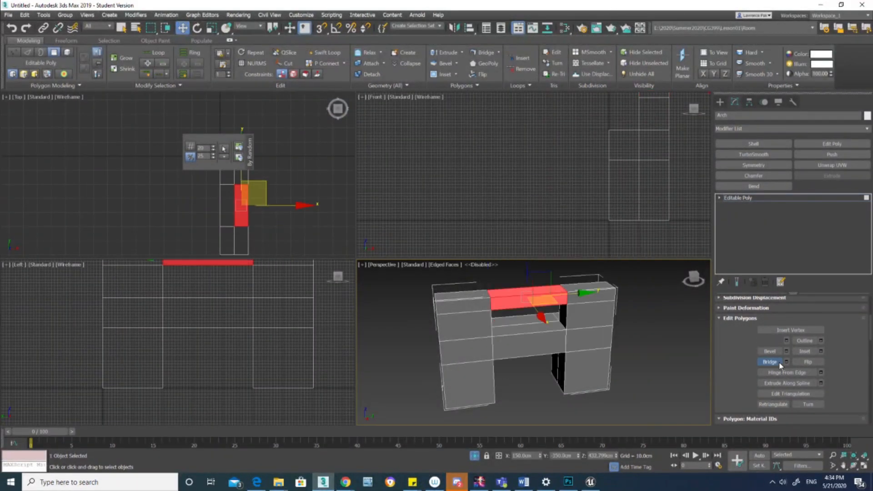
left_click(659, 343)
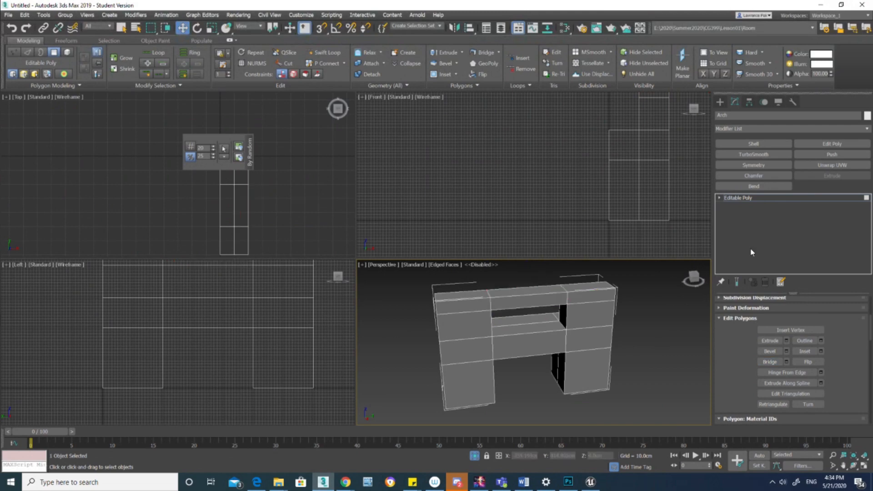
left_click(782, 198)
left_click(702, 385)
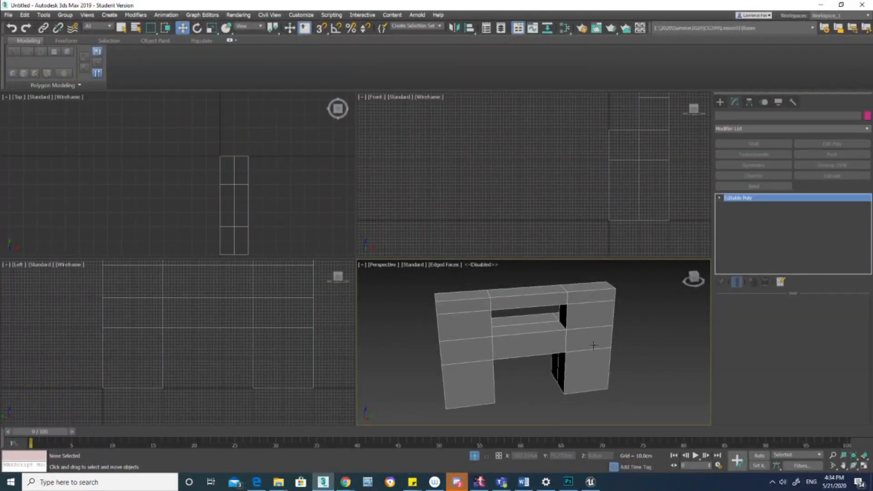
Export only the Arch to the Meshes folder, overwriting Arch.FBX with the existing FBX options.
left_click(580, 342)
left_click(9, 15)
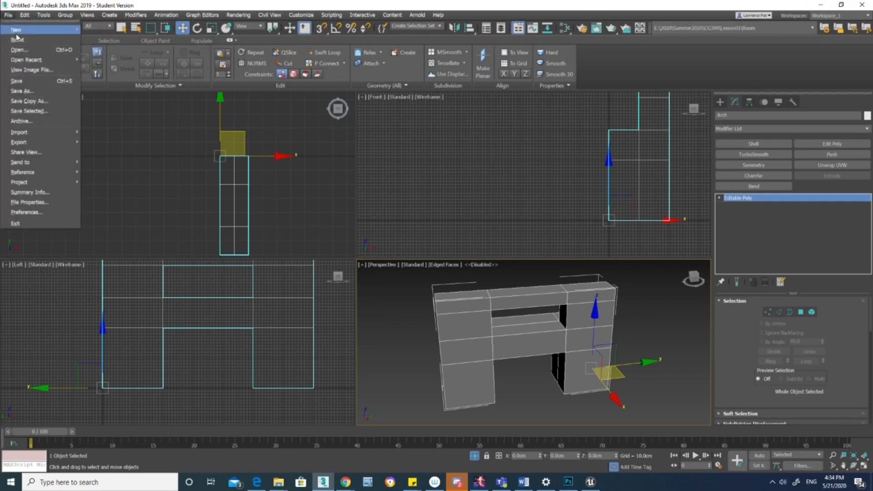
mouse_move(55, 142)
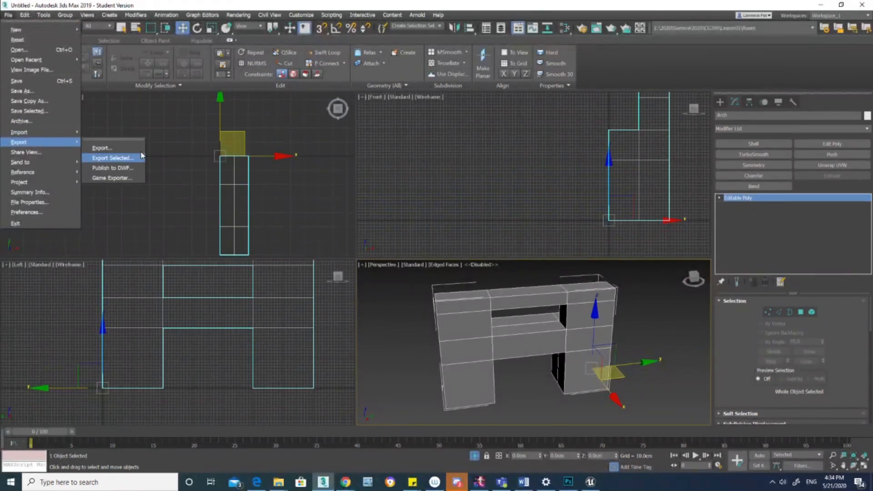
left_click(130, 156)
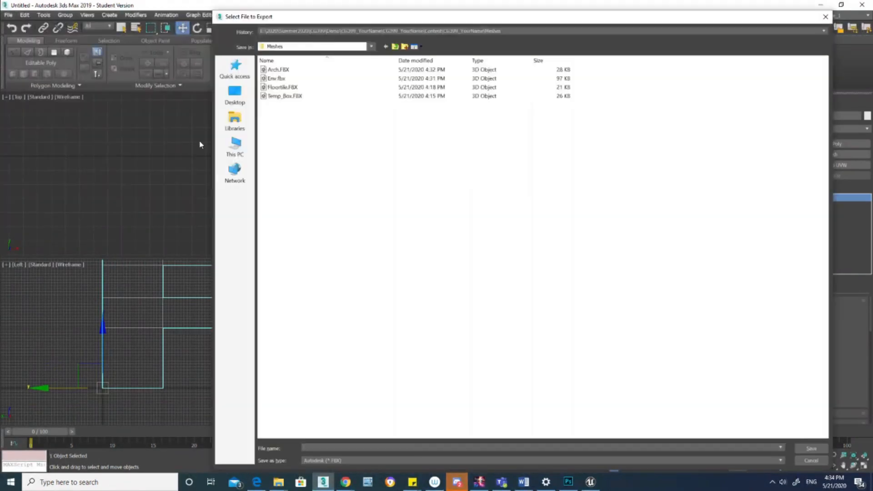
double_click(278, 69)
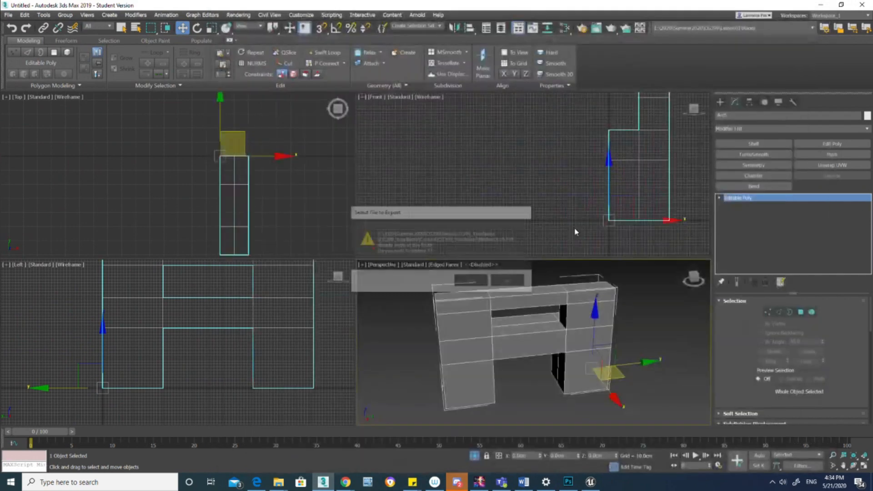
left_click(462, 282)
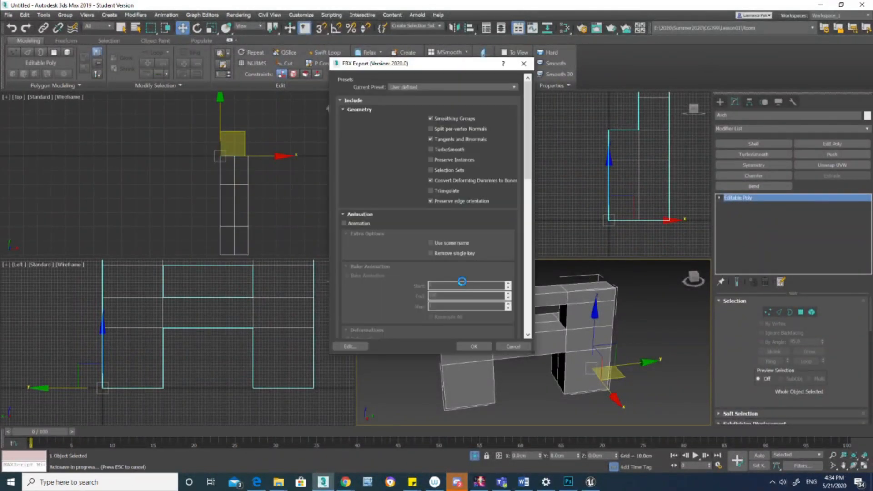
left_click(474, 346)
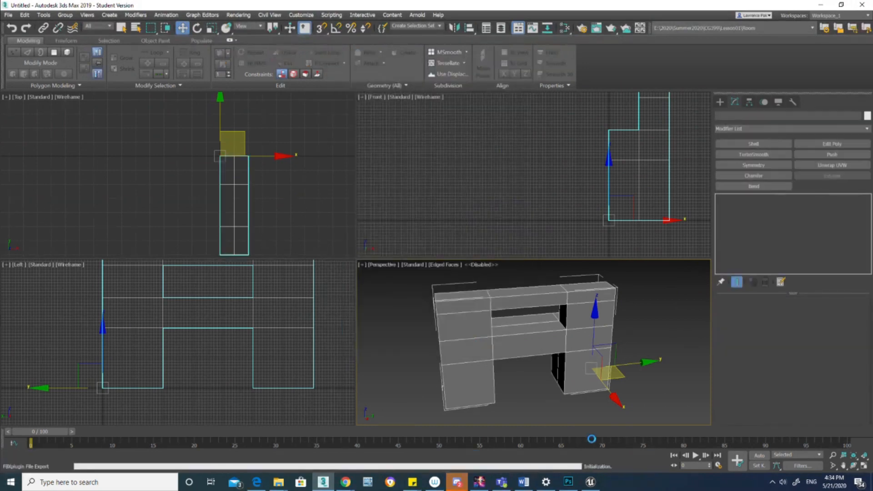
Switch to Unreal Editor, import the detected source file changes with the existing FBX options, and inspect the arch in the level.
left_click(591, 484)
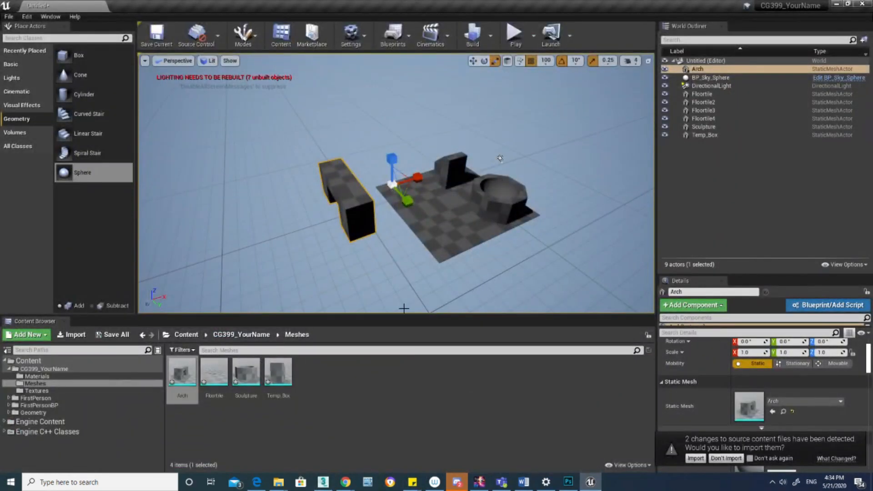
left_click(701, 458)
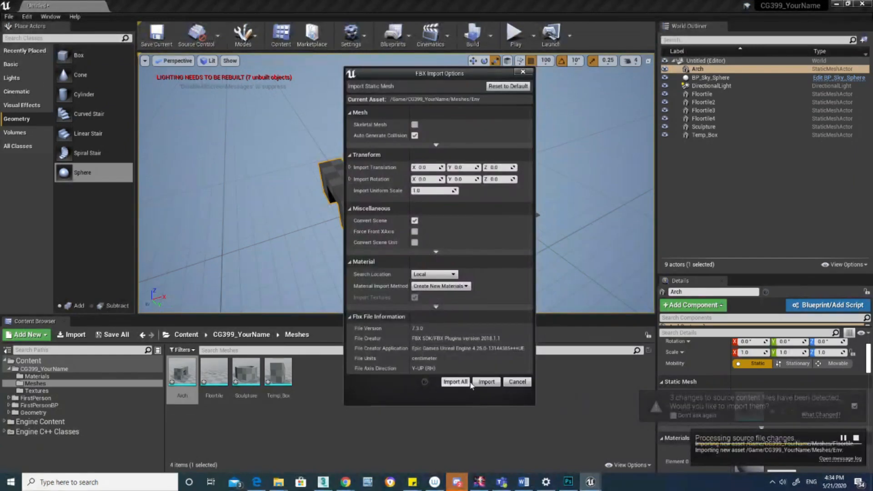
left_click(486, 382)
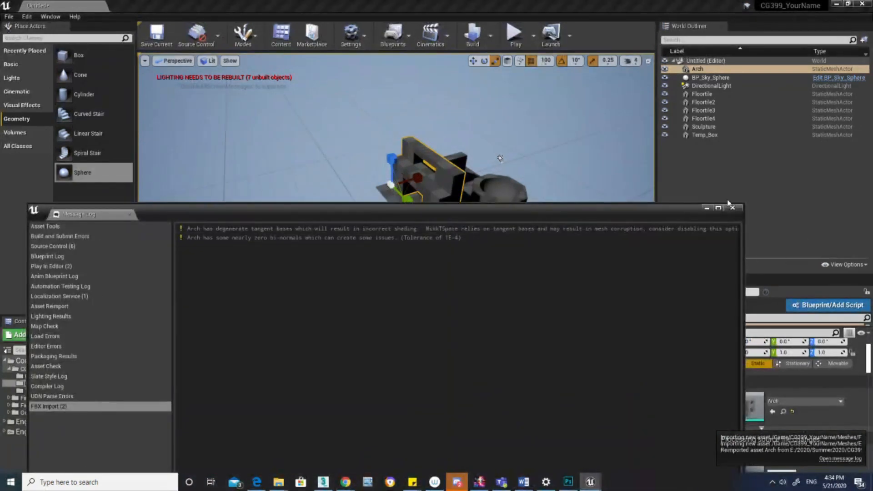
left_click(732, 209)
scroll(532, 131, "up", 5)
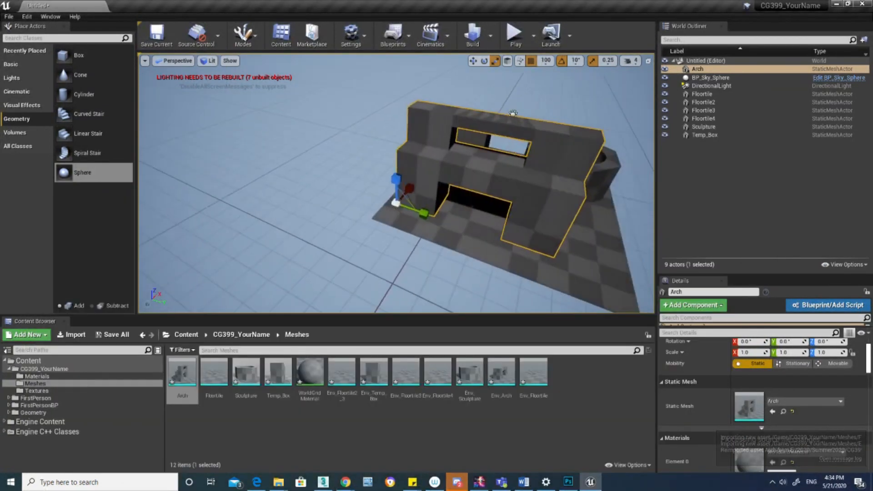
left_click_drag(532, 132, 313, 222, "alt")
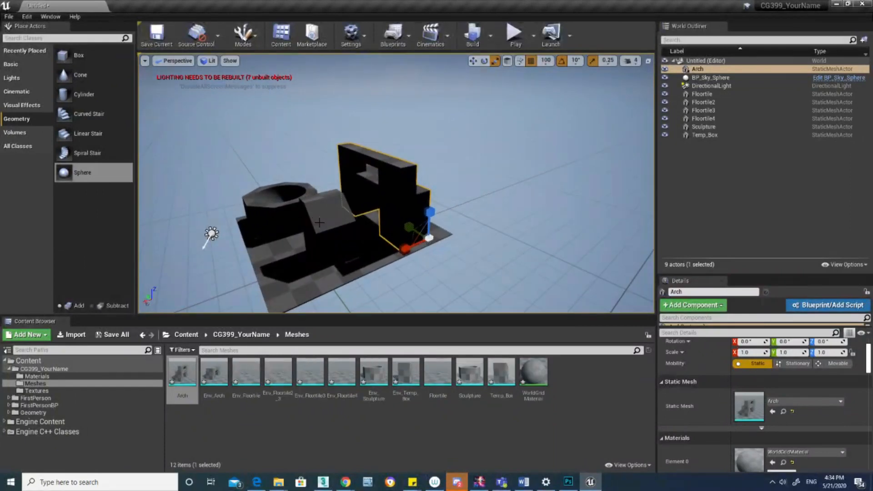
Select Temp_Box, Sculpture, Floortile and Floortile3 together in the level.
left_click(319, 222)
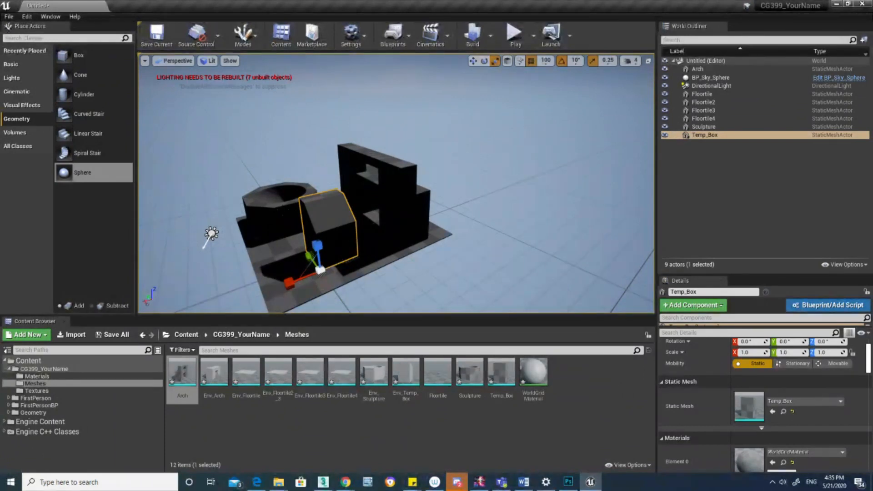
left_click(283, 211, "ctrl")
left_click(280, 255, "ctrl")
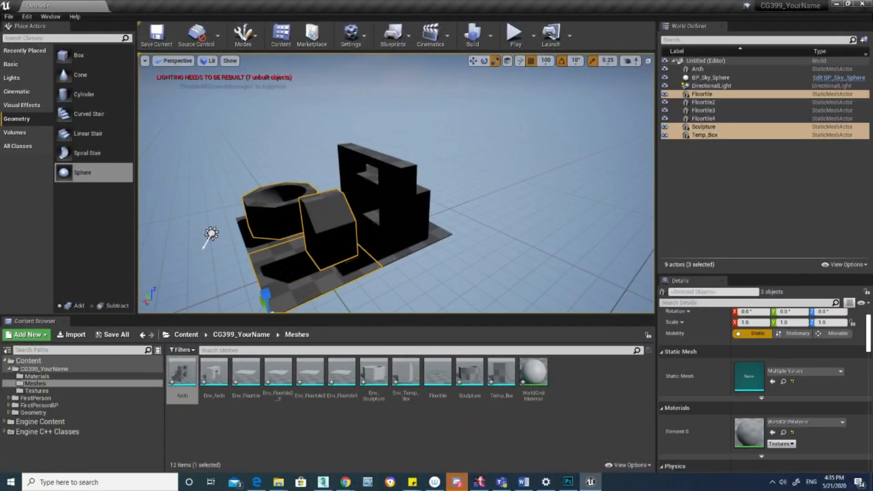
left_click(250, 241, "ctrl")
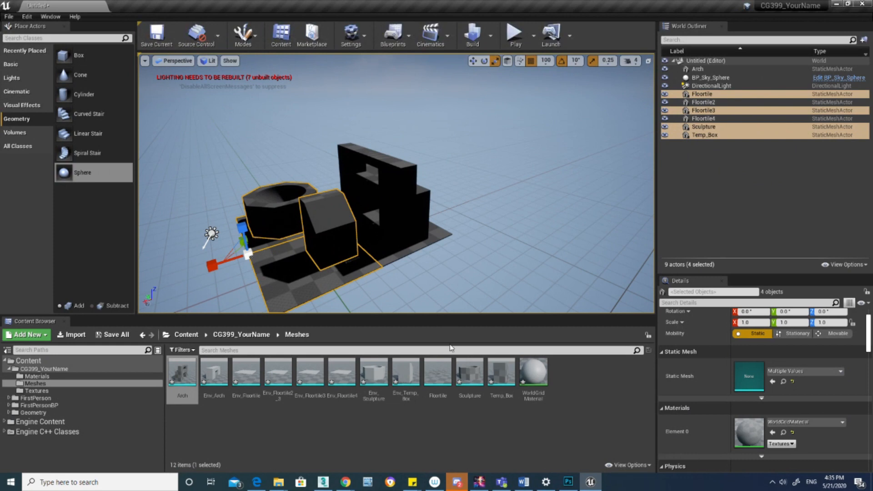
Examine the level's meshes from the sculpture side and select only the Arch.
right_click_drag(383, 223, 347, 254)
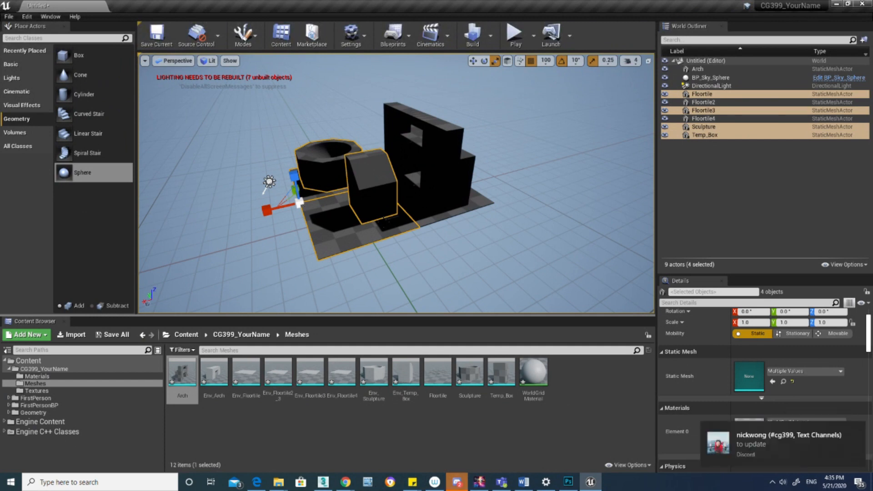
left_click_drag(384, 218, 421, 195, "alt")
right_click_drag(420, 196, 395, 197)
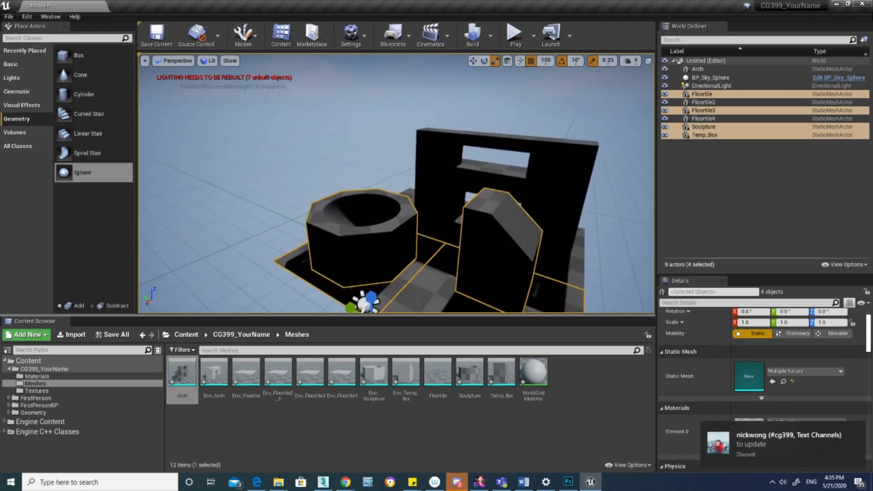
right_click_drag(487, 208, 487, 206)
left_click(487, 208)
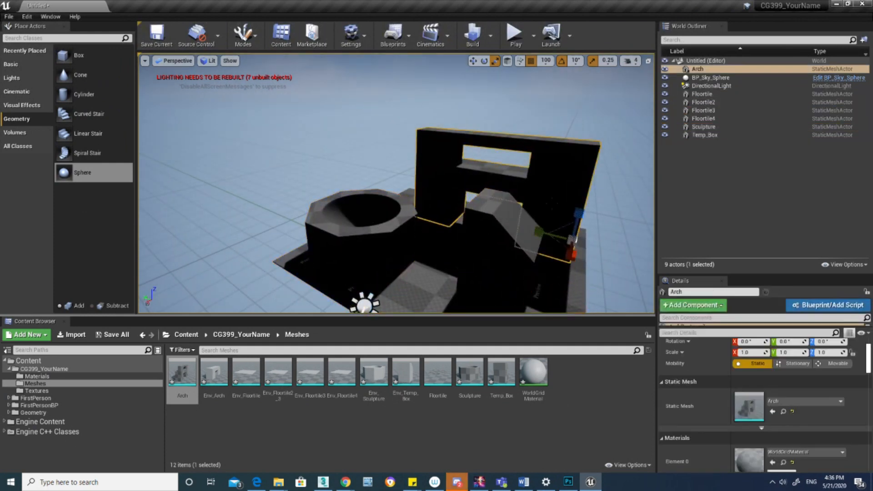
Select the Sculpture in the level and examine it together with the surrounding meshes from several sides.
left_click(386, 229)
mouse_move(386, 229)
right_mouse_down()
mouse_move(441, 229)
mouse_move(500, 248)
right_mouse_up()
right_click_drag(367, 237, 407, 215)
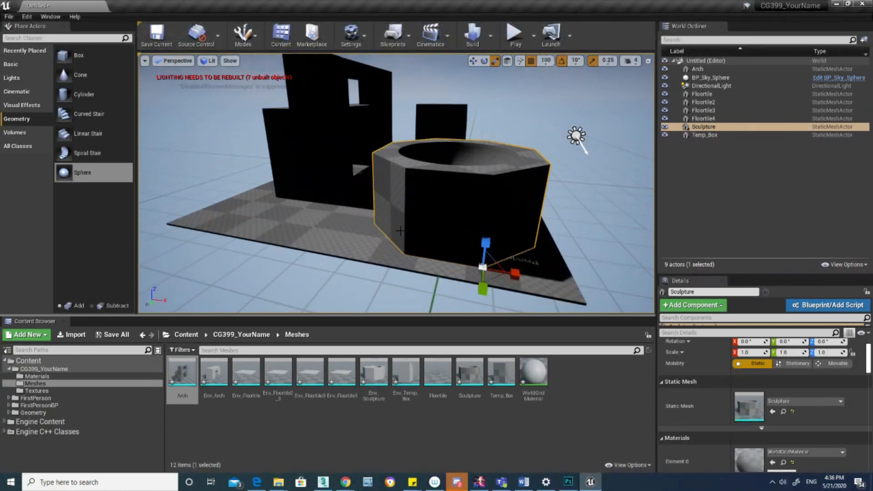
mouse_move(400, 231)
right_mouse_down()
mouse_move(442, 195)
mouse_move(440, 224)
right_mouse_up()
key("w")
key("s")
key("s")
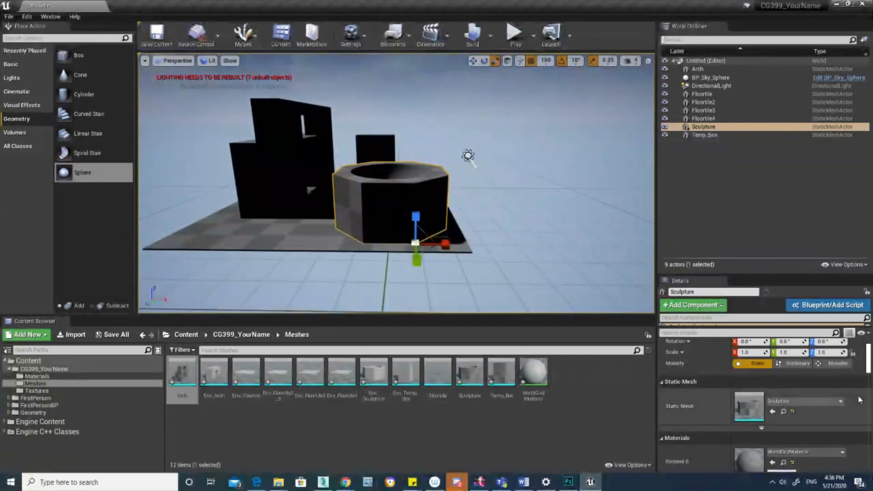
mouse_move(415, 222)
right_mouse_down()
mouse_move(373, 198)
mouse_move(390, 251)
right_mouse_up()
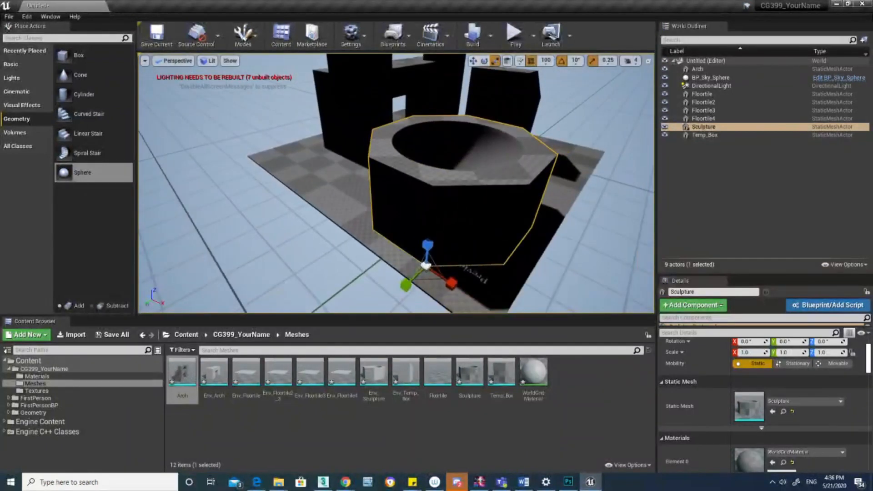
scroll(455, 180, "down", 4)
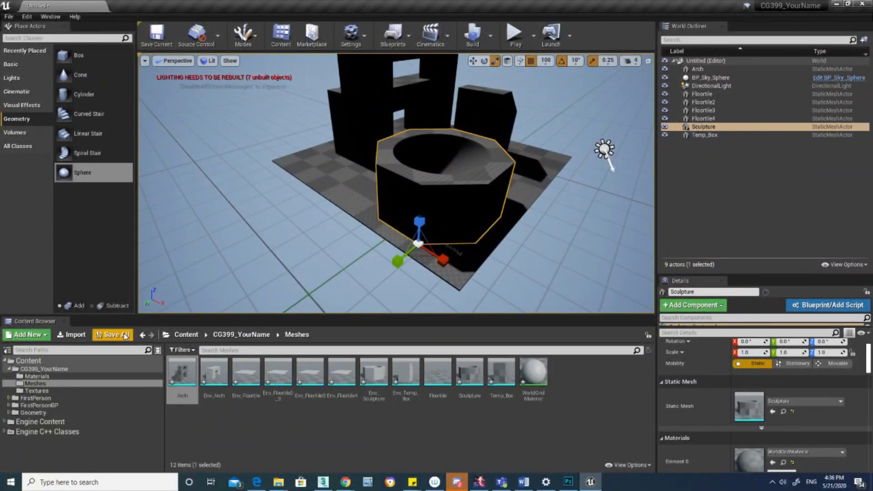
Export the Sculpture static mesh asset as an FBX file named Sculpture to the project's Meshes folder.
left_click(355, 432)
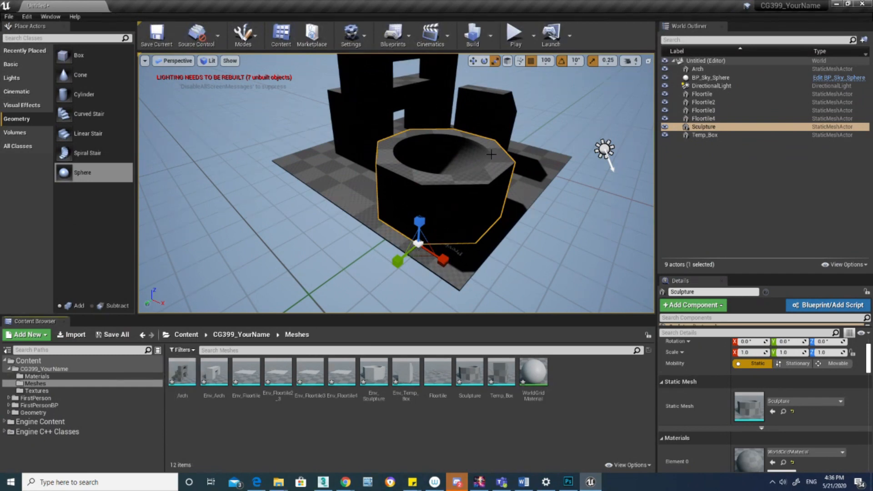
left_click(465, 378)
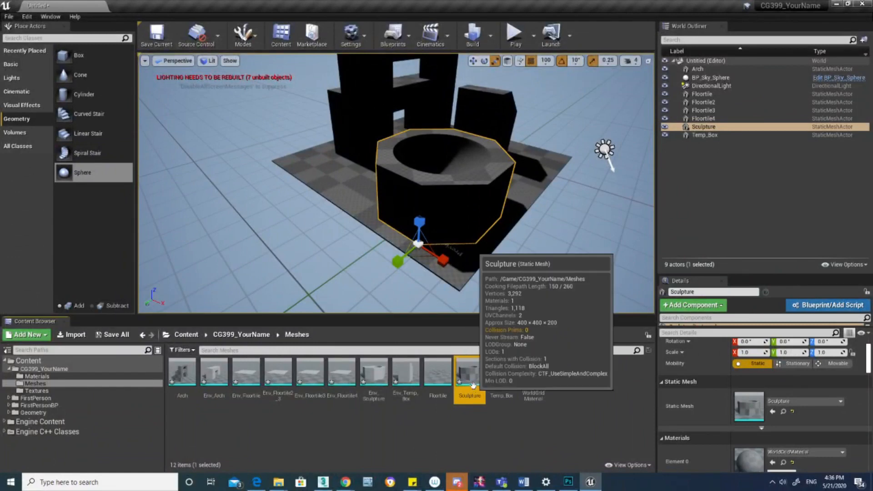
right_click(472, 385)
mouse_move(540, 228)
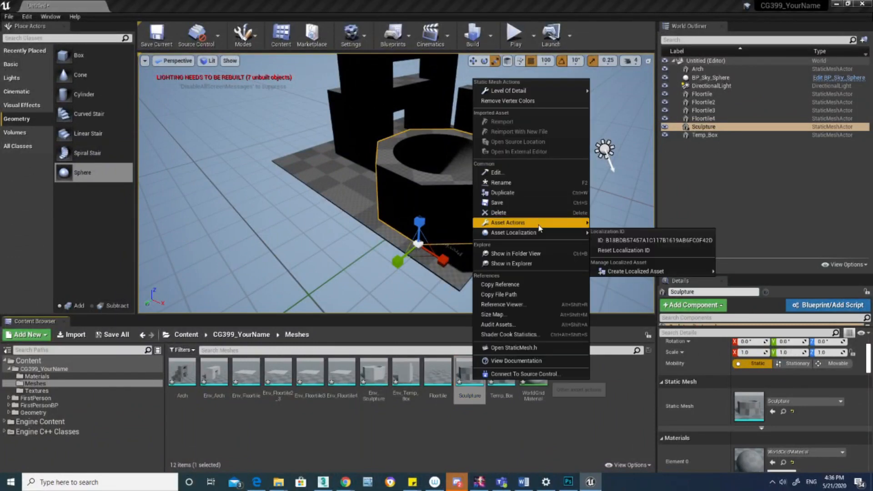
left_click(611, 264)
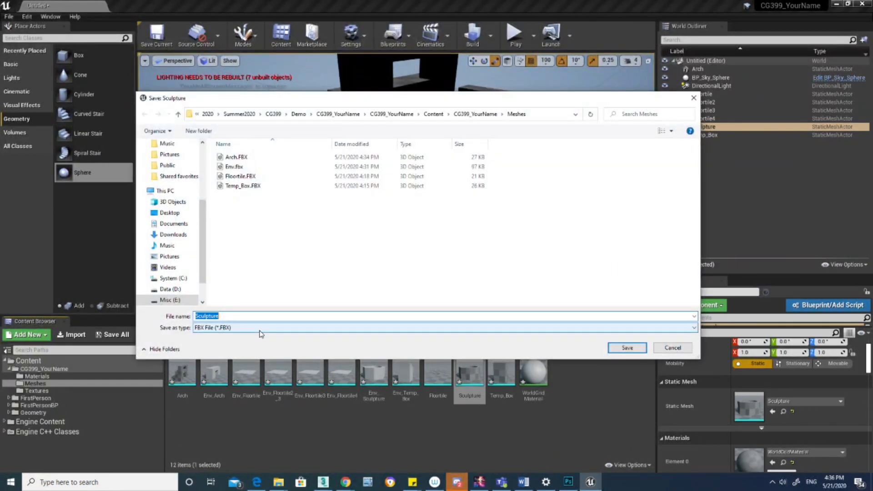
left_click(633, 349)
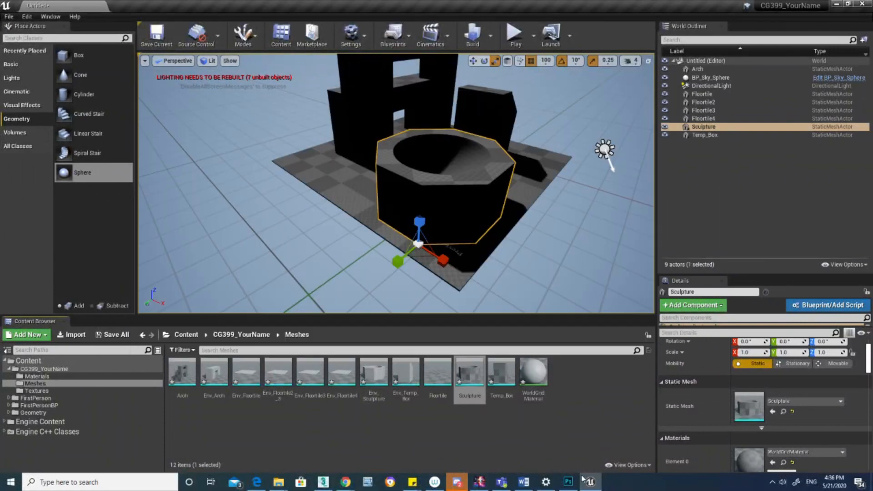
Switch to 3ds Max and import Sculpture.FBX from the Meshes folder into the current scene.
left_click(322, 482)
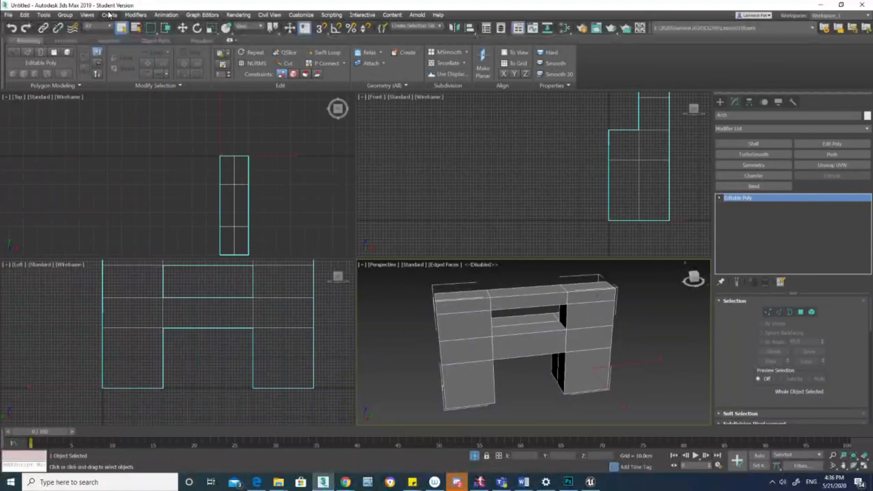
left_click(8, 15)
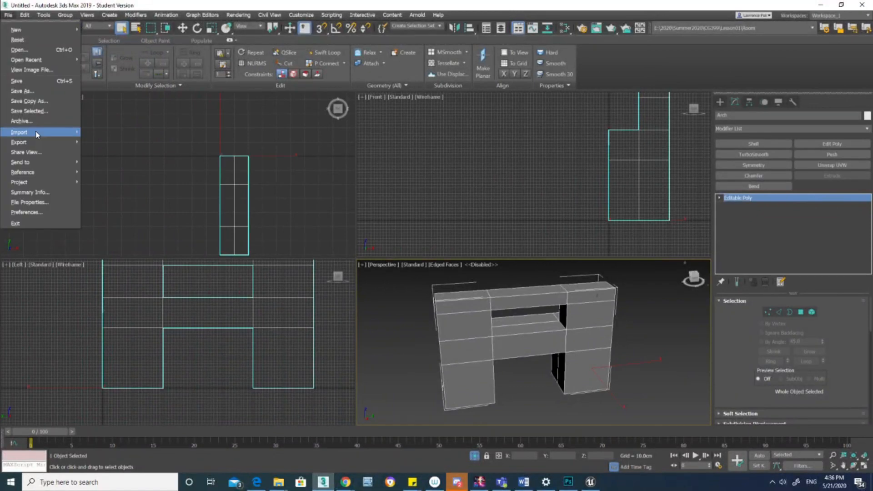
left_click(104, 132)
left_click(285, 96)
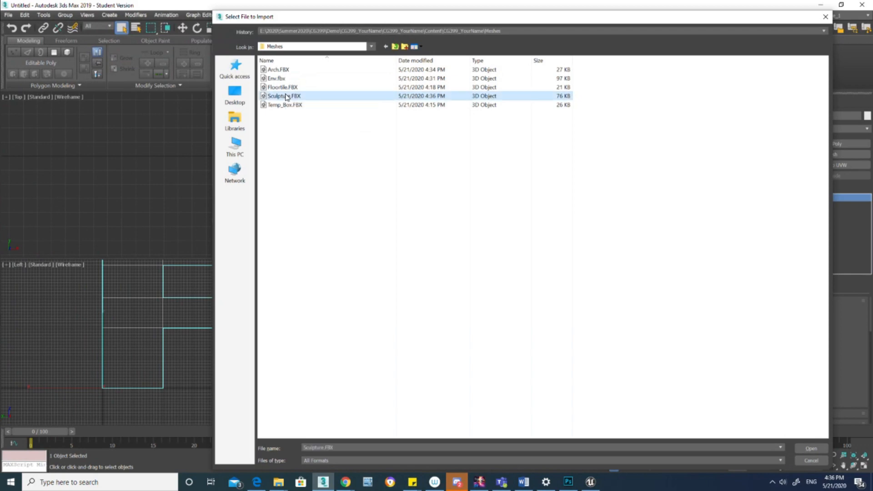
left_click(806, 450)
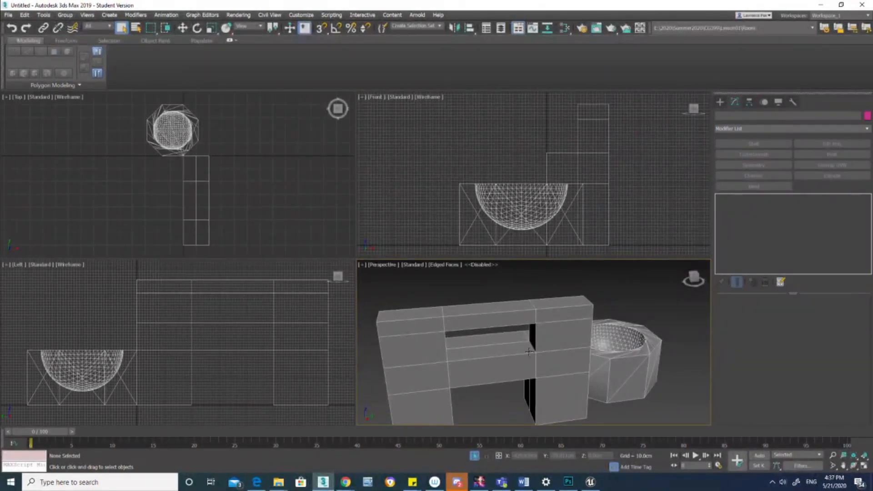
End the isolation to show all scene meshes and bring the sculpture into view.
right_click(620, 342)
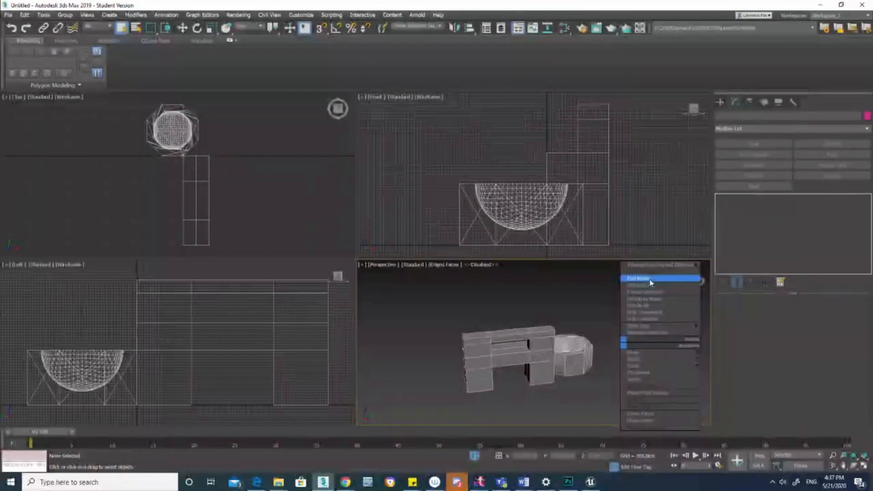
left_click(650, 285)
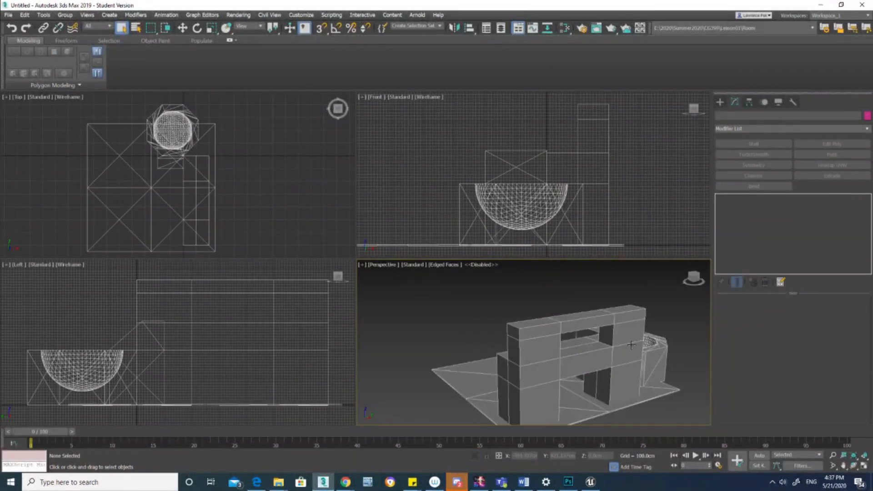
middle_click_drag(631, 345, 465, 348, "alt")
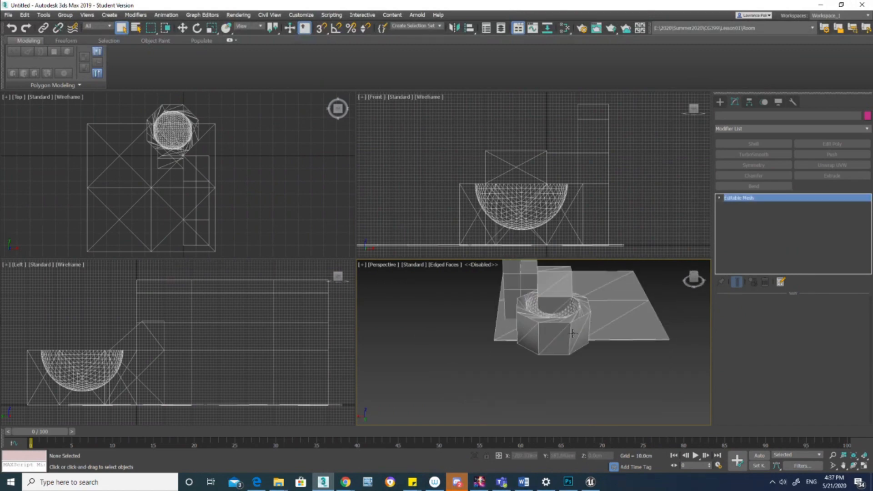
Delete the sculpture mesh and undo the deletion.
key("Delete")
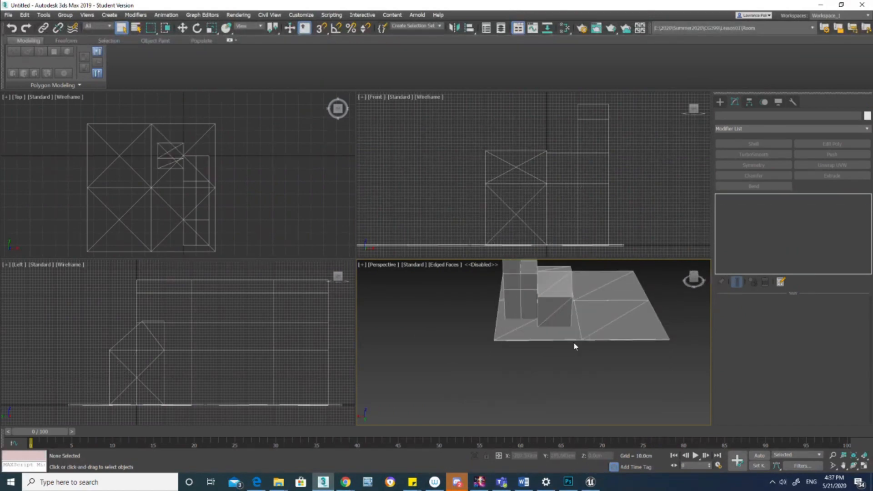
middle_click_drag(573, 343, 624, 335, "alt")
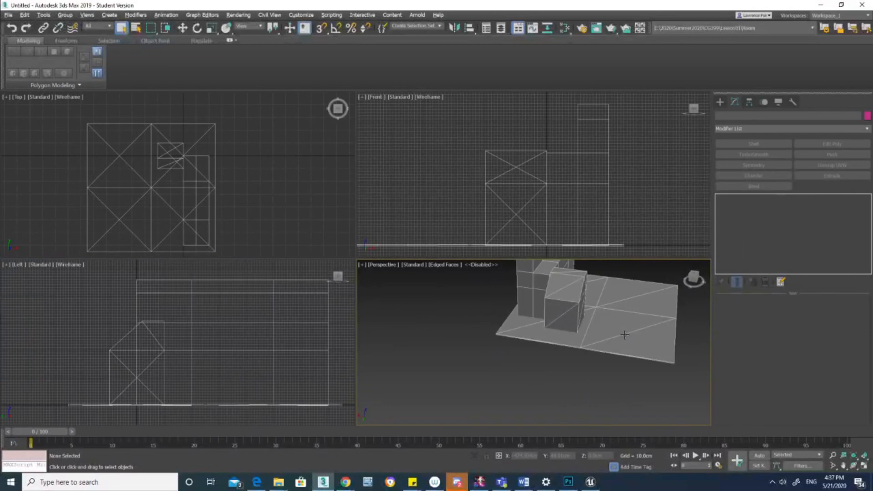
key("ctrl+z")
Isolate the sculpture mesh and convert it to an Editable Poly.
mouse_move(536, 354)
middle_mouse_down("alt")
mouse_move(618, 338)
mouse_move(579, 346)
middle_mouse_up("alt")
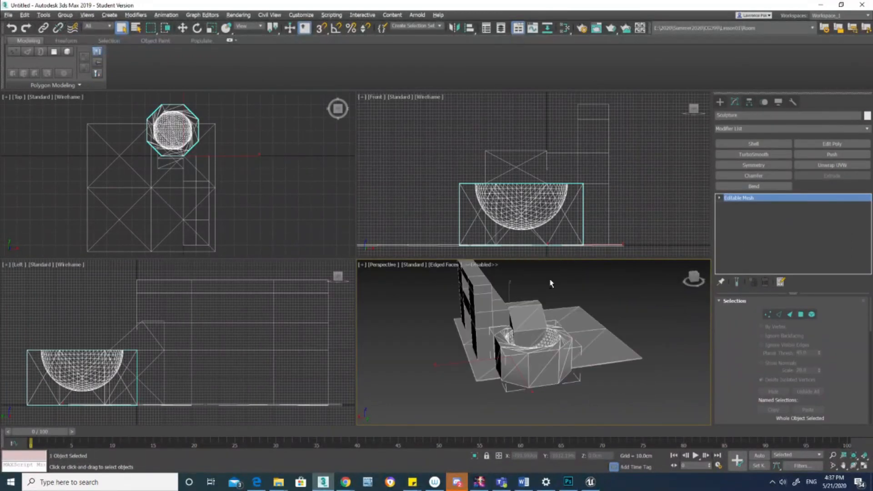
key("alt+q")
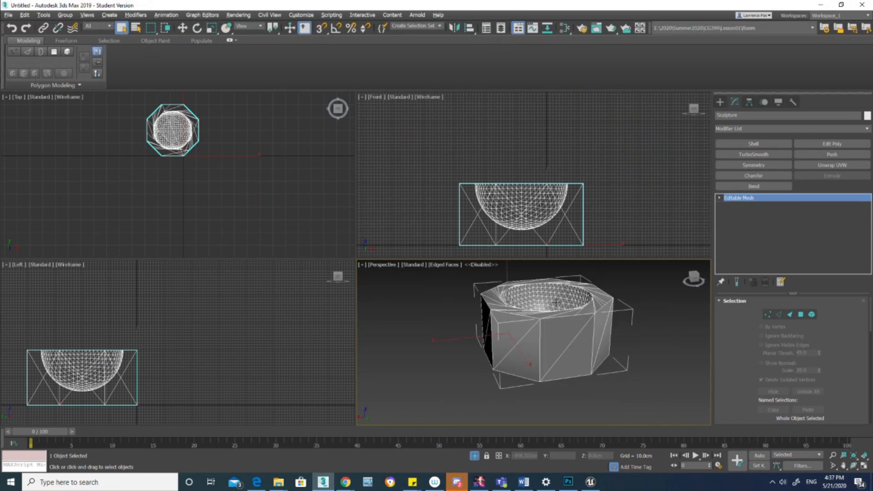
right_click(556, 302)
mouse_move(560, 394)
left_click(661, 396)
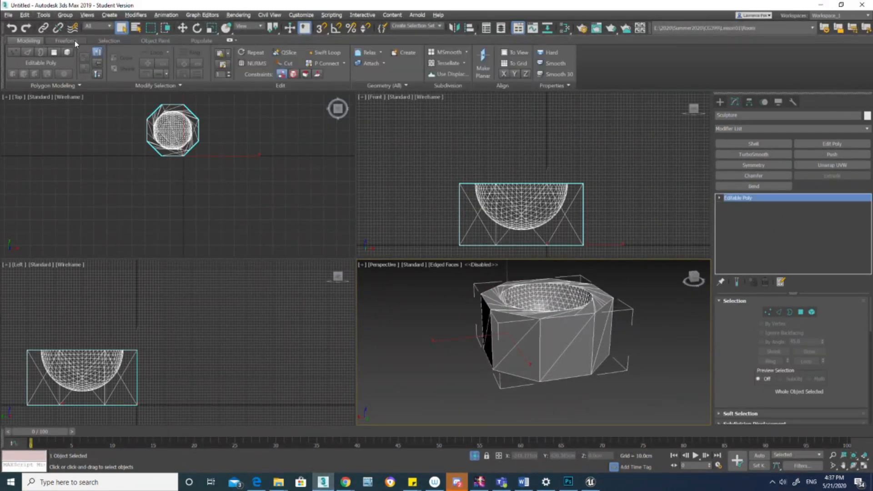
Apply Quadrify All to the sculpture and inspect its rim, bowl and outer faces.
middle_click_drag(563, 310, 518, 332)
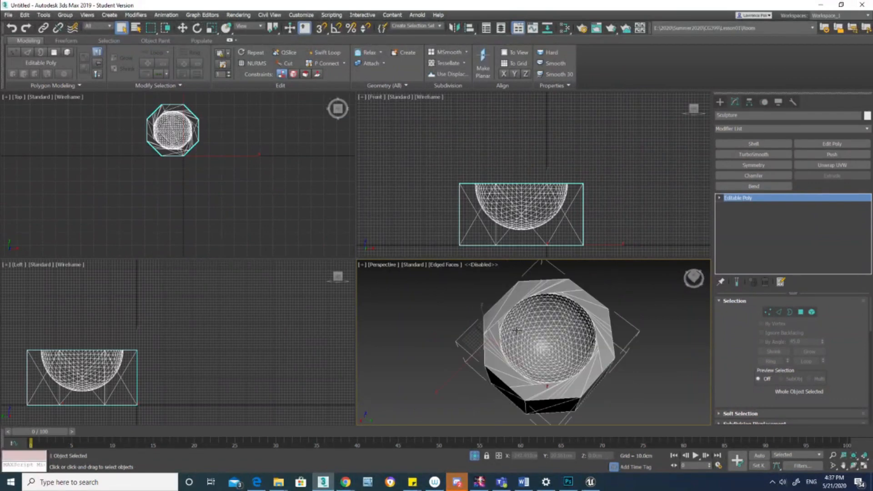
left_click(383, 86)
left_click(377, 100)
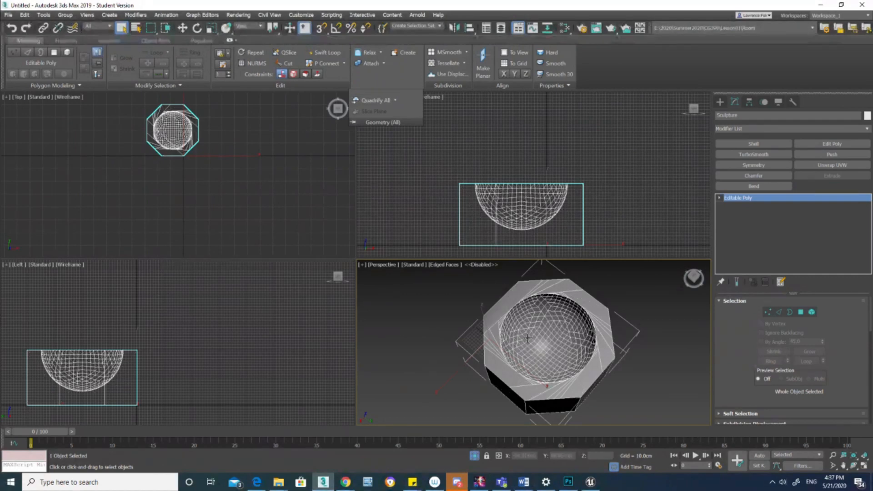
middle_click_drag(534, 314, 600, 346, "alt")
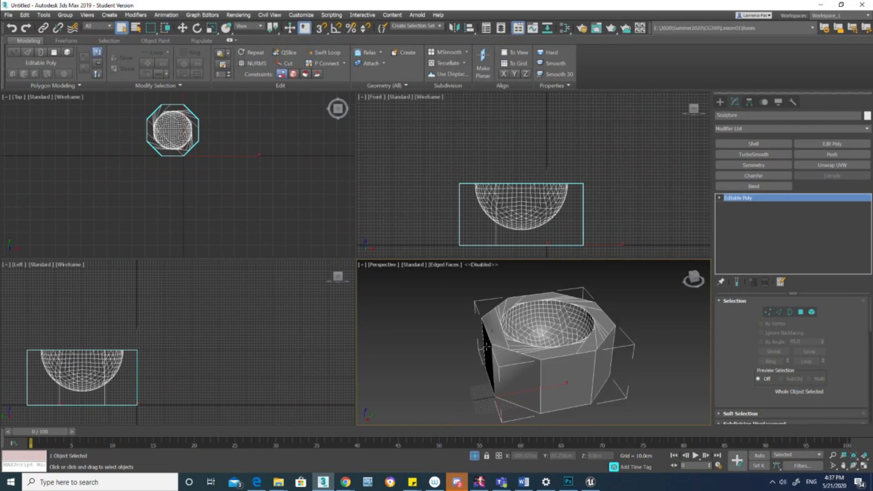
Export only the selected sculpture to the Meshes folder, overwriting Sculpture.FBX with the existing FBX options.
left_click(8, 16)
mouse_move(45, 146)
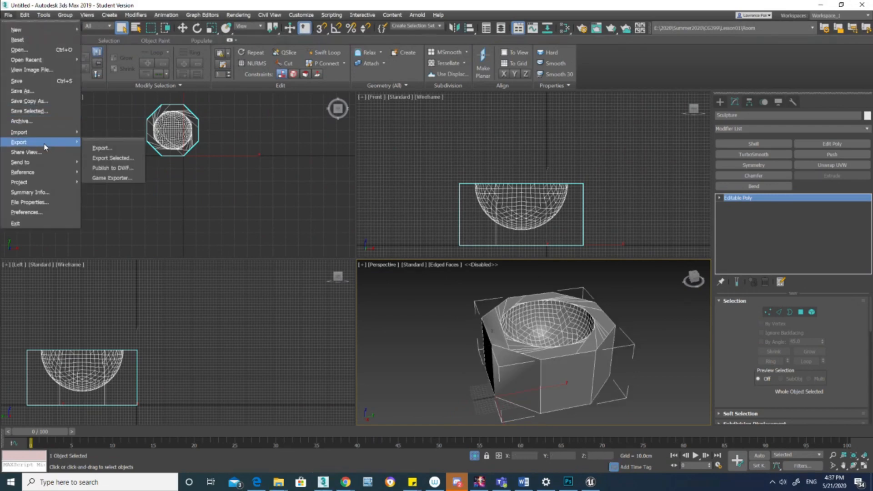
left_click(126, 158)
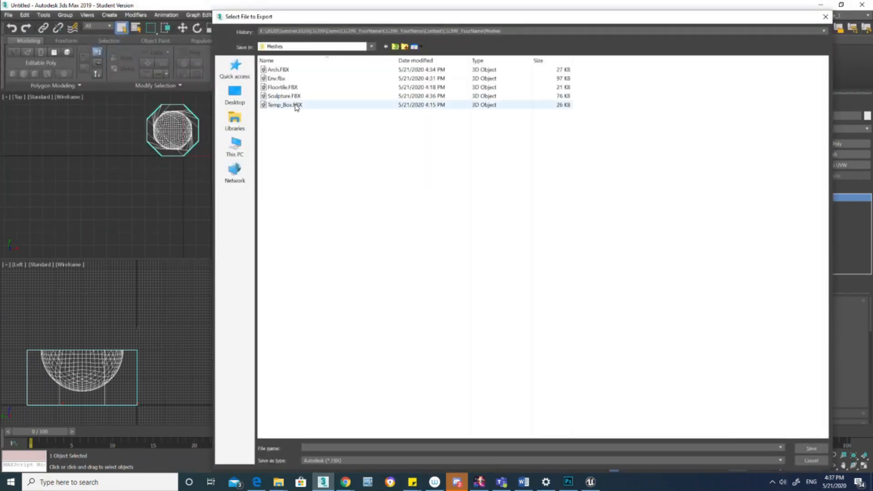
double_click(284, 96)
left_click(470, 281)
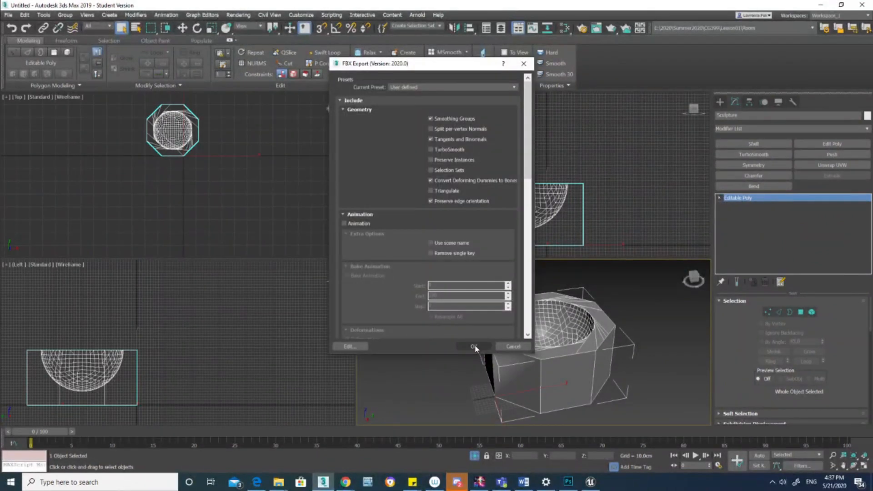
left_click(473, 347)
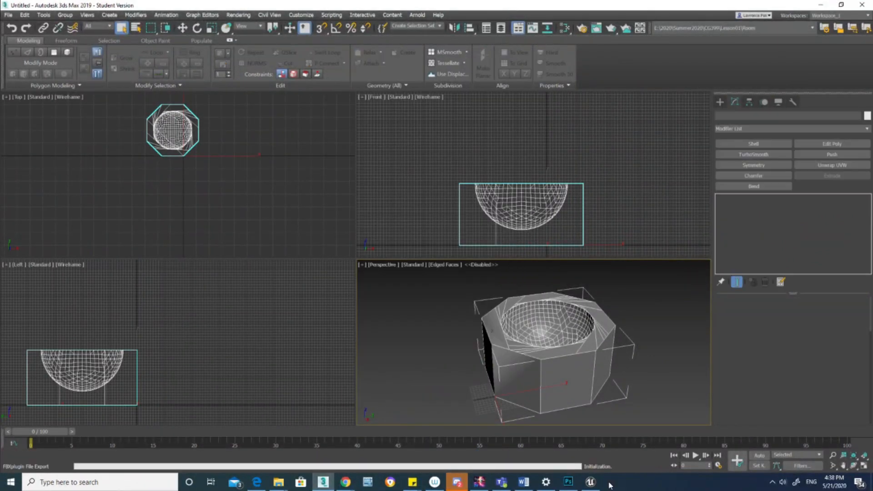
Switch to Unreal Editor, import the detected source file change, and view the sculpture in the level.
mouse_move(592, 487)
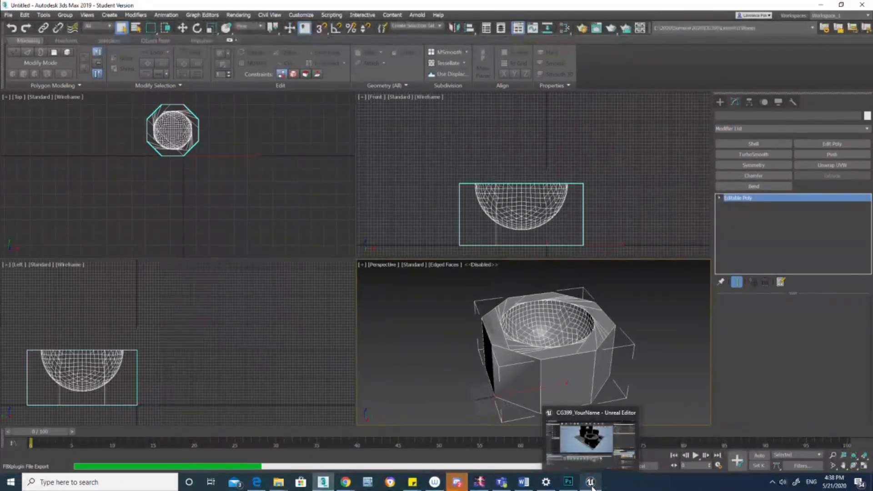
left_click(591, 483)
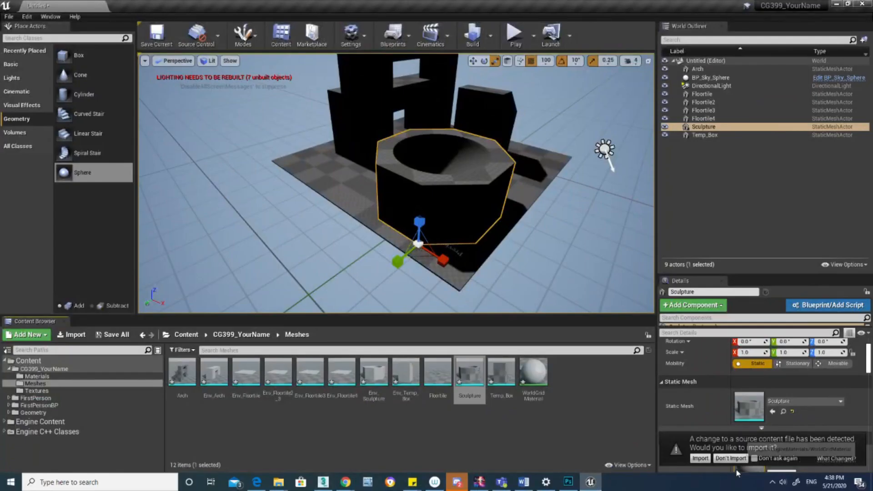
left_click(702, 458)
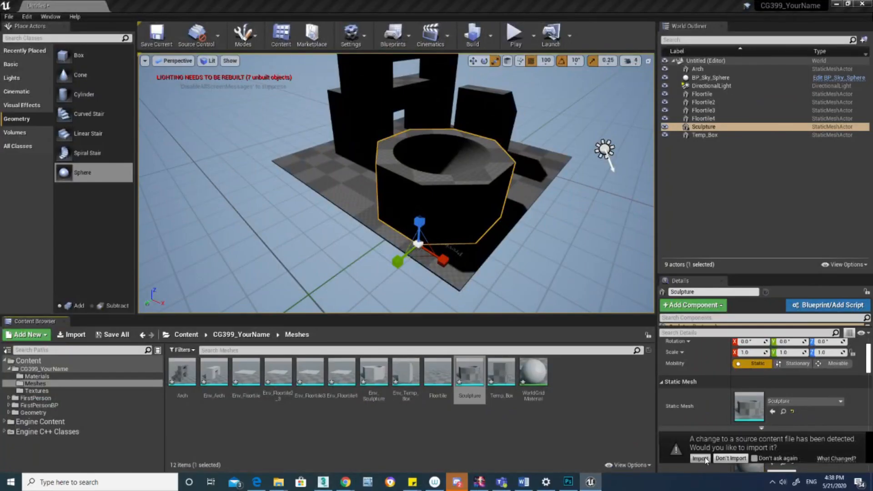
right_click_drag(564, 255, 585, 245)
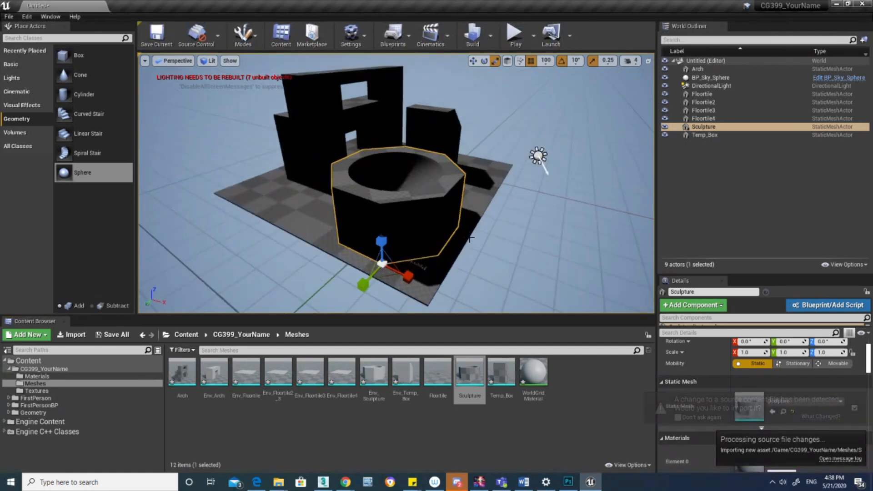
Check the Sculpture's mesh and material details and open its asset in the Static Mesh Editor.
scroll(858, 388, "down", 2)
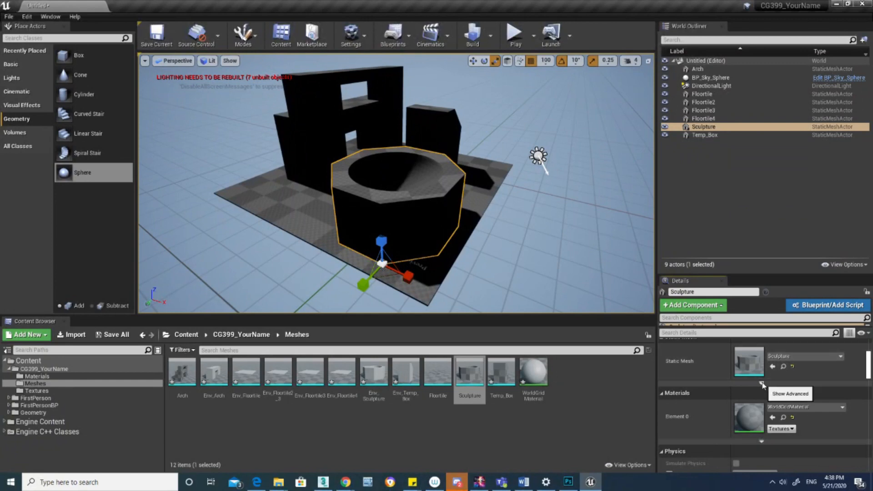
left_click(471, 379)
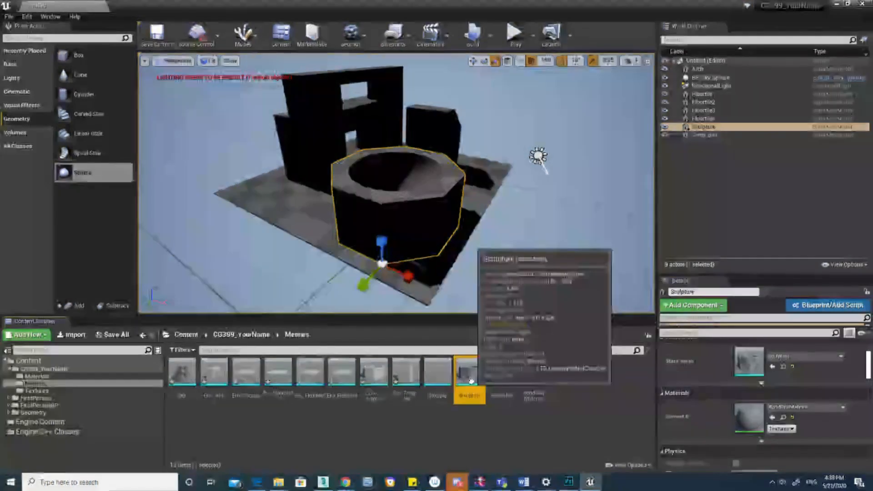
double_click(471, 380)
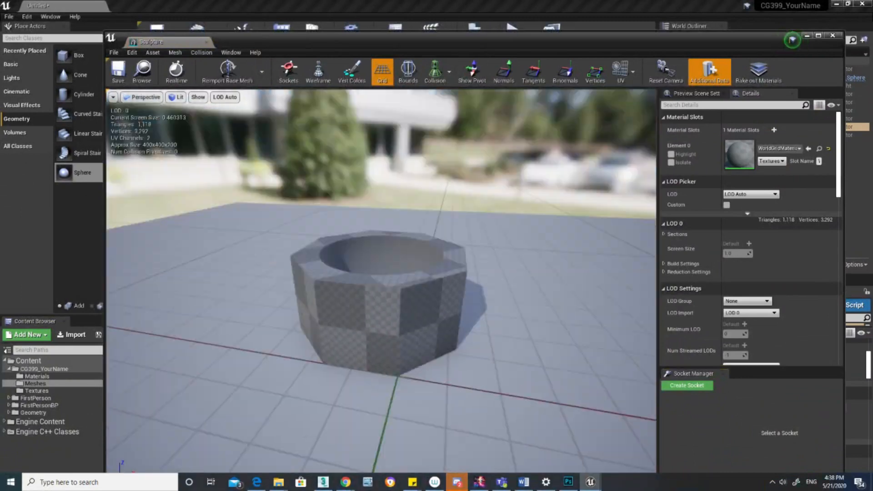
Set the source file in the Sculpture asset's import settings to Sculpture.FBX from the Meshes folder.
scroll(840, 178, "down", 1)
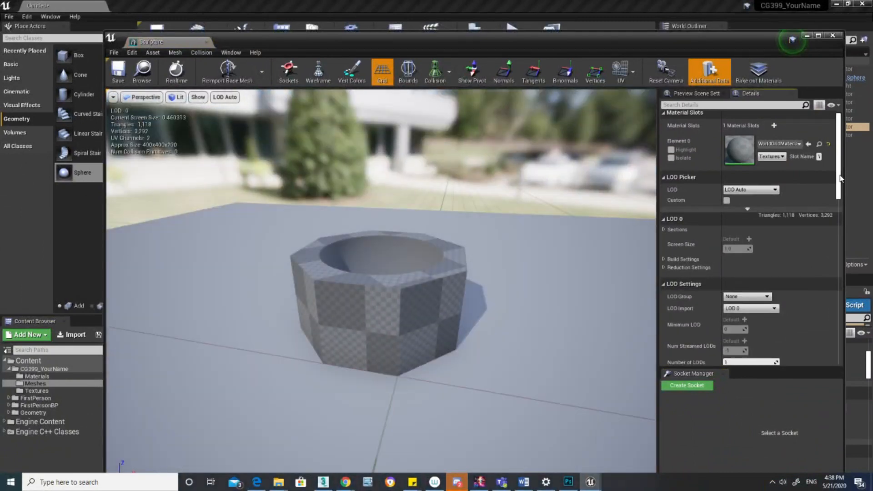
left_click_drag(840, 178, 835, 330)
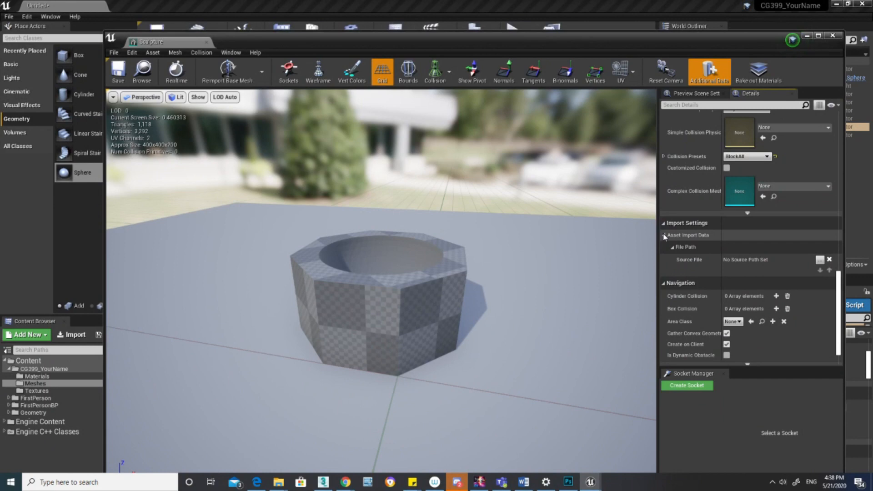
scroll(670, 252, "up", 1)
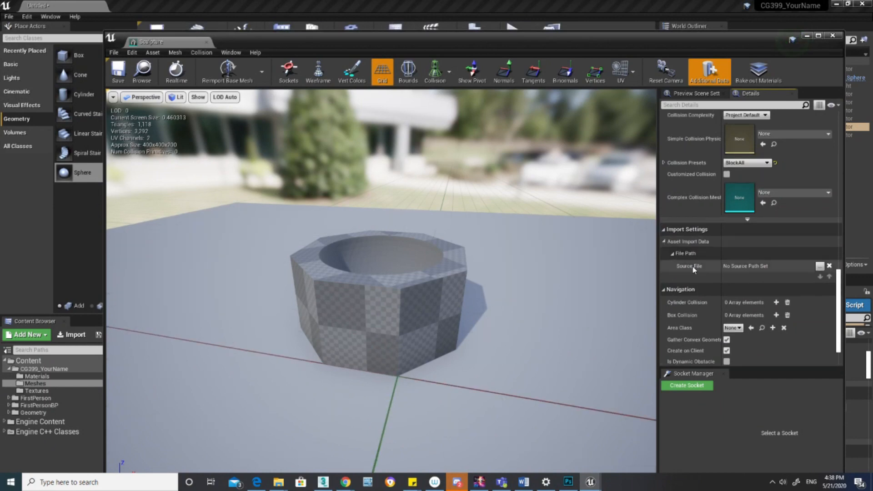
left_click(820, 266)
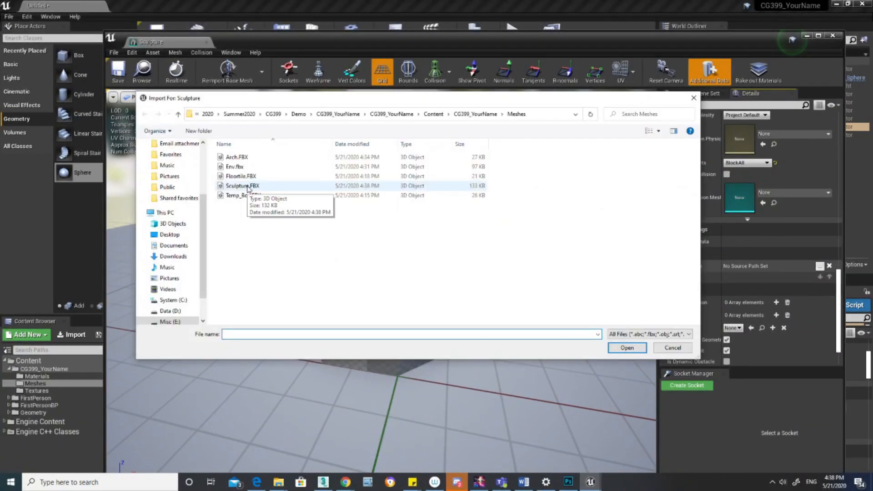
double_click(242, 186)
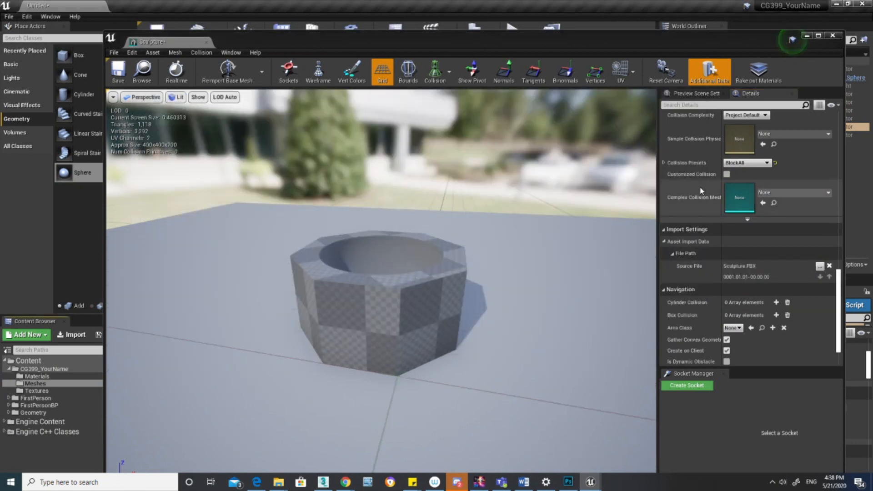
Reimport the Sculpture's base mesh from its source file and close the Static Mesh Editor.
left_click(226, 80)
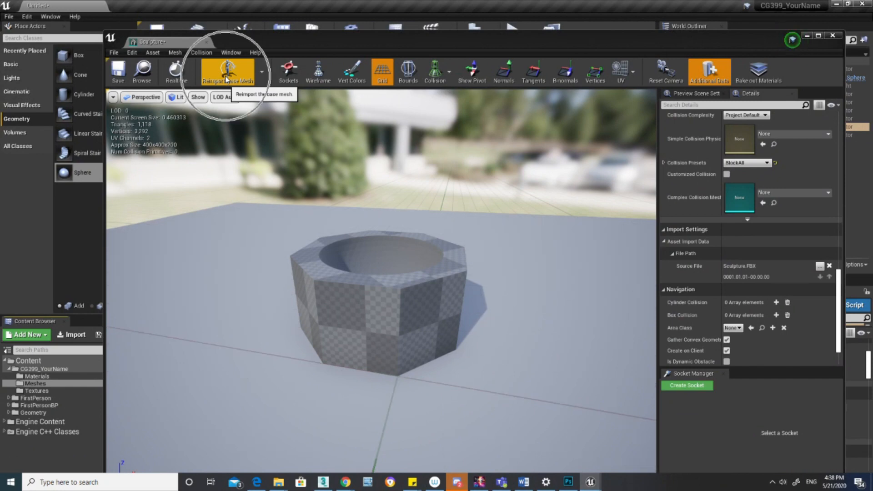
left_click(226, 80)
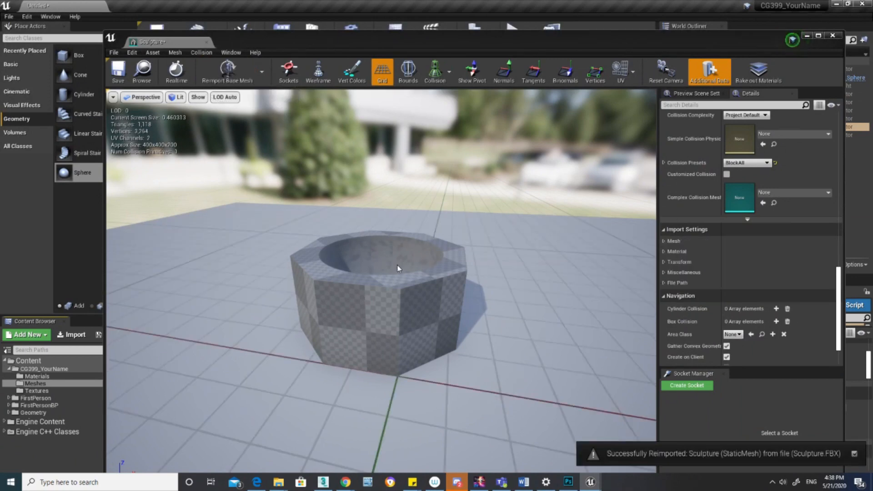
left_click(832, 35)
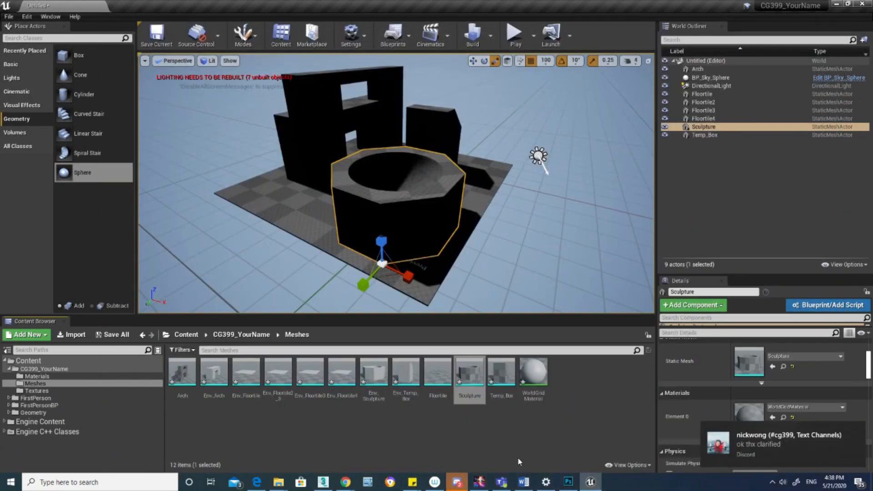
Switch to 3ds Max and extrude two opposite rim polygons of the sculpture upward into raised walls.
left_click(568, 481)
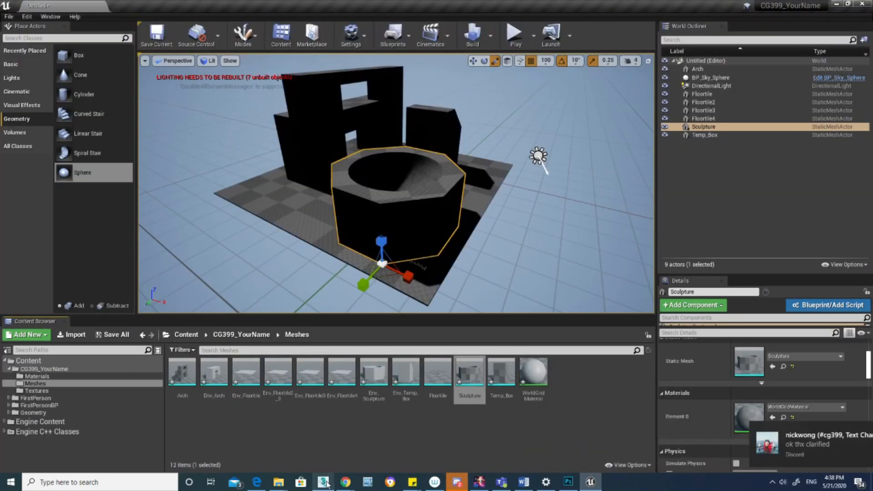
left_click(332, 484)
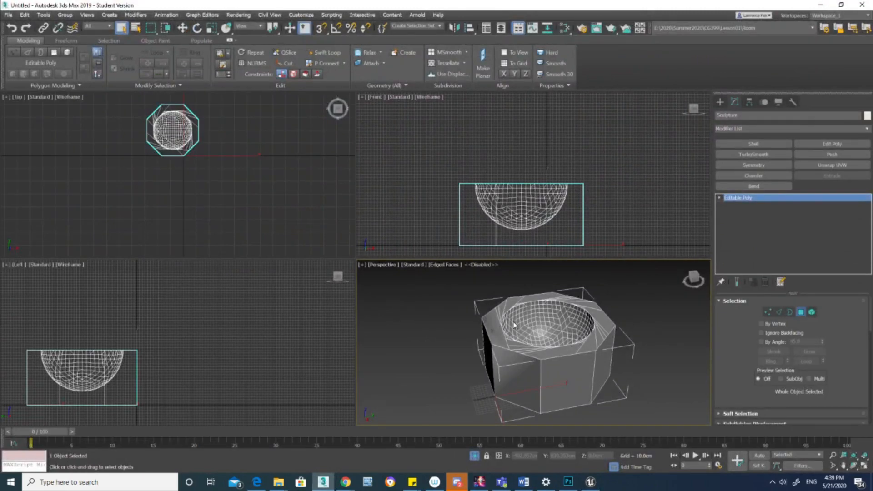
left_click(597, 321, "ctrl")
right_click(597, 321)
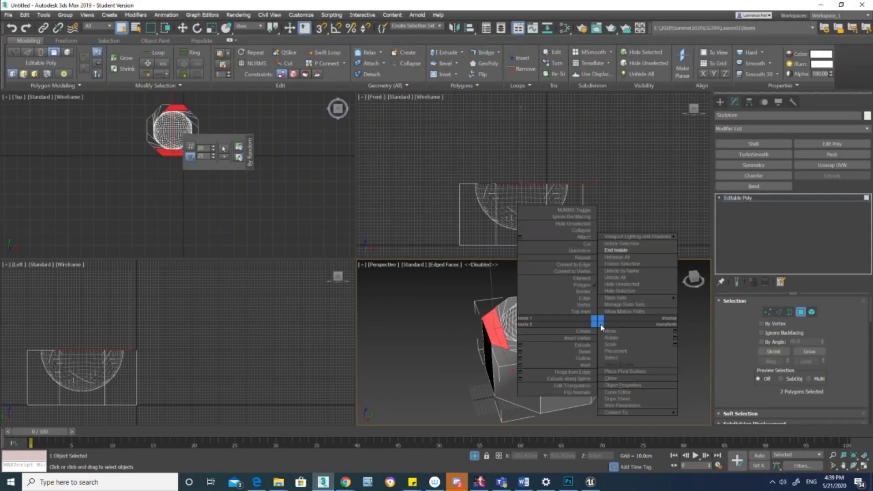
left_click(561, 345)
left_click_drag(493, 184, 493, 149)
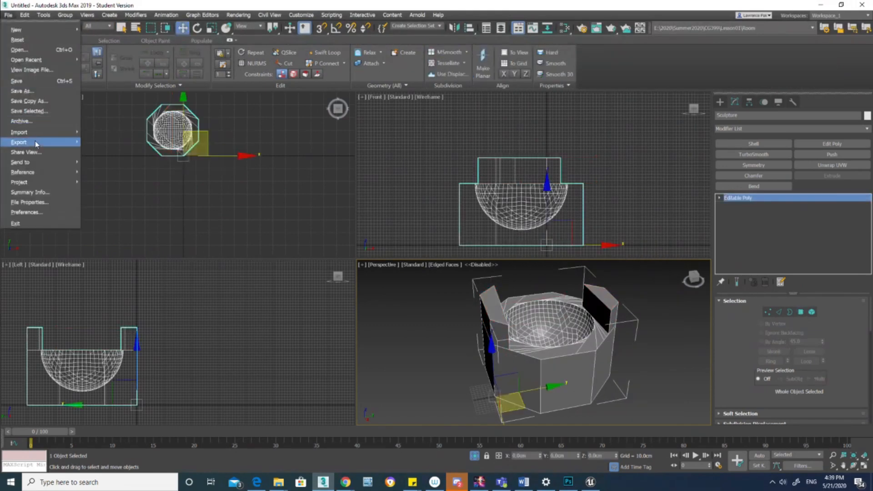
Export the edited sculpture to the Meshes folder, overwriting Sculpture.FBX with the existing FBX options.
mouse_move(39, 144)
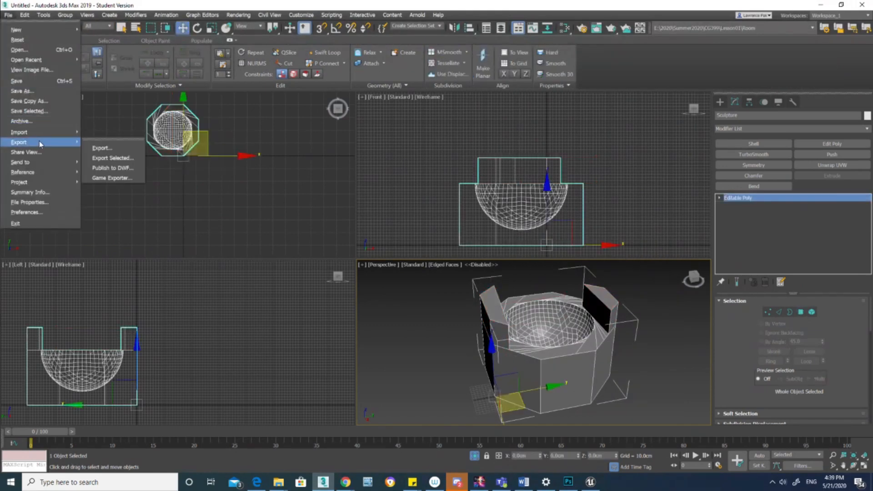
left_click(102, 148)
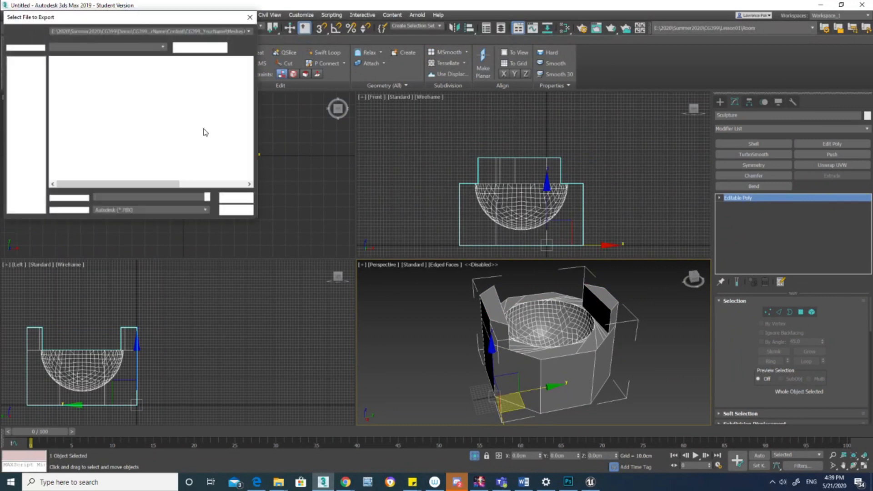
double_click(284, 96)
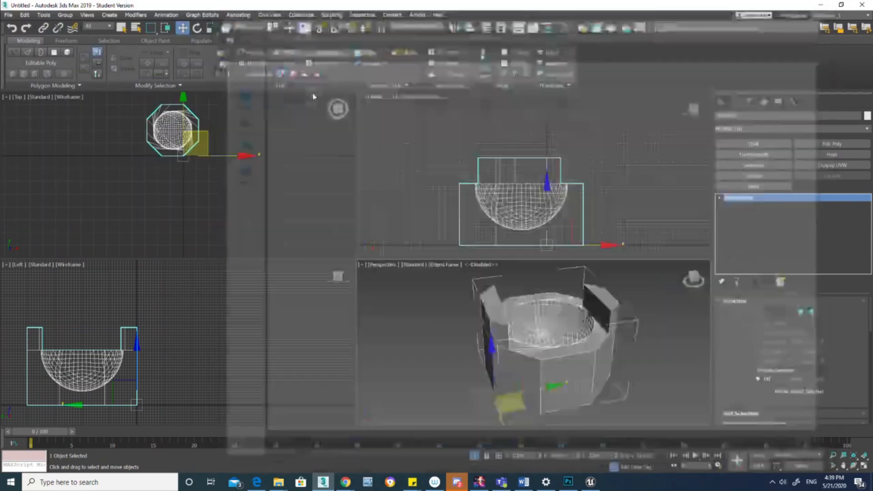
left_click(468, 281)
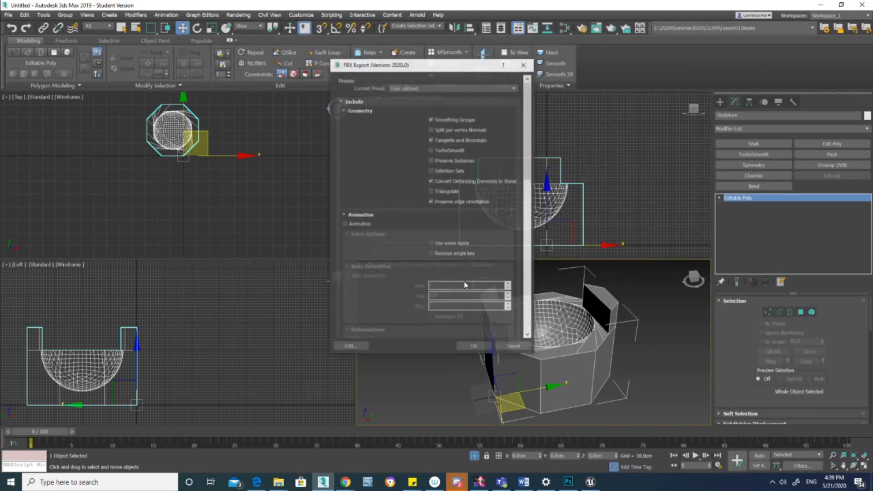
left_click(476, 346)
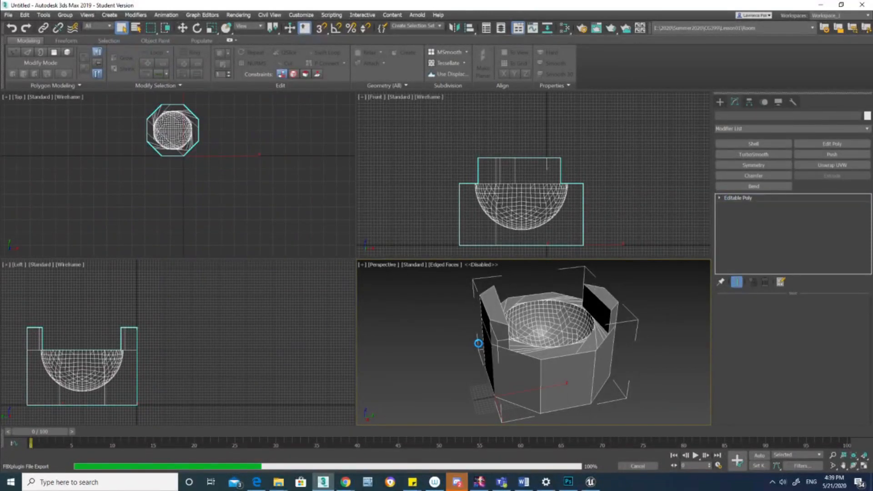
Switch to Unreal Editor, import the changed source file, and inspect the sculpture's raised walls in the level.
left_click(591, 483)
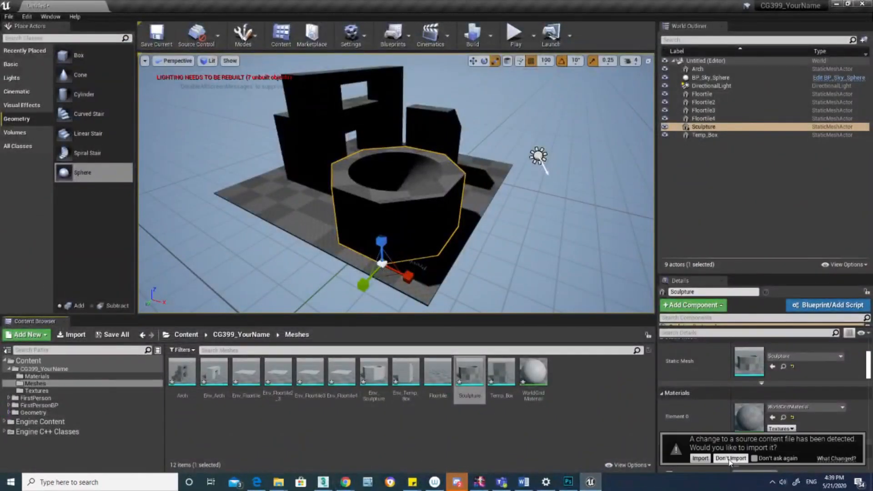
left_click_drag(495, 199, 448, 225, "alt")
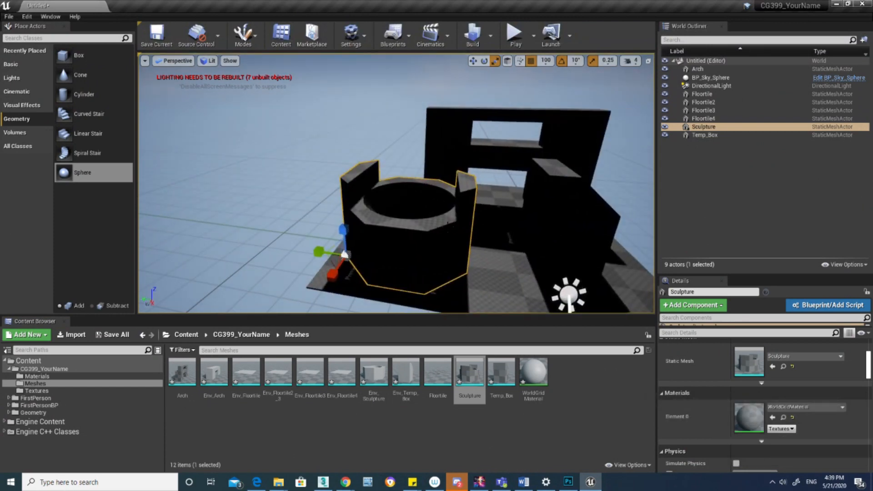
right_click_drag(446, 231, 480, 246)
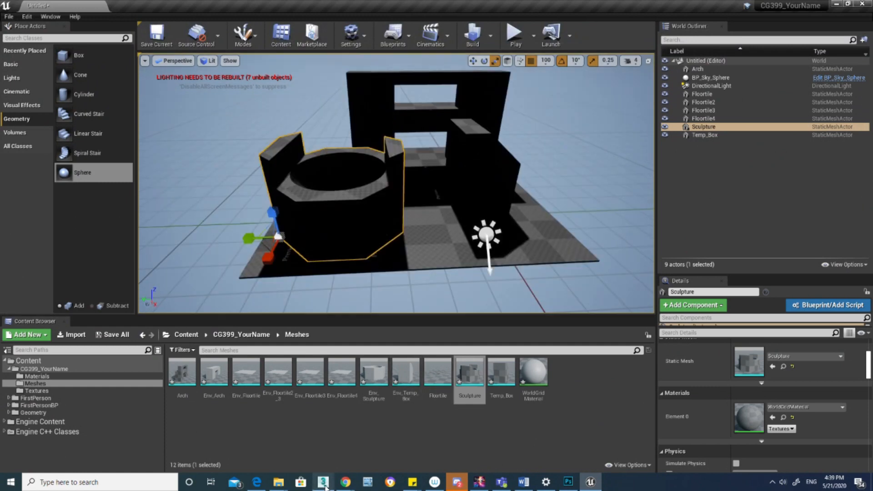
Switch to 3ds Max, end the sculpture's isolation, and view it together with the arch, box and floor tiles.
left_click(323, 482)
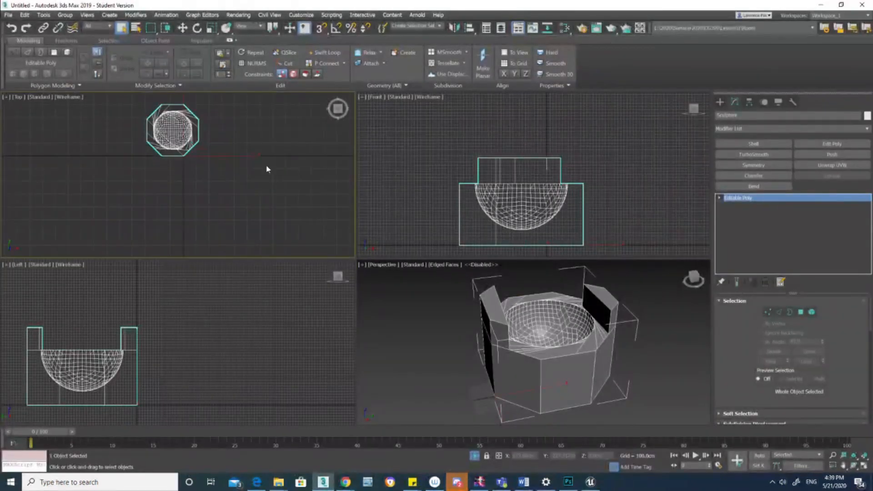
right_click(282, 184)
left_click(291, 113)
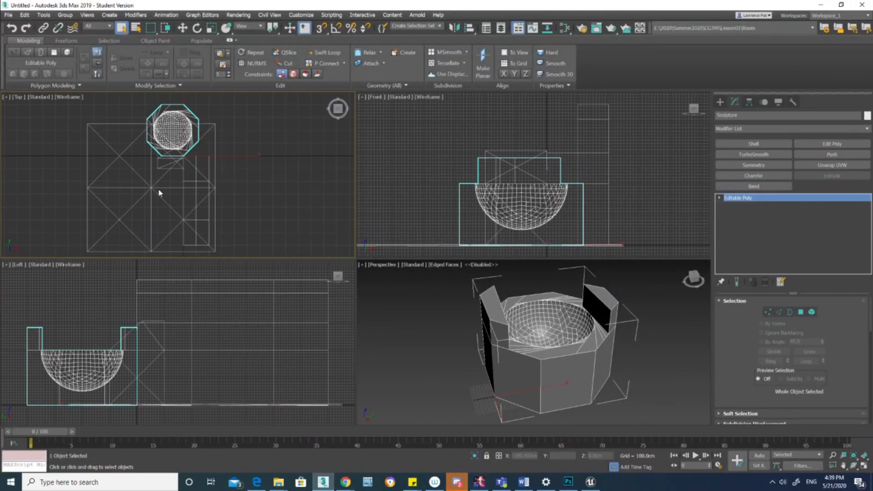
middle_click_drag(232, 192, 253, 192)
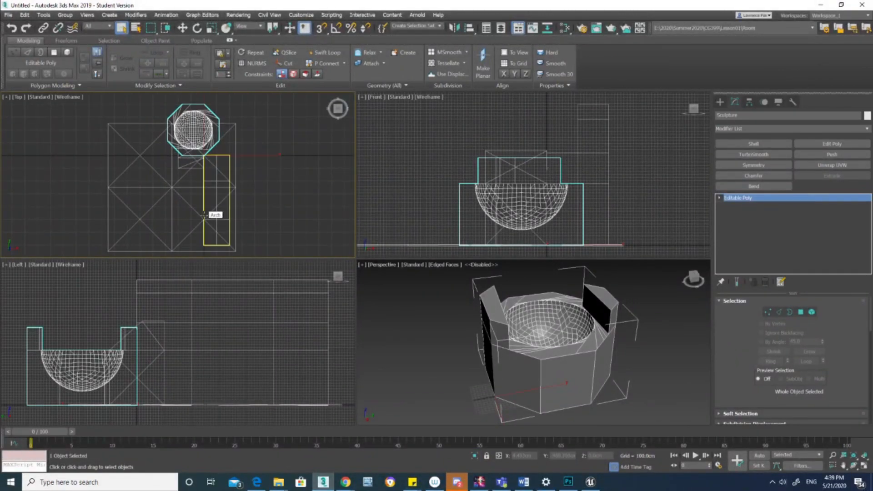
middle_click_drag(279, 181, 288, 171)
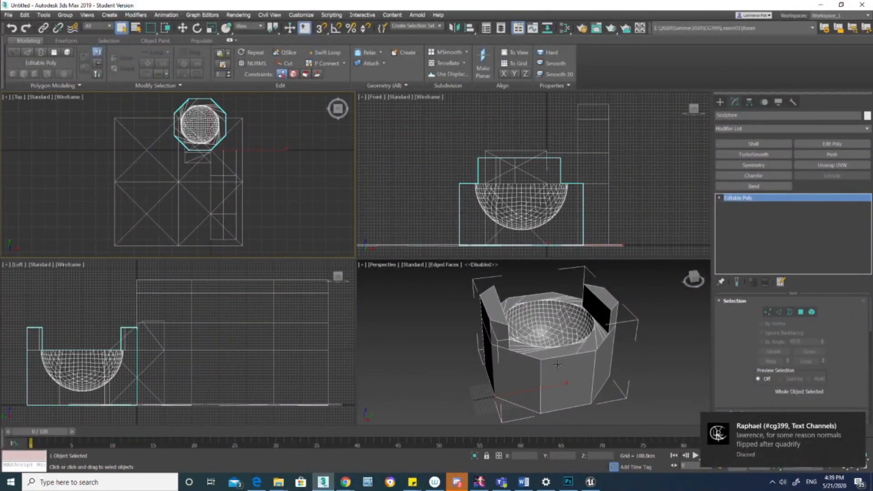
scroll(598, 335, "up", 10)
middle_click_drag(598, 335, 576, 357, "alt")
scroll(576, 356, "down", 8)
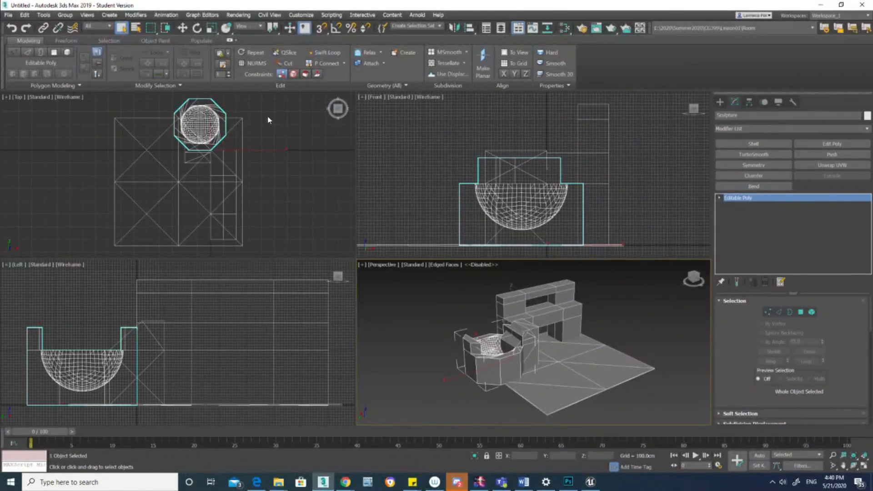
Create a default 3ds Max project in the inner CG399_YourName folder under Summer2020, CG399, Demo.
left_click(9, 15)
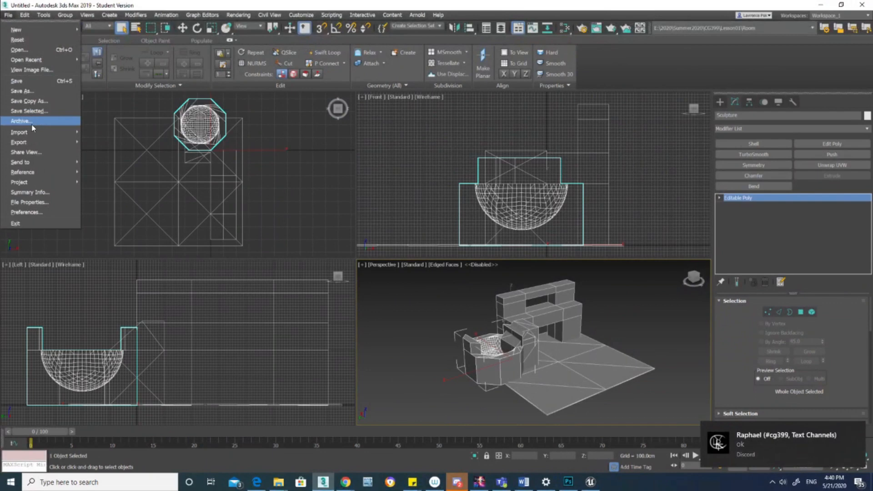
mouse_move(40, 185)
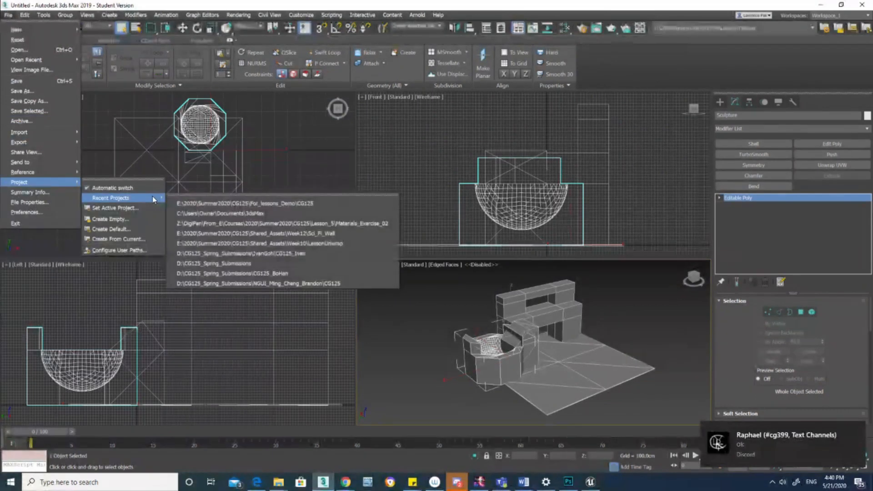
left_click(128, 230)
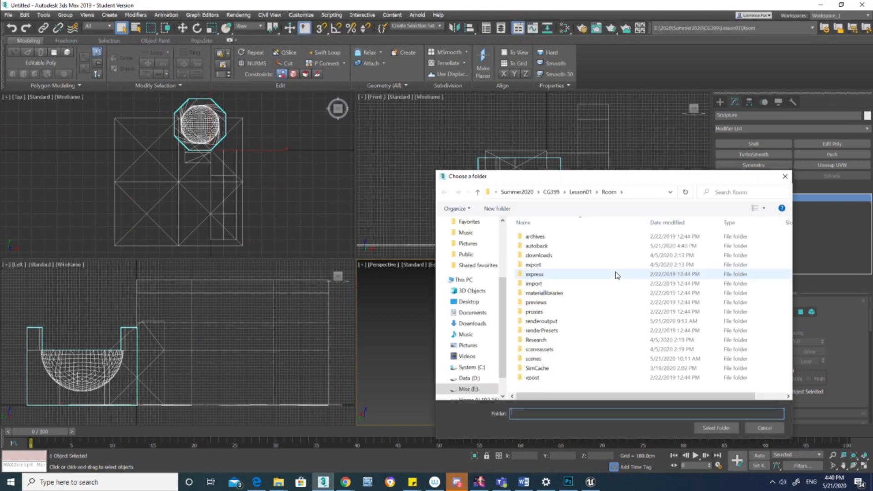
left_click(523, 193)
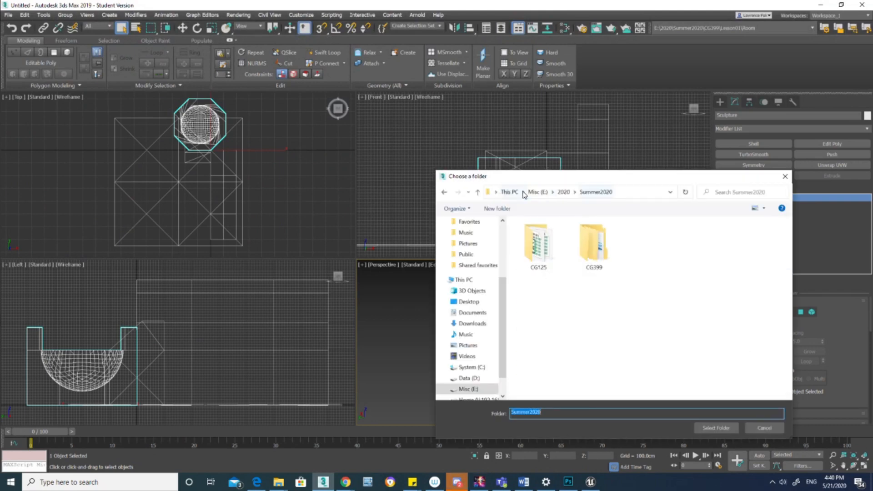
left_click(590, 248)
double_click(590, 248)
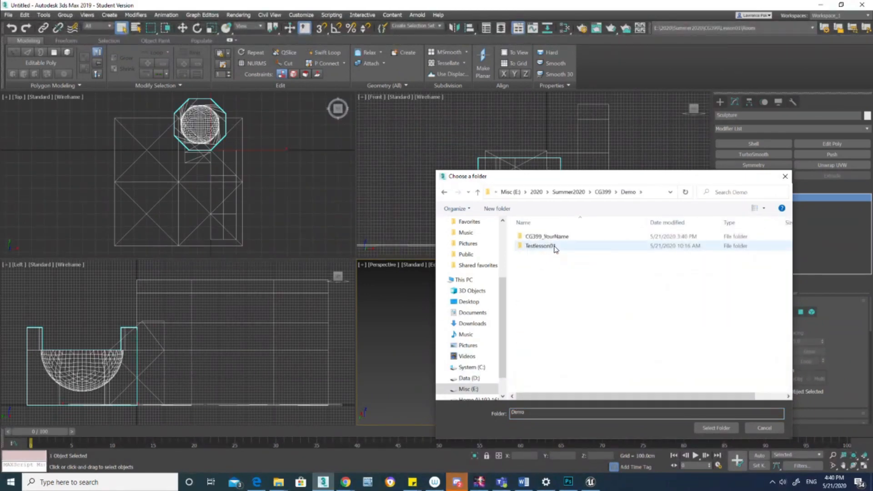
left_click(556, 236)
double_click(558, 237)
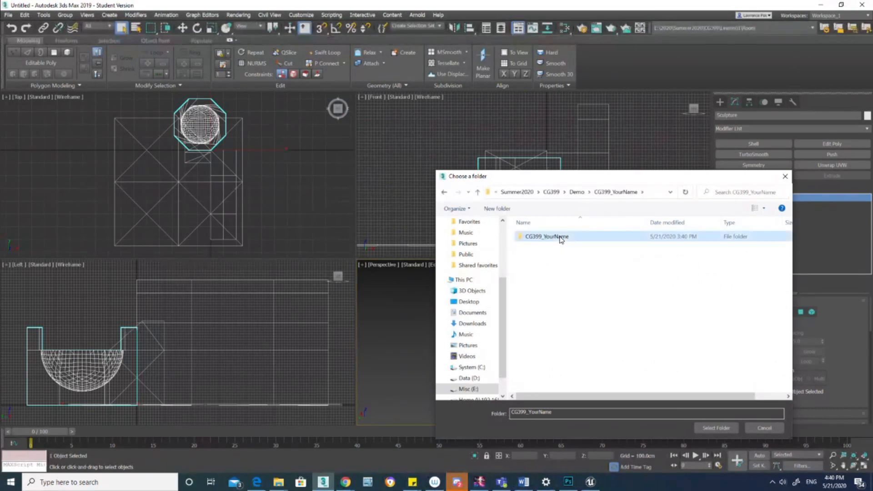
double_click(560, 237)
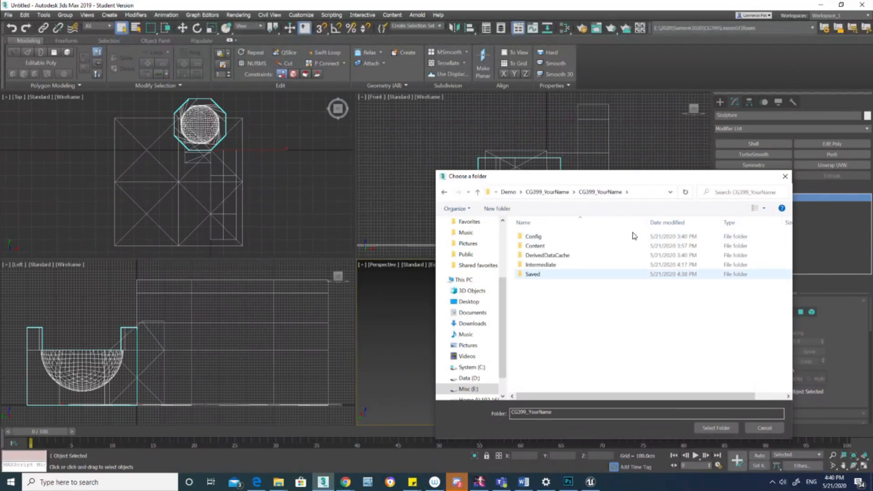
left_click(551, 195)
left_click(545, 241)
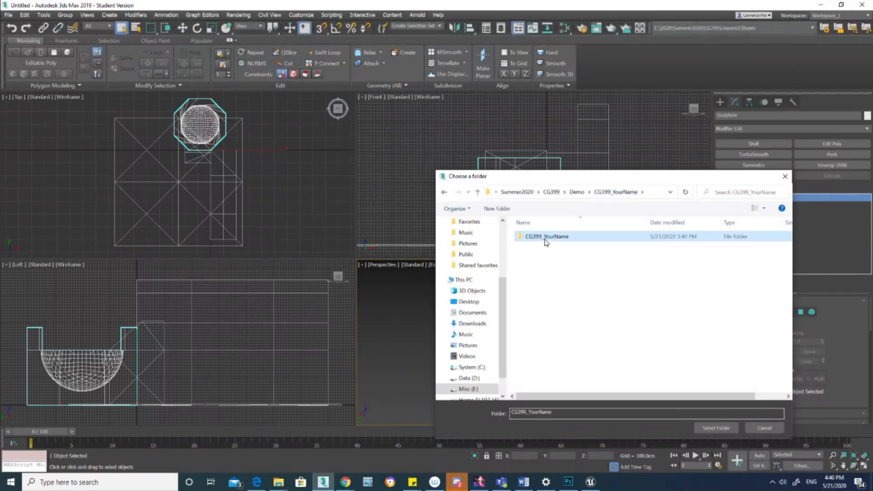
double_click(545, 238)
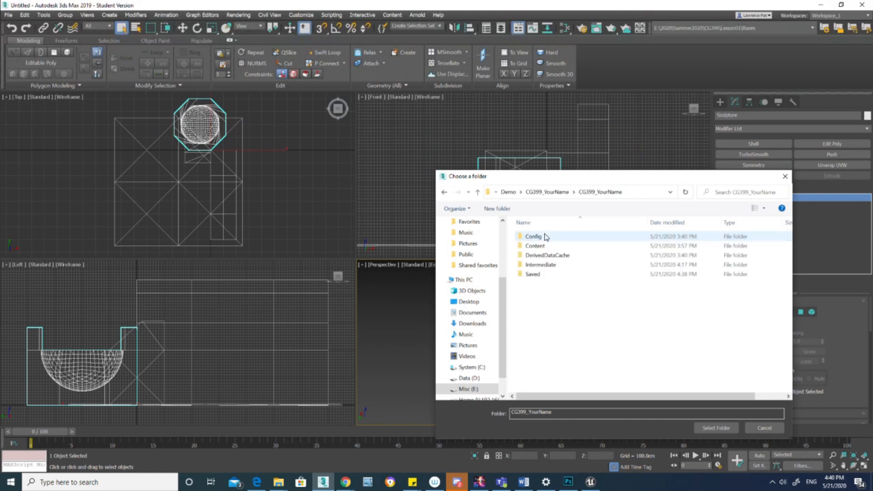
left_click(717, 428)
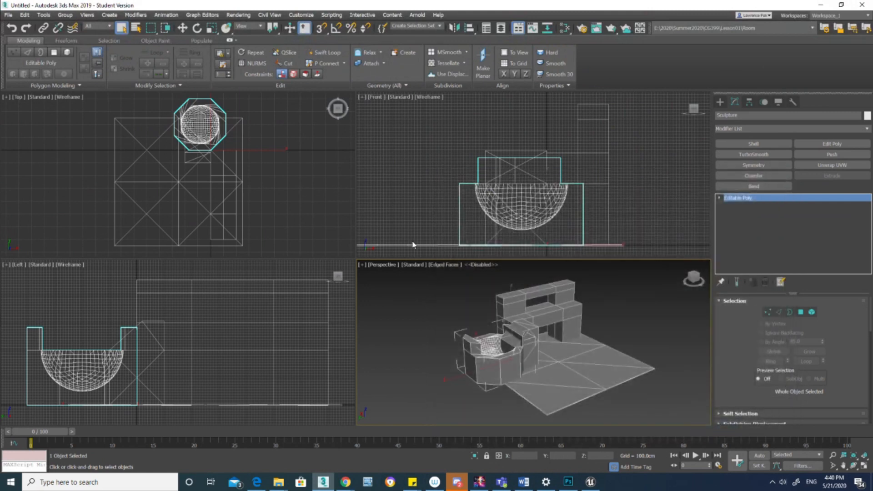
Save the scene as CG399_YourName in the new project's scenes folder.
left_click(8, 15)
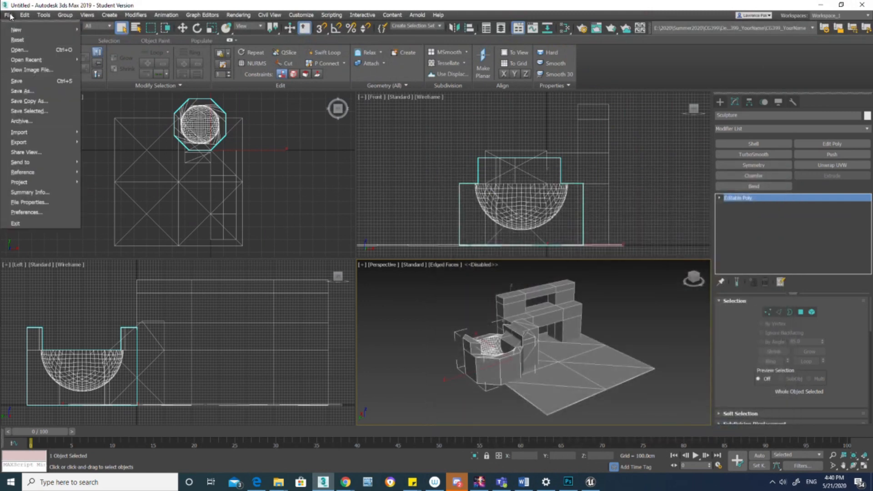
left_click(25, 83)
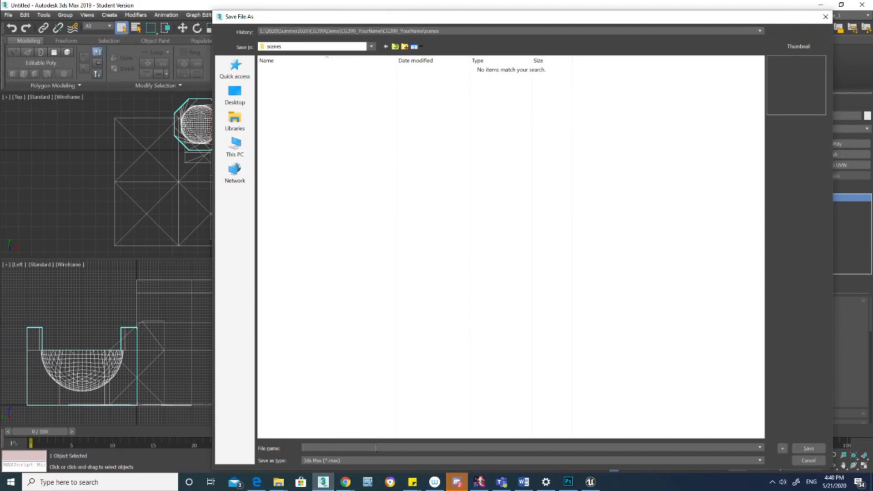
type("CG399")
type("_YourName")
left_click(808, 449)
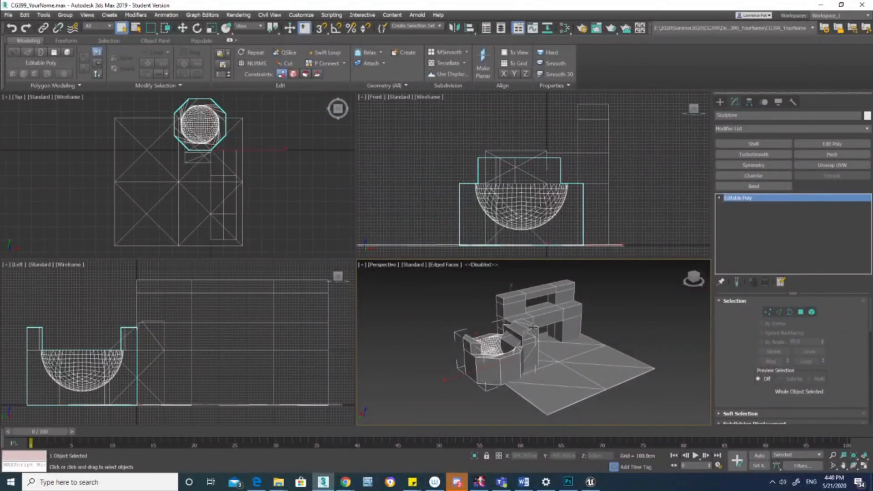
middle_click_drag(532, 325, 526, 325)
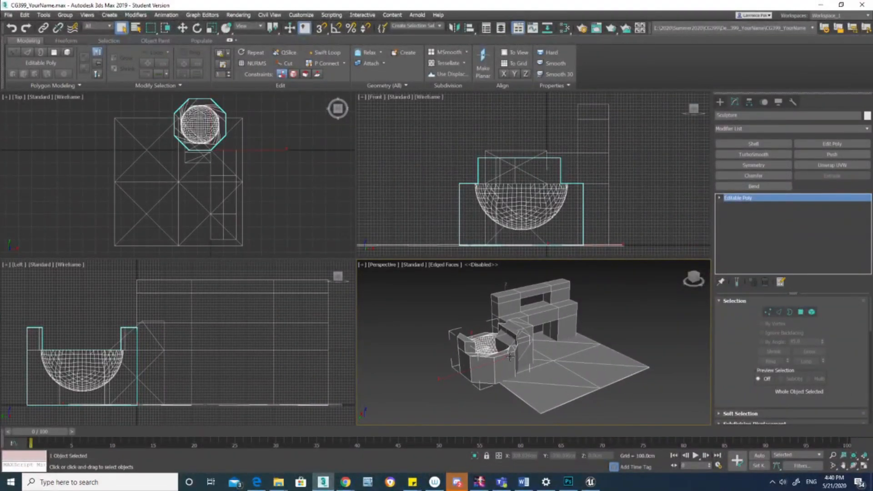
Switch to File Explorer, go up from the Meshes folder to the inner CG399_YourName folder, and look over its project subfolders.
left_click(278, 483)
mouse_move(322, 444)
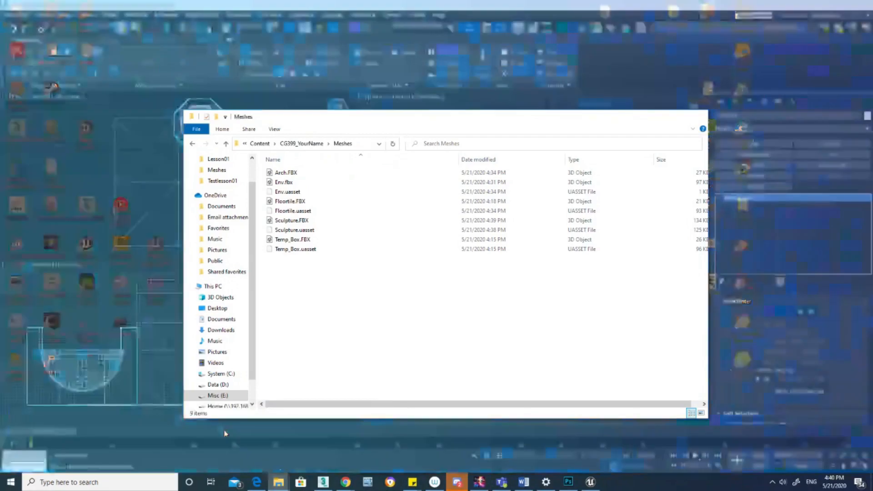
left_click(203, 444)
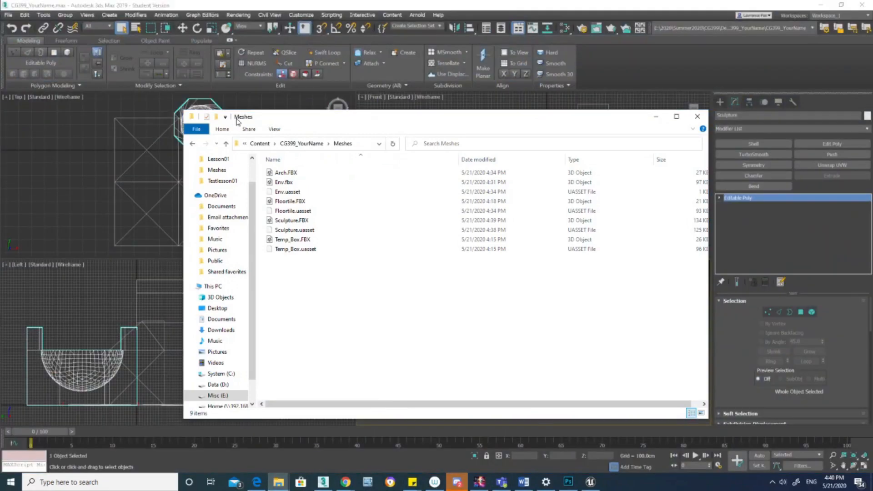
left_click(262, 144)
left_click(270, 143)
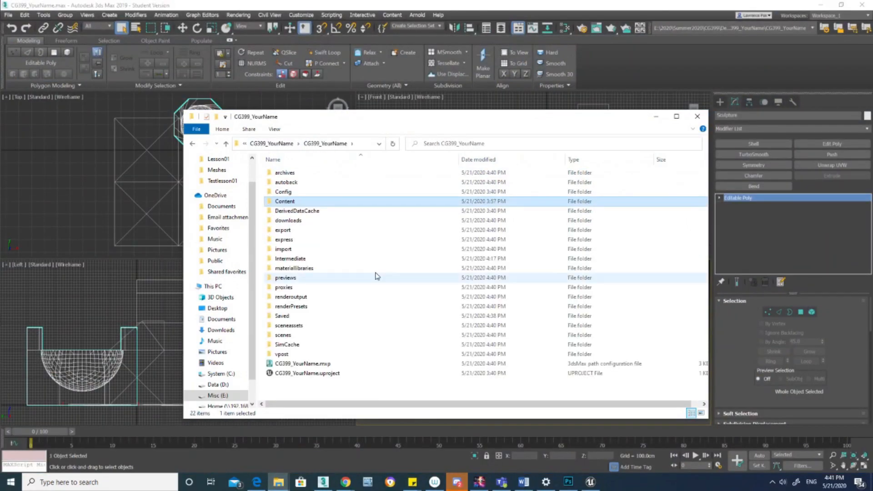
left_click_drag(483, 121, 589, 85)
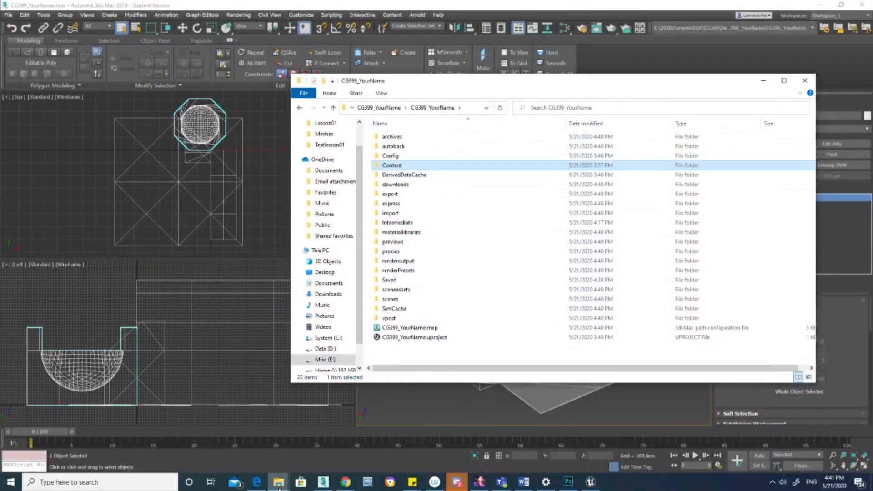
In the other File Explorer window, open the Submission Sample folder under CG399 and place it beside the CG399_YourName window.
mouse_move(279, 488)
left_click(311, 454)
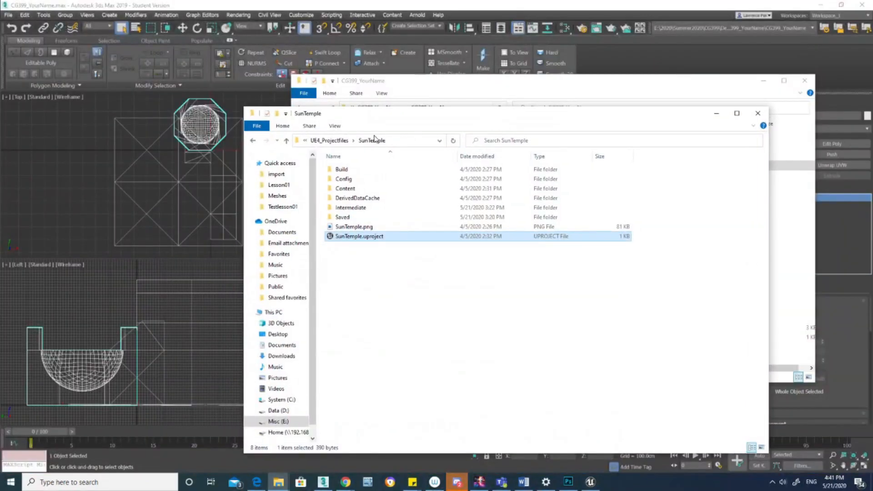
left_click(329, 140)
left_click(326, 141)
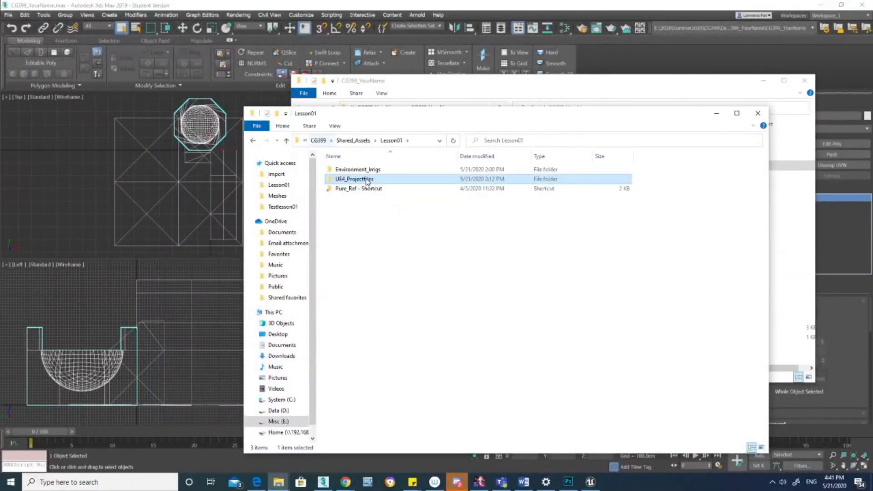
key("alt+Up")
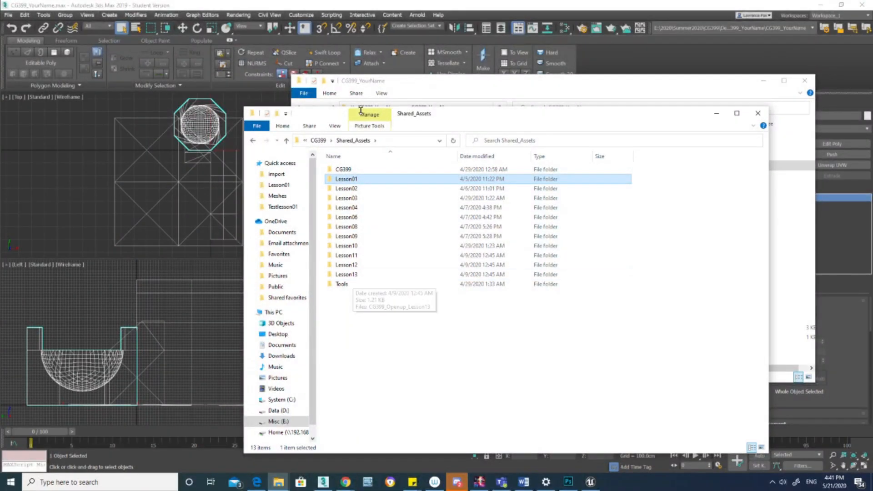
key("alt+Up")
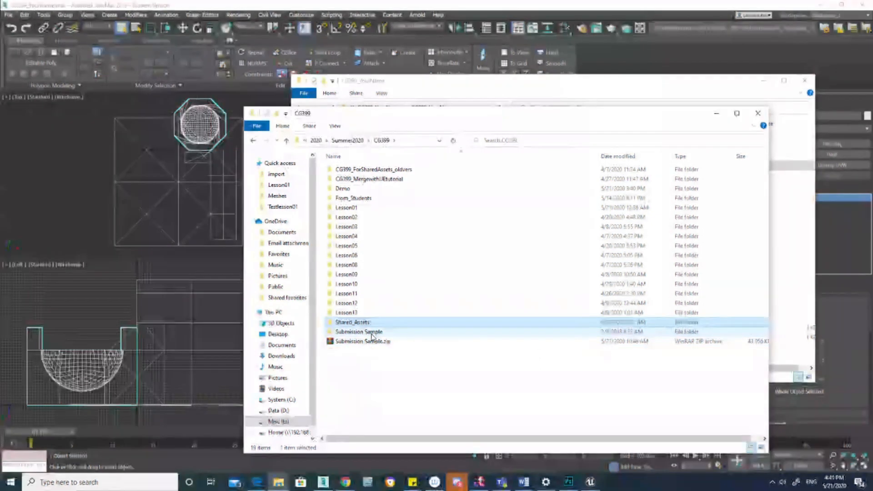
double_click(371, 332)
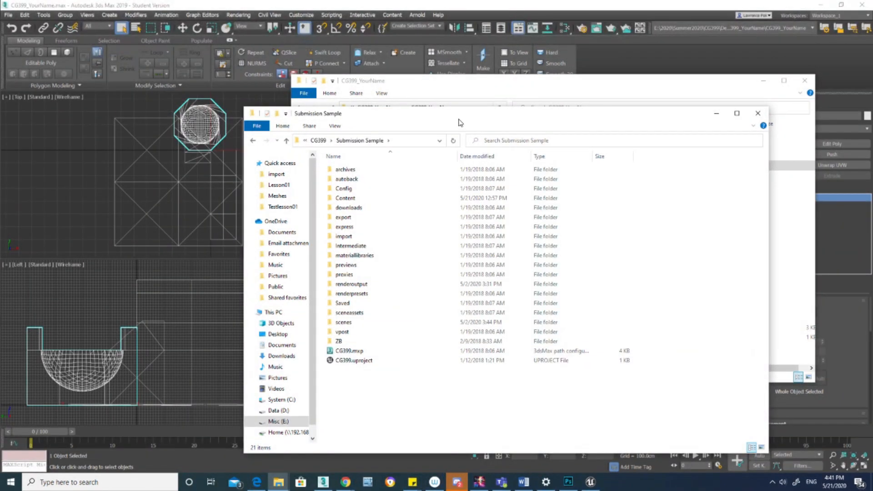
left_click_drag(458, 122, 676, 94)
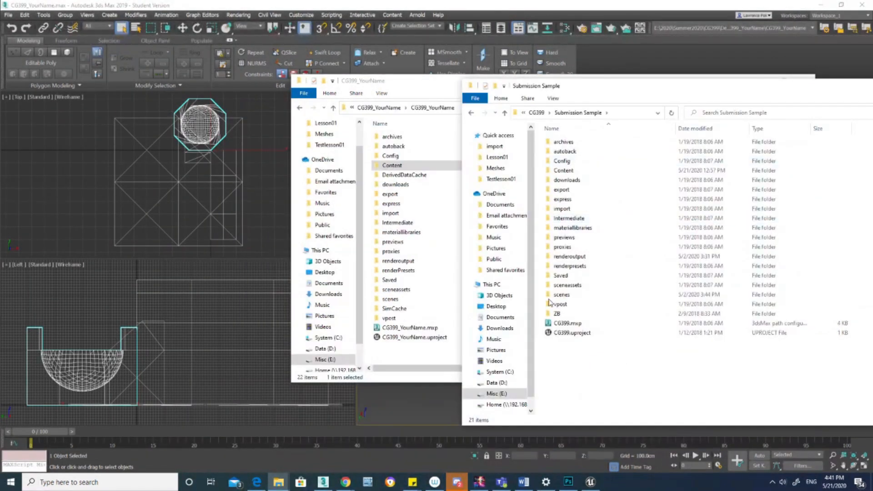
Open the Content folders of CG399_YourName and Submission Sample side by side to compare their subfolders.
left_click(401, 167)
left_click_drag(590, 81, 394, 94)
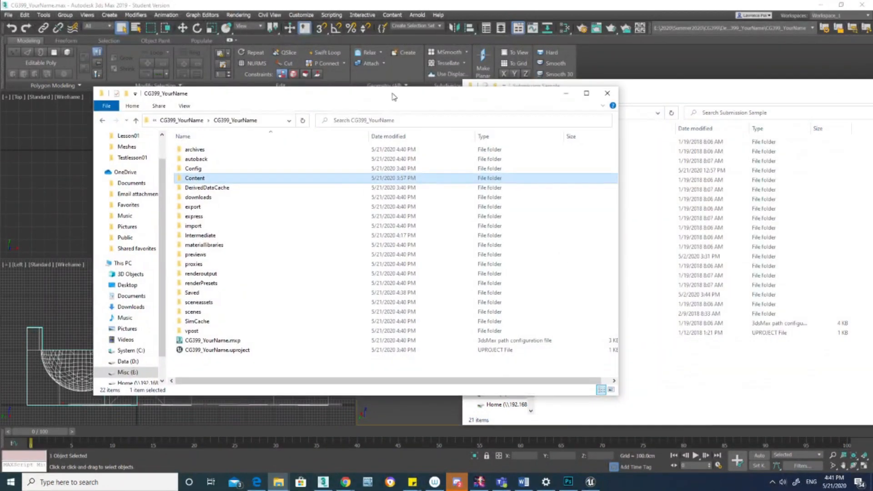
double_click(215, 180)
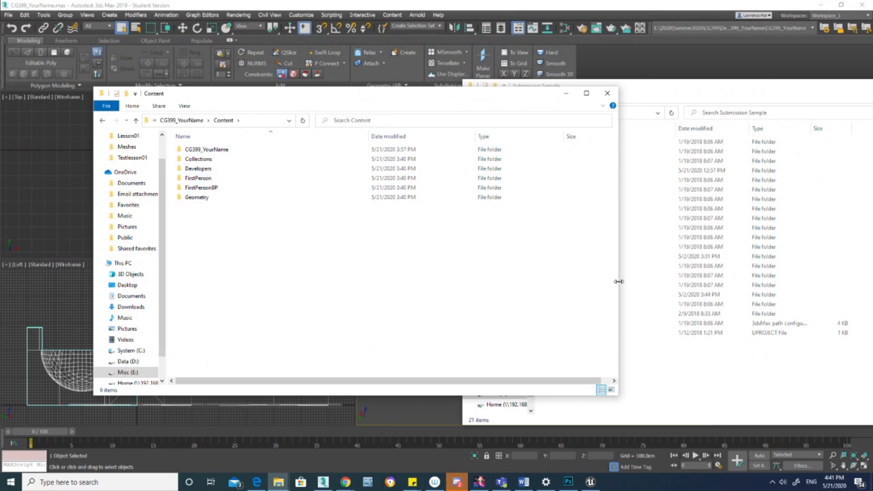
left_click_drag(617, 282, 439, 264)
double_click(563, 170)
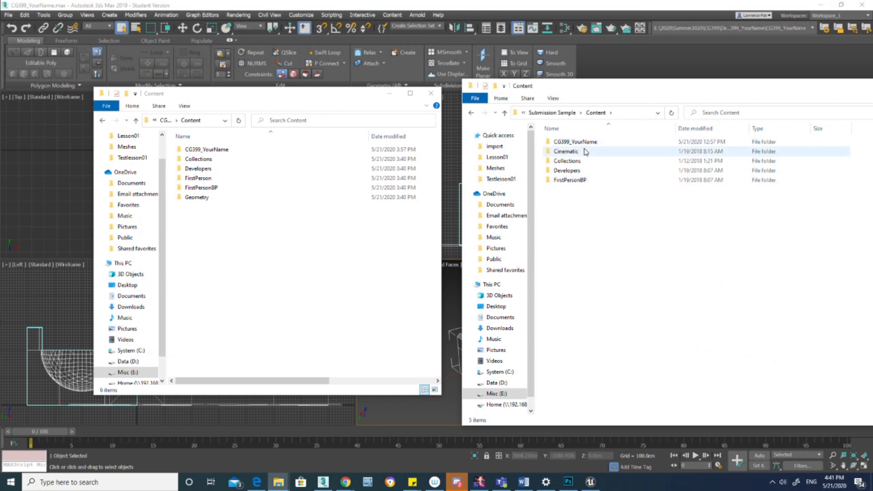
Check the project in Unreal Editor, then open the CG399_YourName folder in the sample's Content folder to examine its subfolders.
left_click(574, 143)
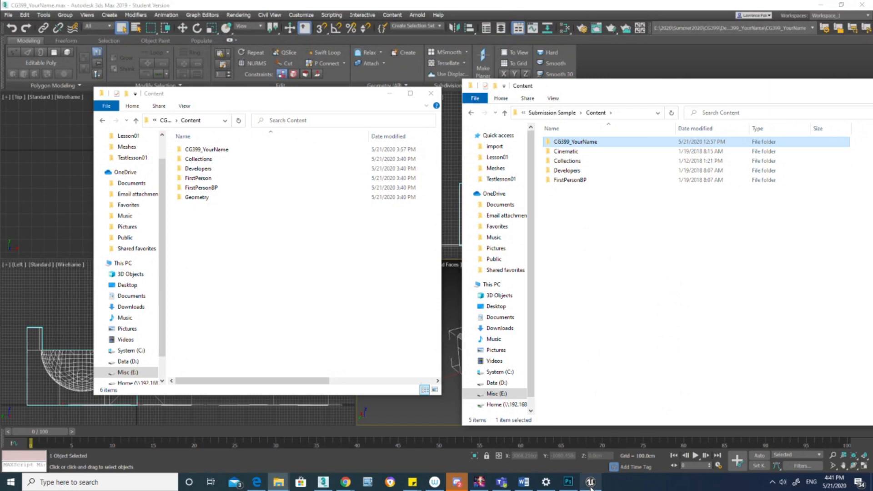
mouse_move(591, 485)
left_click(591, 457)
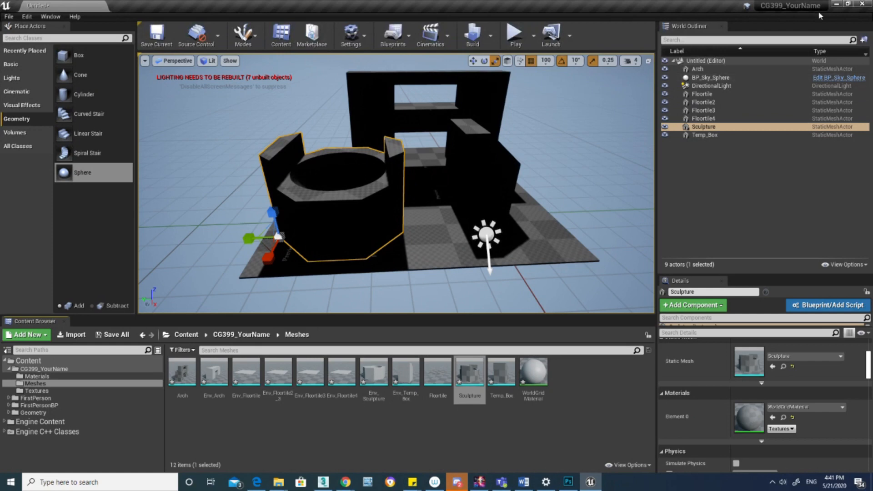
left_click(835, 4)
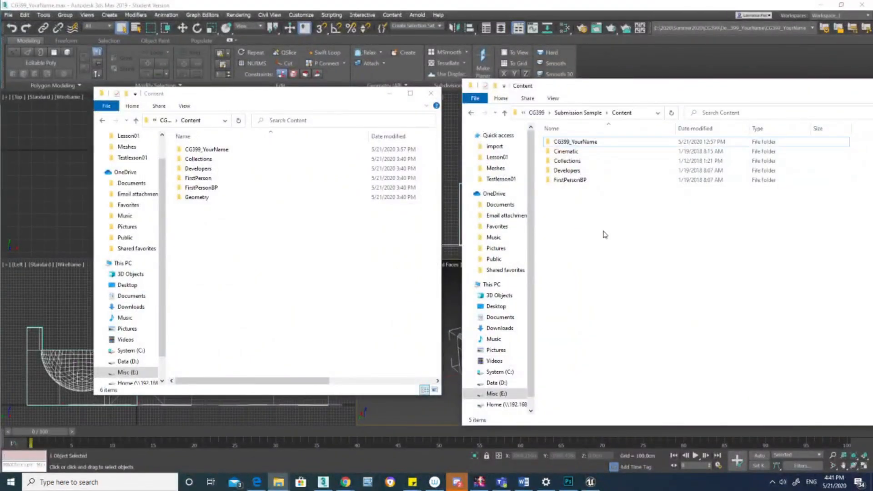
double_click(584, 142)
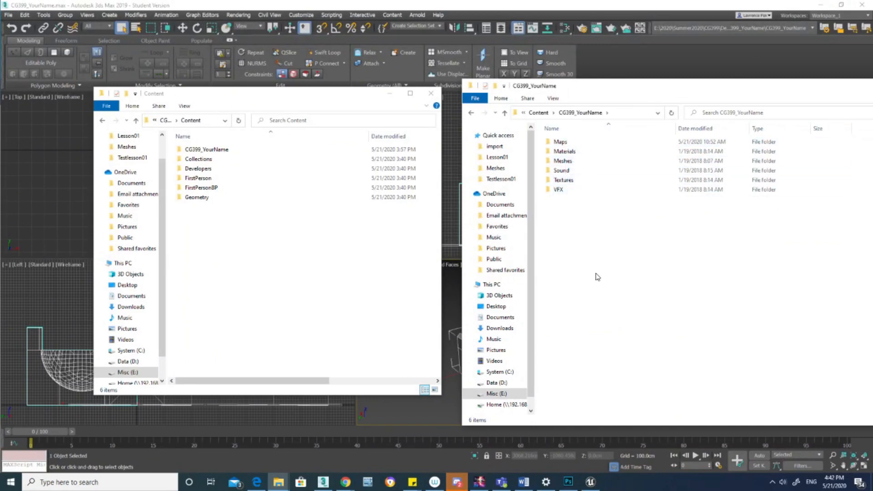
Return to 3ds Max and clear the selection, then switch to Unreal Editor and view the level's meshes from behind the sculpture.
left_click(541, 4)
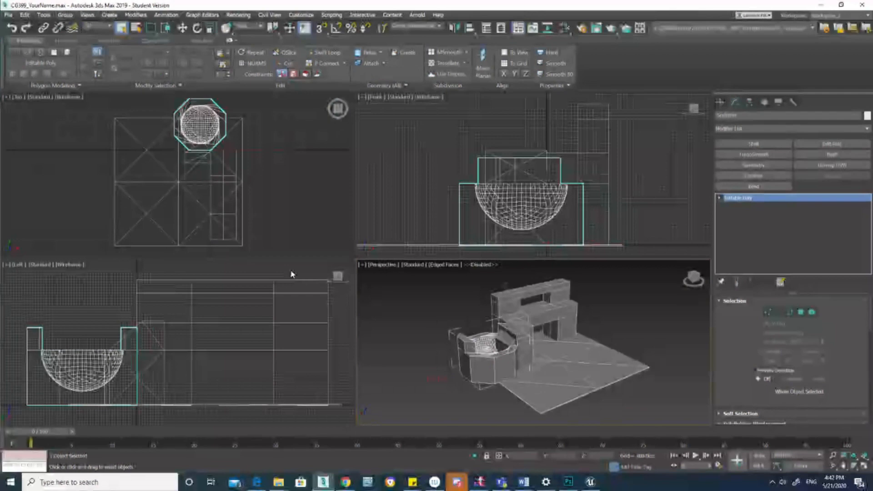
left_click(482, 407)
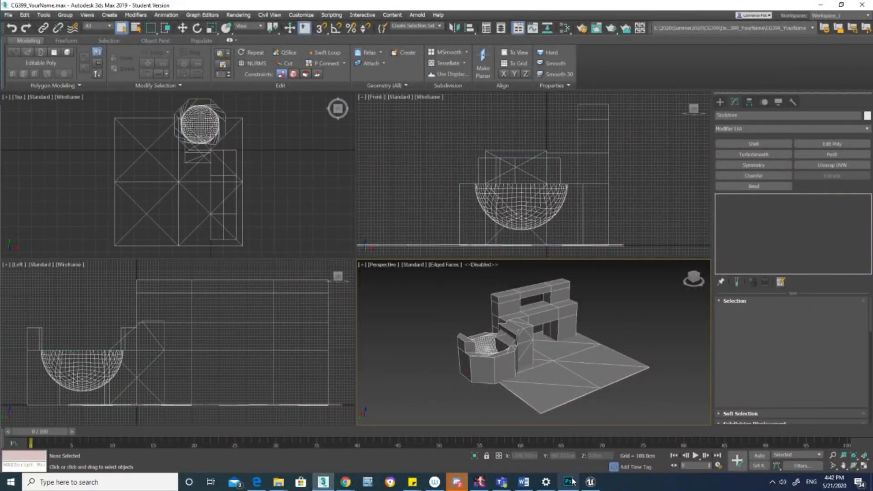
left_click(589, 482)
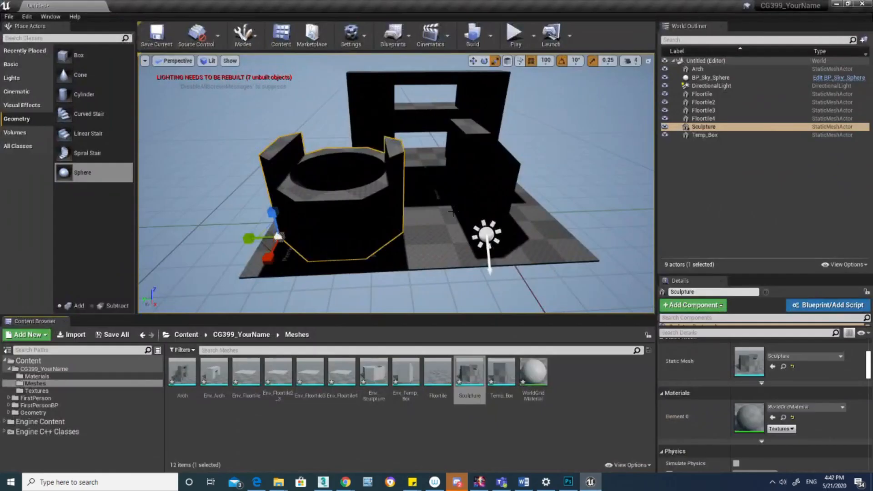
mouse_move(453, 213)
right_mouse_down()
mouse_move(423, 205)
mouse_move(554, 209)
mouse_move(522, 210)
mouse_move(551, 195)
mouse_move(551, 236)
mouse_move(473, 234)
mouse_move(418, 248)
right_mouse_up()
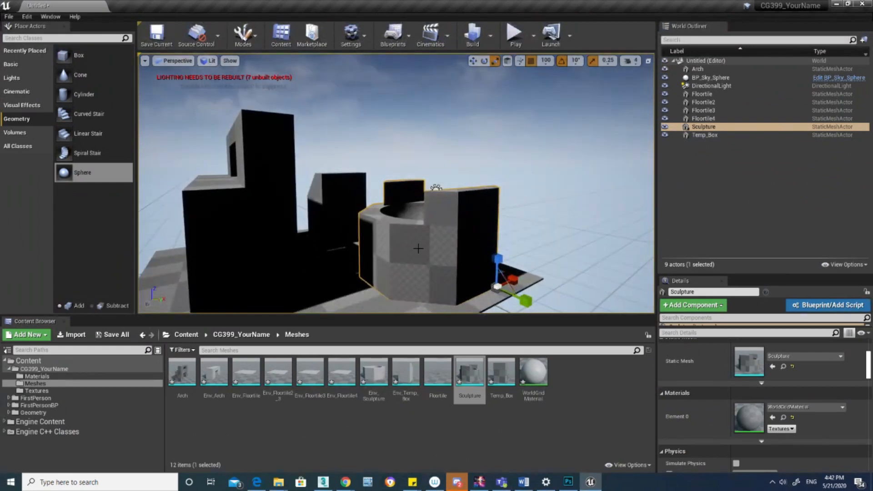
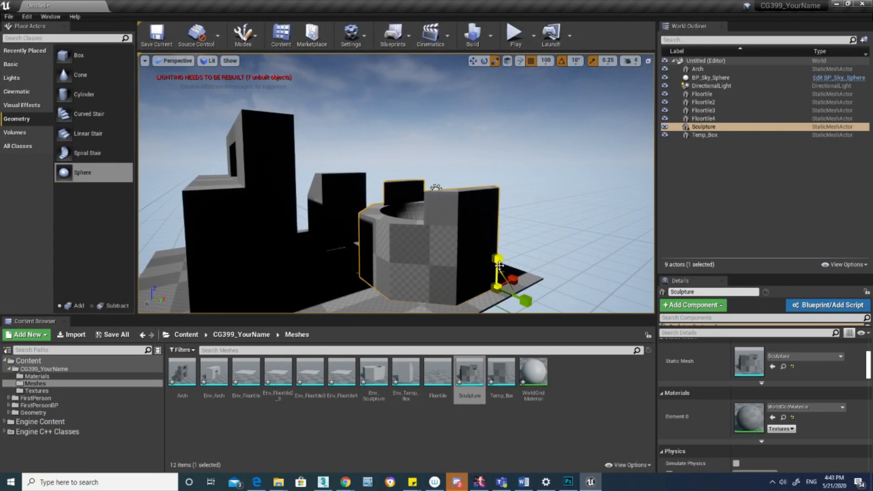
right_click_drag(518, 175, 496, 185)
key("s")
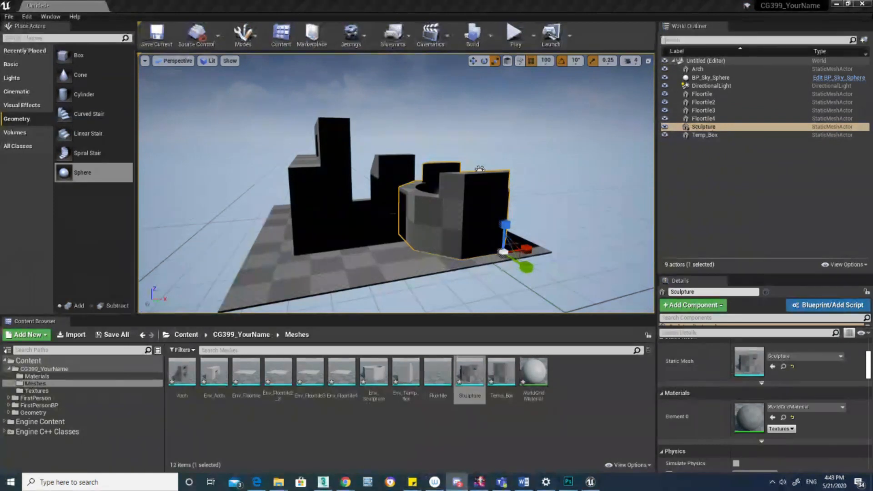
Select the arch and examine it and its pivot location from several sides.
mouse_move(342, 236)
left_mouse_down("alt")
mouse_move(498, 239)
mouse_move(364, 237)
left_mouse_up("alt")
left_click(314, 220)
left_click_drag(455, 188, 634, 307, "alt")
right_click_drag(346, 238, 255, 275)
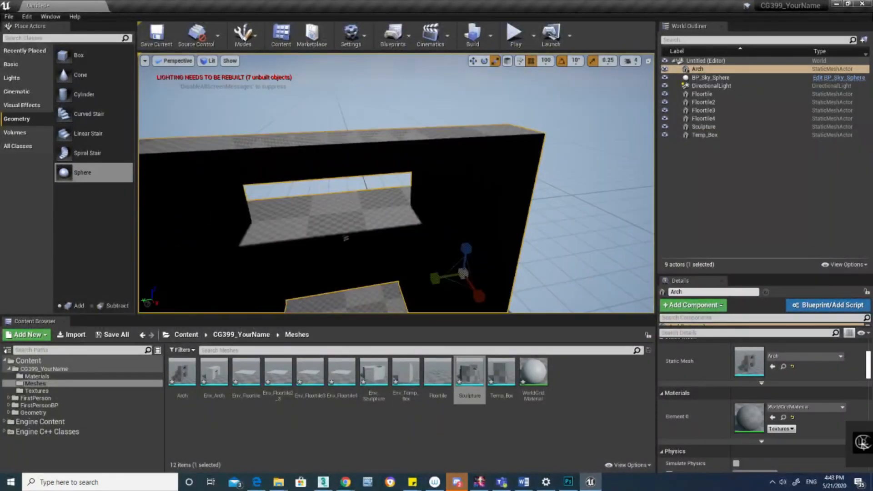
right_click_drag(346, 237, 268, 260)
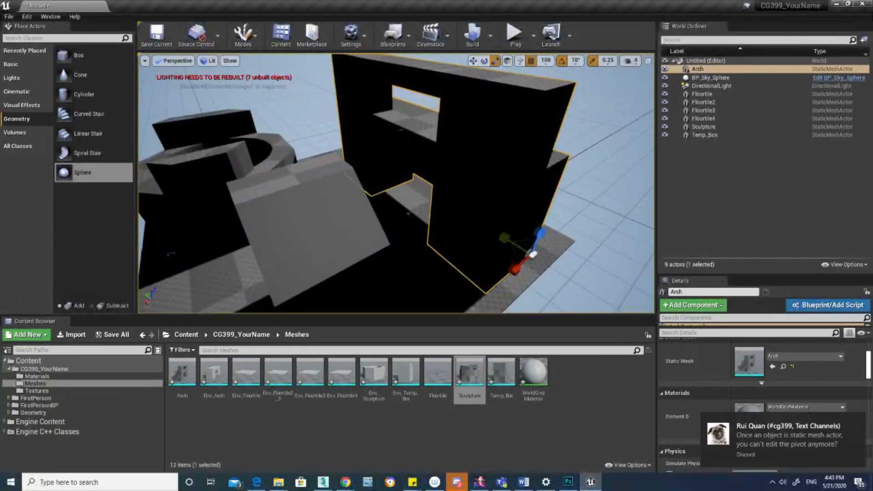
right_click_drag(487, 241, 515, 236)
Try rotating the arch about its corner pivot, then undo the rotation.
key("w")
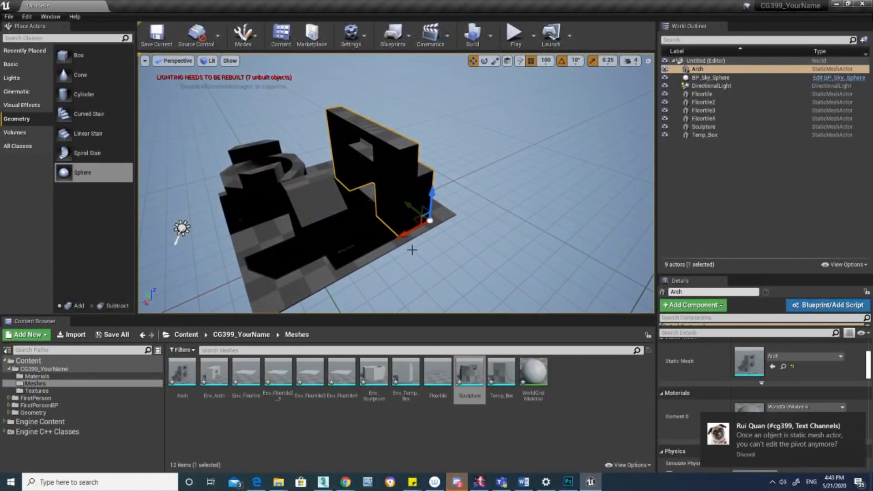
key("e")
left_click_drag(412, 250, 496, 253)
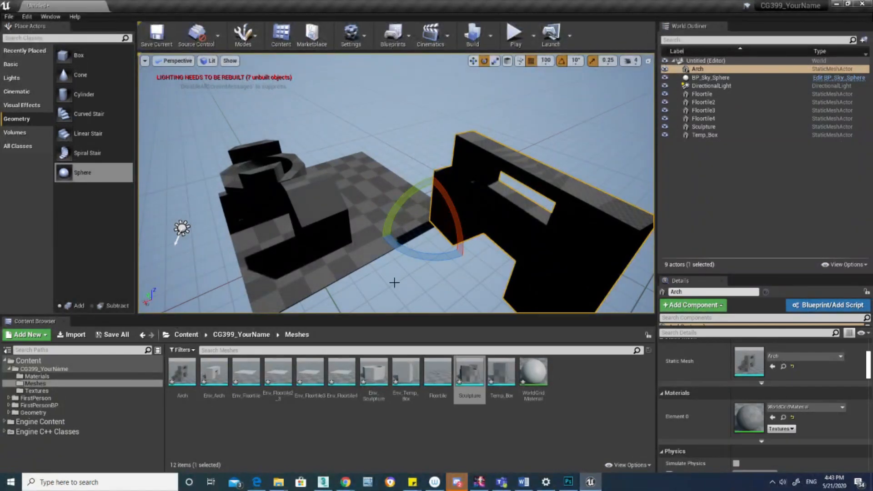
key("ctrl+z")
Add a Sky Light to the level near the arch and inspect the lighting on the meshes.
right_click_drag(394, 283, 559, 291)
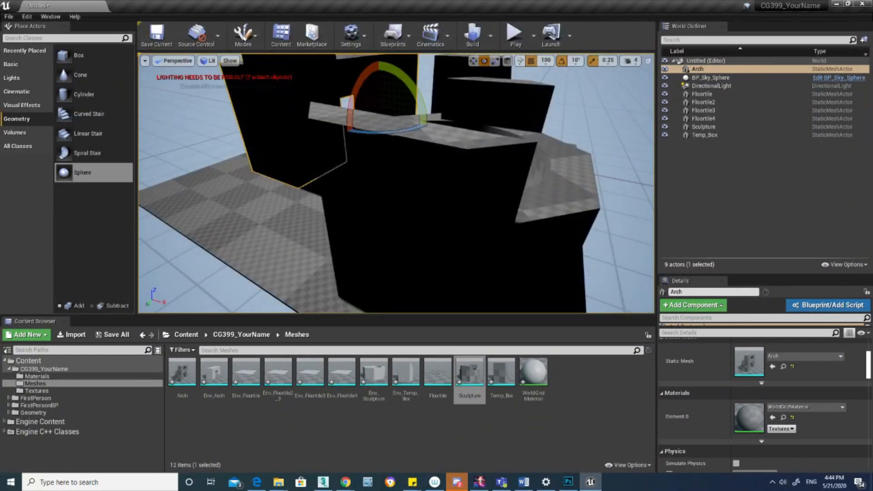
left_click(454, 232)
mouse_move(454, 232)
right_mouse_down()
mouse_move(409, 232)
mouse_move(496, 230)
right_mouse_up()
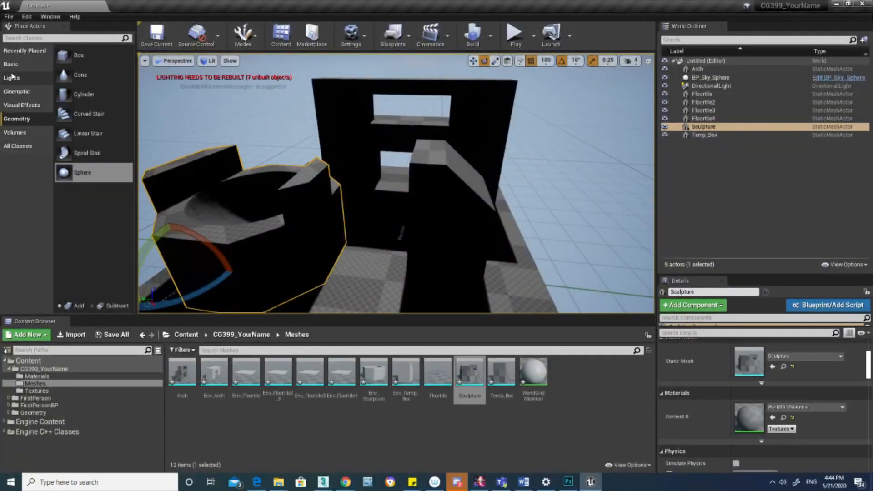
left_click(12, 78)
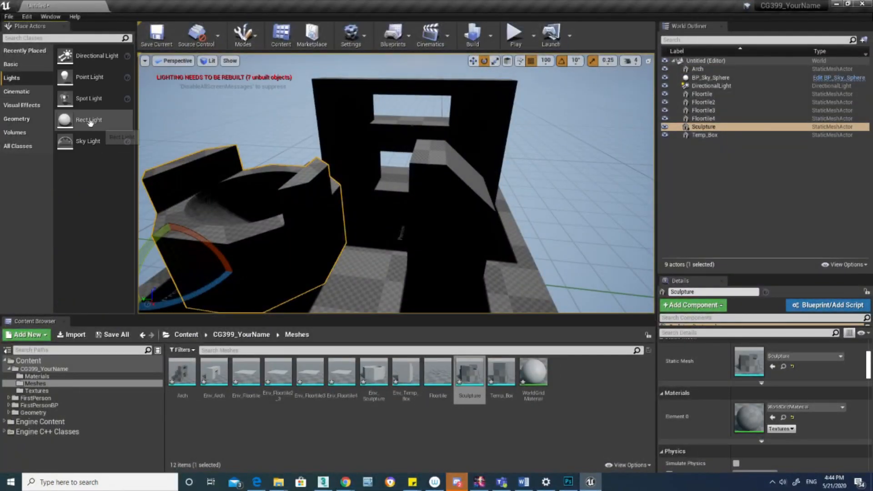
left_click_drag(86, 141, 401, 283)
mouse_move(401, 282)
right_mouse_down()
mouse_move(399, 246)
mouse_move(391, 273)
mouse_move(405, 278)
mouse_move(434, 257)
mouse_move(439, 284)
mouse_move(433, 261)
mouse_move(446, 226)
right_mouse_up()
key("s")
key("w")
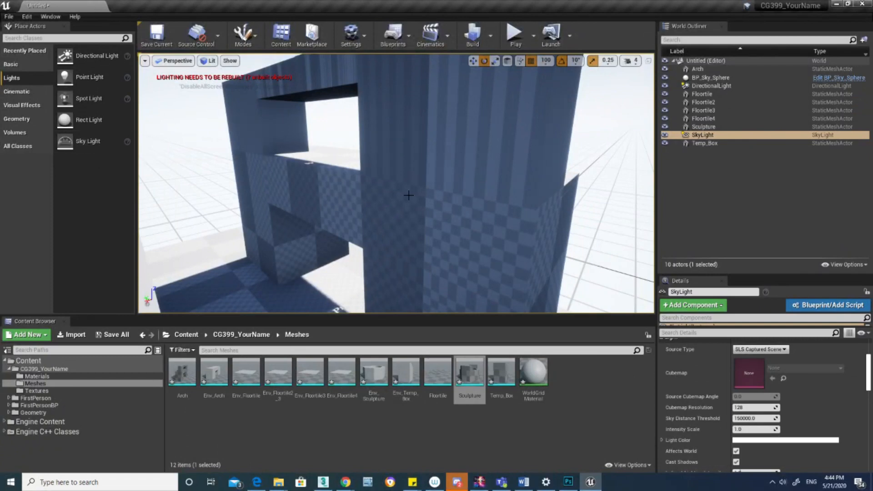
View the meshes' shading from other sides, then delete the Sky Light from the level.
right_click_drag(408, 195, 328, 209)
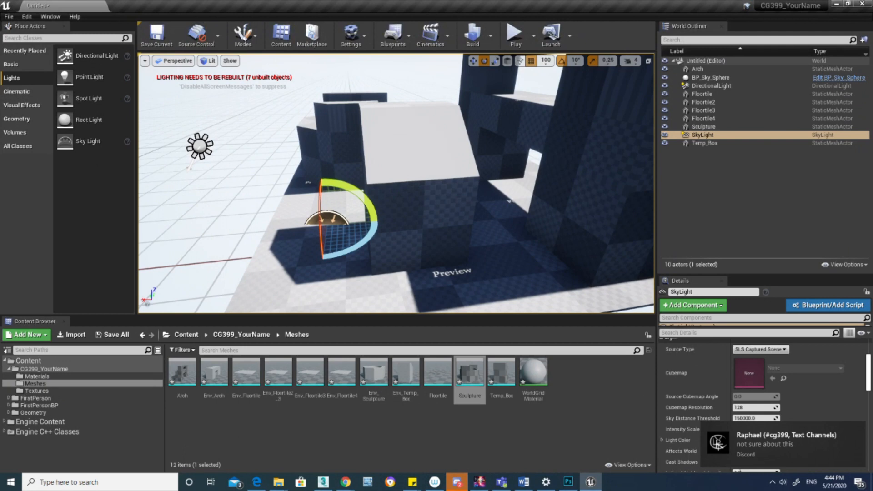
right_click_drag(363, 205, 327, 207)
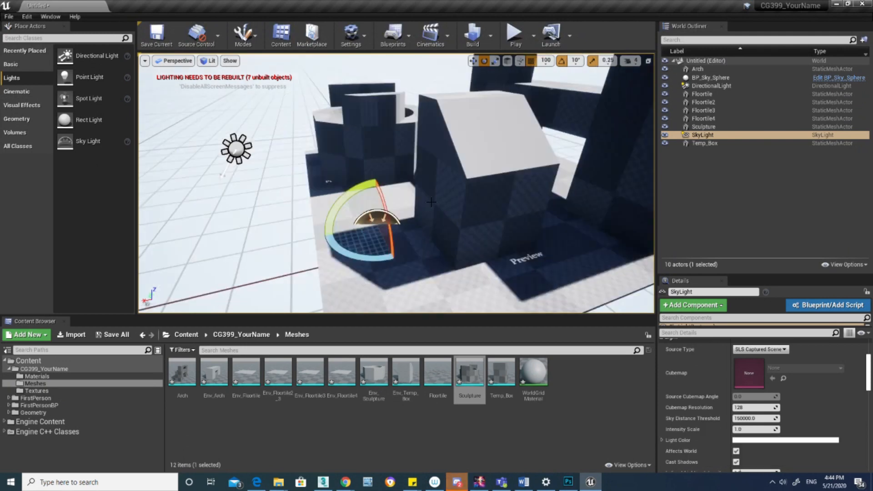
key("Delete")
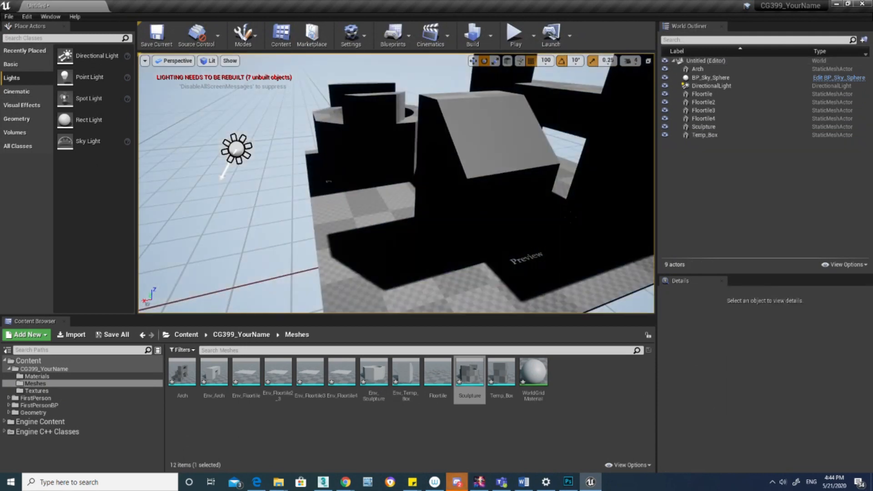
Switch to 3ds Max and select the arch for moving, viewing it from its outer side.
mouse_move(323, 484)
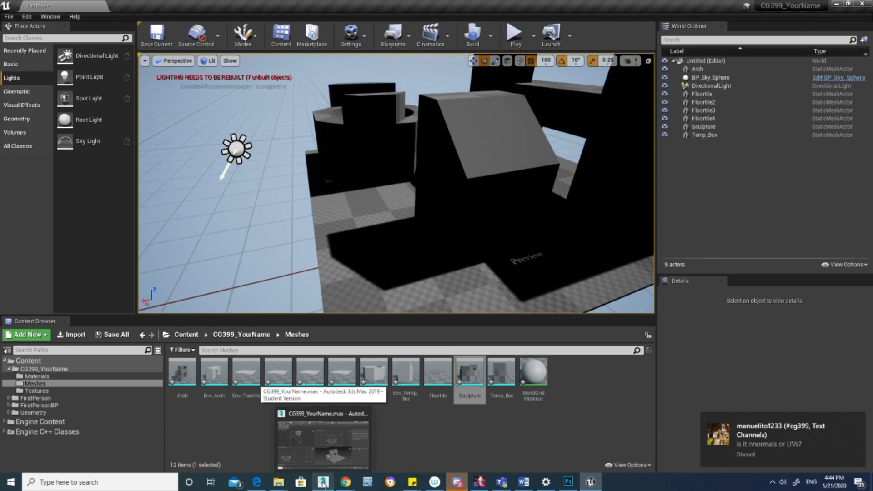
left_click(323, 484)
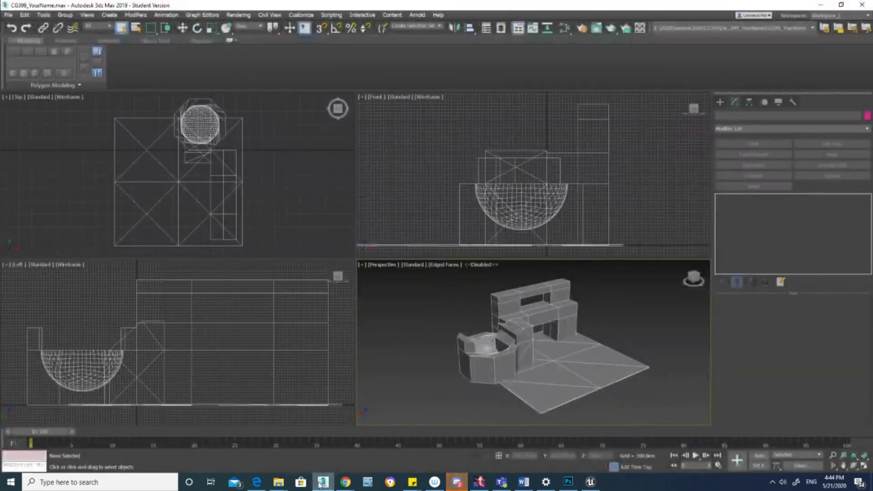
left_click(525, 350)
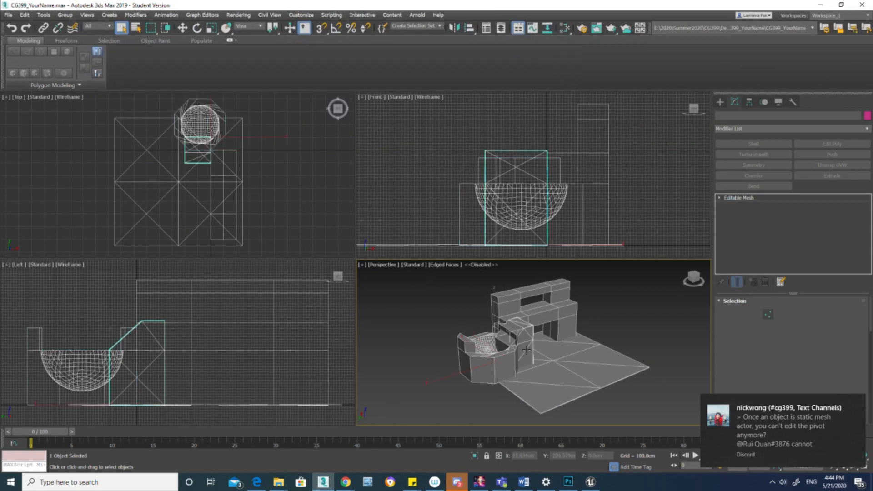
middle_click_drag(526, 350, 503, 334, "alt")
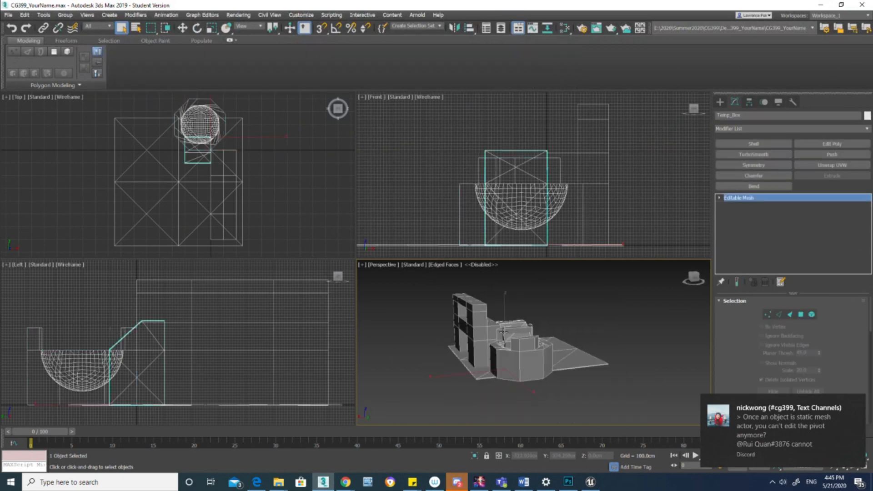
left_click(494, 340)
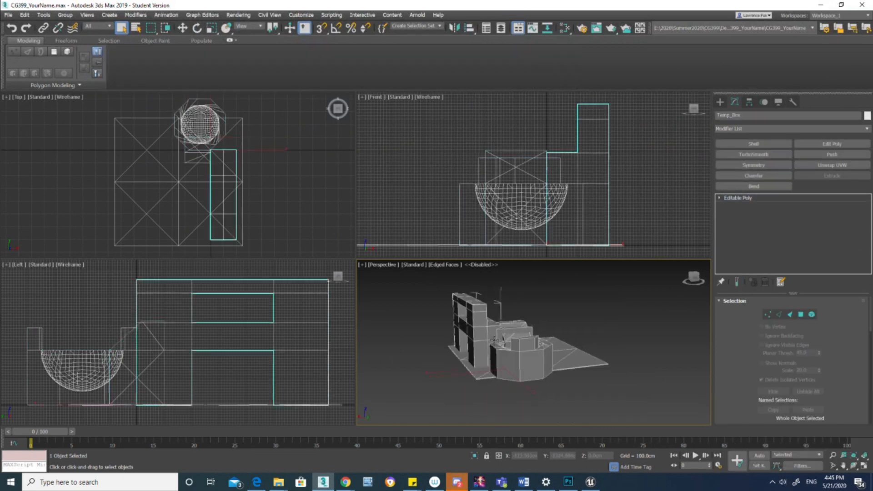
scroll(494, 340, "up", 5)
middle_click_drag(494, 340, 621, 335, "alt")
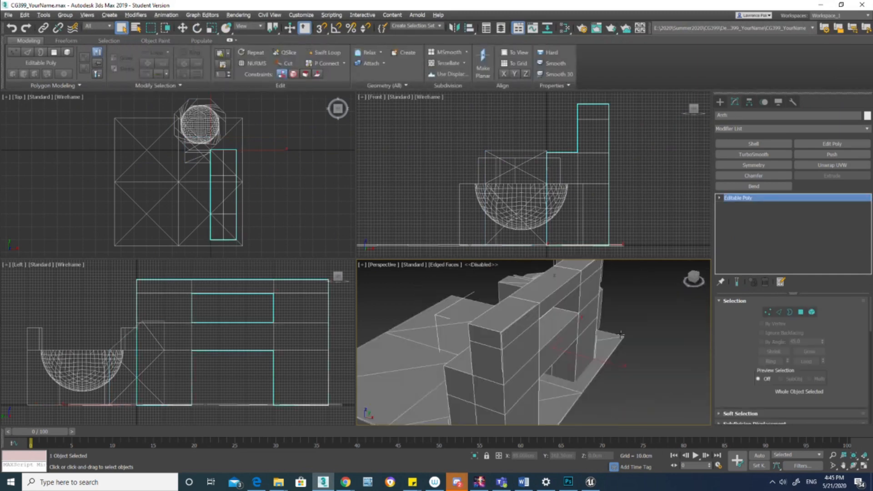
key("w")
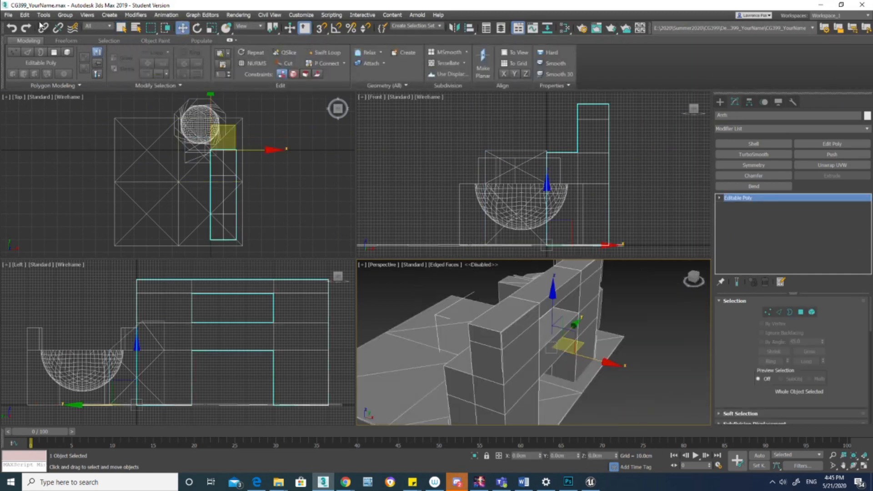
Export the selected arch over Arch.FBX in the Meshes folder with Tangents and Binormals turned off.
left_click(8, 14)
mouse_move(34, 145)
left_click(119, 144)
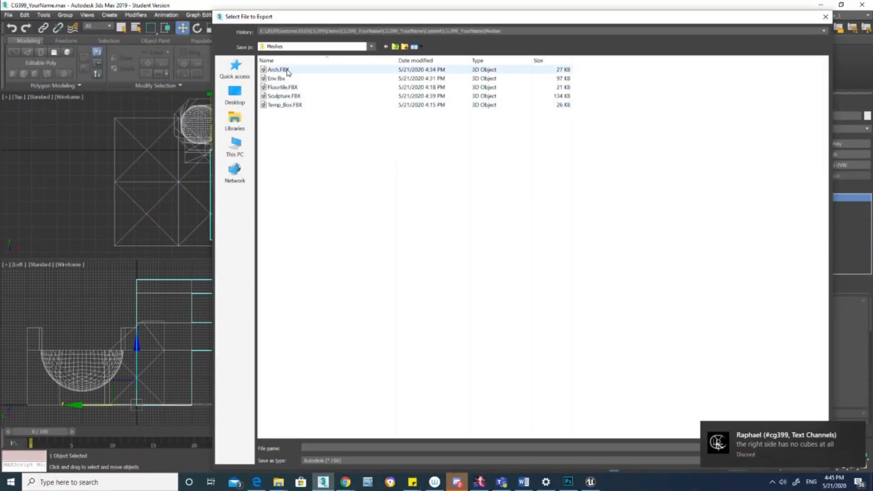
double_click(282, 70)
left_click(476, 281)
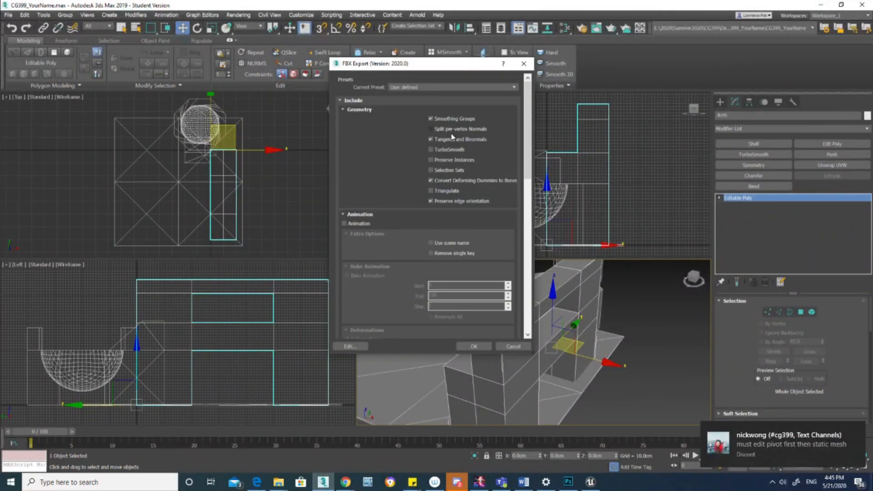
left_click(442, 139)
left_click(590, 481)
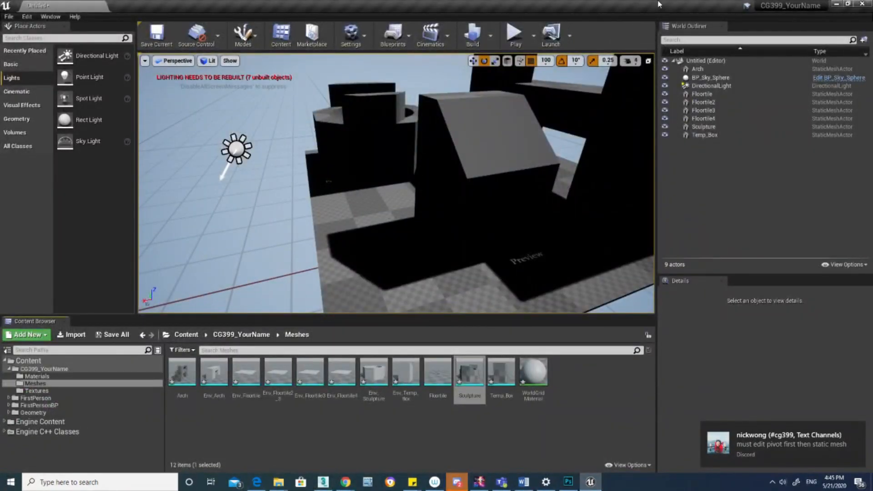
left_click_drag(659, 4, 194, 158)
left_click_drag(195, 158, 0, 157)
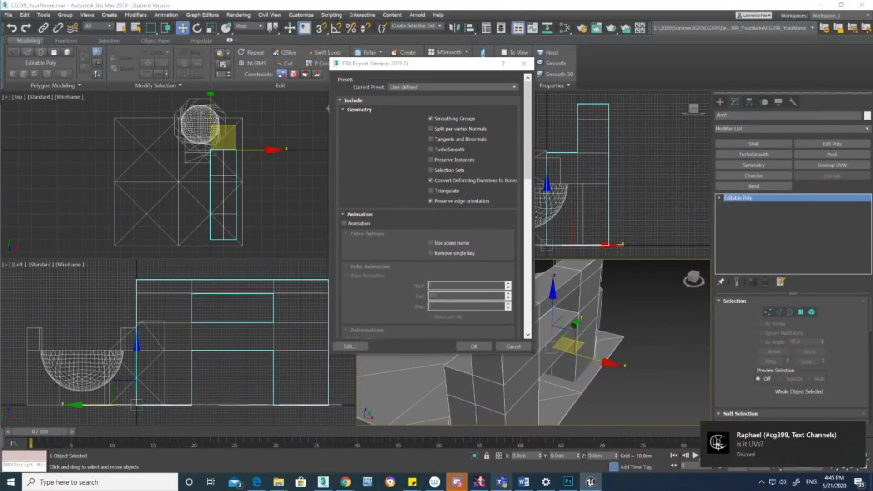
left_click(484, 347)
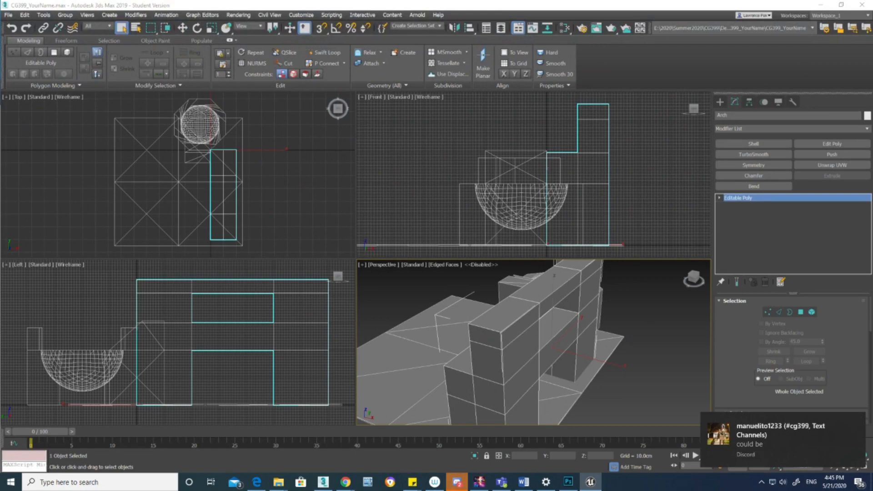
Switch to Unreal Editor and examine the shaded sides of the box and the arch up close.
key("alt+Tab")
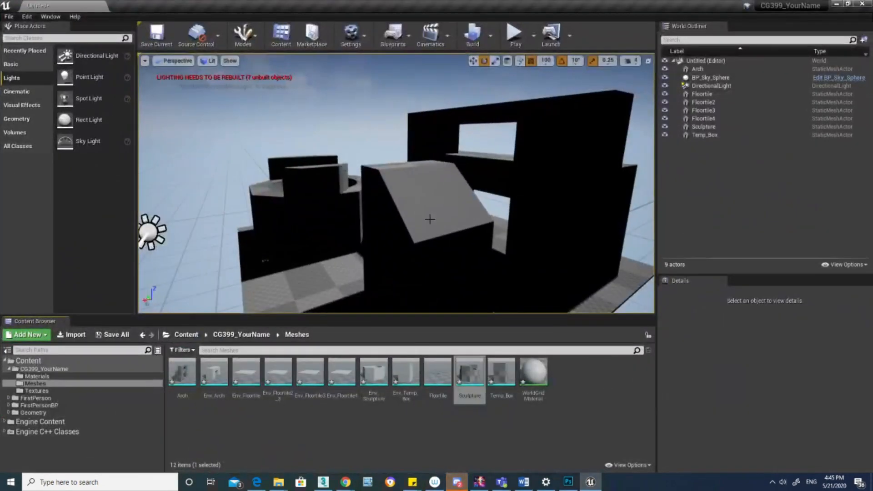
key("w")
right_click_drag(429, 219, 475, 219)
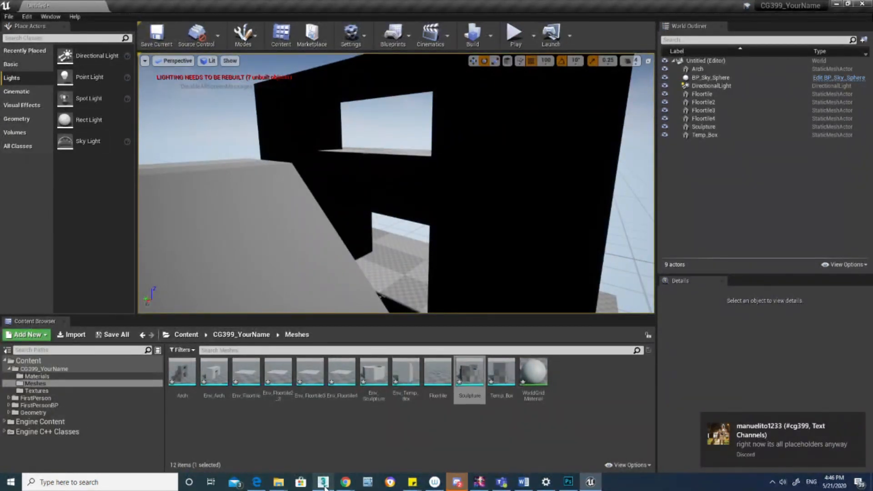
Return to 3ds Max, reselect the arch and examine its placement on the floor tiles from above and in perspective.
mouse_move(324, 484)
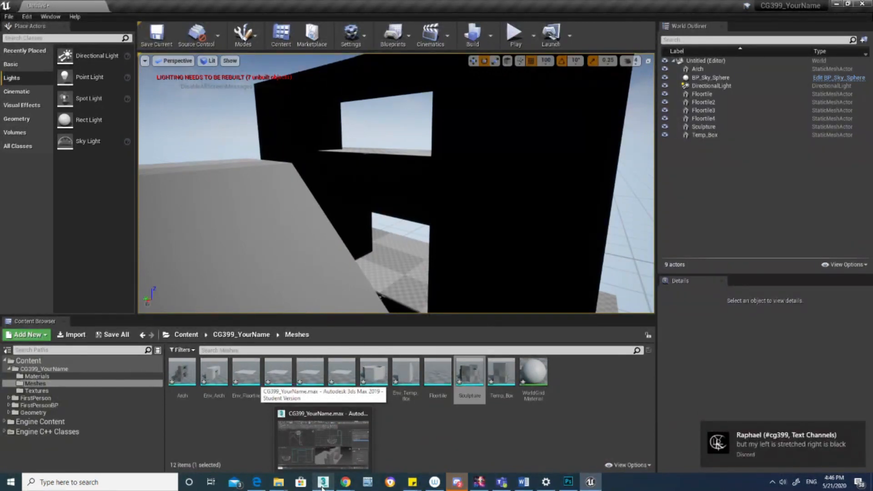
left_click(322, 486)
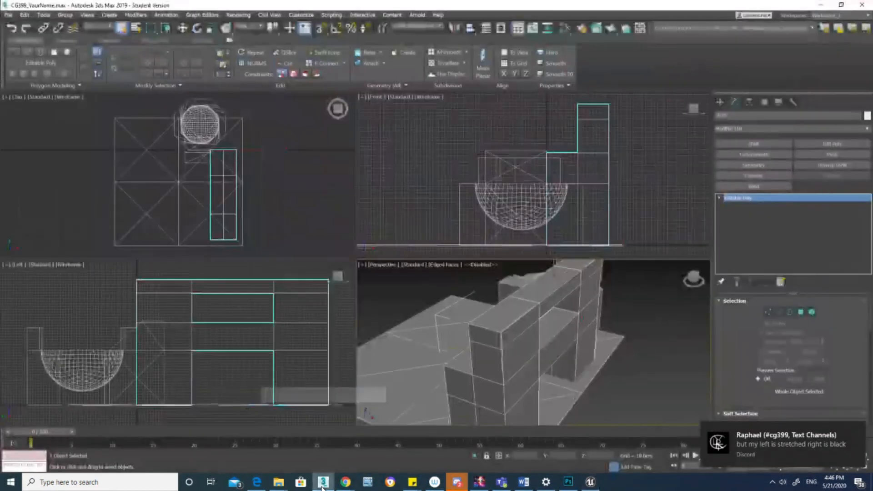
left_click(273, 175)
left_click(241, 169)
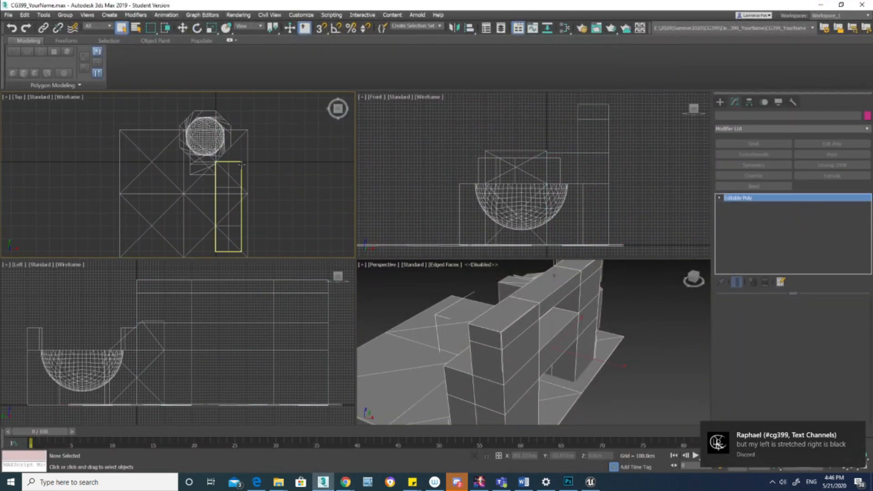
left_click(224, 162)
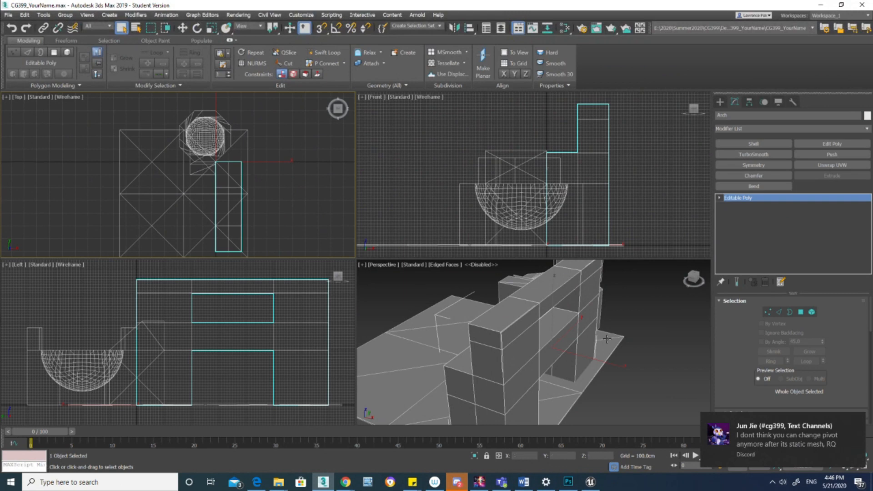
middle_click_drag(228, 227, 258, 207)
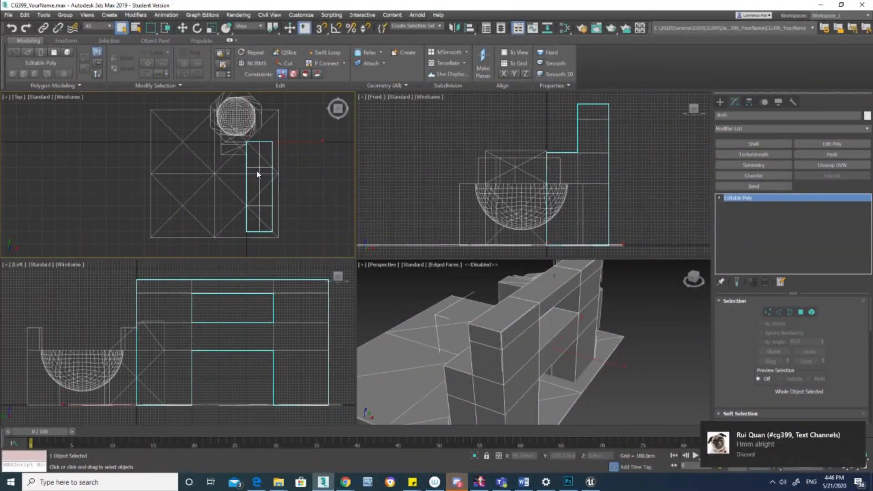
scroll(257, 174, "up", 5)
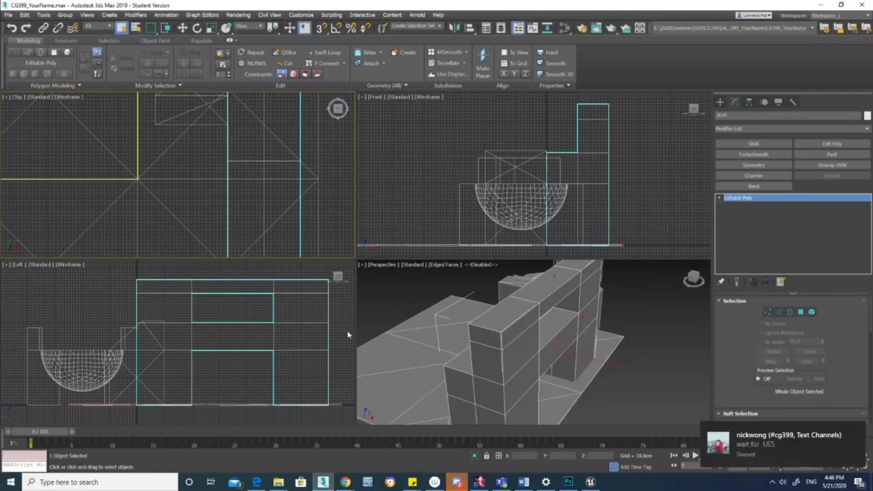
scroll(347, 331, "down", 2)
scroll(289, 206, "down", 3)
scroll(289, 205, "down", 4)
scroll(562, 348, "down", 5)
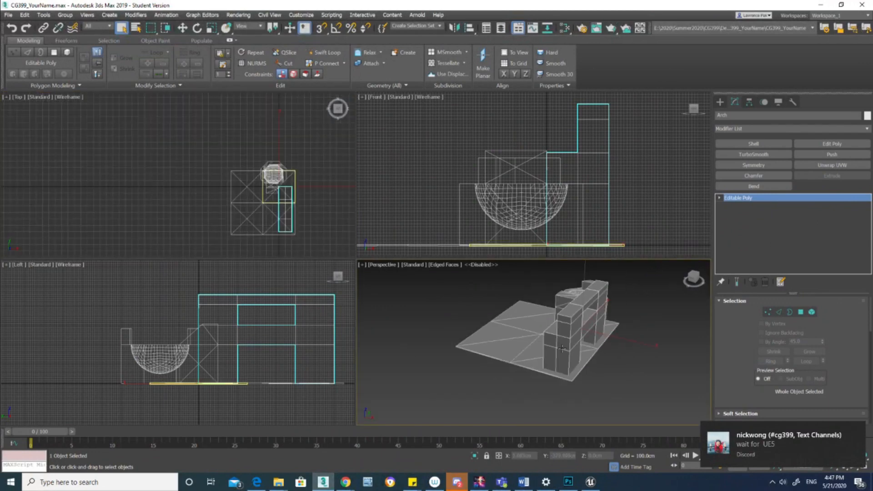
Select the floor tile beneath the sculpture and examine the whole layout from above.
middle_click_drag(563, 349, 592, 325, "alt")
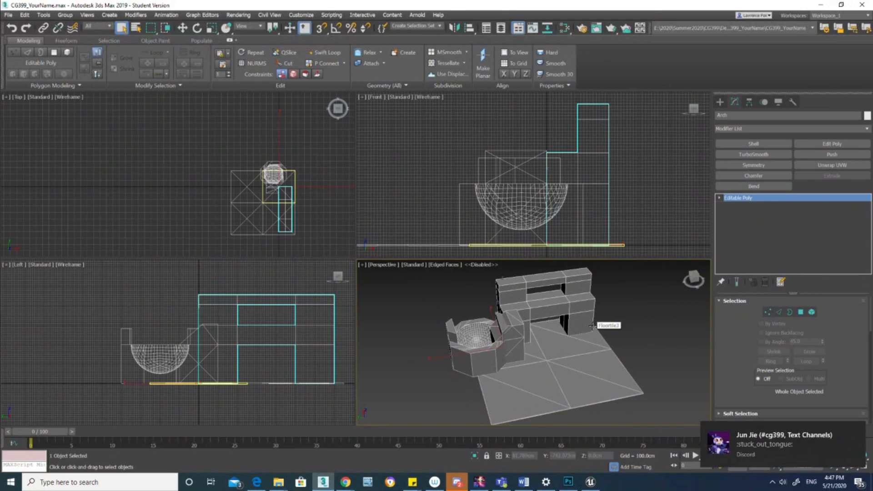
left_click(592, 325)
middle_click_drag(592, 326, 648, 337, "alt")
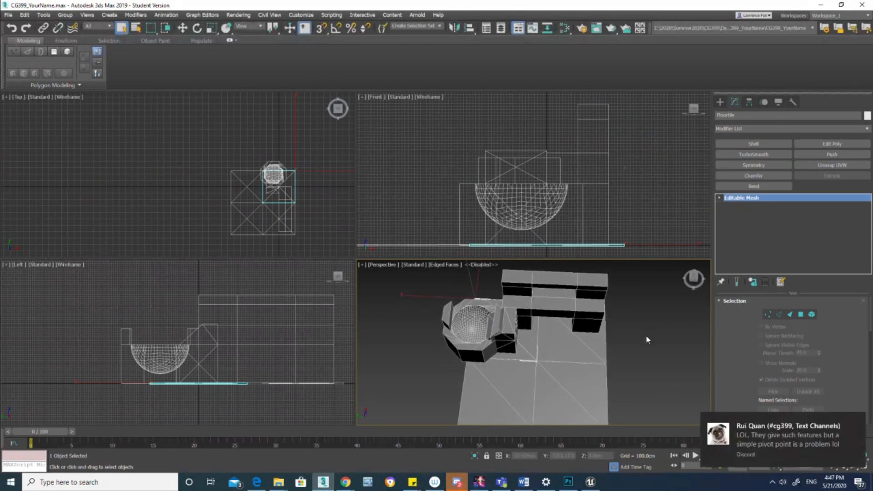
scroll(648, 339, "down", 3)
mouse_move(643, 339)
middle_mouse_down()
mouse_move(613, 336)
mouse_move(638, 329)
middle_mouse_up()
scroll(613, 337, "up", 3)
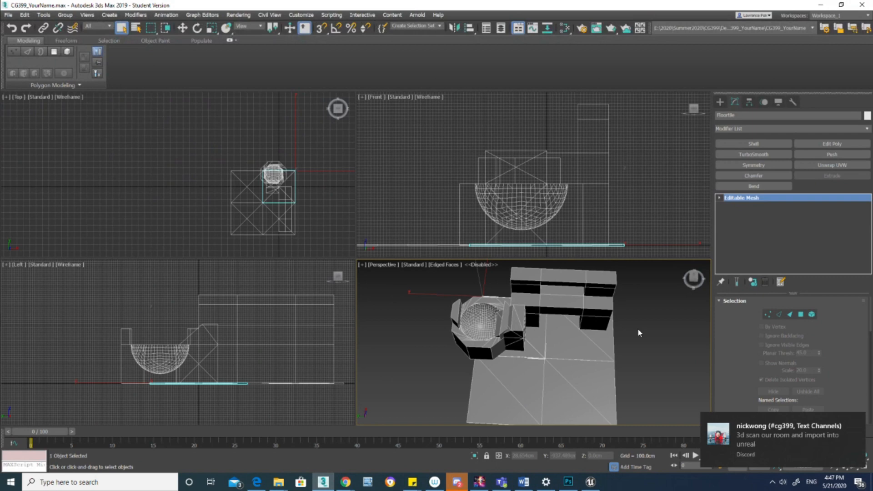
Display the scene's object list and delete the duplicate floor tiles Floortile2_3, Floortile3 and Floortile4.
left_click(500, 30)
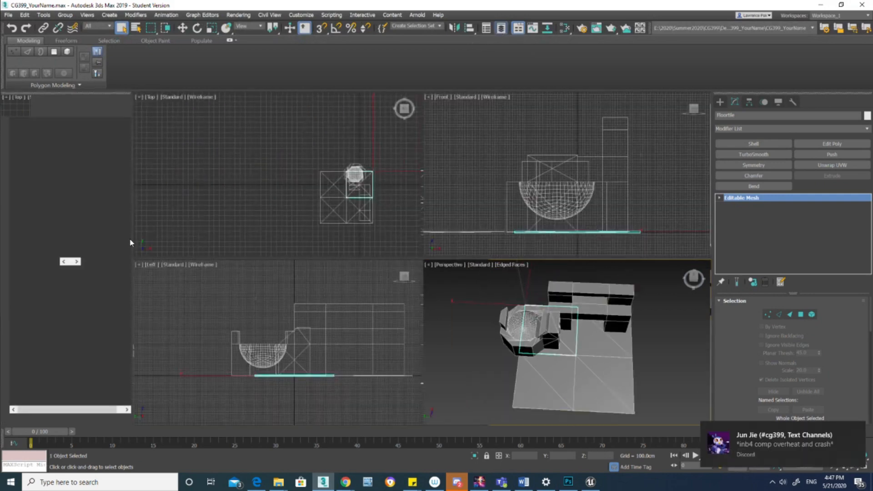
key("d")
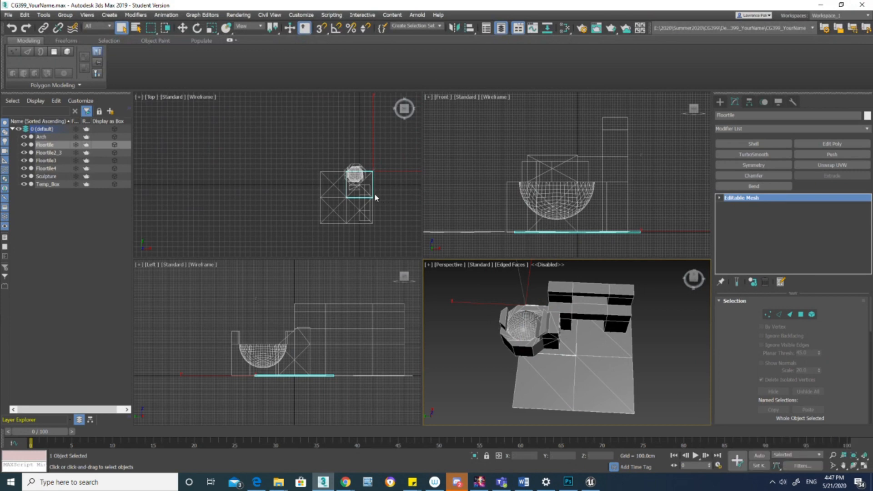
left_click(335, 214)
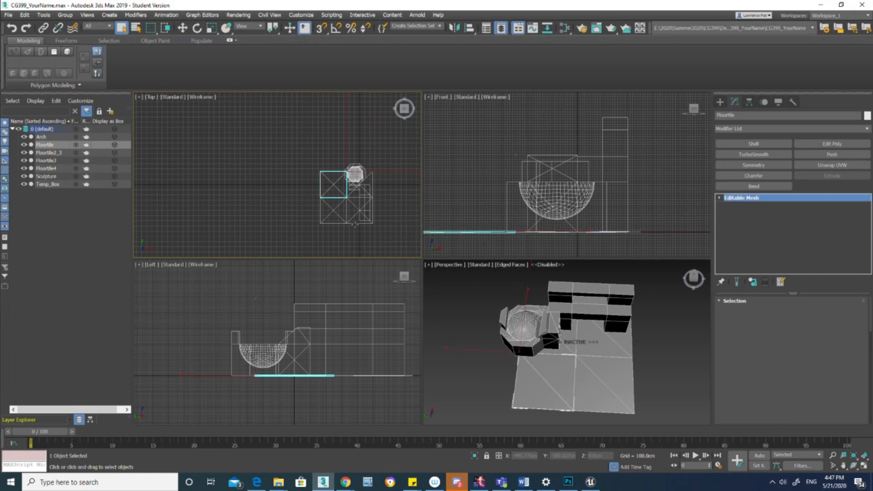
key("Delete")
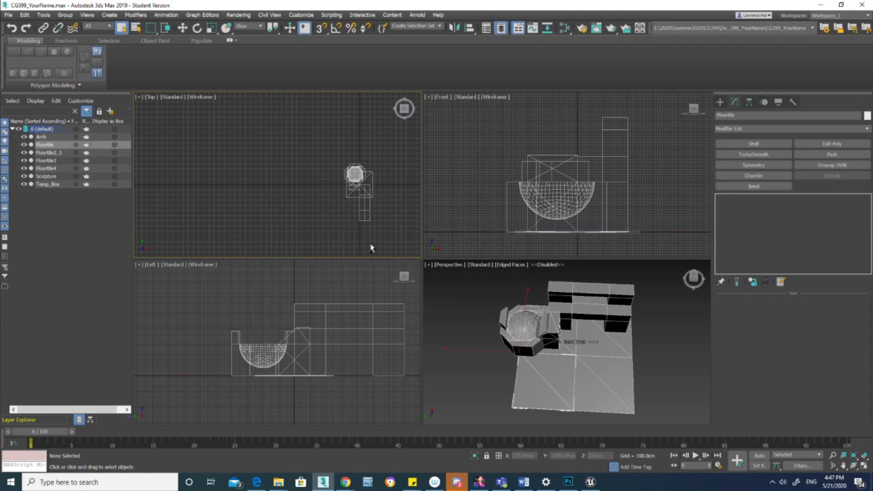
Select the remaining Arch, Floortile, Sculpture and Temp_Box objects one after another to check each.
left_click(370, 207)
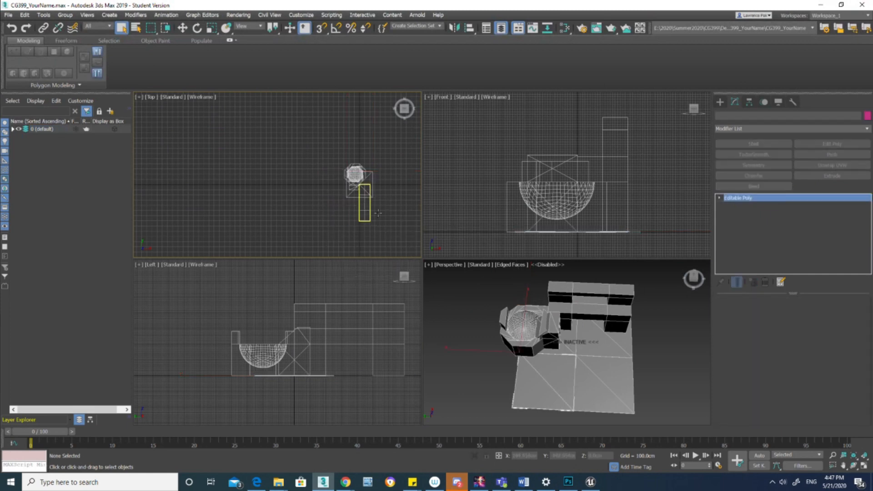
key("ctrl+z")
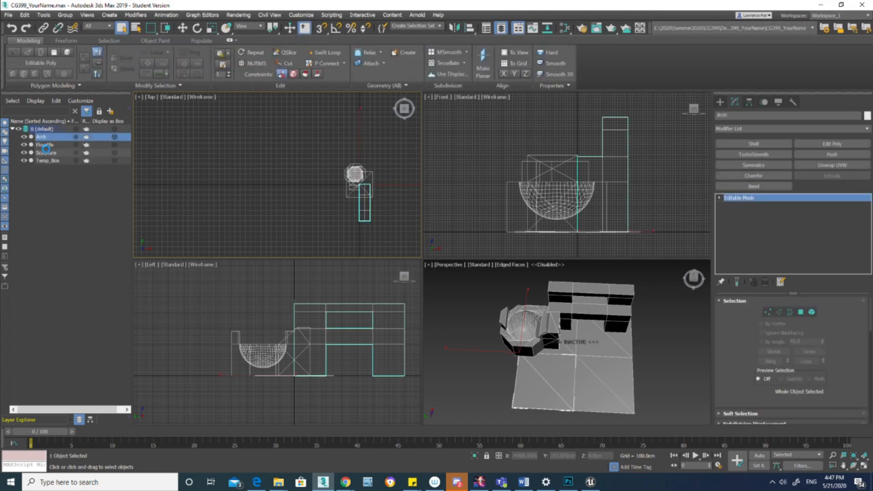
left_click(47, 153)
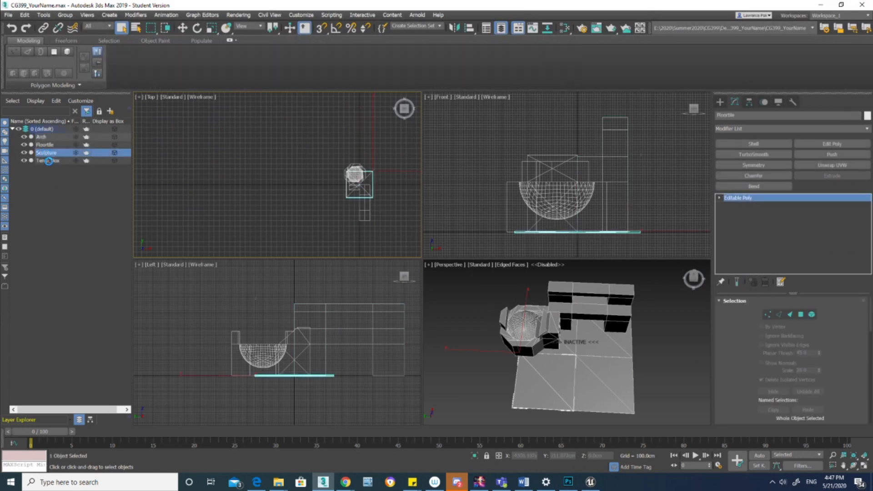
left_click(48, 161)
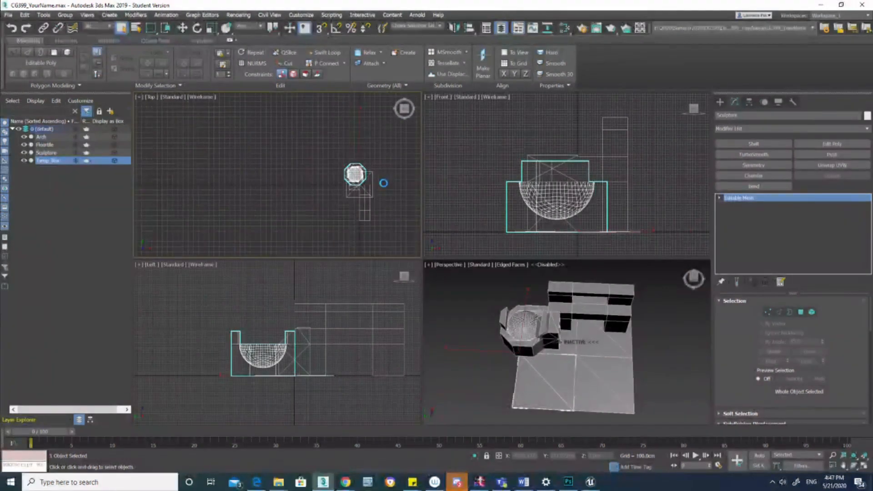
Select Temp_Box in the top view and set its Y position to 0.
left_click(365, 193)
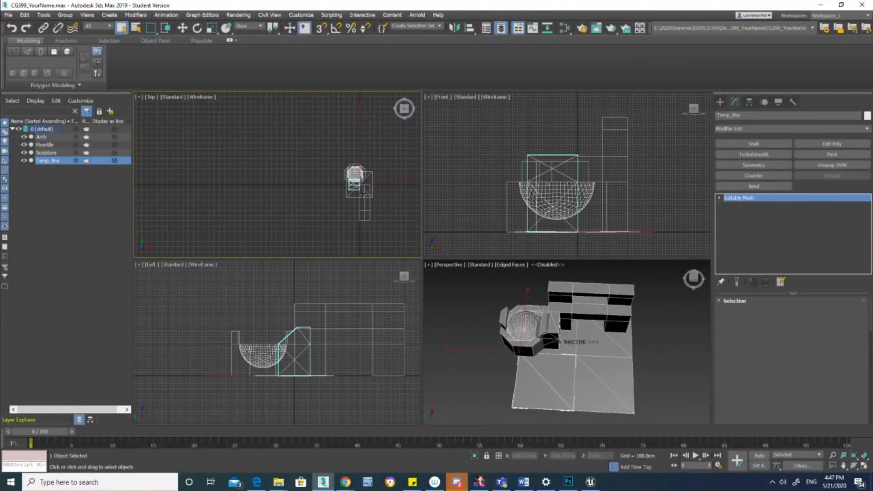
scroll(364, 193, "up", 4)
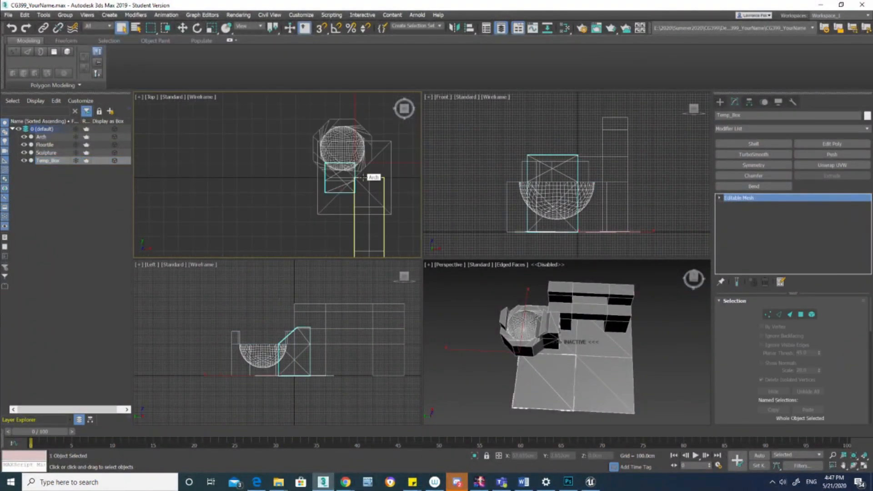
key("w")
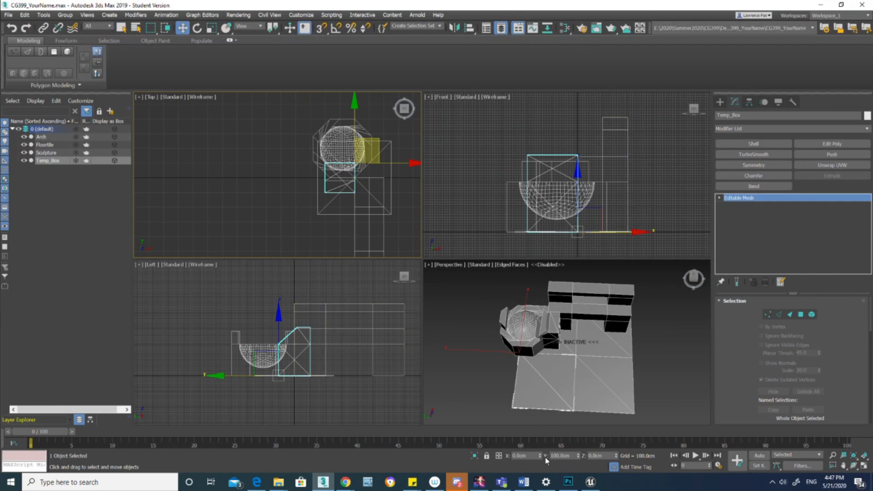
right_click(578, 457)
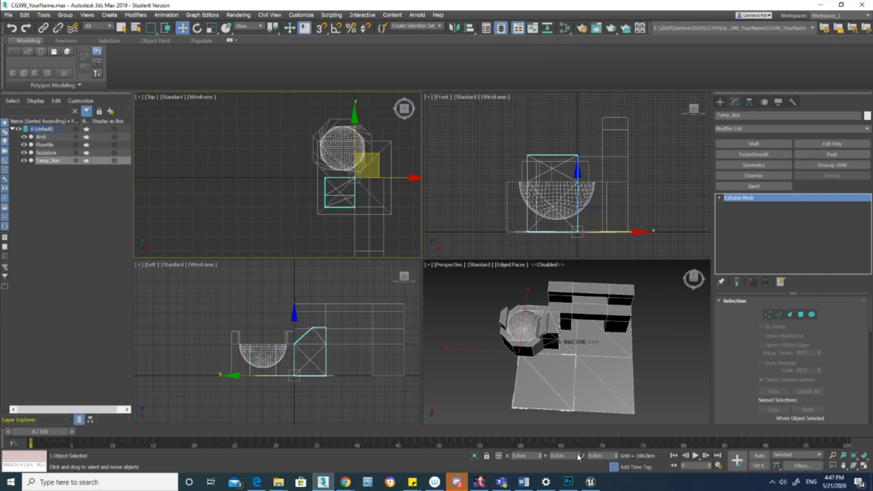
Select the floor tile and reset its X, Y and Z position to 0.
left_click(391, 205)
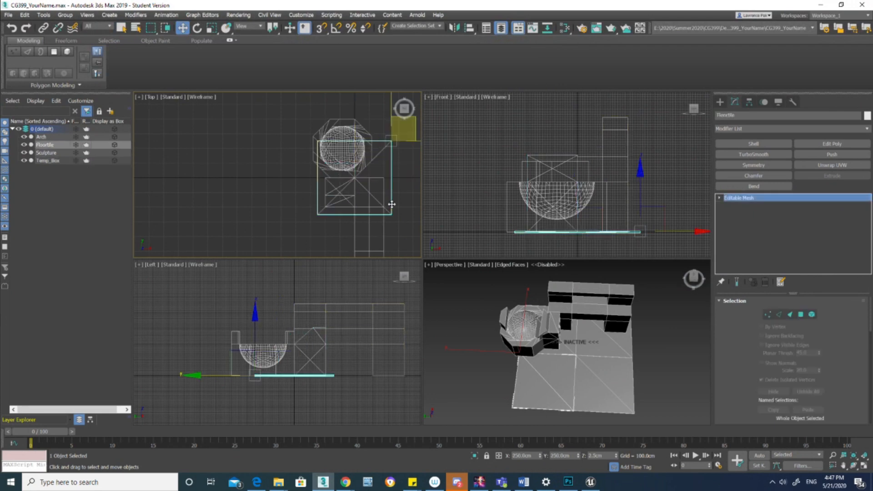
right_click(541, 456)
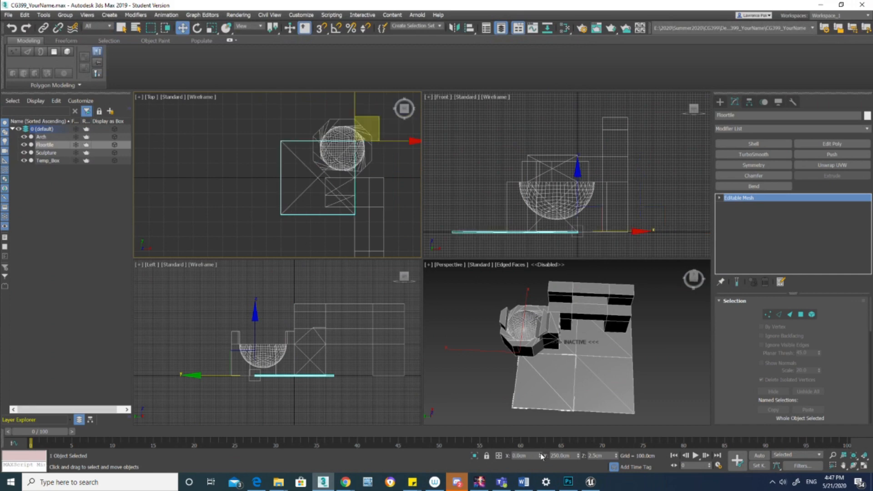
right_click(578, 456)
right_click(617, 456)
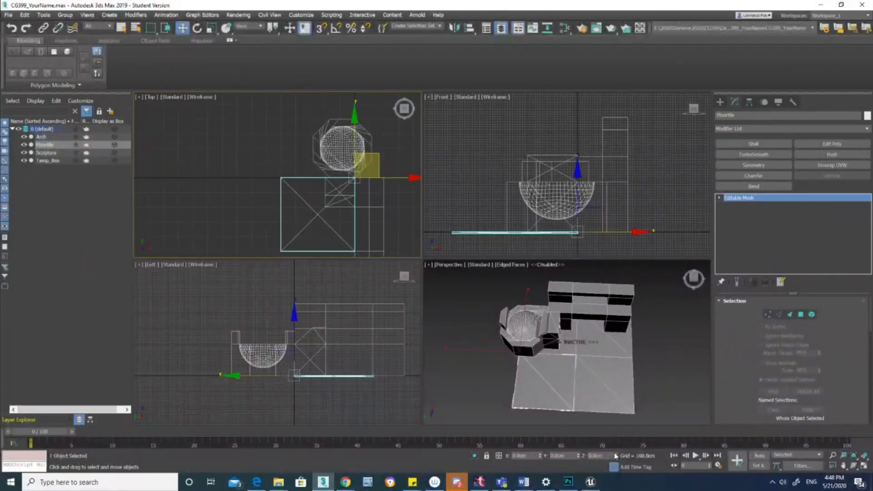
Examine the repositioned floor tile in perspective and from above, and select the Arch and Sculpture to check their placement.
right_click(600, 363)
middle_click_drag(595, 371, 624, 364, "alt")
middle_click_drag(380, 206, 350, 197)
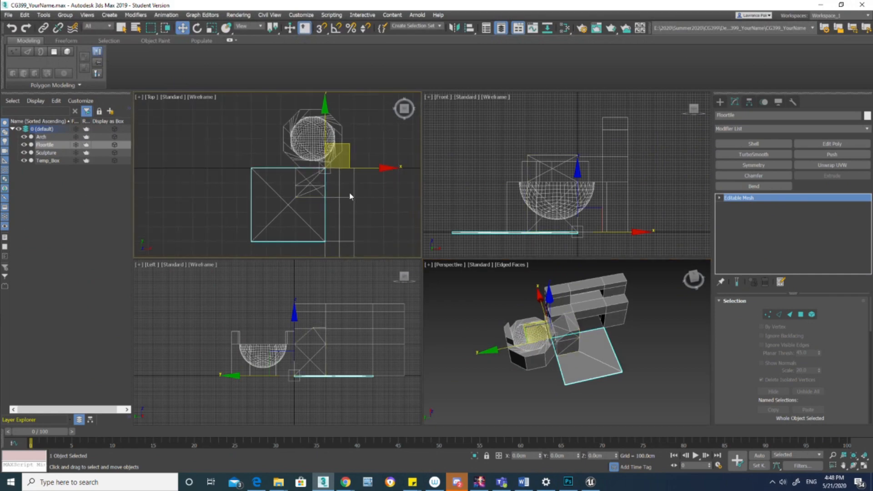
left_click(355, 188)
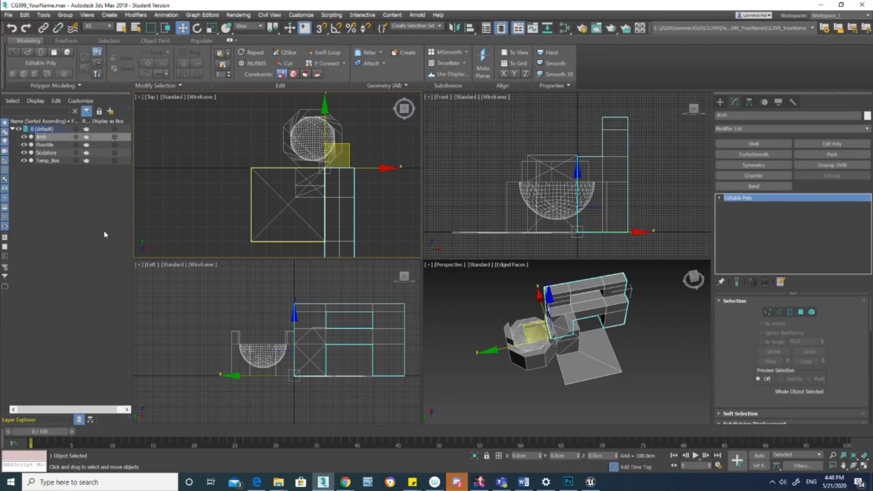
left_click(534, 351)
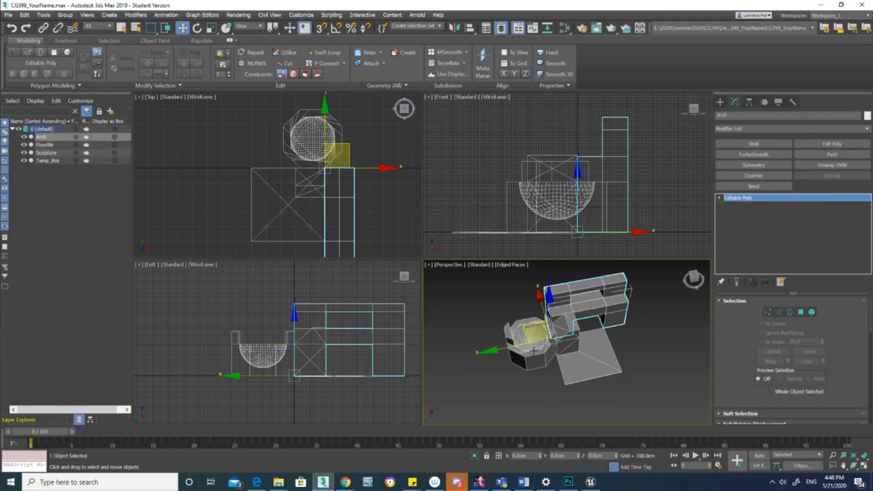
left_click(533, 351)
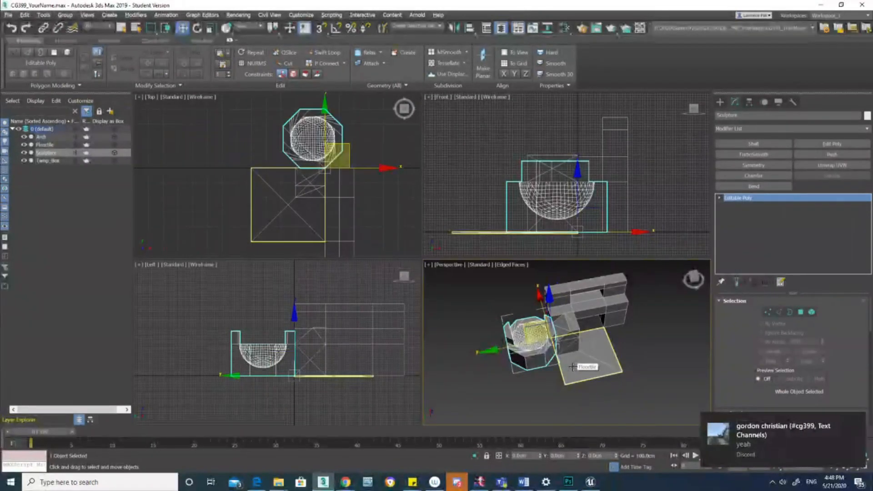
Enlarge the perspective view, check Temp_Box, the Arch and the floor tile one after another, and clear the selection.
key("alt+w")
scroll(397, 270, "up", 2)
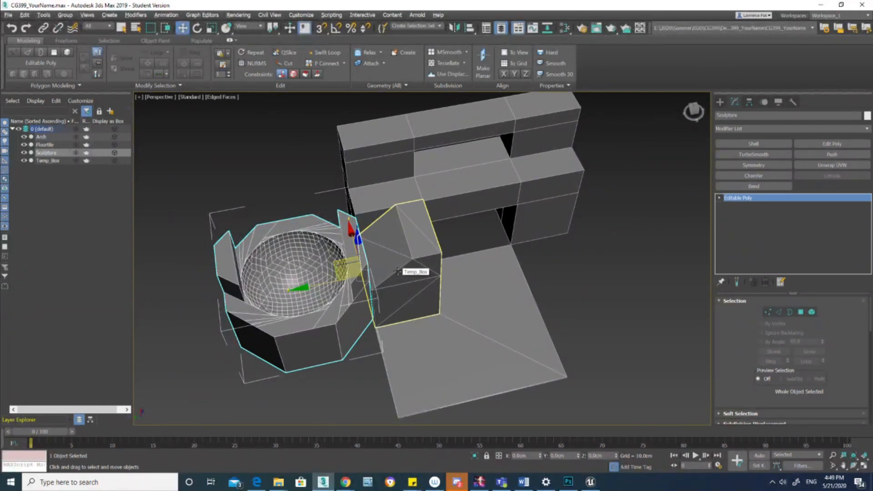
key("ctrl+z")
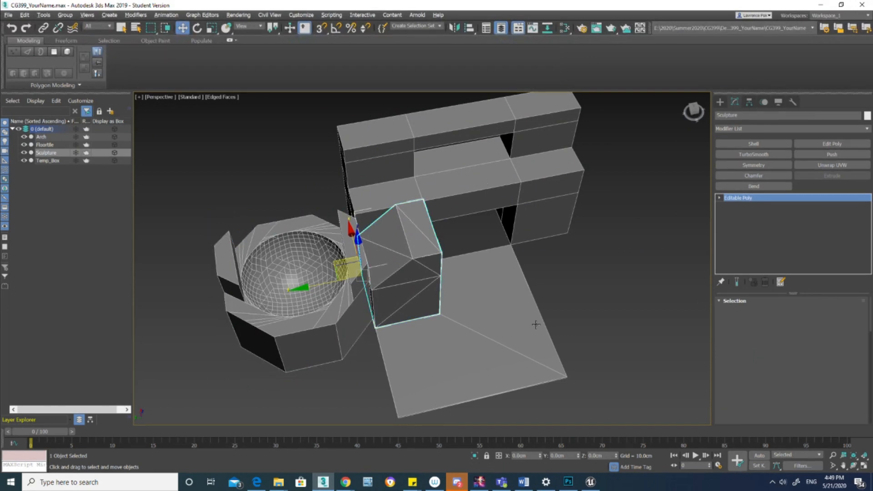
left_click(486, 181)
middle_click_drag(537, 346, 532, 363, "alt")
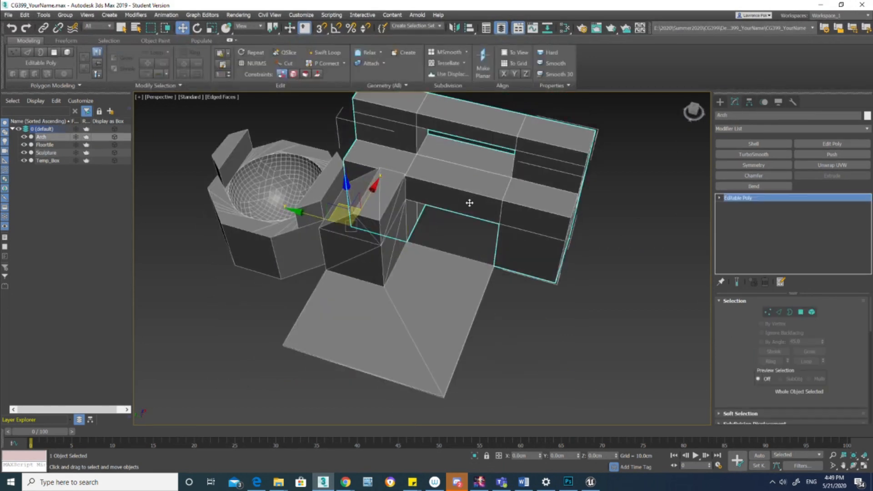
left_click(436, 317)
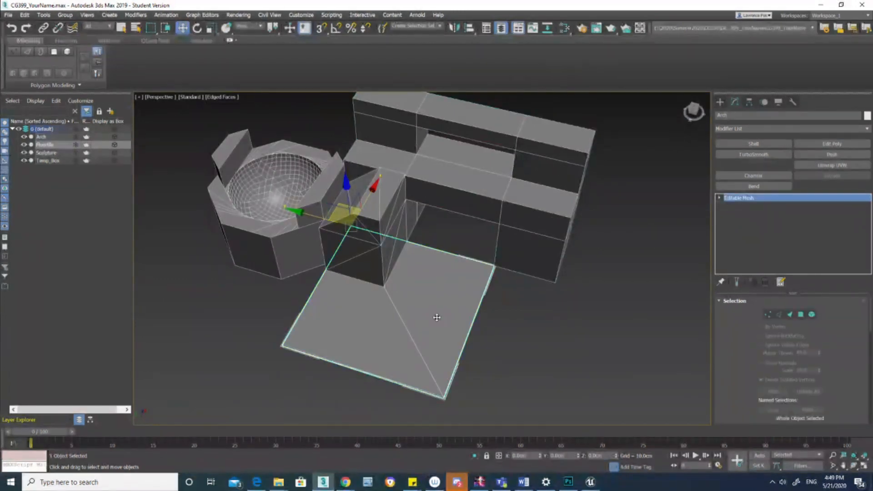
left_click(585, 359)
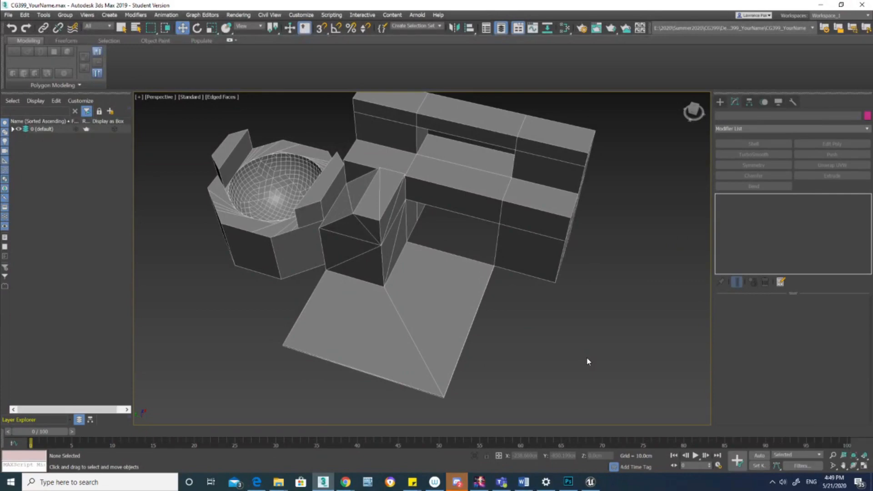
Switch to Unreal Editor, bring all the level's meshes into view and show the placeable Geometry brushes.
left_click(590, 481)
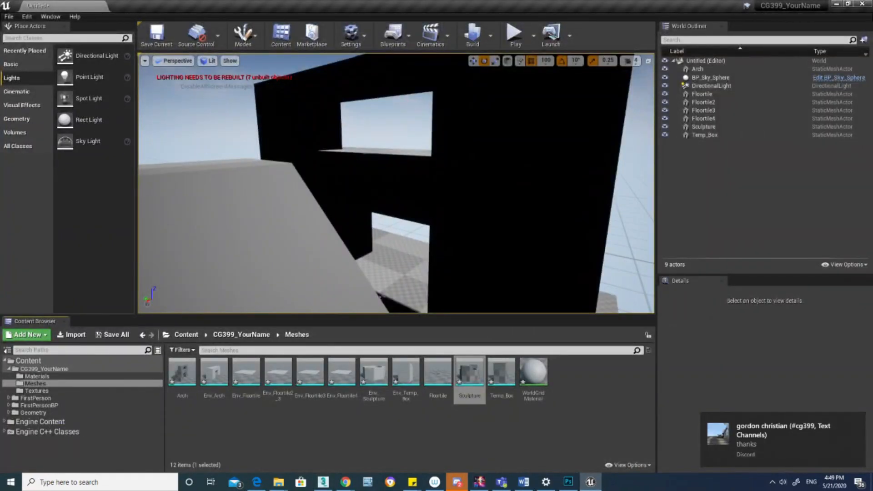
right_click_drag(396, 182, 345, 195)
left_click(11, 64)
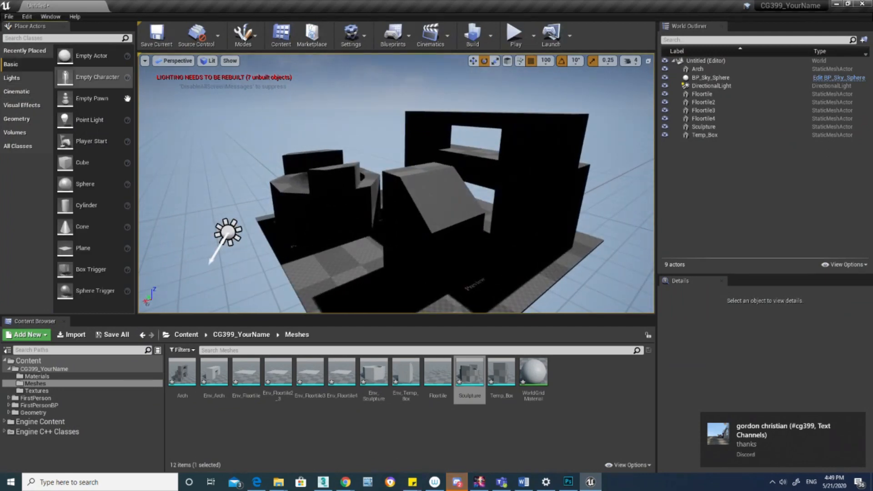
left_click(17, 119)
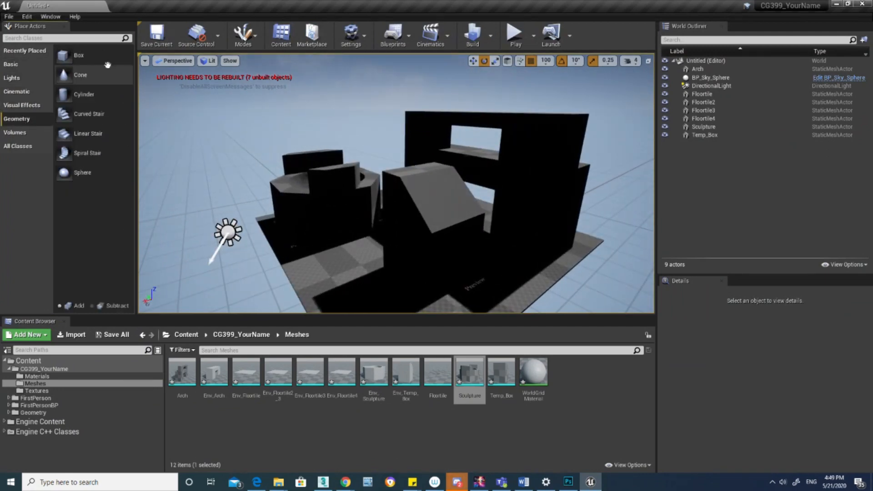
Place a Box geometry brush near the meshes and delete it again.
left_click_drag(88, 56, 343, 263)
right_click_drag(343, 264, 372, 261)
key("Delete")
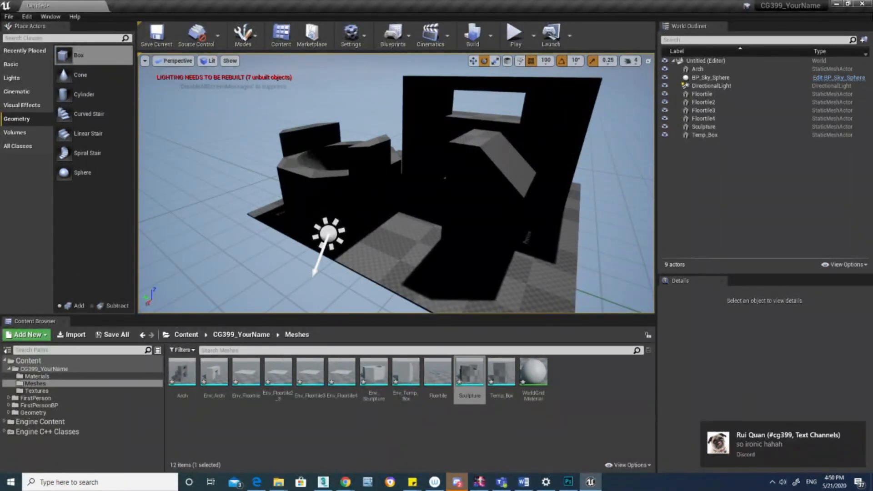
Select the Temp_Box actor, focus the view on the Arch actor and examine the whole arch.
left_click(494, 154)
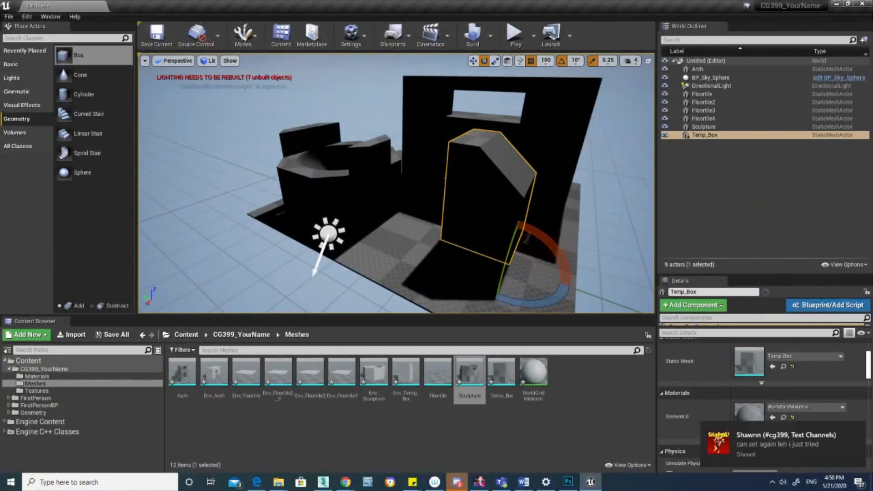
double_click(697, 69)
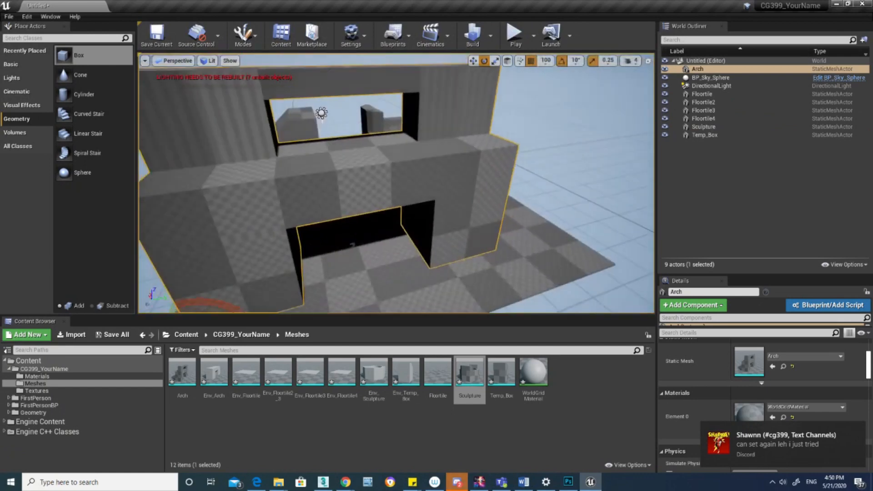
right_click_drag(396, 183, 390, 183)
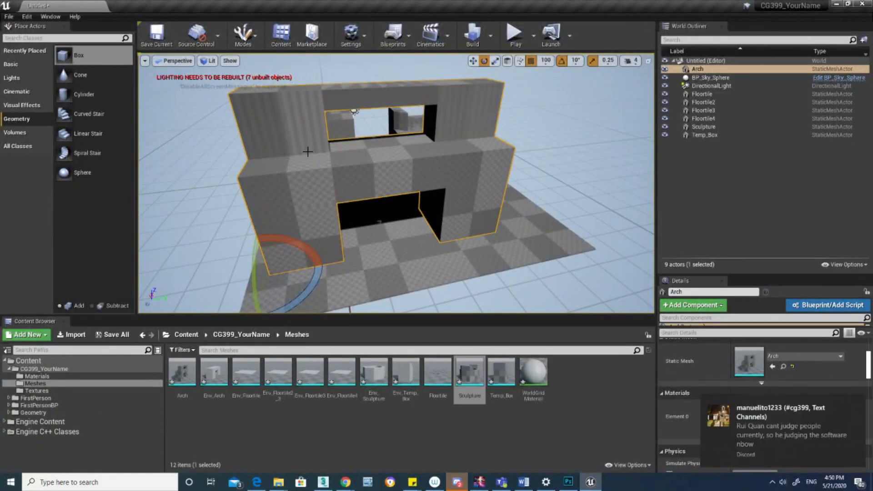
Activate brush editing mode and bring back the list of placeable geometry actors.
key("shift+5")
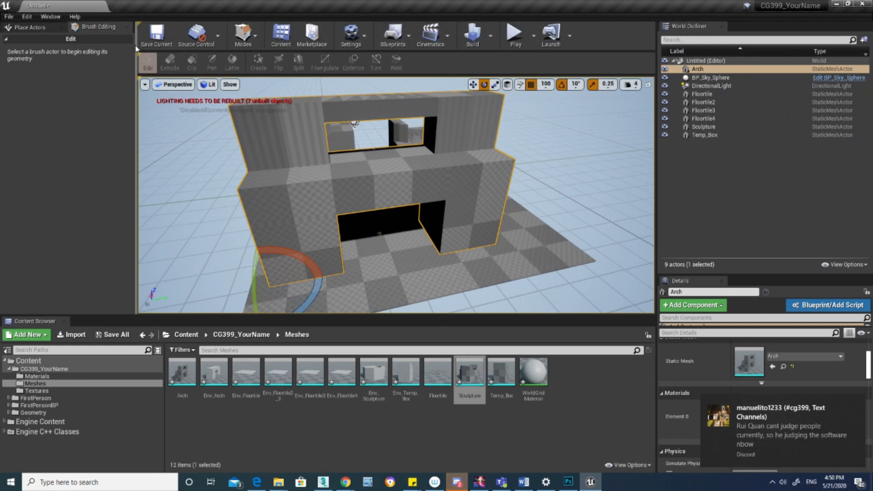
left_click(47, 28)
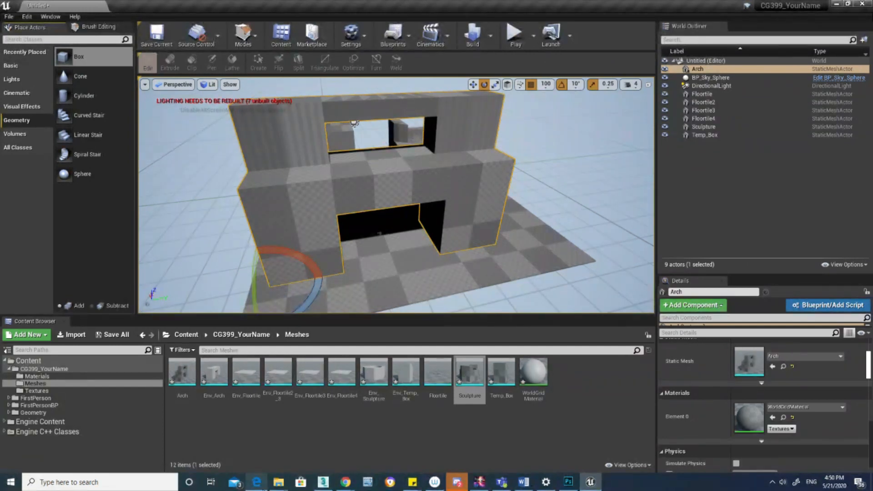
mouse_move(345, 484)
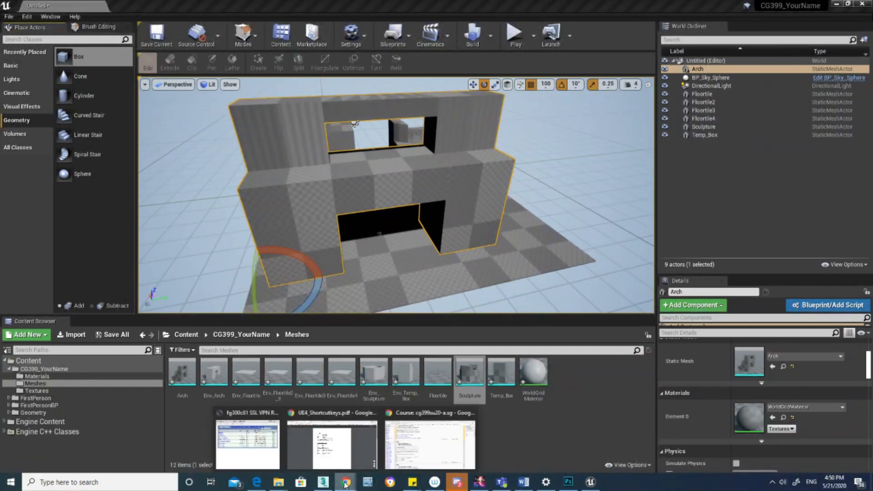
left_click(566, 4)
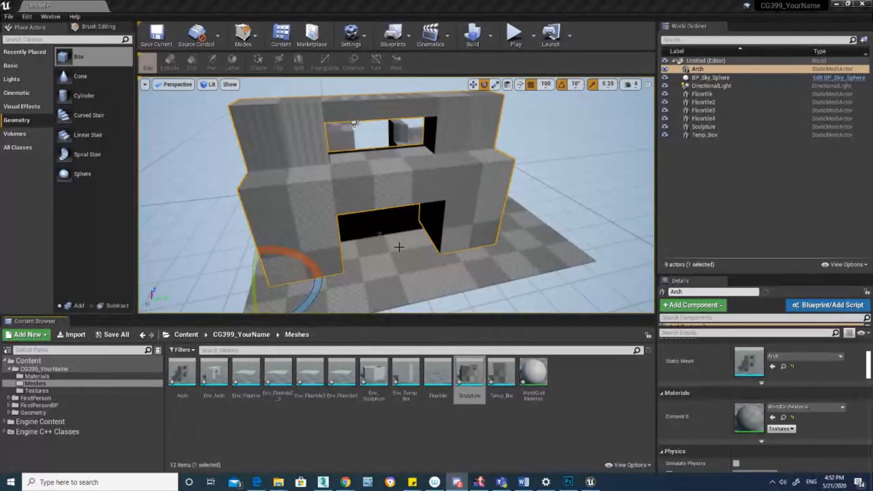
Play the level in first person from a viewpoint near the sculpture, look around, and stop the session.
right_click_drag(399, 246, 384, 247)
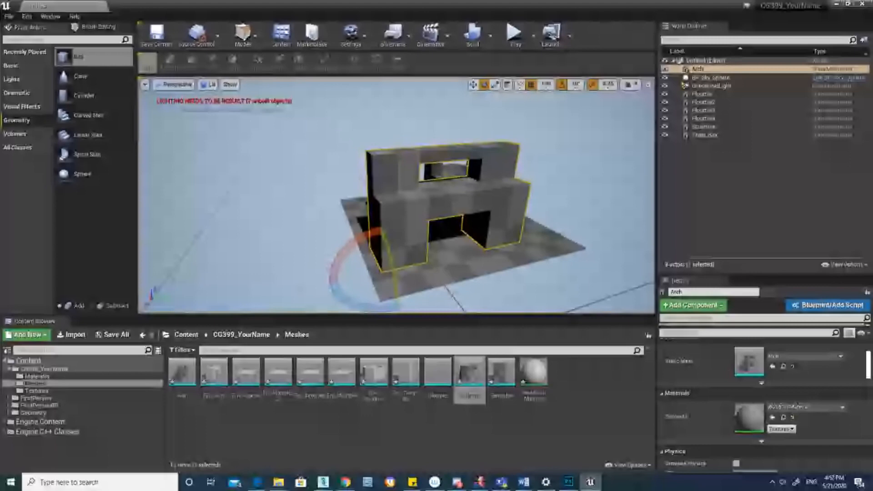
scroll(403, 252, "up", 5)
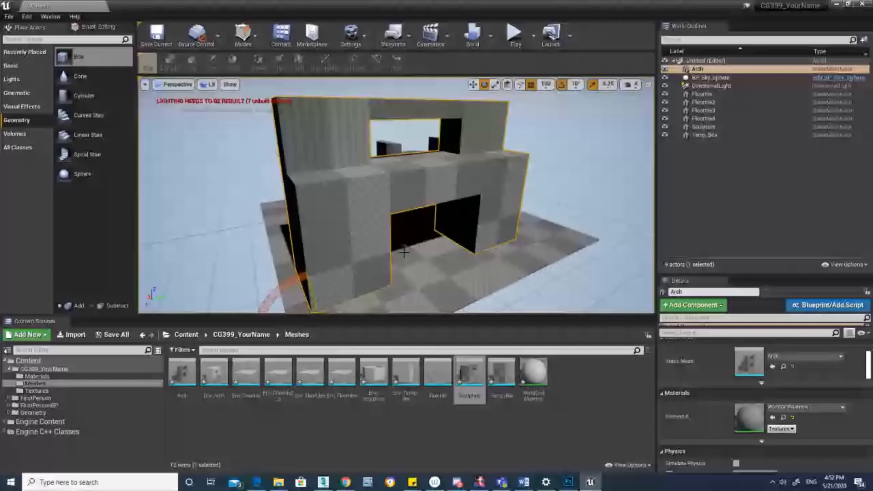
scroll(404, 253, "down", 2)
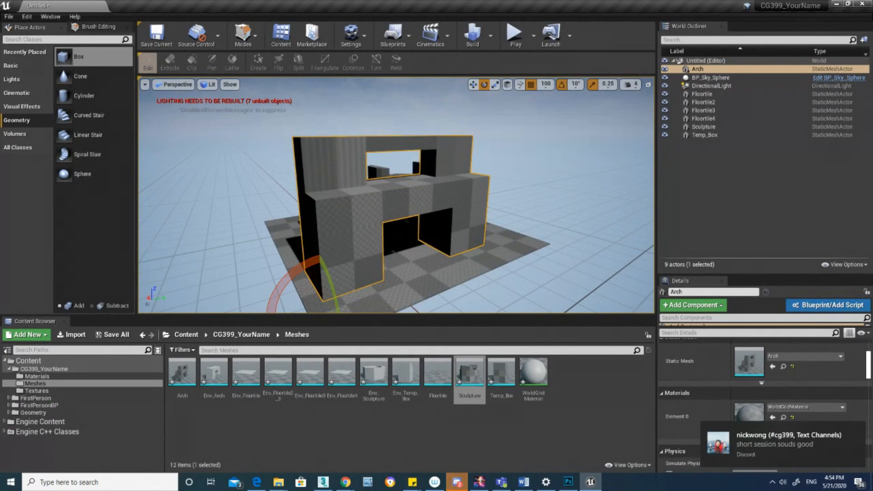
key("w")
right_click_drag(404, 253, 404, 225)
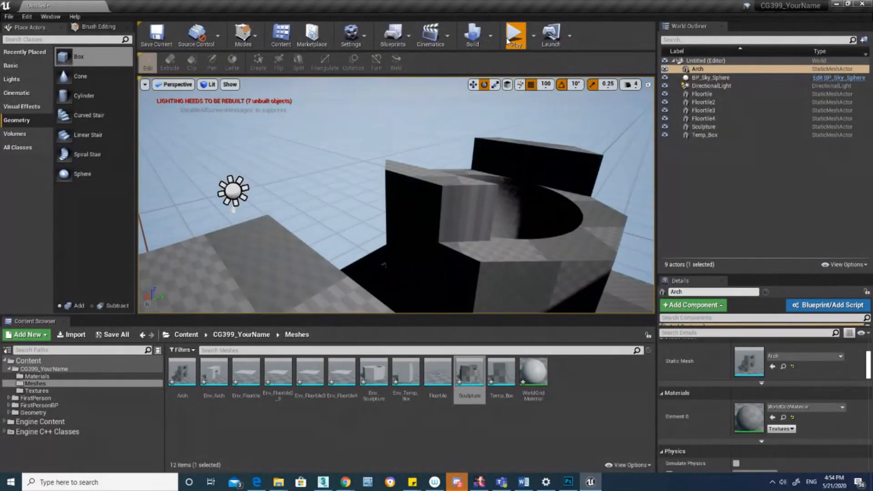
left_click(509, 41)
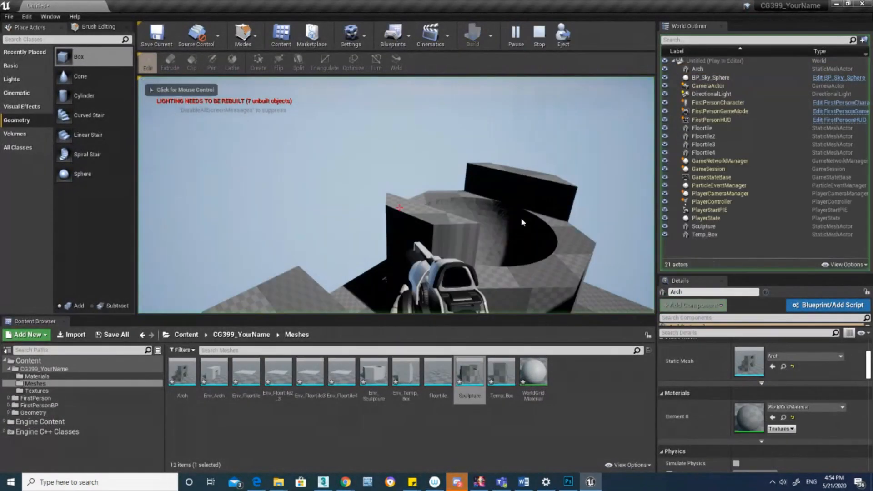
left_click(521, 222)
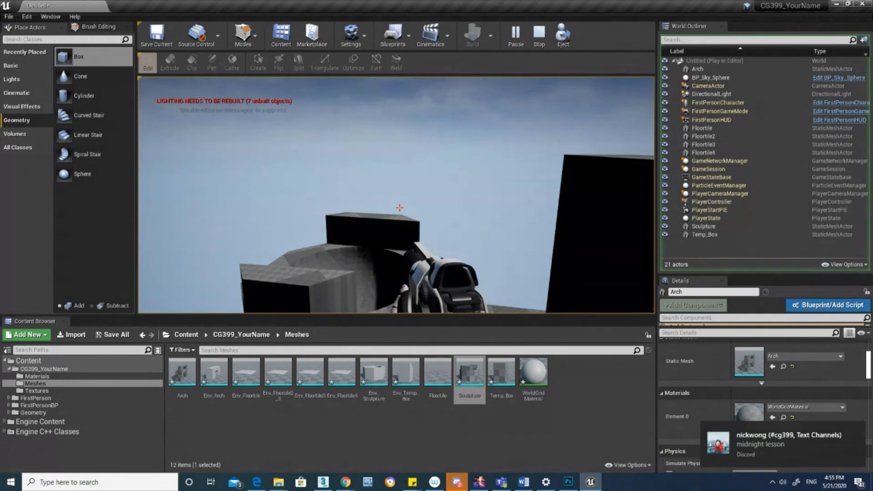
key("Escape")
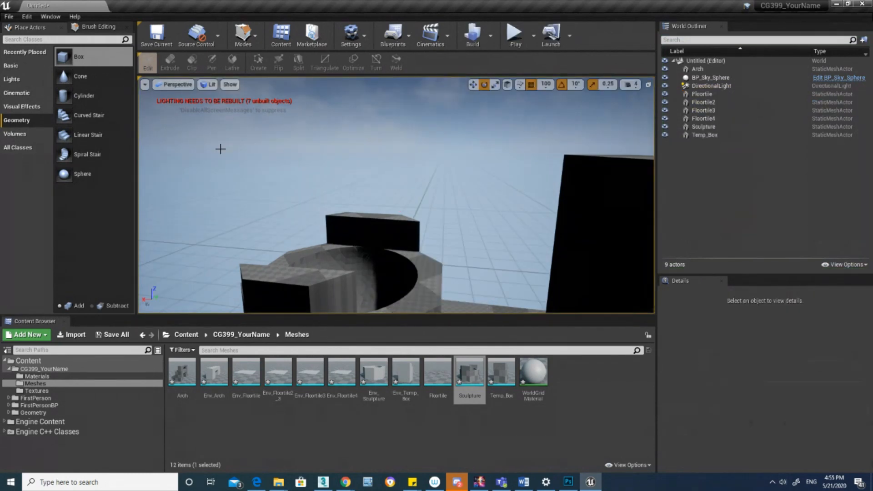